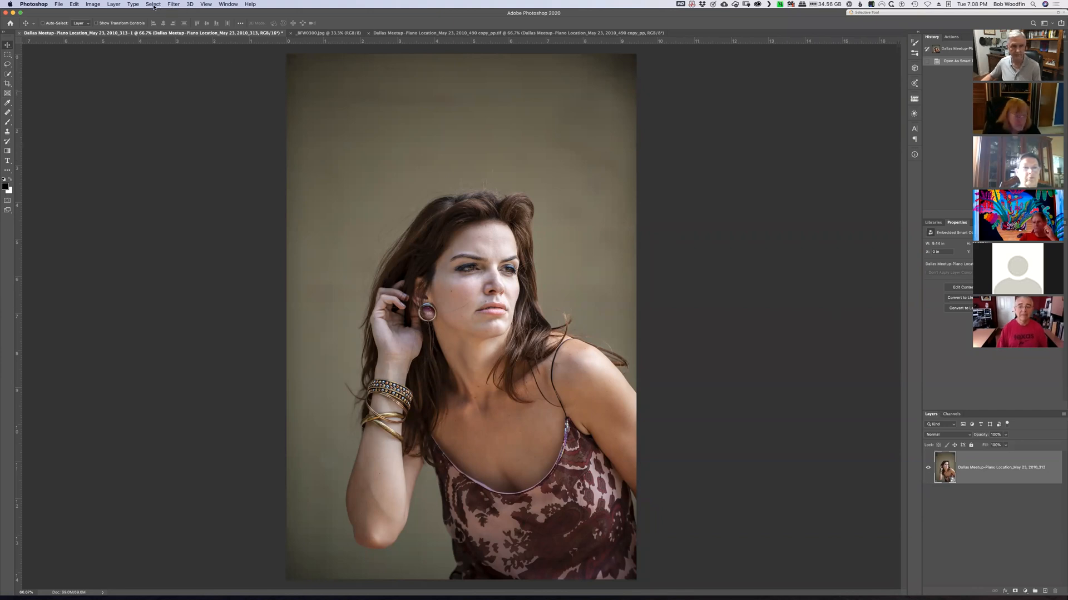
Step: Start a Color Range selection on the portrait of the woman
click(154, 4)
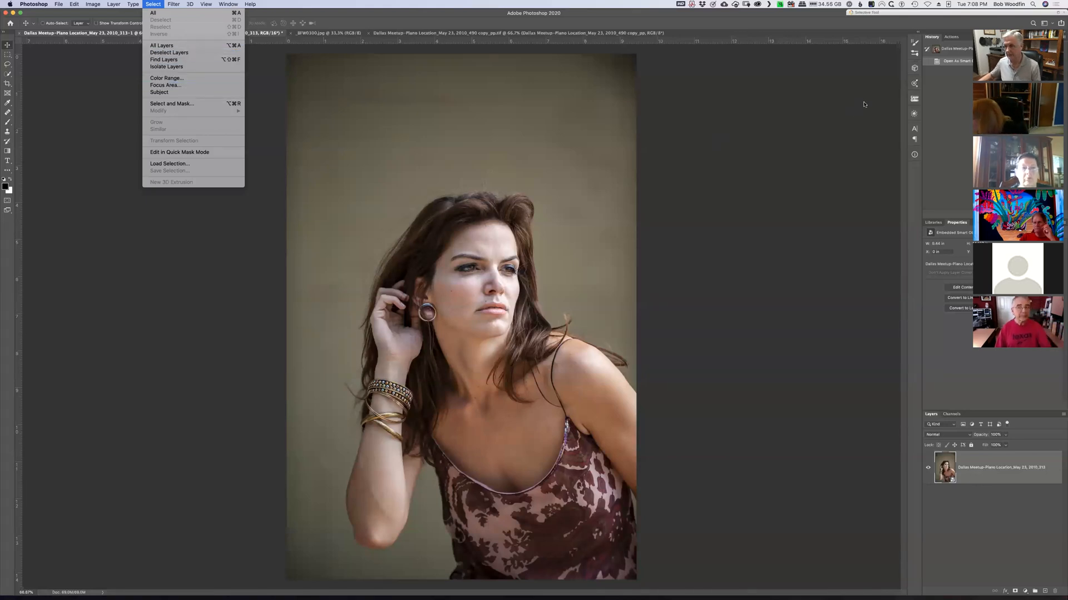
click(984, 28)
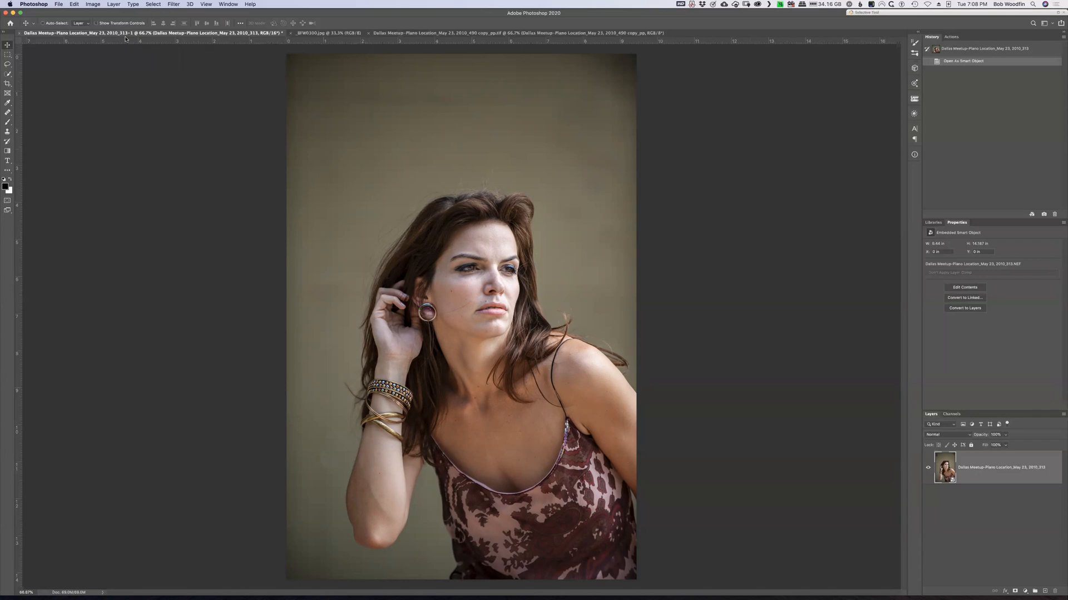
click(151, 5)
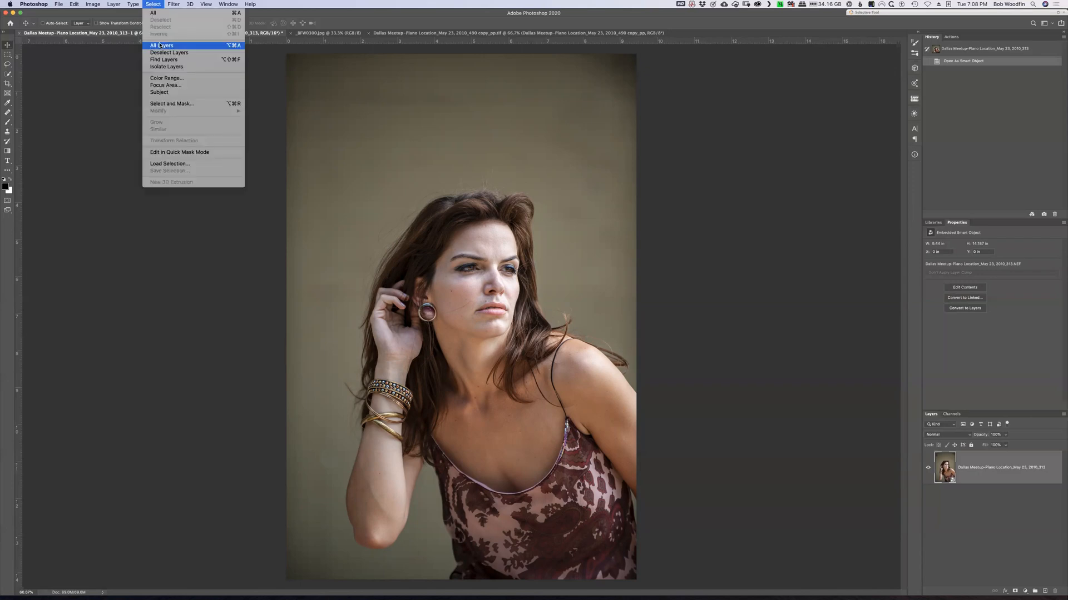
click(167, 79)
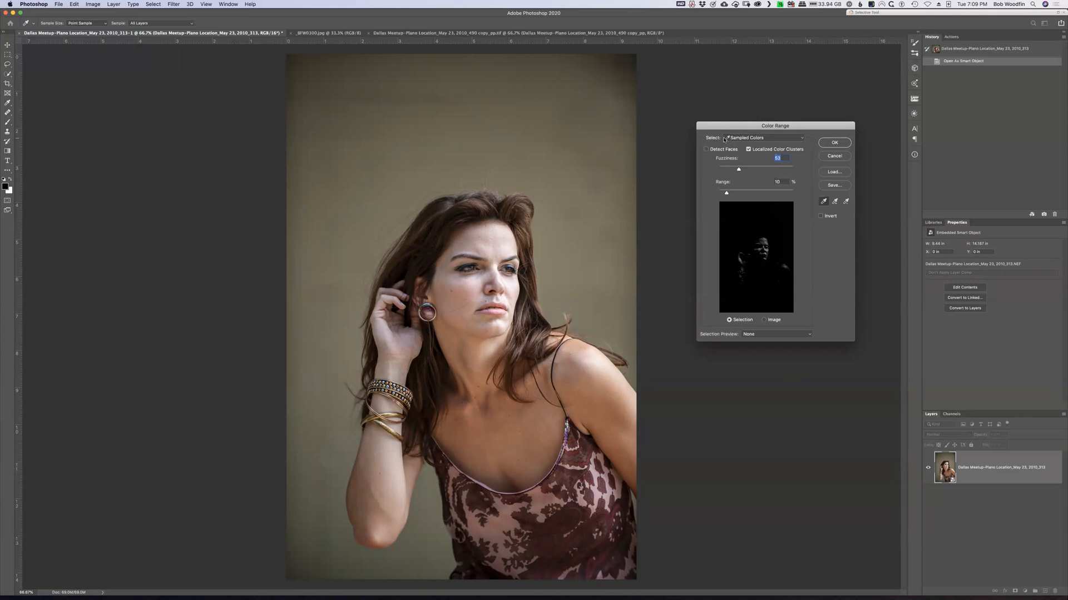
Step: Preview the Reds, Highlights, Midtones and Shadows presets one after another as the selected color range
click(801, 138)
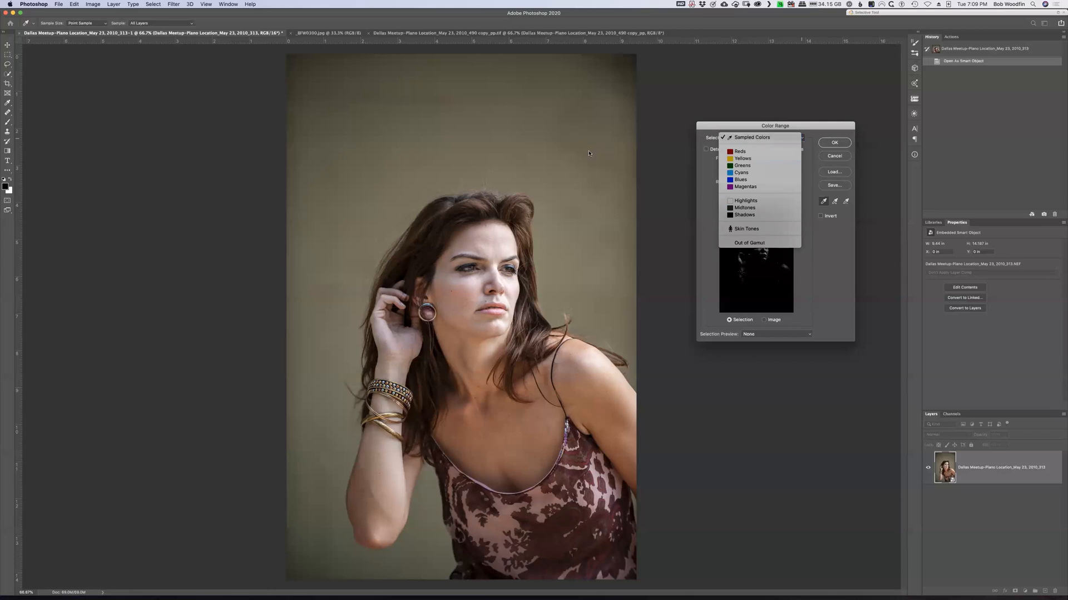
click(762, 154)
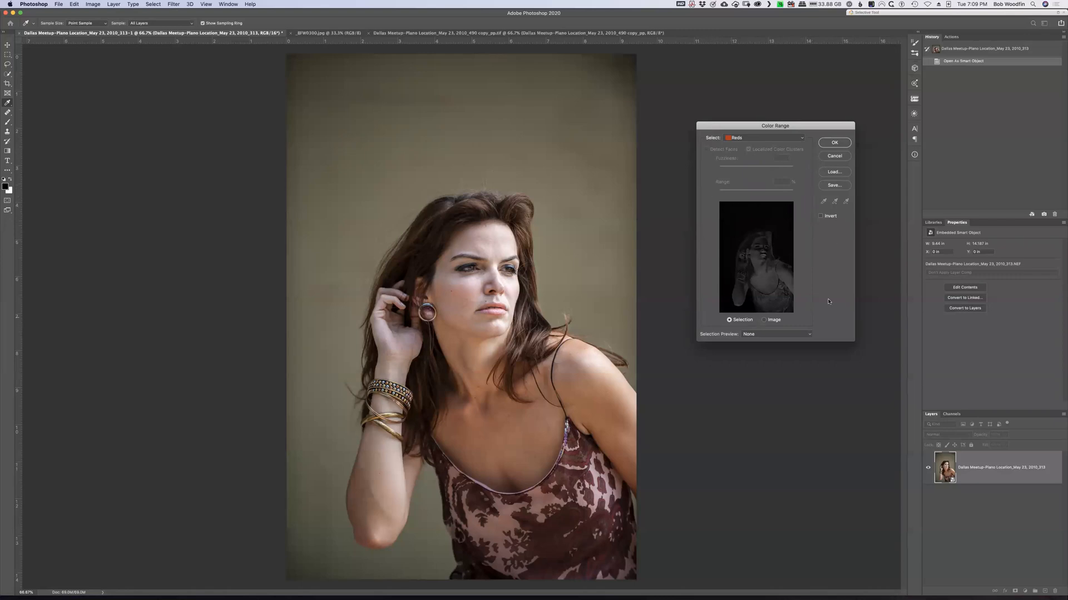
click(790, 138)
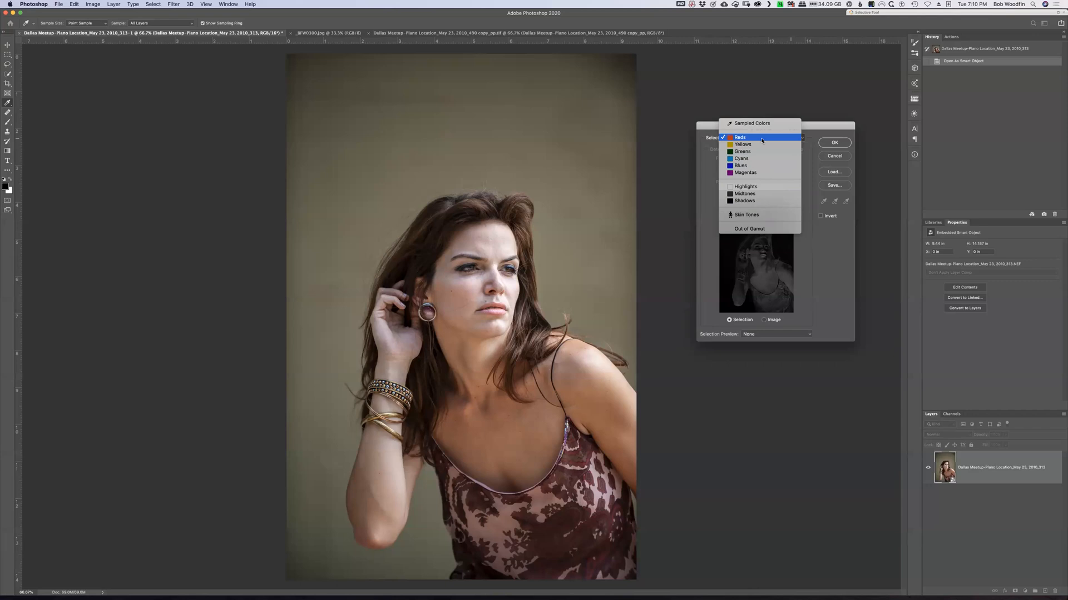
click(765, 189)
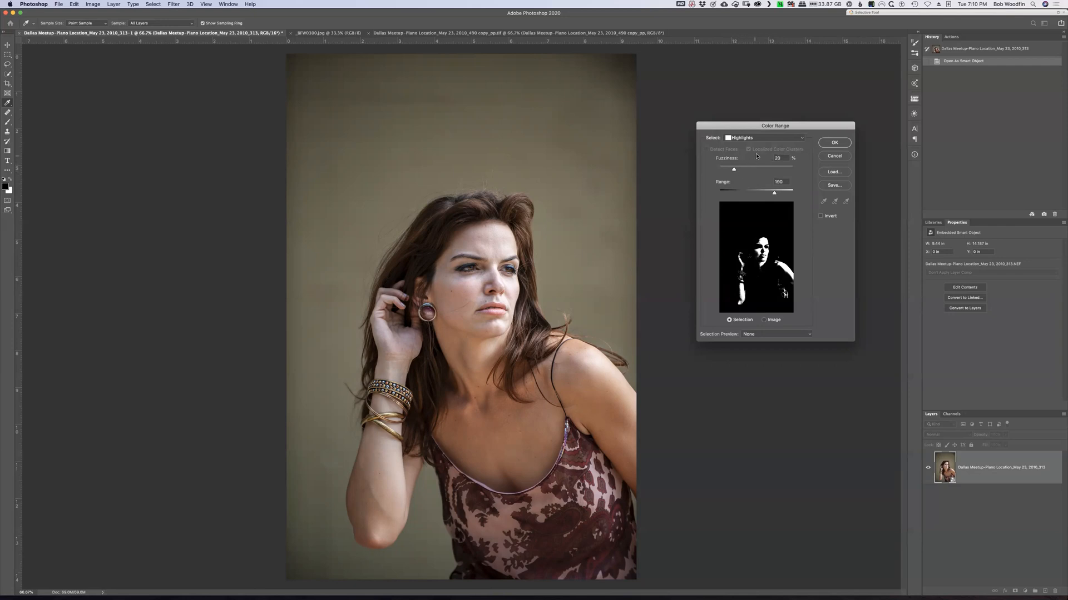
click(769, 138)
click(767, 145)
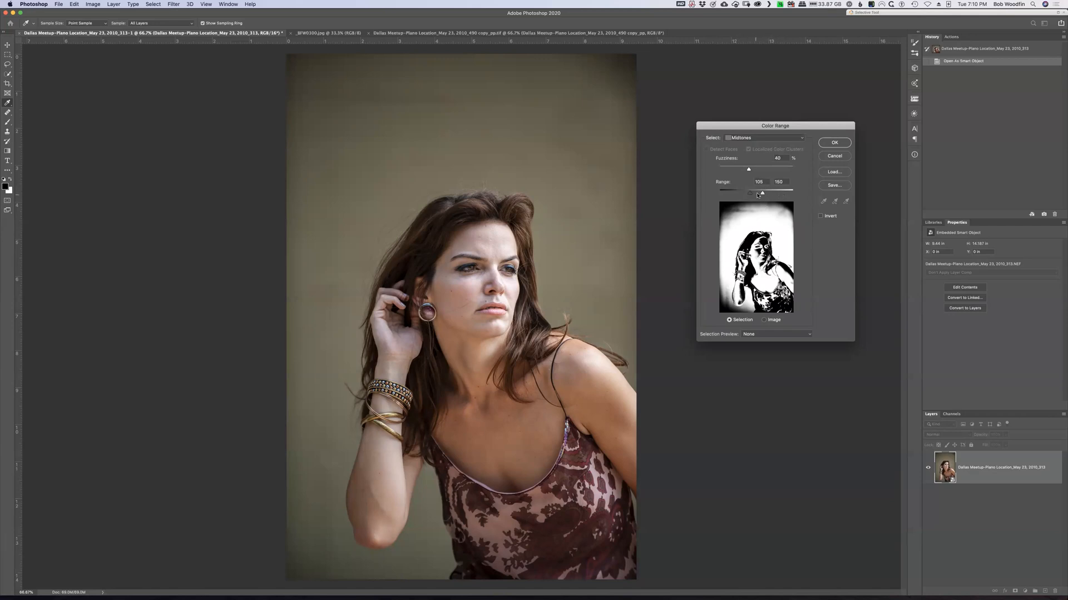
click(773, 142)
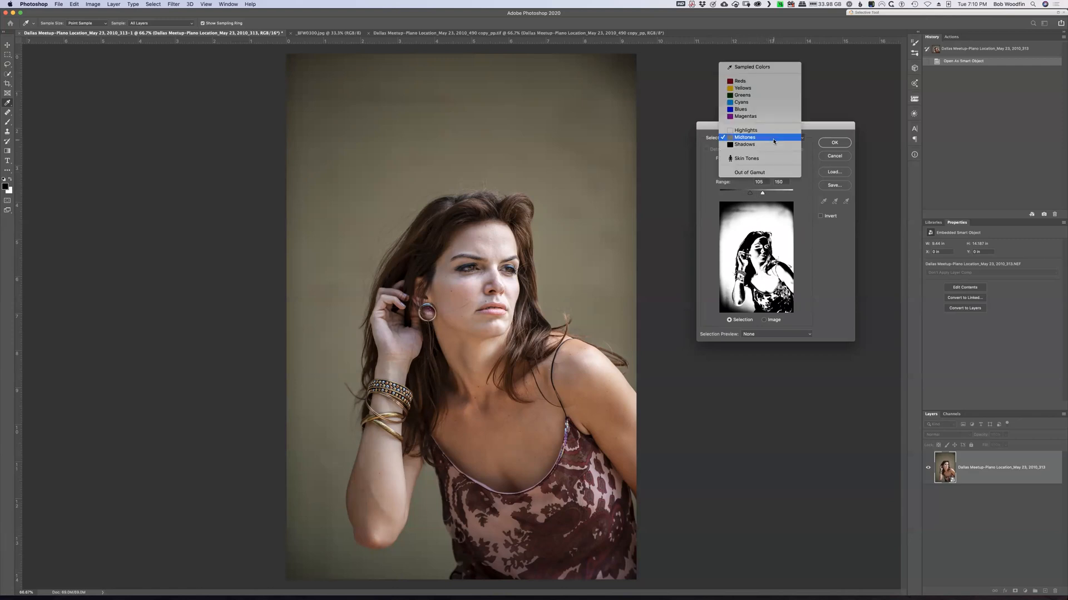
click(773, 147)
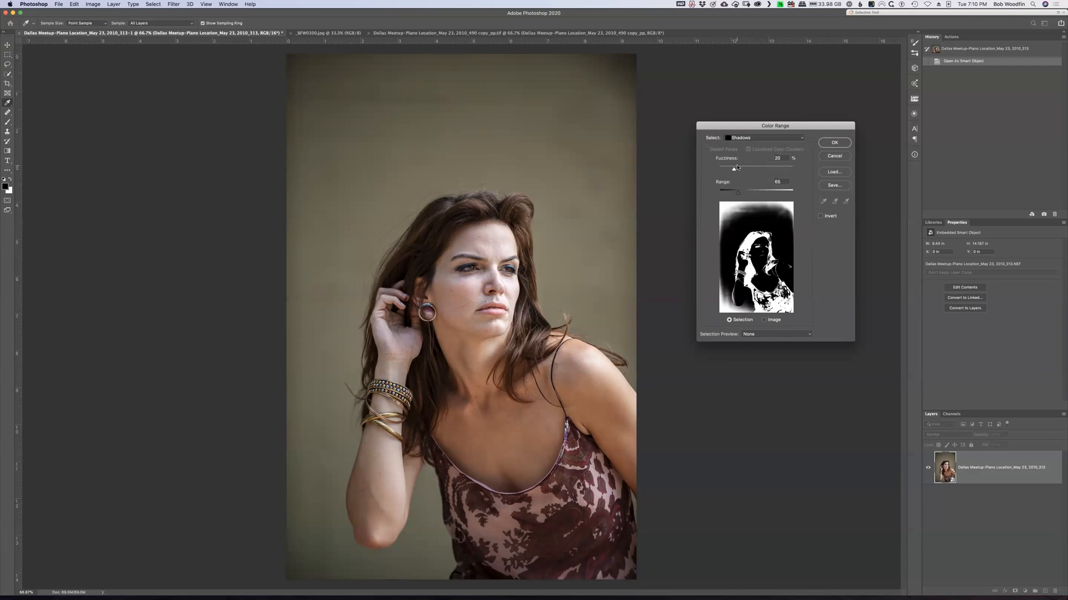
Step: Preview the Skin Tones range with Detect Faces on and a fuzziness of 54, followed by the Out of Gamut range
click(760, 142)
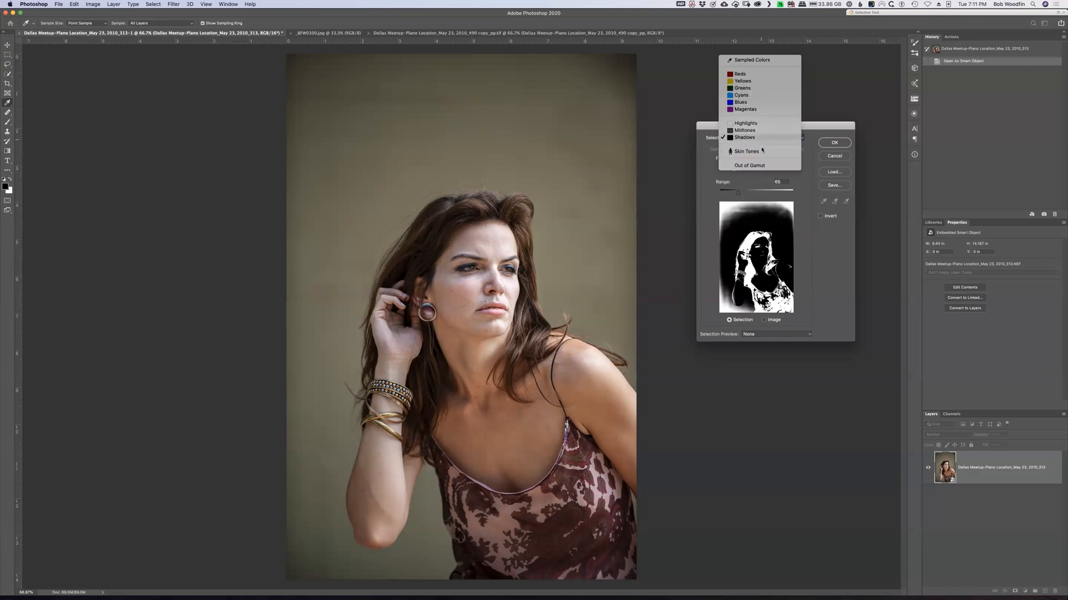
click(772, 153)
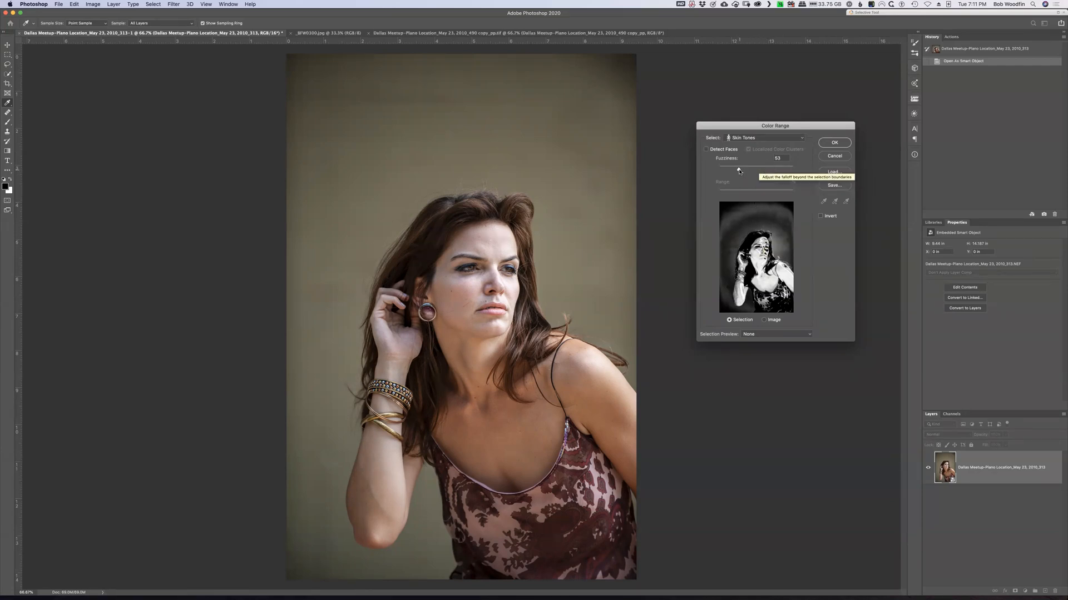
mouse_move(739, 171)
mouse_down()
mouse_move(770, 172)
mouse_move(727, 173)
mouse_move(737, 173)
mouse_up()
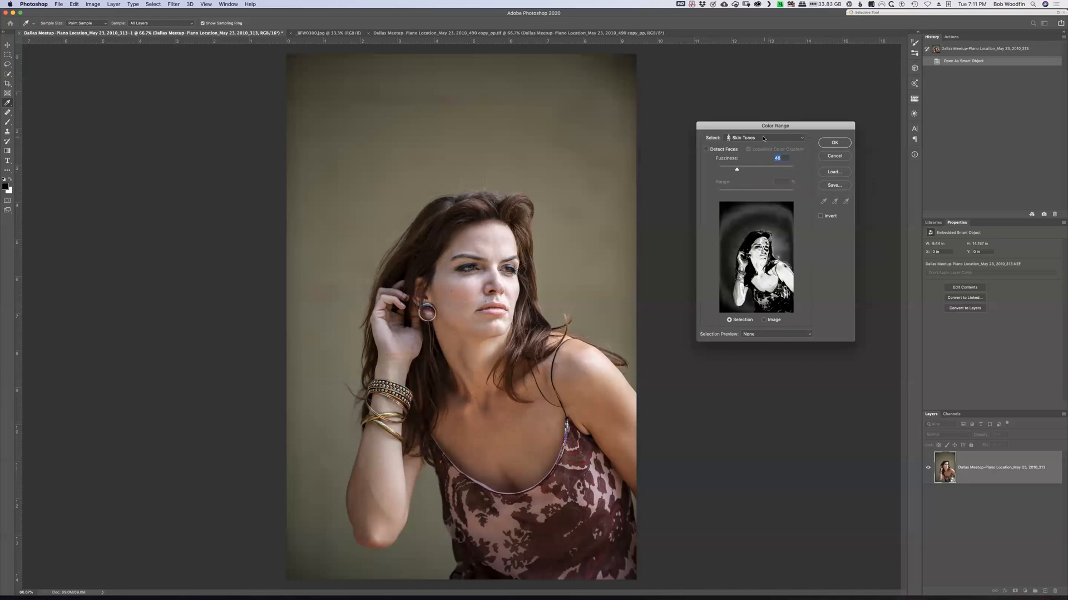
click(706, 150)
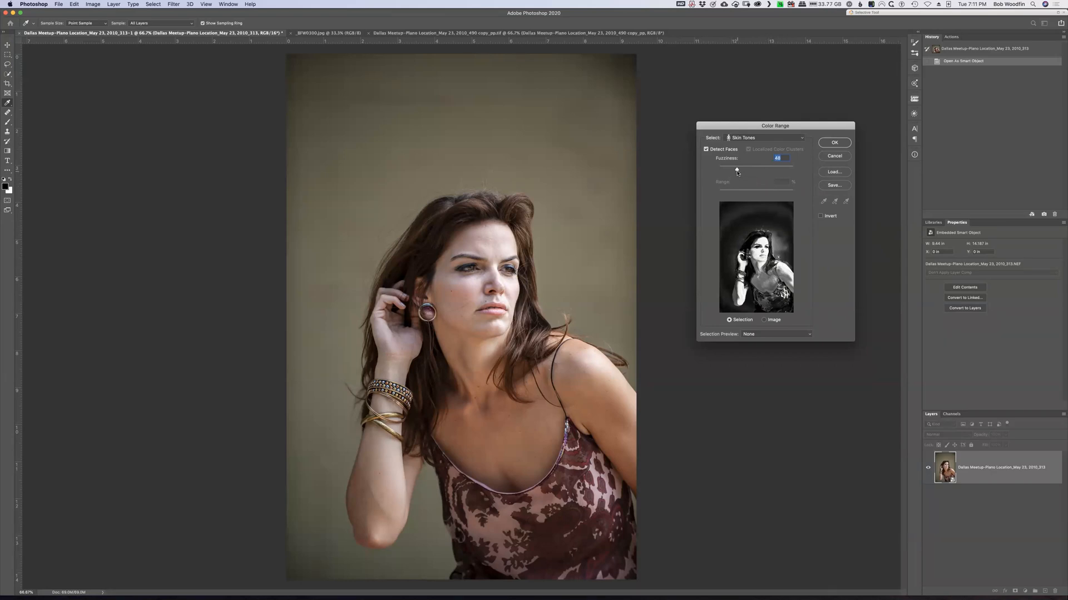
mouse_move(736, 171)
mouse_down()
mouse_move(749, 170)
mouse_move(726, 174)
mouse_move(739, 175)
mouse_up()
click(770, 140)
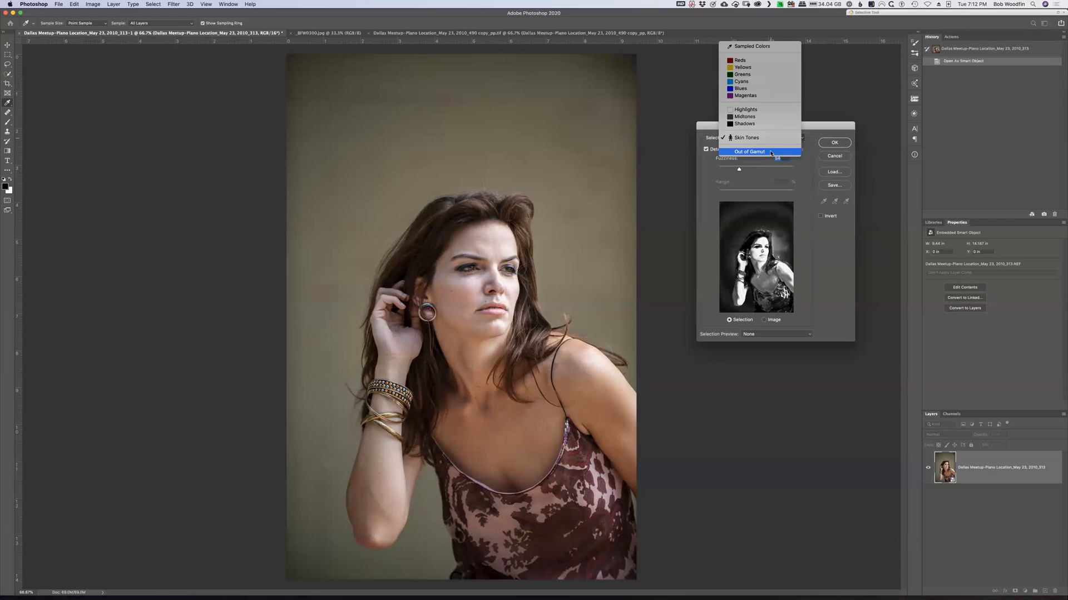
click(767, 152)
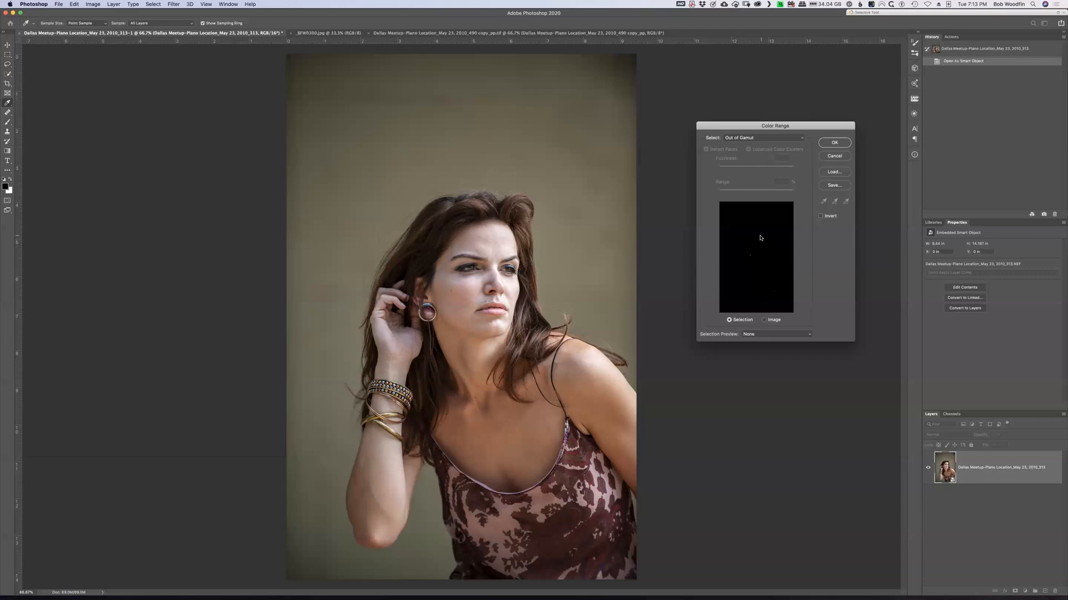
Step: Switch the range back to Sampled Colors with Localized Color Clusters off, and pick the eyedropper that adds to the sample
click(774, 139)
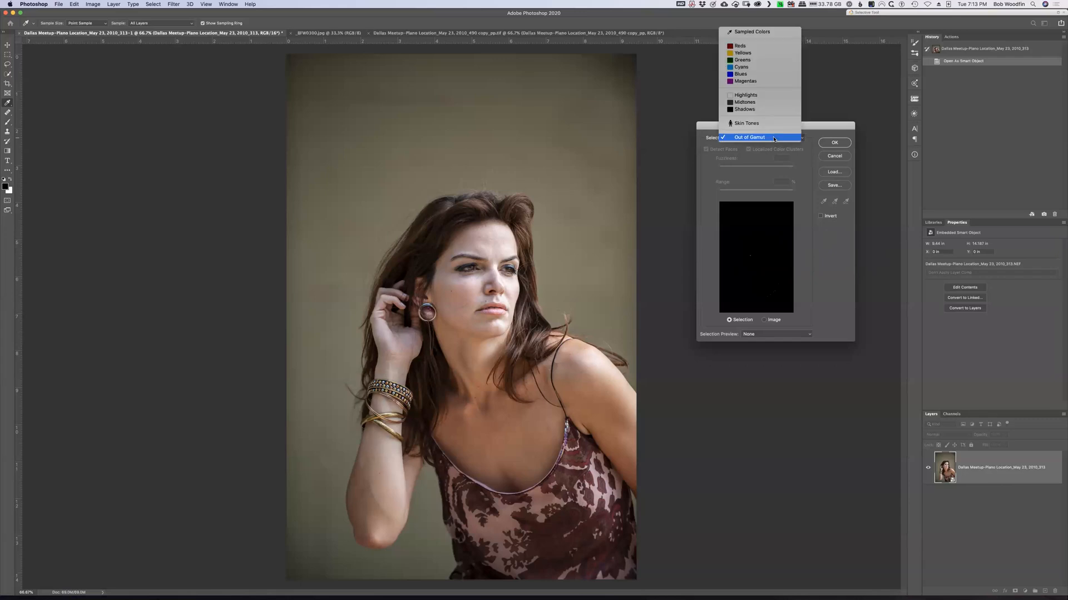
click(748, 32)
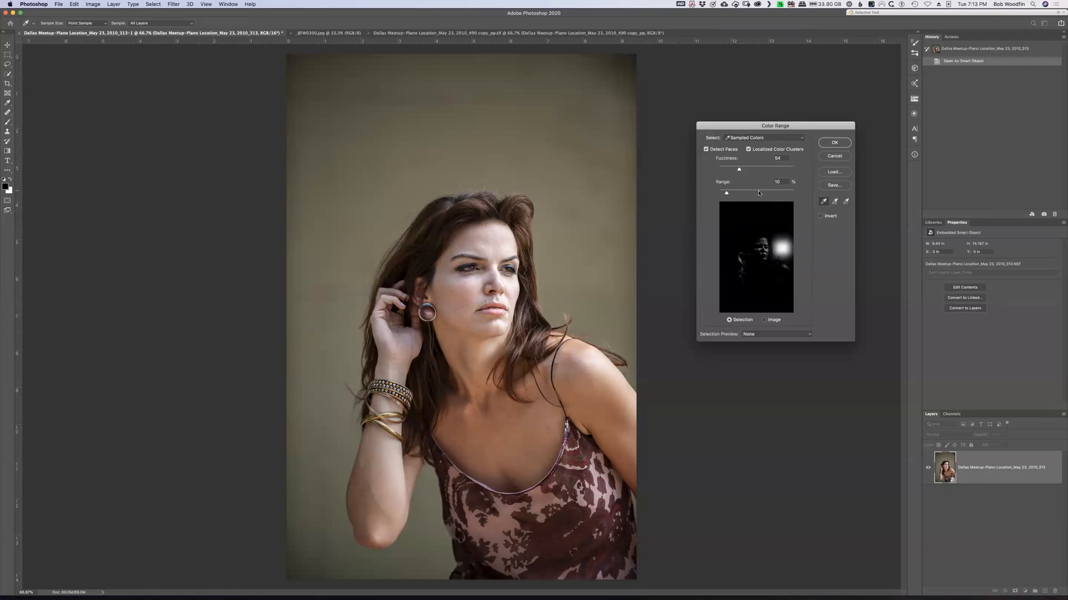
click(748, 149)
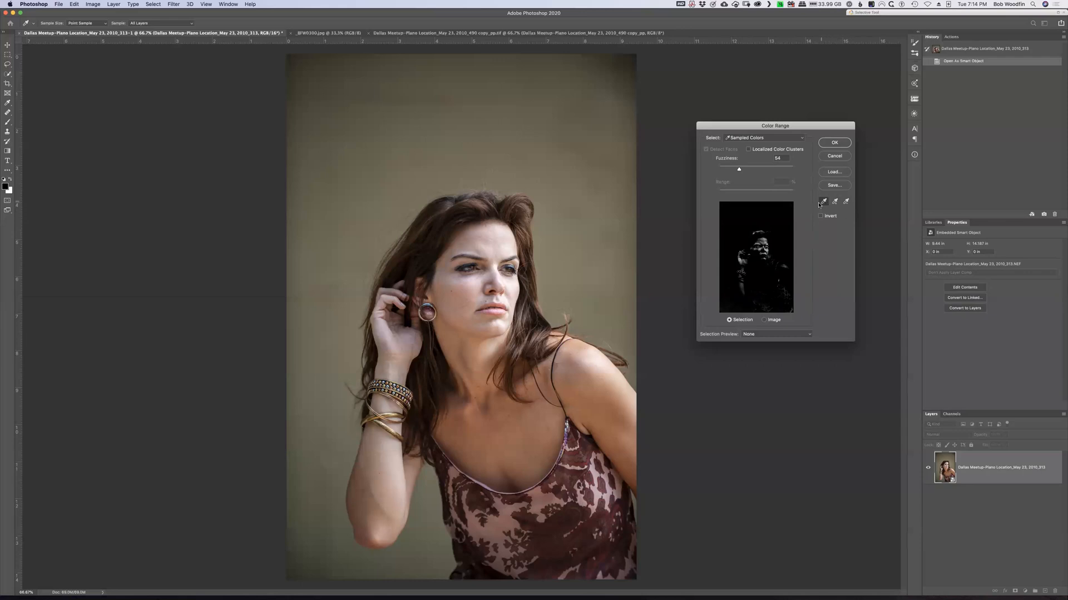
click(836, 202)
key(alt)
Step: Try inverting the selection and showing the image in the dialog's thumbnail, restoring the original setting each time
click(820, 216)
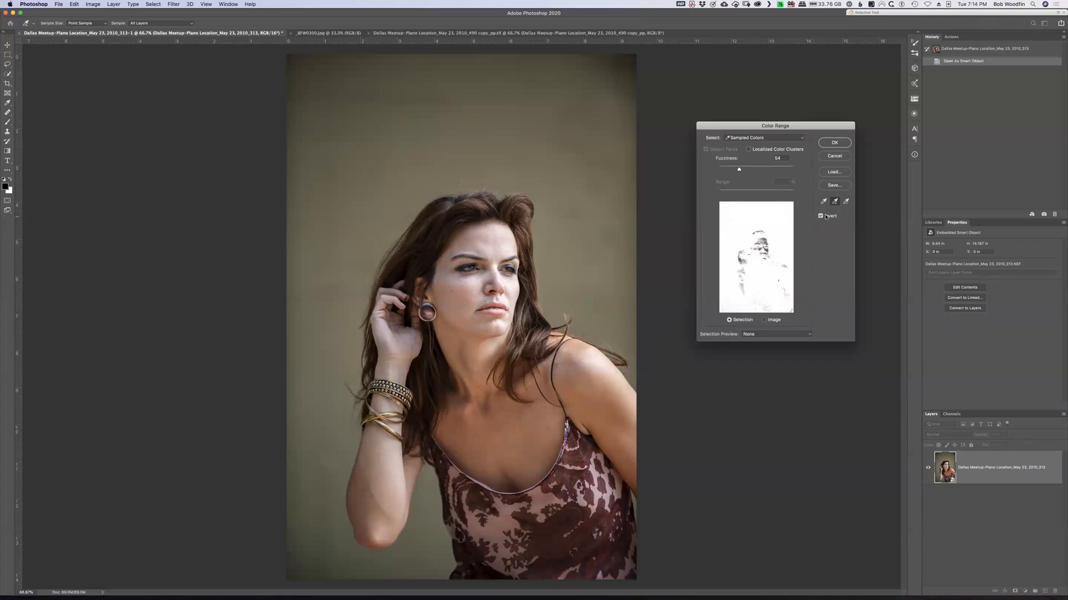
click(821, 217)
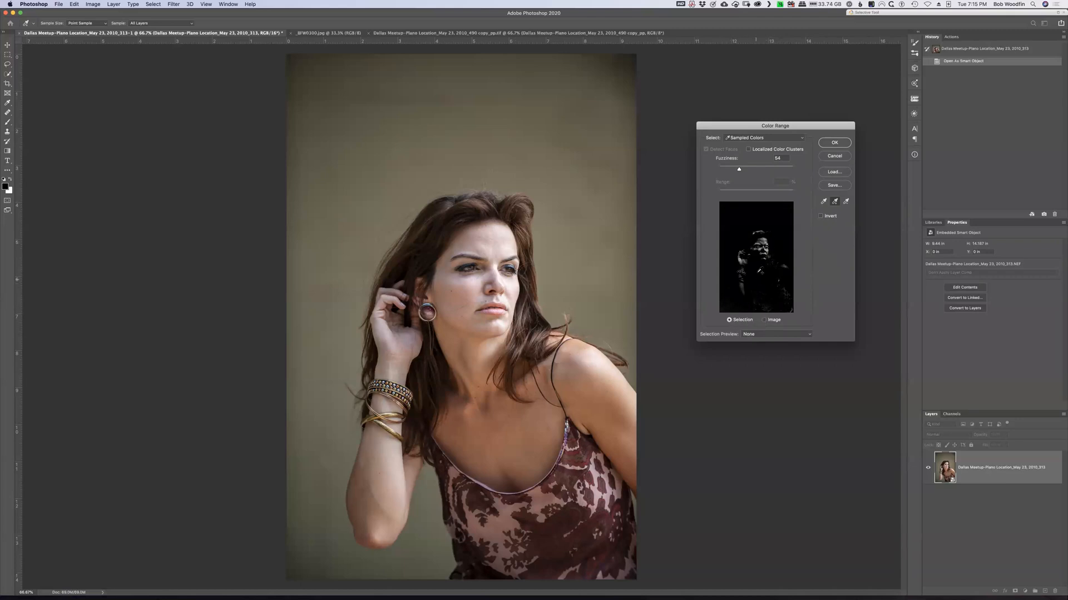
click(764, 320)
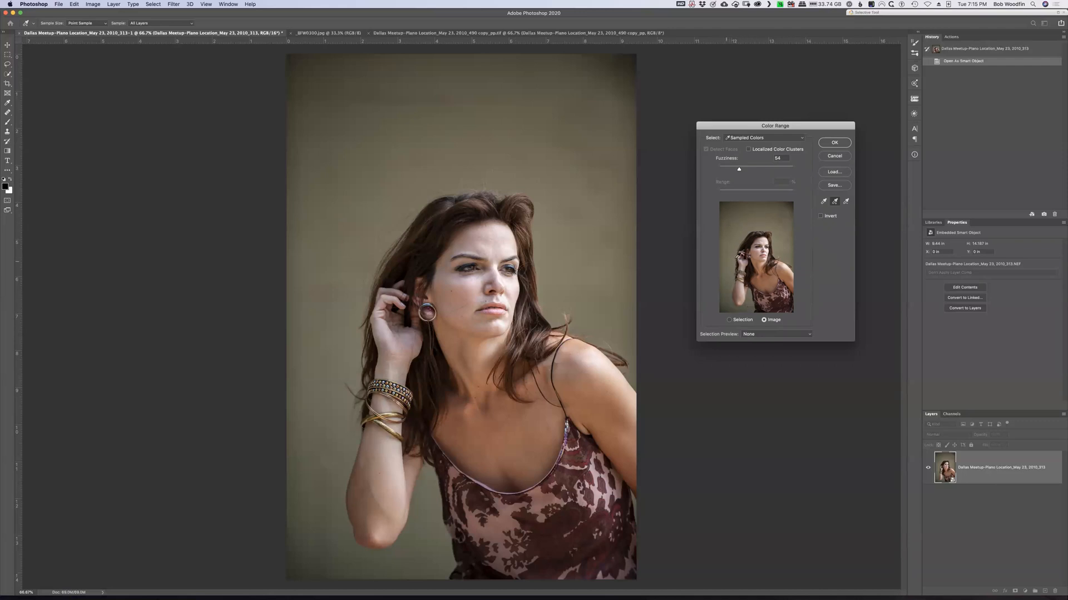
click(733, 322)
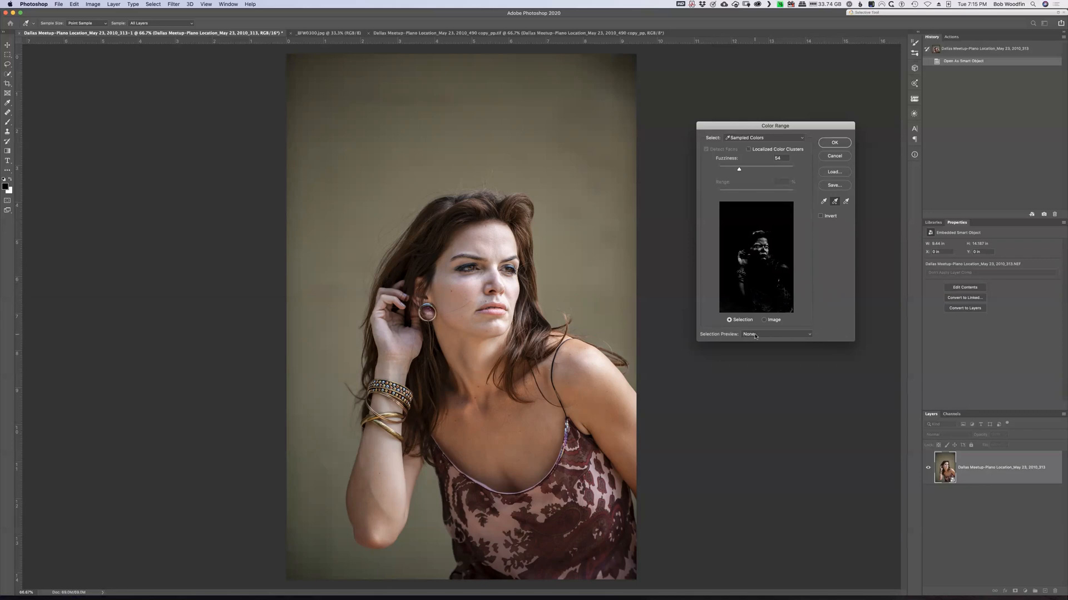
Step: Compare the Grayscale, Black Matte, White Matte and Quick Mask selection previews on the photo, ending on Grayscale
click(808, 335)
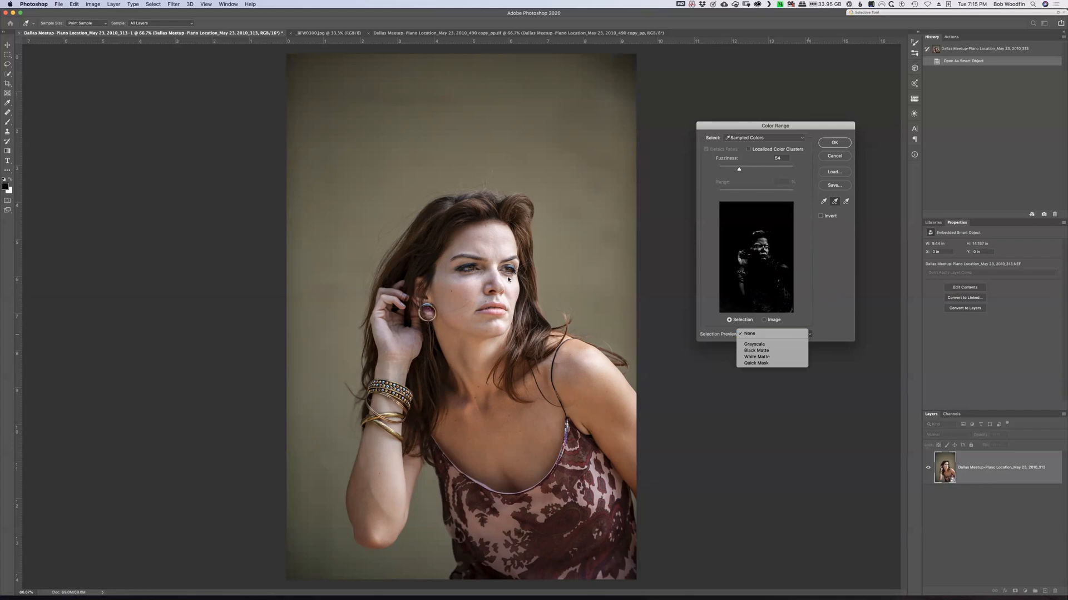
click(761, 345)
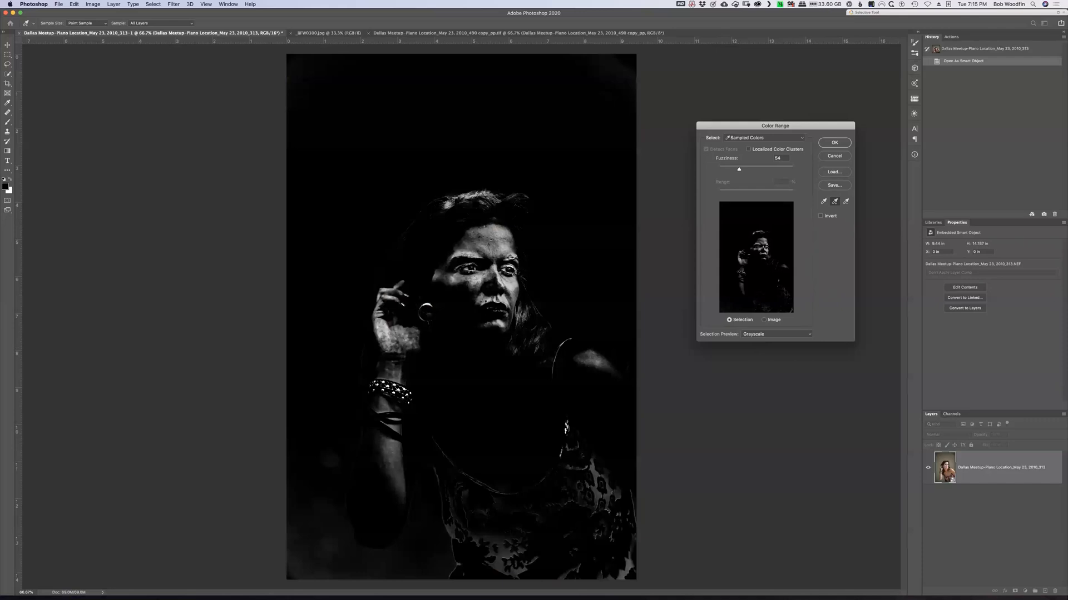
click(793, 337)
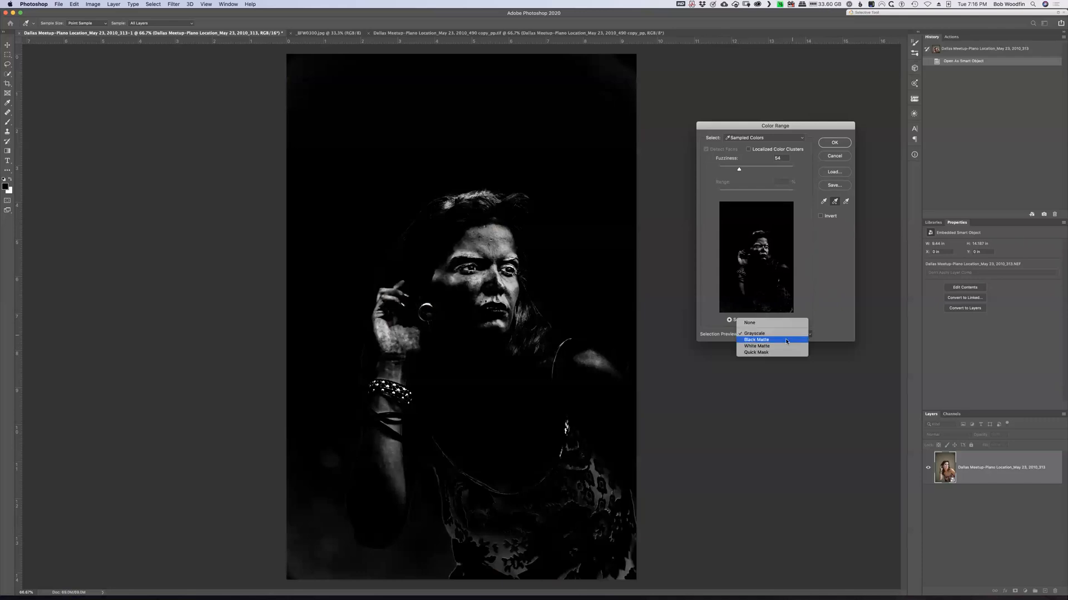
click(785, 341)
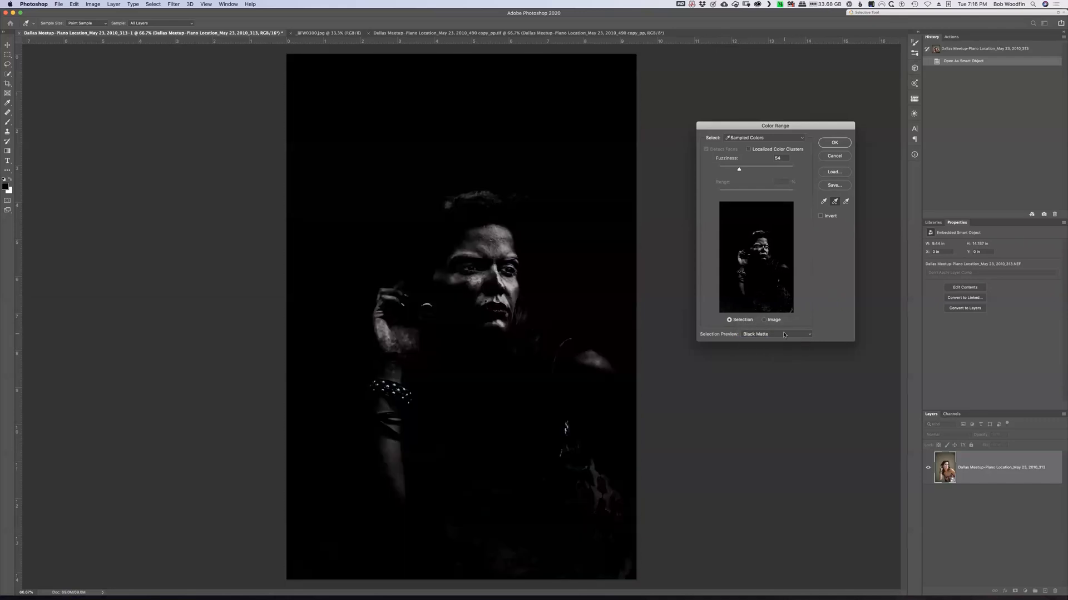
click(784, 336)
click(782, 340)
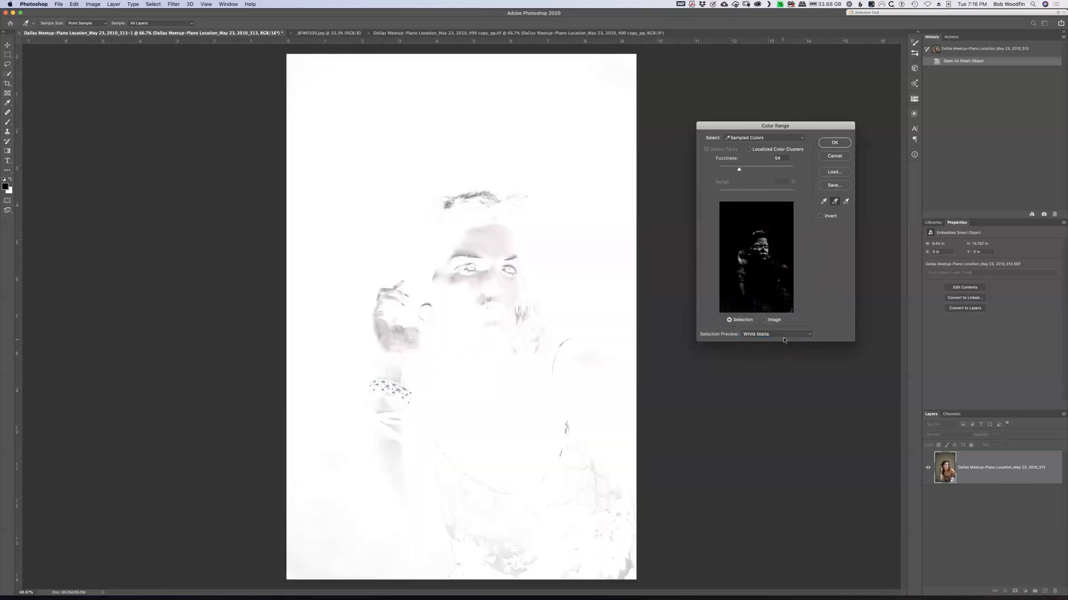
click(788, 336)
click(794, 340)
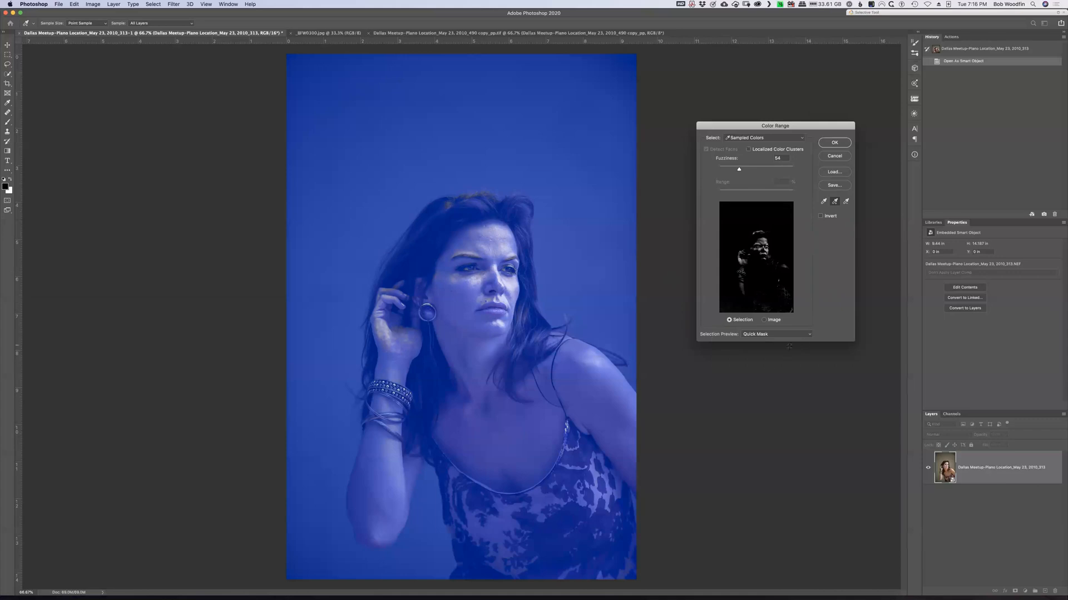
click(795, 335)
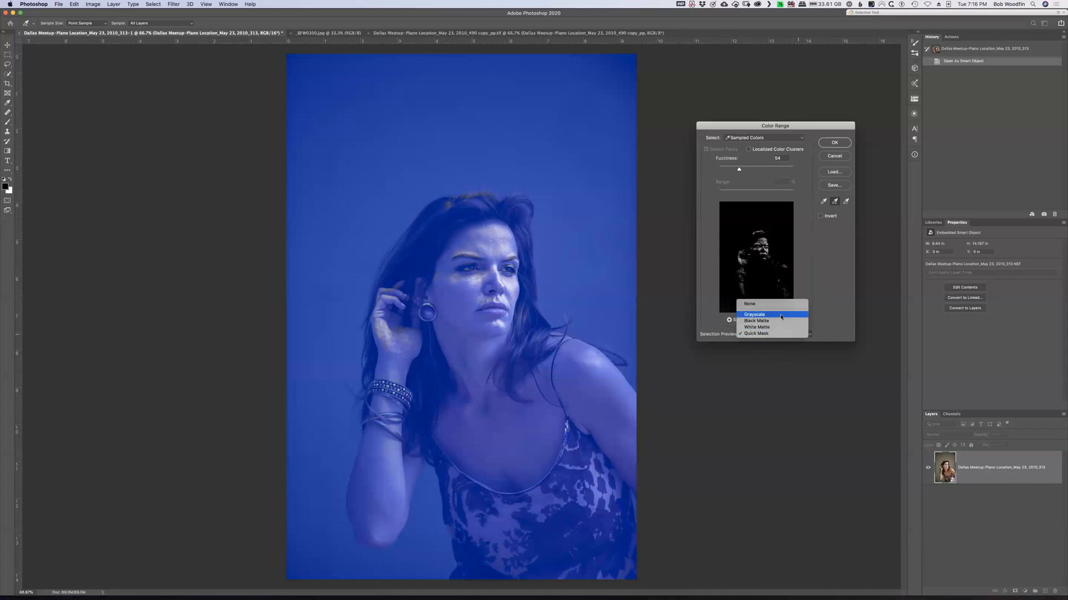
click(781, 316)
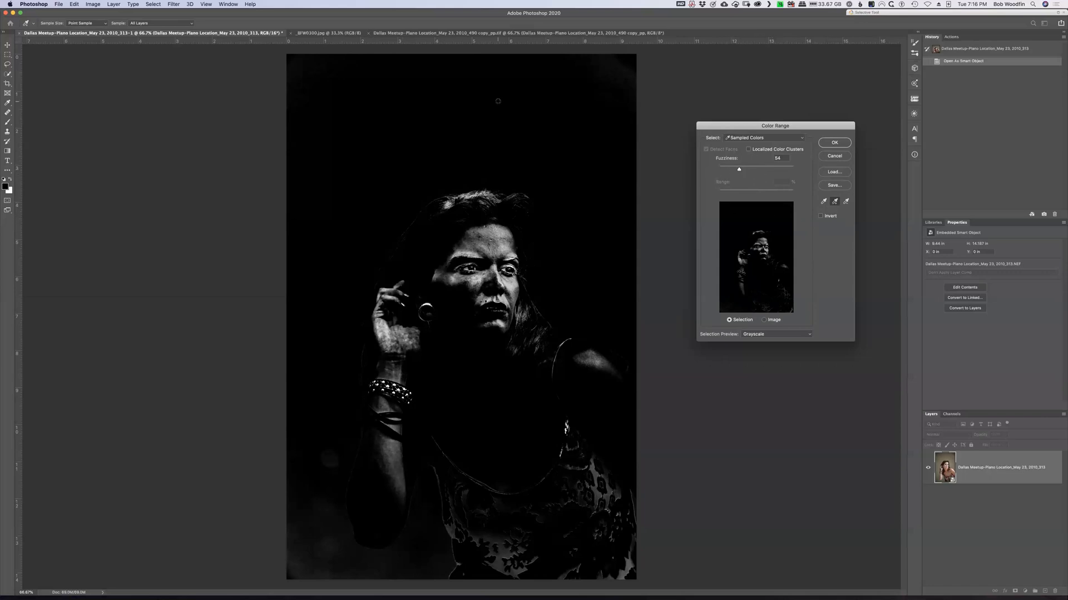
Step: Add the plain backdrop above the woman to the sampled colors and reduce the fuzziness to 22
click(567, 103)
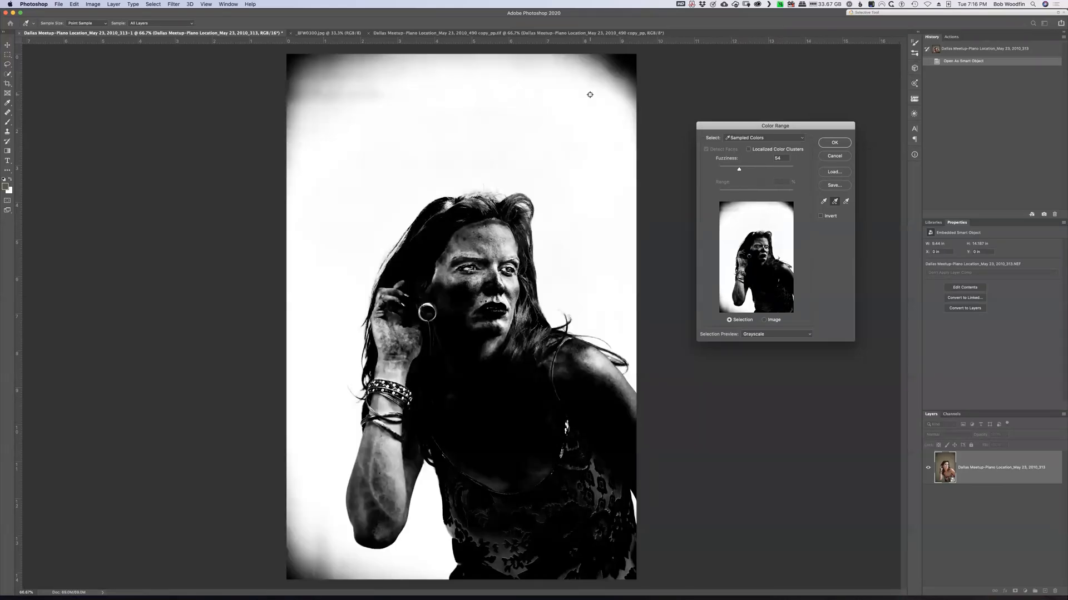
drag(738, 170, 730, 171)
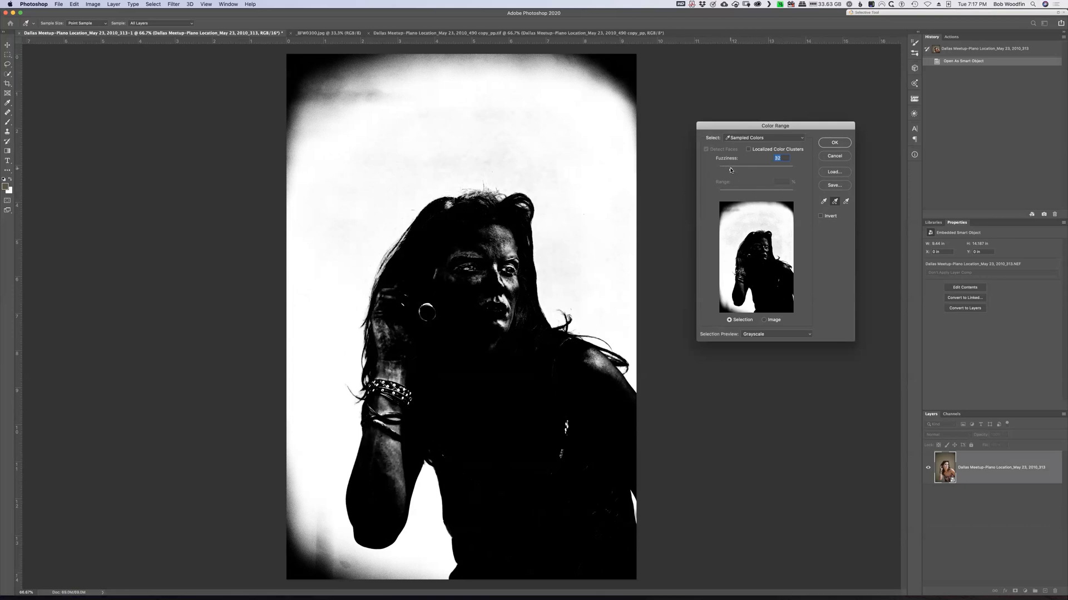
drag(730, 169, 728, 170)
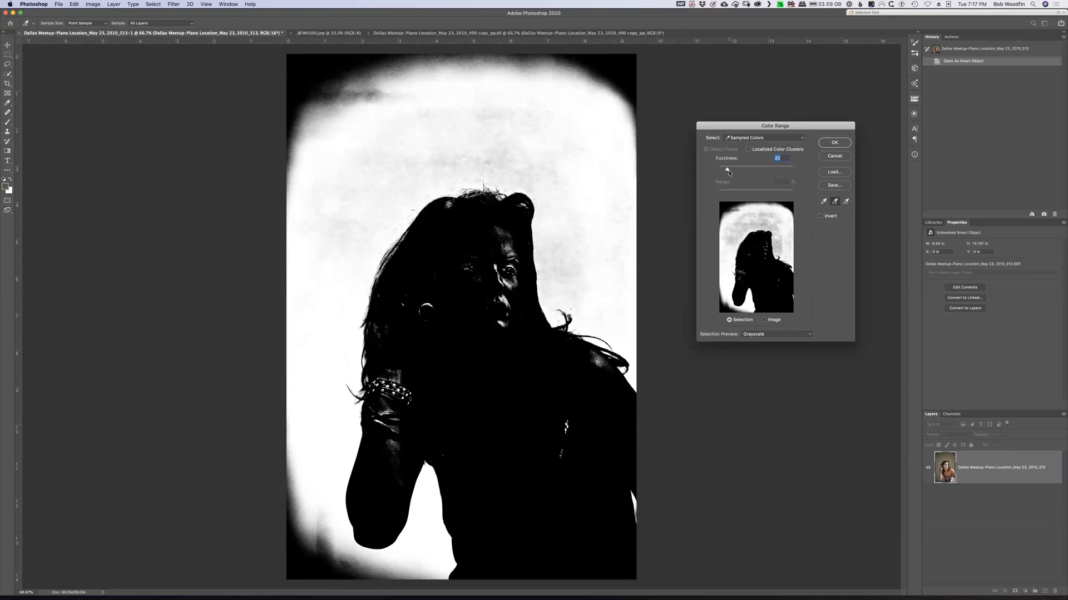
Step: Raise the fuzziness slightly and add the dark upper-right corner of the backdrop to the sampled colors
drag(727, 170, 728, 170)
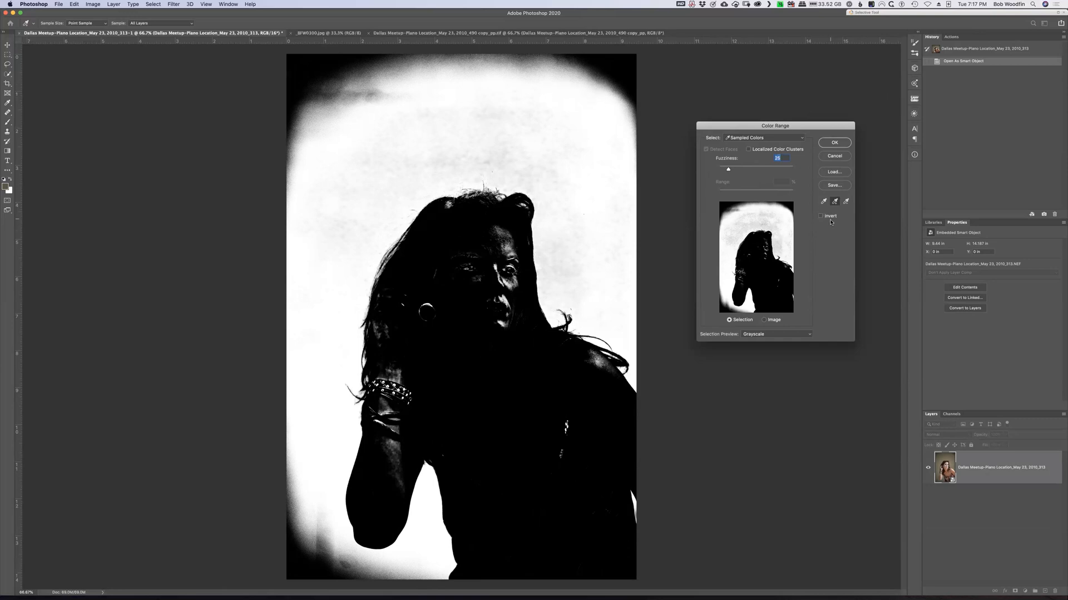
click(616, 70)
click(629, 59)
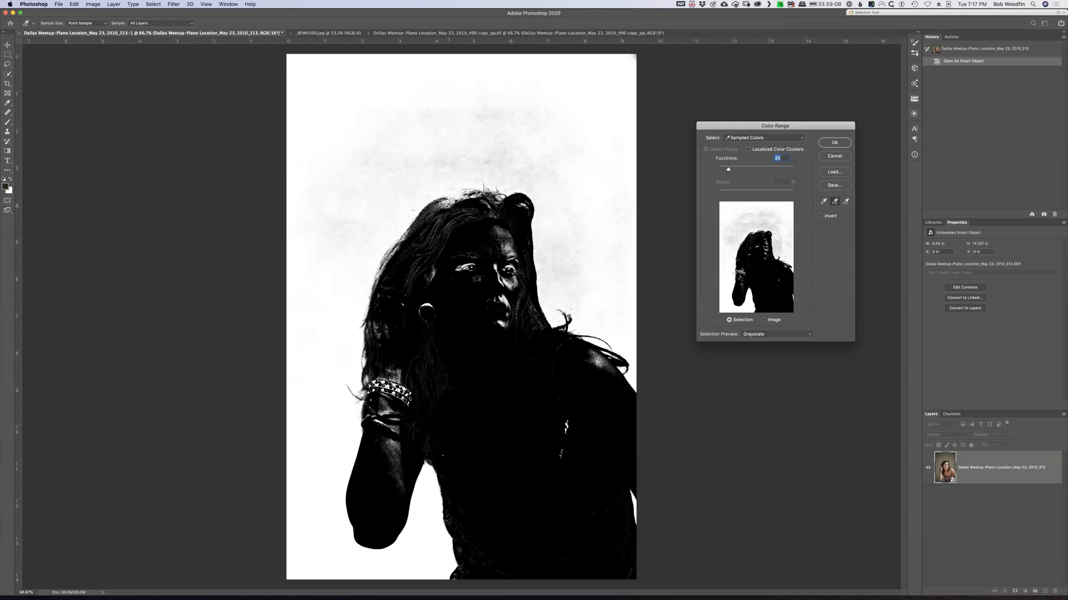
Step: Try subtracting a hair tone at the crown from the sampled colors, and add the backdrop above the woman again
key(alt)
click(448, 202)
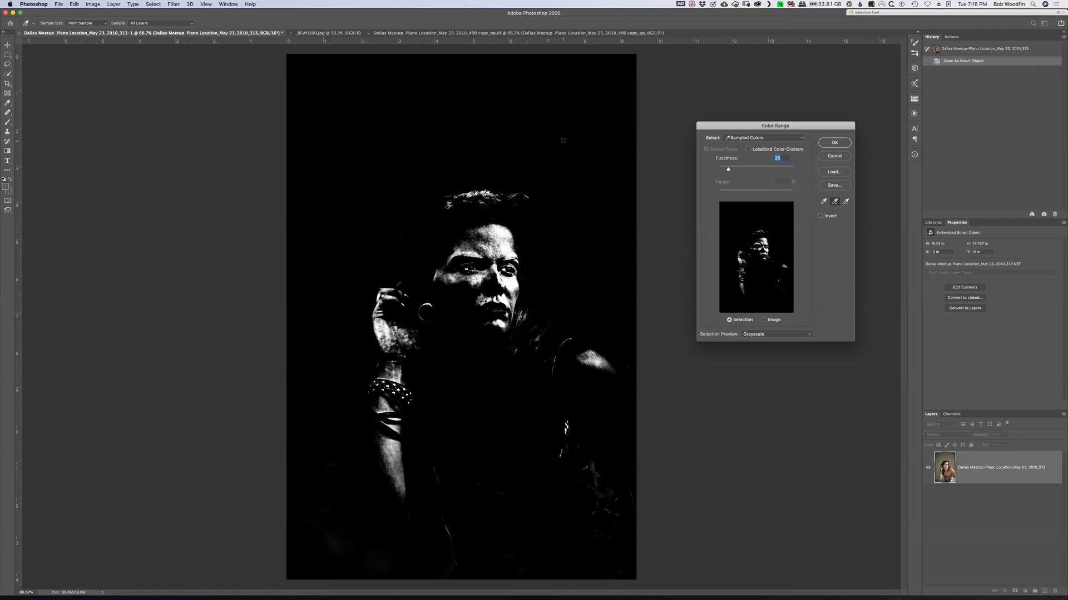
click(563, 141)
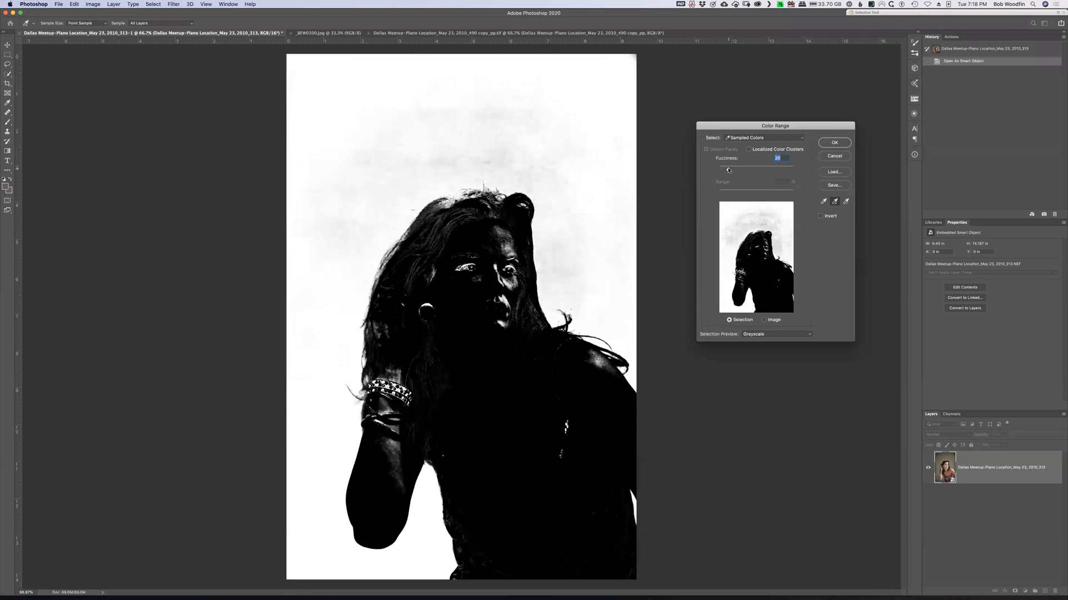
Step: Reduce the fuzziness to about 15 and try Localized Color Clusters with narrower and wider ranges
drag(727, 170, 725, 169)
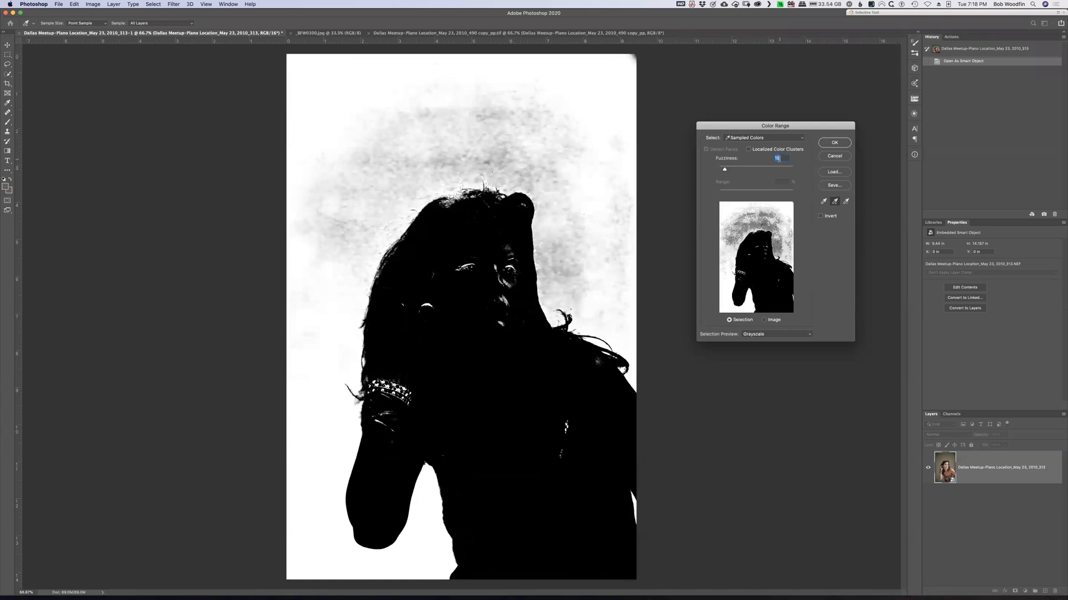
click(748, 149)
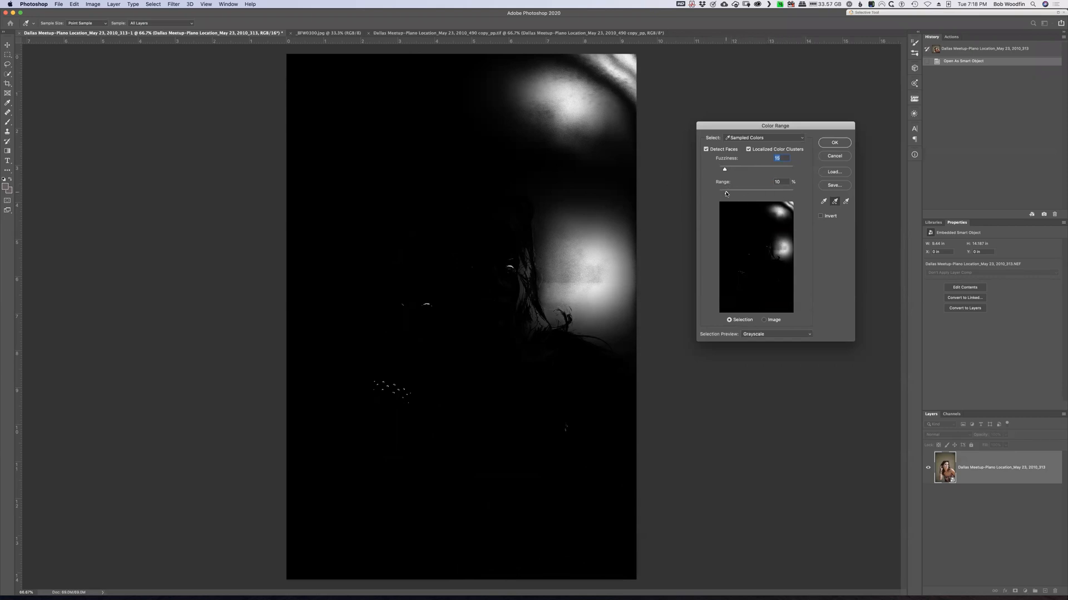
drag(726, 193, 722, 193)
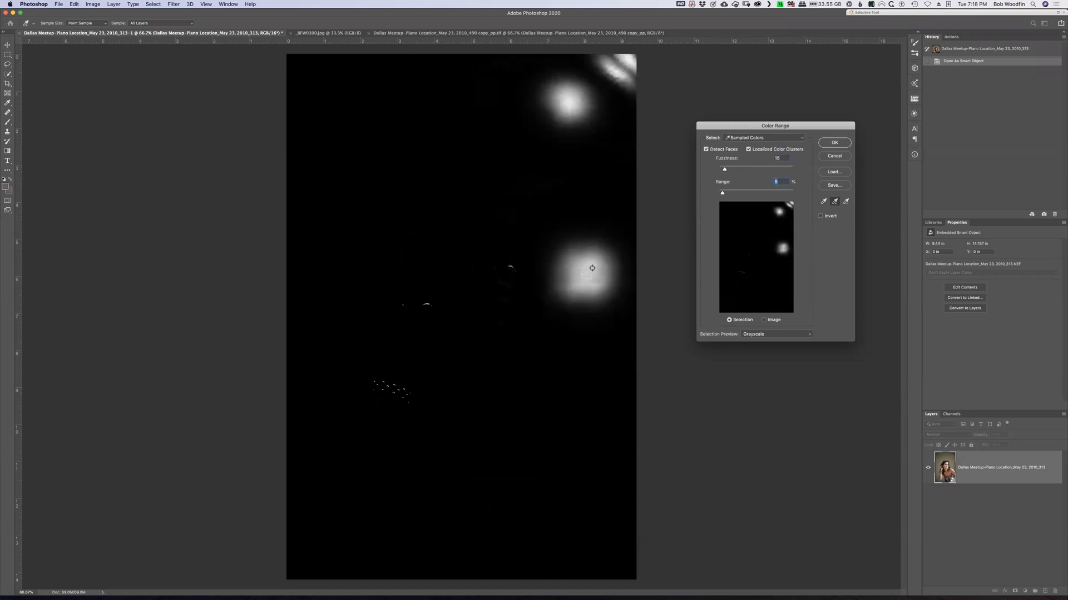
drag(723, 194, 721, 193)
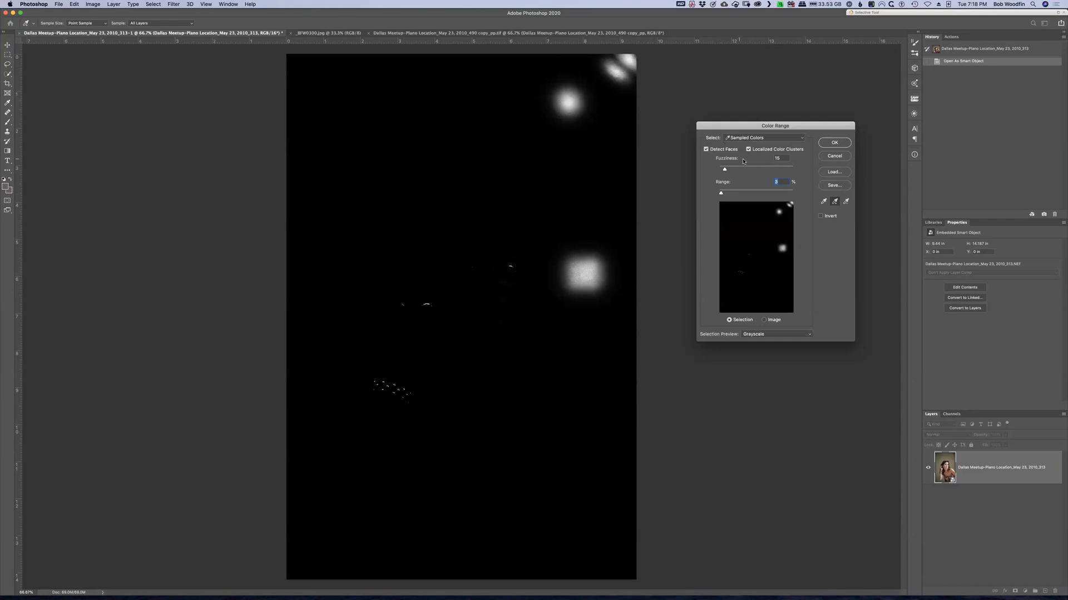
drag(721, 193, 745, 197)
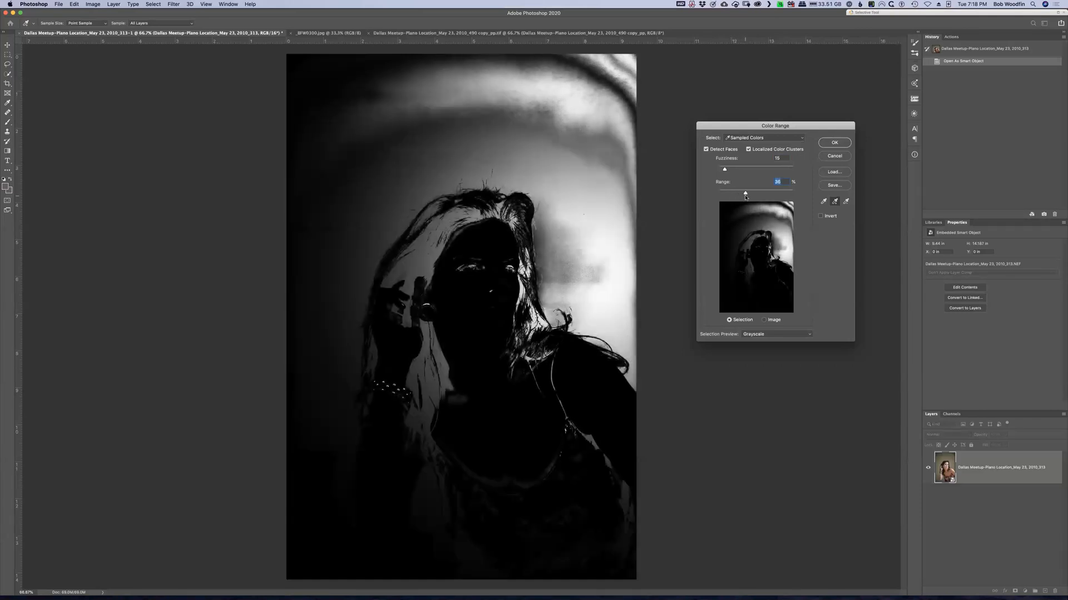
Step: Add several backdrop tones from the photo's upper-left area to the sampled colors and reduce the cluster range
click(352, 144)
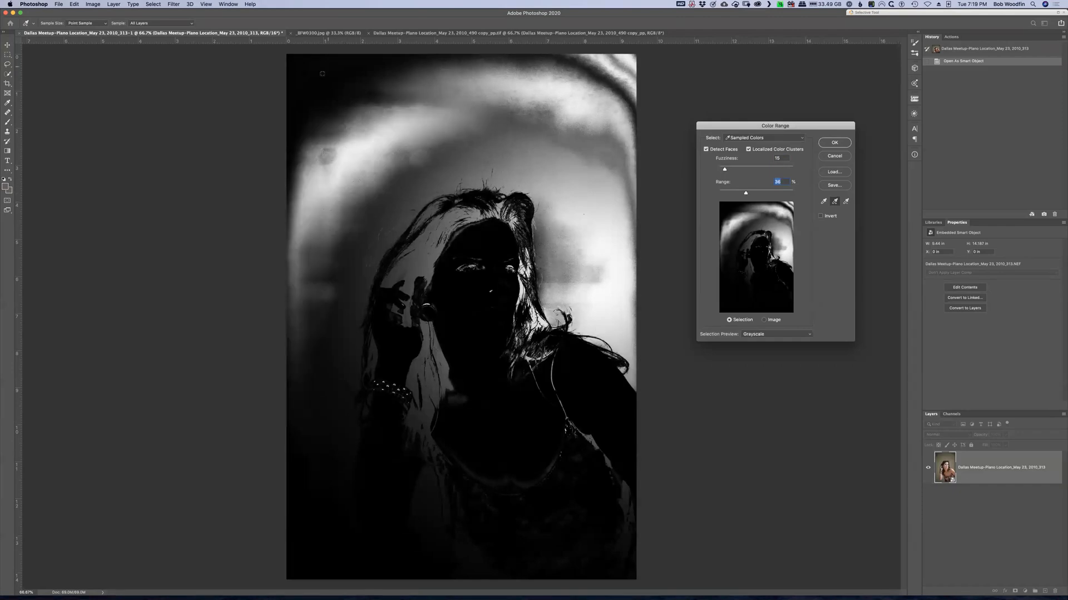
click(302, 76)
click(340, 98)
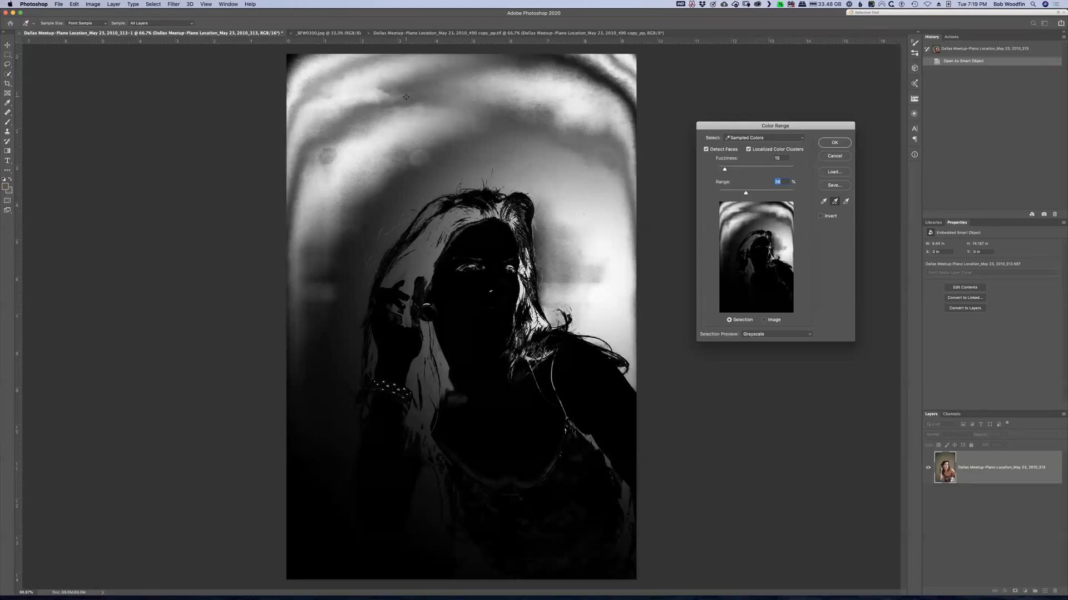
click(406, 97)
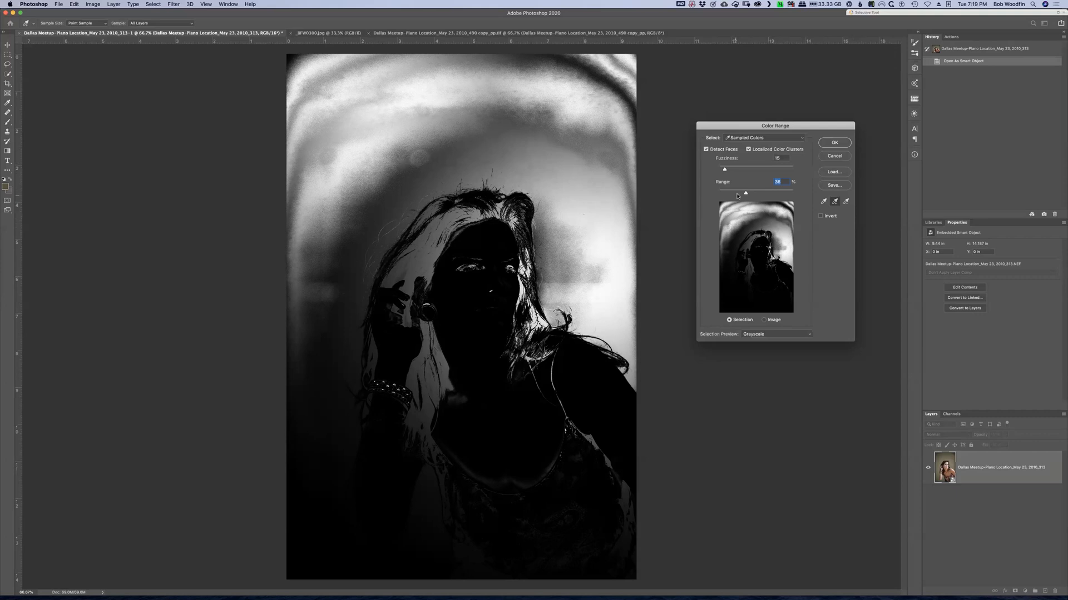
mouse_move(746, 193)
mouse_down()
mouse_move(723, 194)
mouse_move(737, 194)
mouse_up()
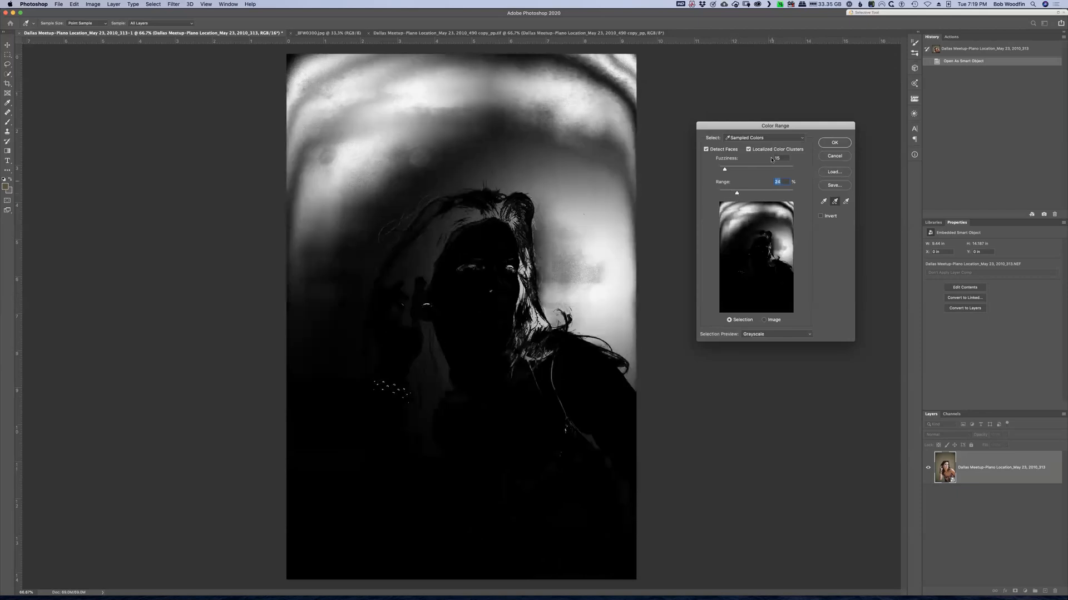
Step: Turn off Localized Color Clusters, invert the result to select the woman, and apply the Color Range selection
click(748, 150)
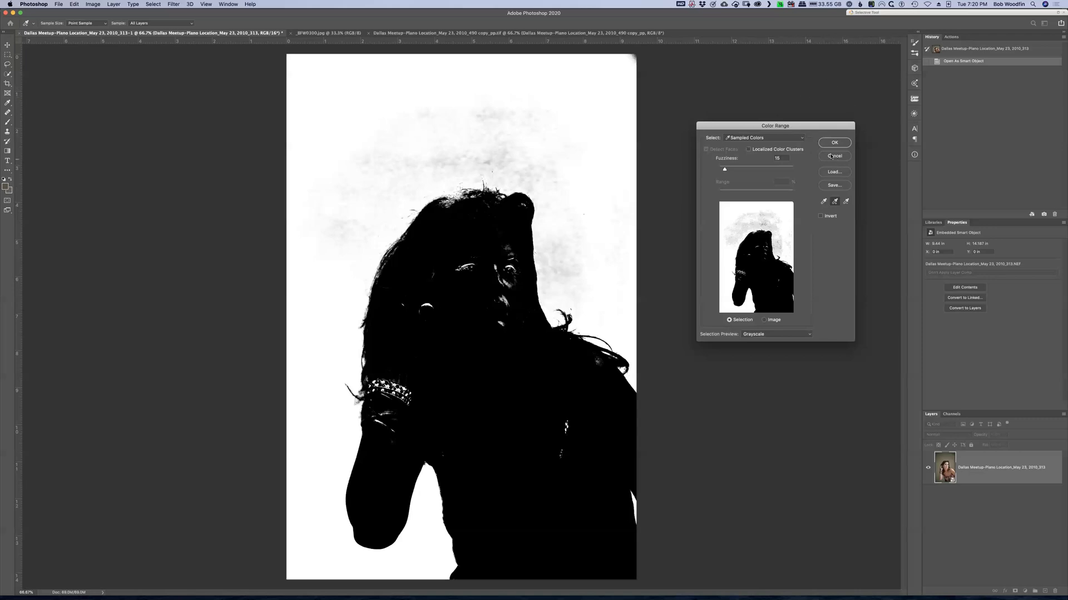
click(820, 216)
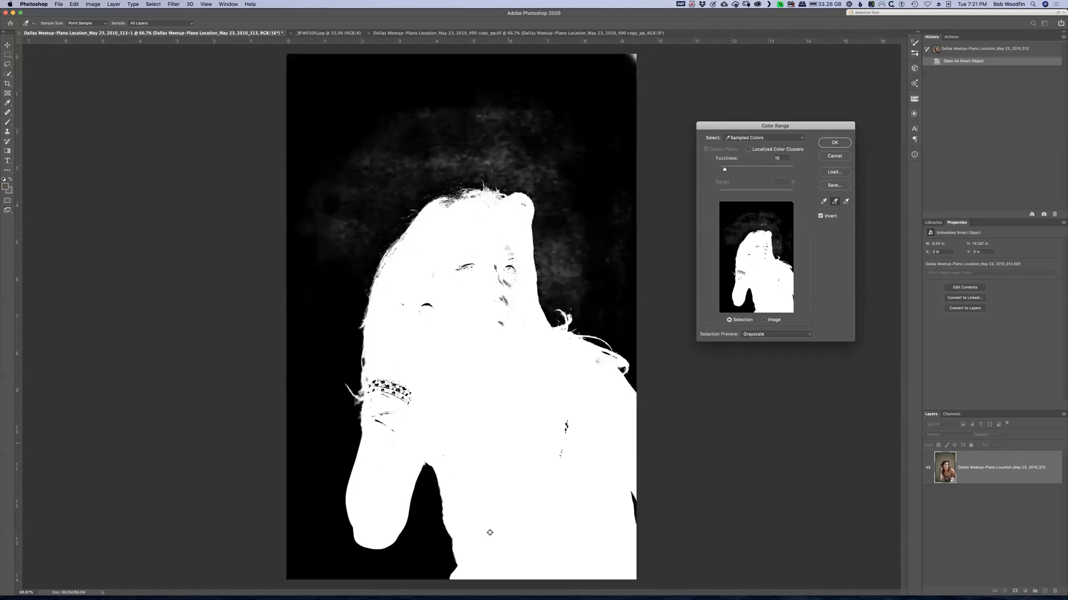
click(834, 142)
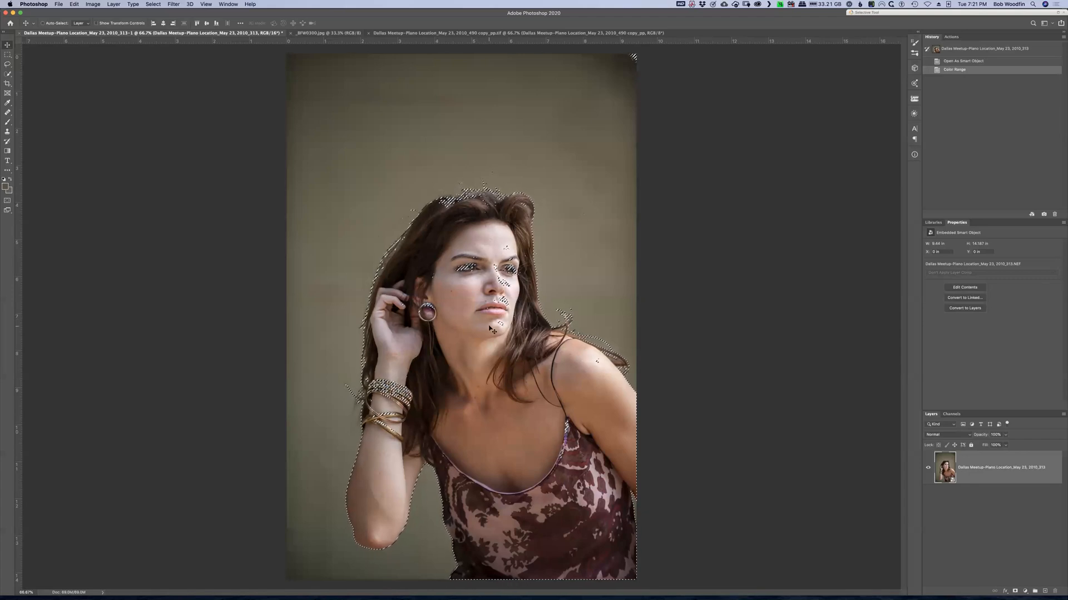
Step: Show the selection as a Quick Mask and confirm its options with masked areas in blue at 50% opacity
key(q)
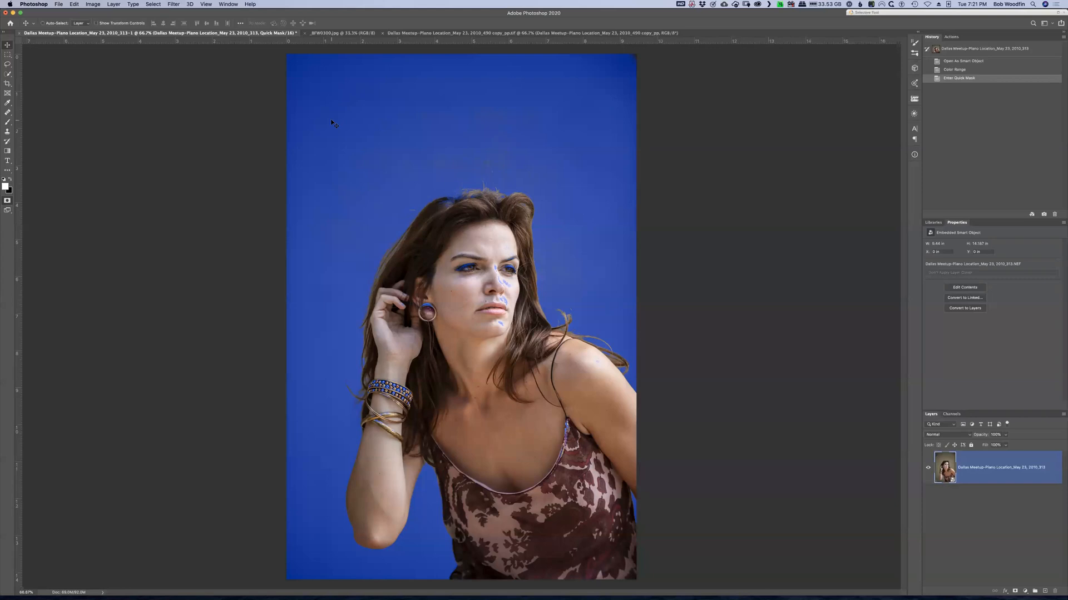
click(7, 200)
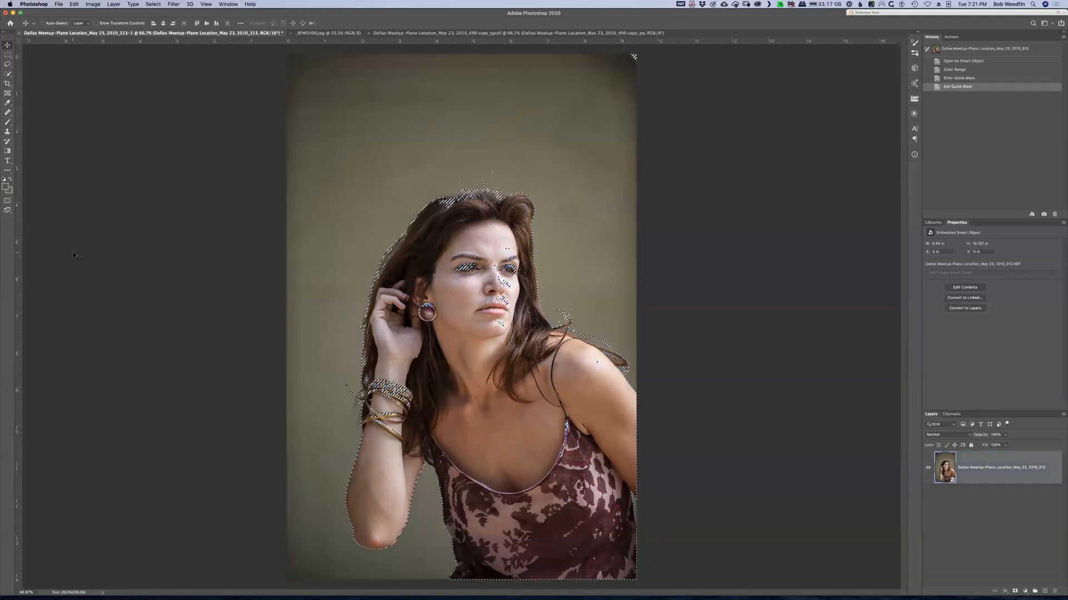
double_click(7, 200)
drag(532, 268, 705, 174)
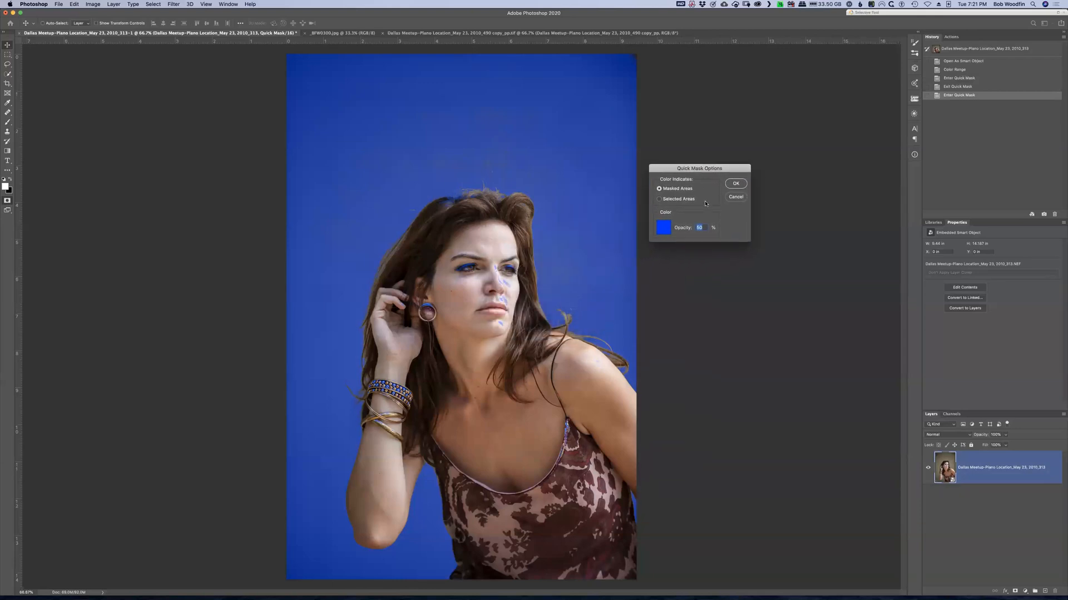
click(664, 228)
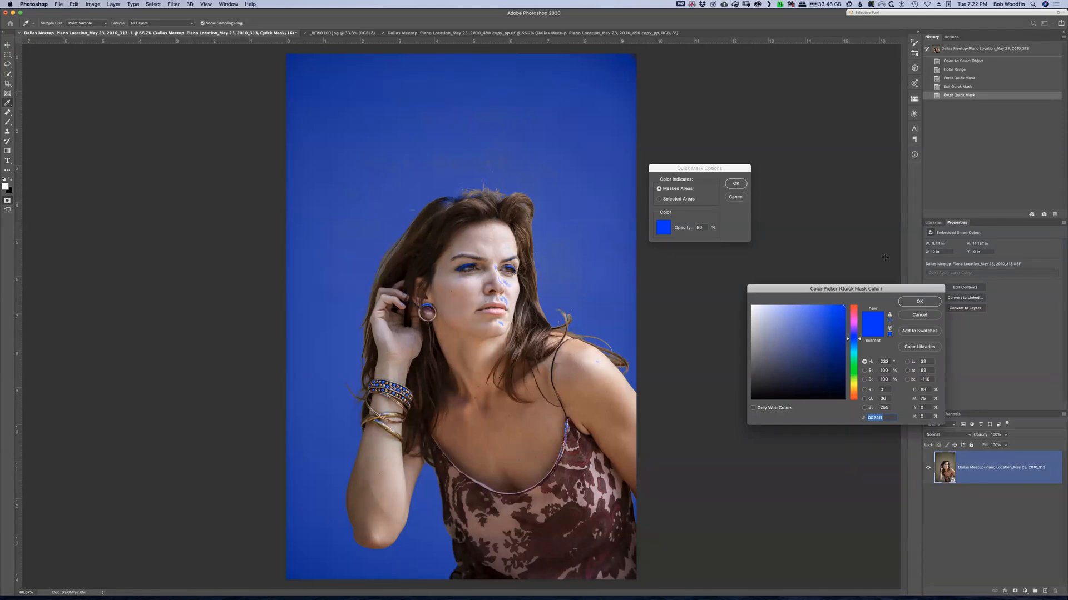
click(919, 302)
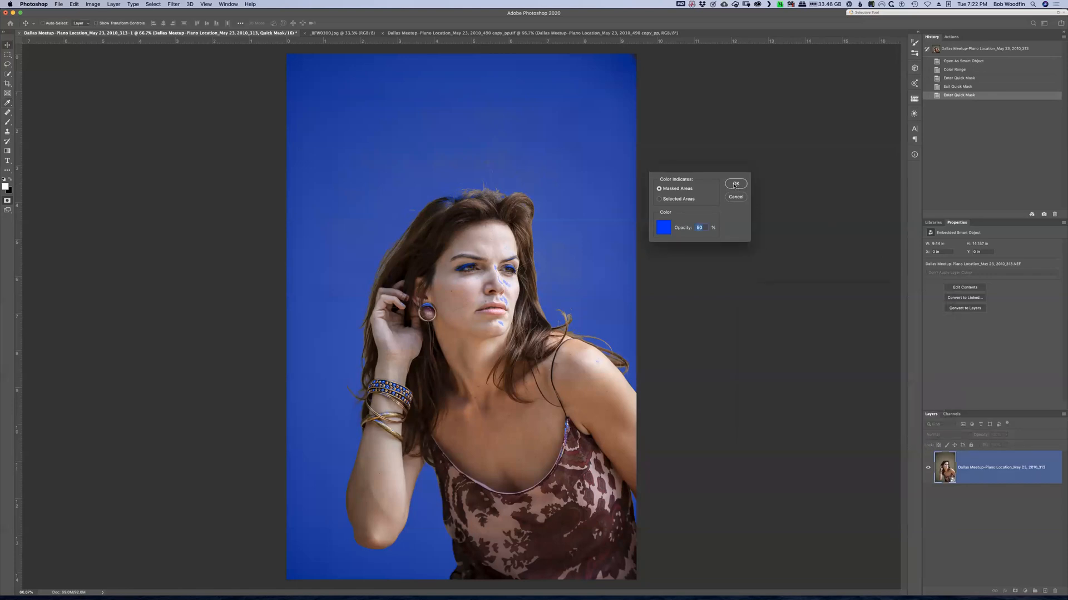
click(735, 184)
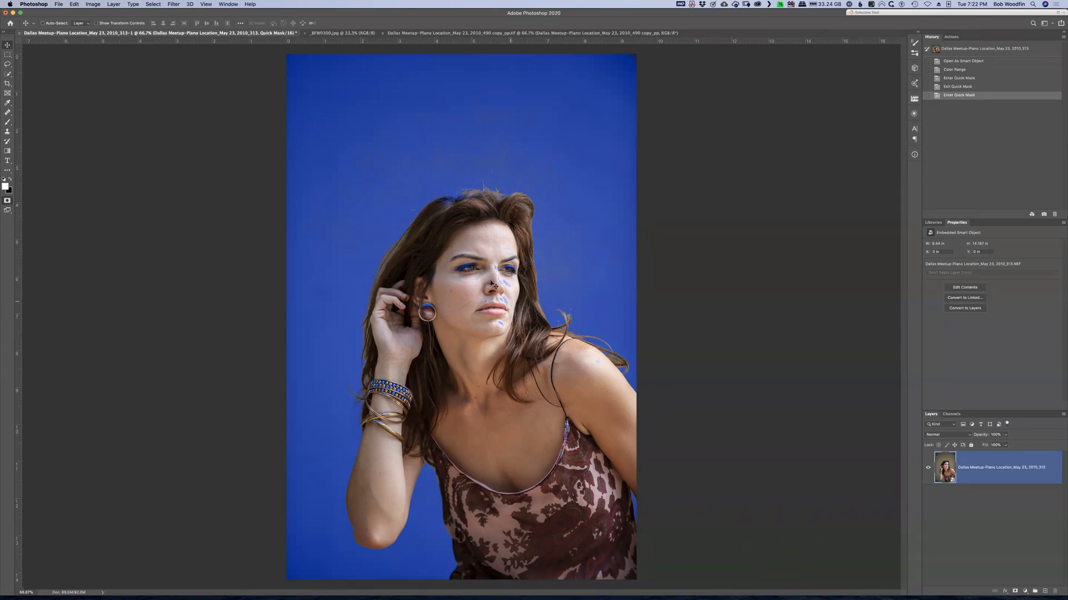
Step: Paint white on the Quick Mask with an enlarged brush over the blue patches on the woman's face
key(b)
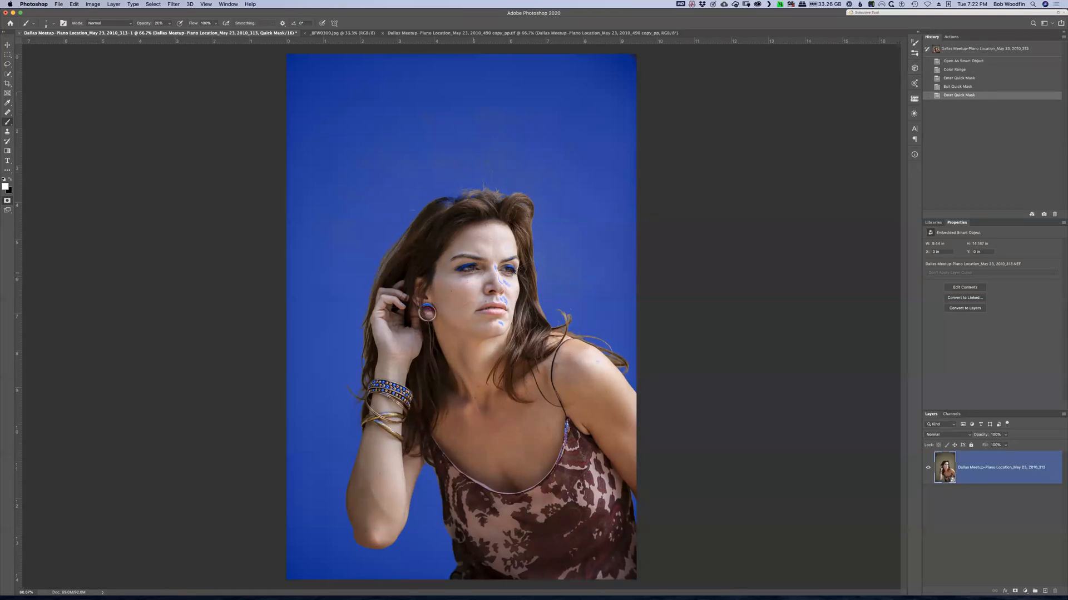
key(bracketright)
key(bracketright)
key(bracketright)
key(bracketright)
key(bracketright)
key(bracketright)
key(bracketright)
mouse_move(506, 251)
mouse_down()
mouse_move(481, 295)
mouse_move(479, 282)
mouse_move(493, 278)
mouse_move(465, 250)
mouse_move(445, 289)
mouse_move(389, 333)
mouse_up()
Step: Set the brush opacity to 100% and paint white over the bracelets, raised arm, dress and shoulder
key(0)
drag(367, 385, 427, 388)
key(super+z)
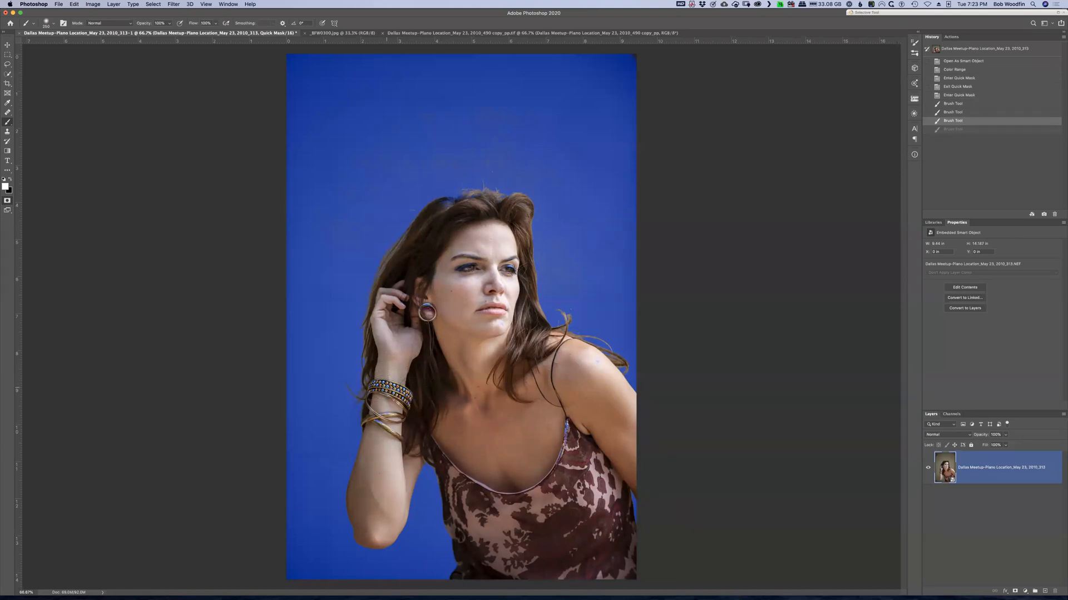
drag(403, 394, 384, 477)
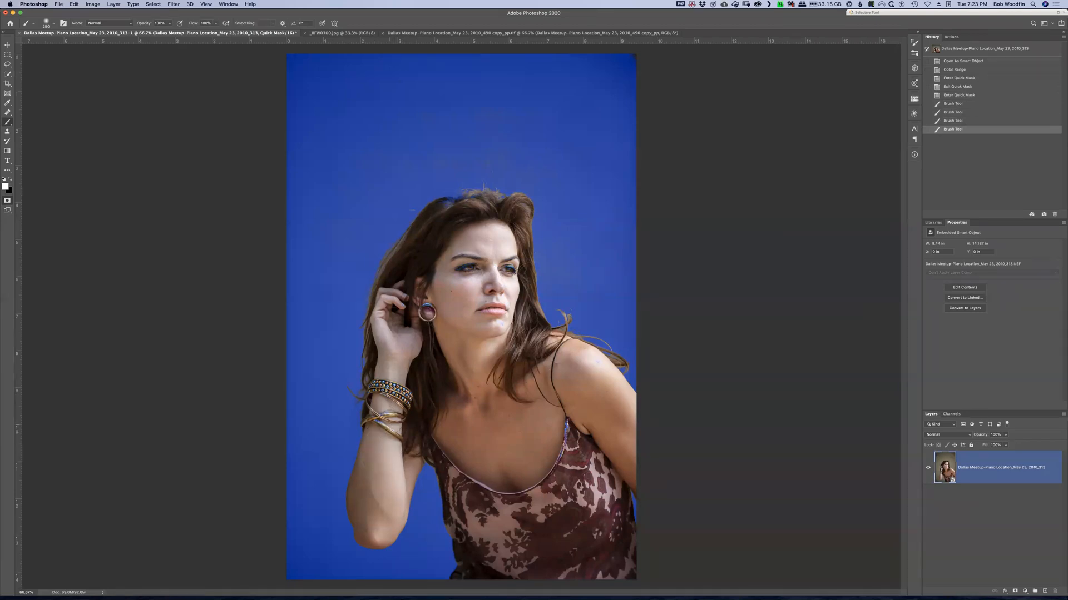
click(388, 417)
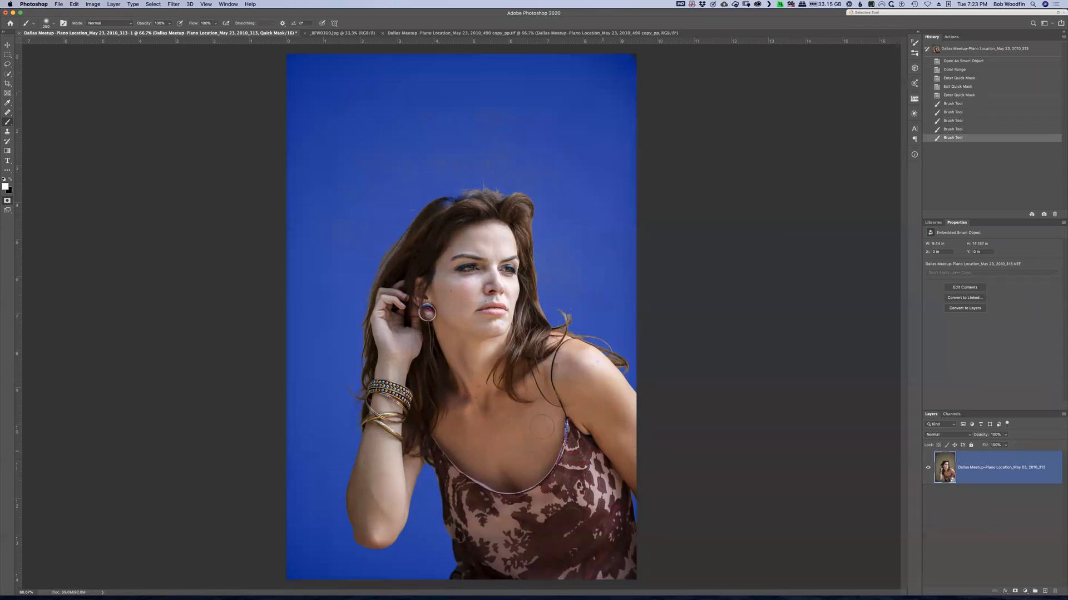
mouse_move(598, 538)
mouse_down()
mouse_move(612, 550)
mouse_move(498, 554)
mouse_up()
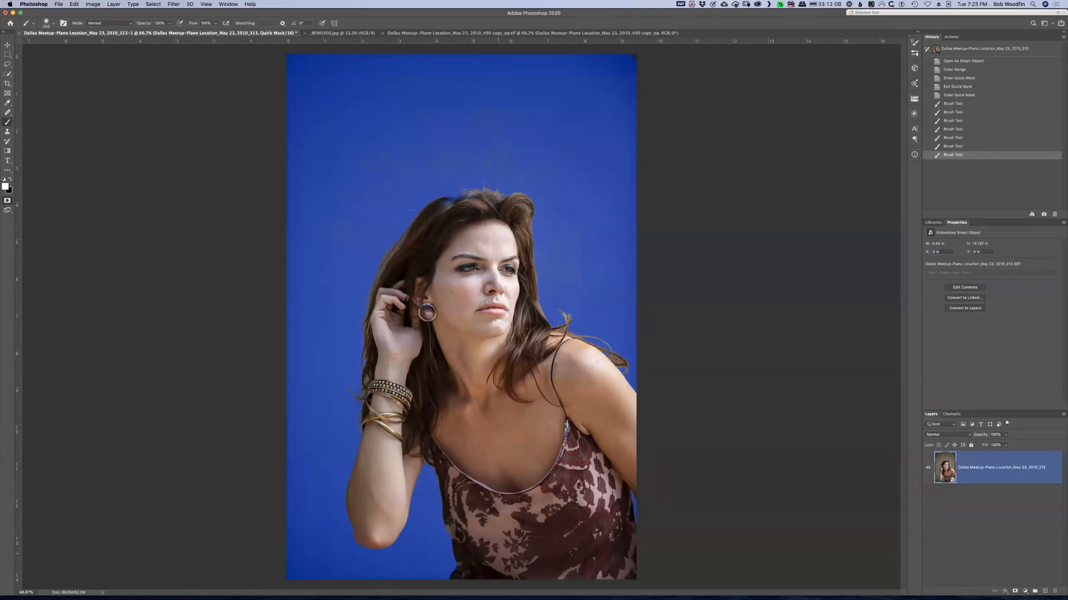
drag(594, 376, 569, 364)
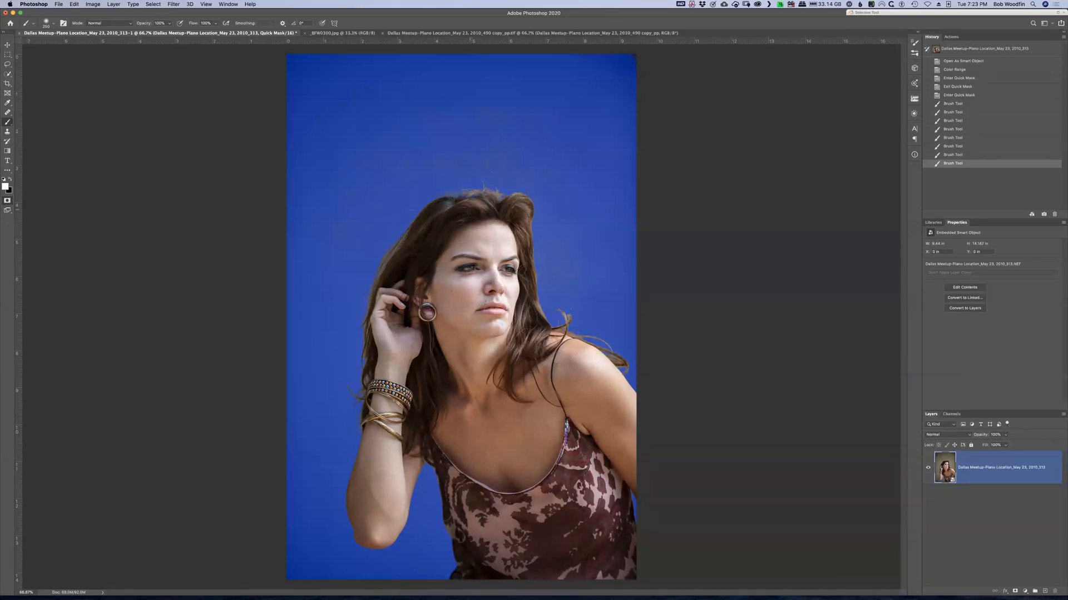
Step: Paint white over the masked patches in the hair at the top of the woman's head
click(479, 241)
key(super+z)
drag(558, 118, 556, 220)
key(super+shift+z)
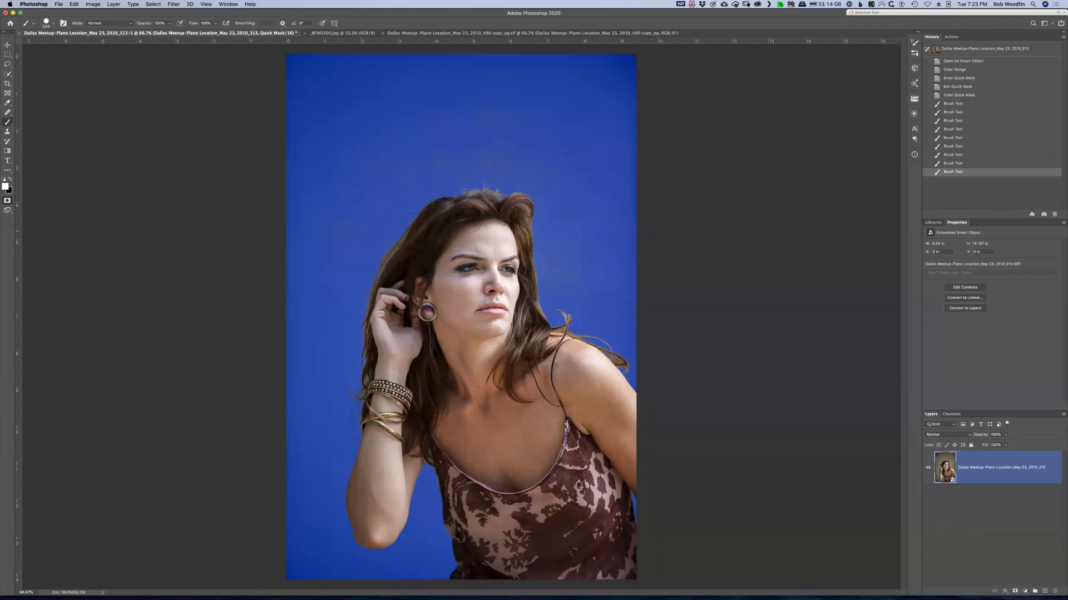
click(488, 213)
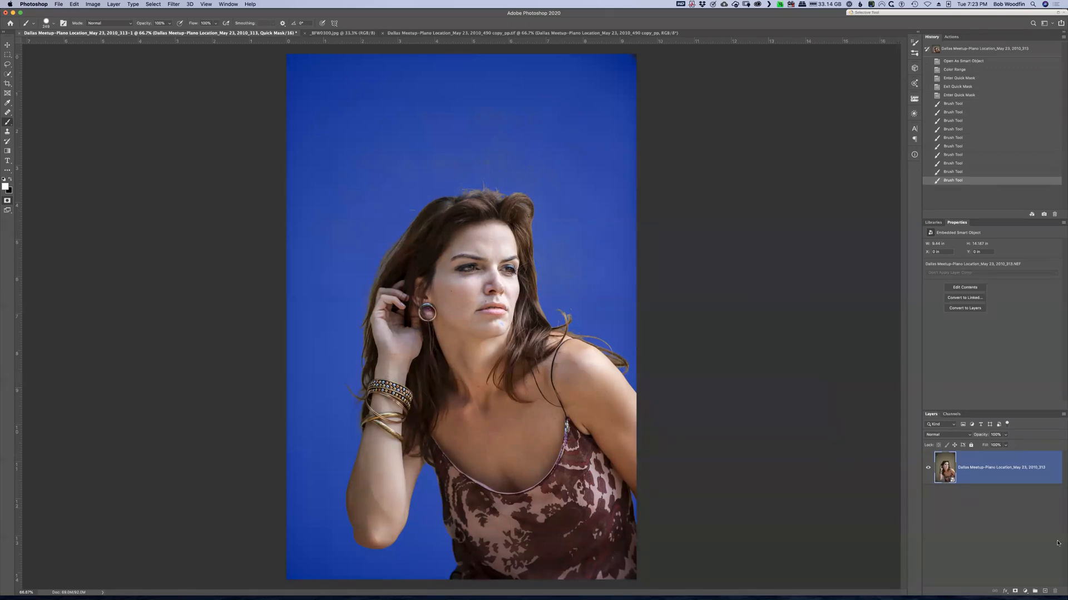
Step: Try adding a layer mask while Quick Mask is active, and undo it
click(1015, 591)
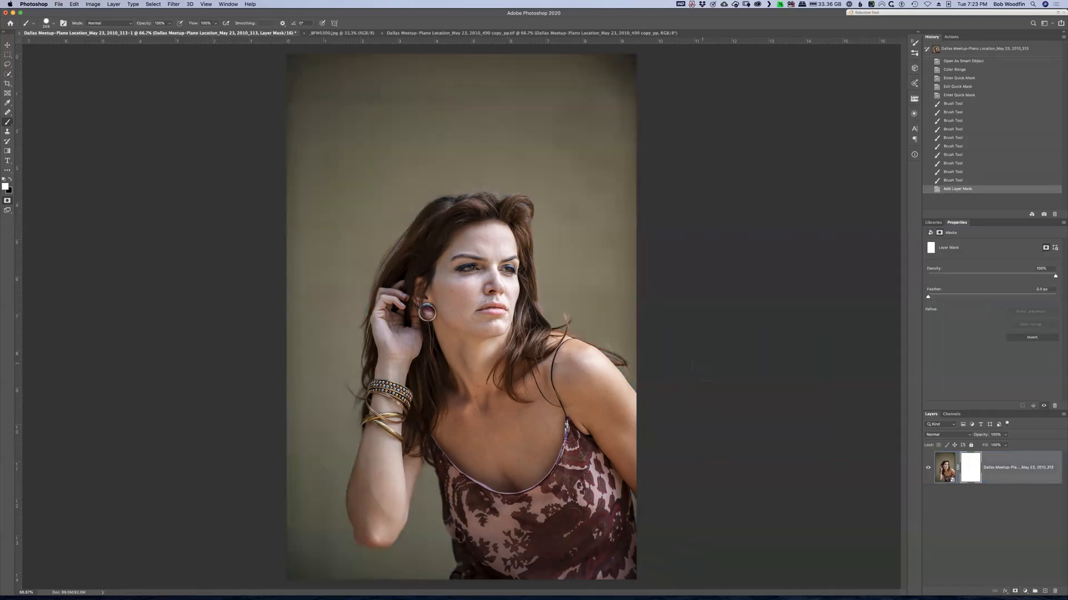
key(super+z)
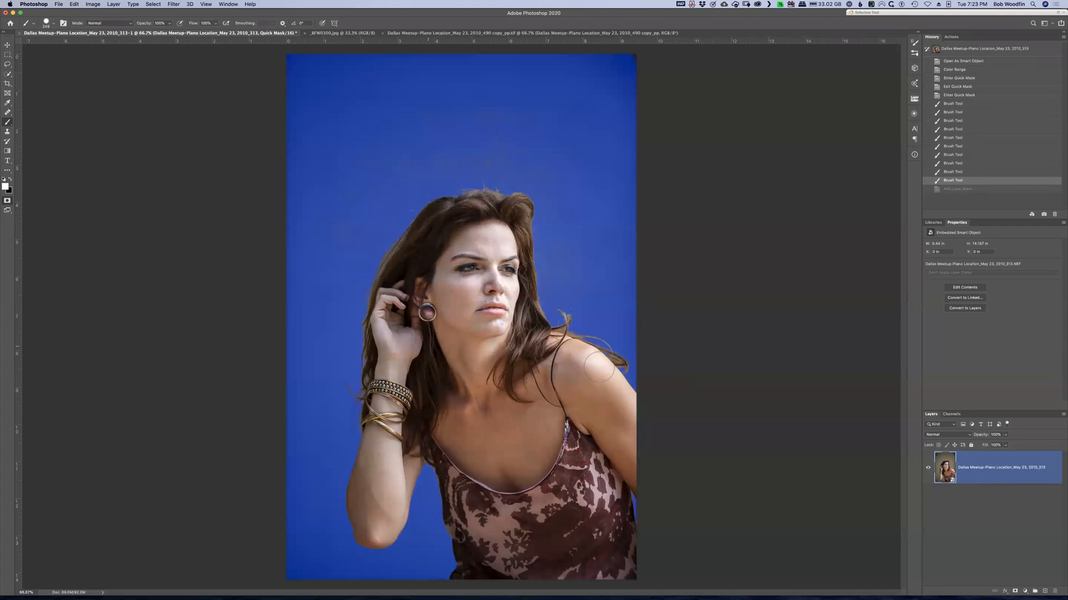
Step: Touch up the mask in white over the neck and chest, toggling Quick Mask off and on to check the selection
click(474, 367)
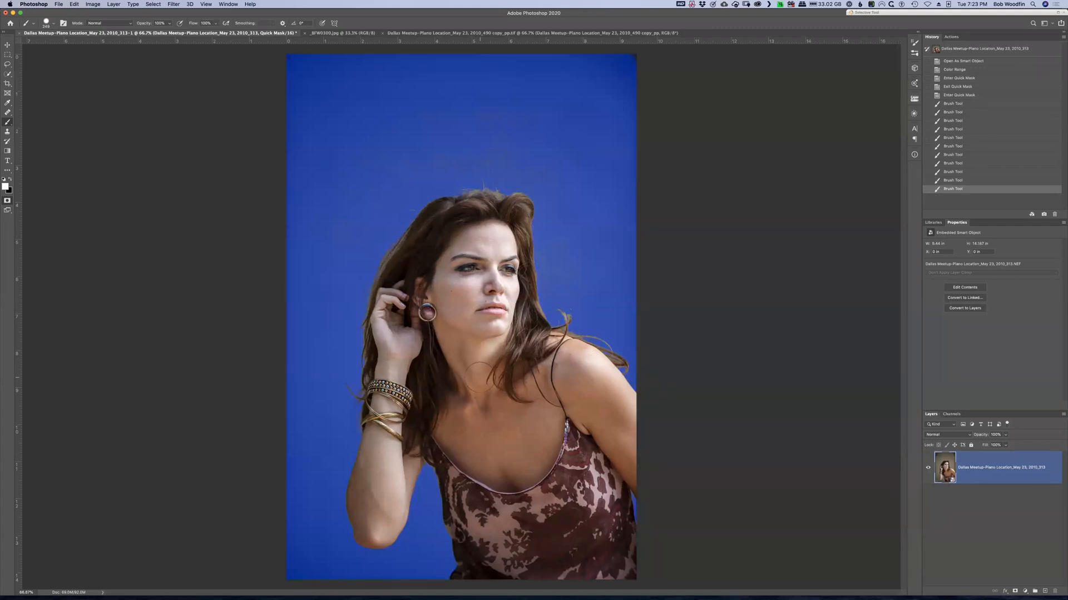
key(q)
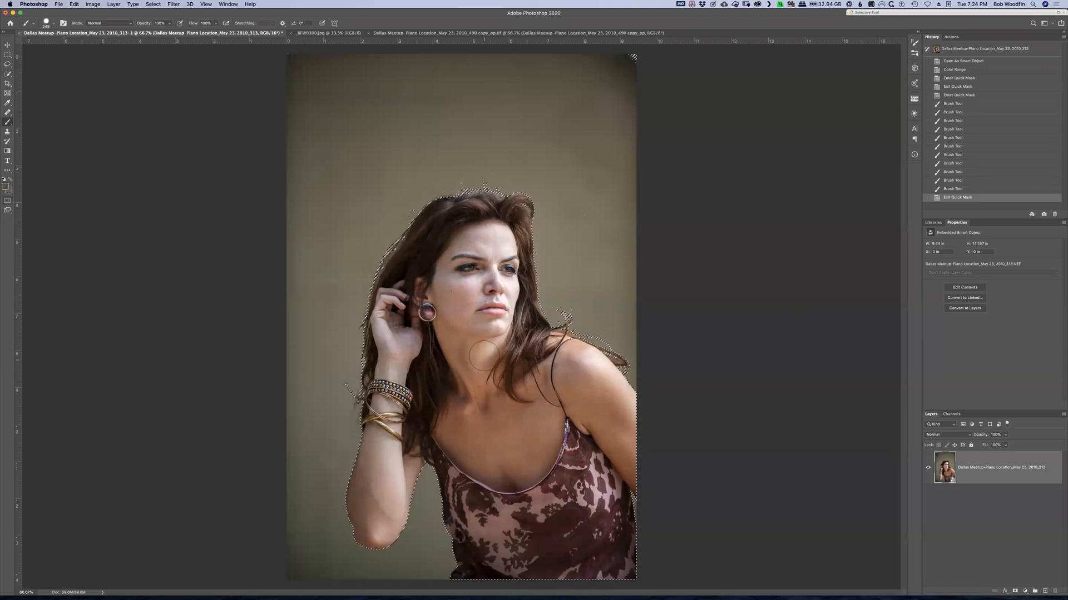
key(q)
drag(516, 341, 457, 437)
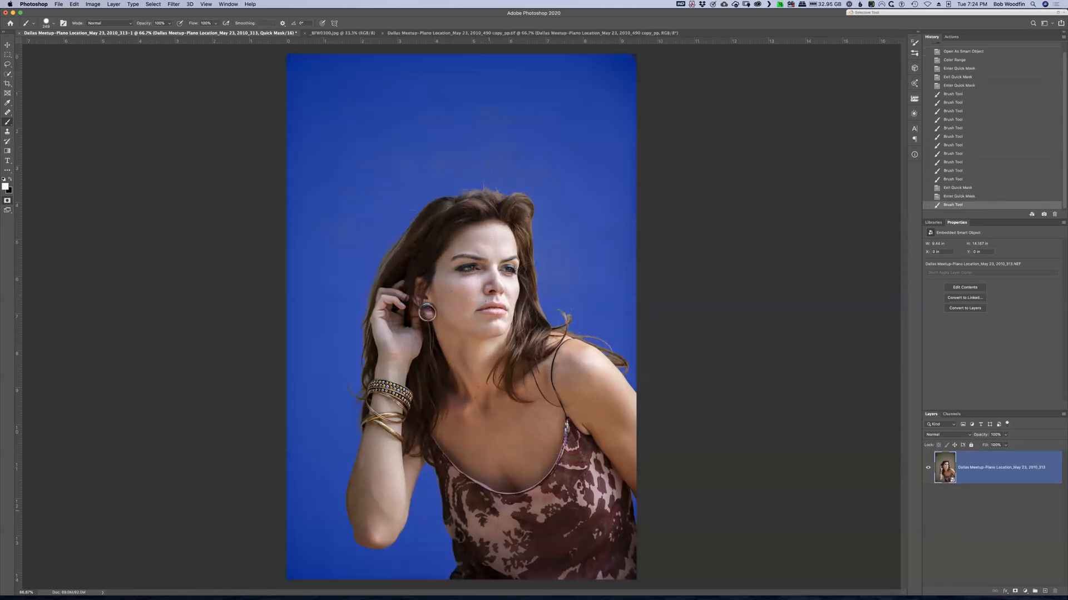
Step: Finish painting white over the chest and neckline in Quick Mask, and turn the resulting selection into a layer mask
drag(535, 438, 473, 445)
key(q)
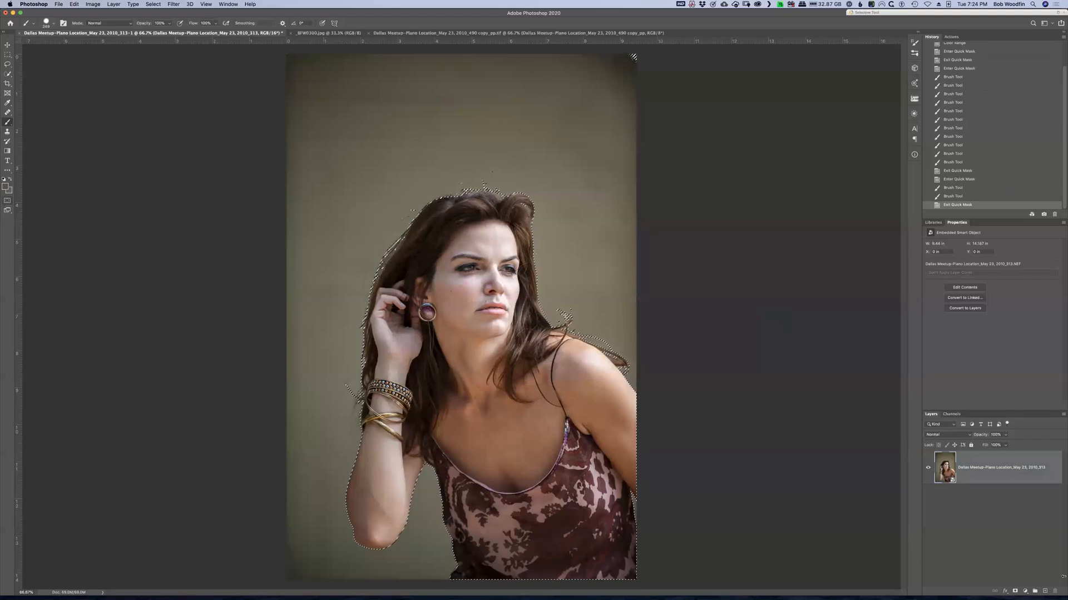
click(1005, 591)
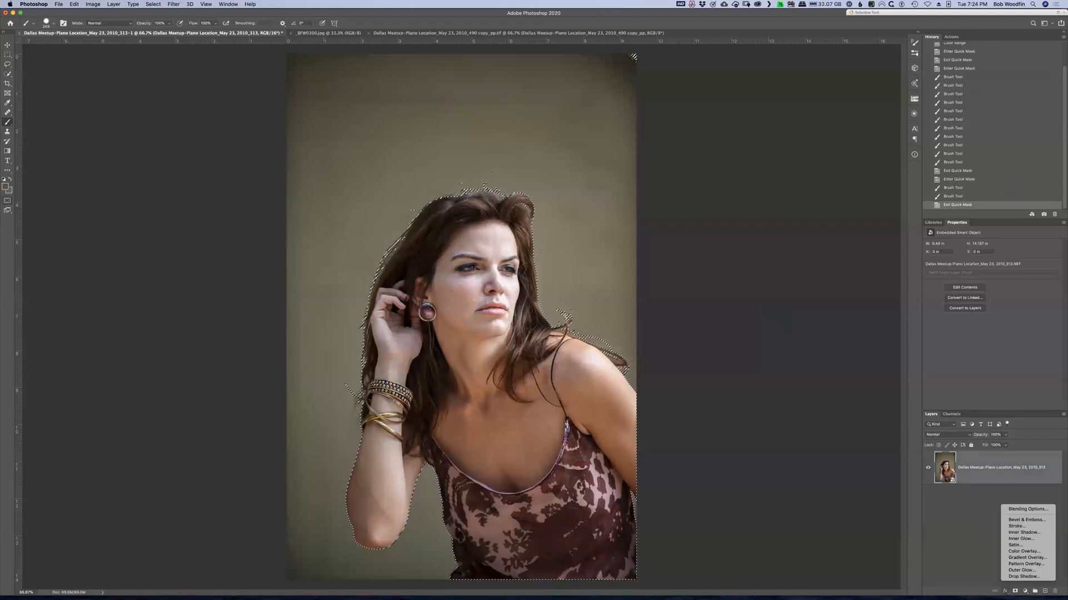
click(1015, 592)
click(1014, 591)
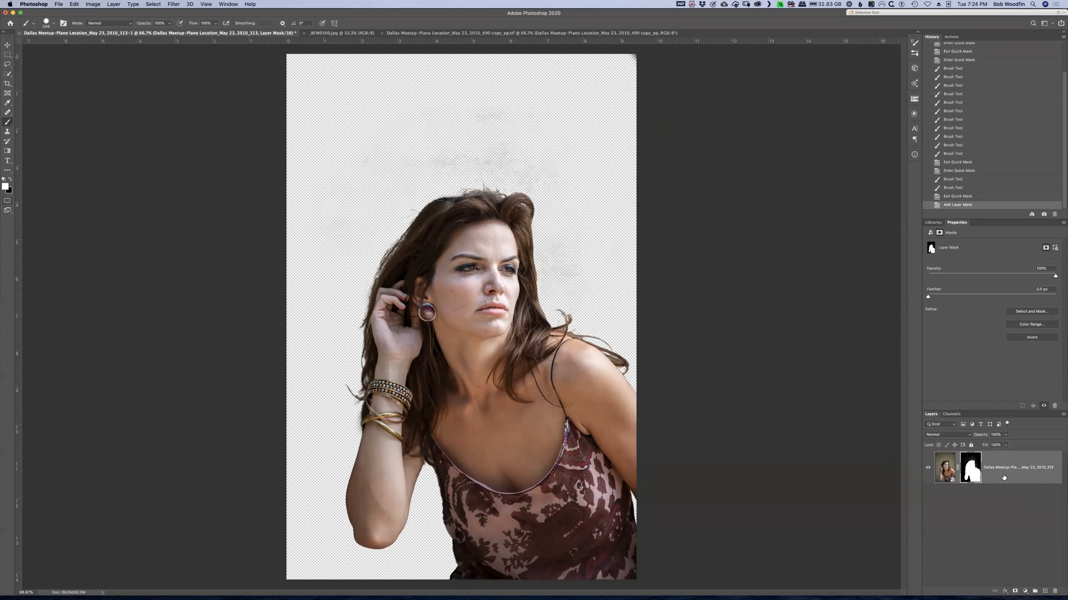
Step: Duplicate the masked portrait layer and hide the original layer beneath it
key(super+j)
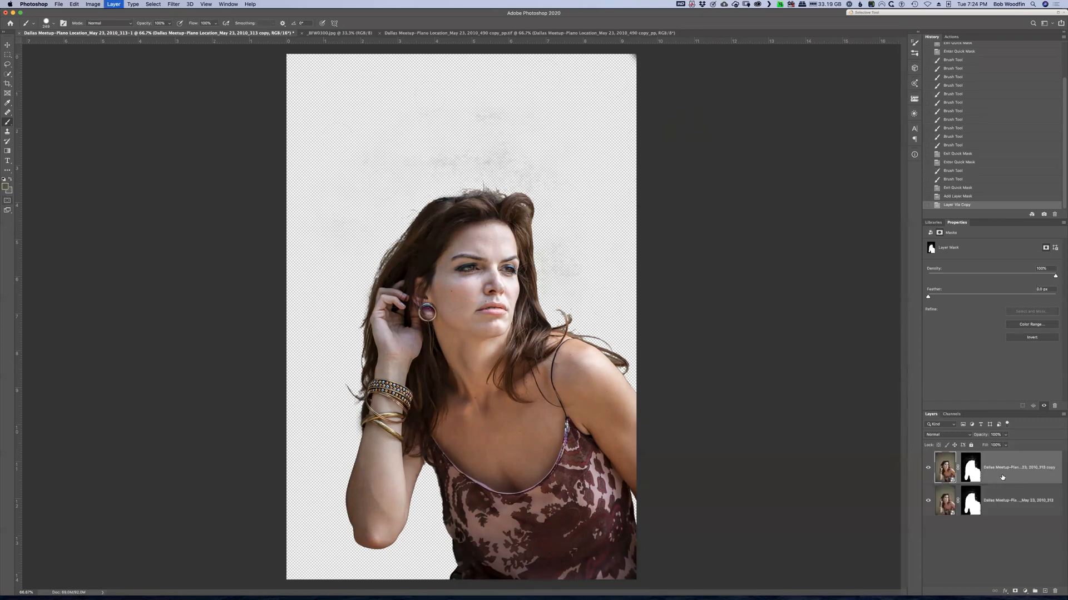
click(927, 500)
Step: Rasterize the duplicate portrait layer and apply its layer mask permanently
right_click(974, 473)
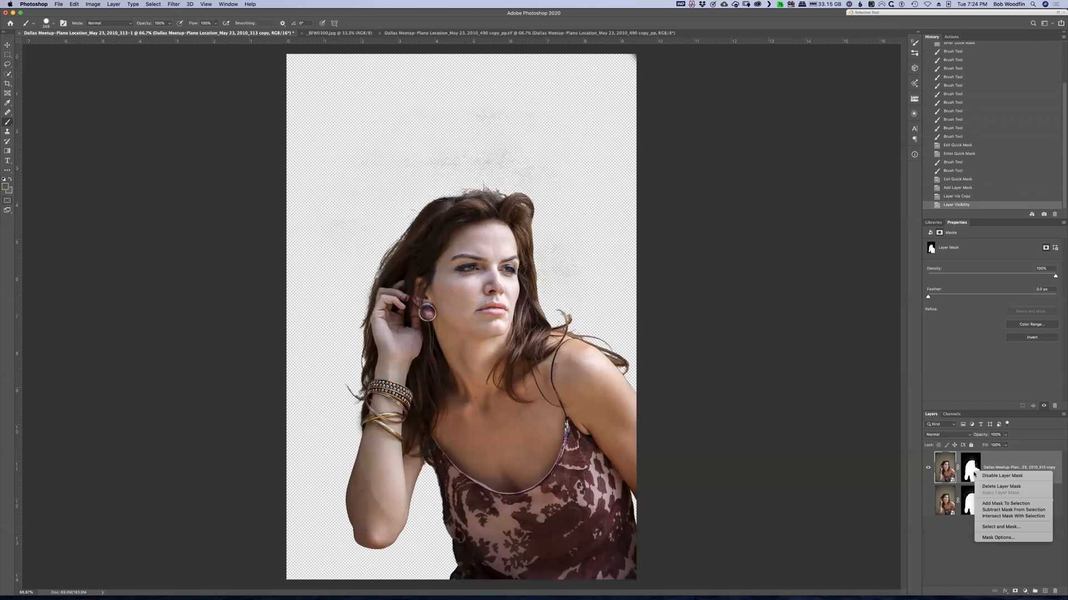
click(1004, 460)
right_click(1024, 467)
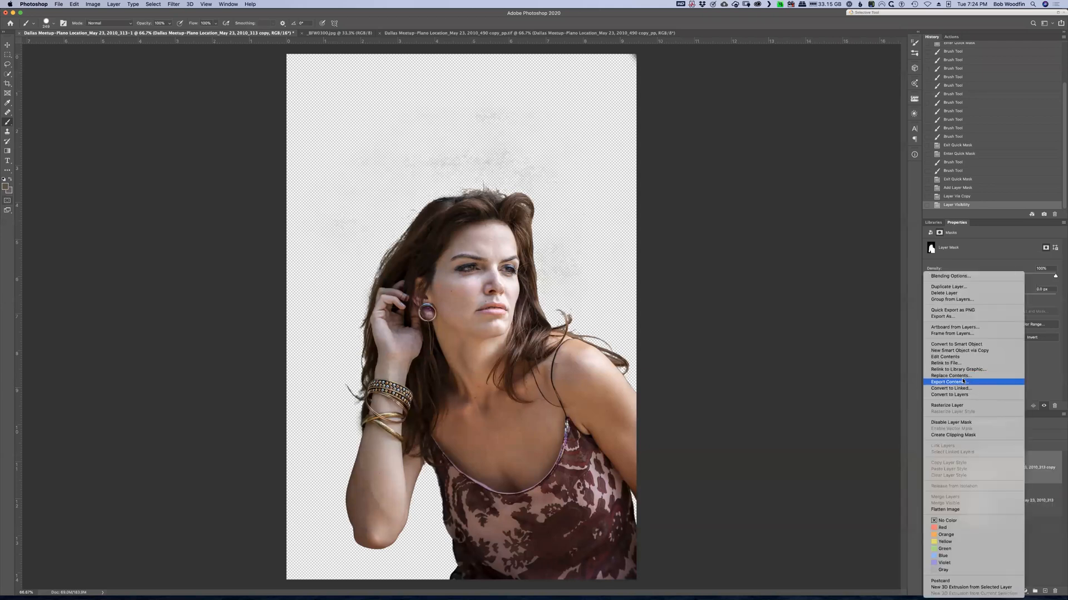
click(956, 406)
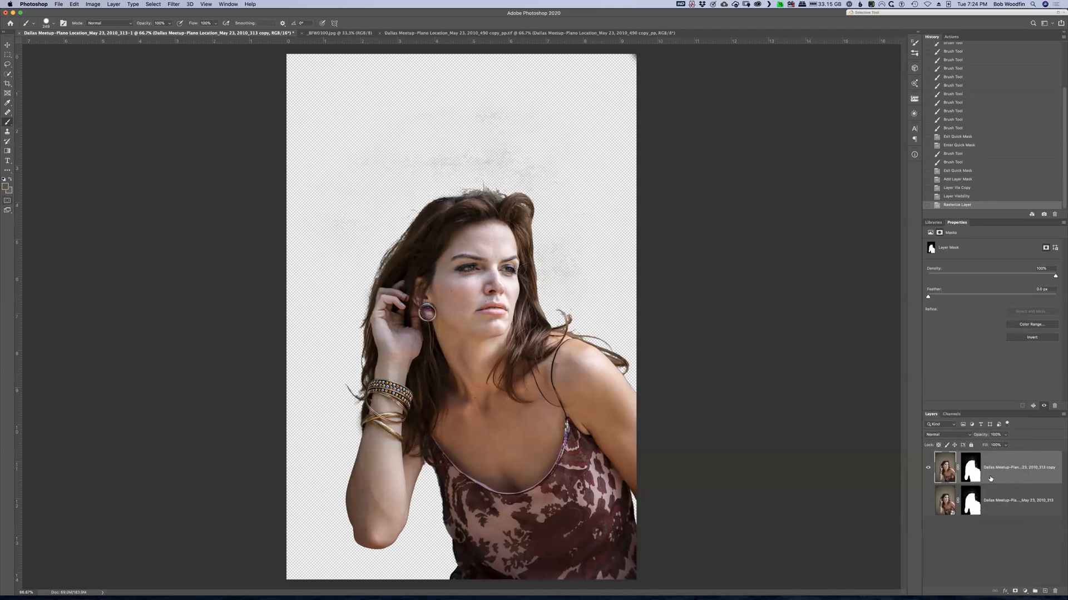
right_click(972, 470)
click(991, 489)
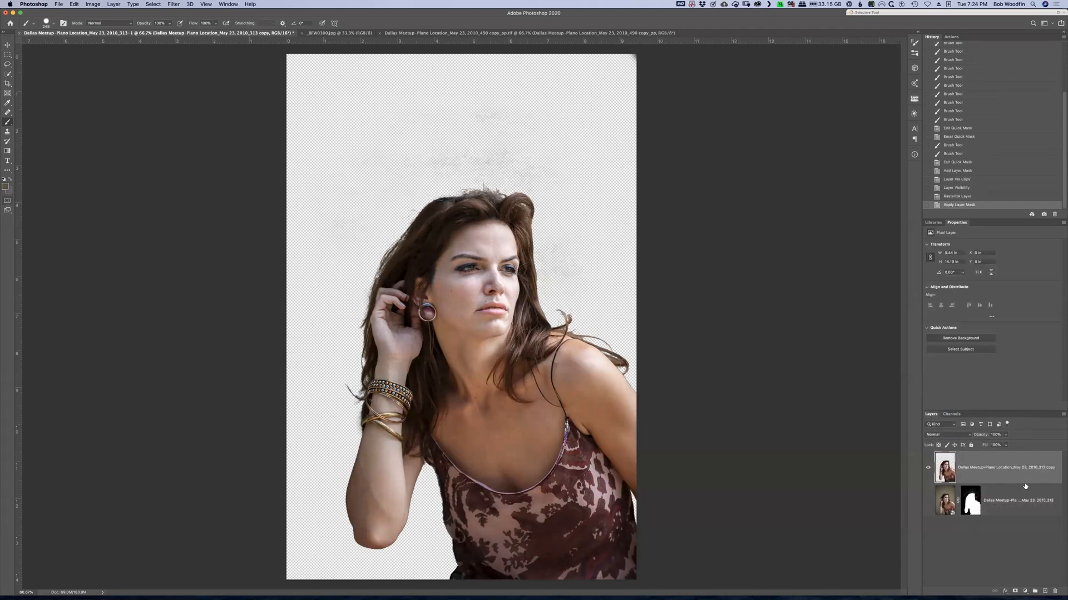
Step: Create a new layer directly above the hidden original and fill it with white
click(1004, 509)
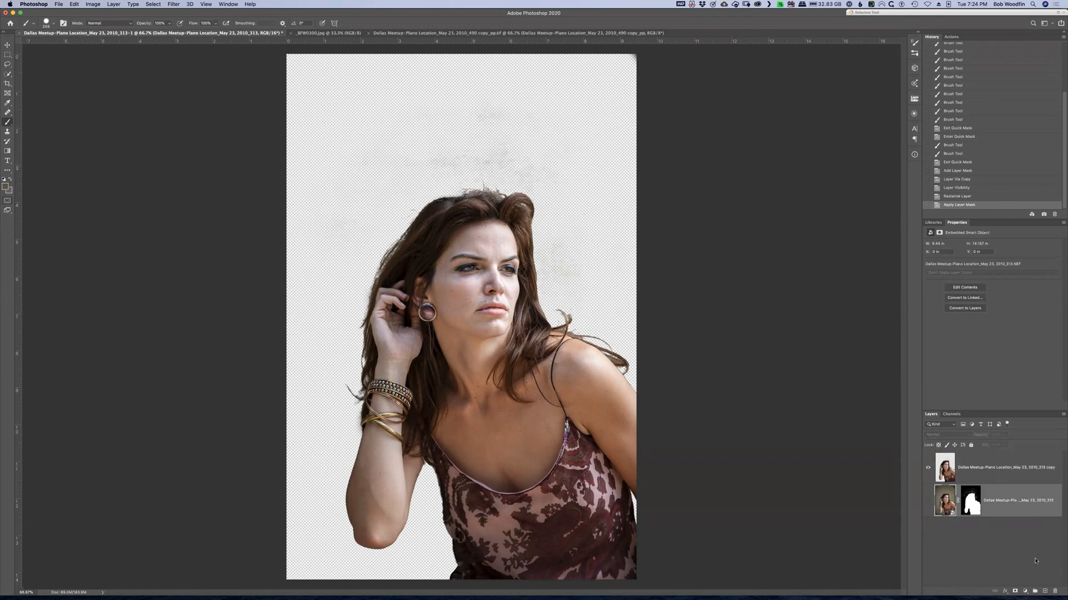
click(1044, 591)
key(d)
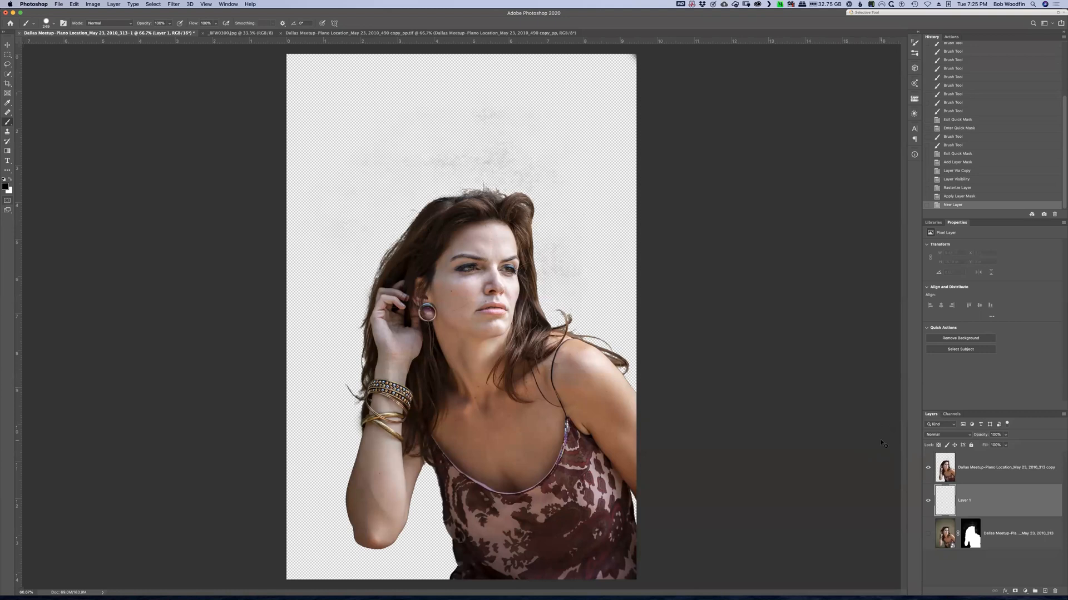
key(super+BackSpace)
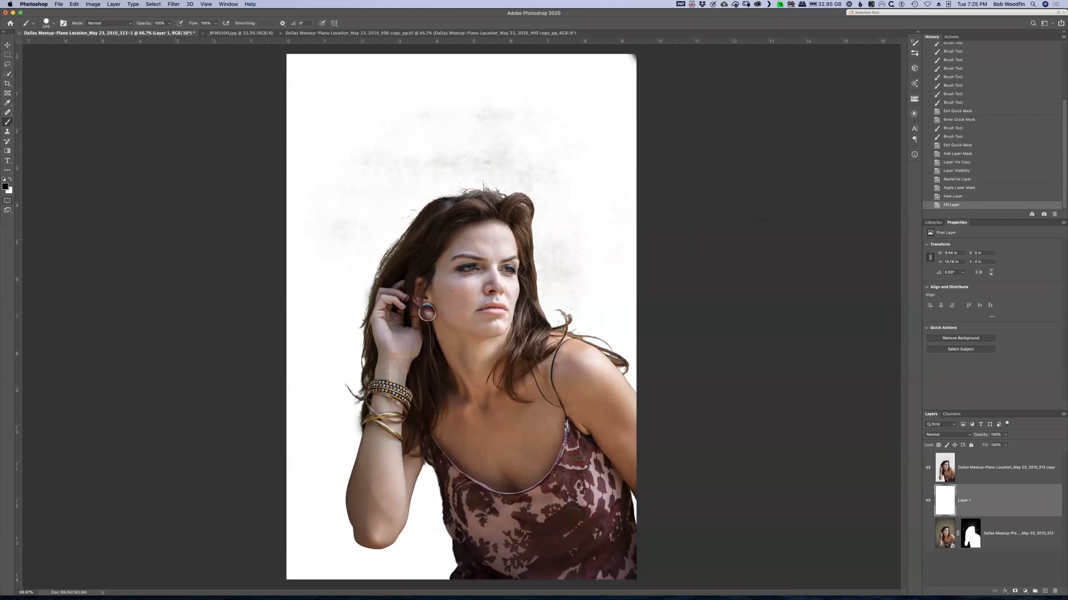
Step: Add a blank white layer mask to the cutout copy layer, leaving the white fill layer unmasked
click(1015, 591)
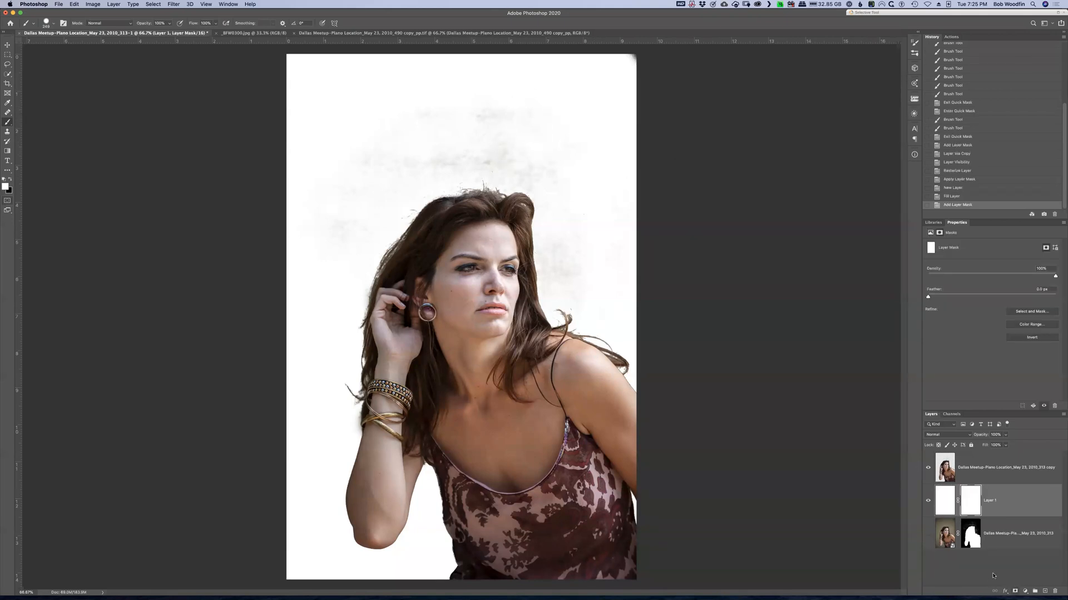
key(ctrl+z)
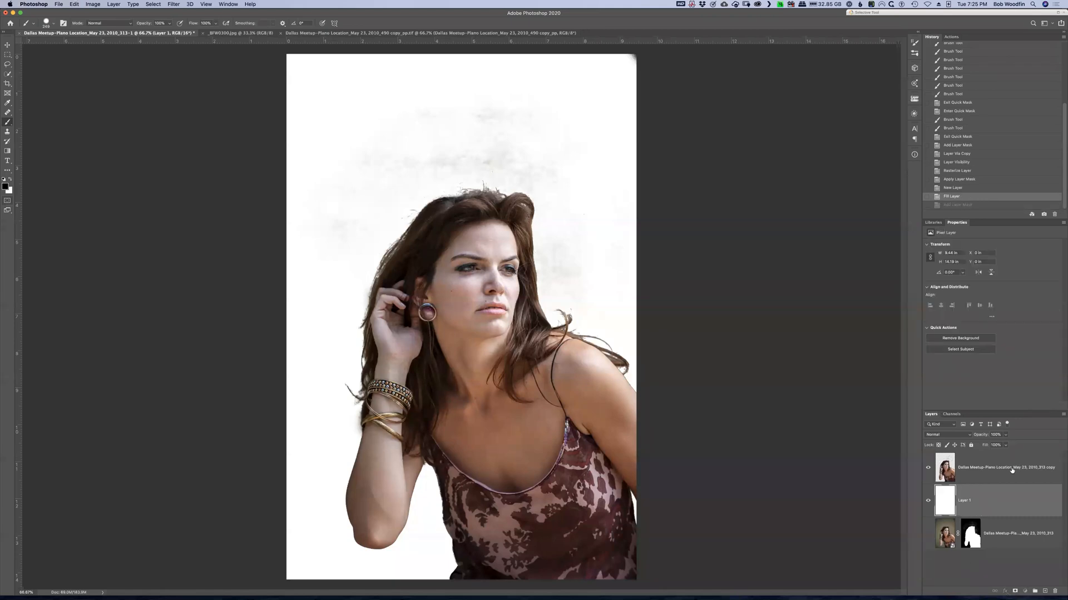
click(1014, 470)
click(1015, 591)
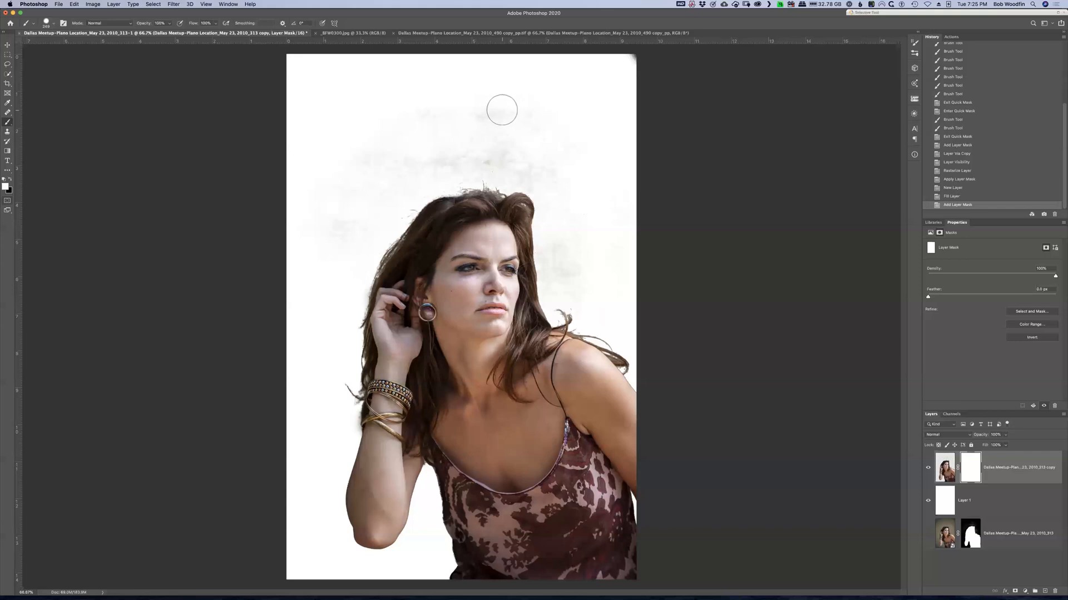
Step: Paint black on the cutout's mask over the backdrop residue above the woman and down the side beside her raised arm
mouse_move(501, 106)
mouse_down()
mouse_move(589, 113)
mouse_move(446, 102)
mouse_move(482, 108)
mouse_up()
key(x)
mouse_move(564, 109)
mouse_down()
mouse_move(364, 102)
mouse_move(510, 107)
mouse_move(421, 121)
mouse_up()
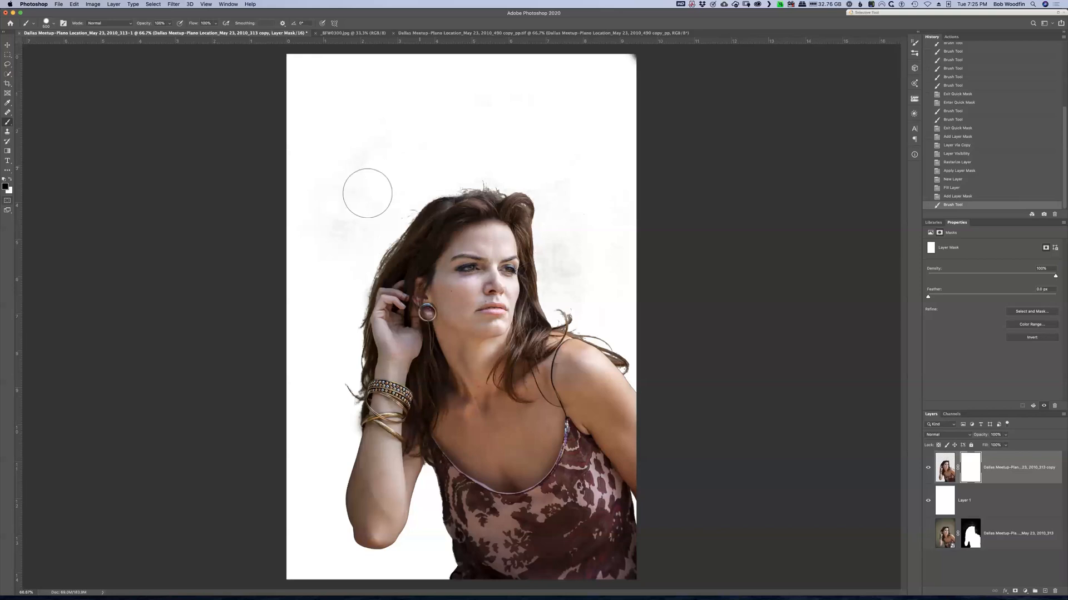
mouse_move(381, 206)
mouse_down()
mouse_move(293, 228)
mouse_move(312, 265)
mouse_up()
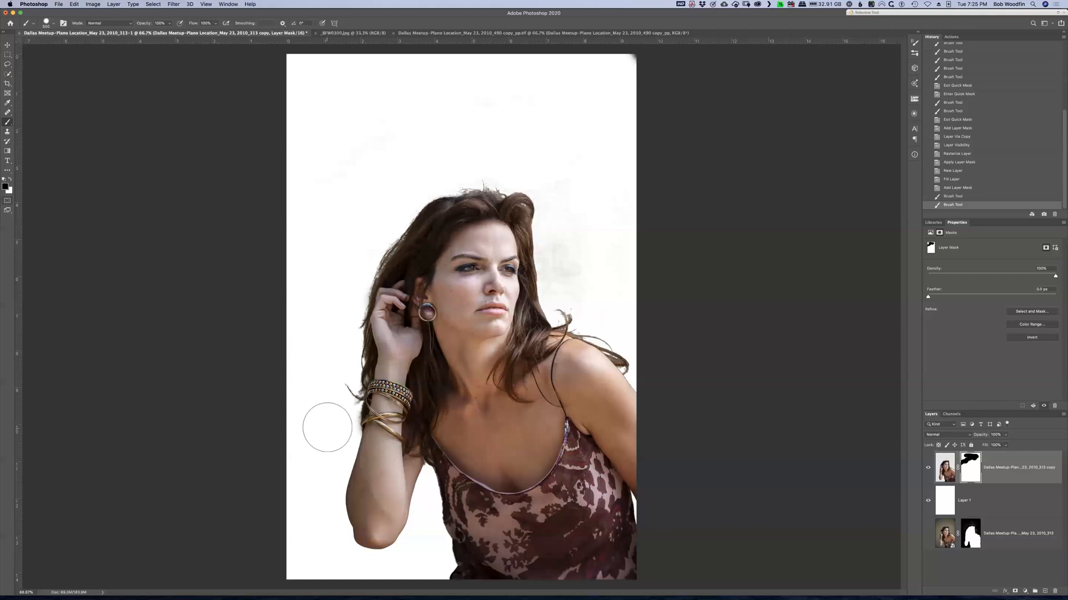
drag(328, 427, 306, 474)
drag(309, 550, 312, 563)
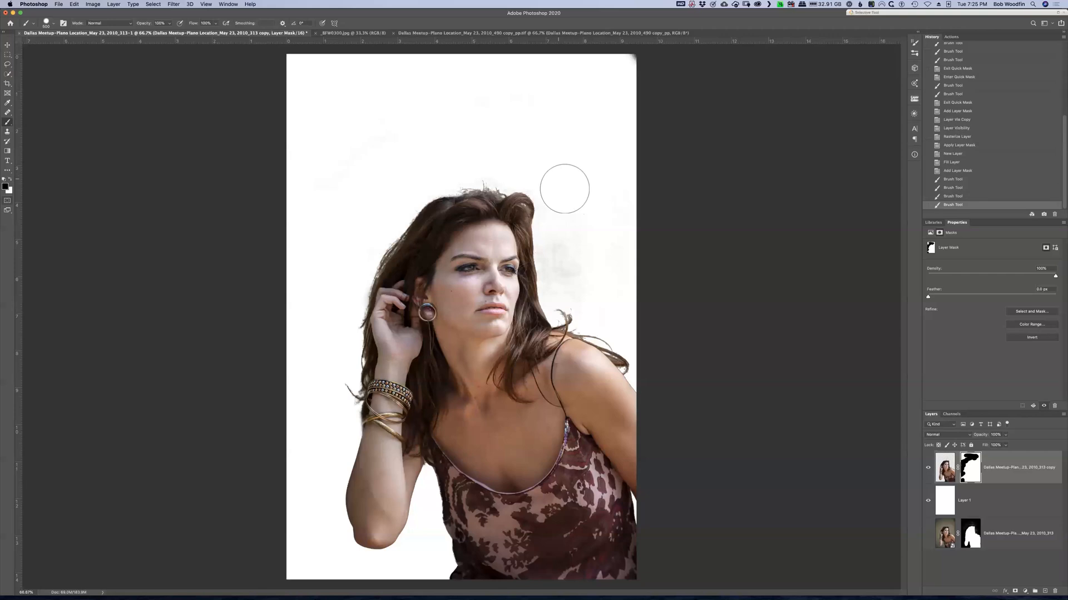
Step: Mask out the residue behind her shoulder and along the image's upper edge and corner, and apply the layer mask
mouse_move(567, 219)
mouse_down()
mouse_move(572, 274)
mouse_move(606, 247)
mouse_up()
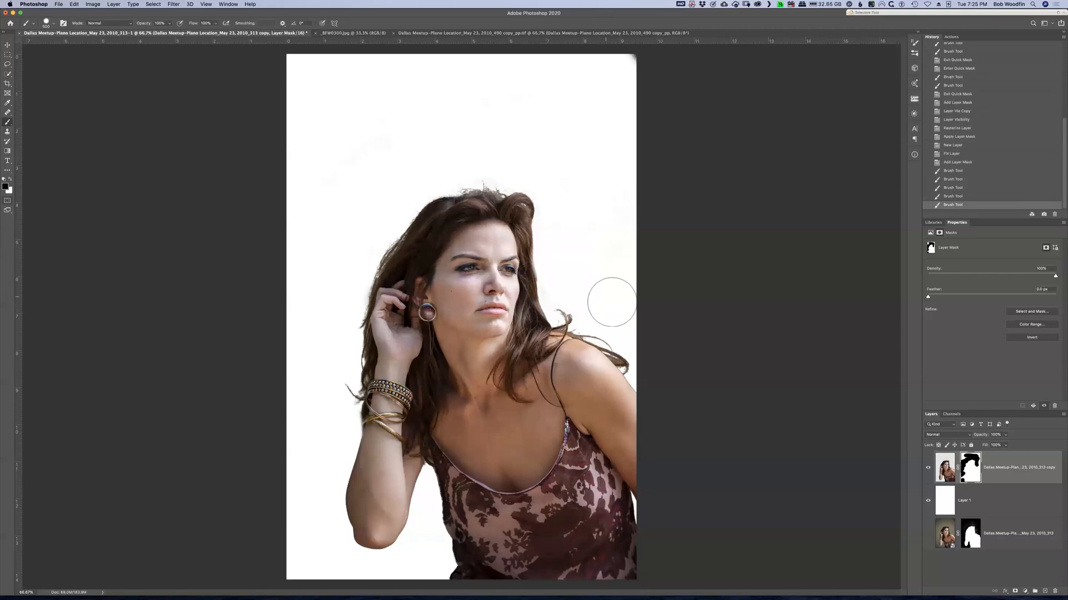
drag(637, 318, 634, 333)
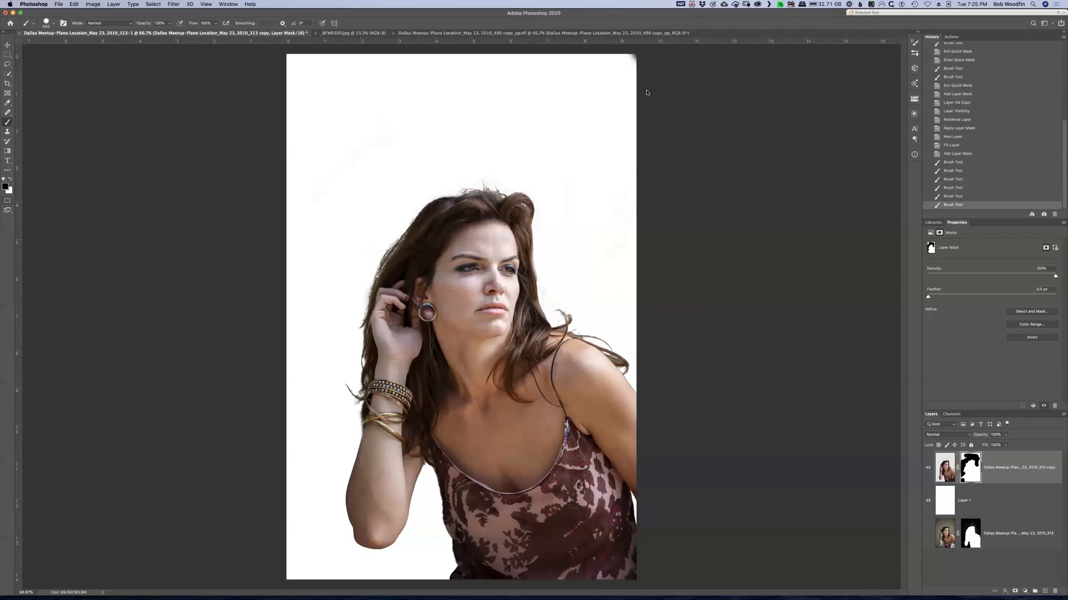
drag(637, 56, 428, 81)
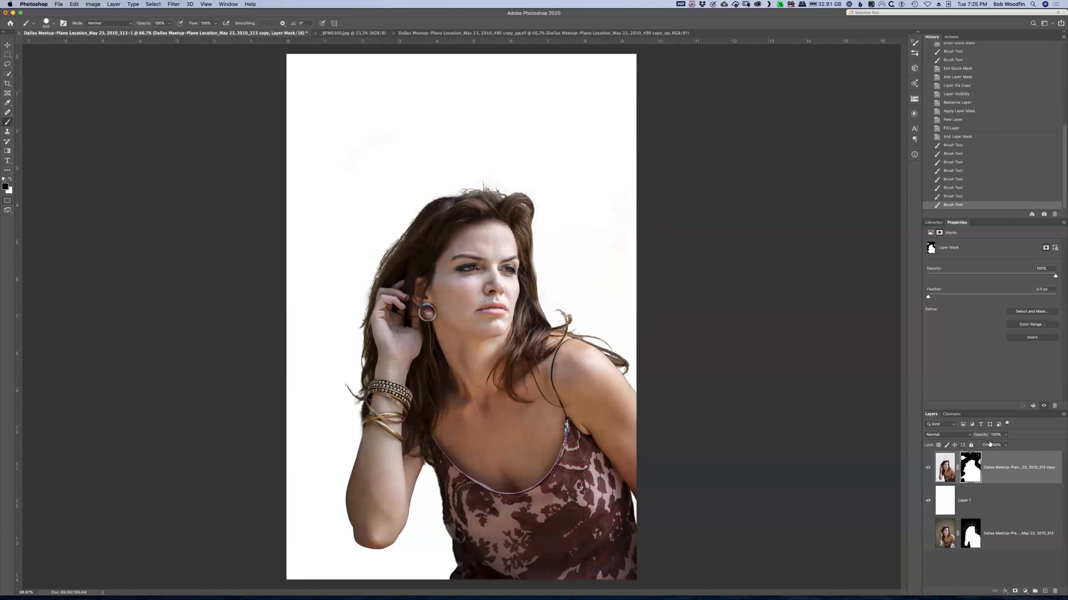
right_click(973, 473)
click(1000, 493)
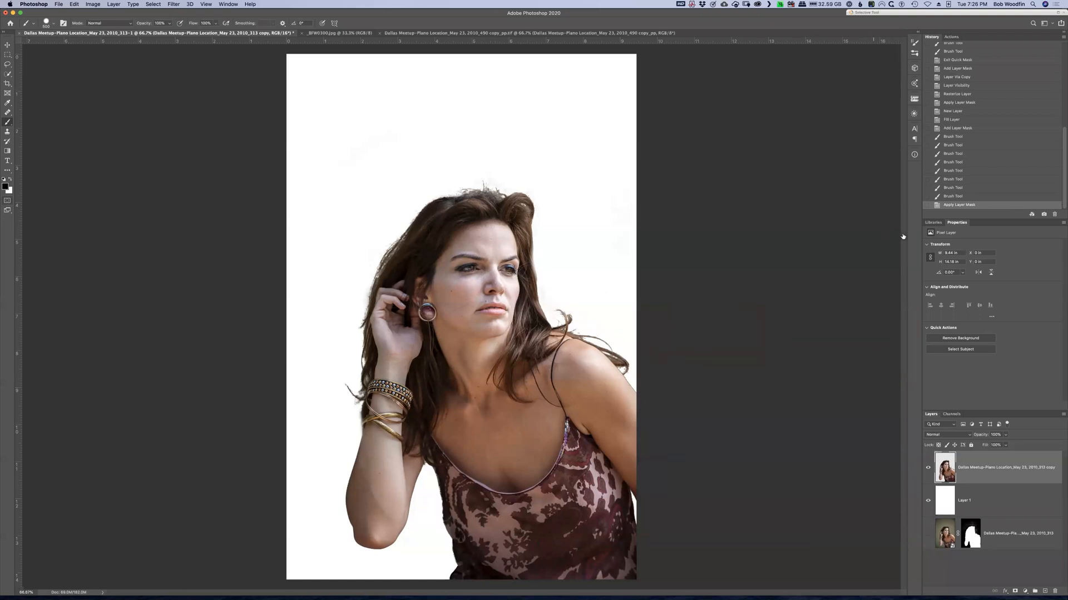
Step: Place the dark red mottled background from the Textures library onto the portrait
click(933, 223)
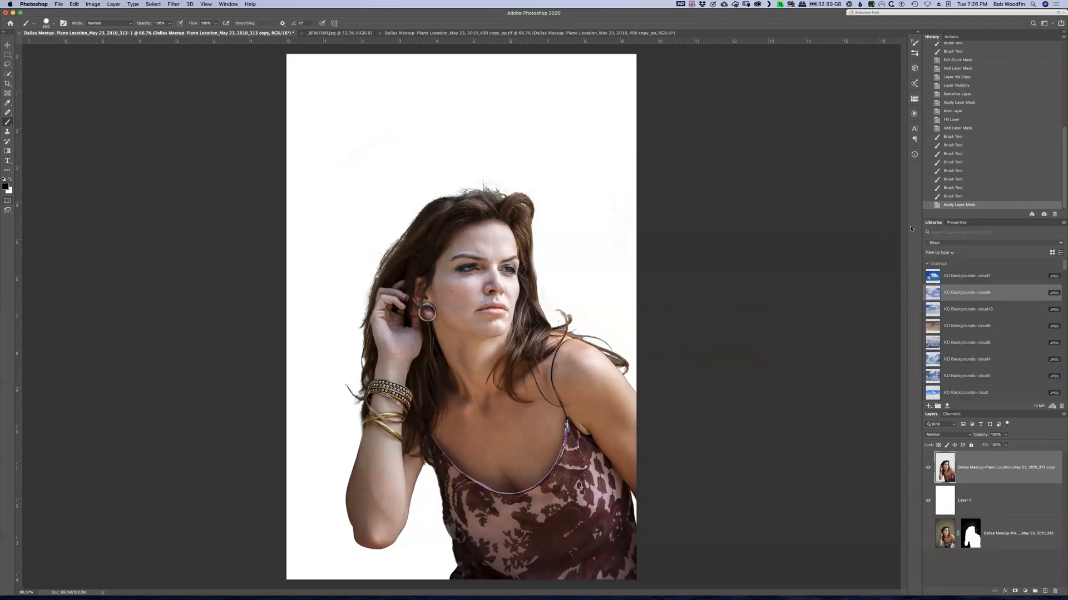
click(983, 244)
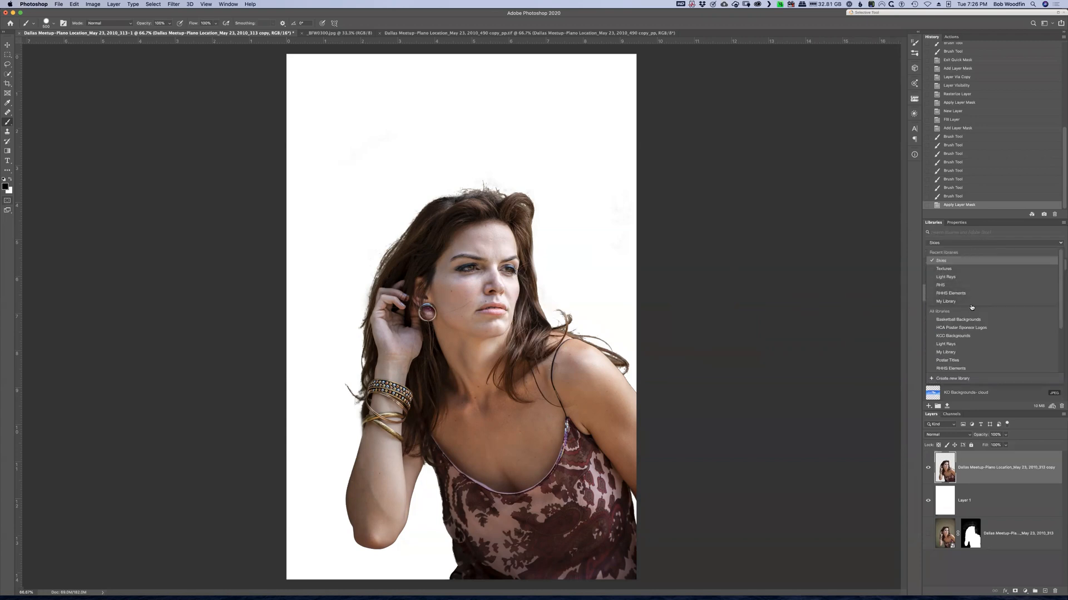
click(970, 269)
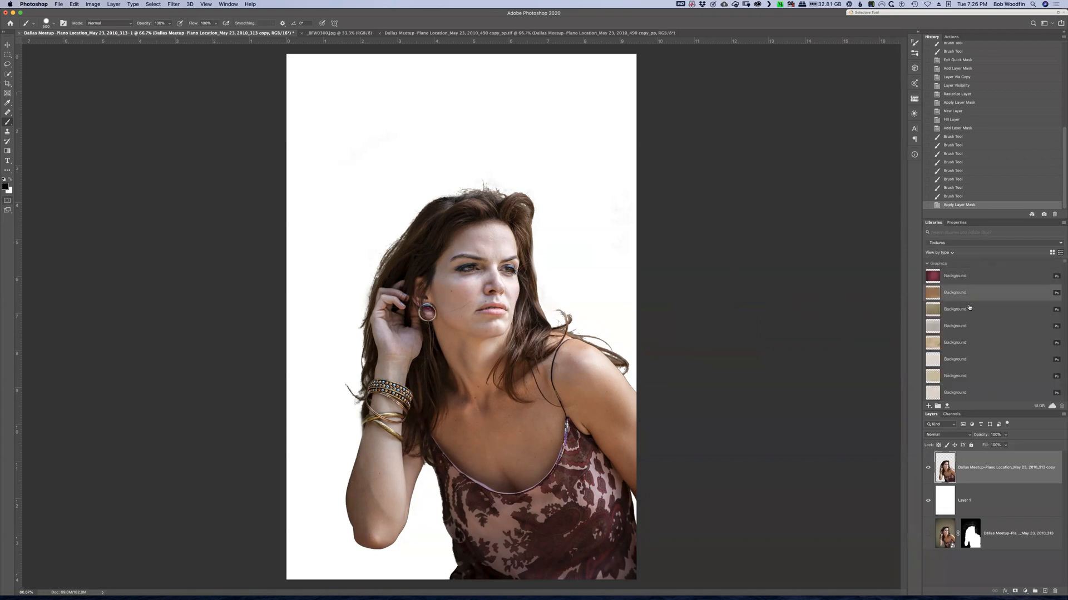
drag(964, 277, 543, 315)
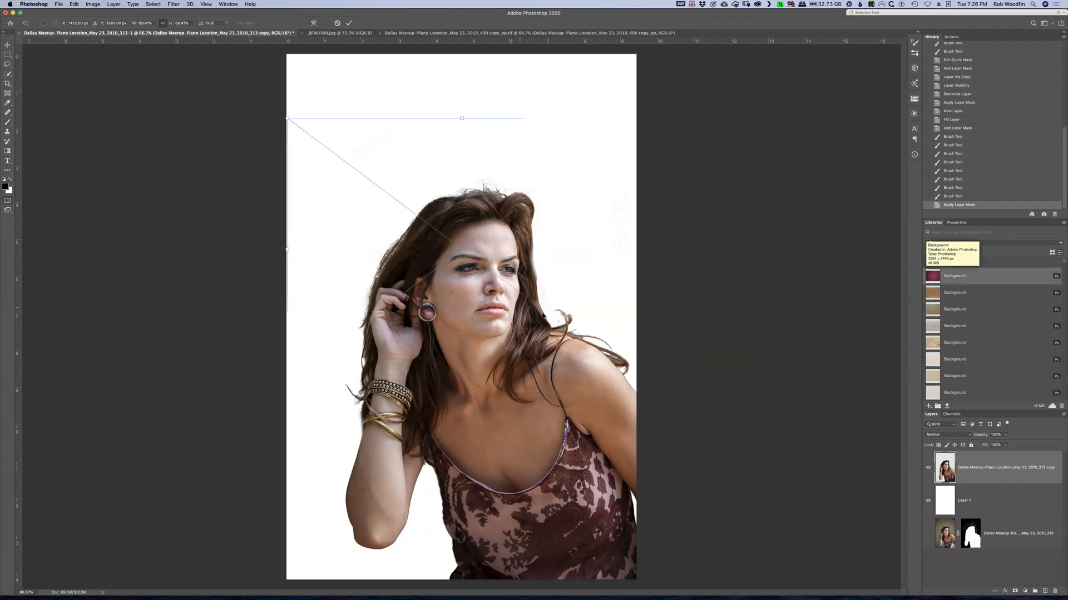
Step: Rotate the red texture 90° clockwise, scale it to cover the whole canvas, and put it beneath the cutout layer
right_click(596, 192)
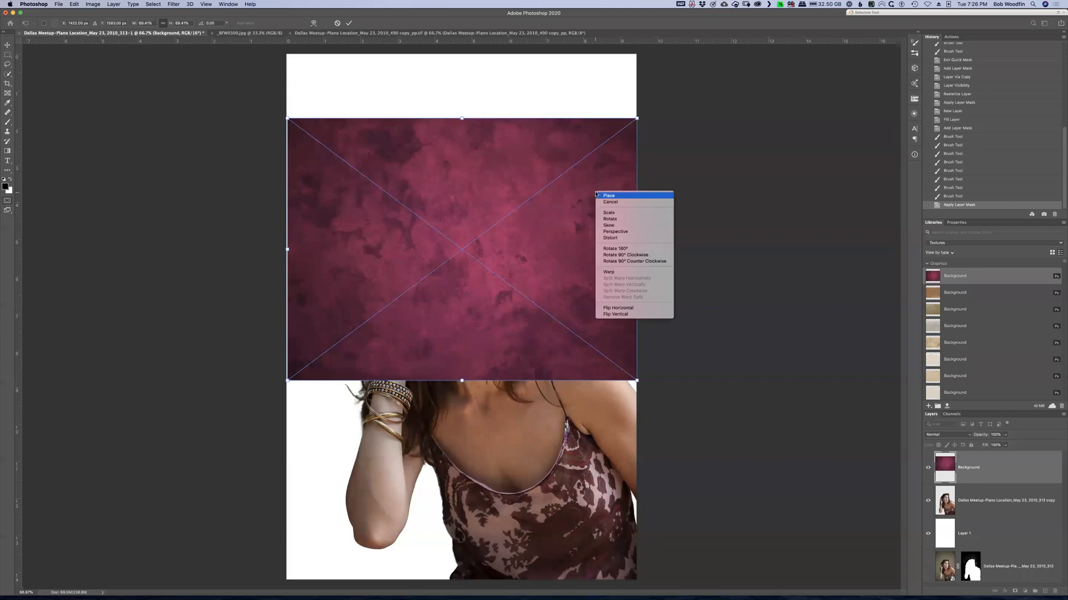
click(639, 256)
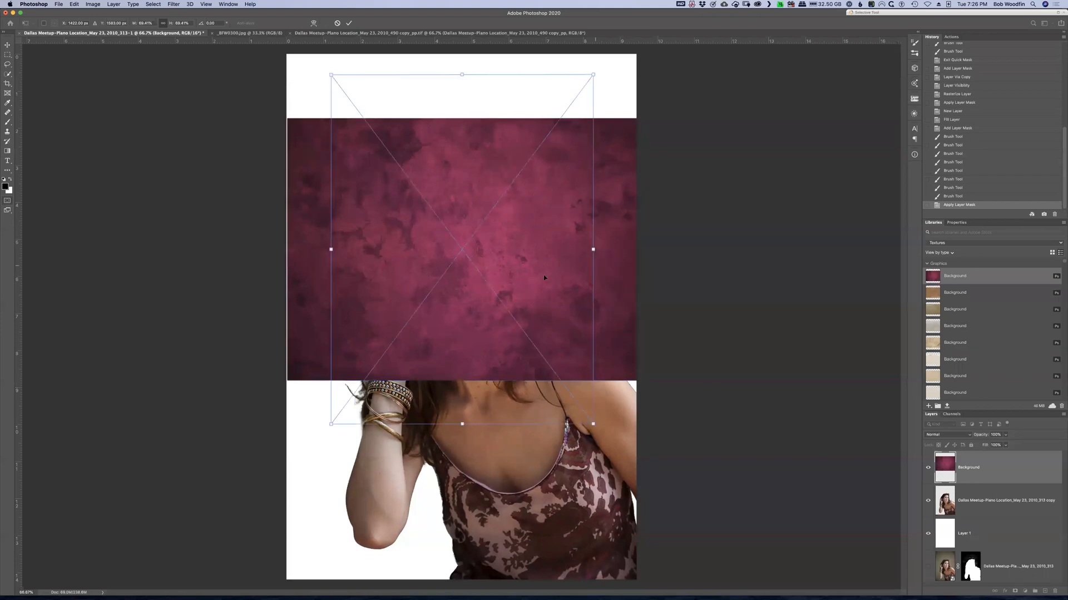
drag(468, 426, 480, 597)
drag(457, 70, 461, 45)
key(Return)
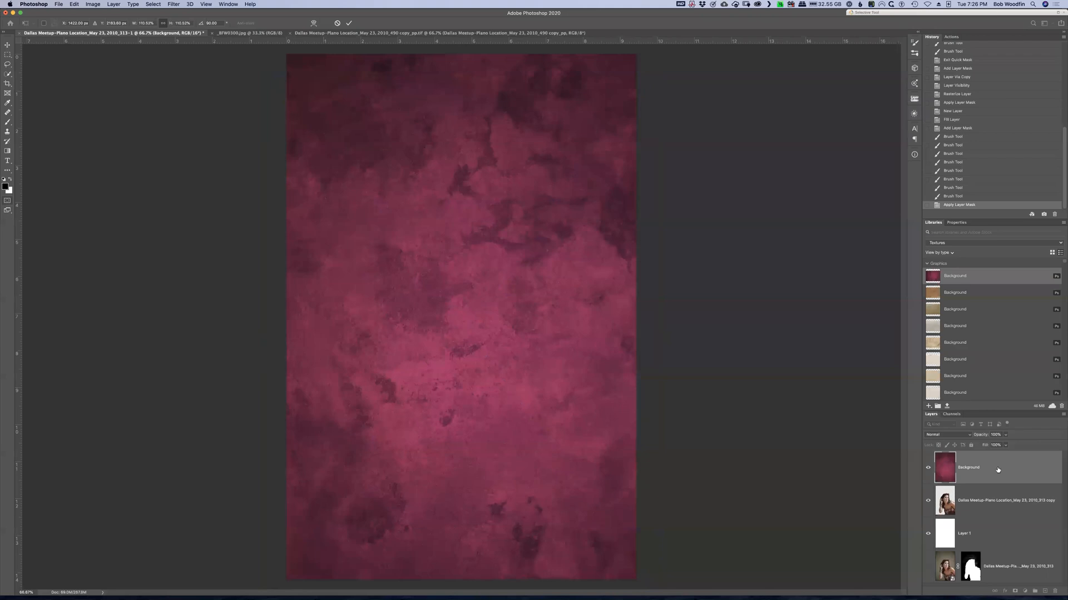
drag(1006, 467, 1003, 518)
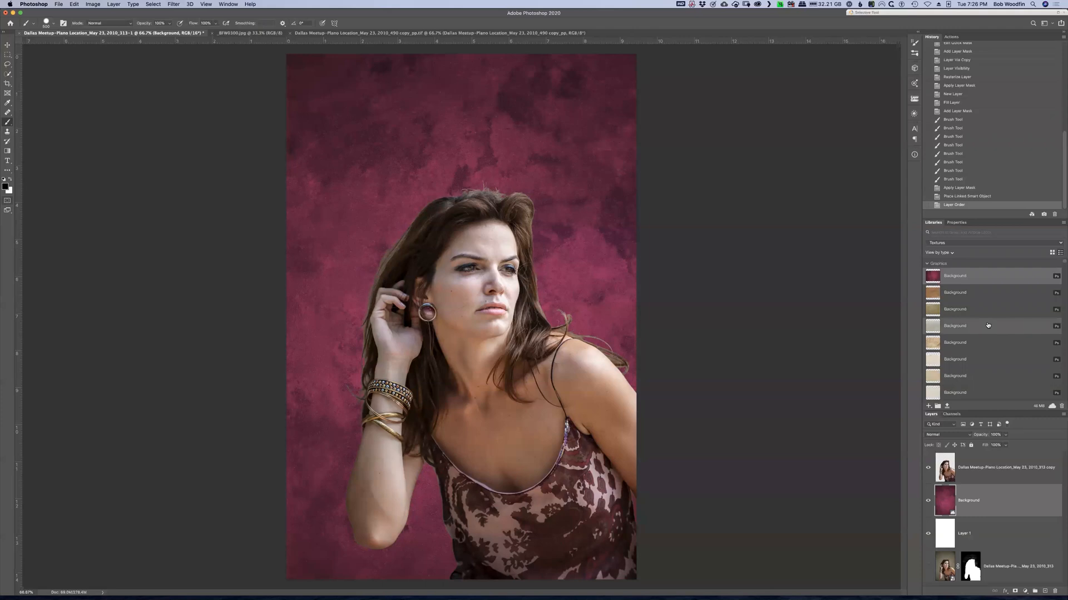
Step: Place the gray-beige linen background from the Textures library behind the woman, rotated 90° clockwise and scaled to cover the canvas
drag(989, 327, 506, 317)
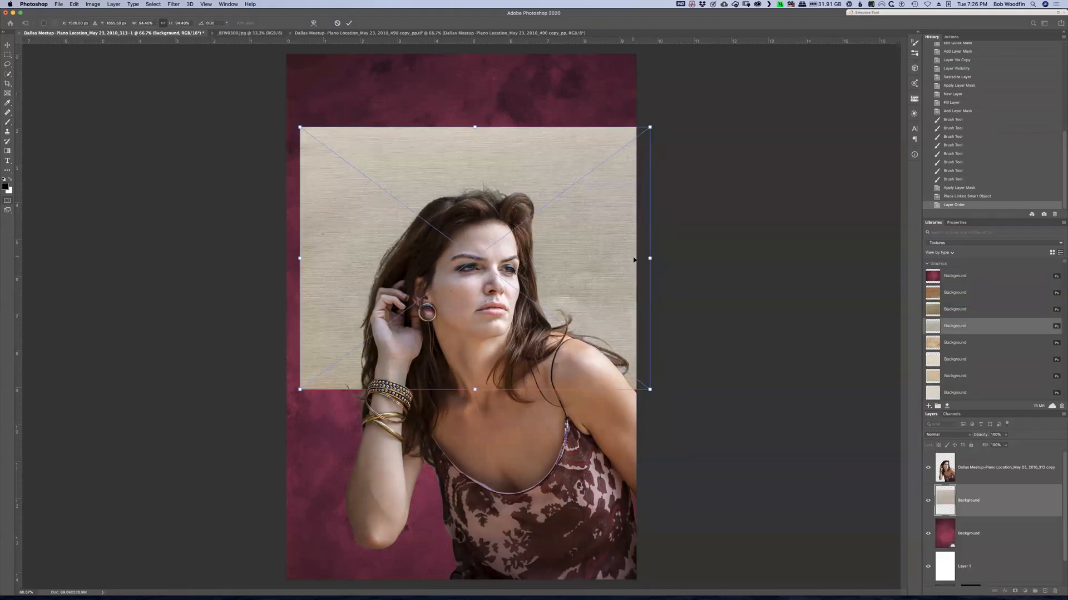
right_click(587, 229)
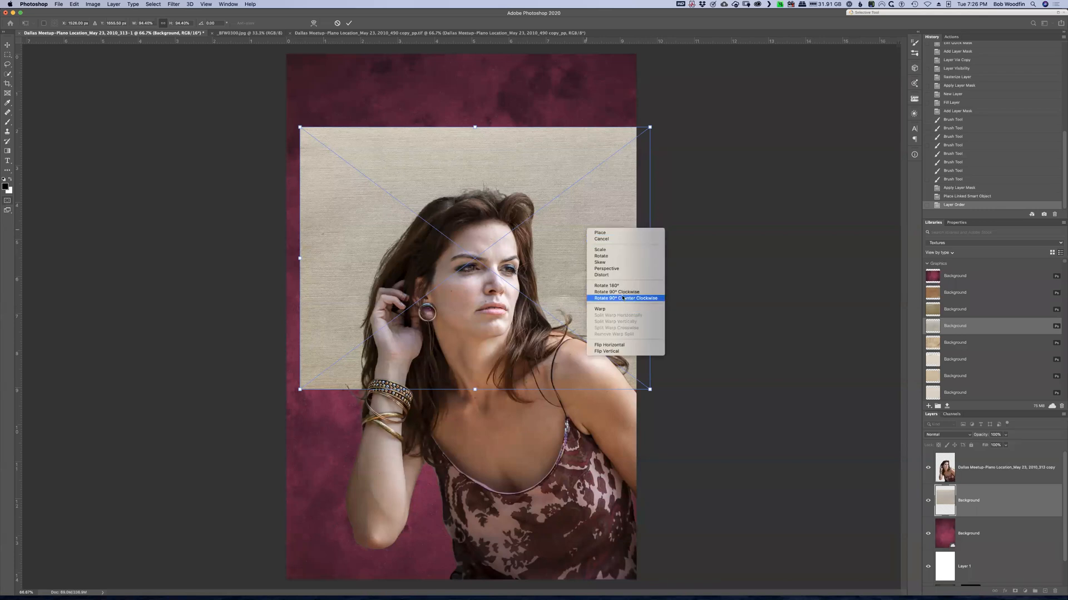
click(623, 293)
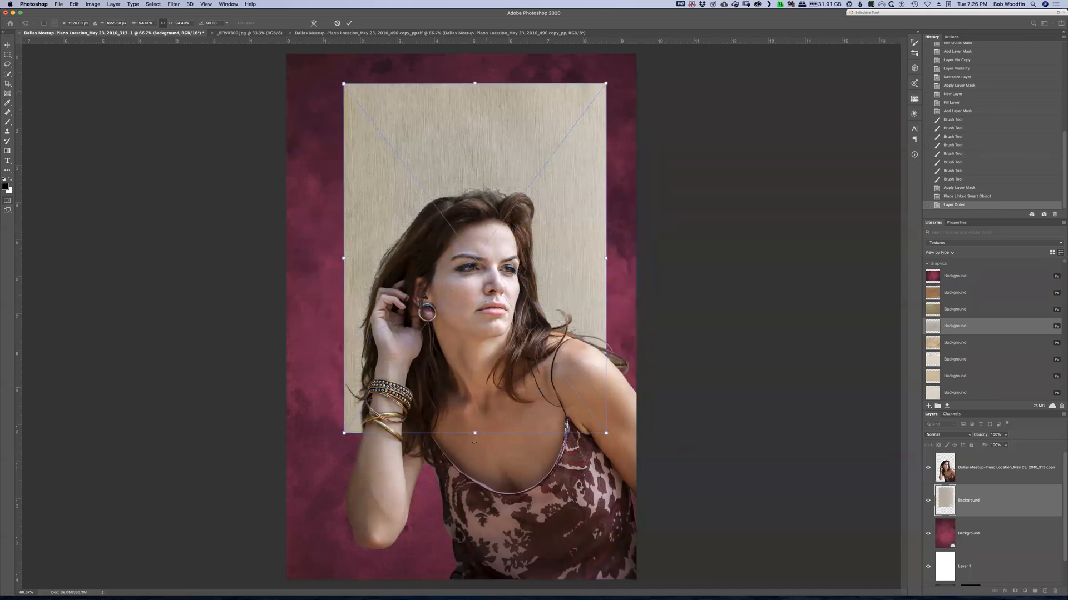
drag(474, 433, 465, 592)
drag(475, 88, 474, 50)
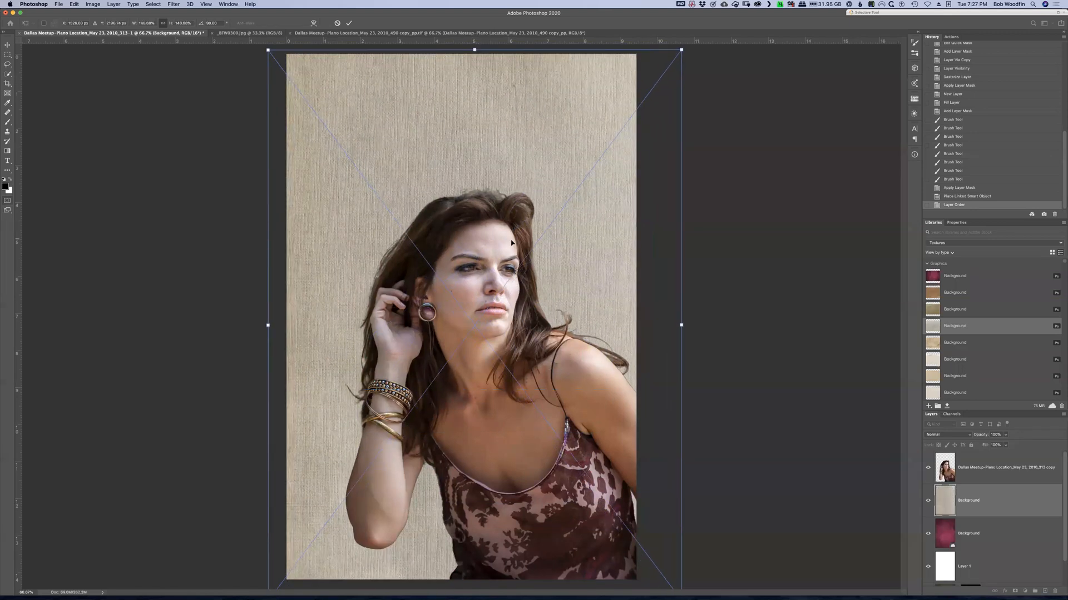
key(Return)
key(b)
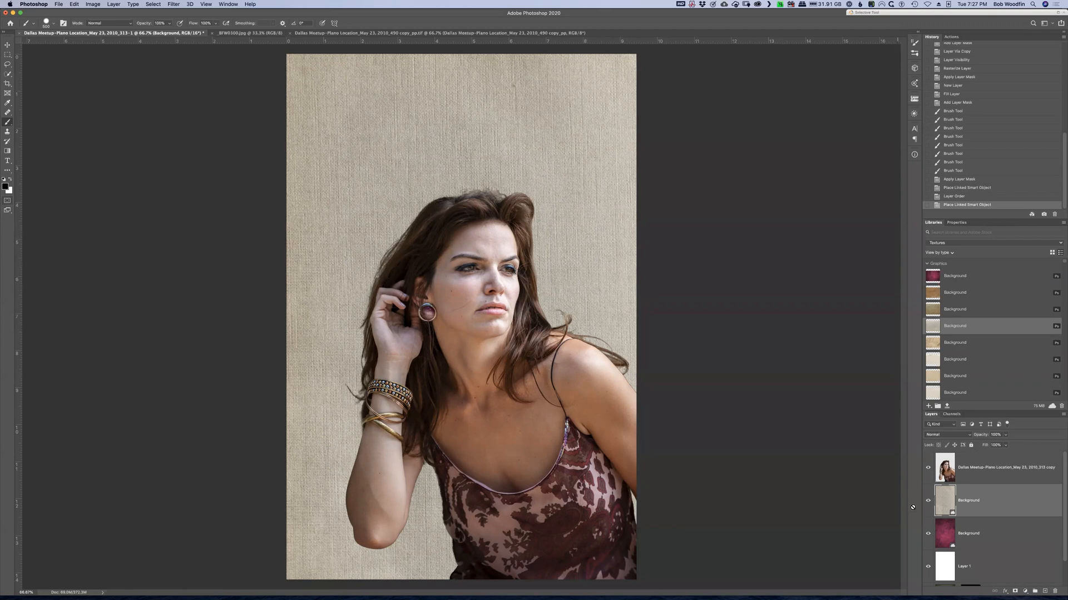
Step: Hide the linen texture layer
click(928, 501)
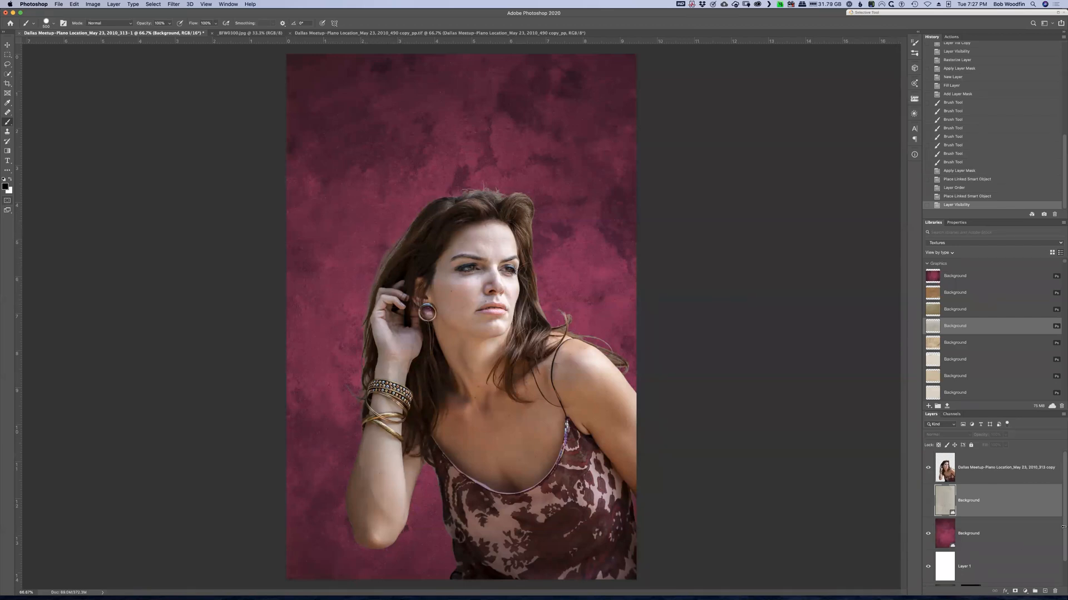
Step: Add a blank layer mask to the cutout layer and set the Brush to Overlay mode with a smaller tip
click(982, 475)
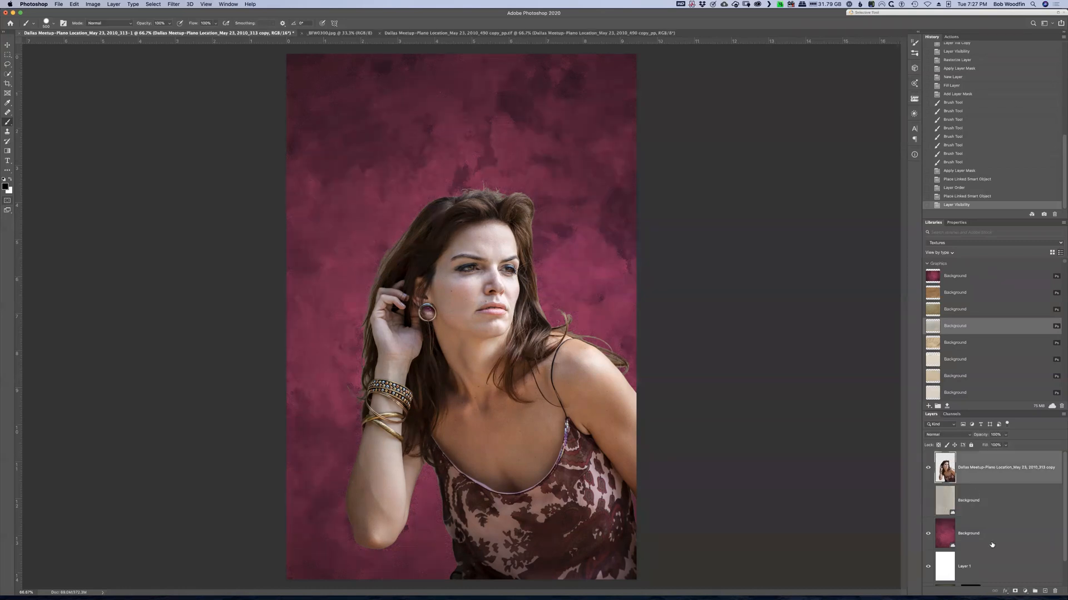
click(1015, 591)
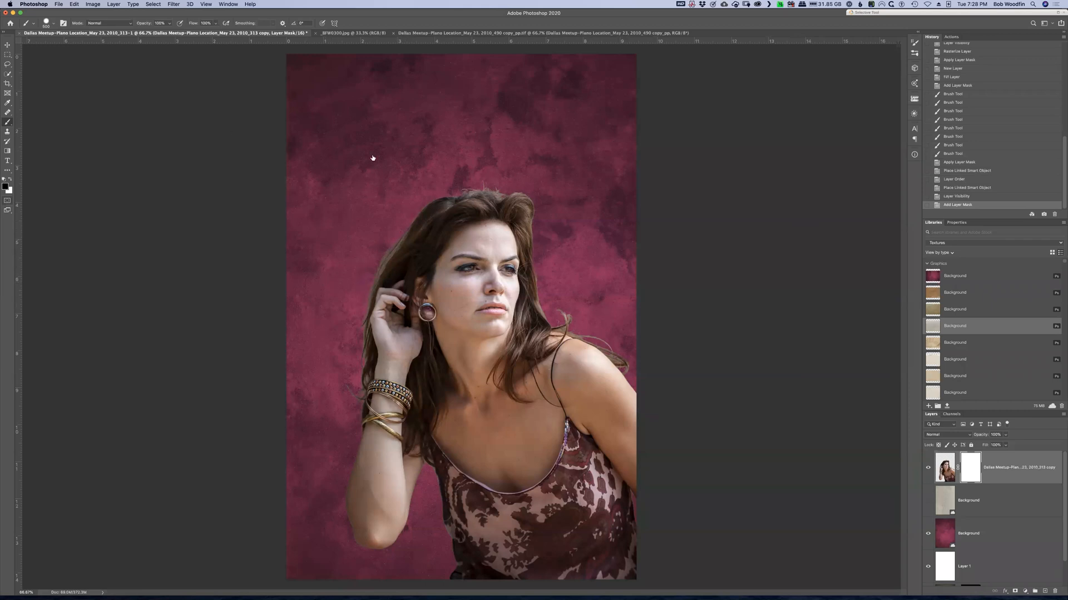
click(117, 25)
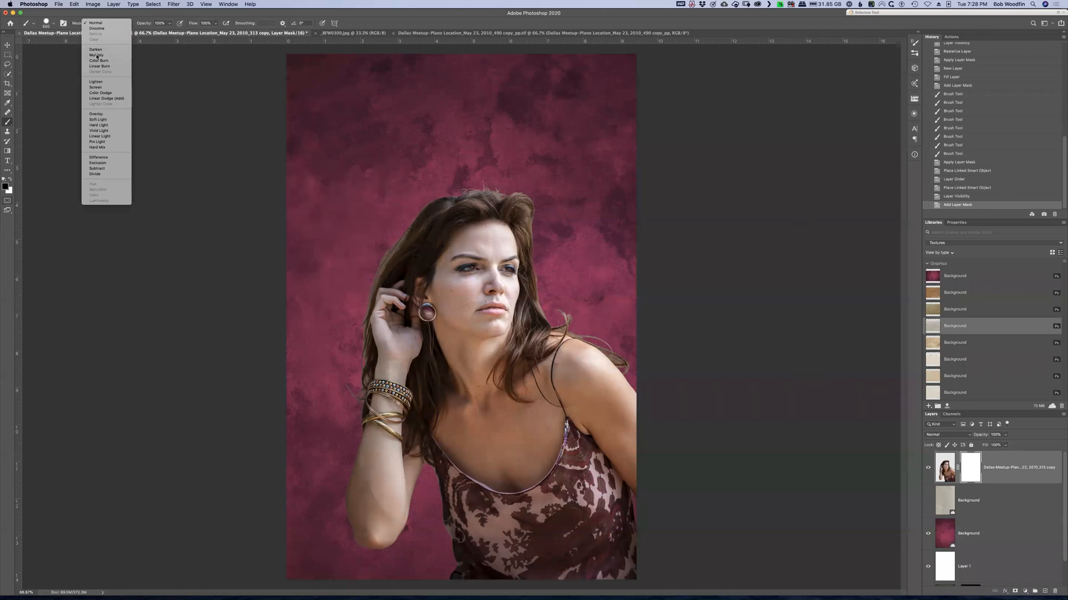
click(106, 114)
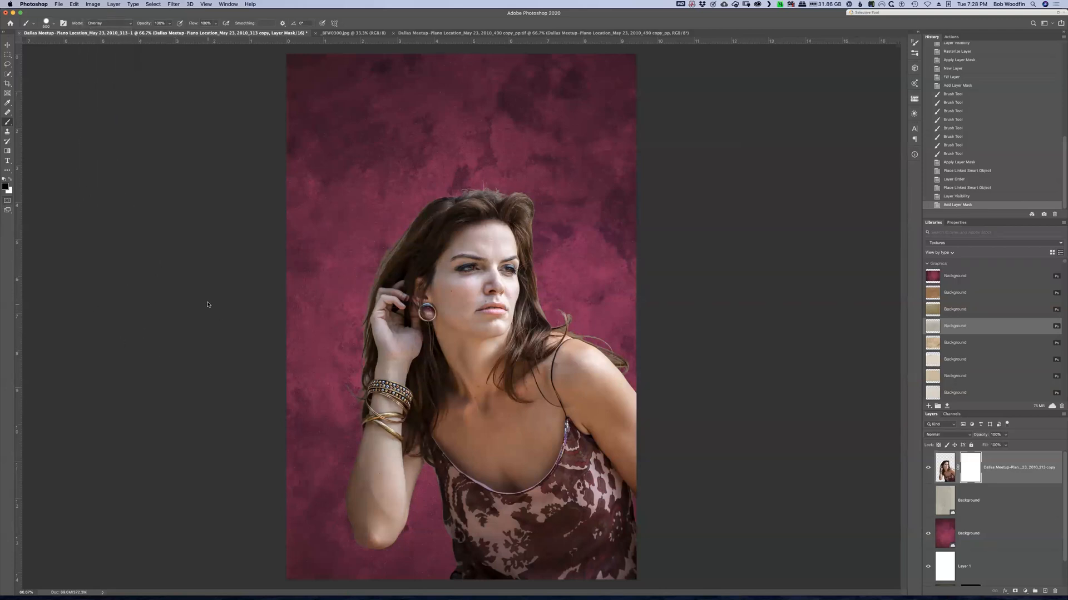
key([)
key([)
key([)
click(941, 468)
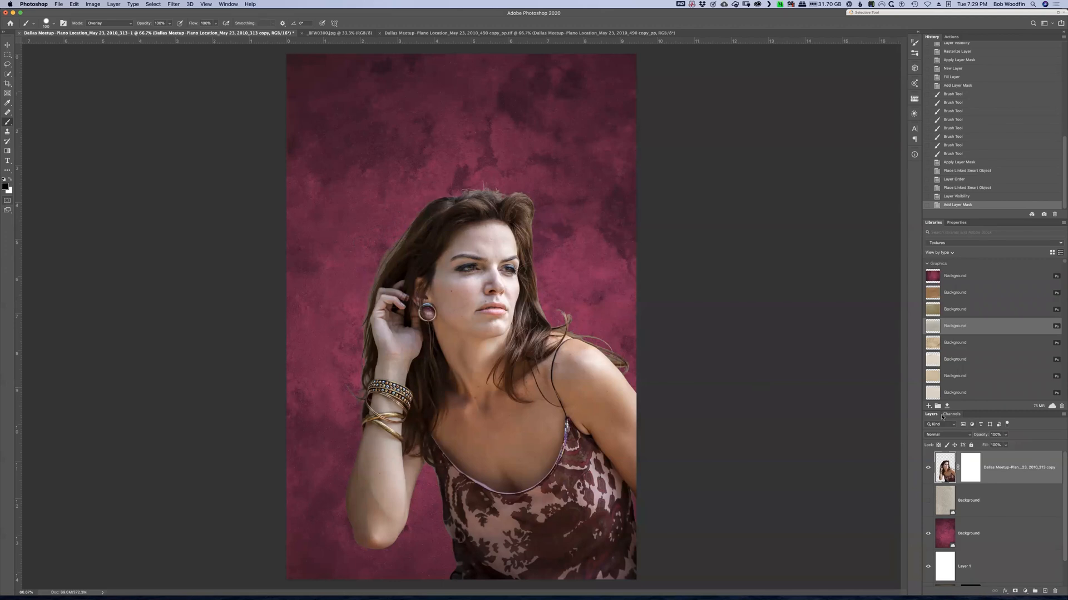
super+click(945, 474)
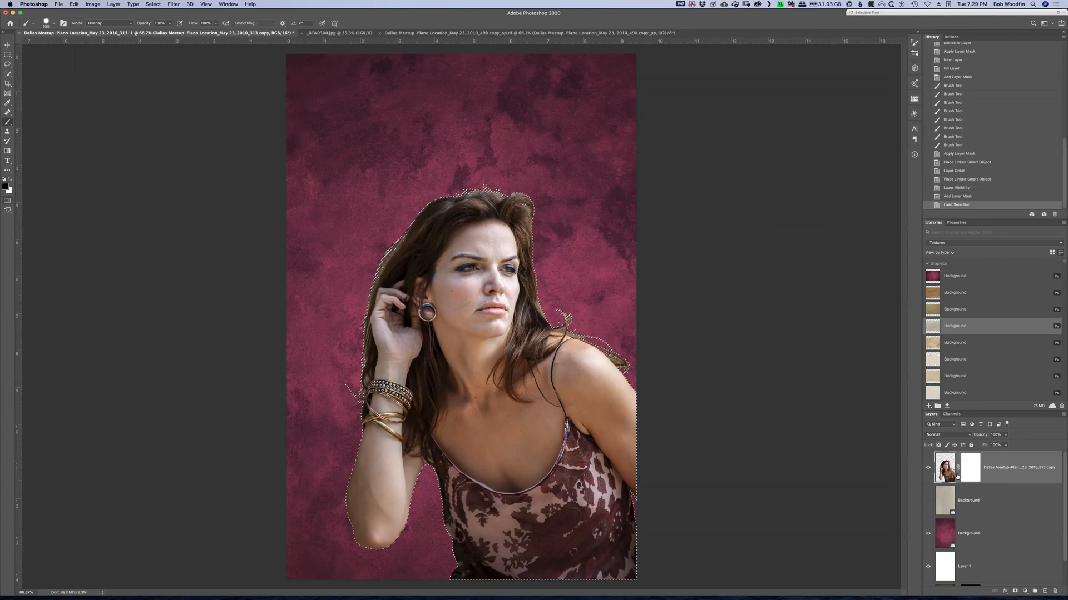
click(1014, 591)
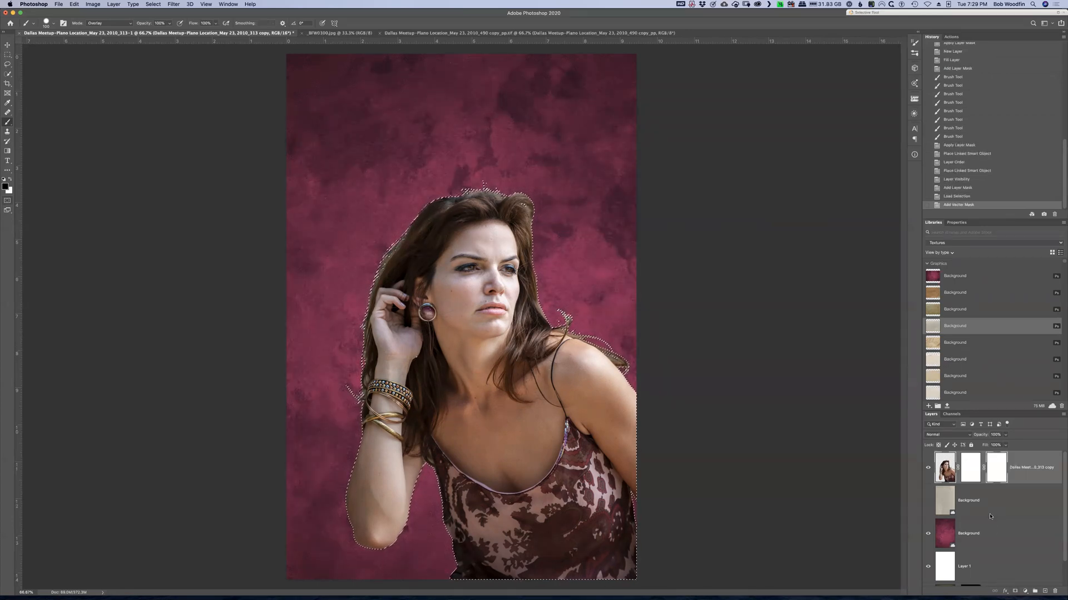
key(super+z)
key(super+z)
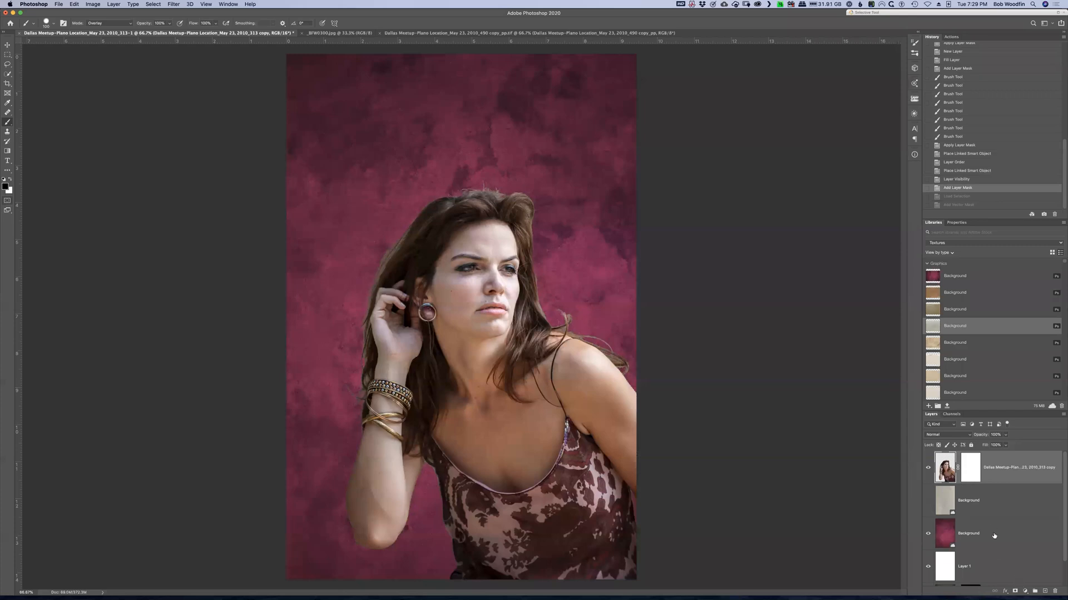
Step: Delete the cutout layer's blank mask without applying it, and add a new mask from the layer's own outline loaded as a selection
click(957, 468)
scroll(1029, 553, down, 2)
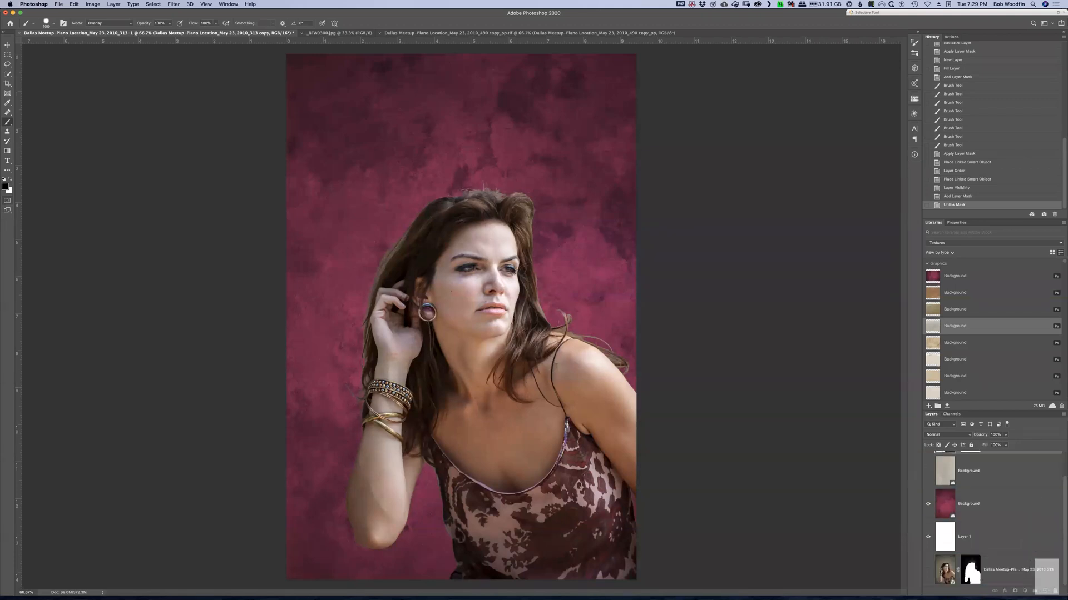
scroll(1013, 518, up, 2)
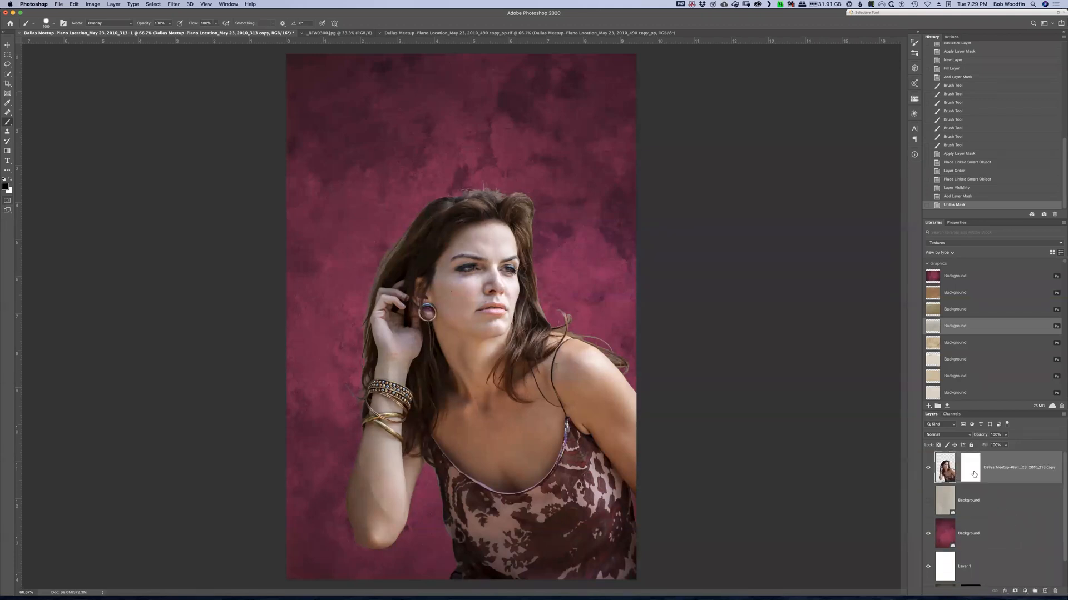
drag(984, 477, 1054, 591)
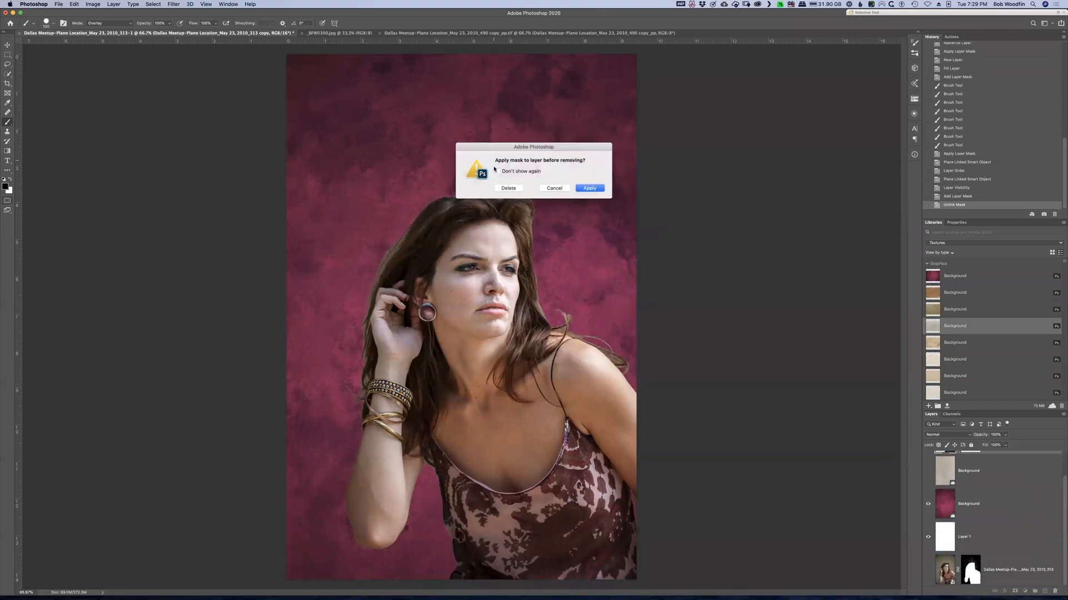
click(509, 188)
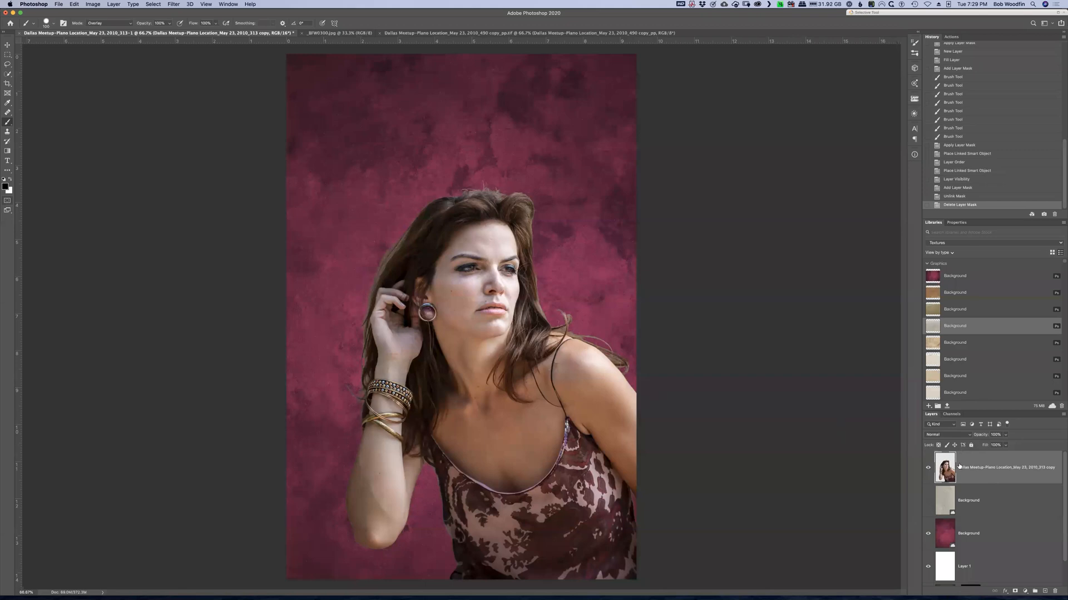
super+click(945, 474)
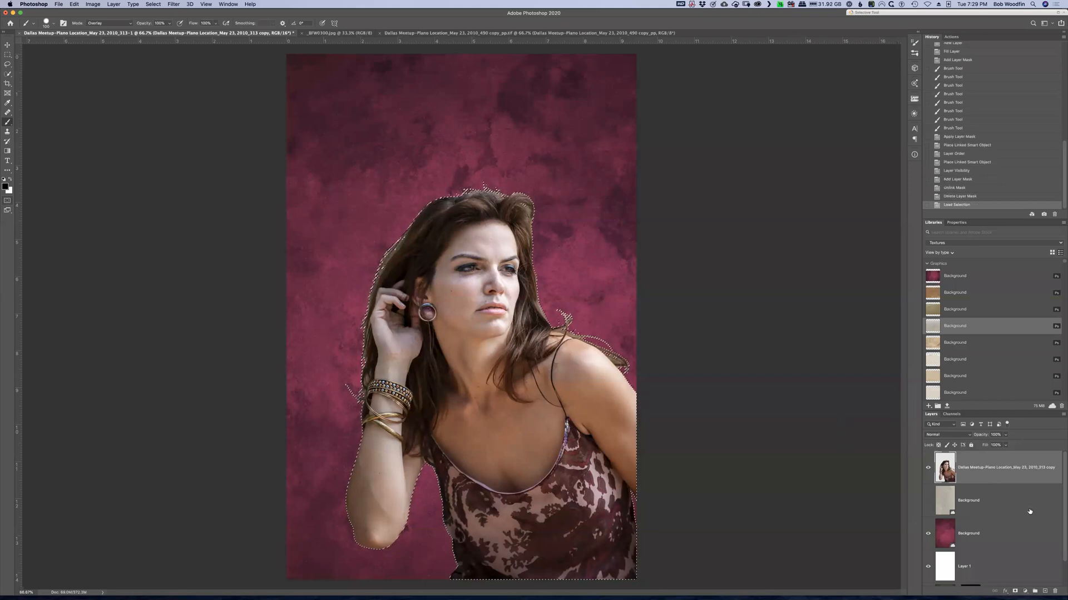
click(1013, 591)
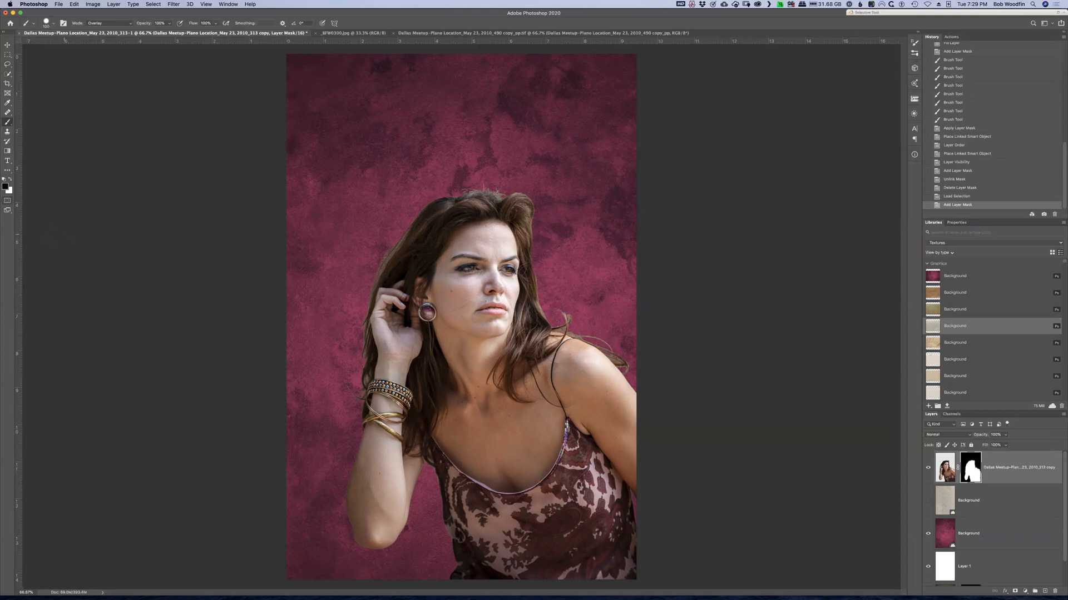
Step: Paint on the cutout's layer mask with the Overlay brush to clean up the hair edge above the raised hand
key(x)
key(x)
click(379, 273)
click(386, 259)
click(393, 244)
click(378, 272)
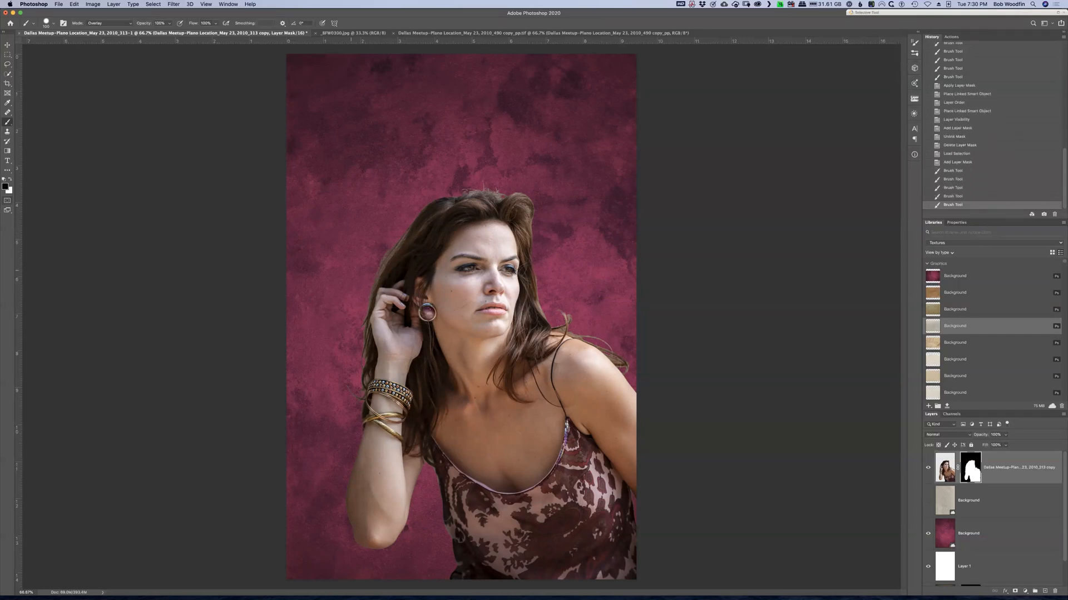
key(super+equal)
key(super+equal)
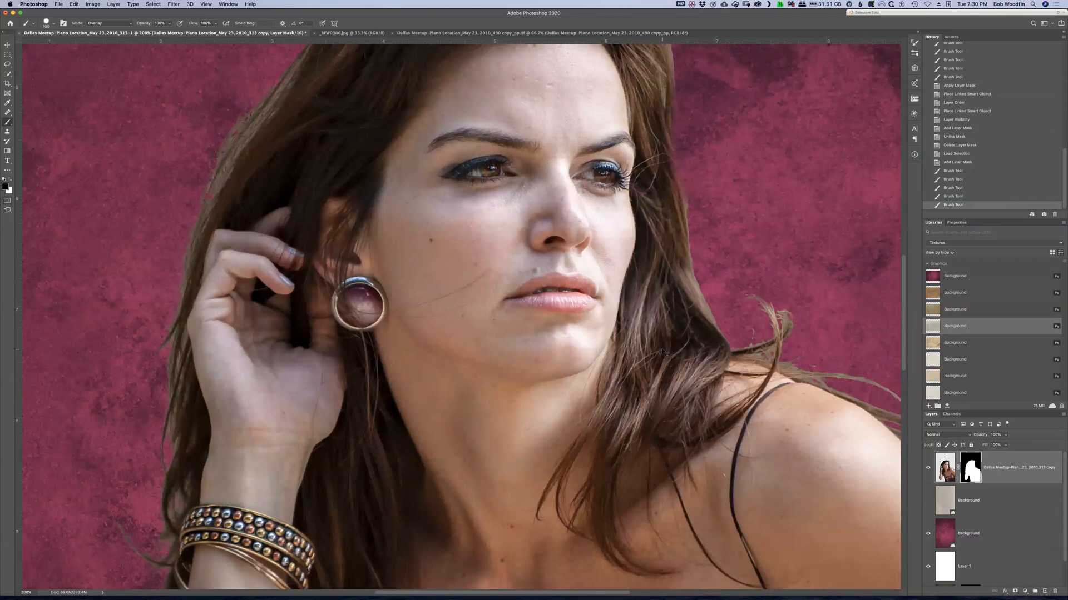
key(super+minus)
key(super+minus)
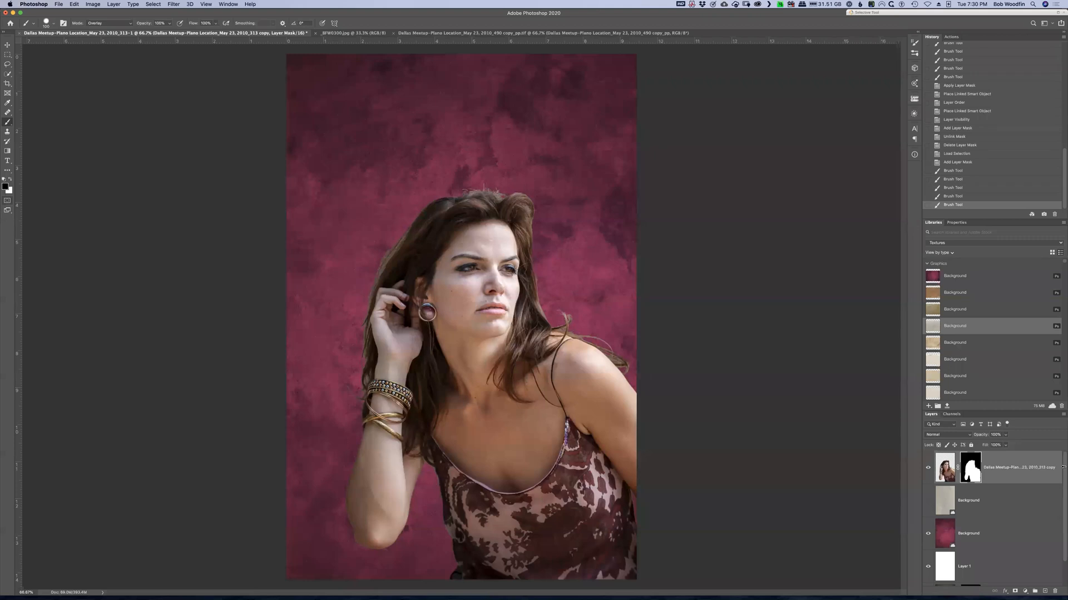
Step: Inspect the cutout's layer mask on its own, load it as a selection, return to the image and deselect
alt+click(973, 471)
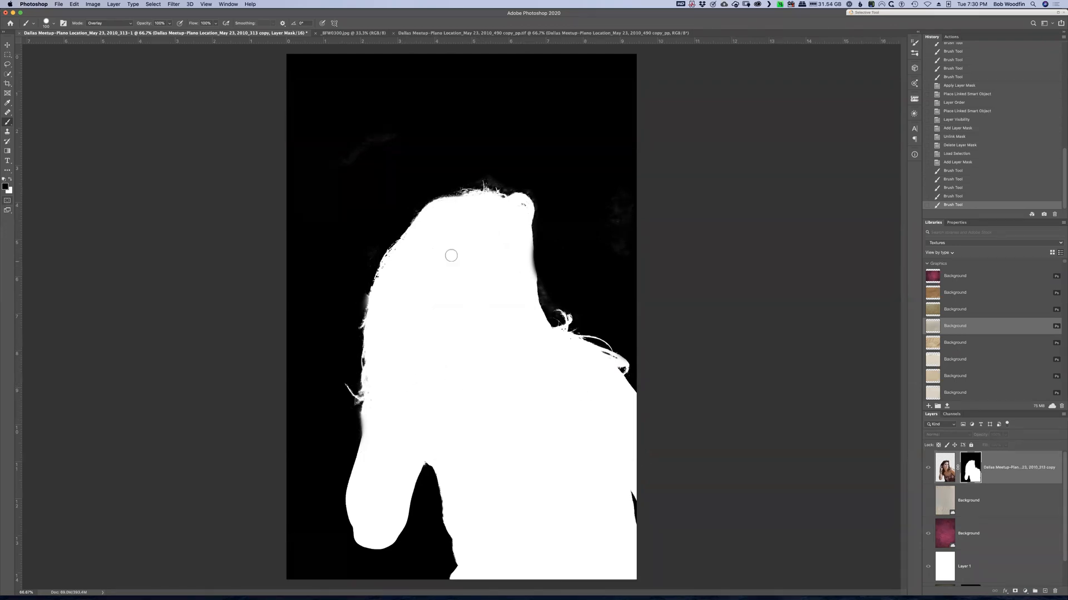
super+click(971, 471)
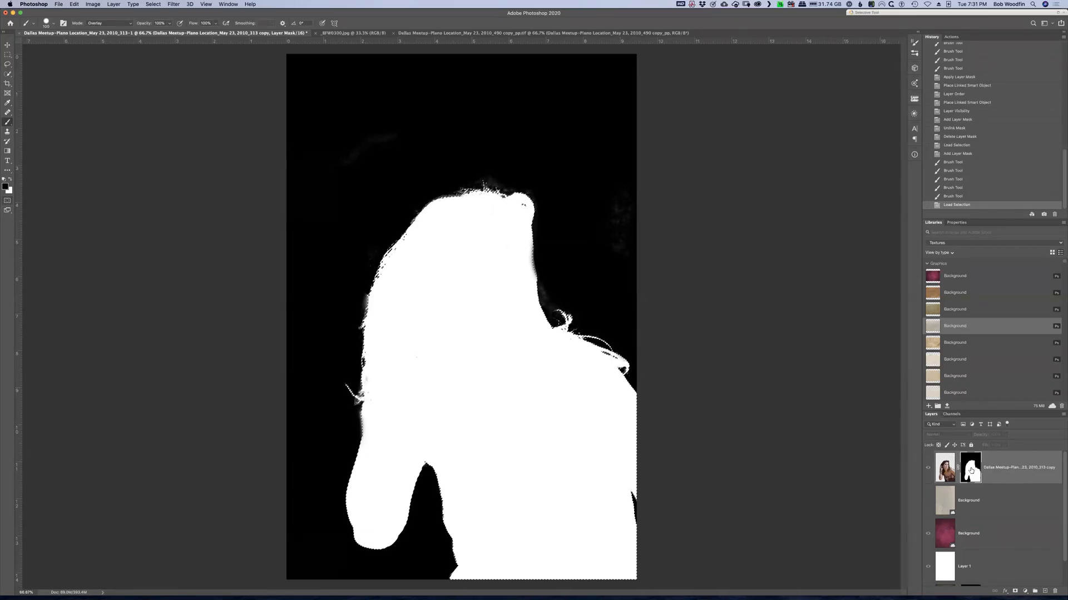
alt+click(968, 471)
key(super+d)
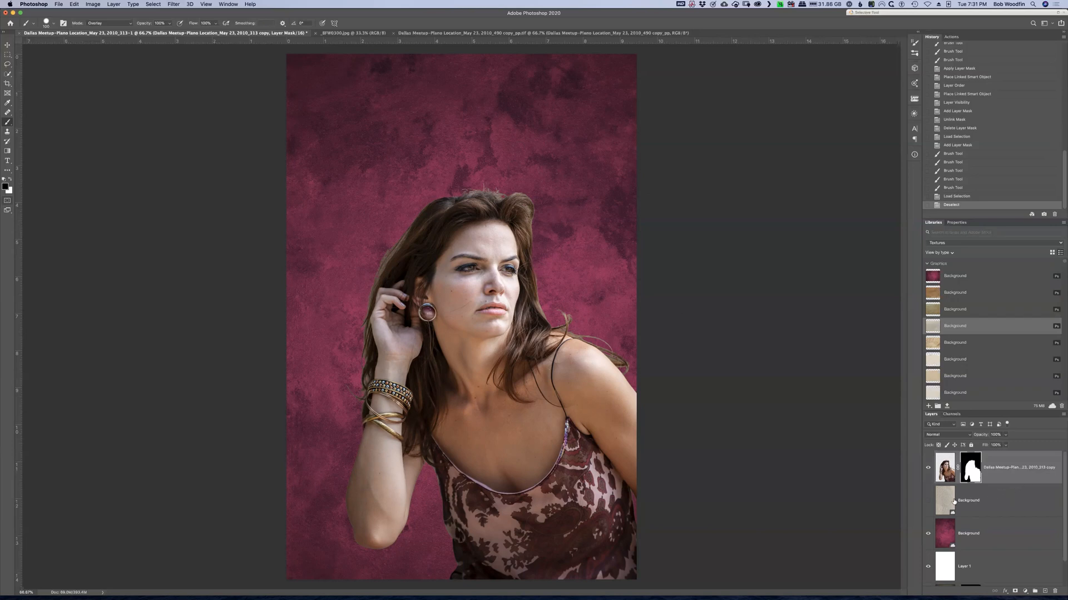
Step: Show the linen texture layer behind the woman and disable the cutout's layer mask
click(928, 501)
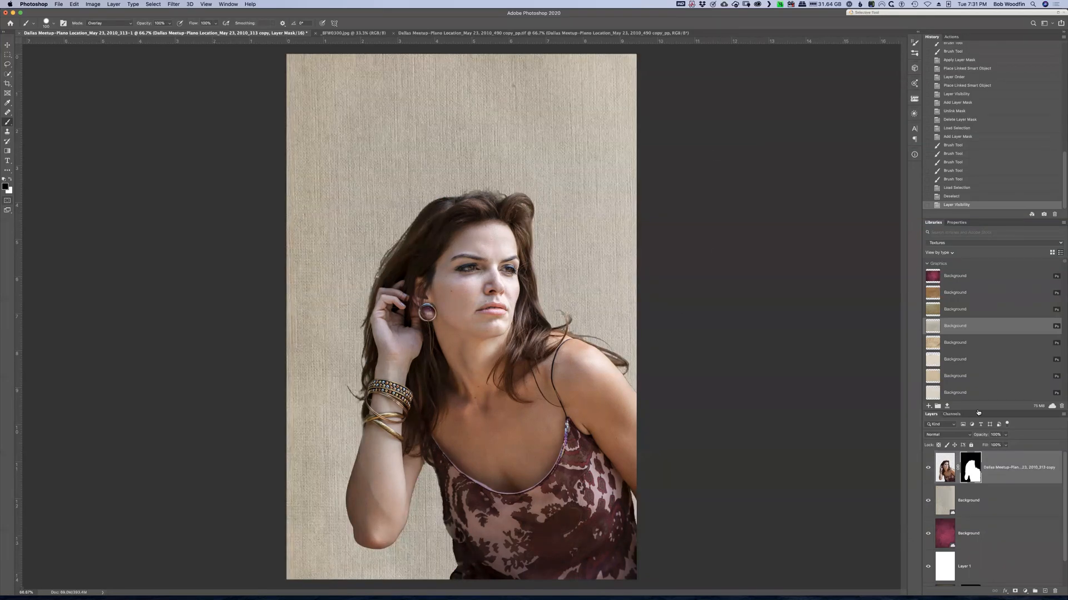
shift+click(974, 469)
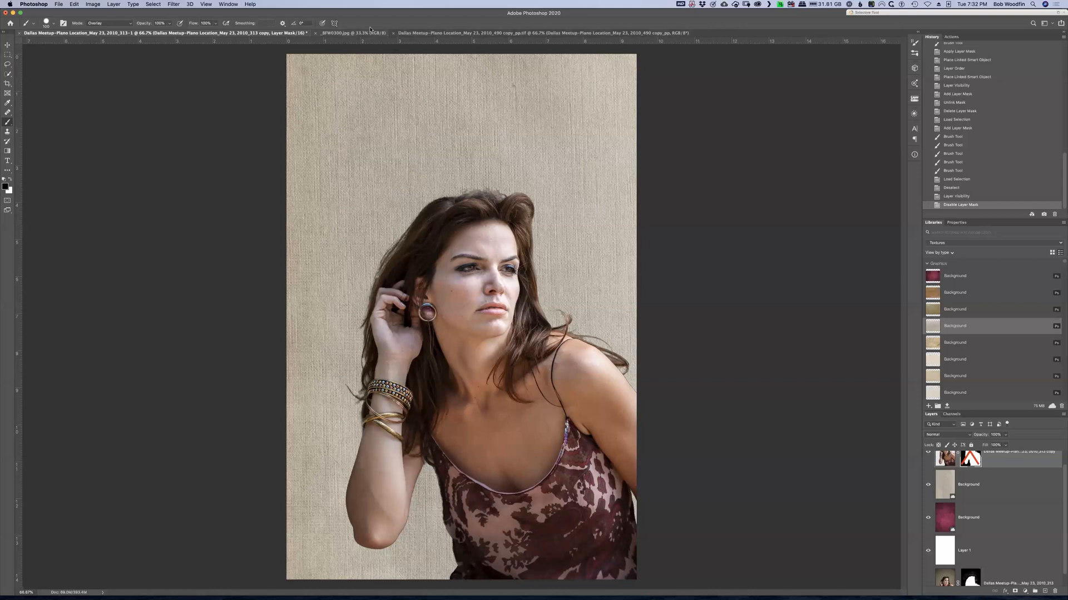
Step: In the tulip image _BFW0300.jpg, make an inverted Color Range selection of Reds and preview it in Quick Mask
click(332, 34)
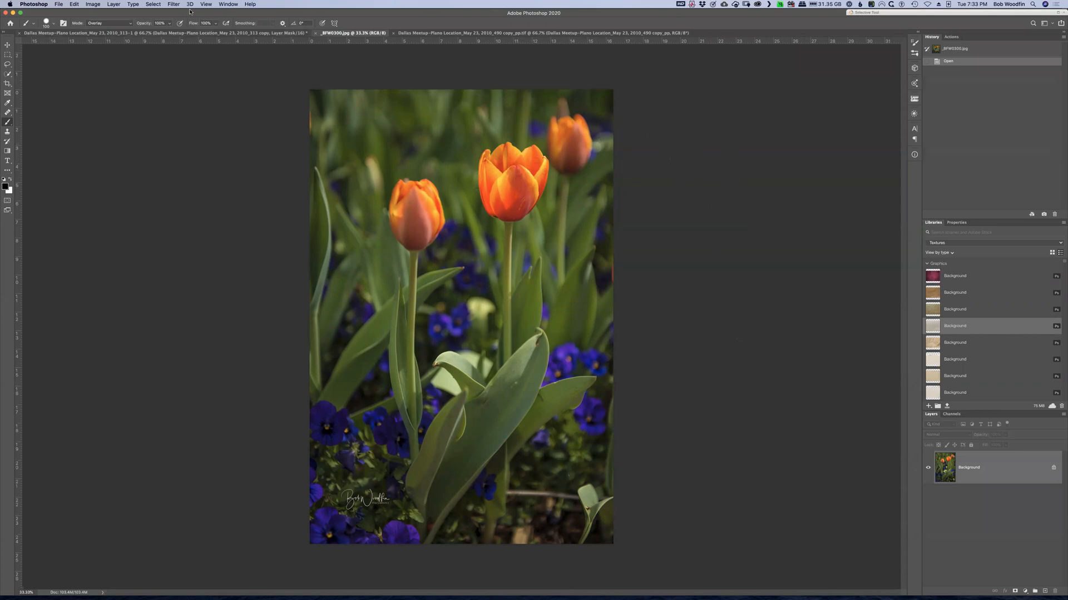
click(173, 5)
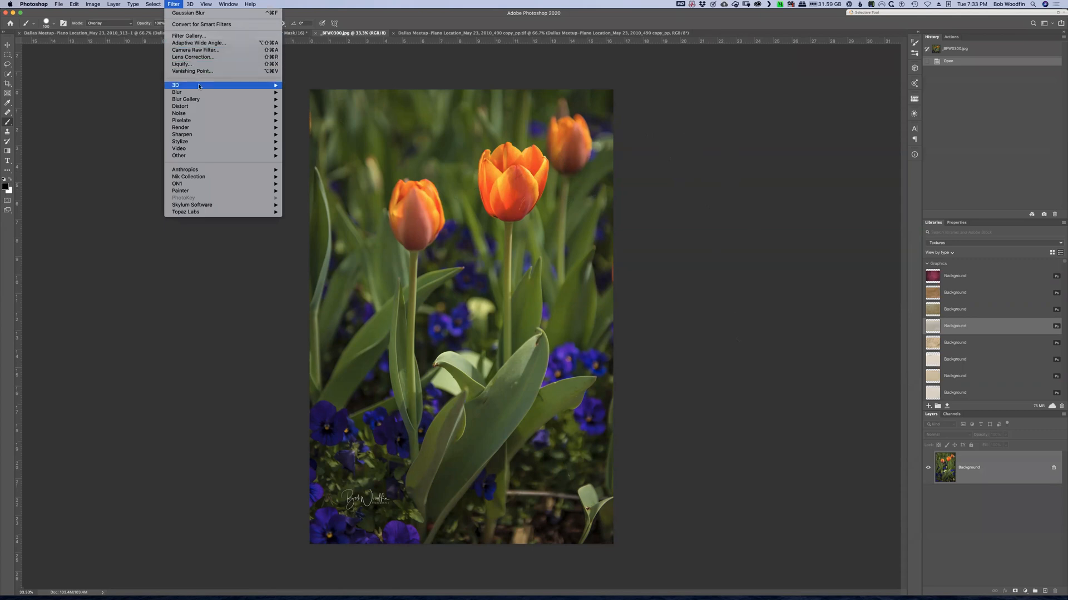
mouse_move(153, 5)
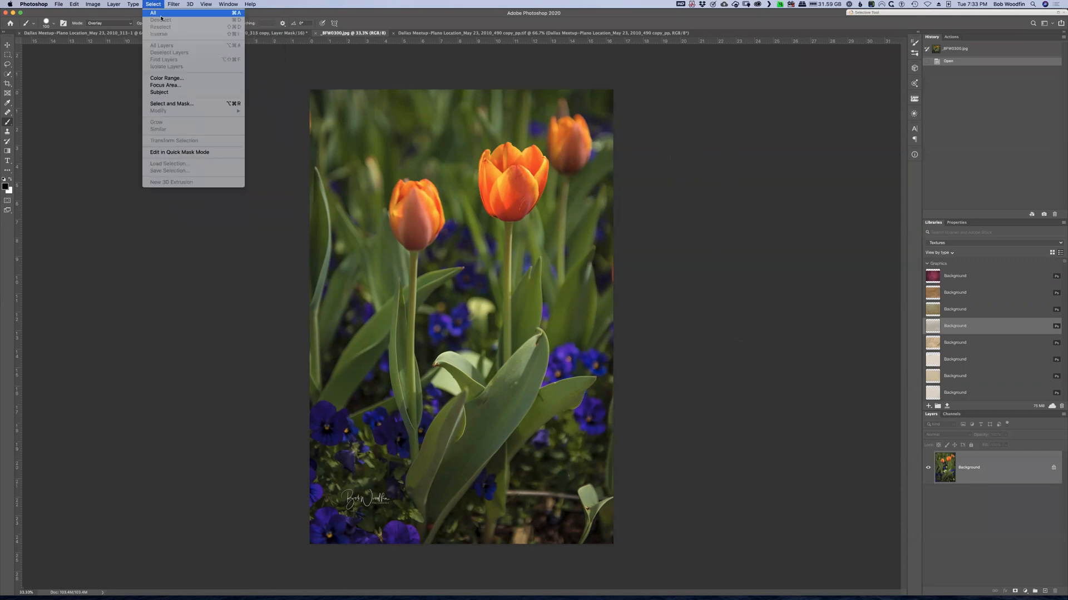
click(166, 78)
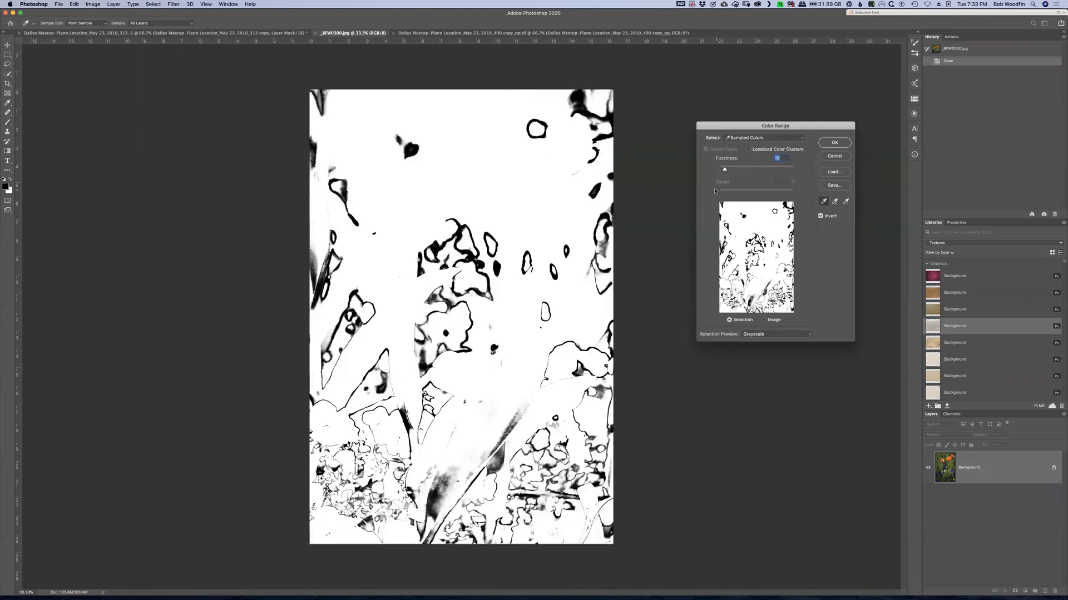
click(779, 141)
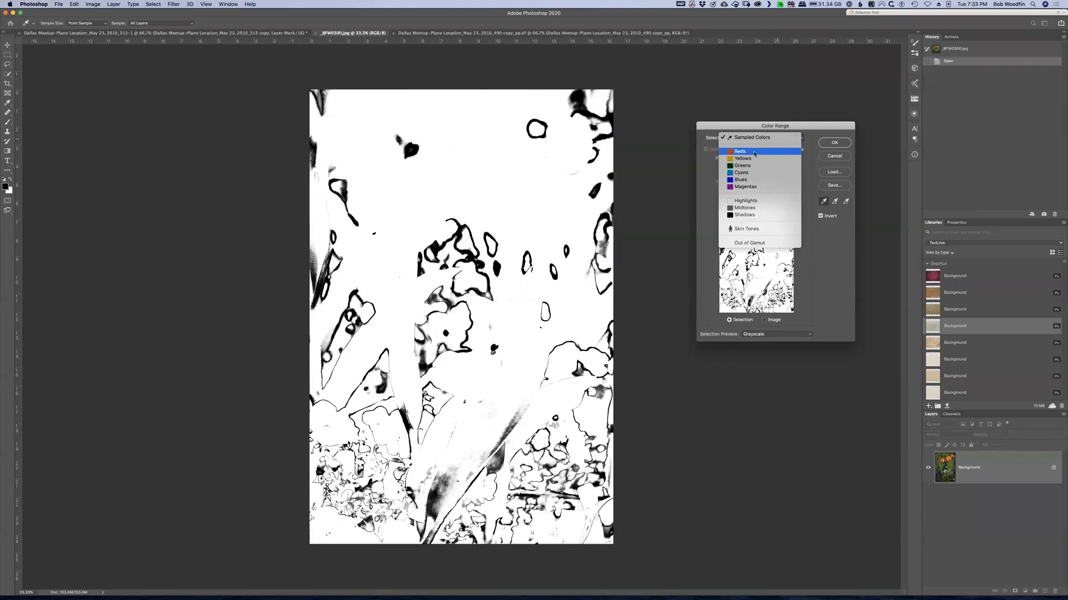
click(754, 153)
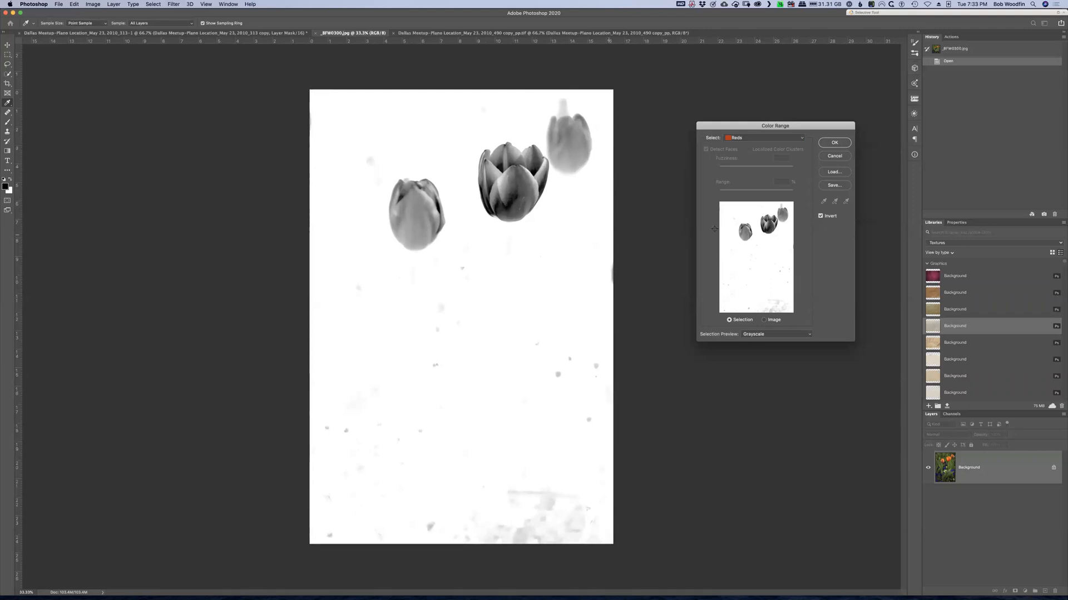
click(834, 144)
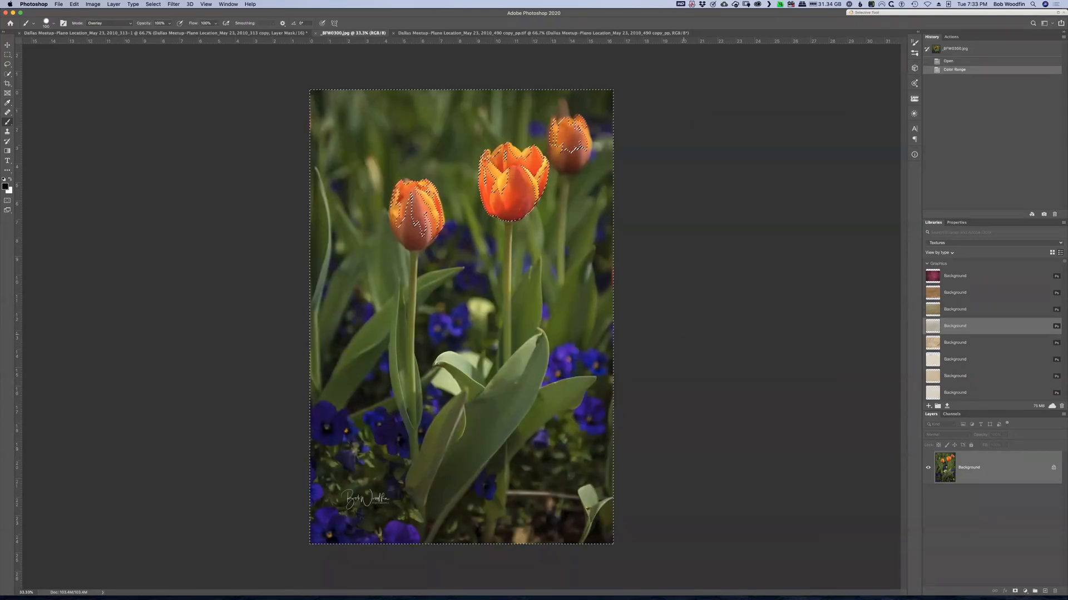
key(q)
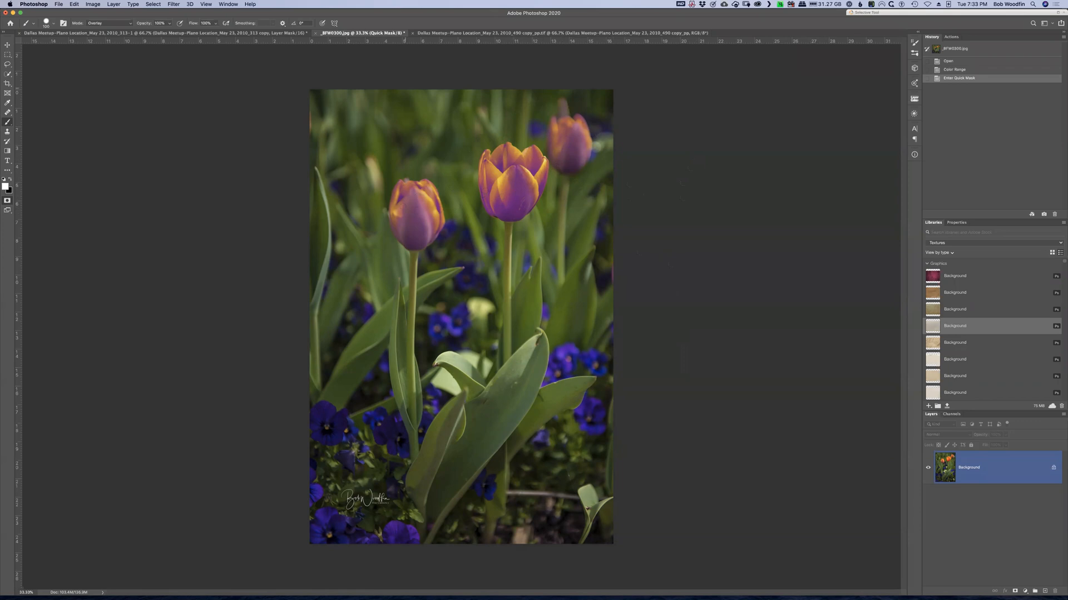
key(q)
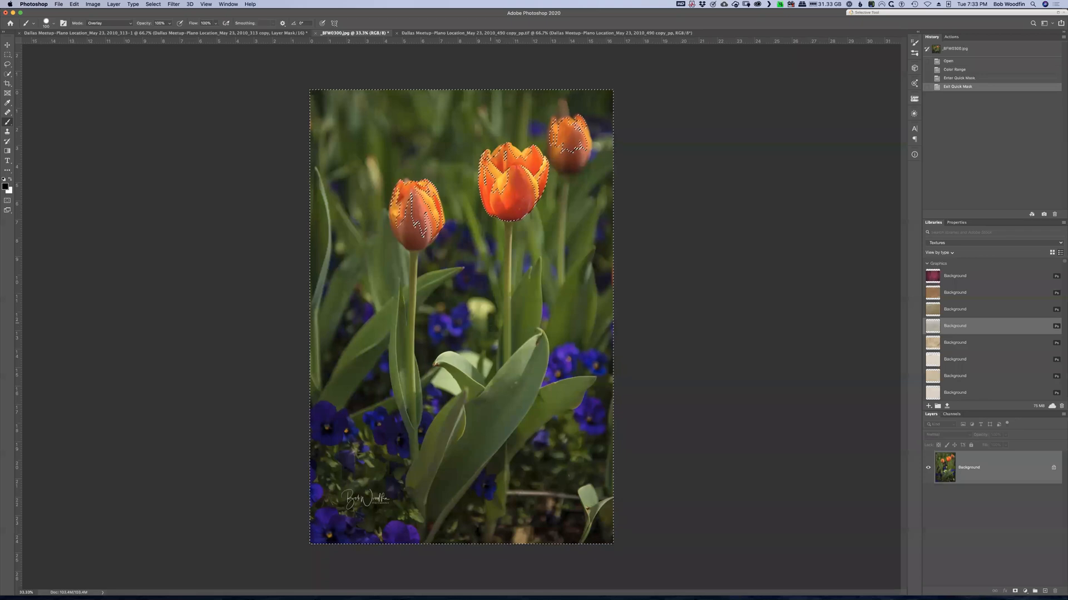
Step: Make another Color Range selection of the tulip image's Reds with Invert turned off
click(151, 4)
click(167, 78)
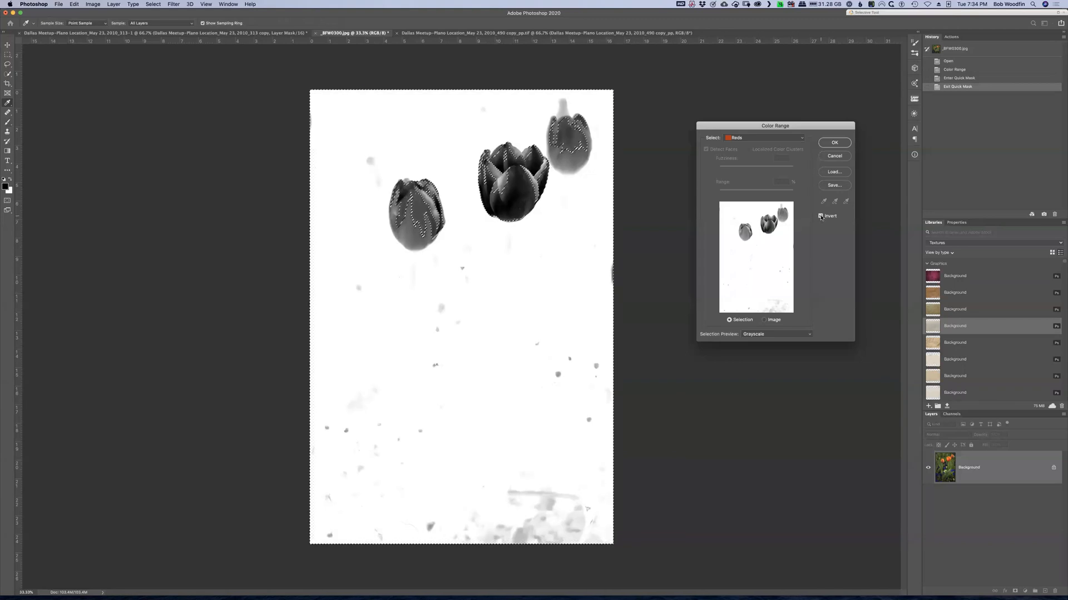
click(821, 216)
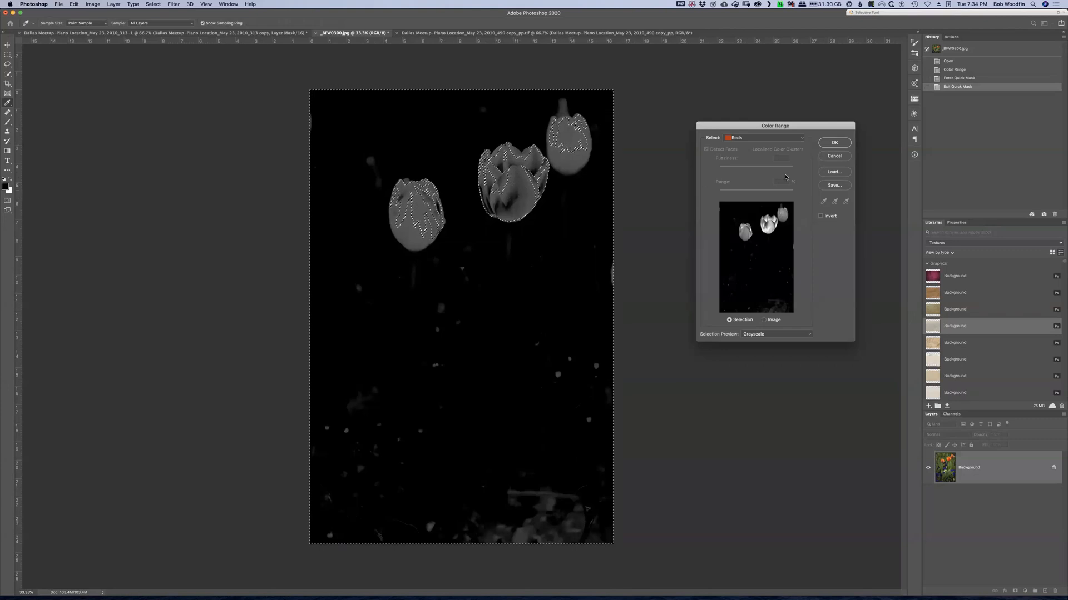
click(835, 143)
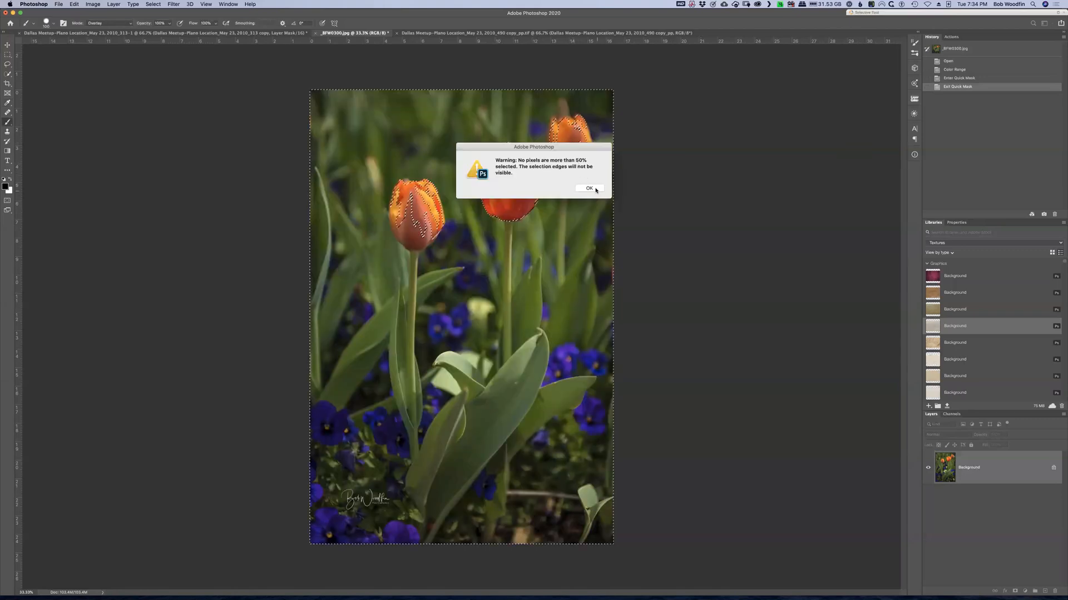
click(589, 189)
key(super+d)
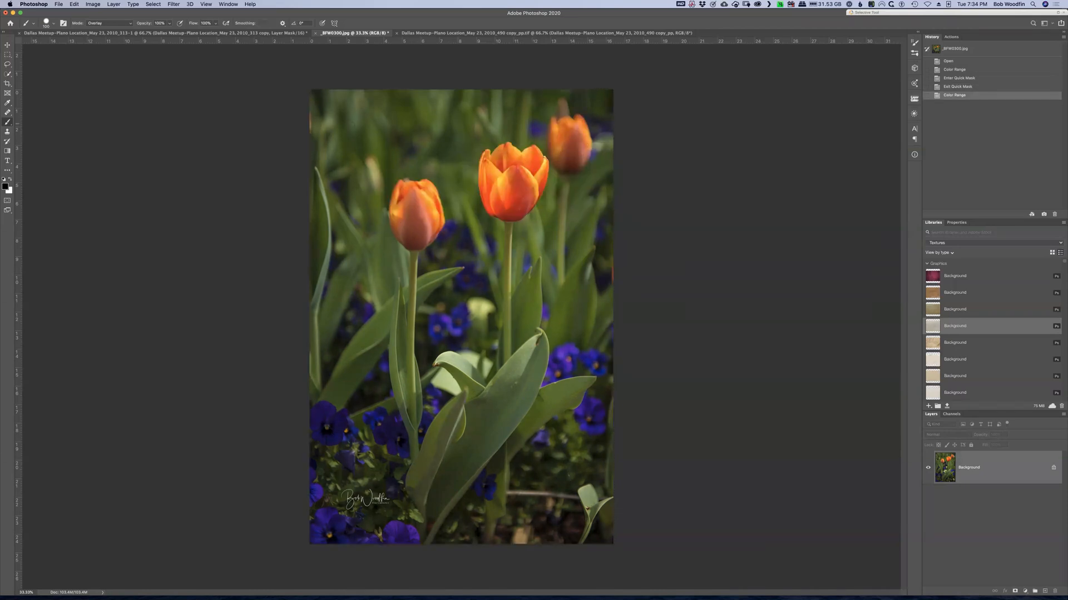
Step: Make a Color Range selection of the tulip image's Reds with Invert turned on
click(153, 5)
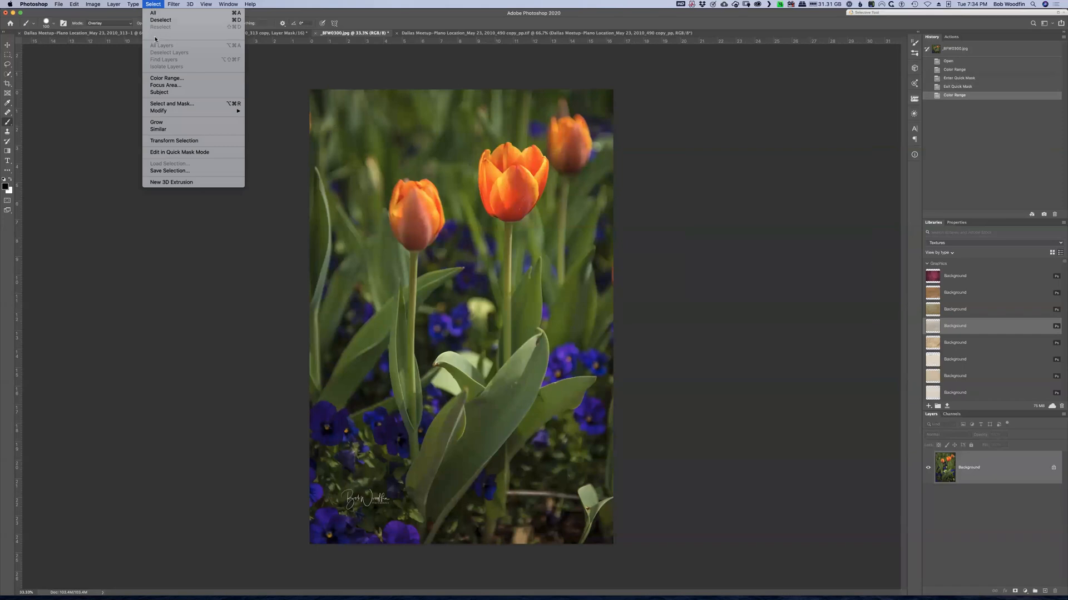
click(167, 79)
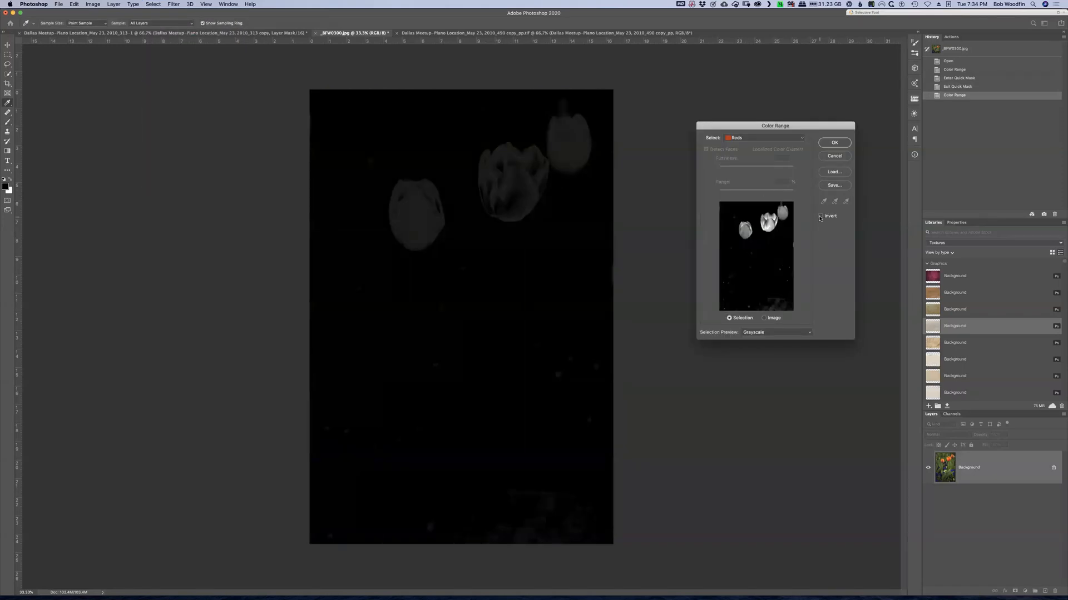
click(820, 216)
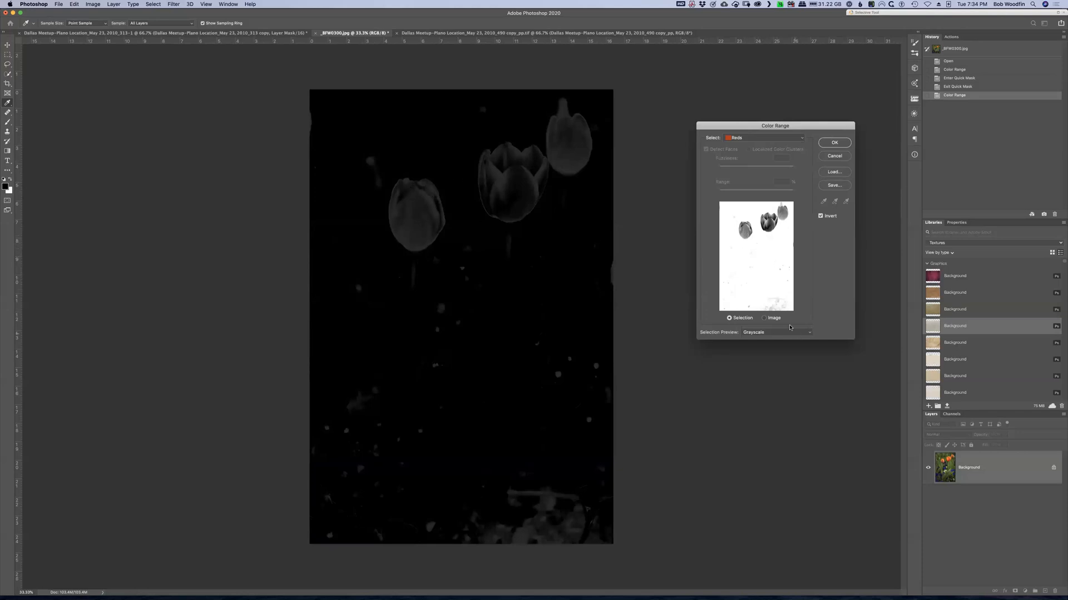
click(837, 143)
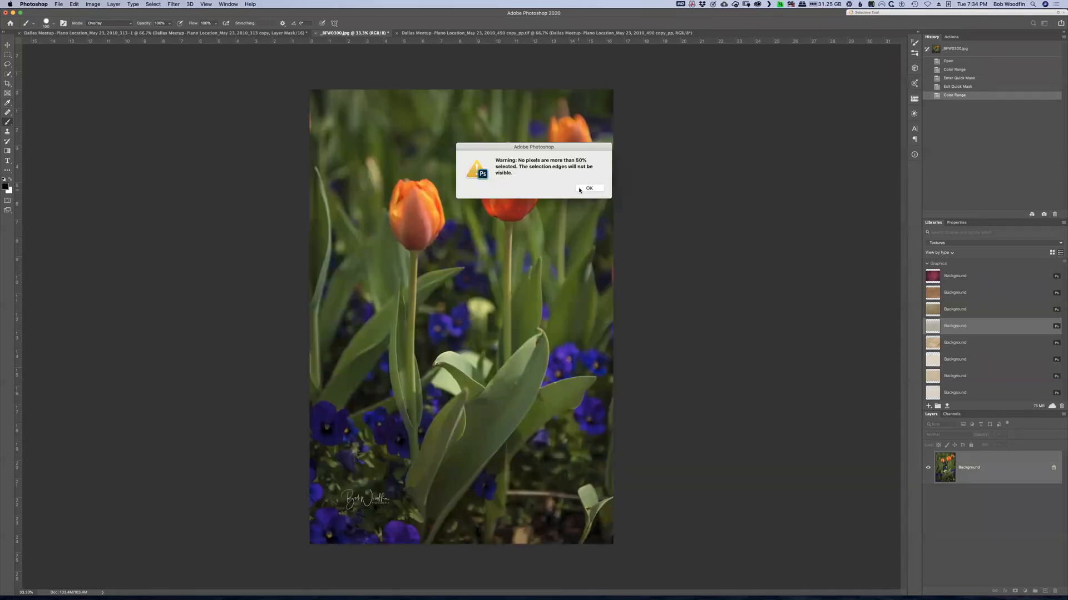
click(588, 188)
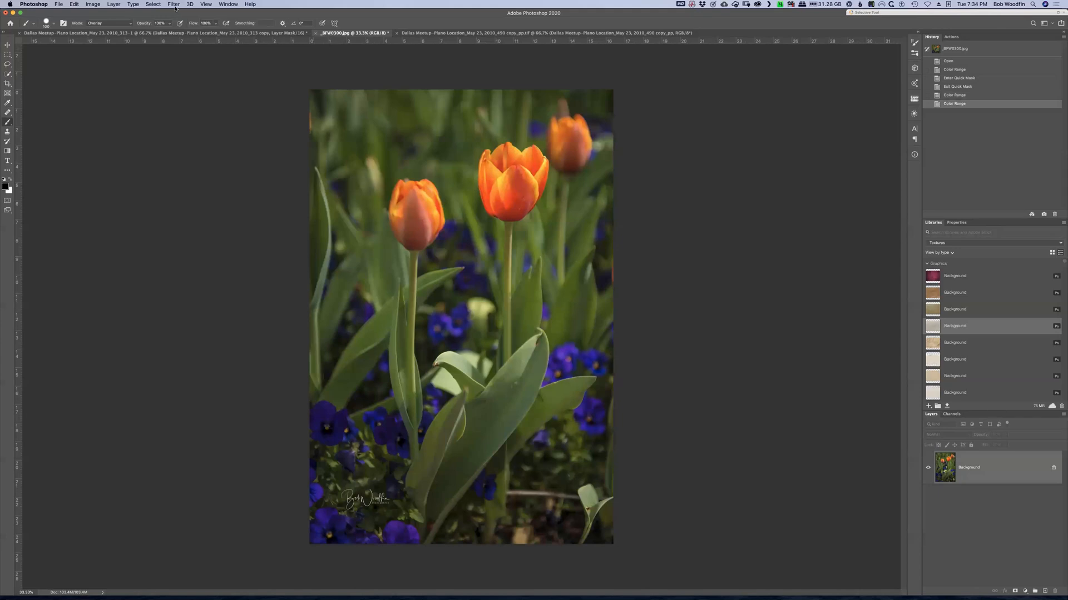
Step: Start another Color Range selection of Reds, turn off Invert, and compare the Image and Selection thumbnail views
click(150, 4)
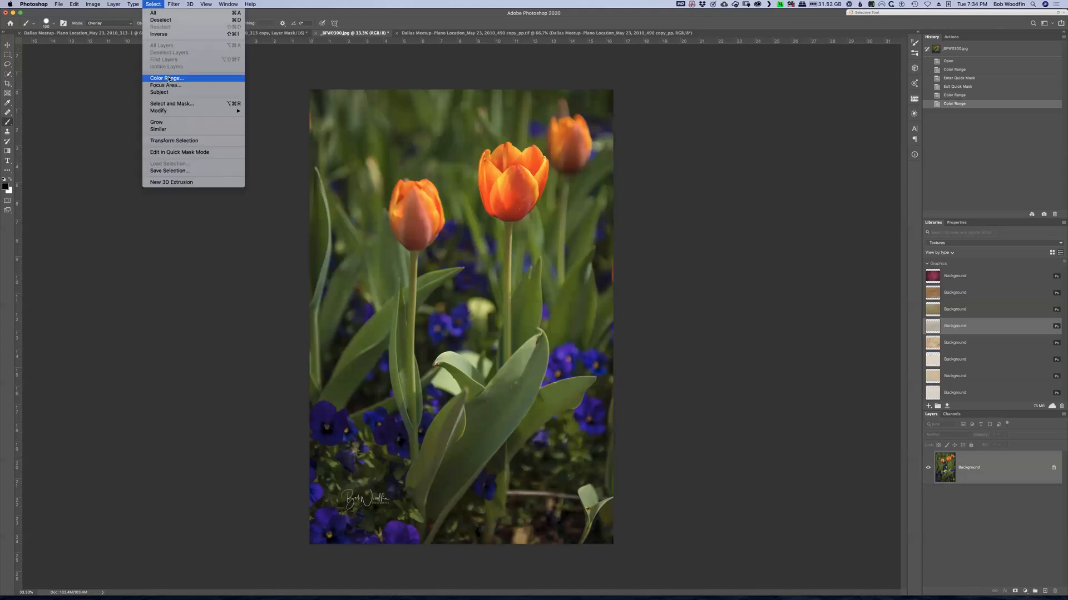
click(177, 79)
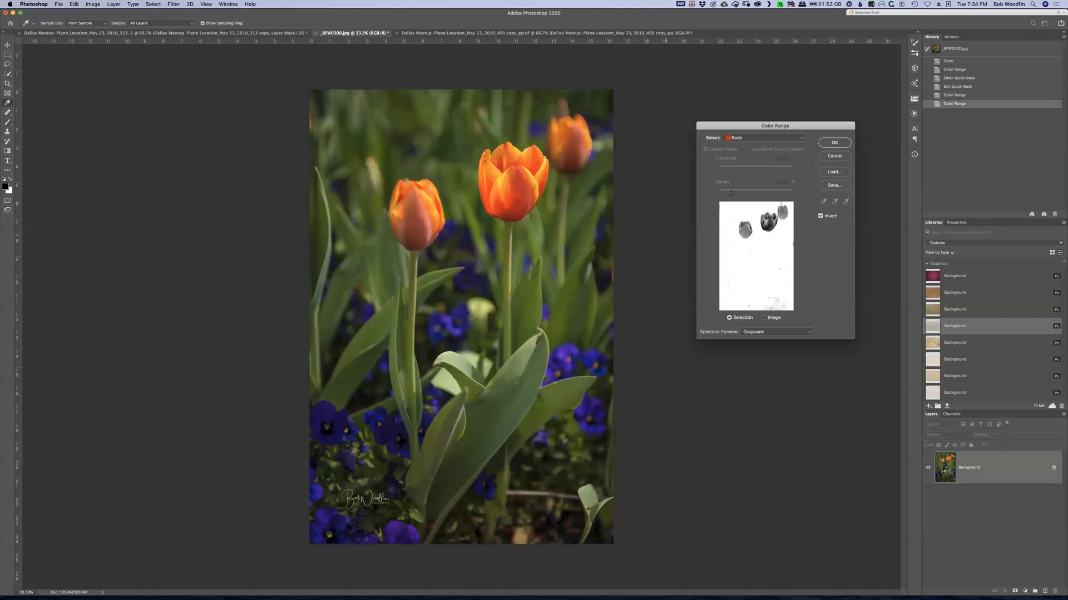
click(820, 216)
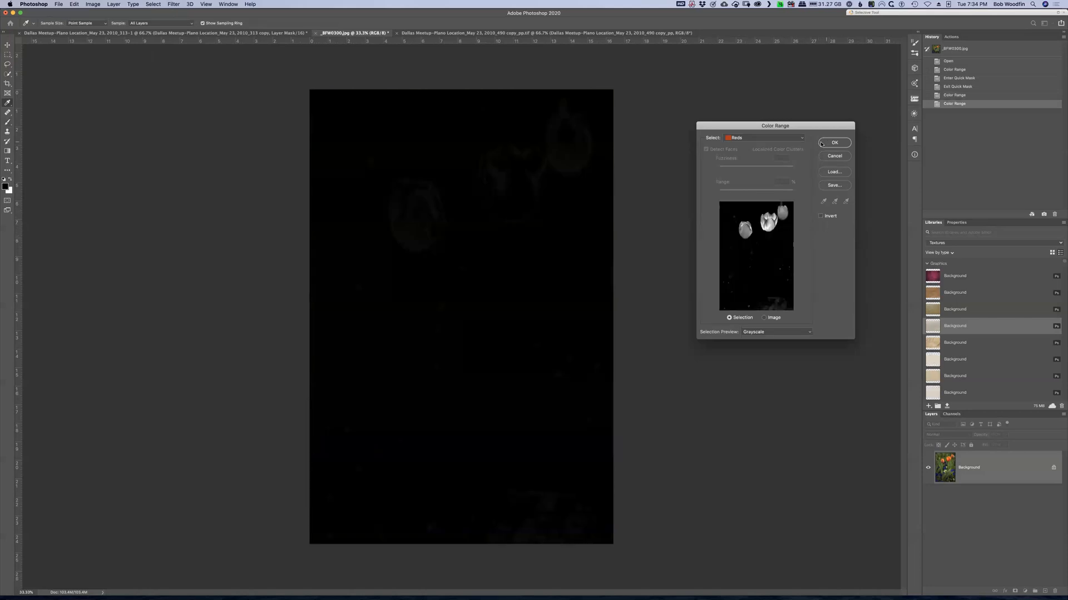
click(764, 318)
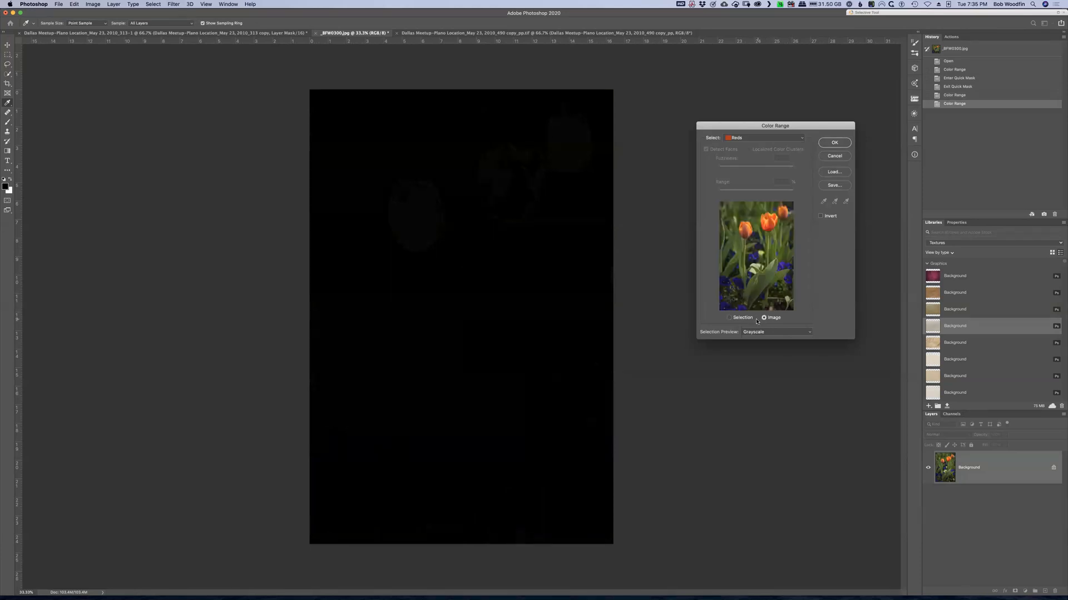
click(729, 318)
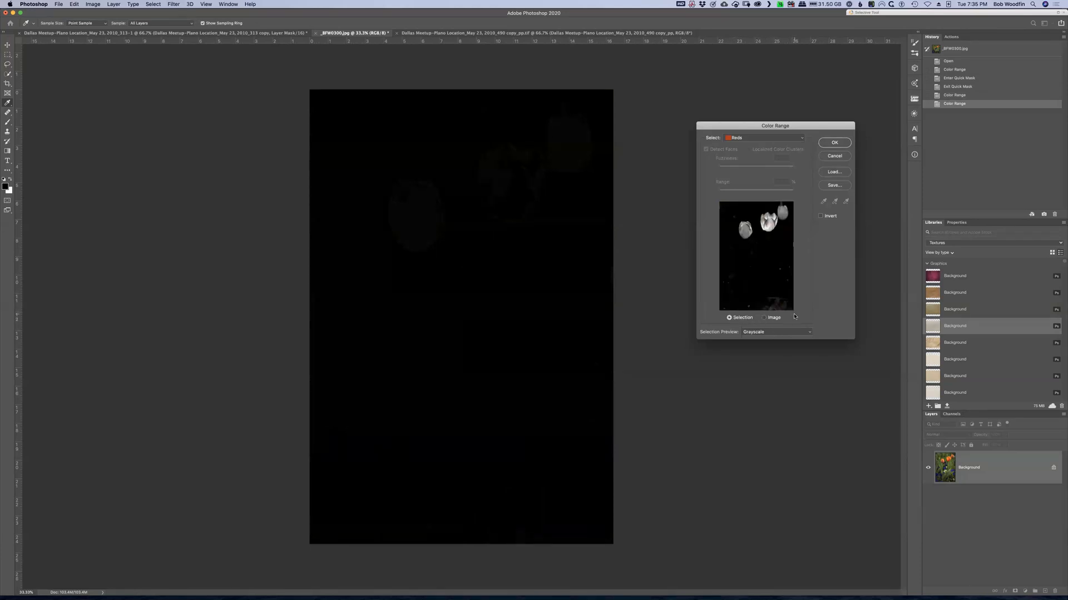
Step: Try other Color Range selection previews, including Black Matte, and apply the Reds range
click(795, 336)
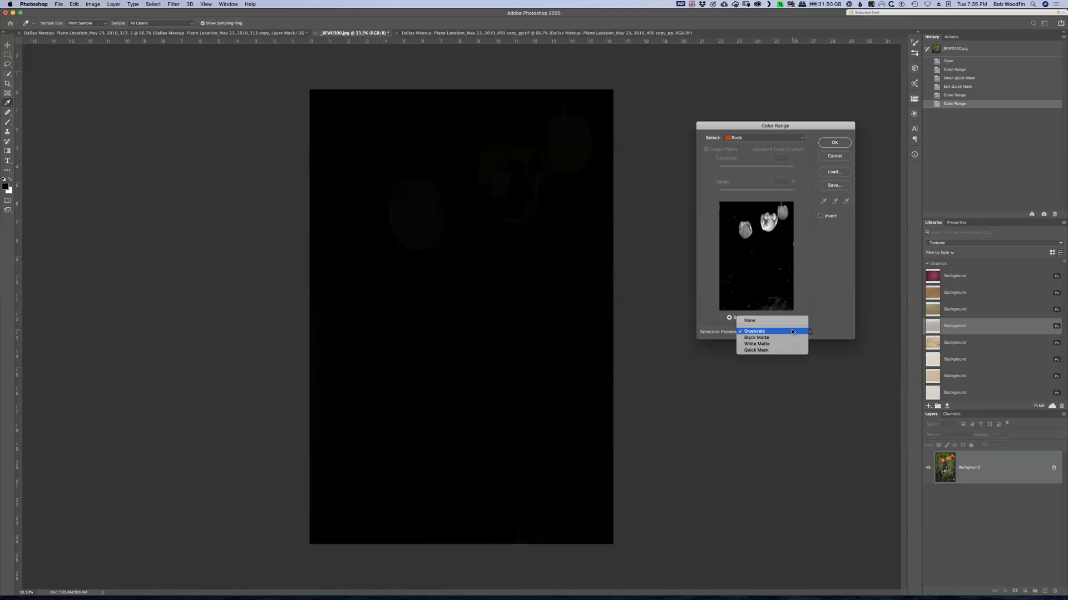
click(789, 338)
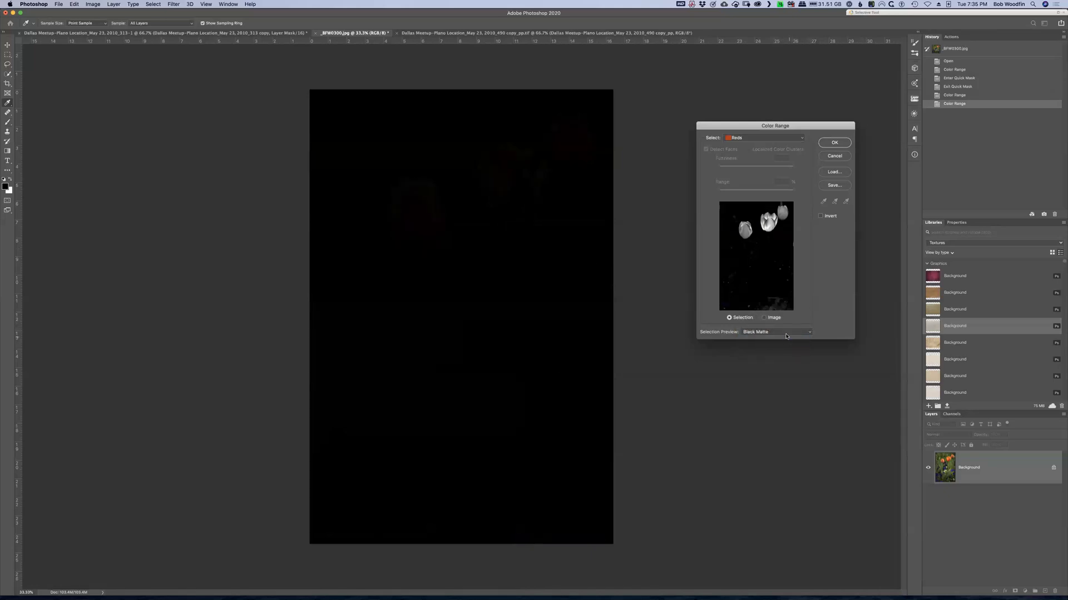
click(798, 334)
click(798, 334)
click(797, 334)
click(794, 325)
click(830, 143)
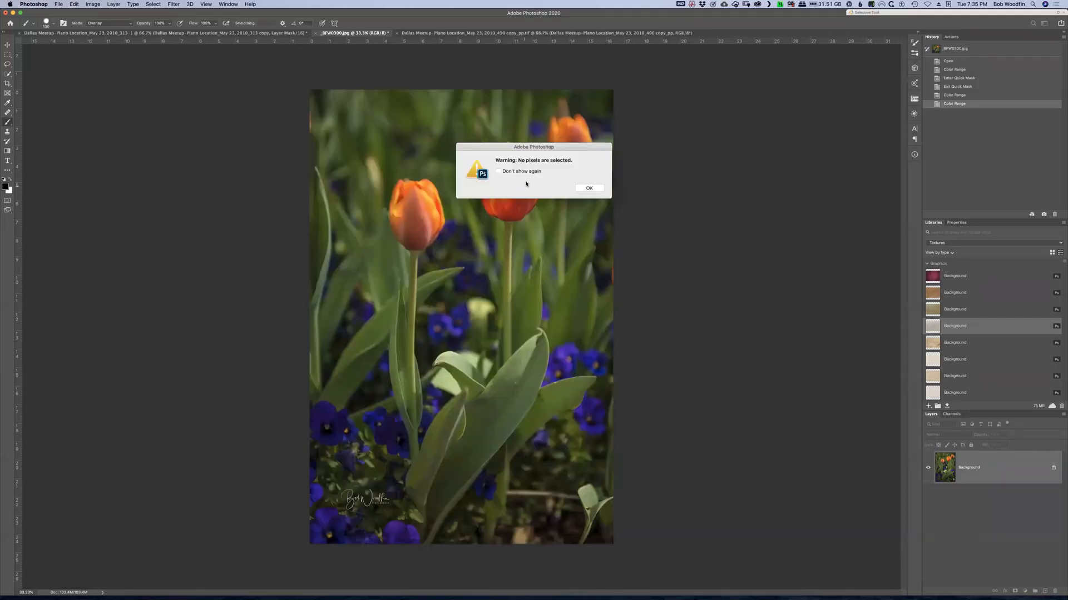
click(590, 189)
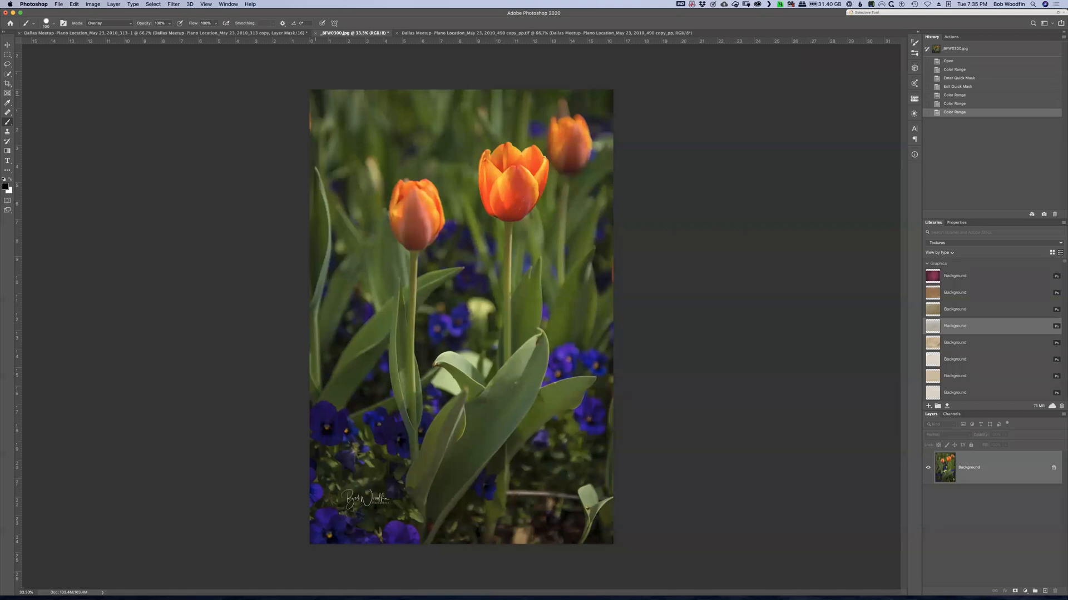
Step: Close _BFW0300.jpg without saving and reopen it in Adobe Photoshop 2020 from the Color Range folder in Finder
click(314, 33)
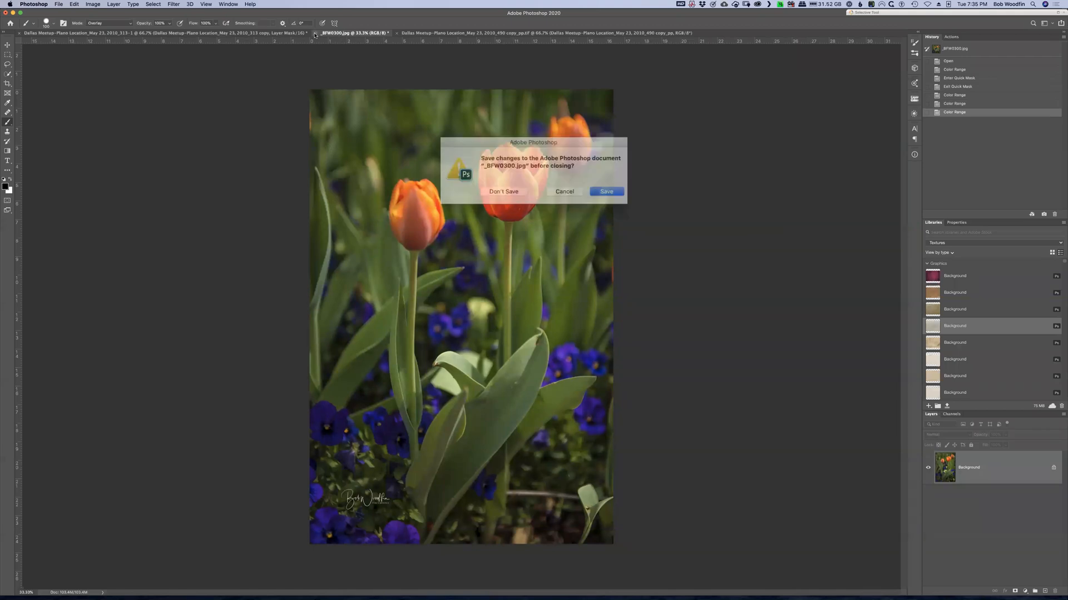
click(502, 188)
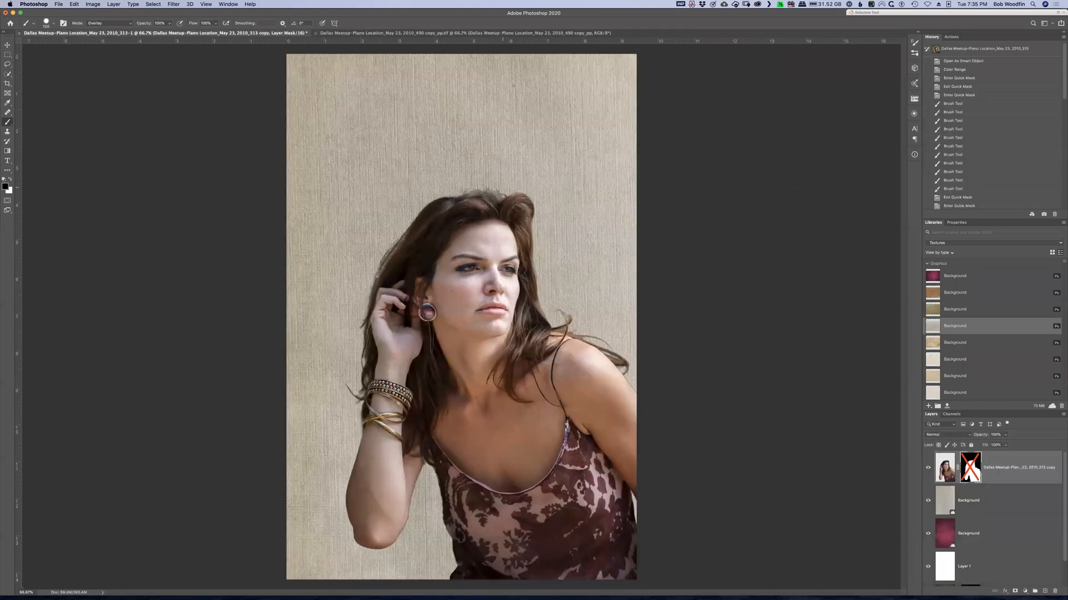
click(58, 4)
click(214, 108)
key(super+Tab)
key(super+Tab)
key(super+Tab)
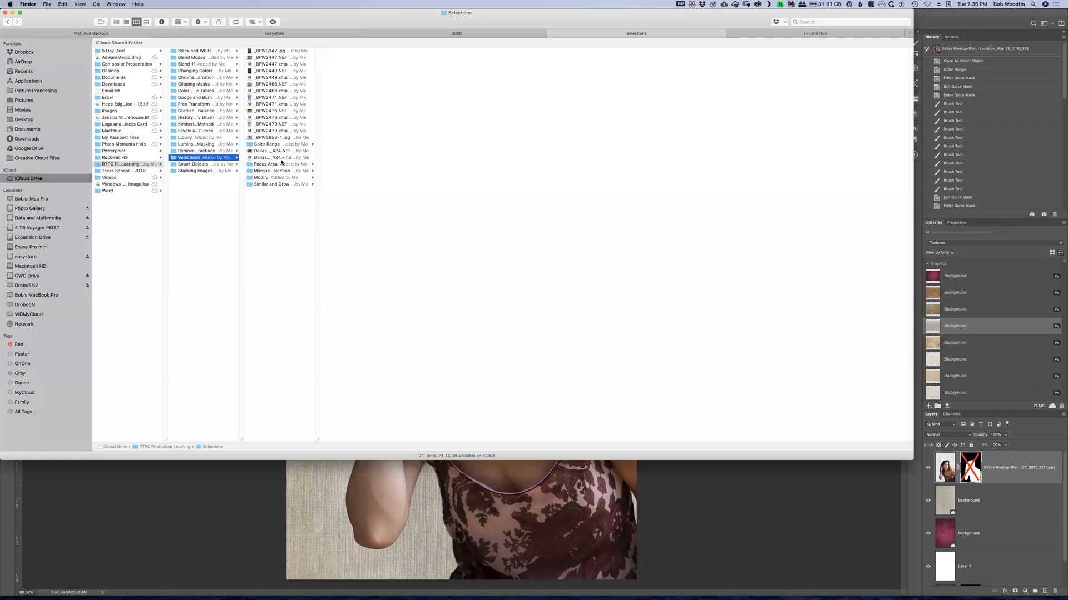
click(263, 144)
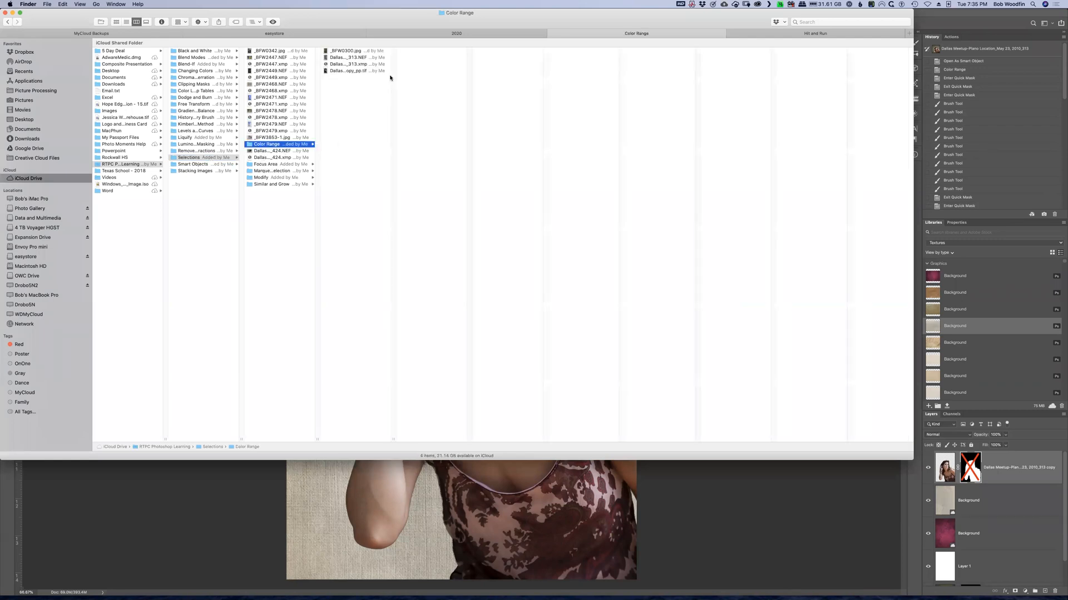
click(338, 51)
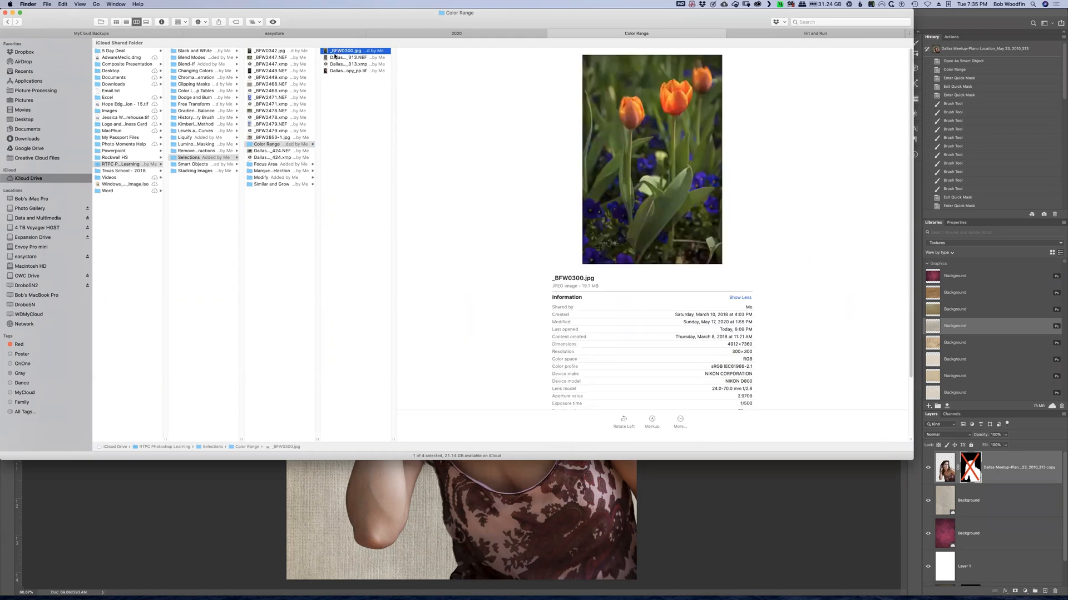
right_click(335, 51)
mouse_move(359, 61)
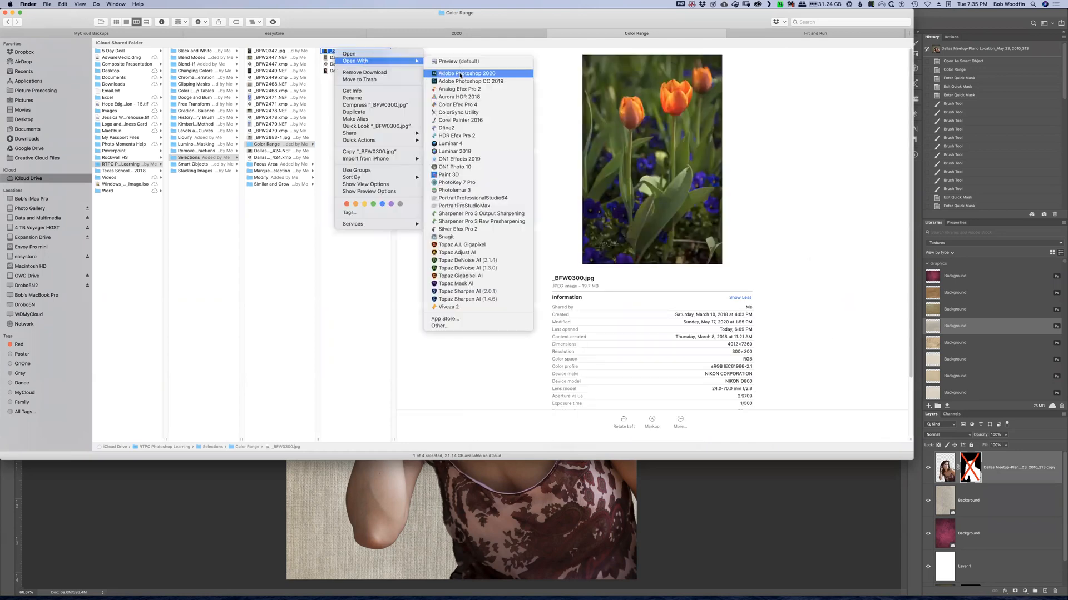
click(460, 74)
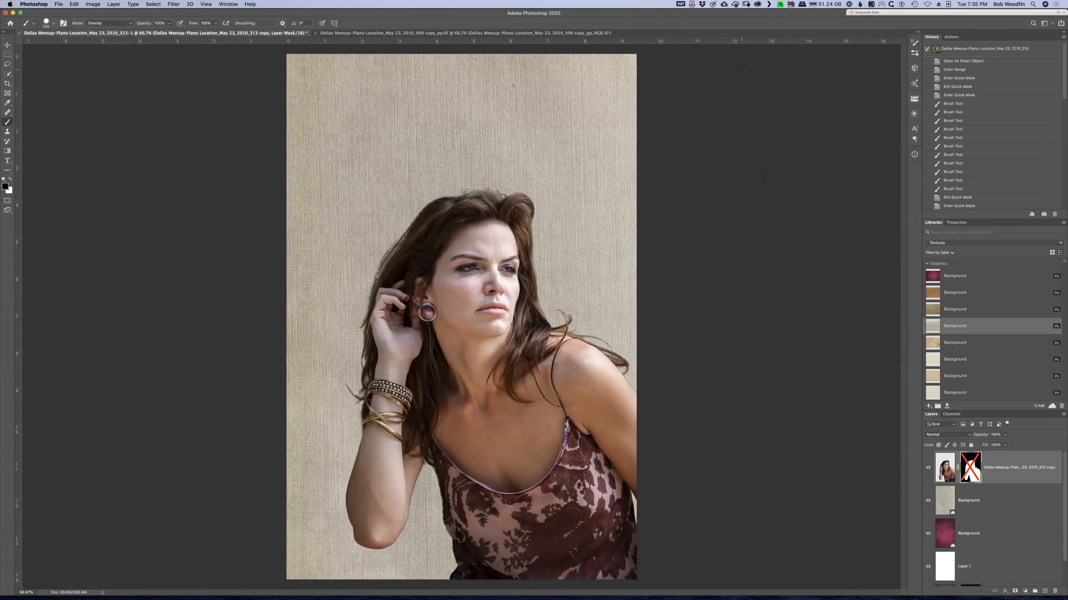
Step: Make a non-inverted Color Range selection of Reds in the freshly opened tulip image and activate the Brush tool
click(157, 6)
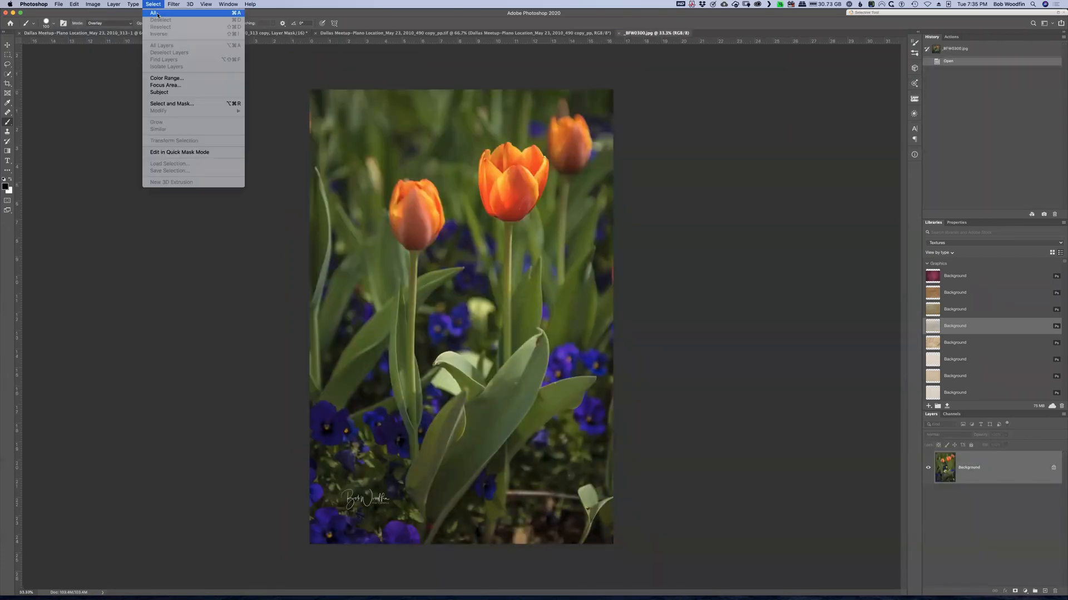
click(186, 88)
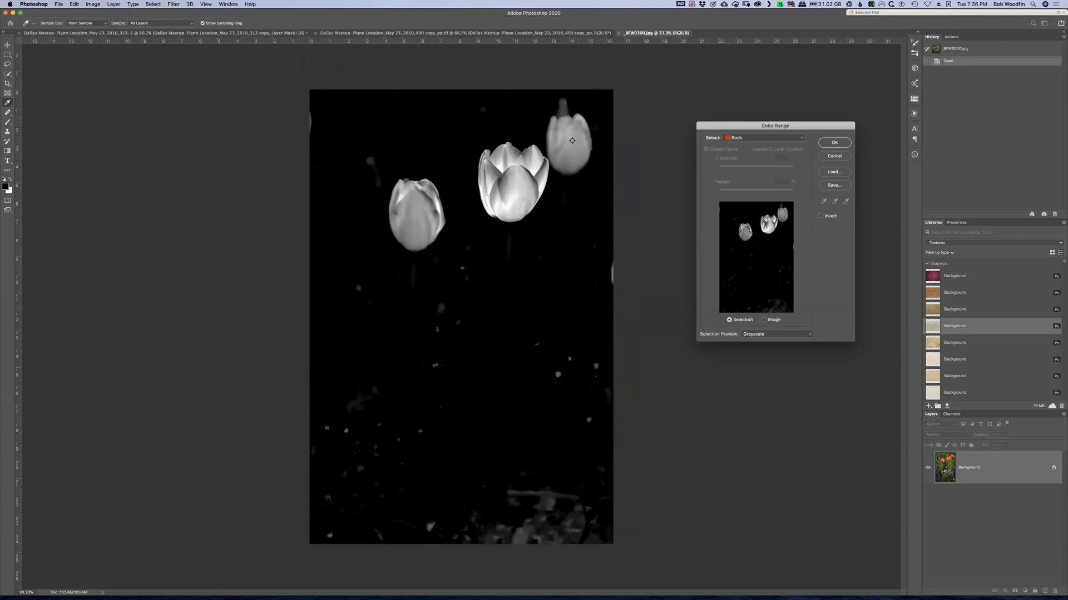
click(835, 143)
key(b)
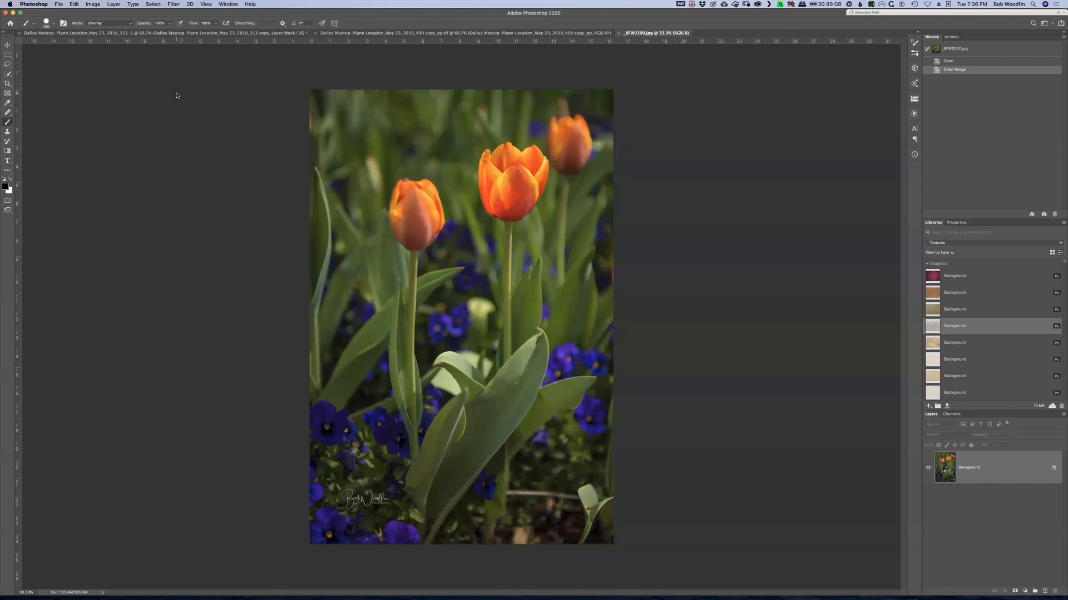
Step: In Quick Mask, paint black in Overlay mode over the blurred tip above the rear tulip, and return to the selection
key(q)
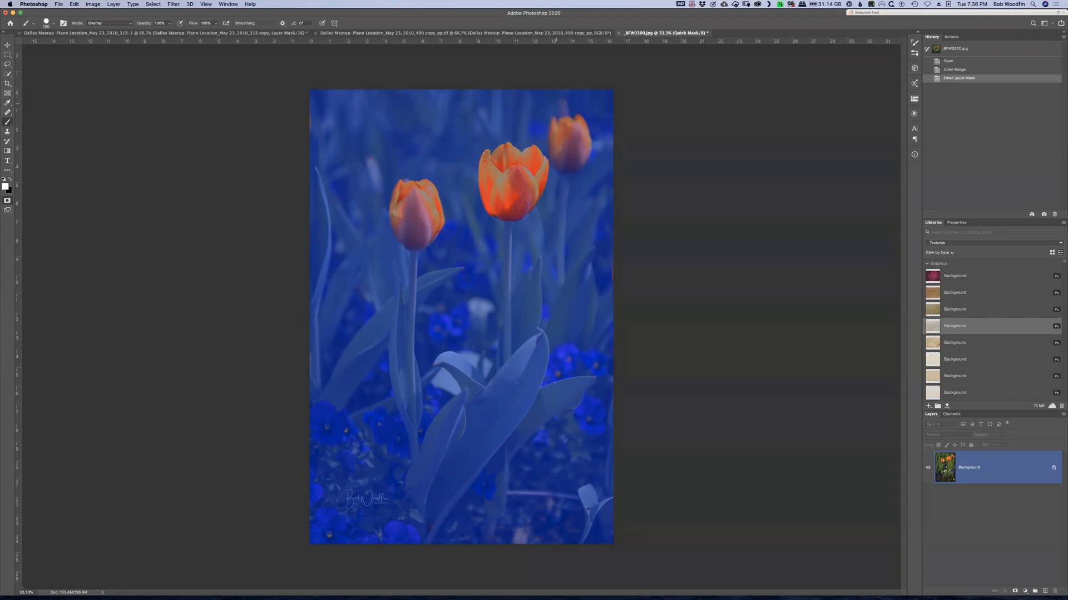
key(x)
drag(561, 112, 561, 97)
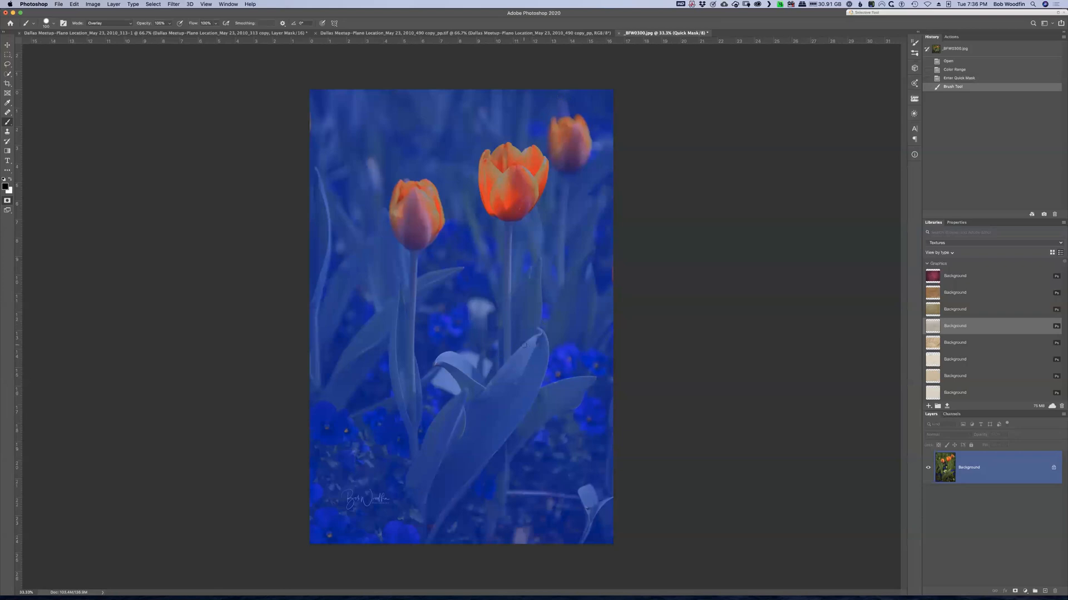
key(q)
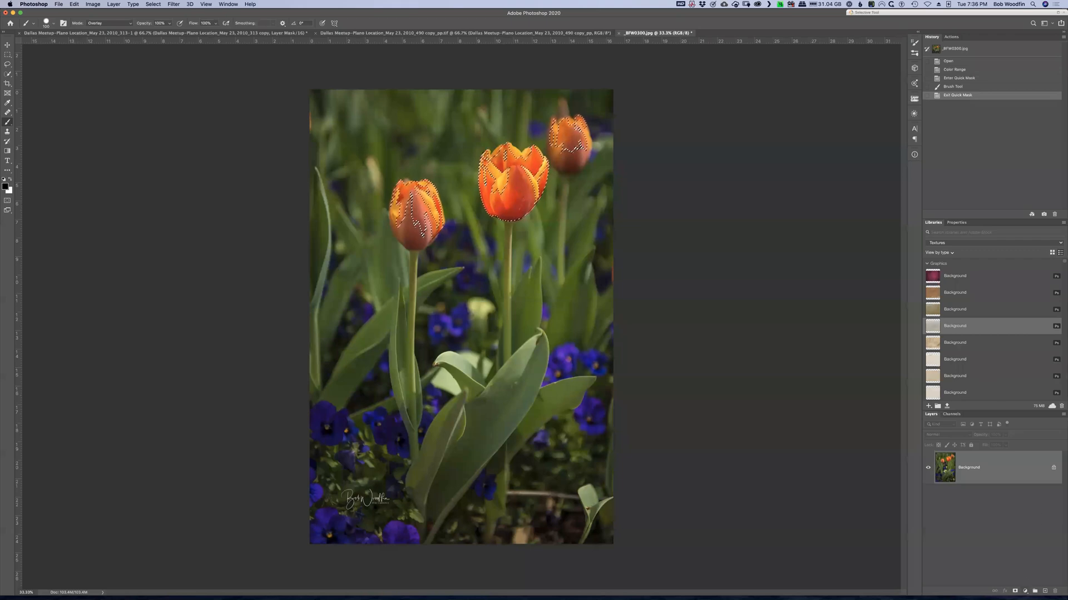
Step: Add a Hue/Saturation adjustment layer from the tulip selection, shift the hue toward pink and set Saturation to +37
click(1025, 591)
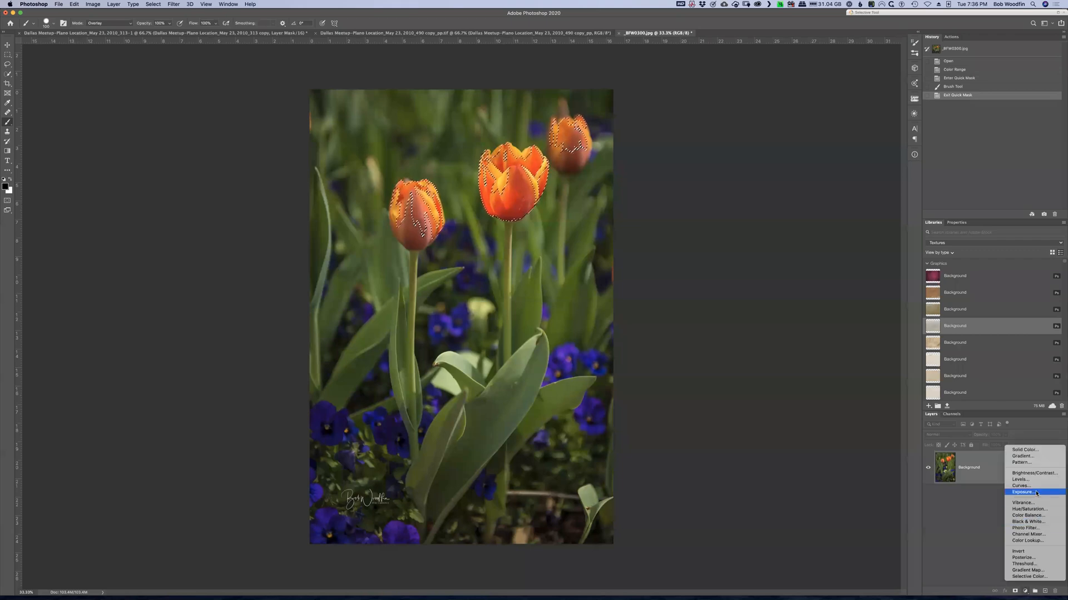
click(1033, 509)
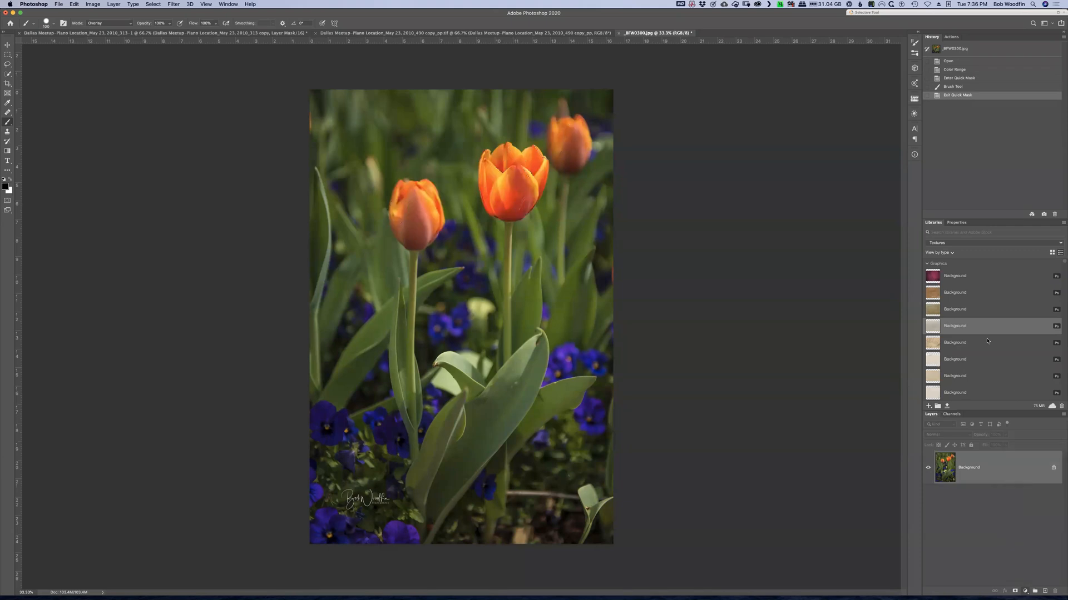
drag(985, 276, 1014, 288)
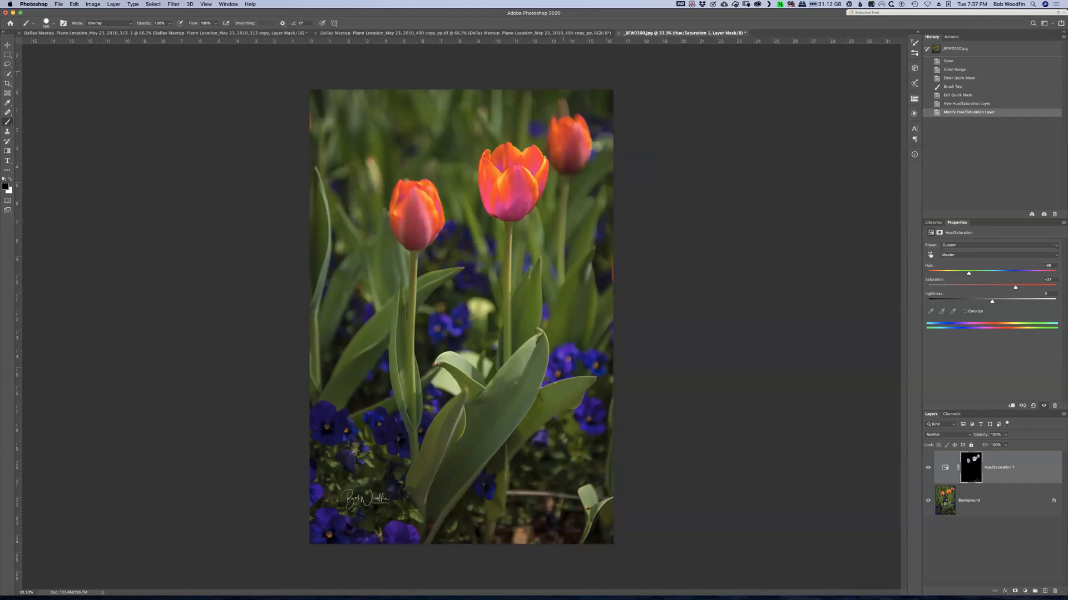
Step: In the close-up portrait document, make a Color Range selection of Highlights with Fuzziness 37% and Range 152
click(398, 34)
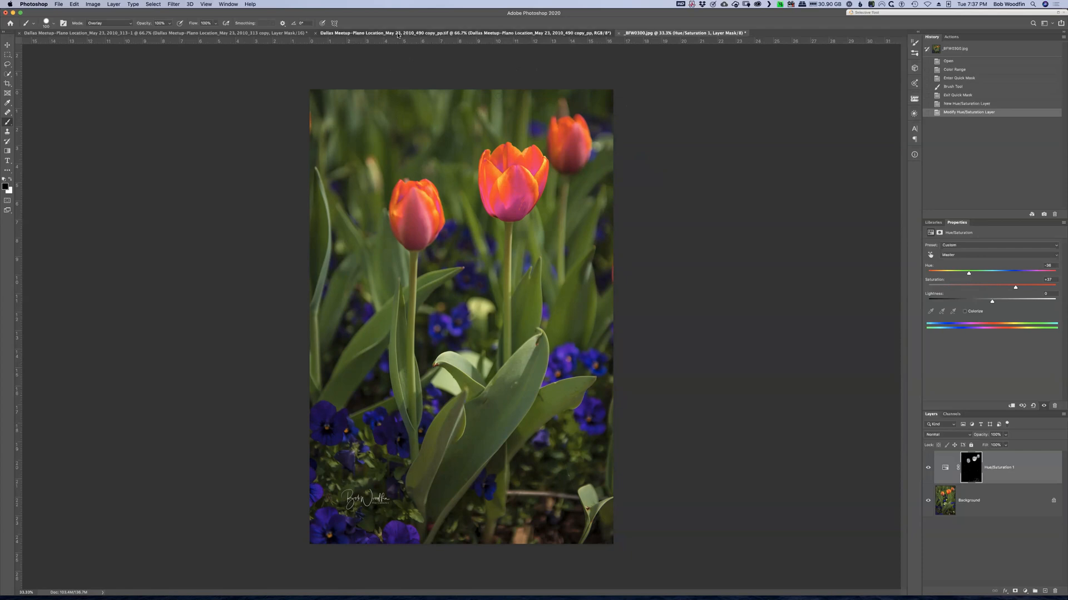
click(676, 34)
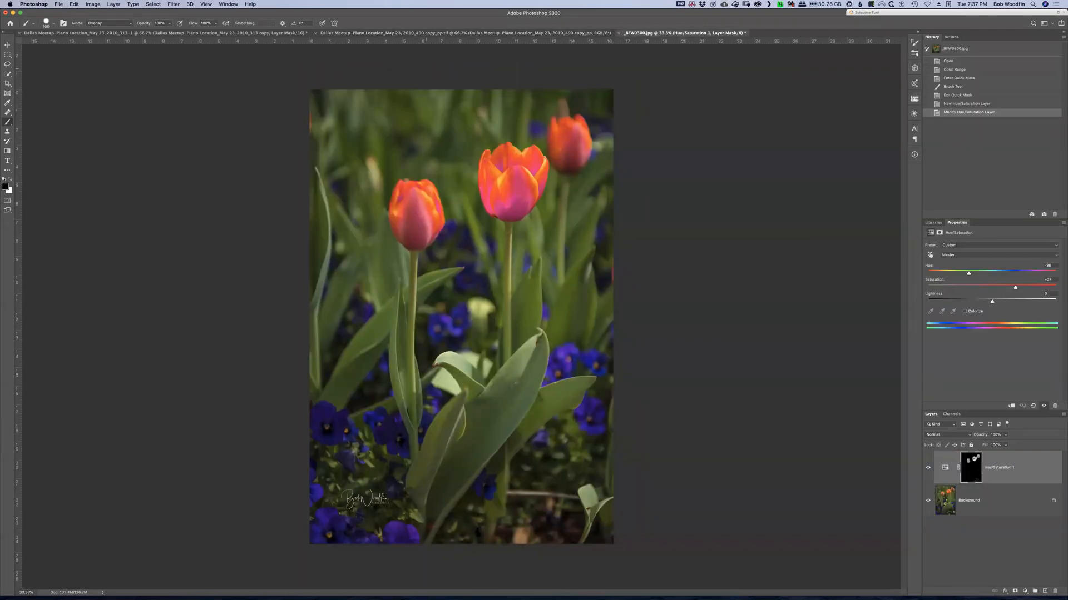
click(421, 34)
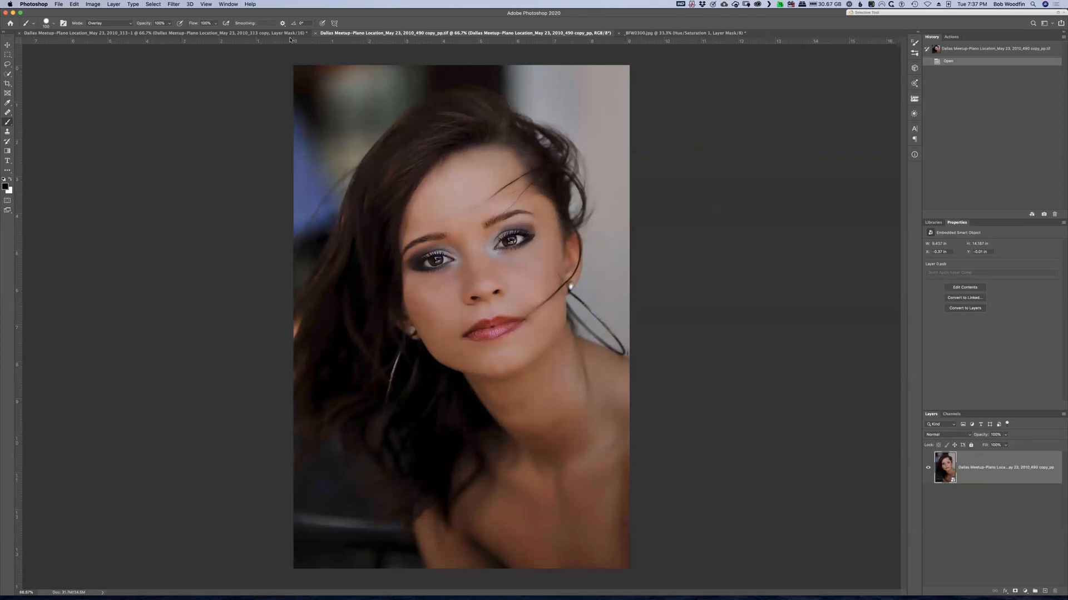
click(153, 4)
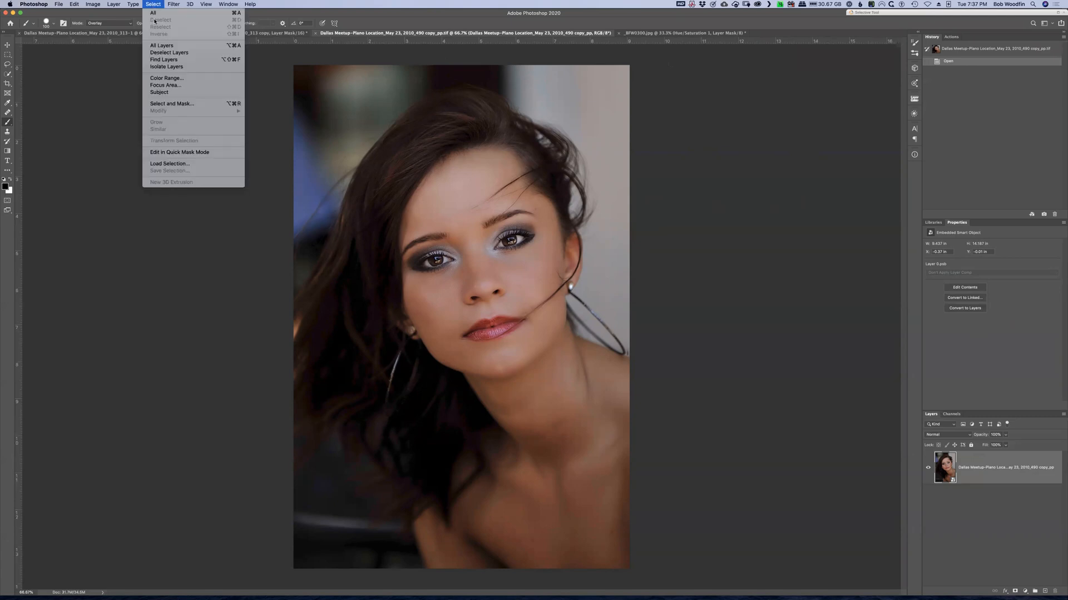
click(187, 79)
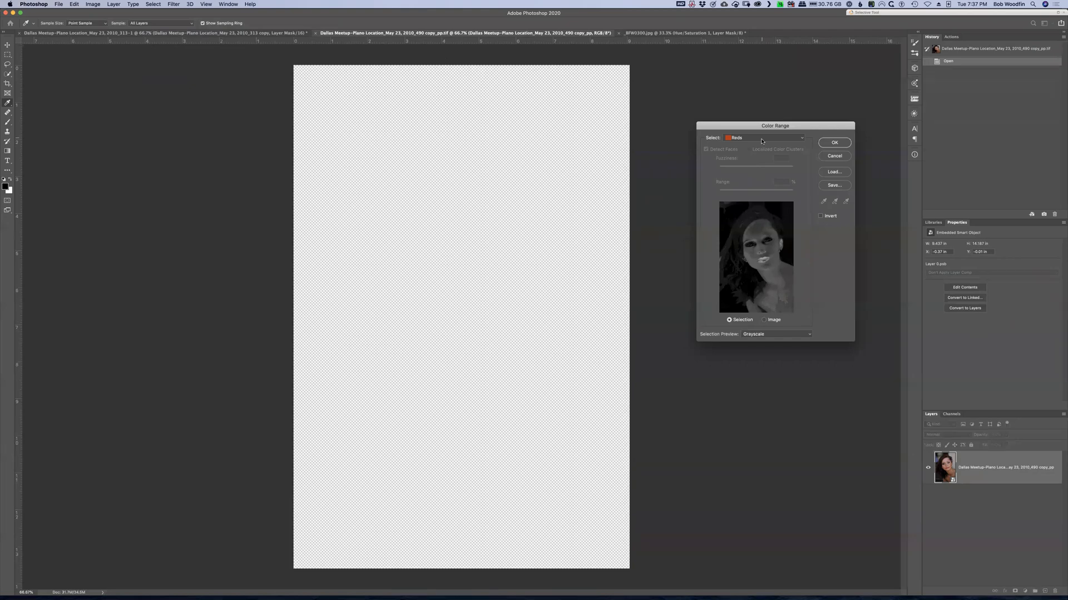
click(757, 139)
click(764, 188)
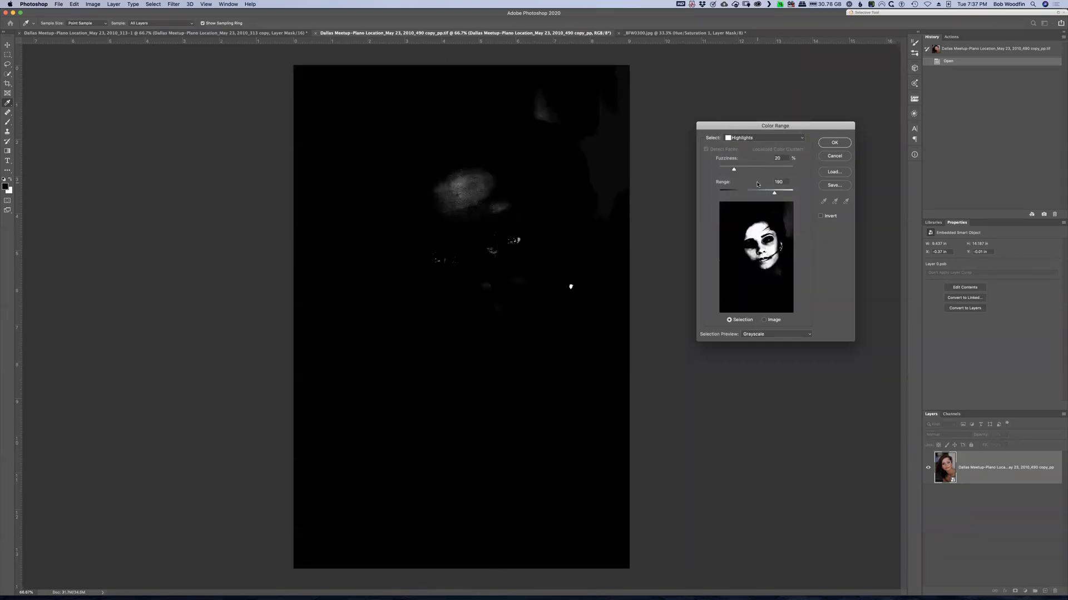
drag(774, 194, 765, 195)
drag(764, 194, 747, 171)
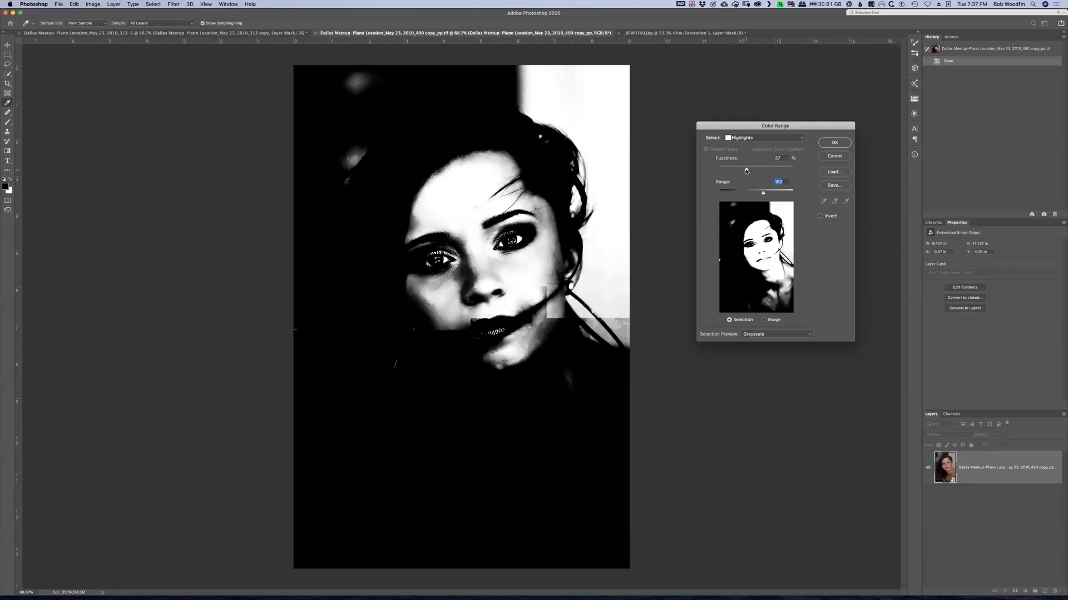
drag(746, 171, 746, 171)
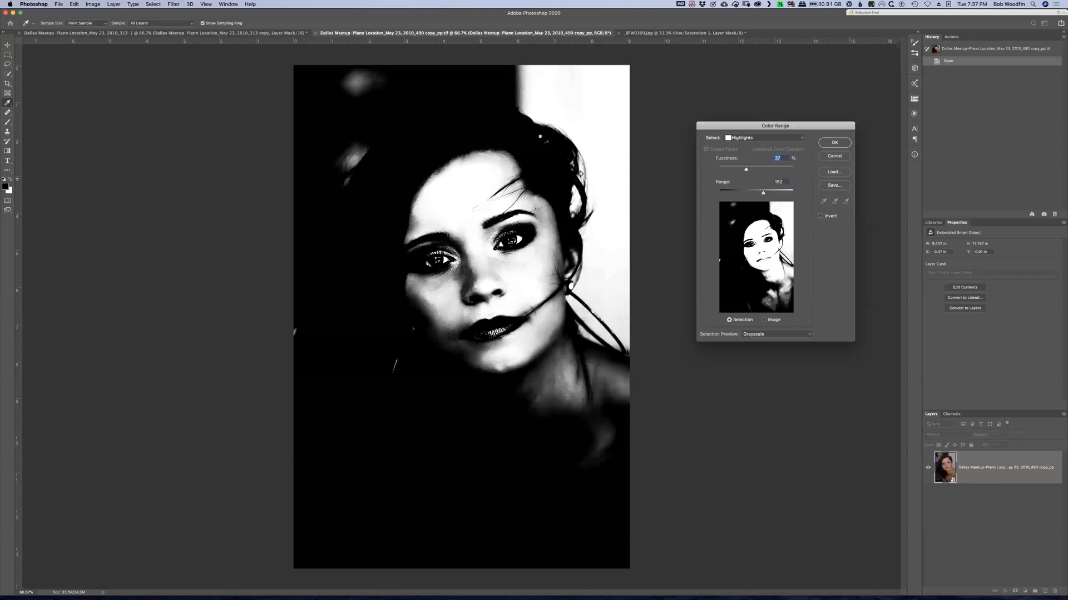
click(835, 143)
Step: In Quick Mask, paint black in Overlay mode with an enlarged brush over the wall beside the woman's head, and return to the selection
key(b)
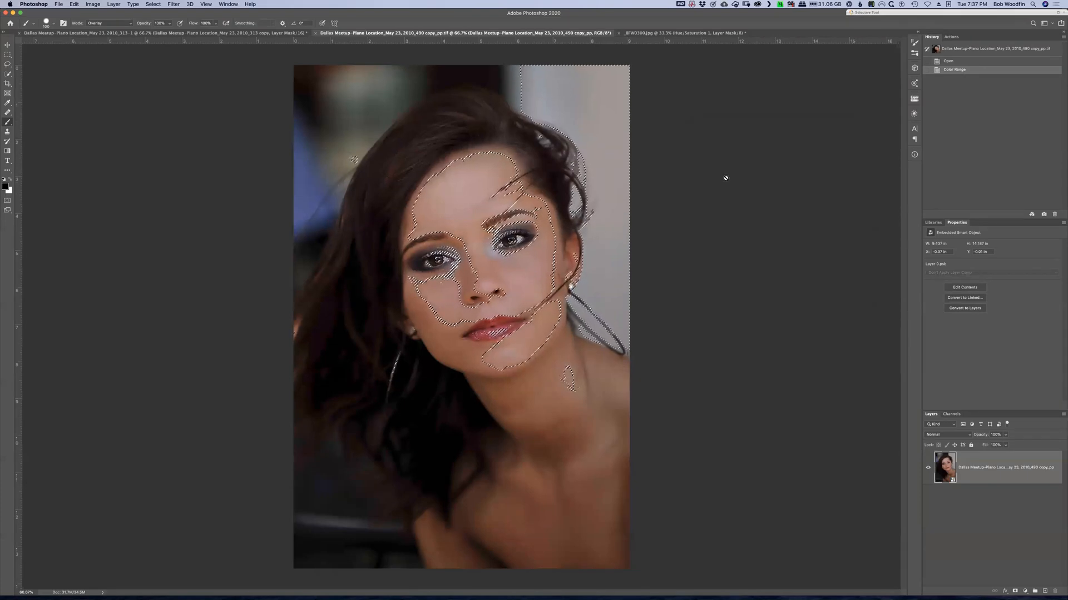
key(q)
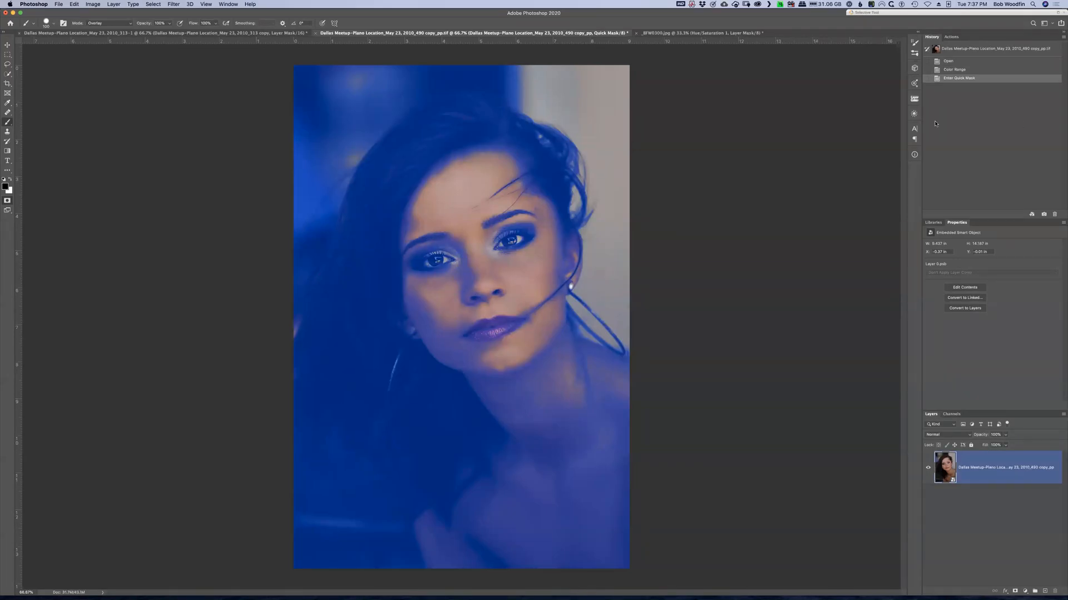
mouse_move(512, 69)
mouse_down()
mouse_move(579, 75)
mouse_move(554, 93)
mouse_up()
key(bracketright)
key(bracketright)
key(bracketright)
key(bracketright)
key(bracketright)
key(bracketright)
mouse_move(628, 89)
mouse_down()
mouse_move(593, 103)
mouse_move(608, 162)
mouse_up()
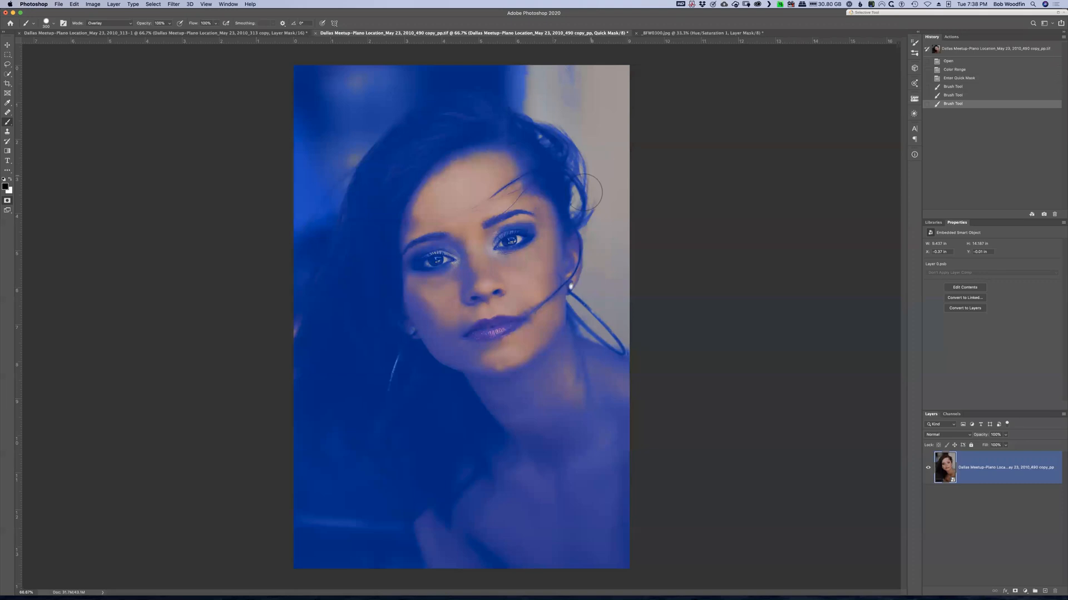
mouse_move(587, 76)
mouse_down()
mouse_move(548, 57)
mouse_move(574, 69)
mouse_up()
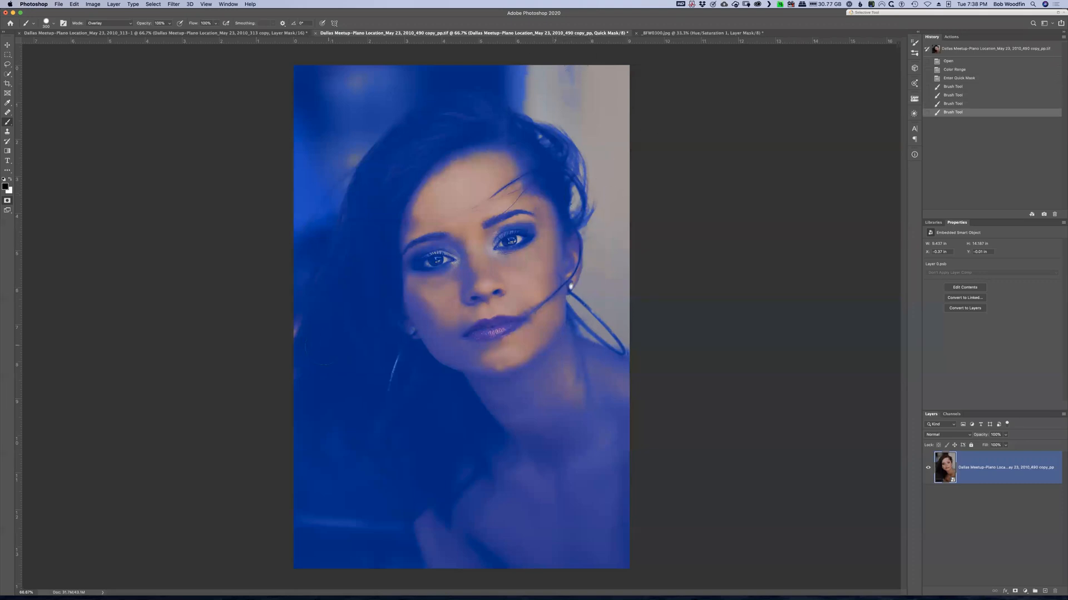
key(q)
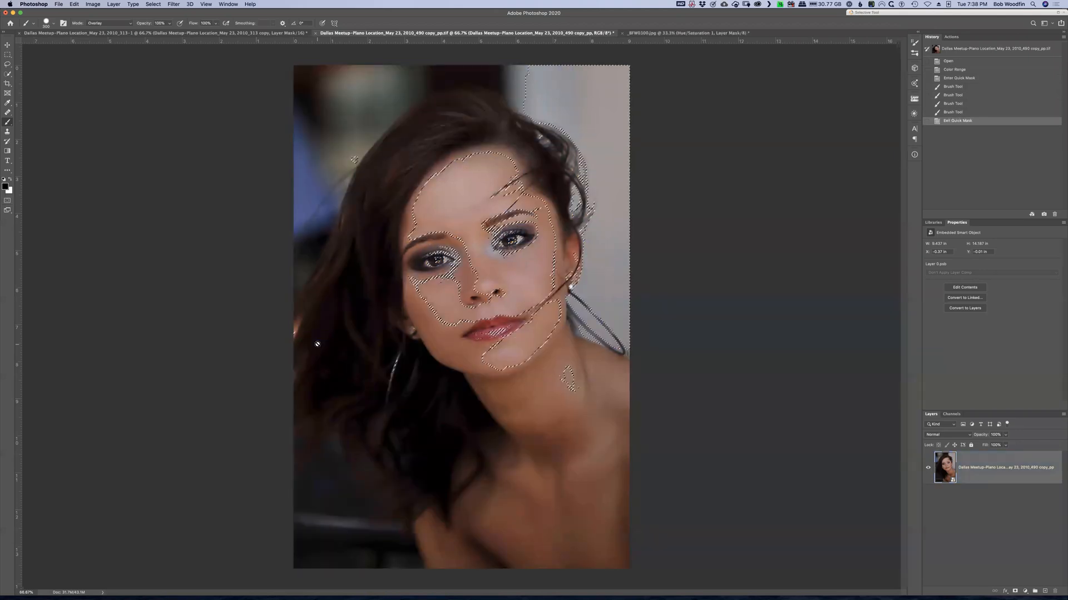
Step: Subtract the bright wall area beside the woman's hair from the selection with the Lasso tool, including the leftover upper corner
key(l)
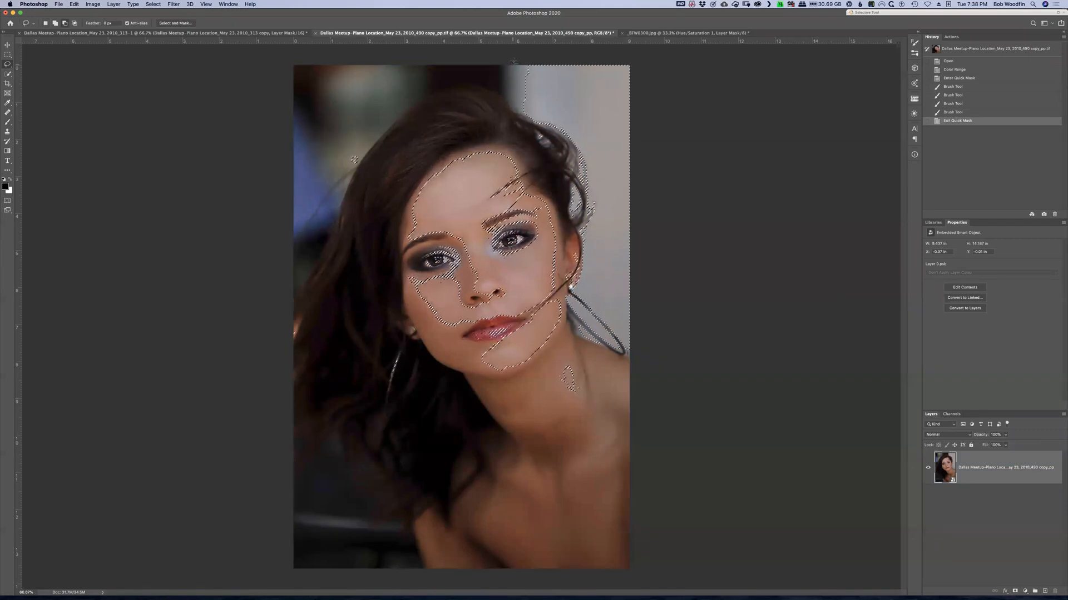
drag(512, 61, 561, 207)
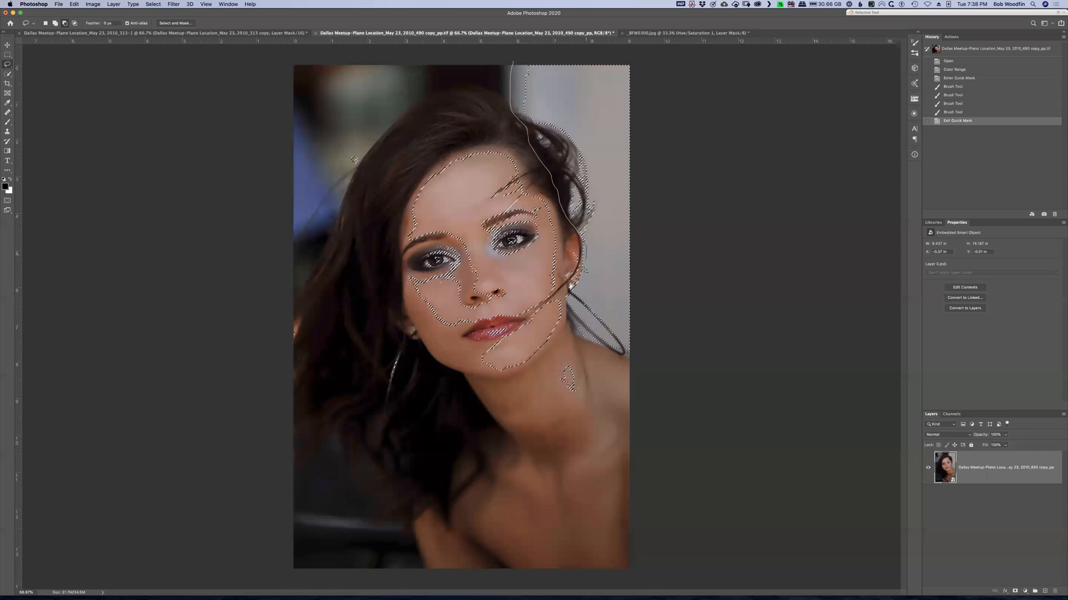
mouse_move(671, 337)
mouse_down()
mouse_move(567, 4)
mouse_move(511, 5)
mouse_up()
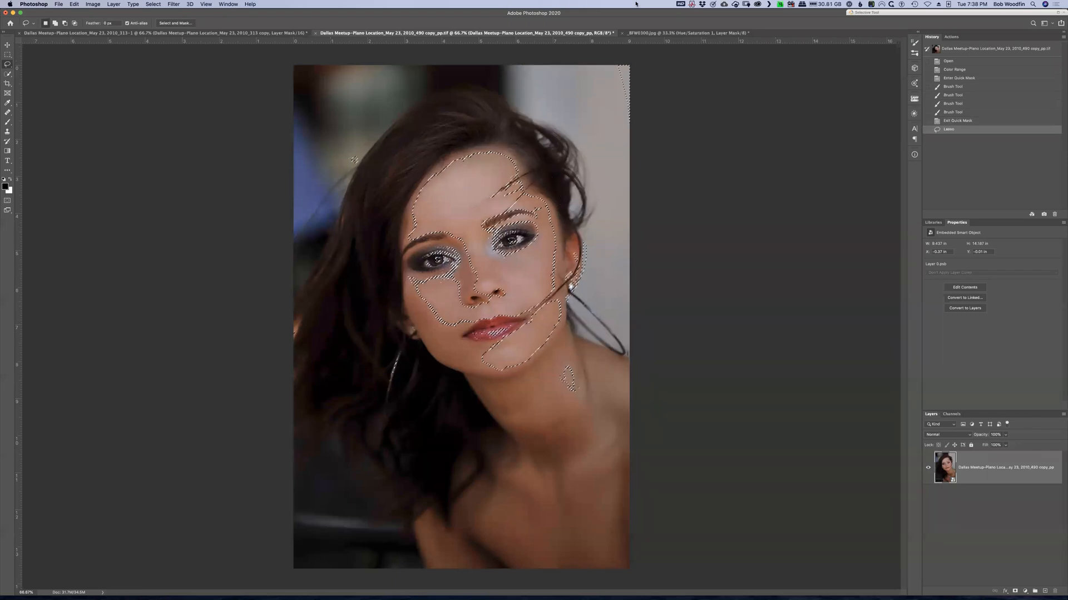
drag(609, 58, 643, 117)
drag(632, 65, 612, 60)
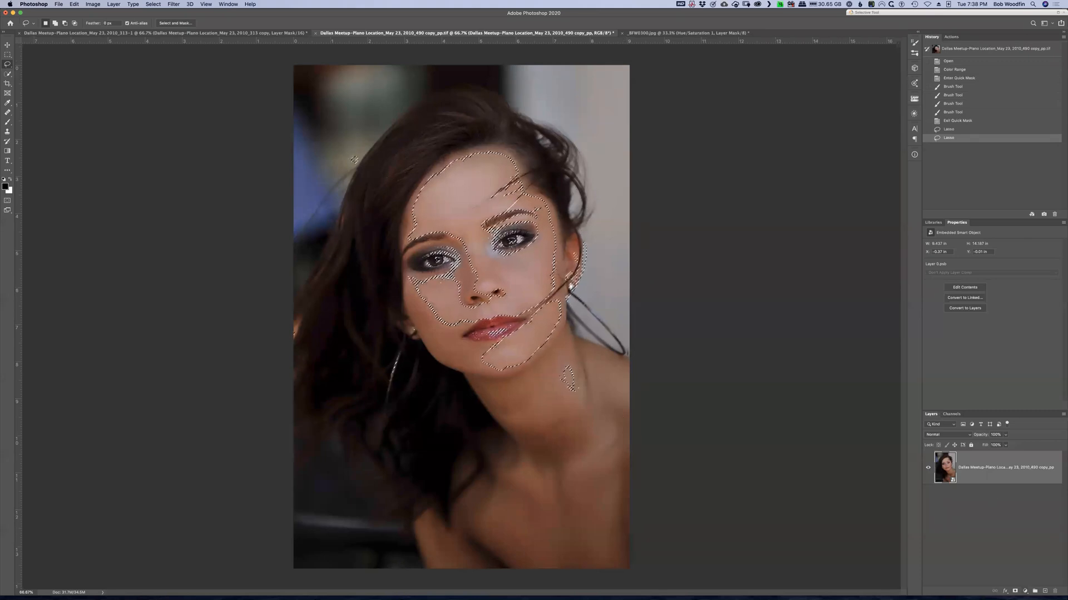
Step: Add a Levels adjustment layer from the face selection and set its white input level to 214
click(1024, 591)
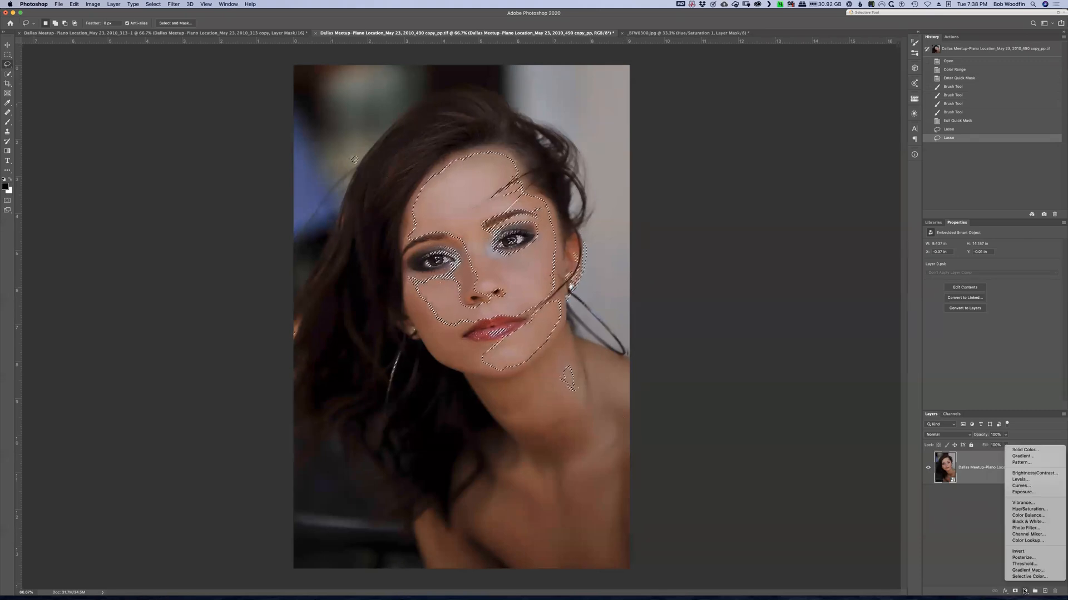
click(1026, 479)
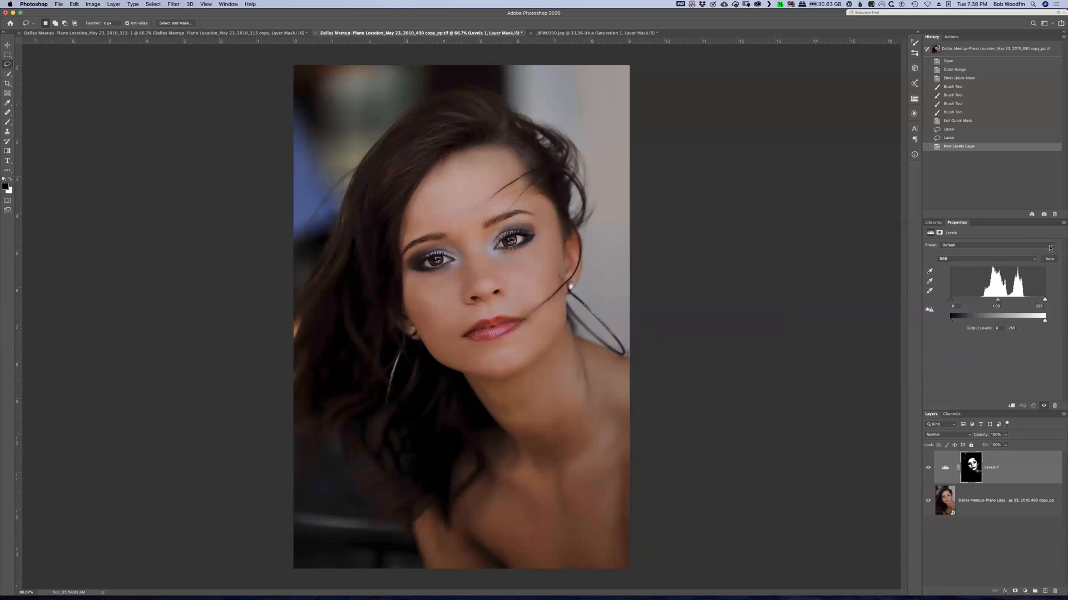
drag(1044, 301, 1029, 303)
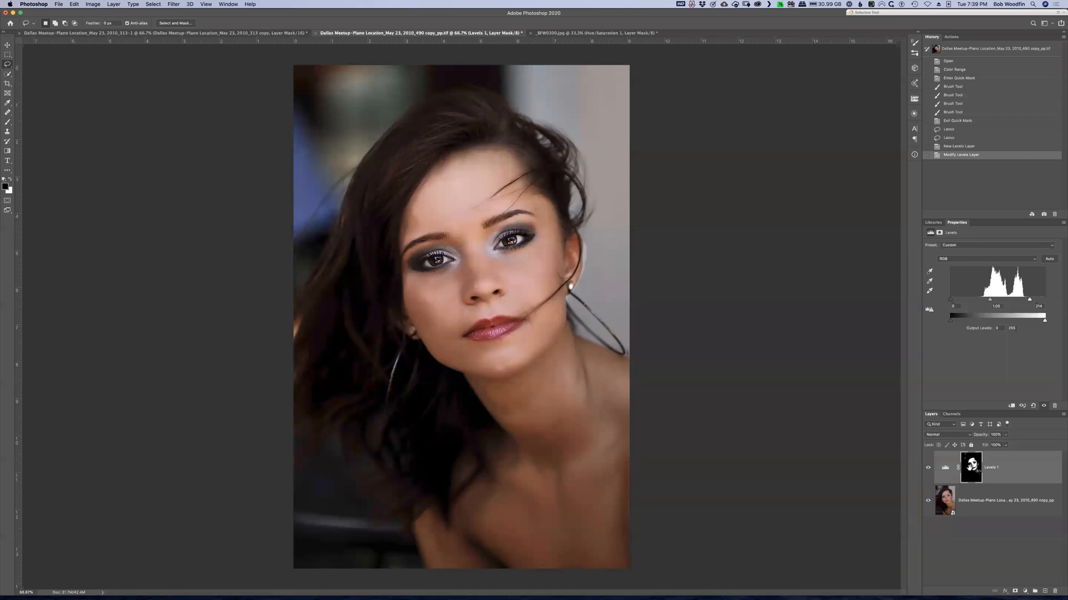
Step: Examine the Levels layer mask on its own, and compare the portrait with the Levels adjustment hidden and shown
alt+click(967, 468)
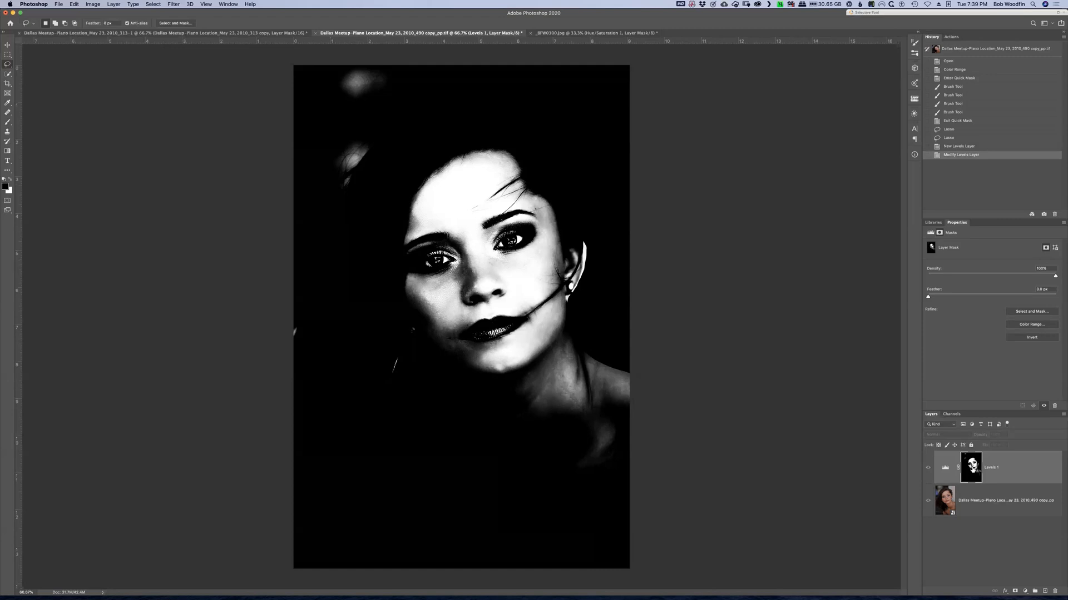
alt+click(971, 474)
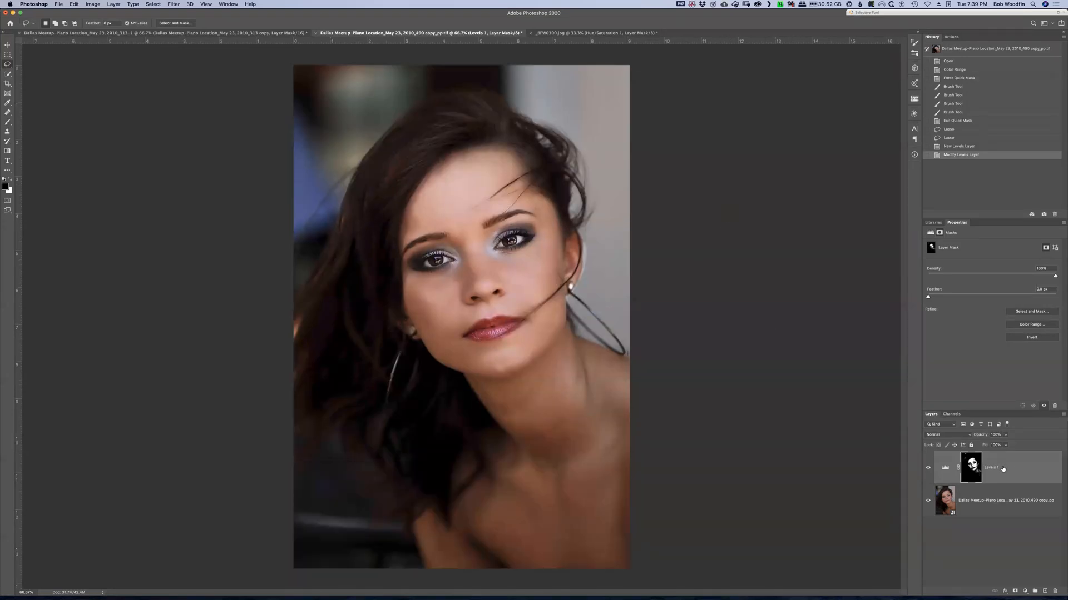
click(927, 468)
click(927, 468)
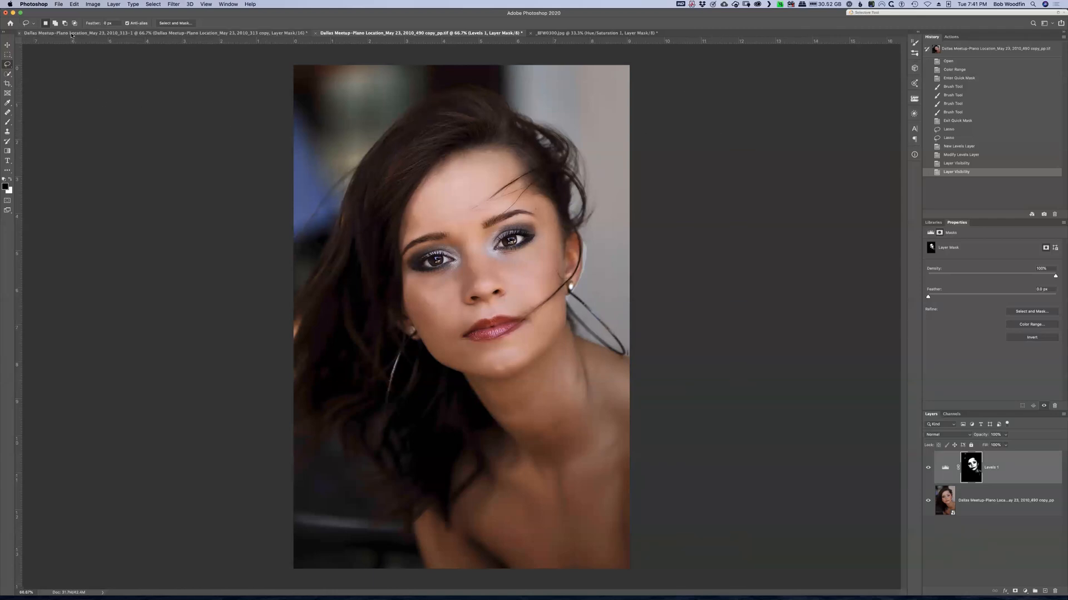
Step: Close all open documents without saving their changes
click(58, 5)
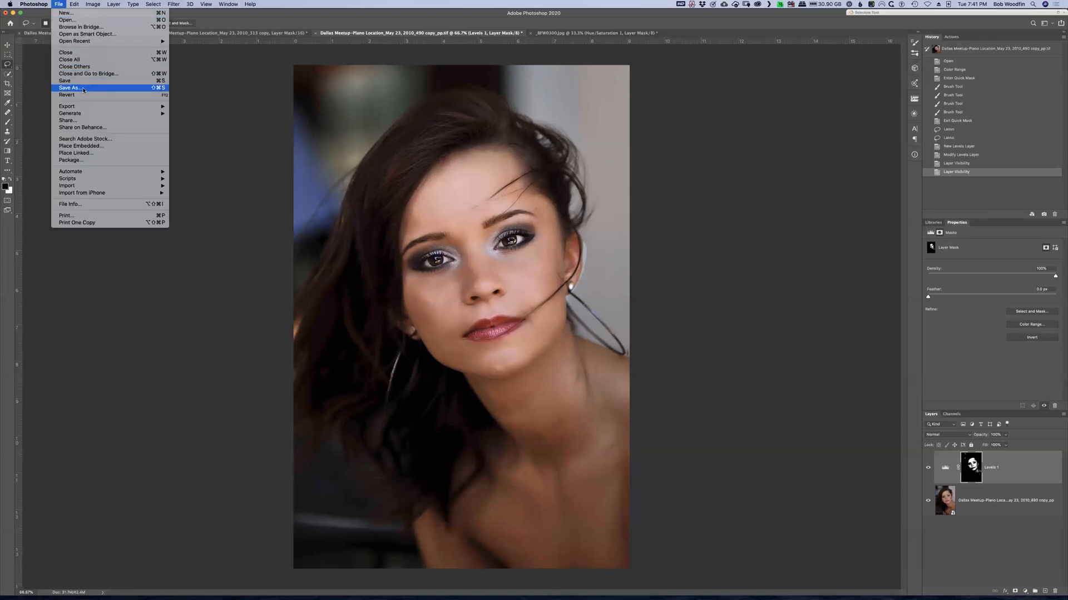
click(69, 59)
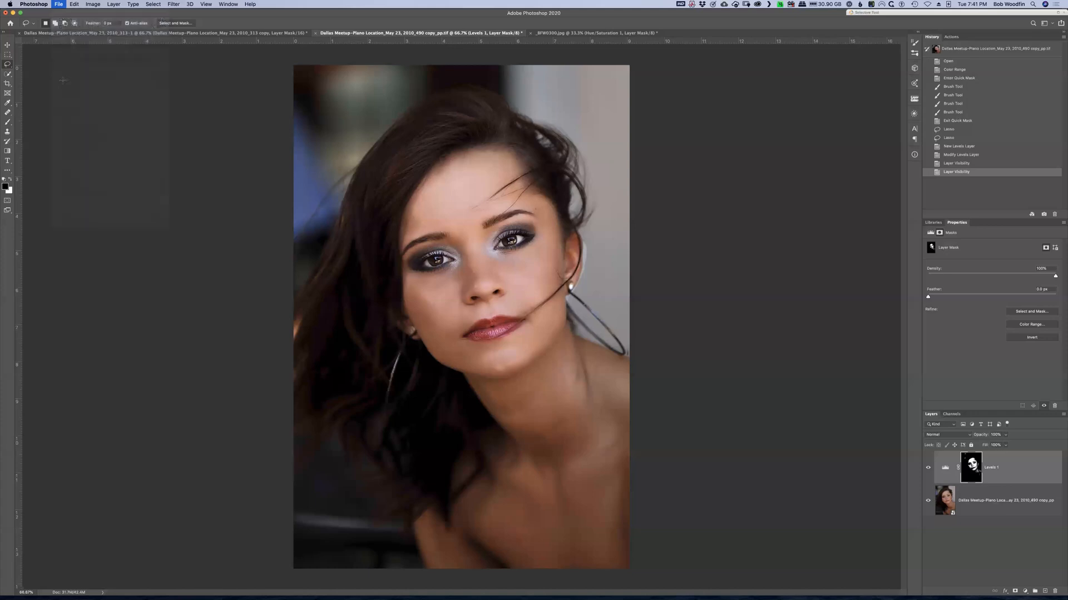
click(490, 177)
click(495, 193)
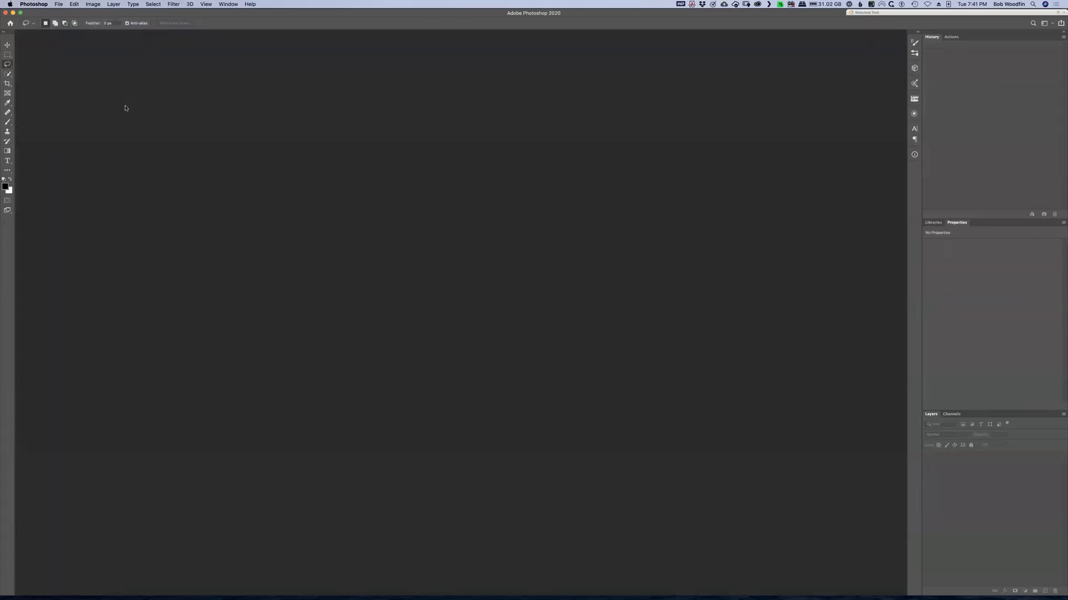
Step: Switch to Finder, select all three files in the Focus Area folder under Selections and open them in Adobe Photoshop 2020
key(super+Tab)
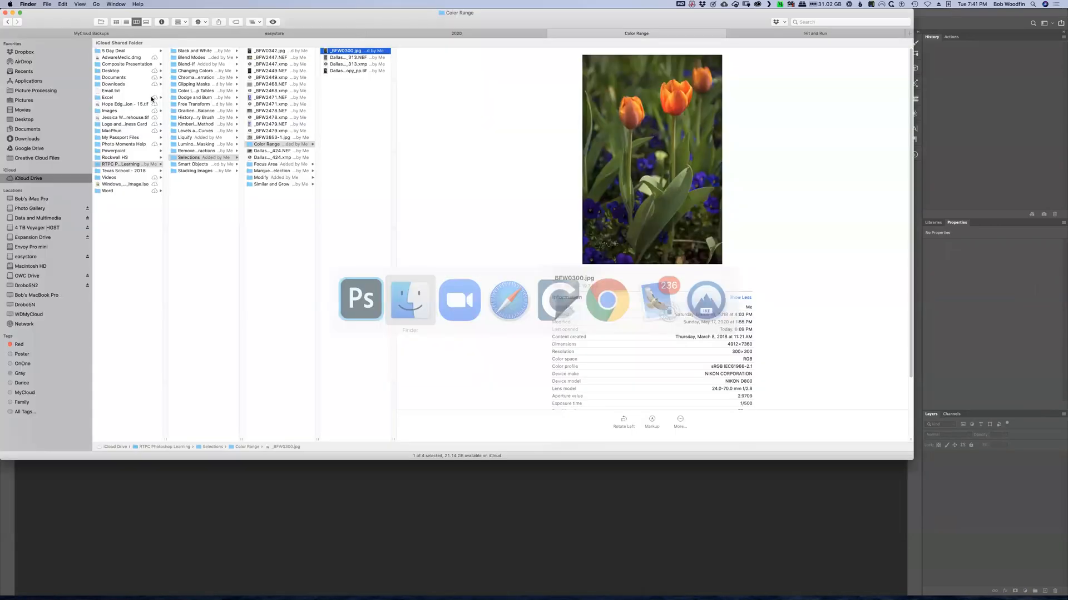
click(266, 164)
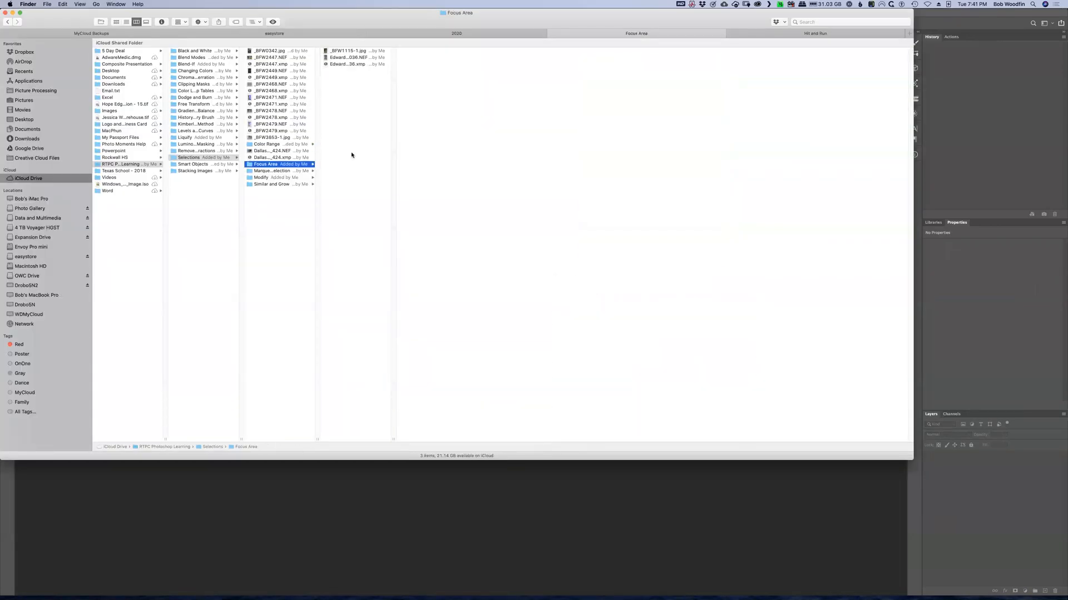
click(337, 51)
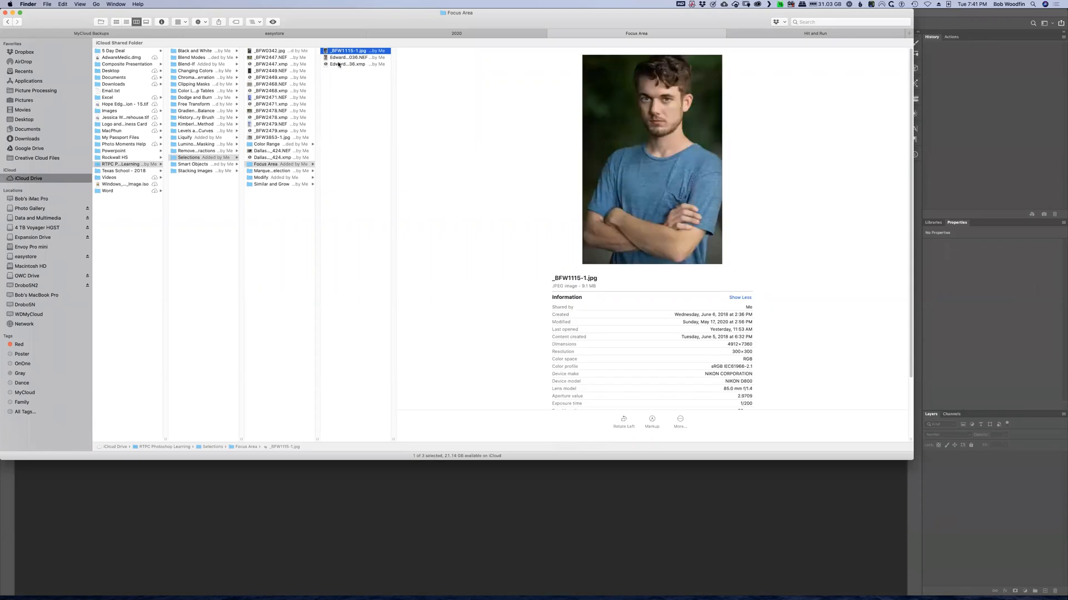
shift+click(338, 63)
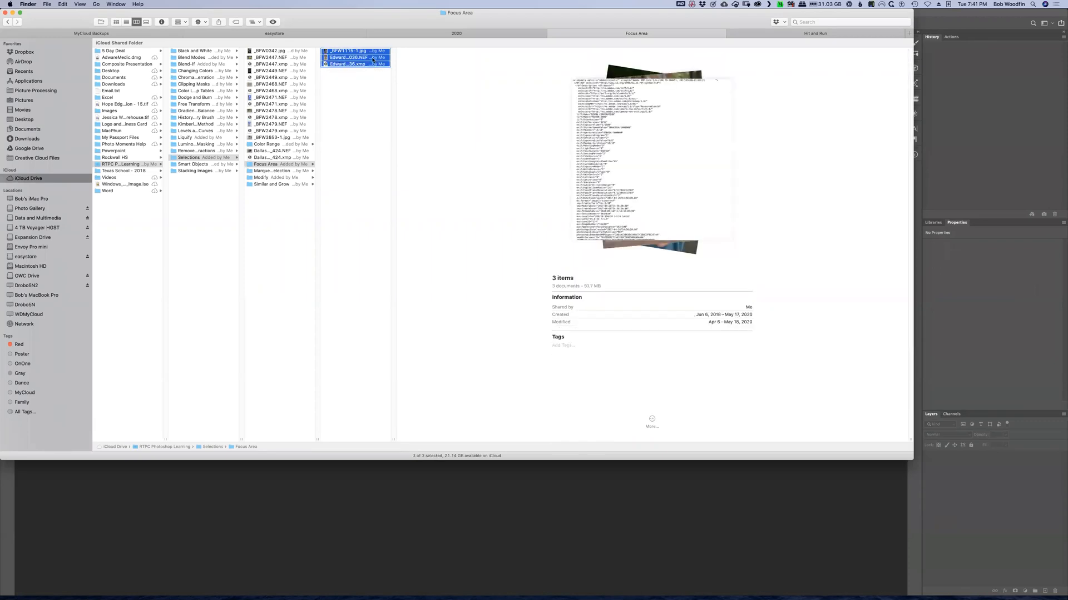
right_click(338, 63)
mouse_move(423, 82)
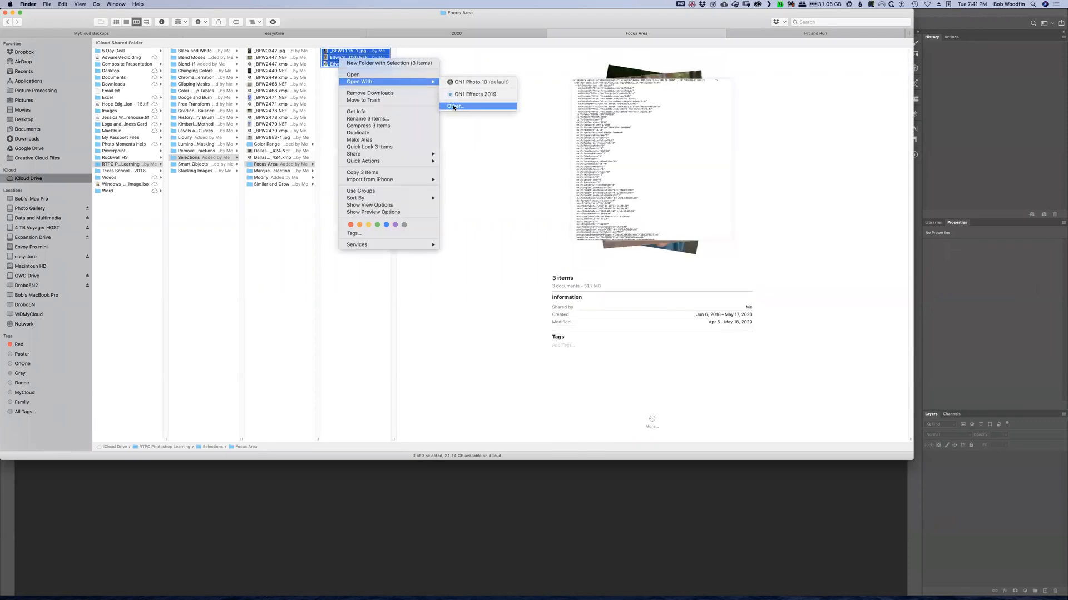
click(328, 58)
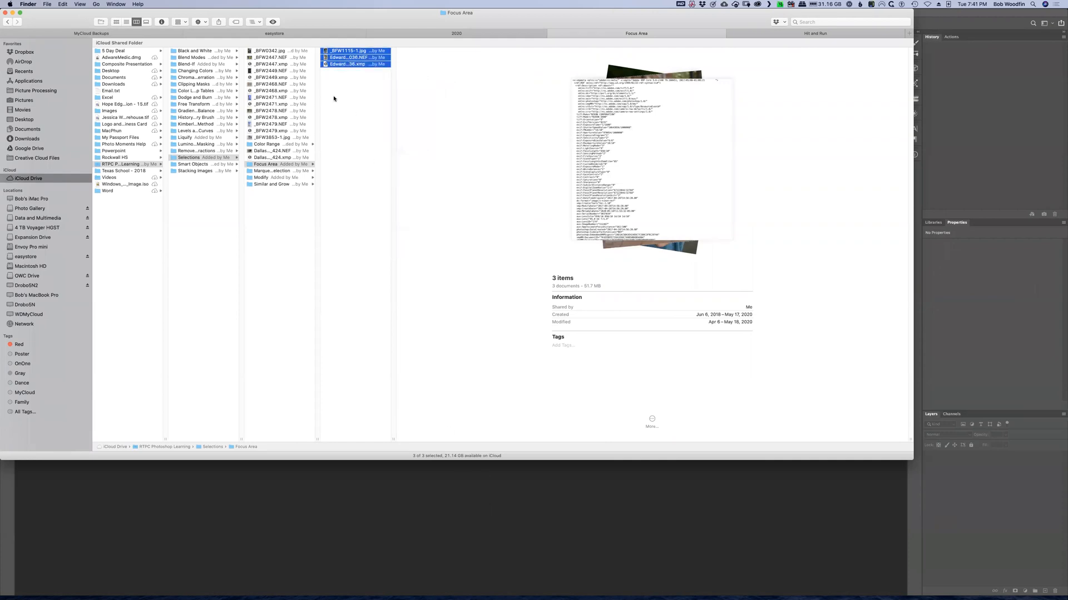
drag(346, 64, 493, 539)
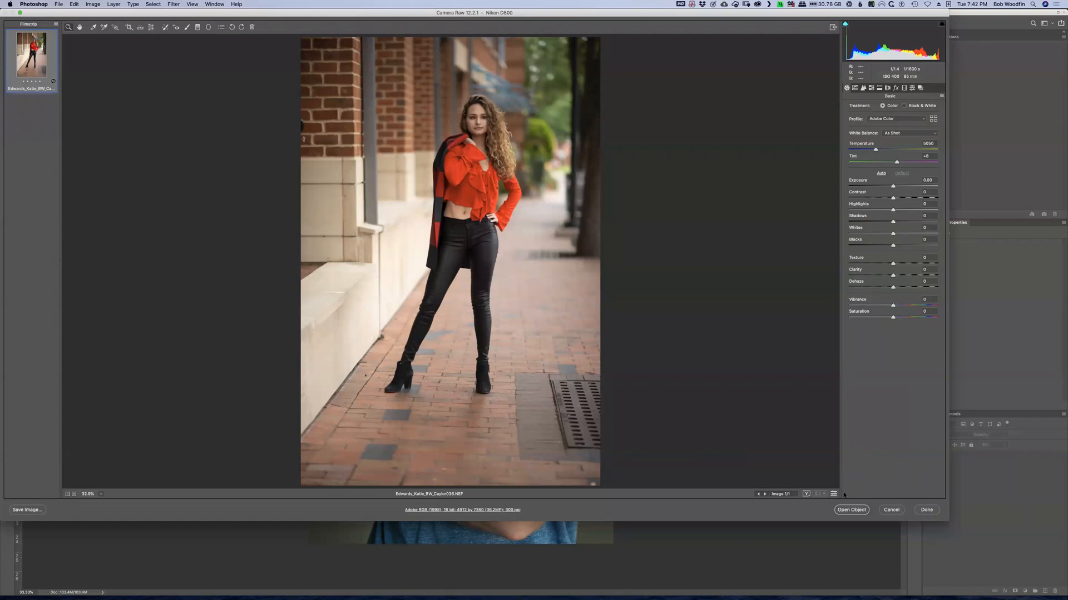
Step: Open the raw photo of the woman in the red blouse from Camera Raw as a smart object and activate the Move tool
click(853, 509)
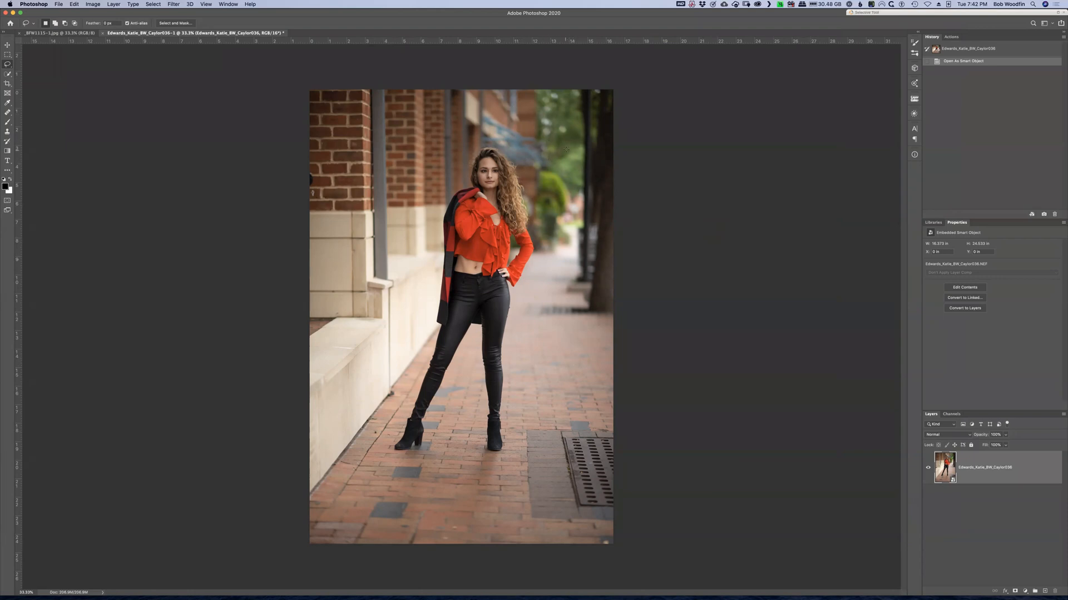
key(v)
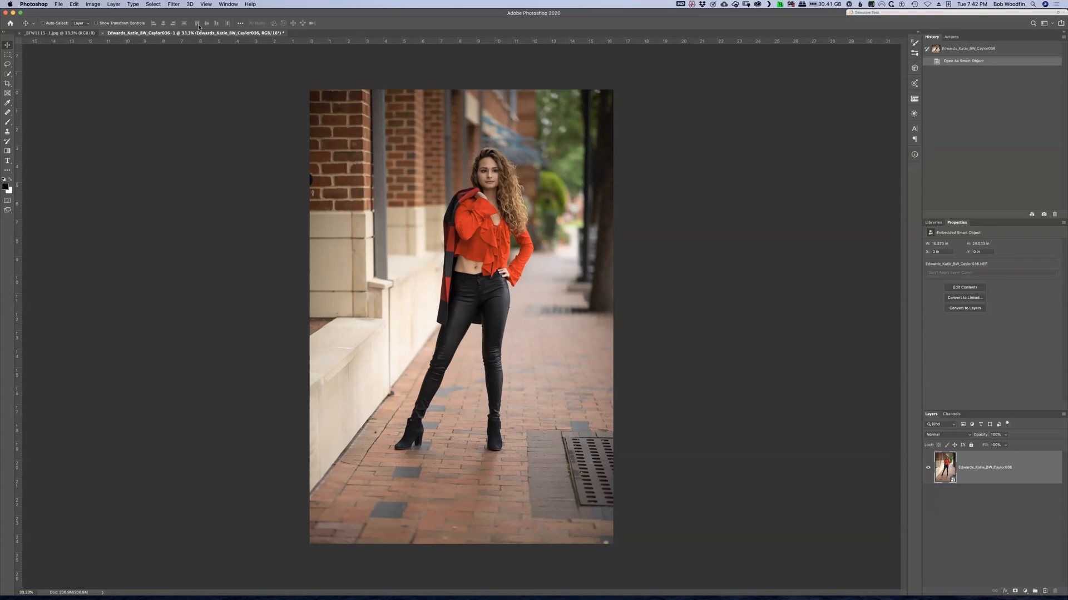
Step: Start a Focus Area selection on the photo of the woman in the red blouse and check the advanced image noise setting
click(172, 5)
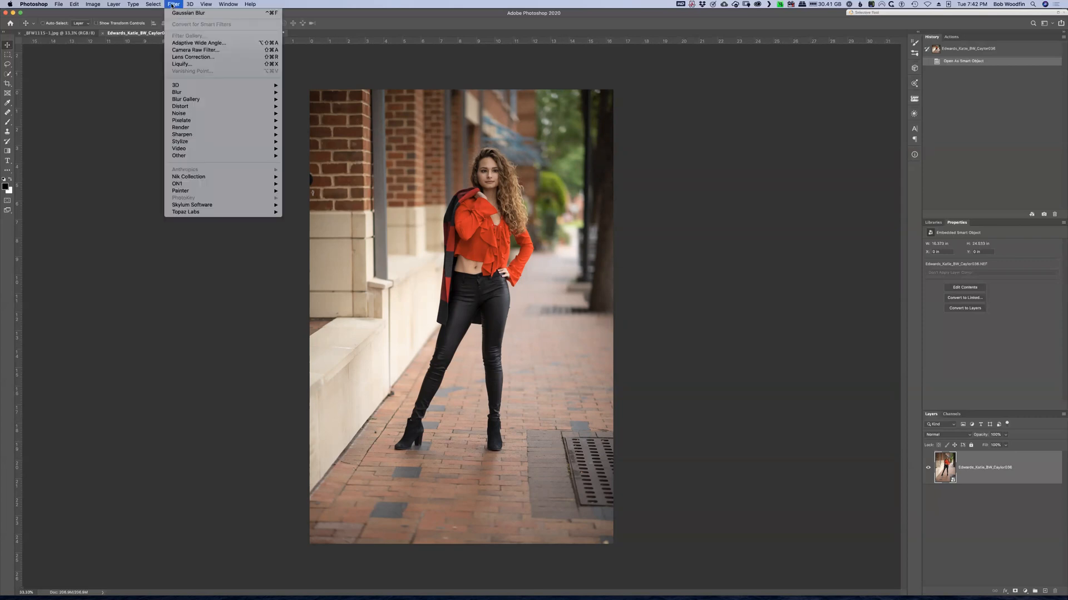
mouse_move(149, 4)
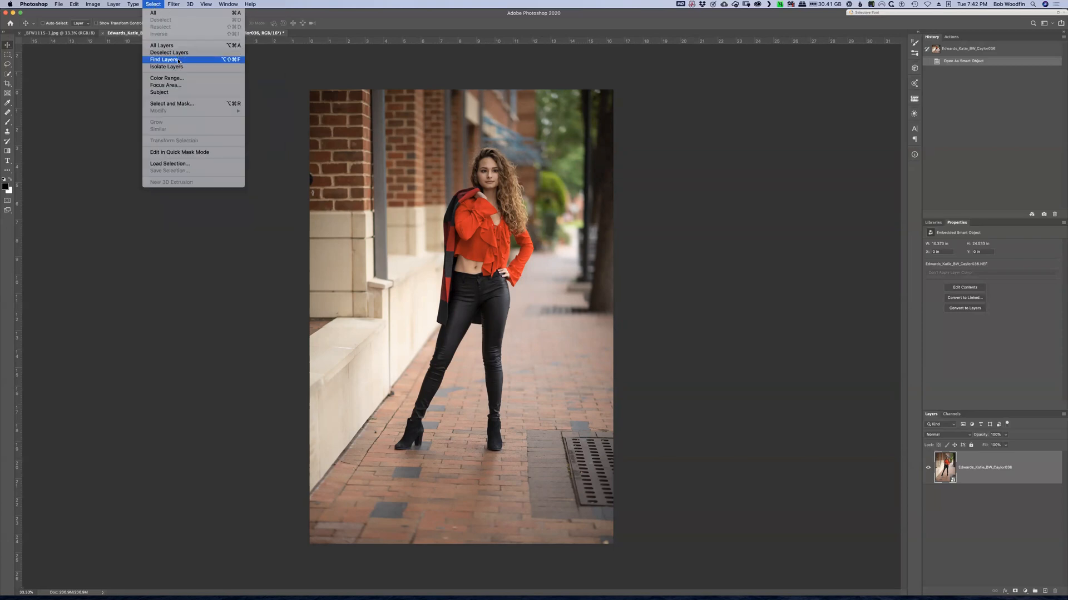
click(186, 86)
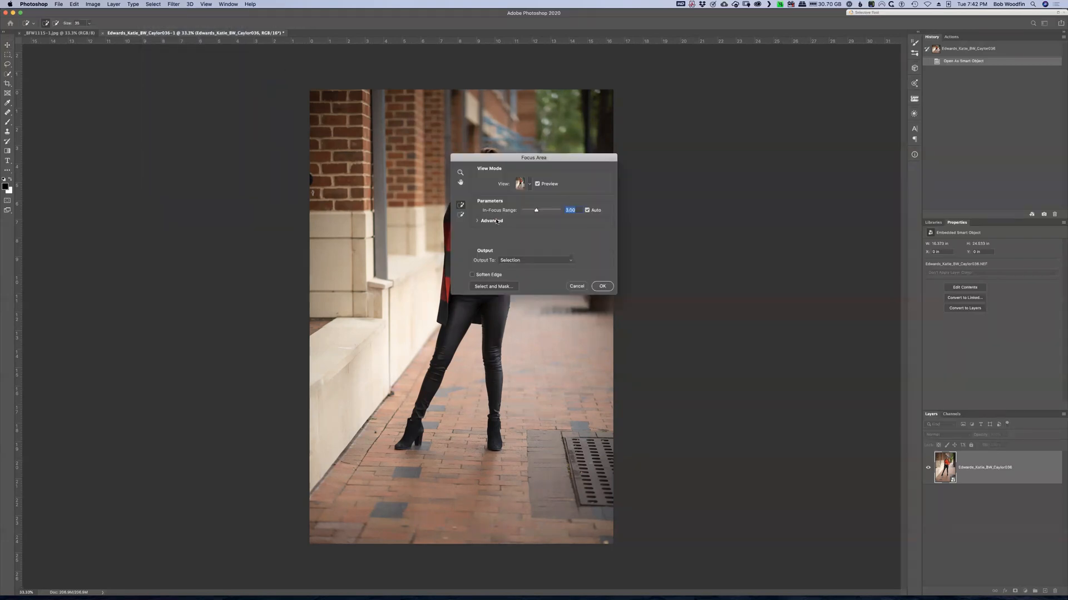
drag(556, 160, 759, 105)
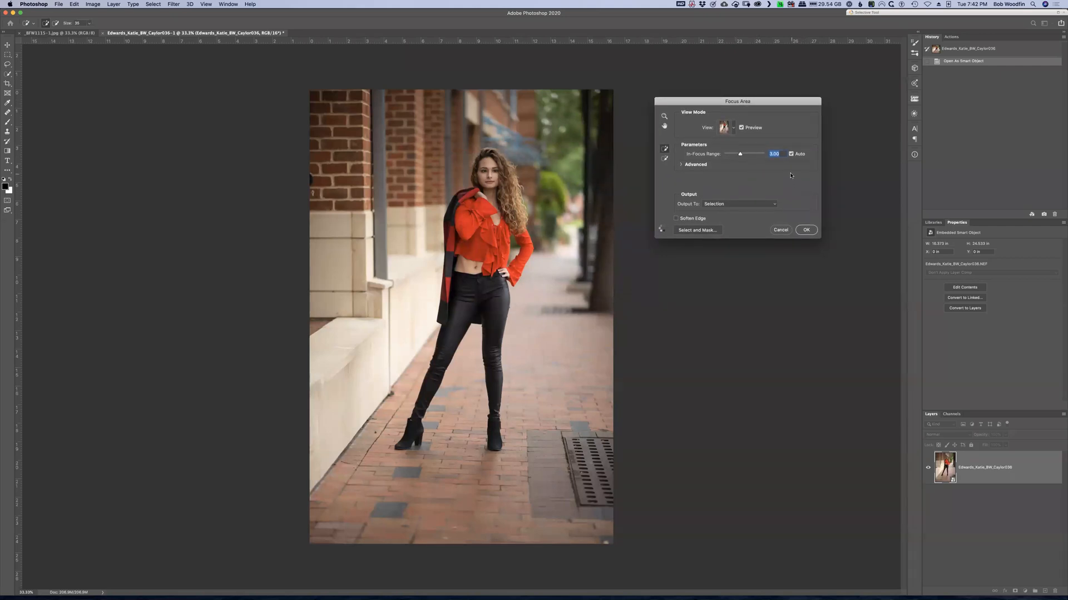
click(681, 165)
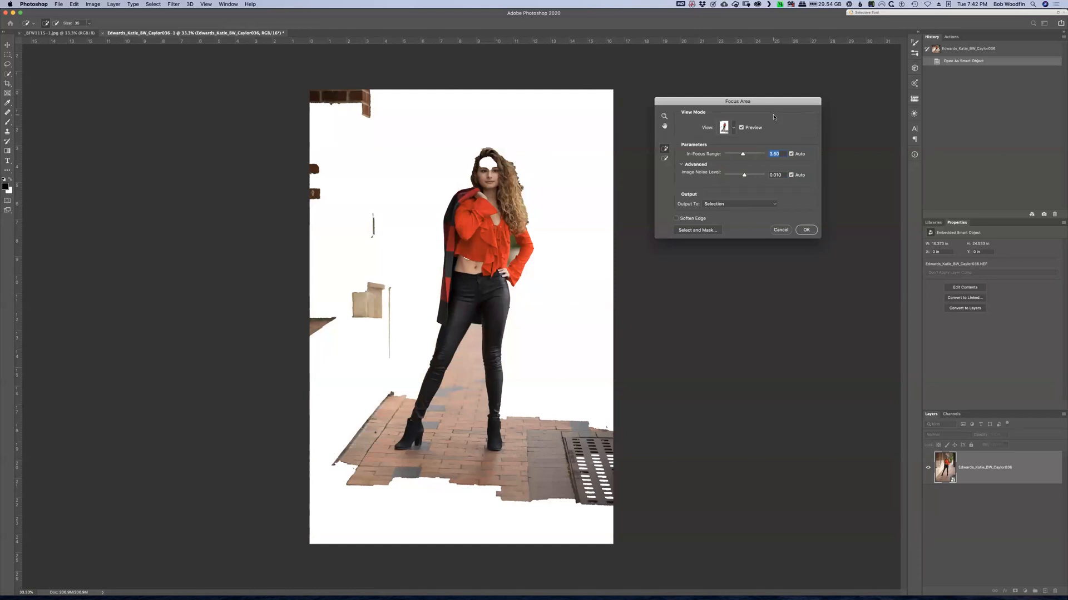
click(682, 165)
Step: Turn off the automatic focus range, set the In-Focus Range to 4.02 and enable Soften Edge
click(790, 154)
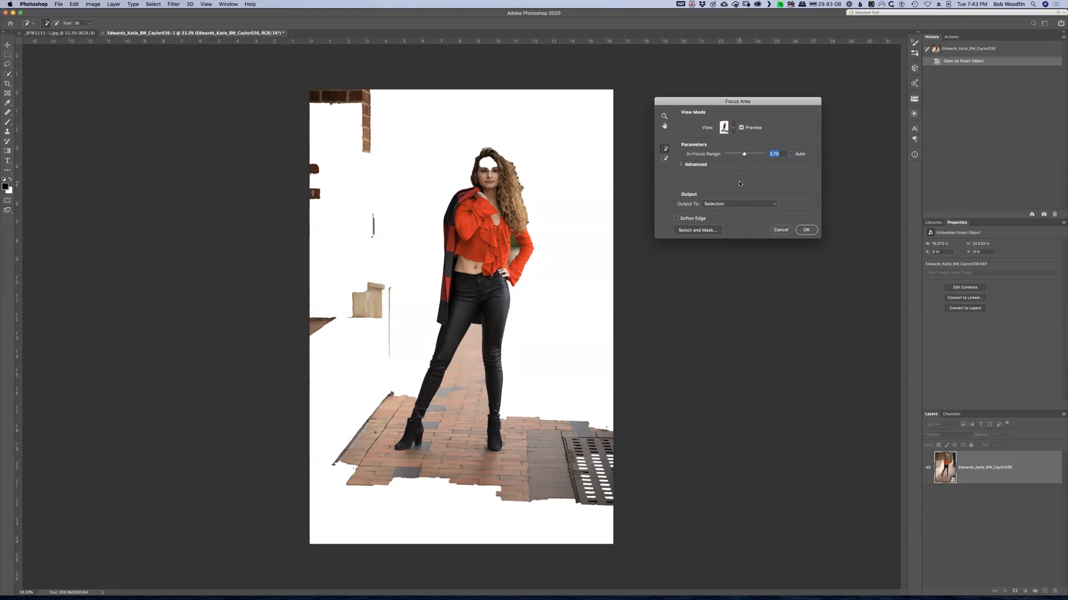
drag(743, 154, 746, 154)
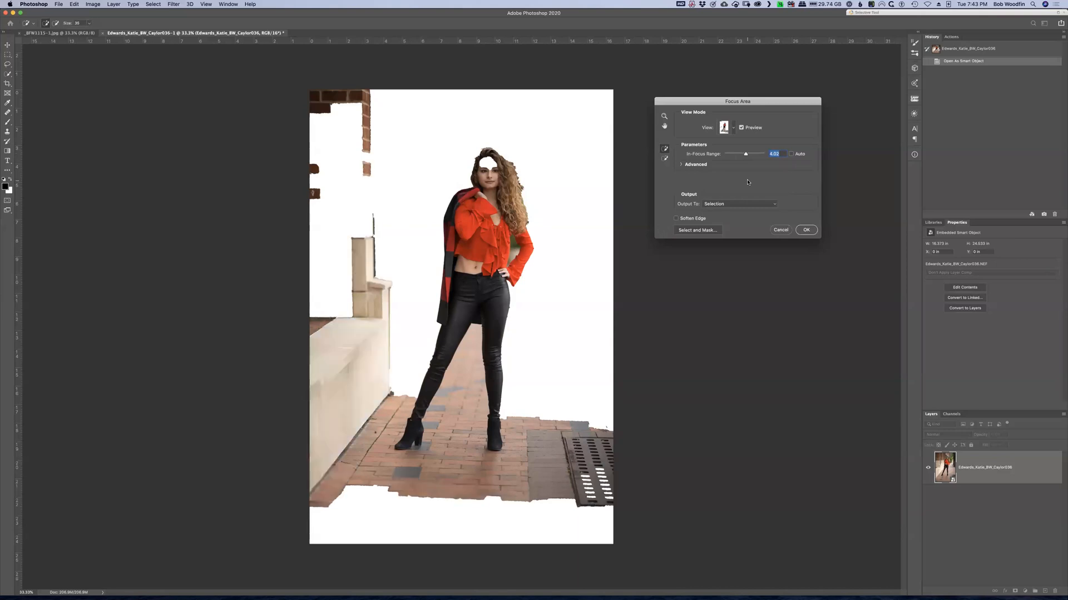
click(676, 219)
Step: Review the available view modes, the advanced settings and the output choices of Focus Area, keeping On White and Selection
click(733, 129)
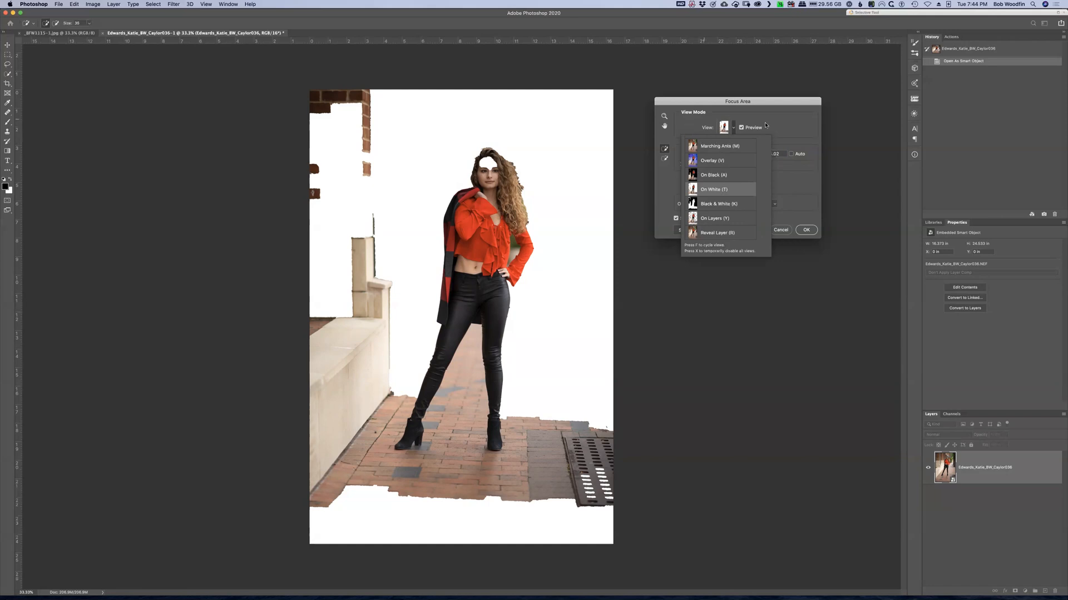
click(783, 124)
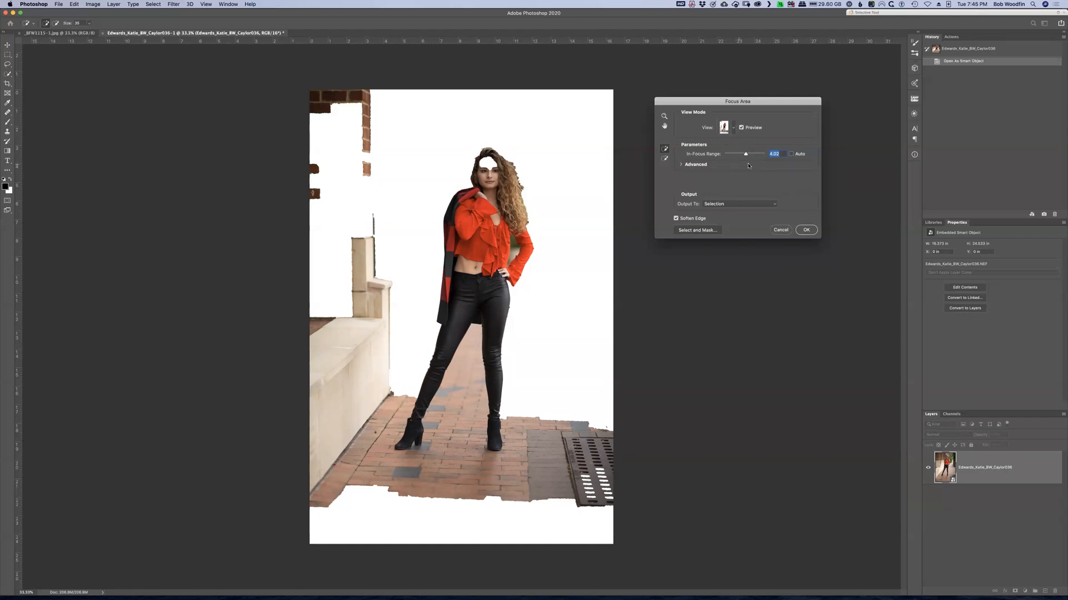
click(680, 164)
click(681, 165)
click(774, 204)
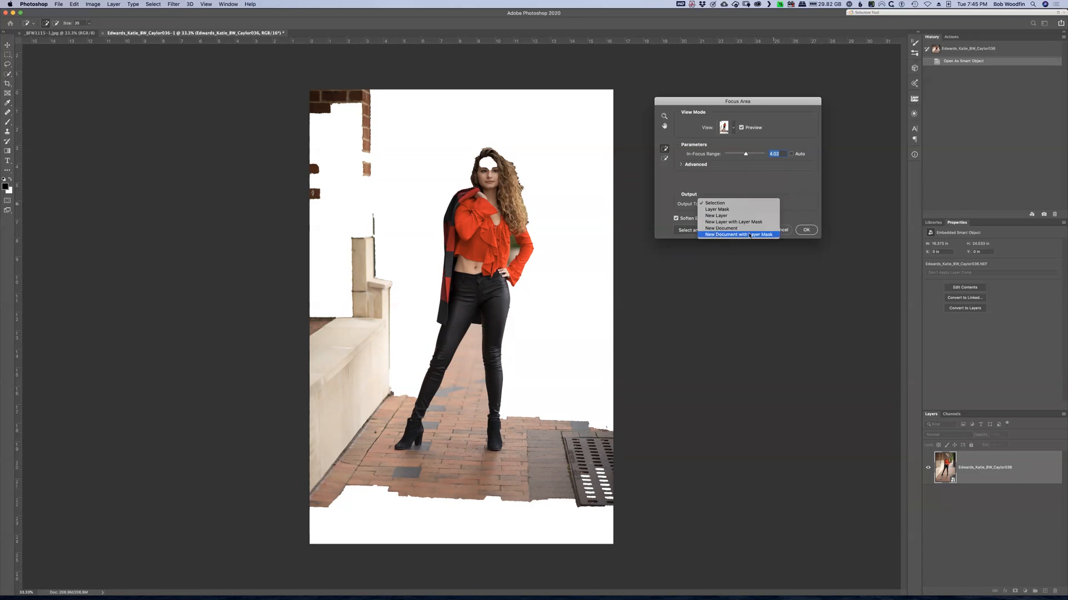
click(736, 188)
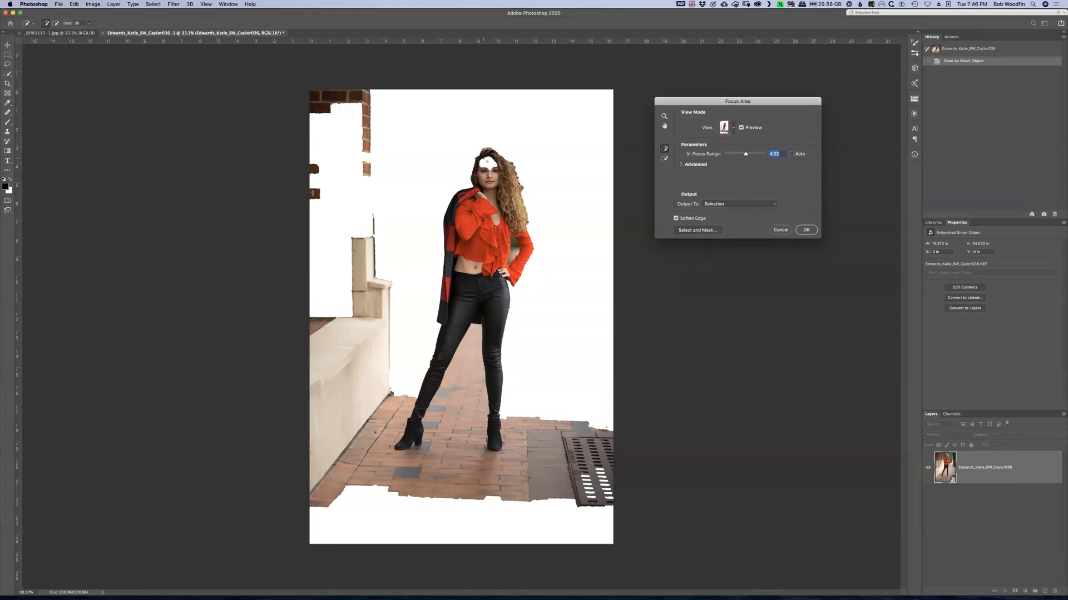
Step: Add the missing forehead to the focus selection and subtract the pavement between the woman's legs
click(489, 163)
key(alt)
drag(473, 333, 452, 461)
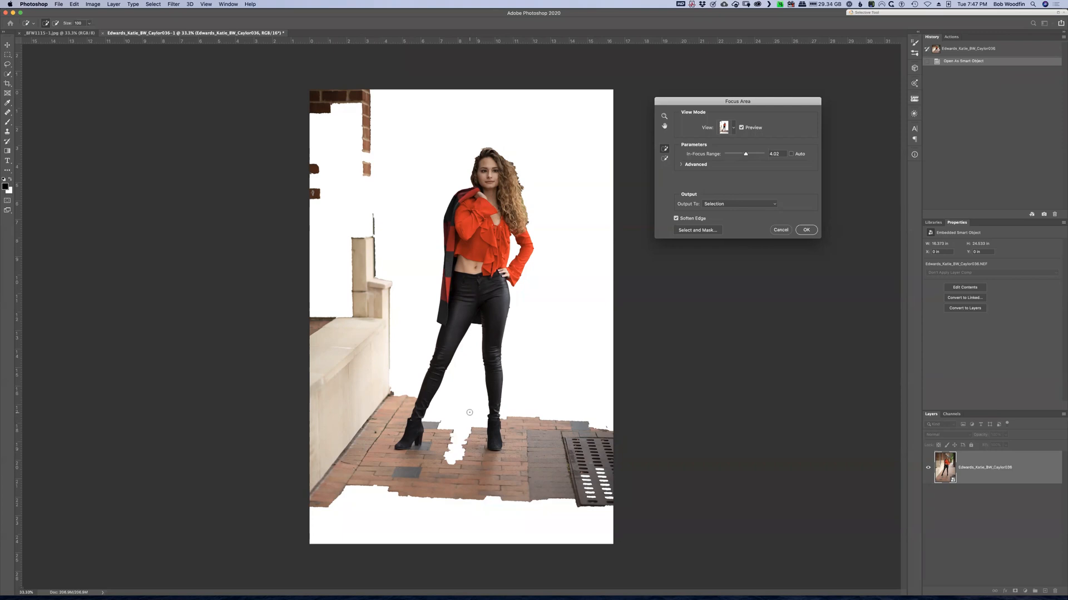
Step: Enlarge the focus selection brush and subtract the brick pavement in front of and beside the woman's boots
key(bracketright)
key(bracketright)
key(bracketright)
key(bracketright)
key(bracketright)
mouse_move(438, 422)
mouse_down()
mouse_move(438, 451)
mouse_move(400, 473)
mouse_move(451, 484)
mouse_move(463, 432)
mouse_move(464, 474)
mouse_move(497, 469)
mouse_move(516, 481)
mouse_move(472, 492)
mouse_up()
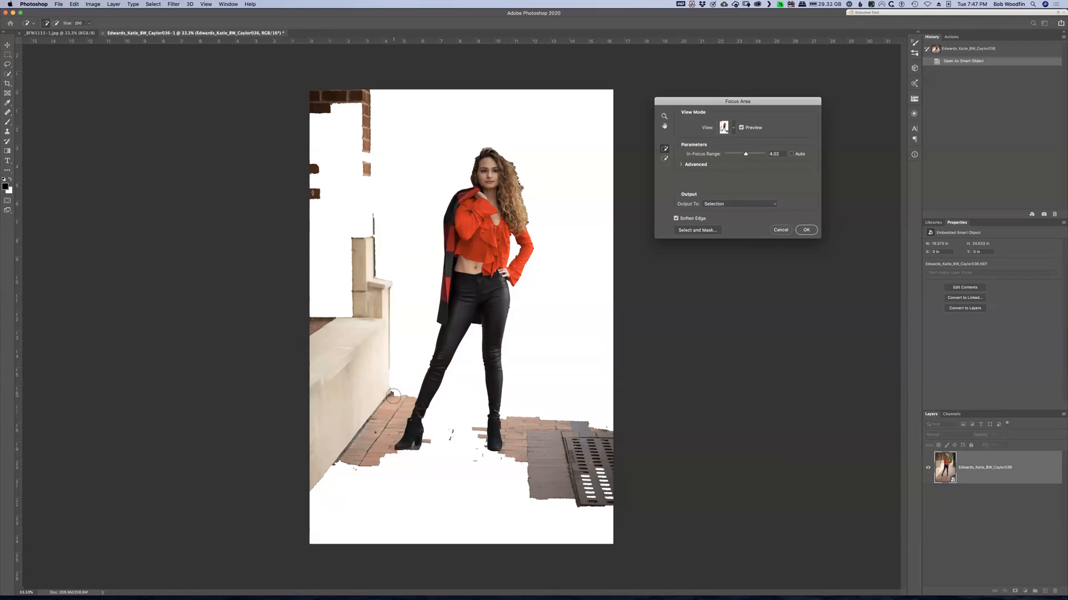
drag(406, 399, 381, 454)
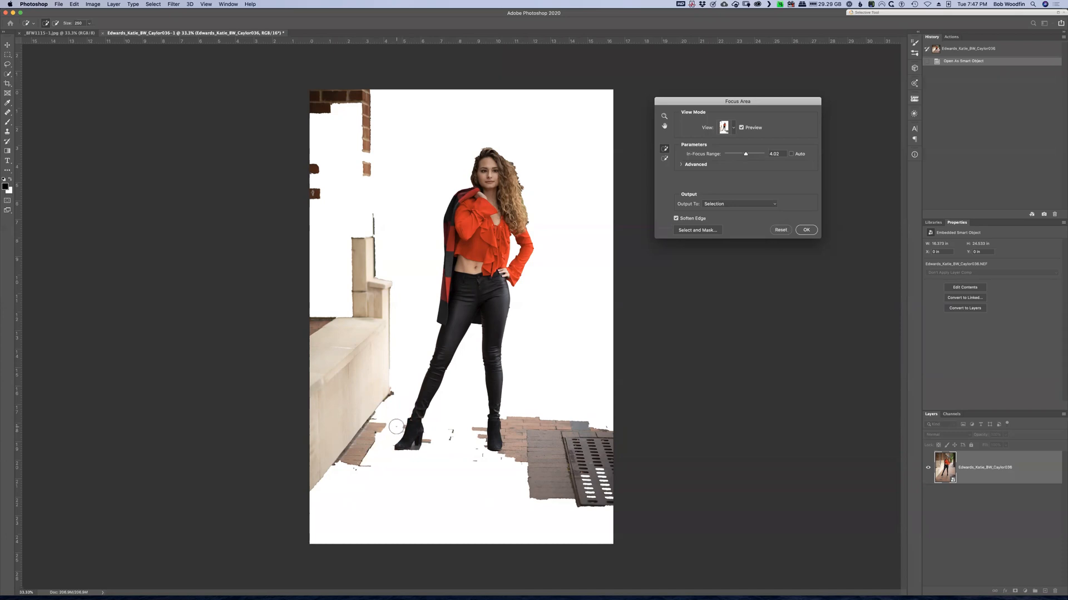
Step: Clean the leftover pavement fragments around both boots out of the focus area and output the result as a selection
drag(481, 469, 473, 465)
alt+click(431, 443)
alt+click(449, 435)
click(498, 472)
drag(510, 421, 510, 493)
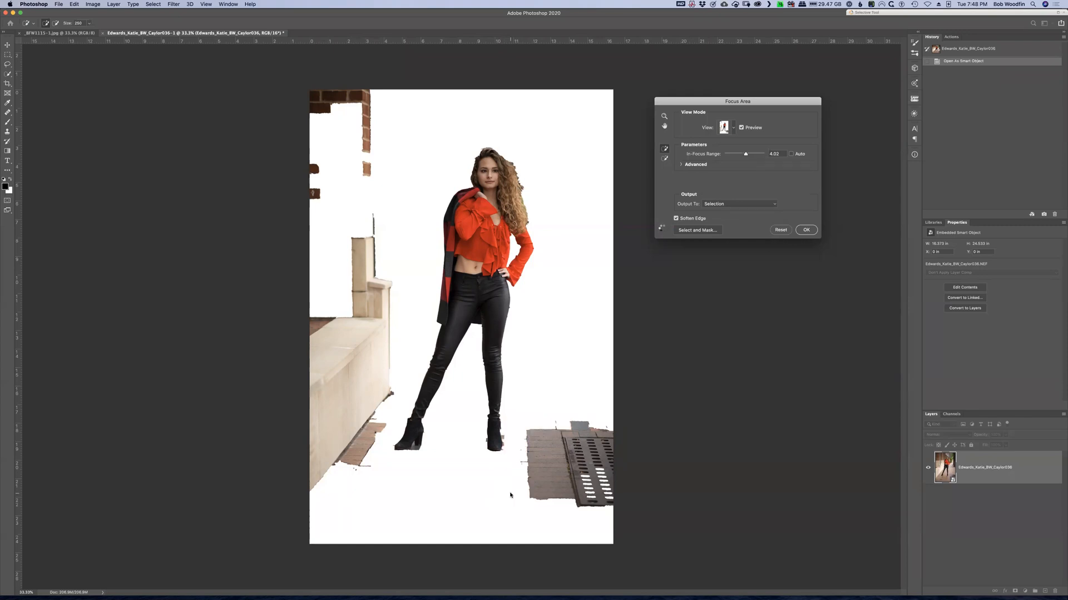
click(510, 443)
click(484, 452)
click(805, 230)
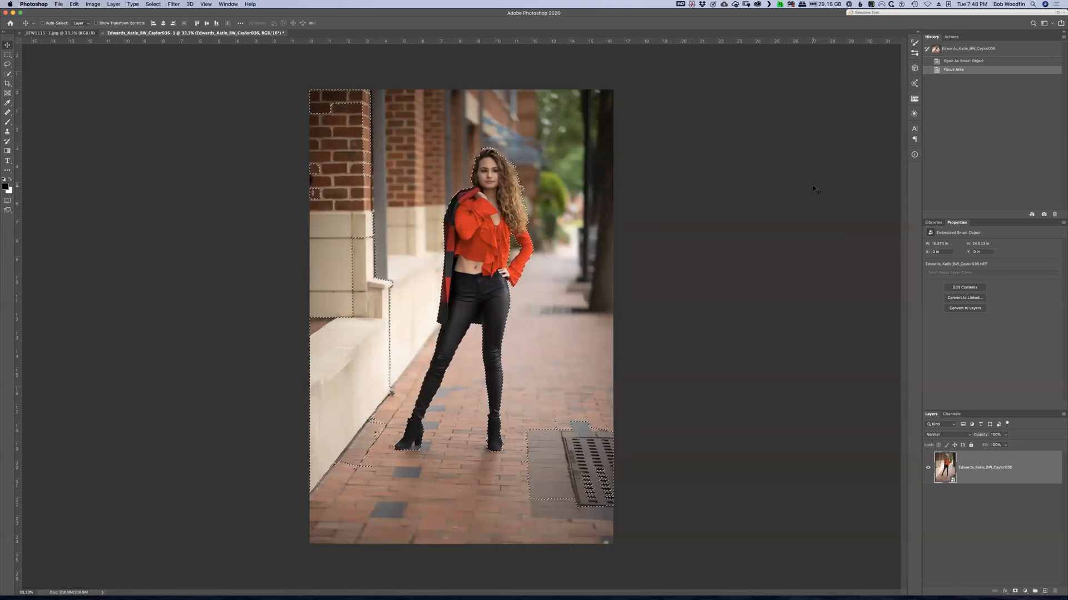
Step: Show the selection as a Quick Mask and set the Brush tool's blending mode from Overlay to Normal
key(q)
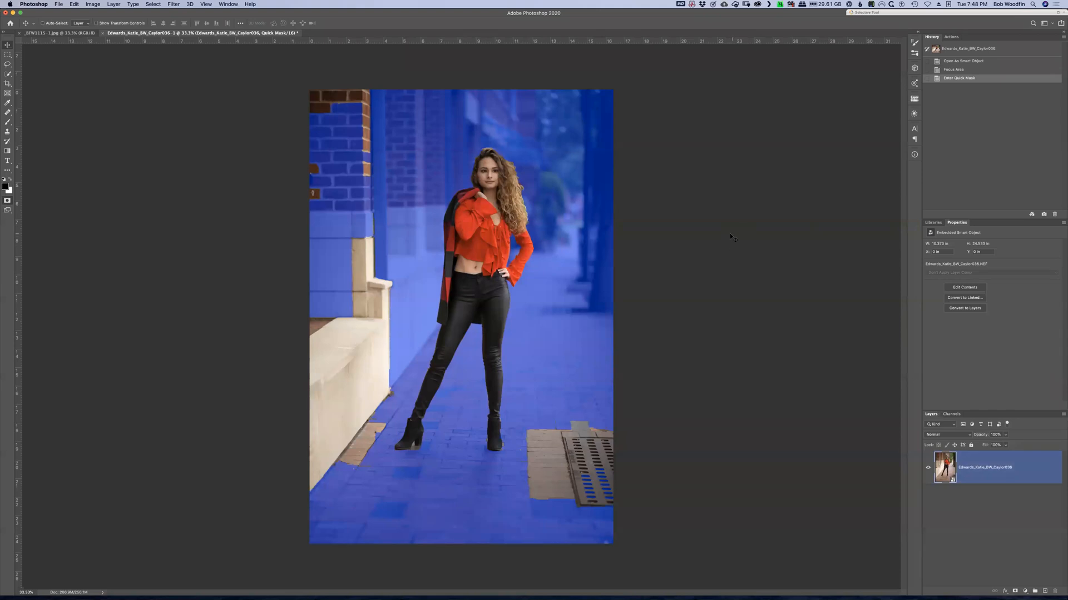
key(b)
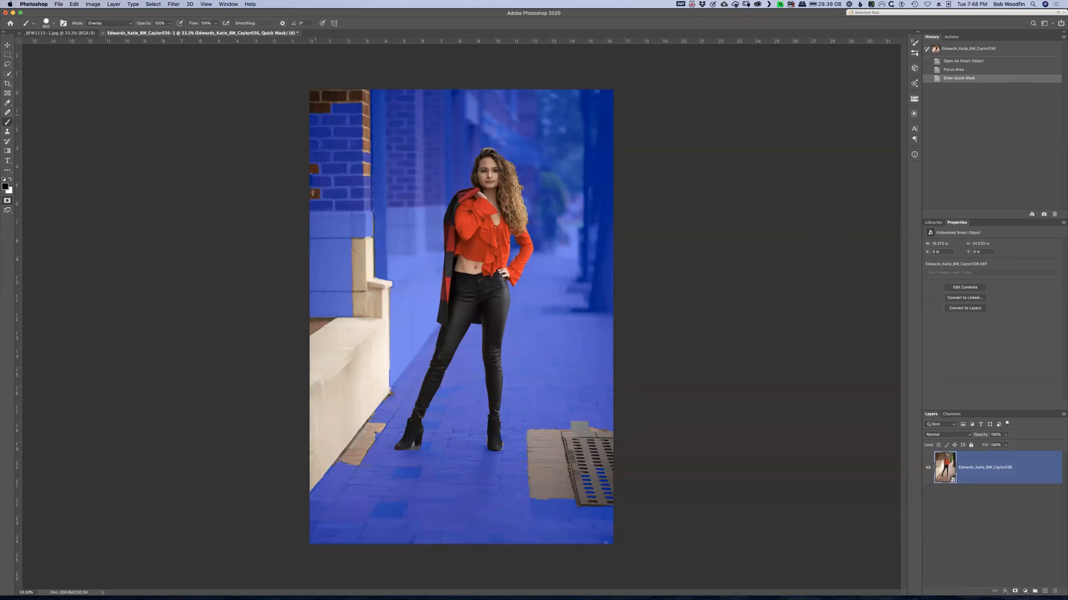
drag(306, 237, 271, 256)
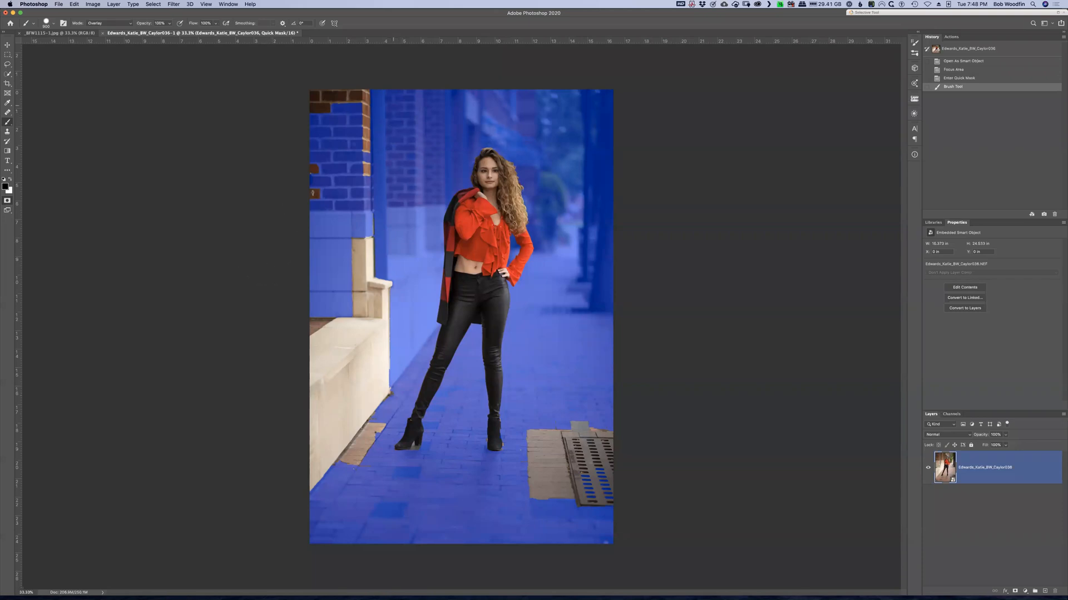
click(113, 25)
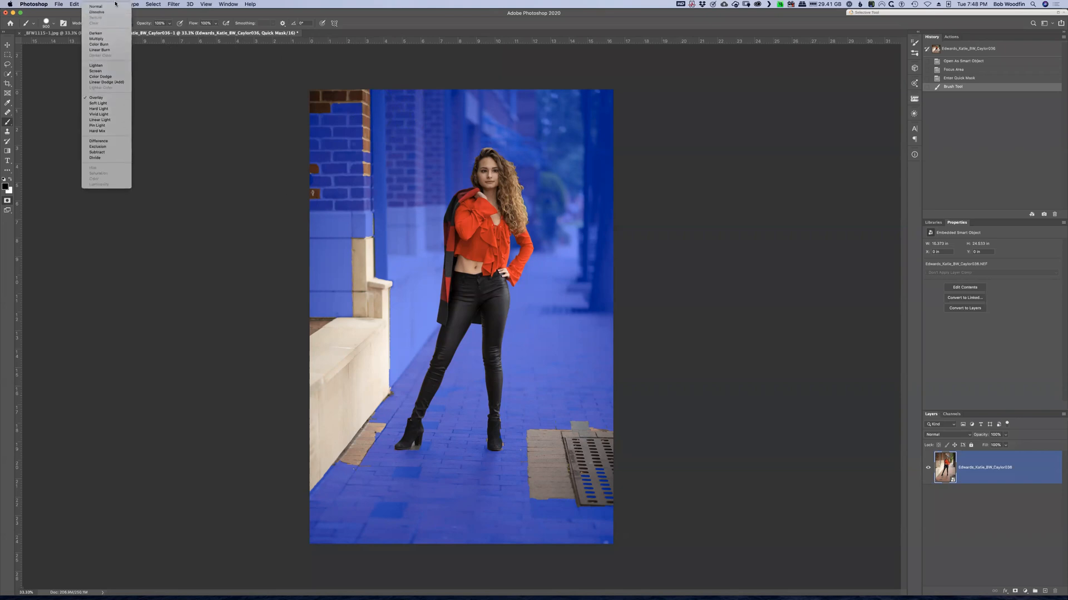
click(110, 6)
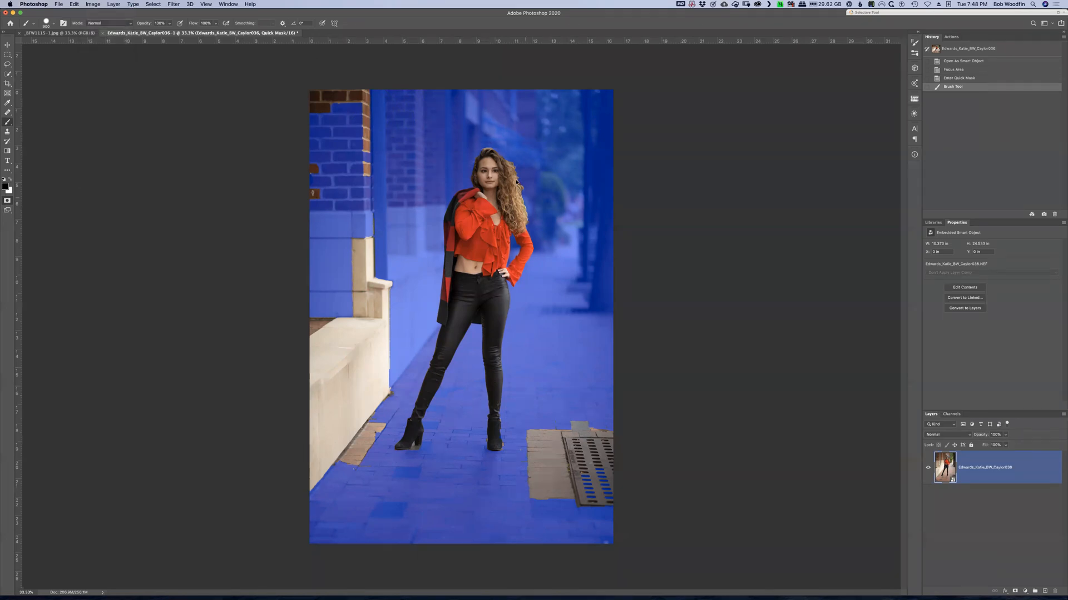
Step: Paint black over the brick wall, stone ledge, pavement patches and drain grate in the Quick Mask, undoing the stray stroke
mouse_move(368, 108)
mouse_down()
mouse_move(345, 167)
mouse_move(324, 87)
mouse_move(312, 123)
mouse_move(324, 197)
mouse_up()
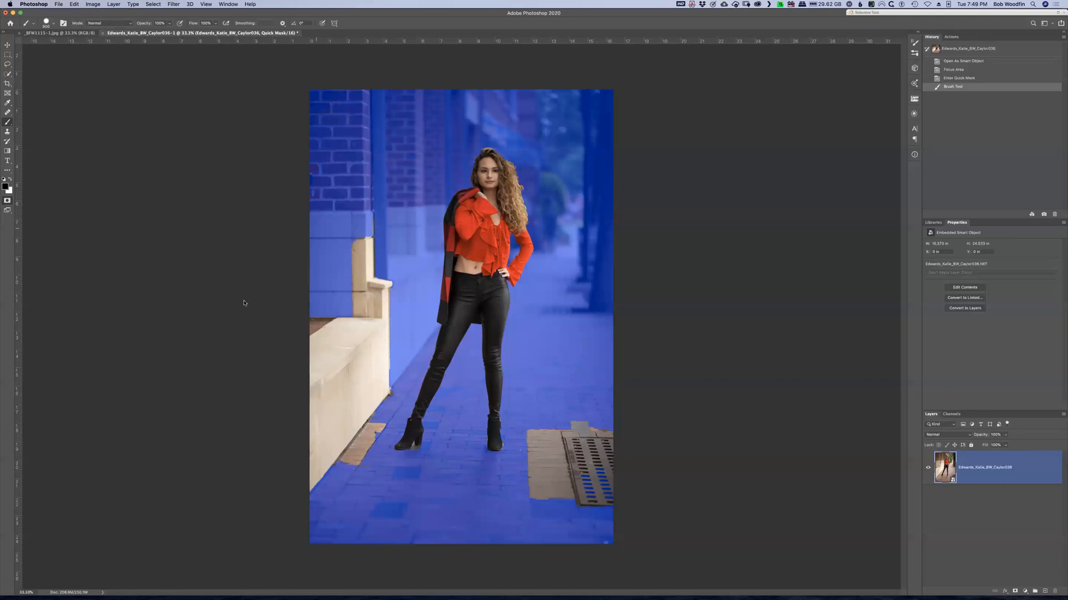
mouse_move(386, 416)
mouse_down()
mouse_move(359, 408)
mouse_move(323, 464)
mouse_move(434, 271)
mouse_move(460, 260)
mouse_up()
key(super+z)
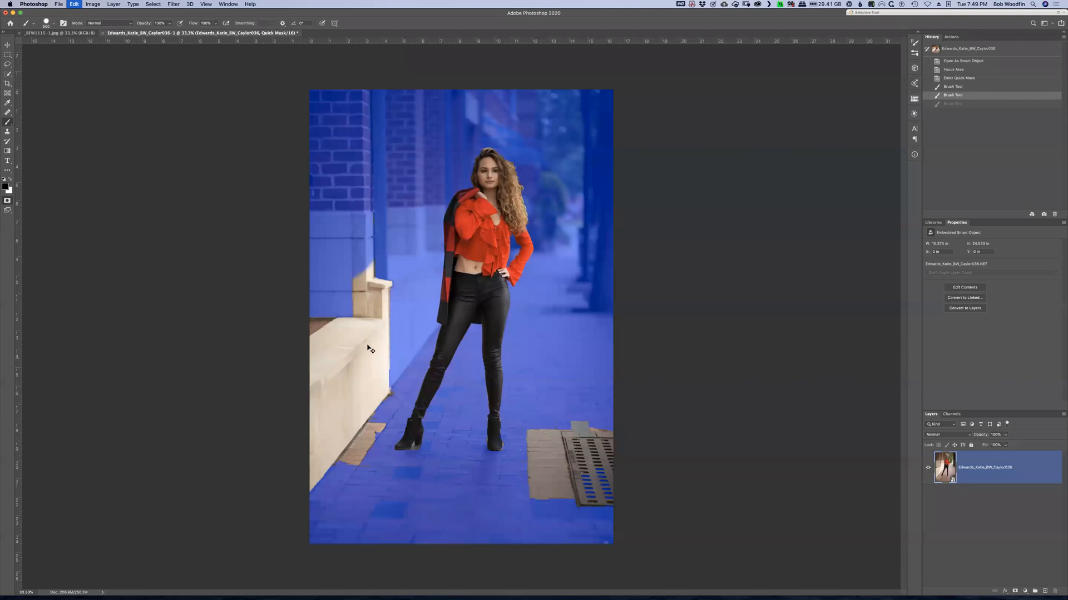
mouse_move(384, 262)
mouse_down()
mouse_move(388, 332)
mouse_move(362, 382)
mouse_move(370, 394)
mouse_move(329, 449)
mouse_move(360, 429)
mouse_move(323, 471)
mouse_move(315, 450)
mouse_move(345, 348)
mouse_move(320, 358)
mouse_up()
mouse_move(560, 413)
mouse_down()
mouse_move(535, 418)
mouse_move(540, 485)
mouse_move(606, 501)
mouse_move(619, 421)
mouse_up()
drag(517, 523, 498, 486)
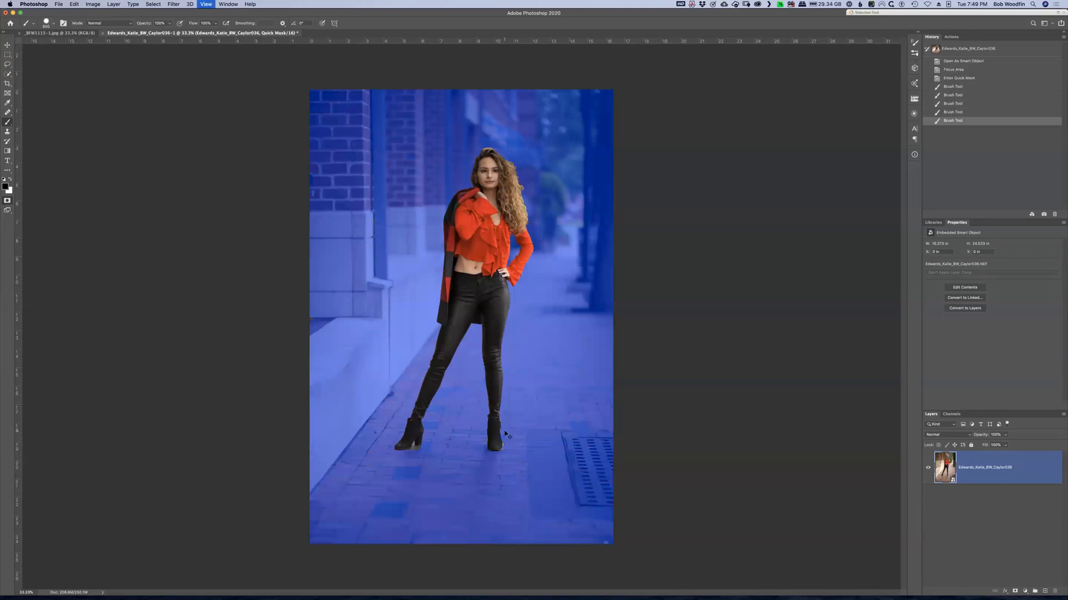
Step: Inspect the masking around the boots, leave Quick Mask and turn the selection into a layer mask on the woman's layer
key(super+1)
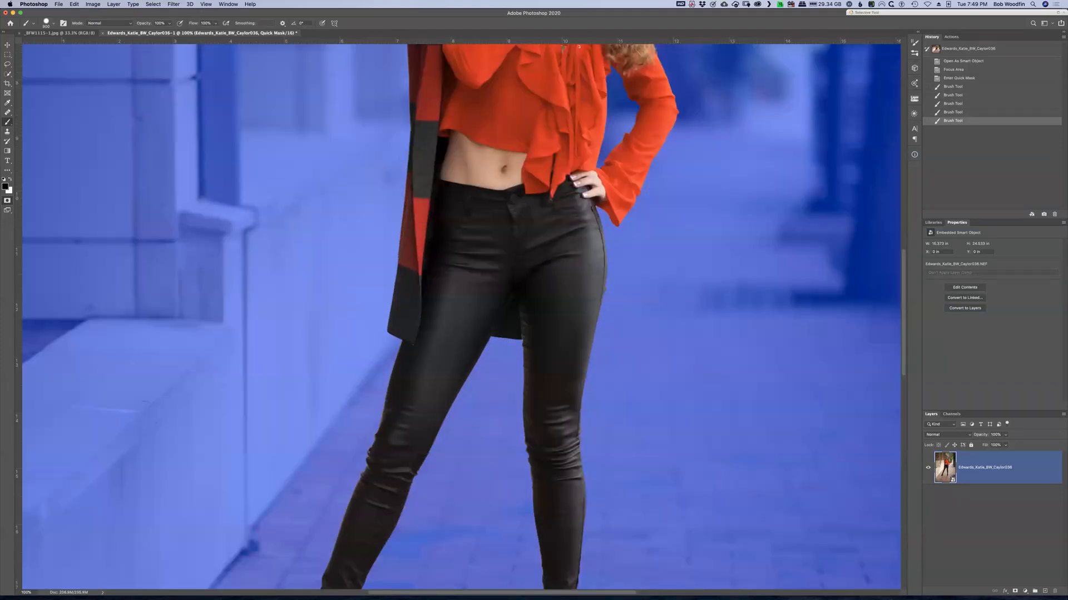
scroll(650, 333, down, 10)
scroll(650, 333, left, 3)
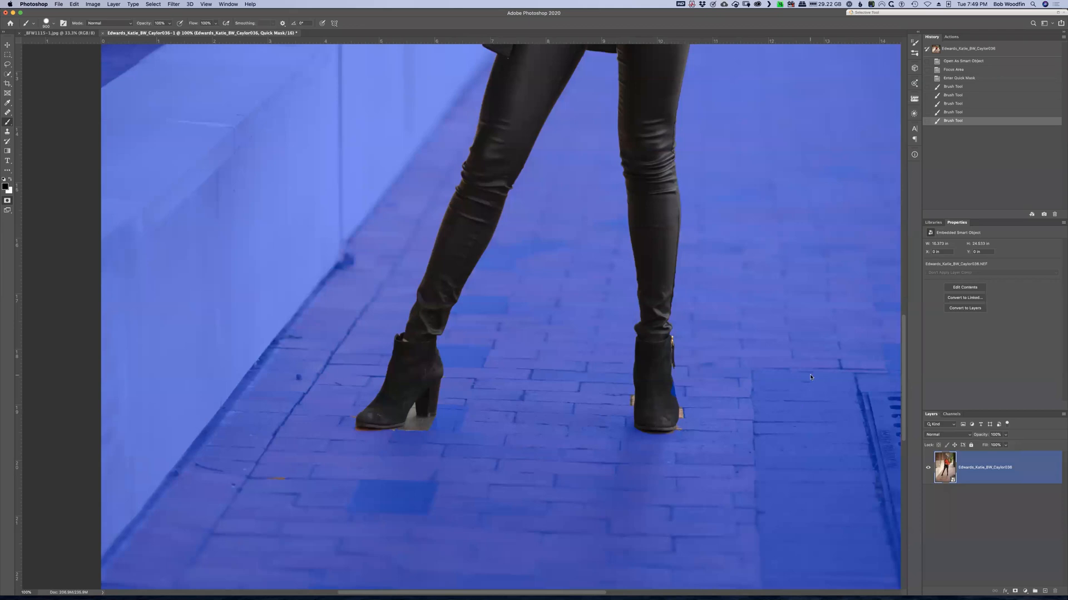
key(super+minus)
key(super+minus)
key(super+minus)
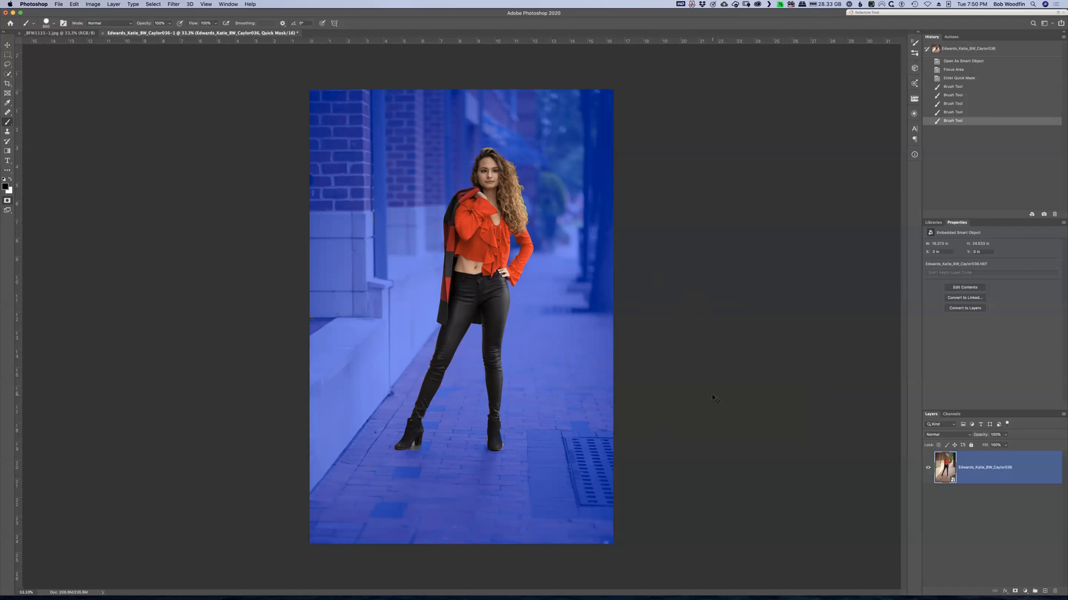
key(q)
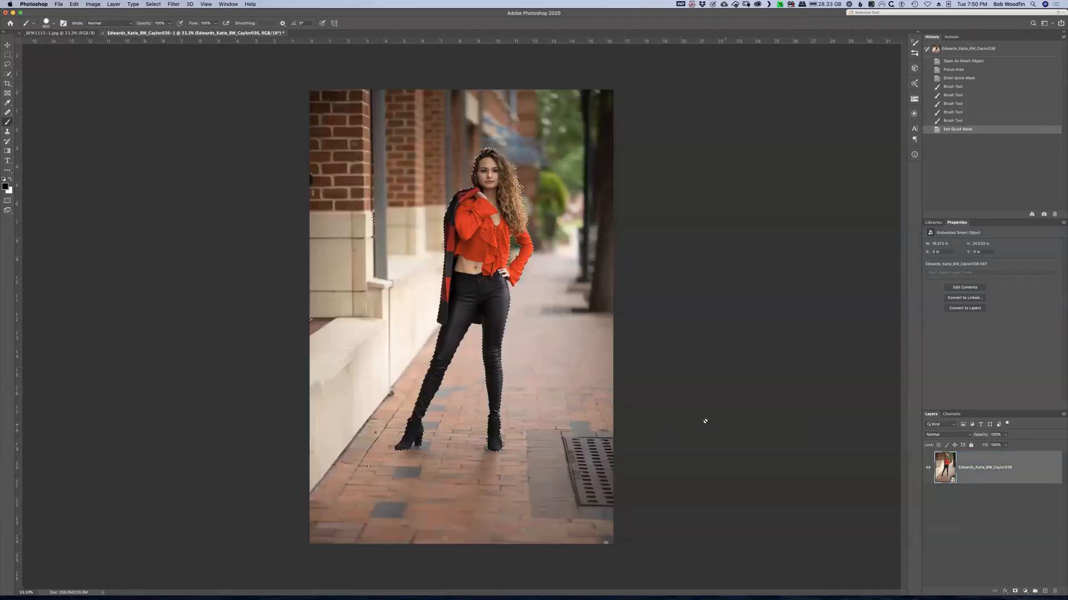
click(1015, 591)
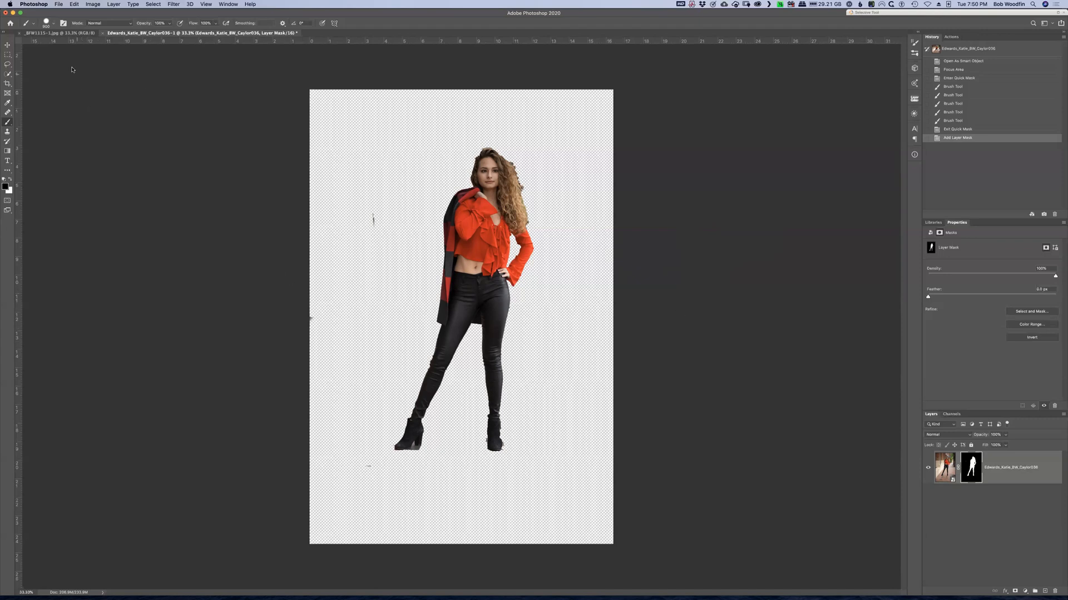
Step: Switch to the portrait of the man in the blue T-shirt and run Focus Area with an In-Focus Range of about 2.9
click(51, 33)
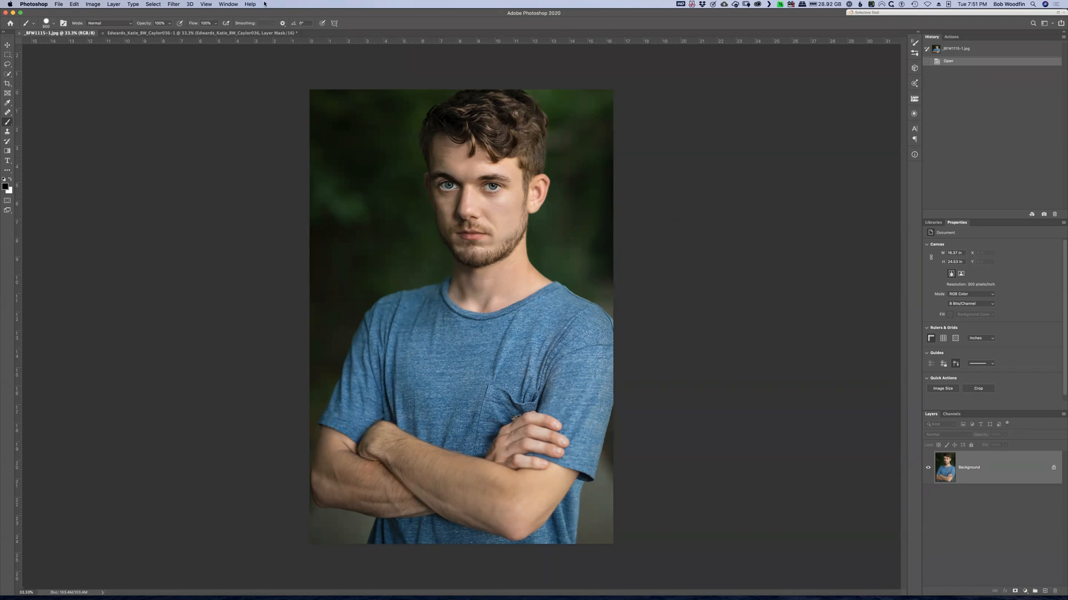
click(153, 5)
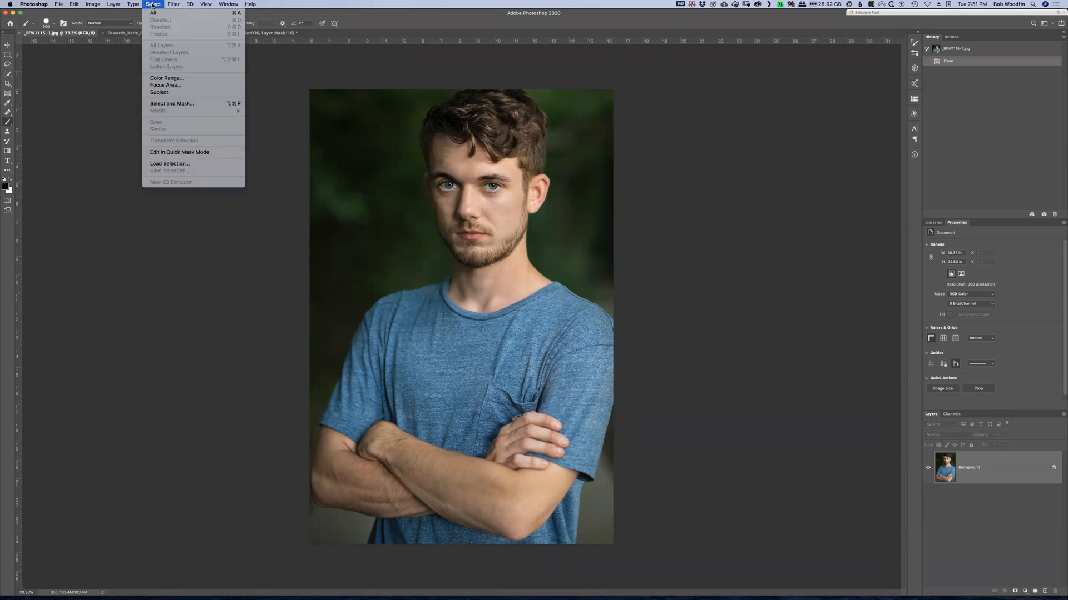
click(165, 86)
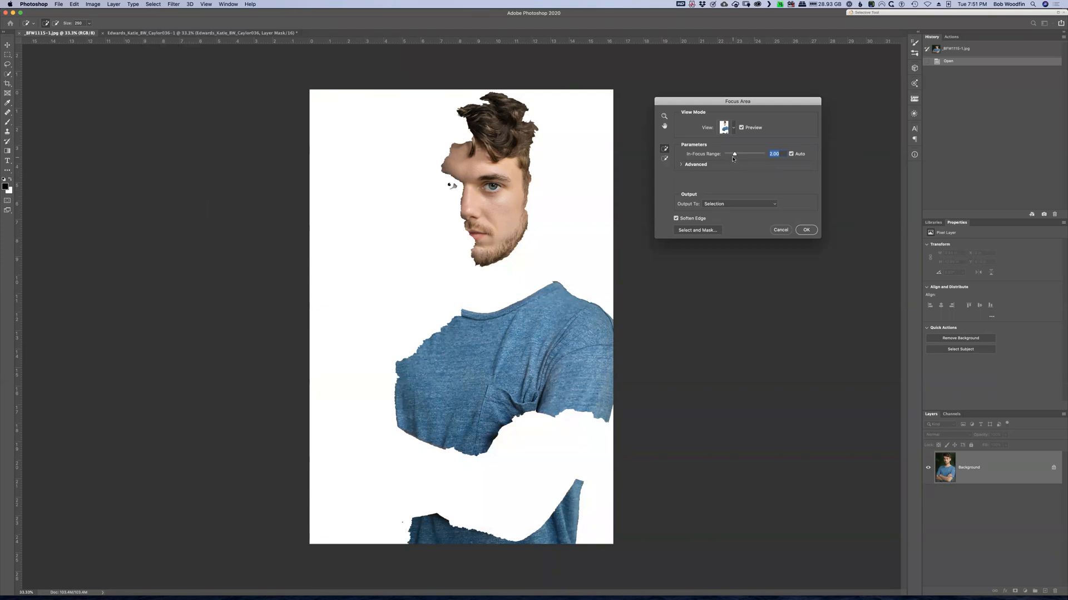
drag(735, 154, 739, 155)
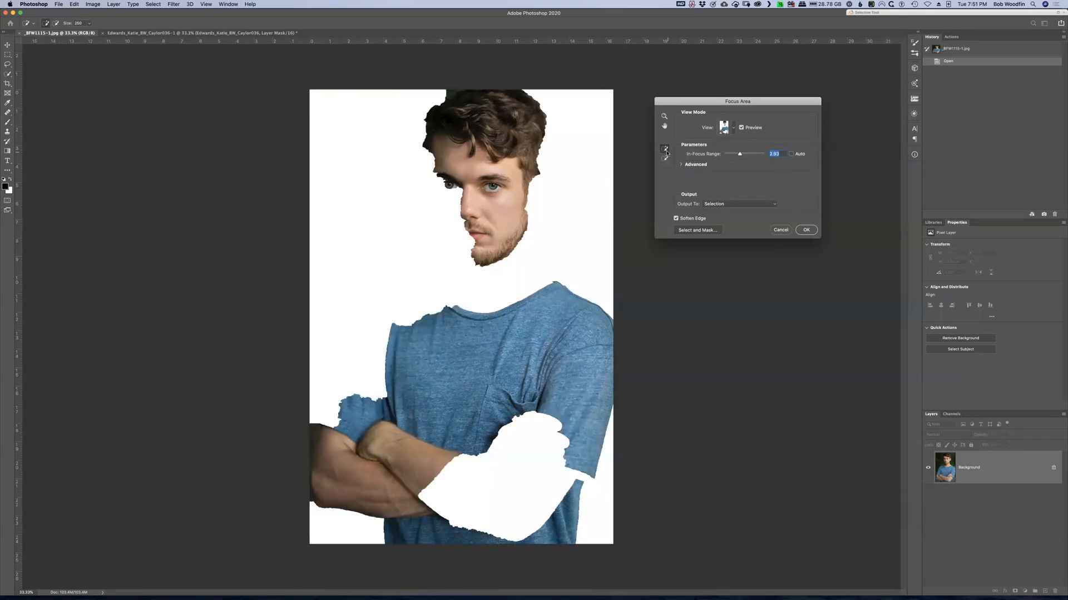
Step: Try adding the missing side of the man's face and his forearm and hand to the Focus Area selection, then cancel it
mouse_move(436, 161)
mouse_down()
mouse_move(463, 204)
mouse_move(471, 262)
mouse_up()
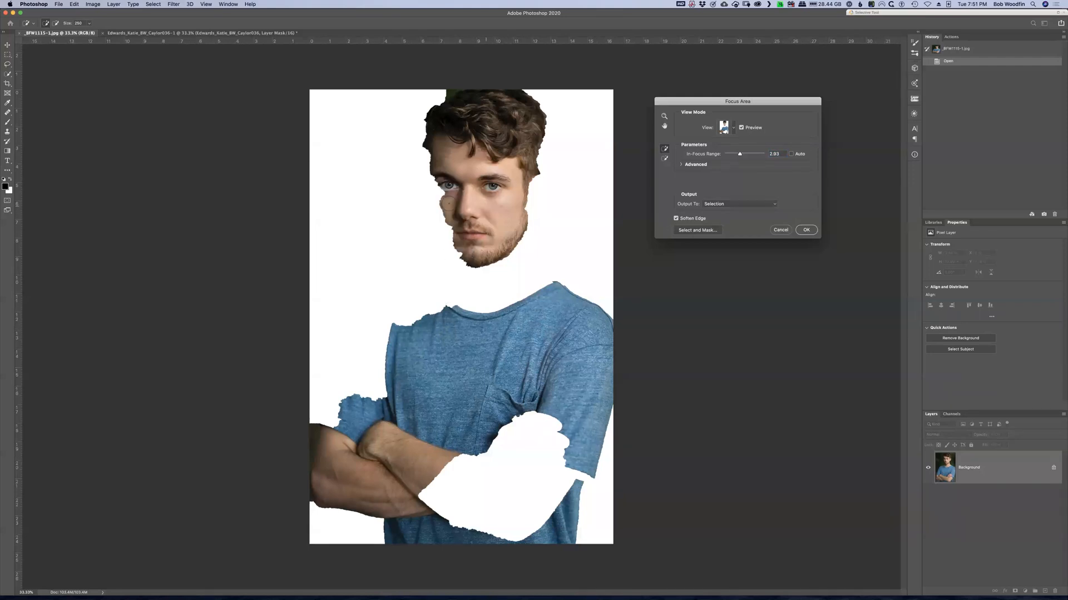
mouse_move(522, 425)
mouse_down()
mouse_move(491, 490)
mouse_move(551, 444)
mouse_move(559, 453)
mouse_move(523, 521)
mouse_move(476, 528)
mouse_move(446, 485)
mouse_move(473, 473)
mouse_up()
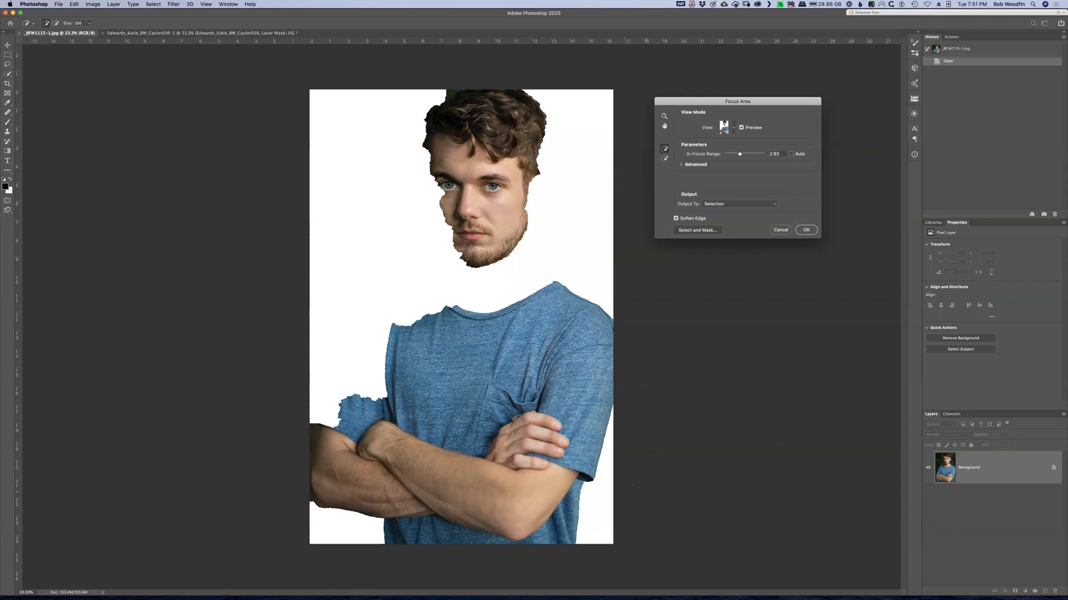
click(780, 230)
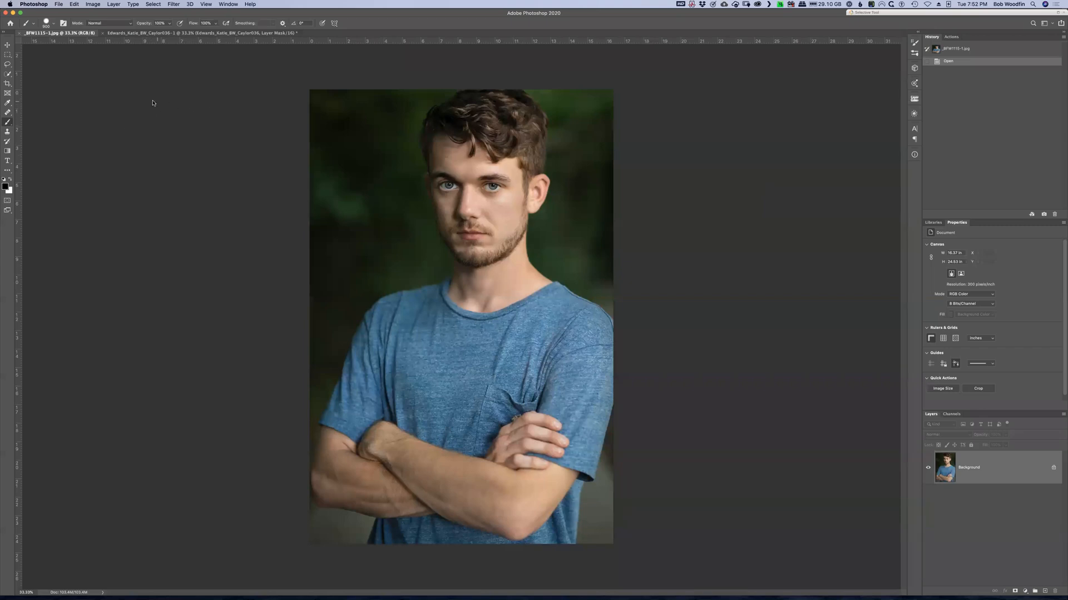
Step: Close all open documents without saving their changes
click(58, 5)
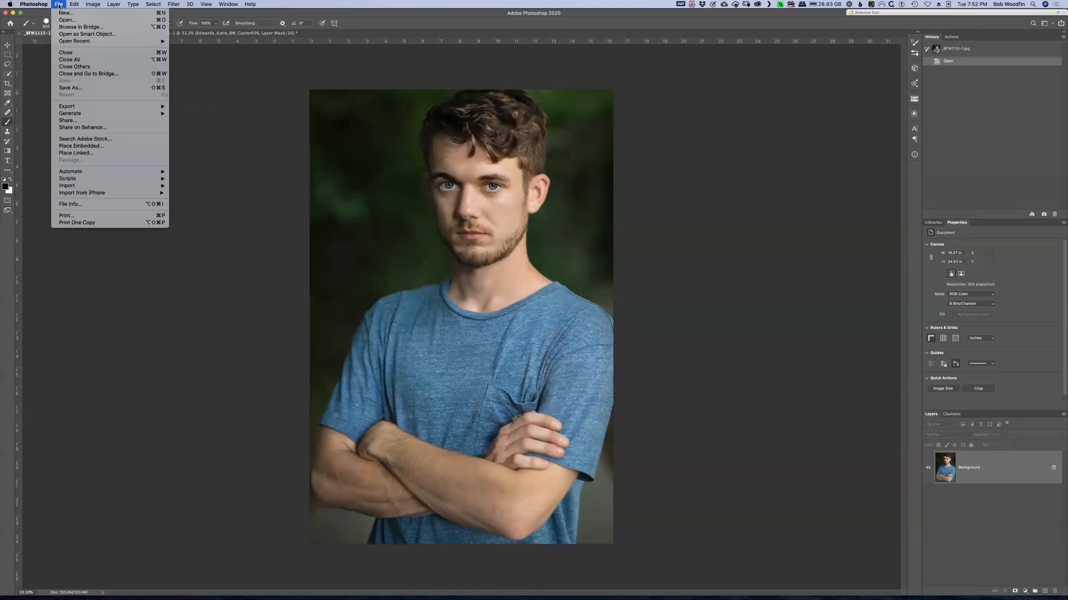
click(102, 61)
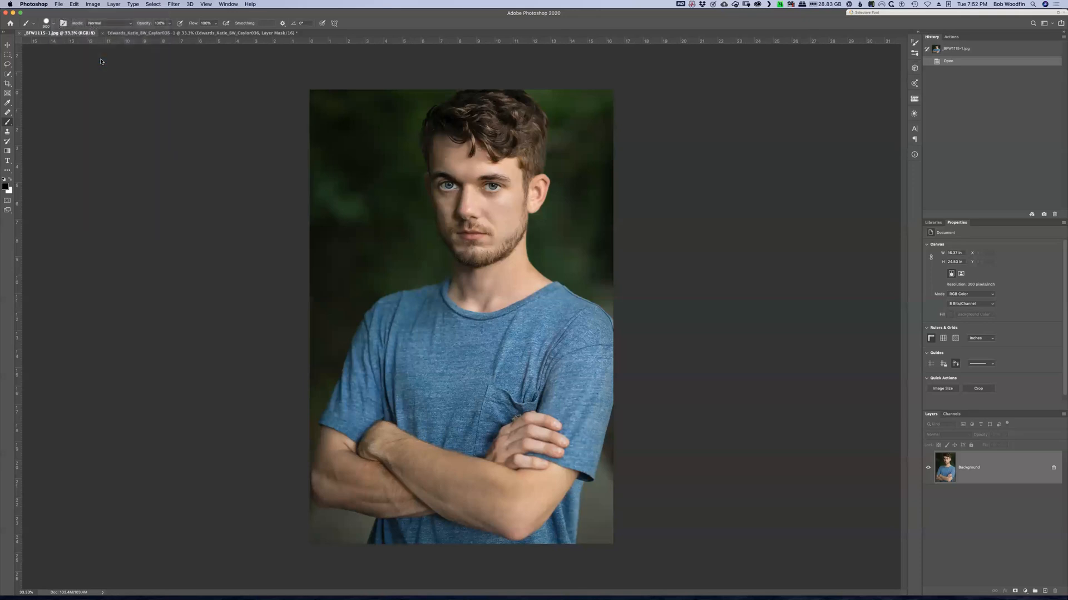
click(492, 182)
click(508, 195)
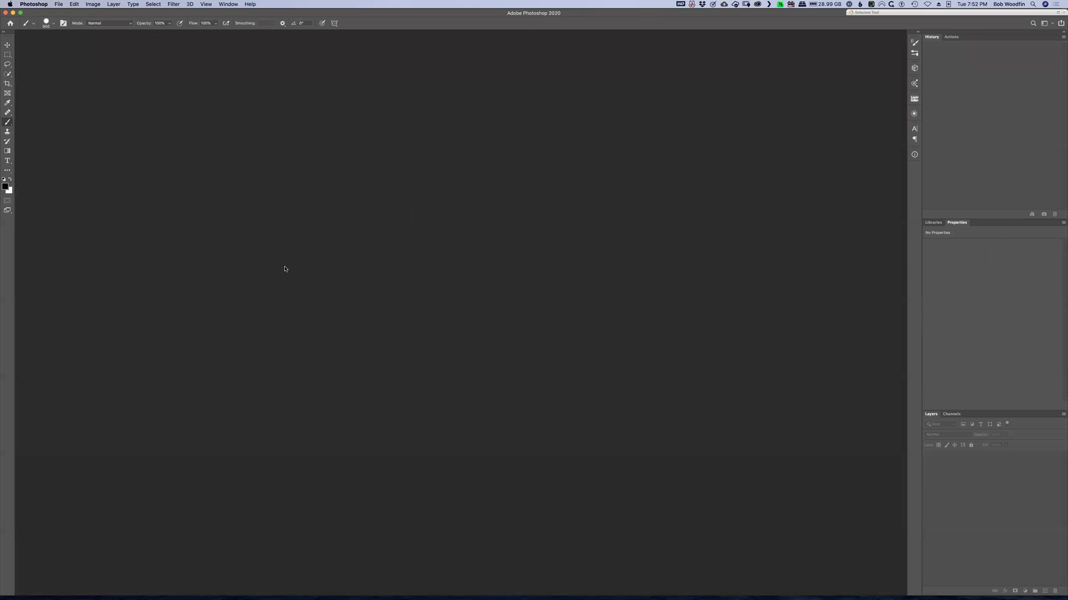
Step: Switch to Finder and open all four logo files from the Similar and Grow folder in Photoshop
key(super+Tab)
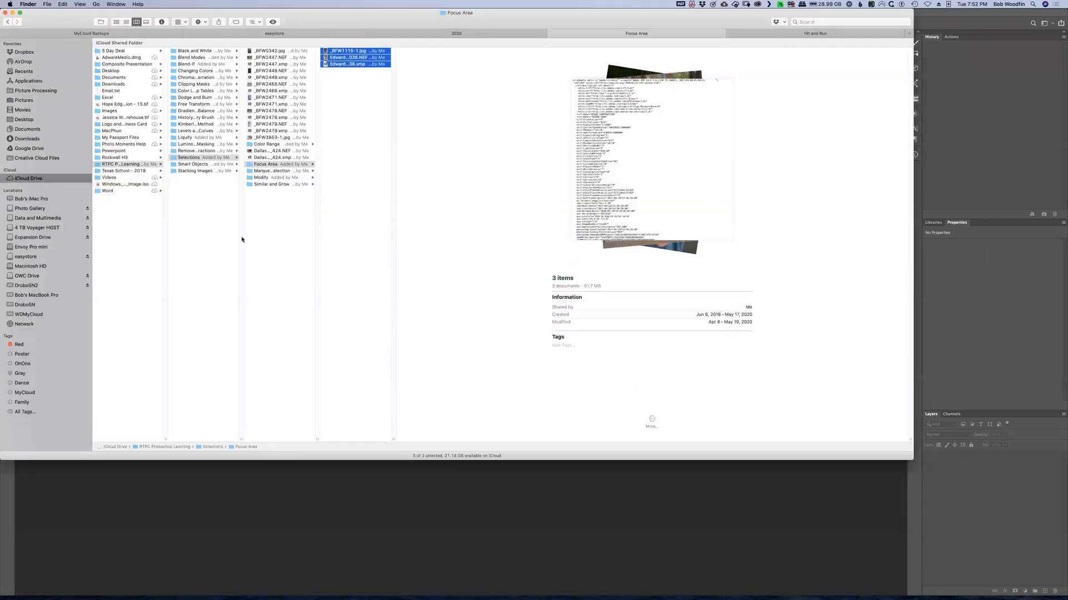
click(266, 185)
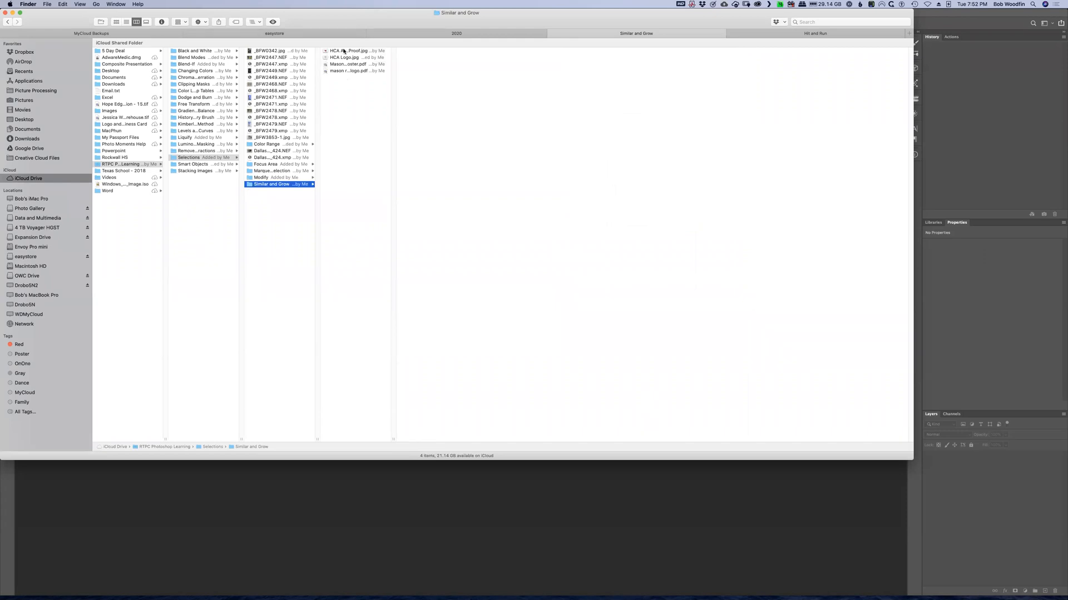
click(344, 51)
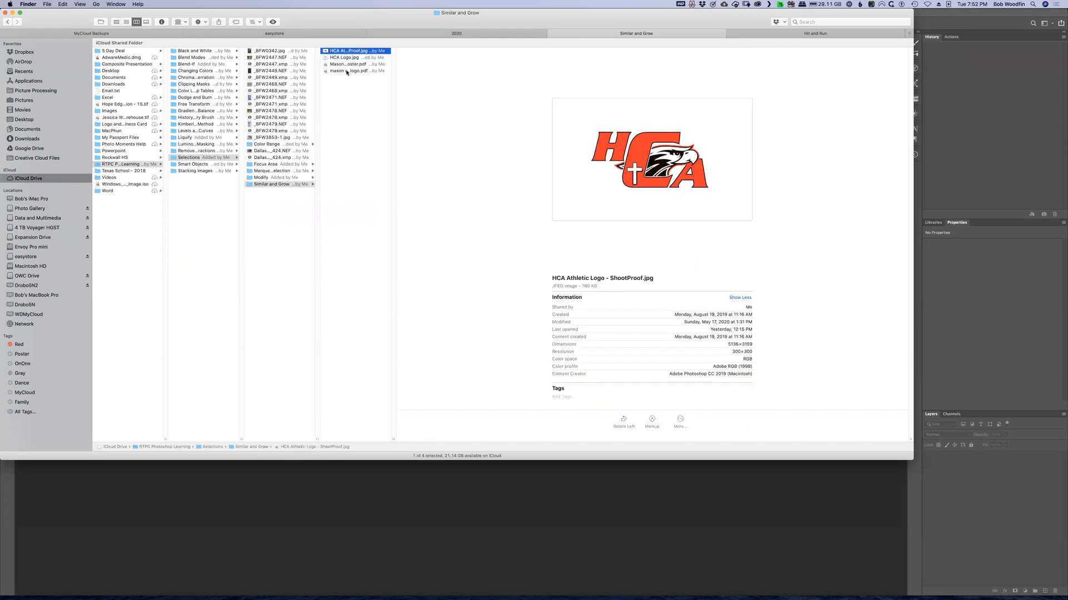
shift+click(347, 71)
drag(352, 69, 485, 506)
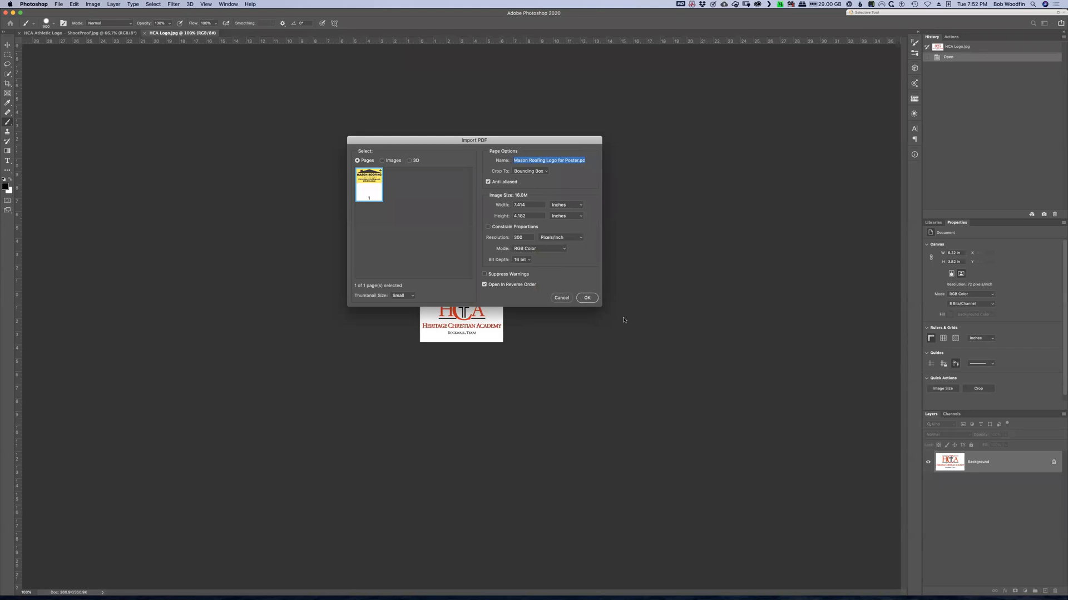
Step: Import both Mason Roofing PDFs with the offered page options and close mason roofing logo.pdf without saving
key(Return)
click(585, 298)
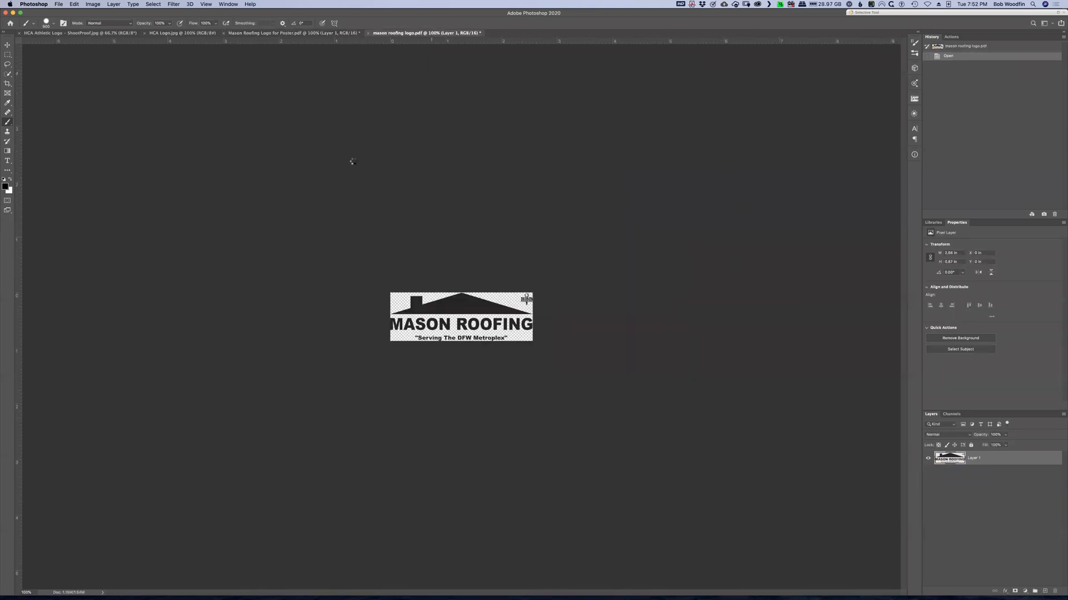
click(368, 34)
click(512, 188)
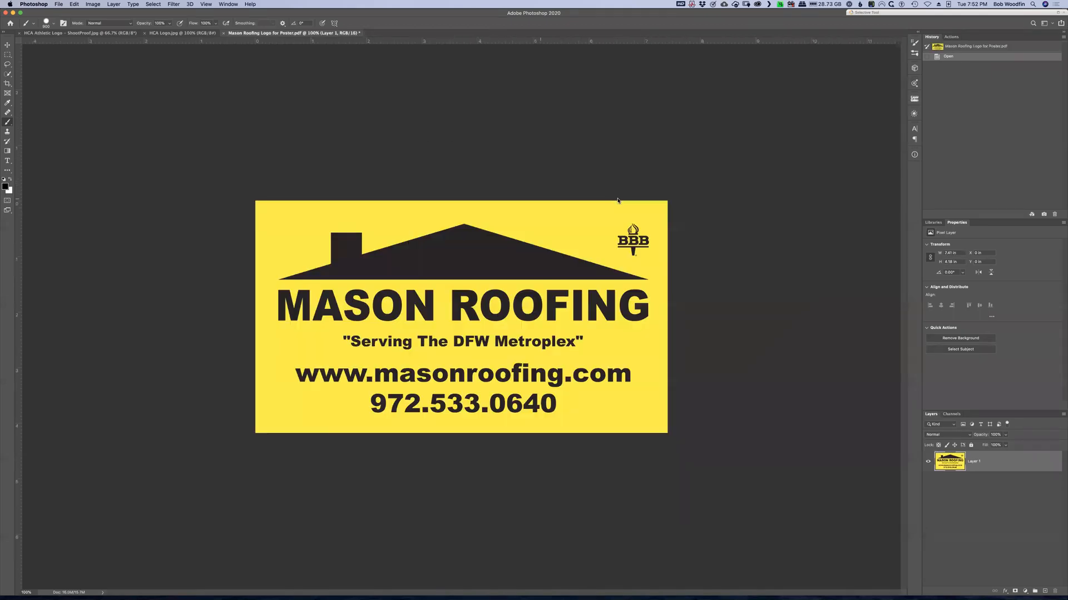
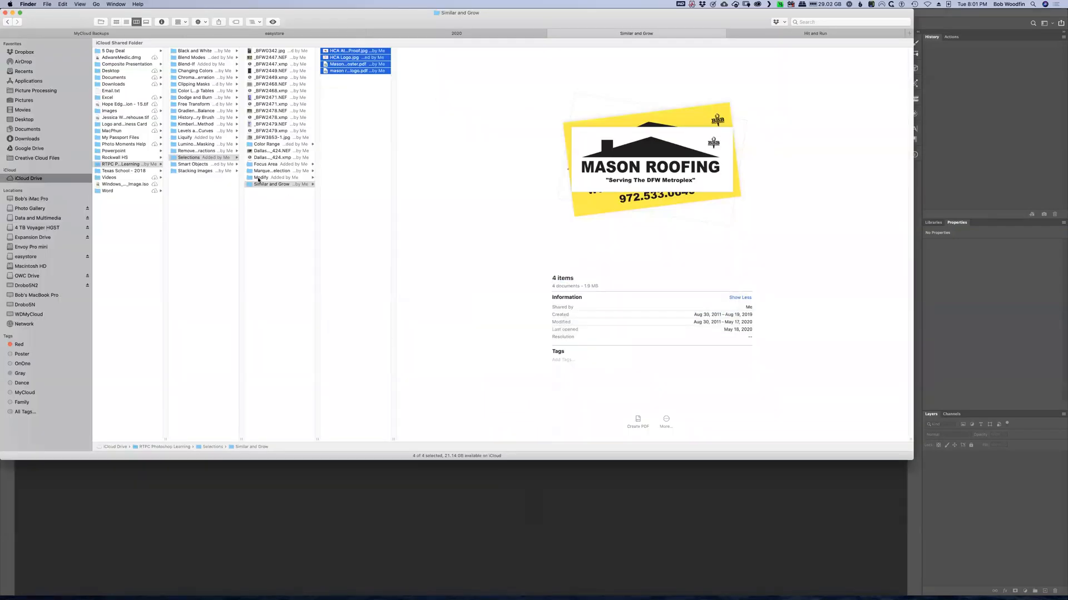
Step: Open the woman's cutout PSD from Finder's Modify folder in Photoshop and hide the video-call participants
click(259, 178)
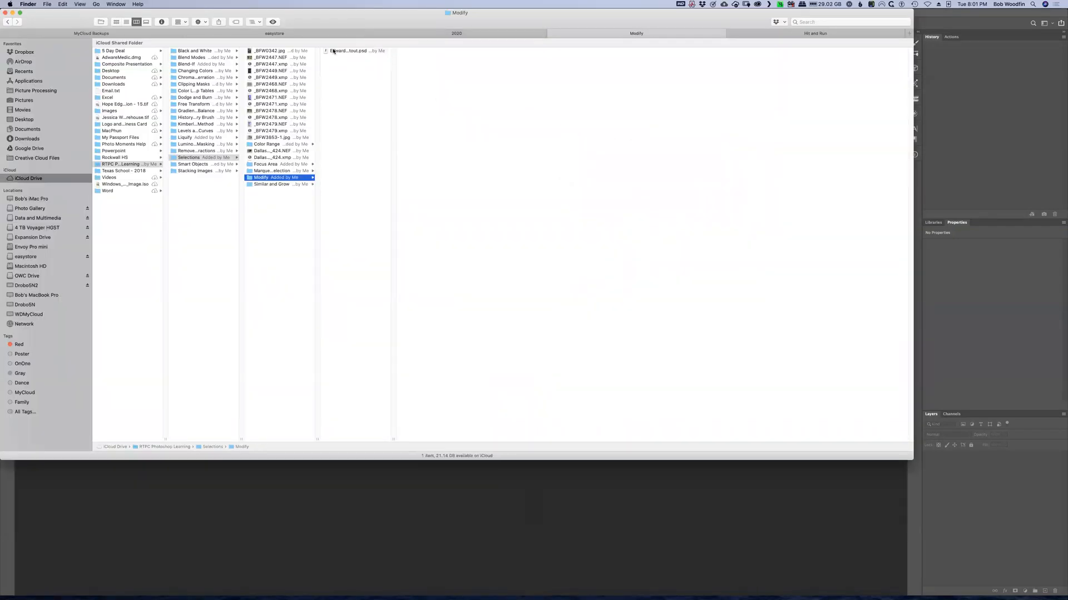
drag(333, 51, 621, 301)
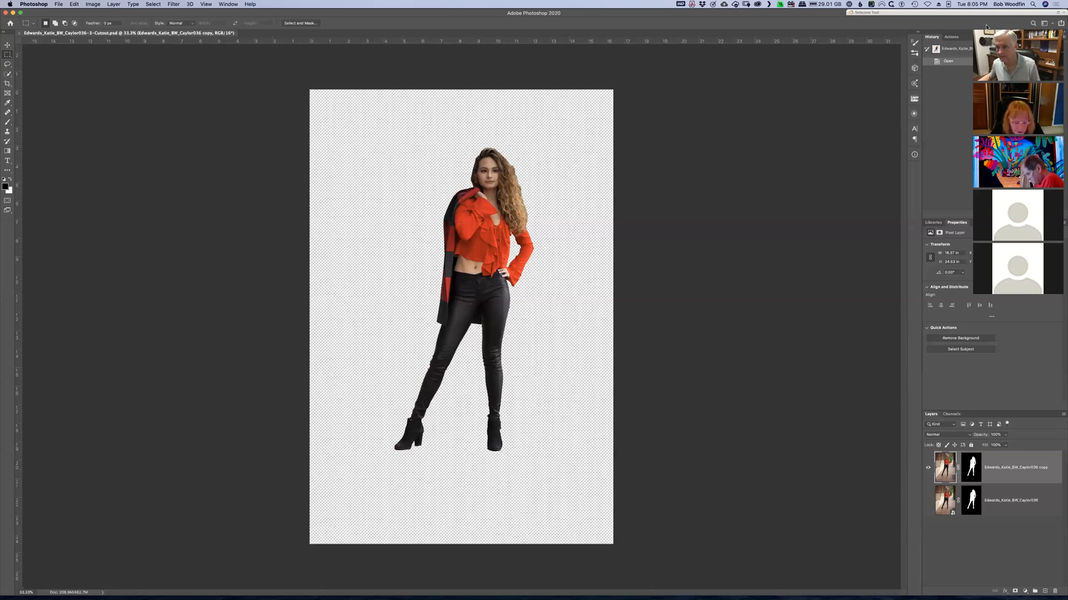
click(986, 26)
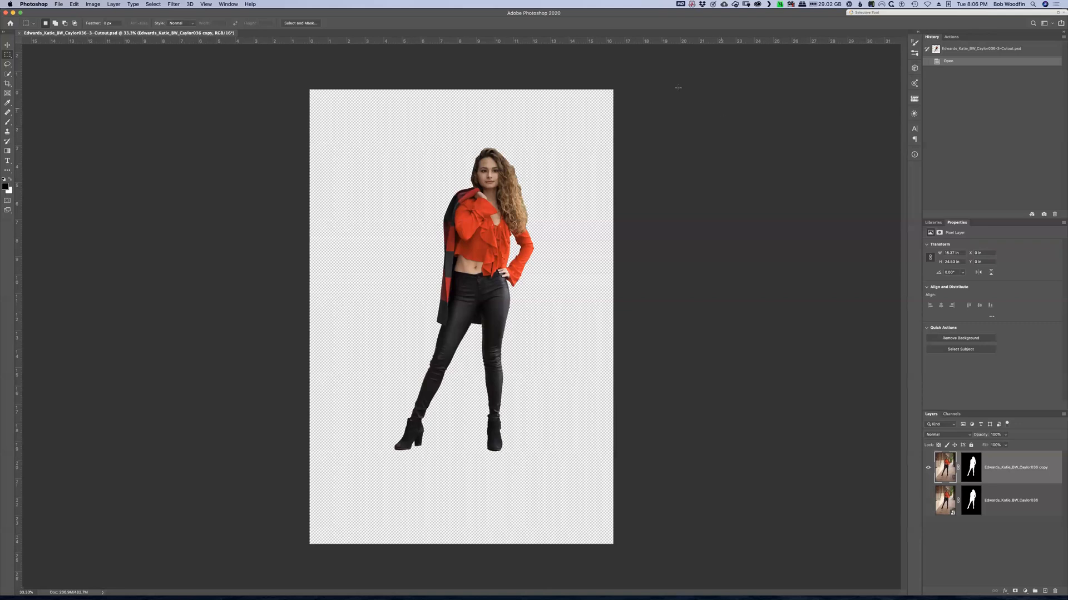
click(150, 4)
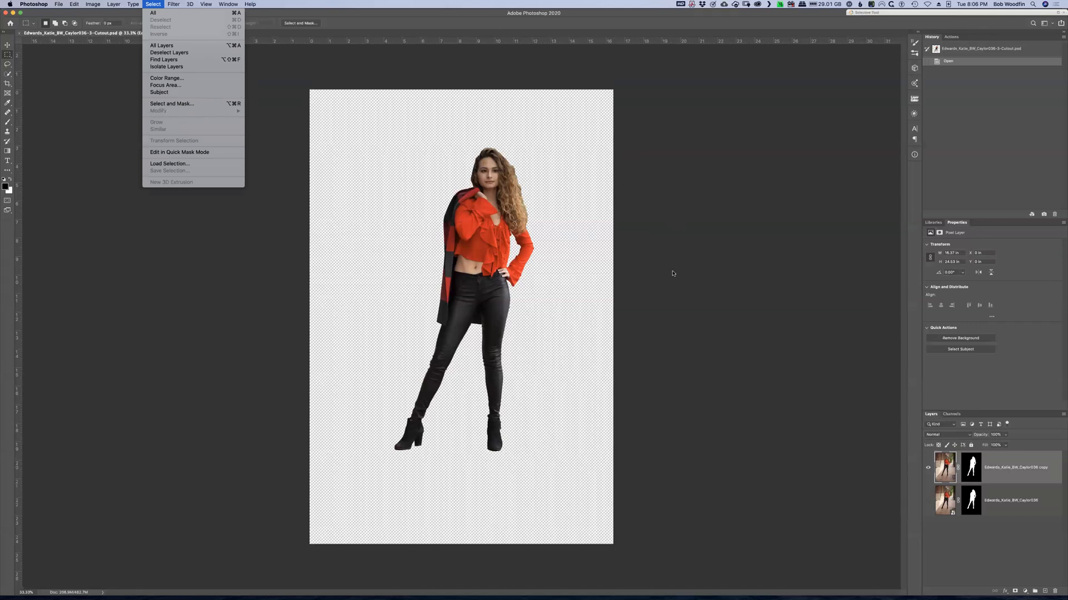
click(712, 259)
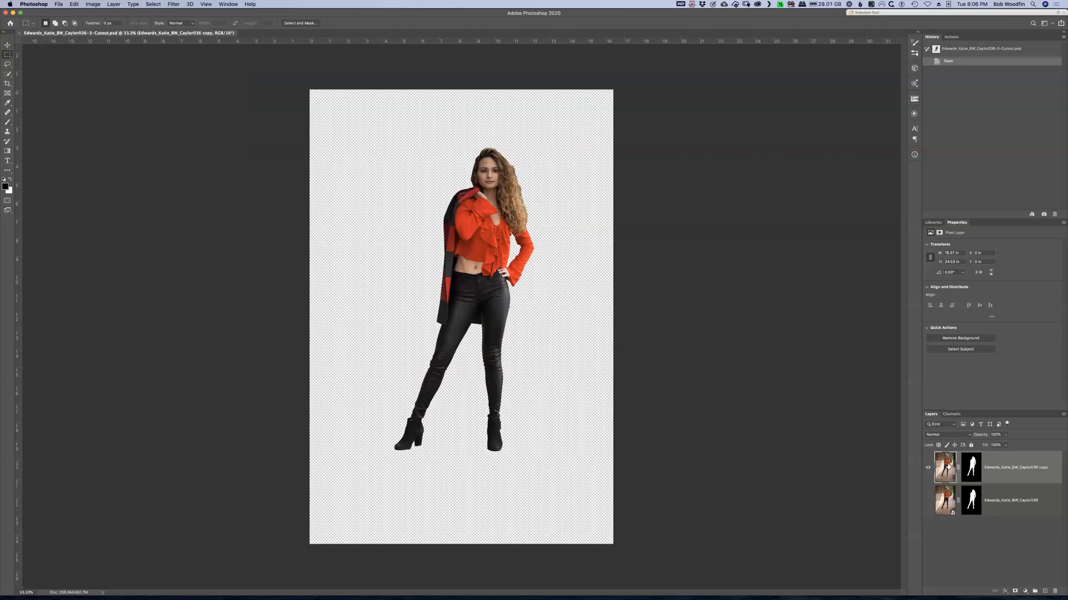
Step: Examine the cutout's edges around the hair, sleeve, waist, scarf and legs at 200% zoom
key(super+equal)
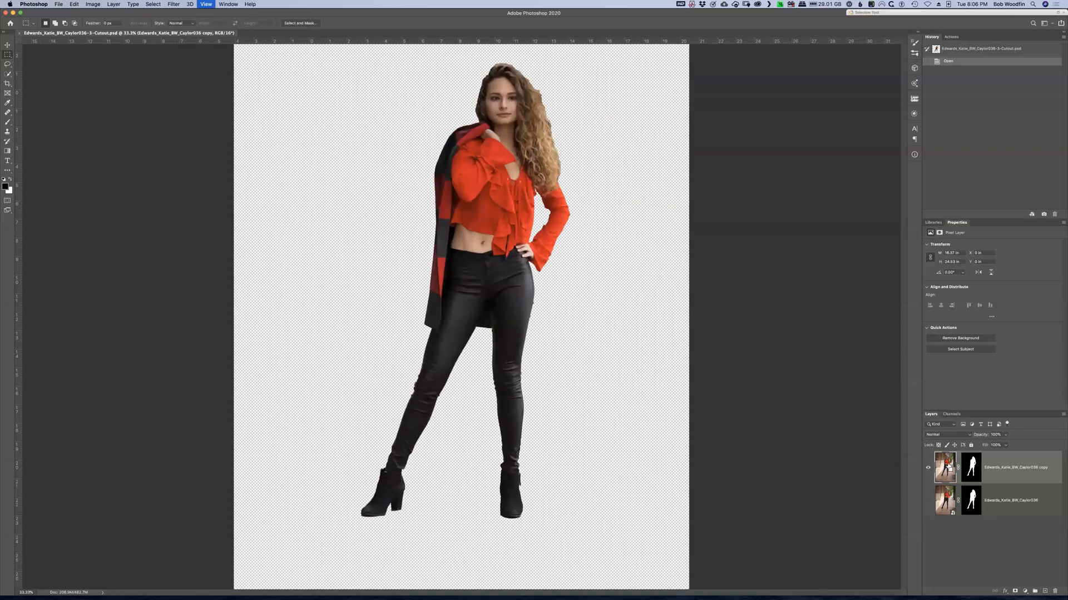
key(super+1)
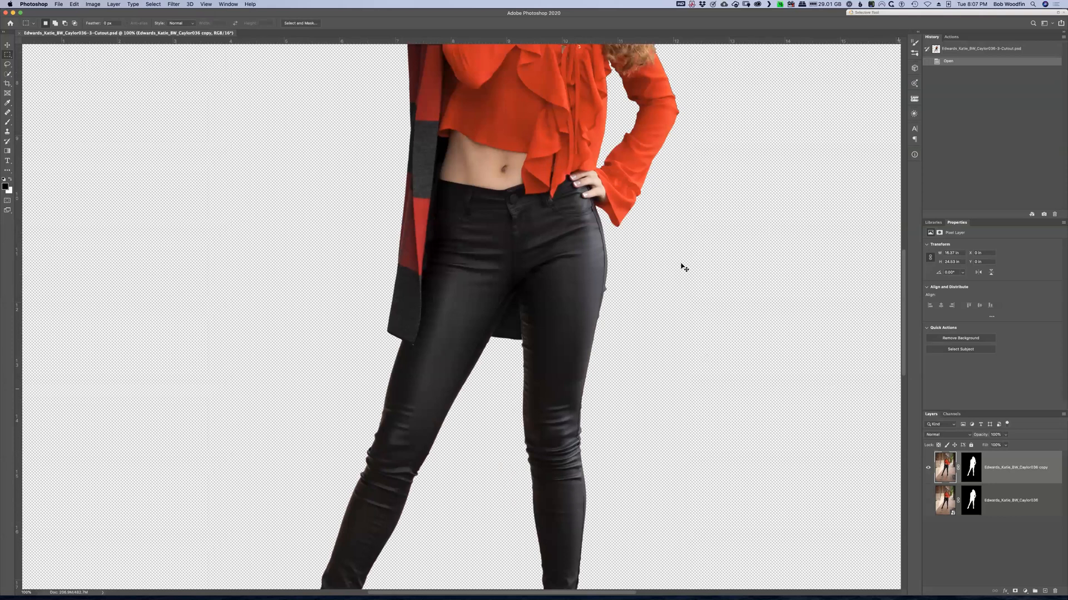
key(super+plus)
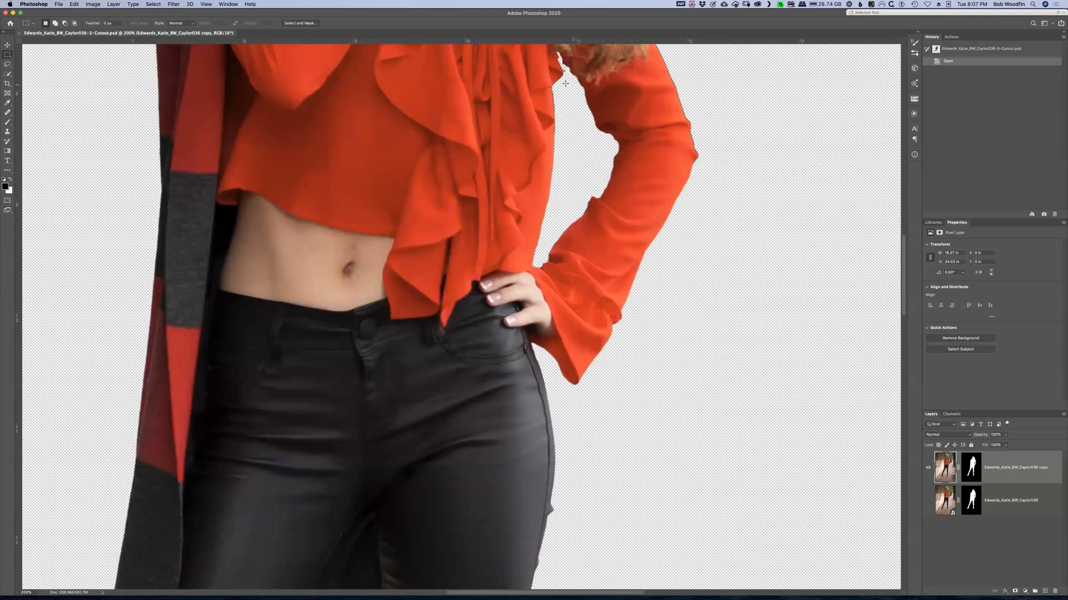
drag(474, 163, 455, 202)
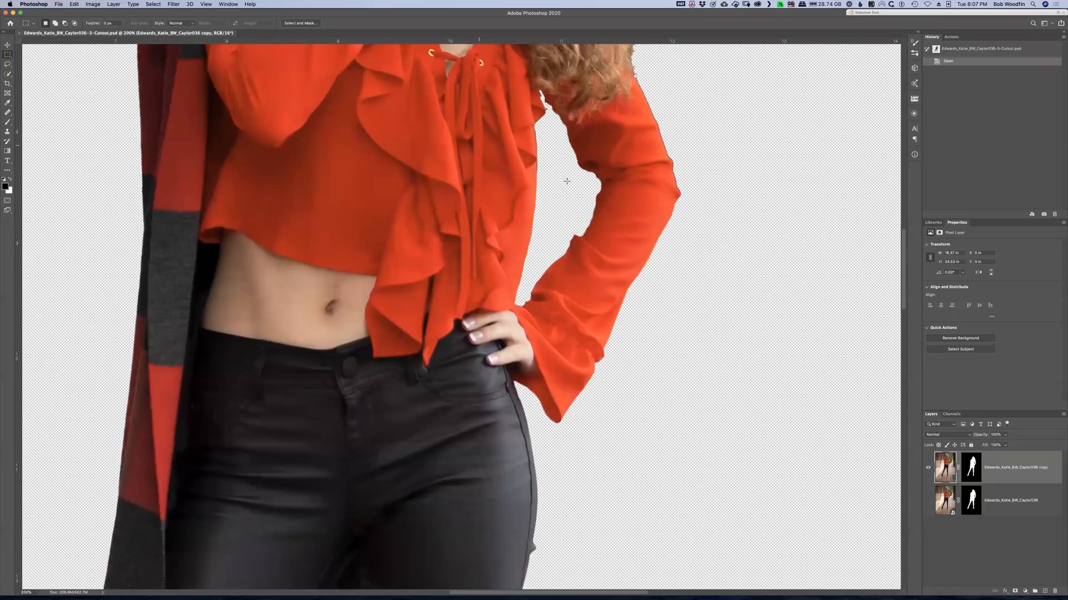
scroll(574, 212, up, 2)
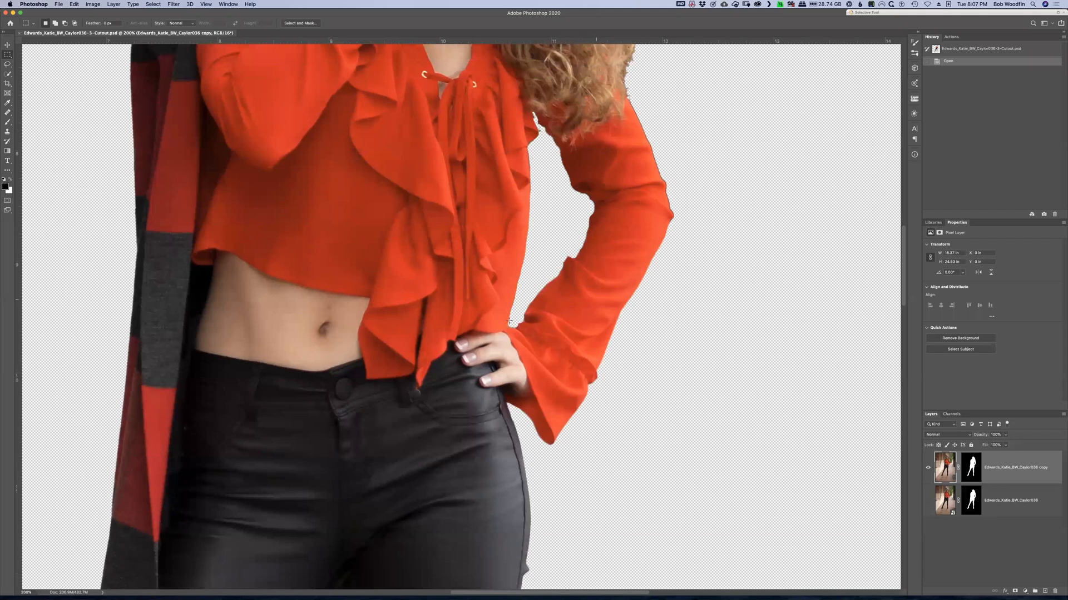
drag(418, 298, 415, 335)
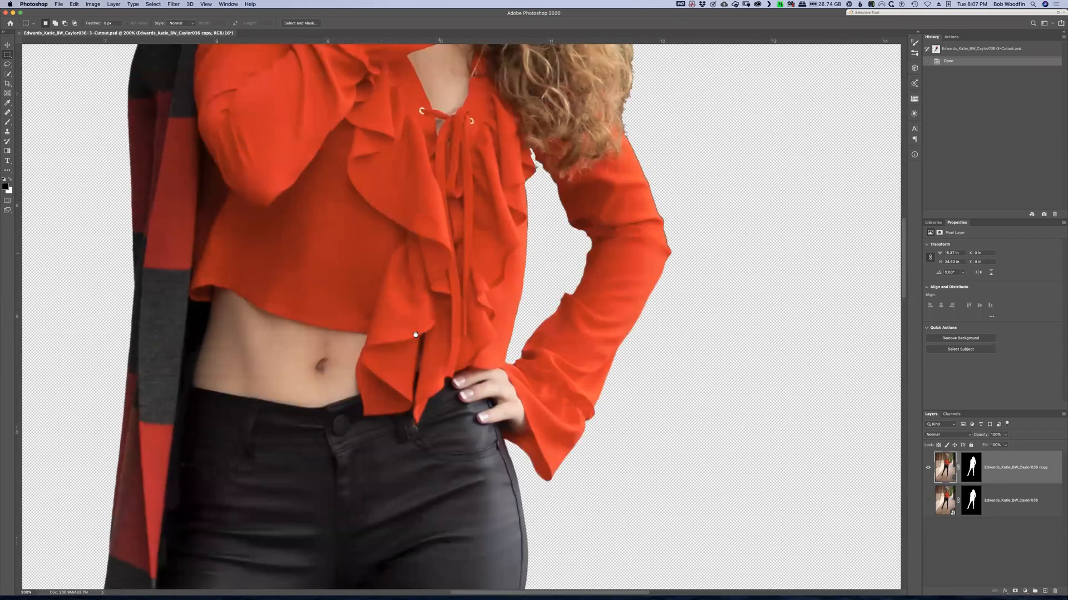
scroll(461, 440, up, 10)
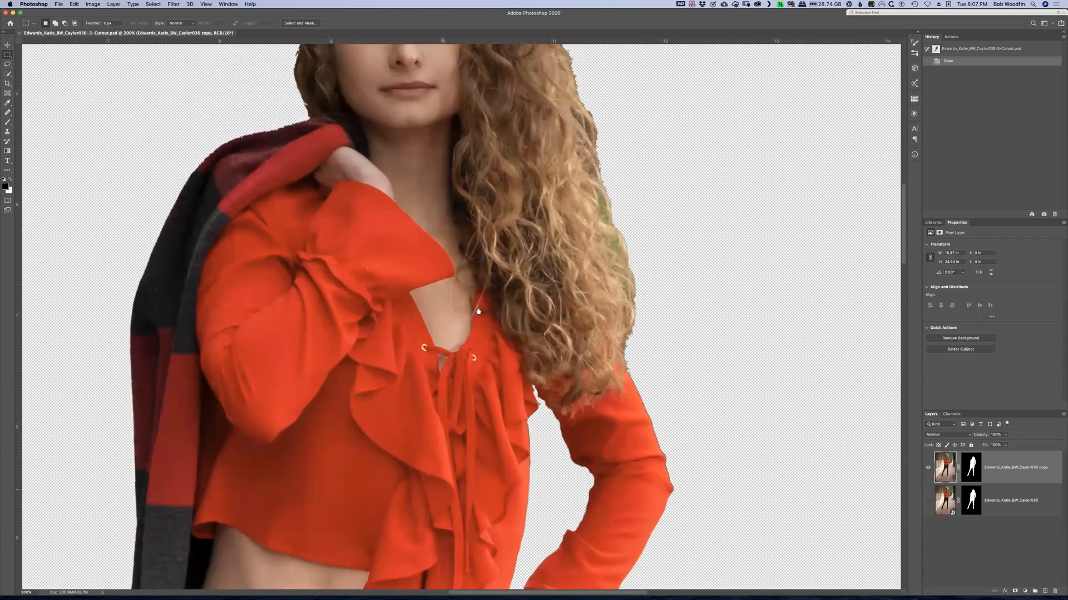
scroll(499, 321, down, 11)
scroll(499, 320, left, 2)
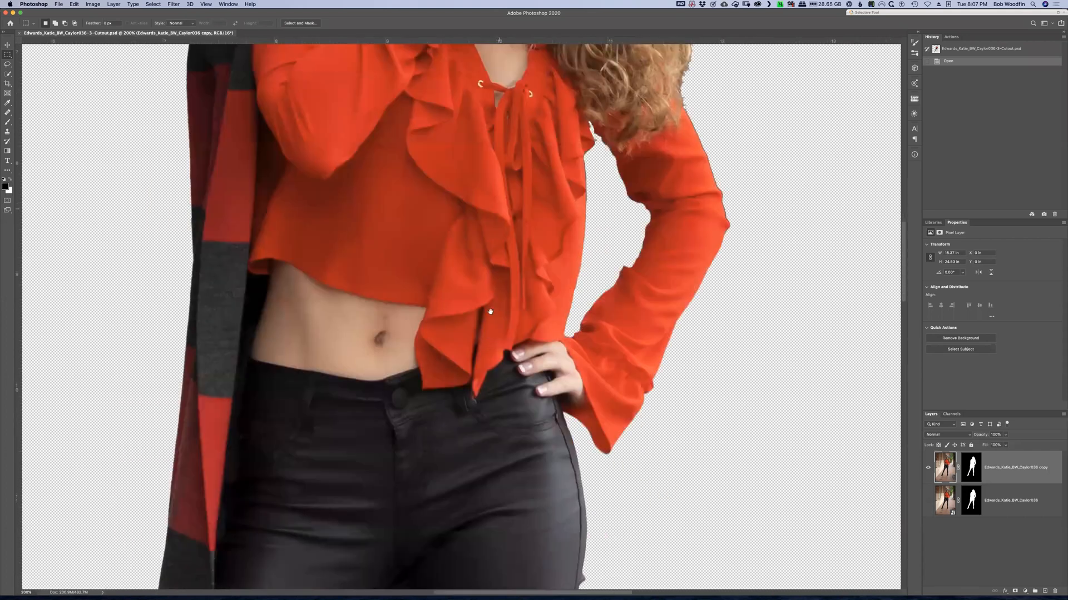
scroll(485, 392, down, 2)
scroll(485, 392, right, 1)
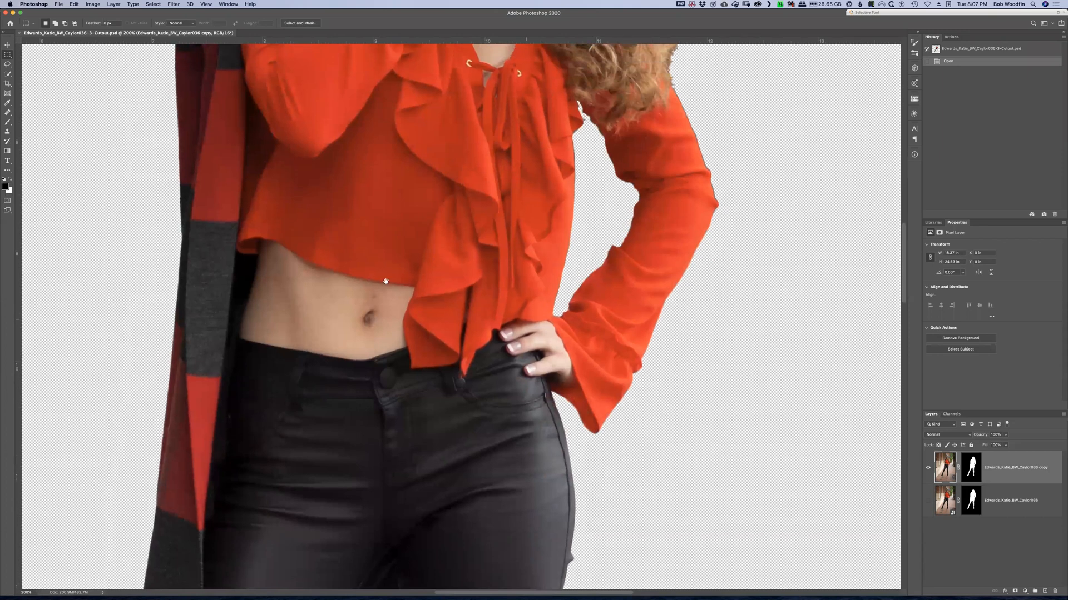
scroll(370, 468, down, 1)
scroll(370, 469, left, 1)
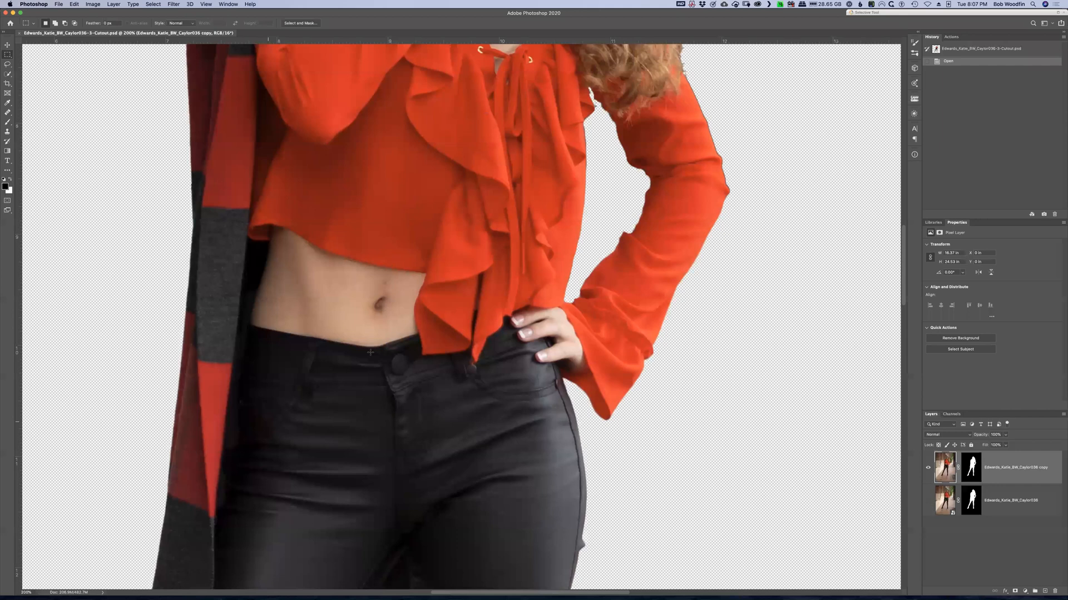
scroll(373, 351, down, 9)
scroll(372, 351, left, 5)
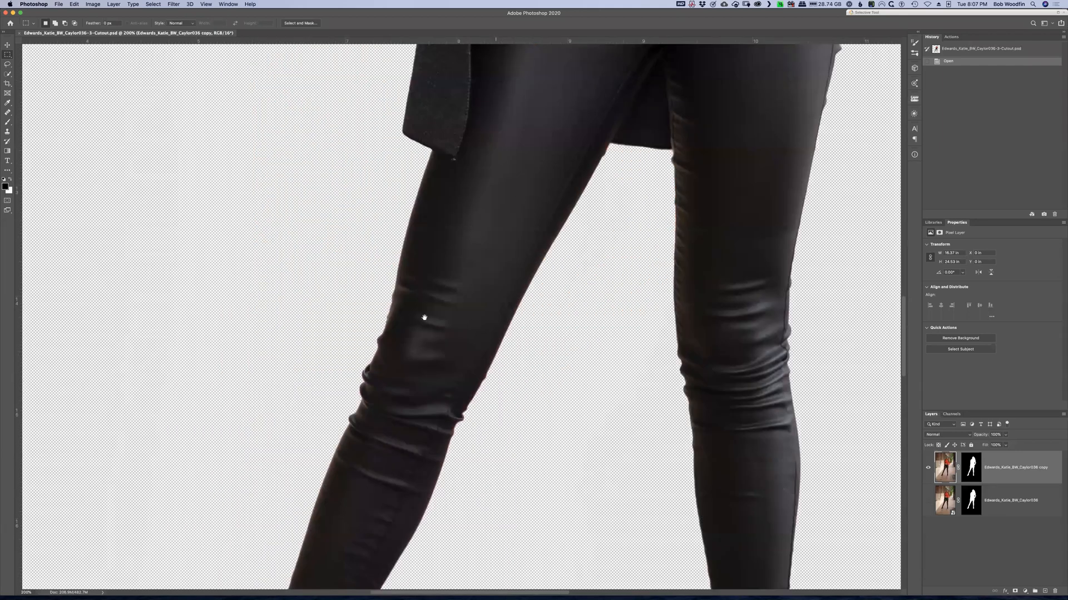
scroll(433, 244, up, 6)
scroll(433, 244, right, 4)
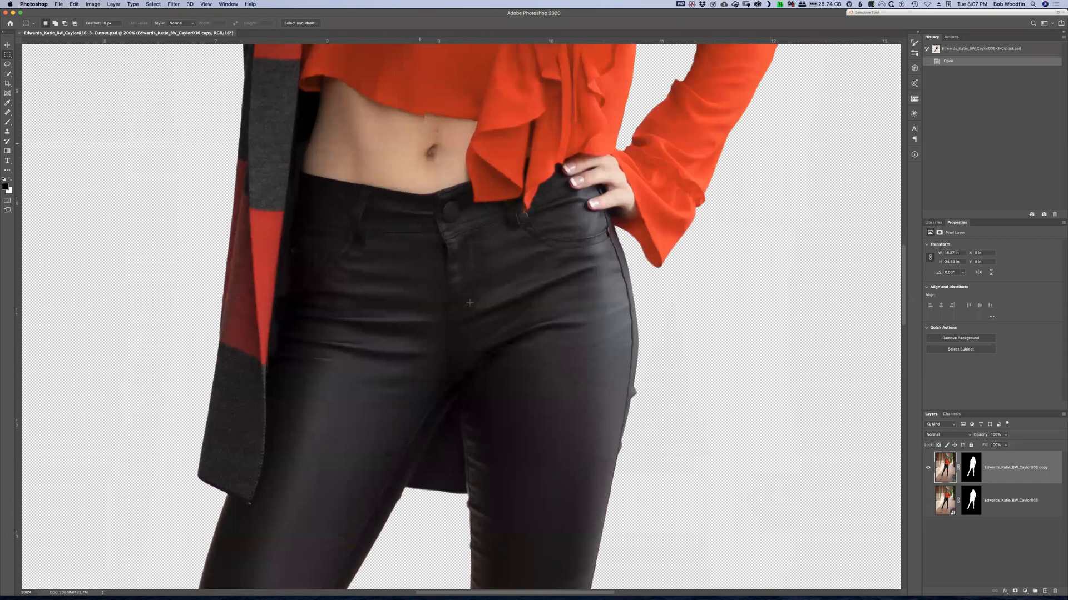
scroll(508, 317, up, 4)
scroll(509, 317, left, 1)
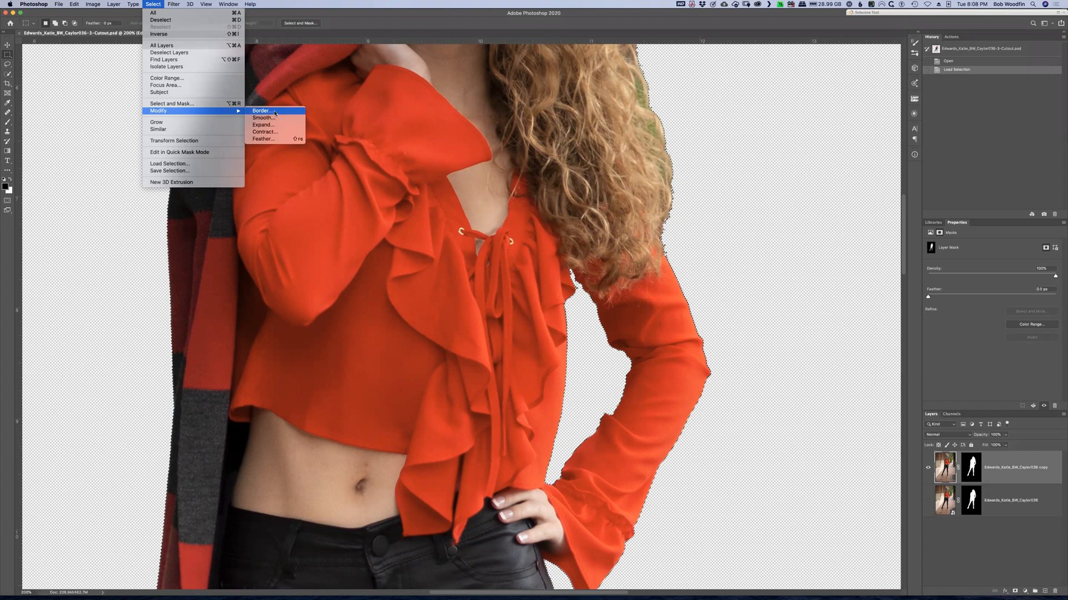
Step: Turn the selection of the woman's outline into a 10-pixel-wide border selection and view it at 400% beside her arm
click(274, 113)
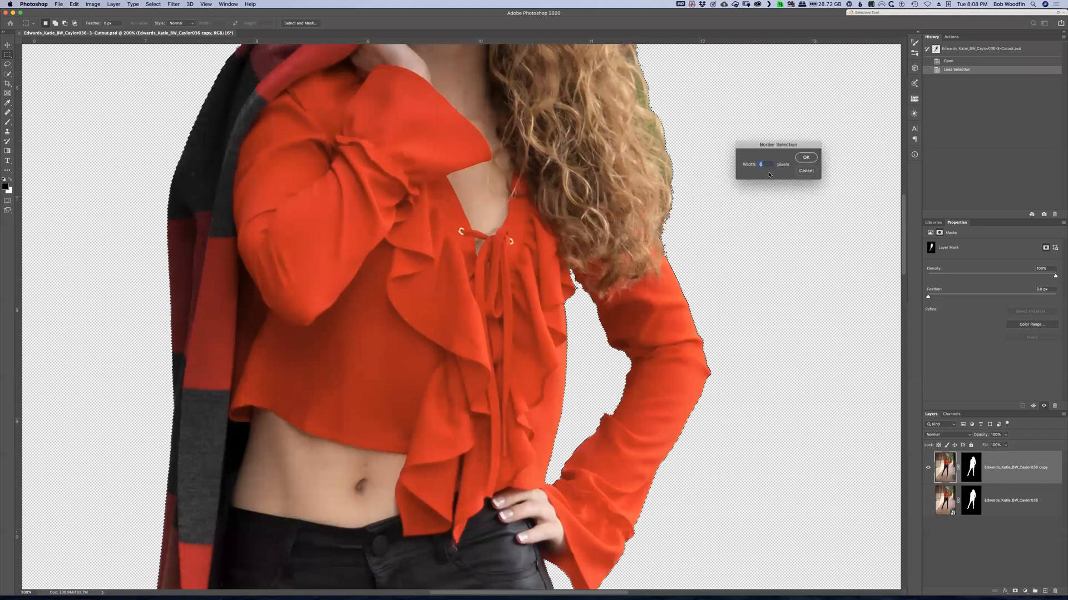
text(10)
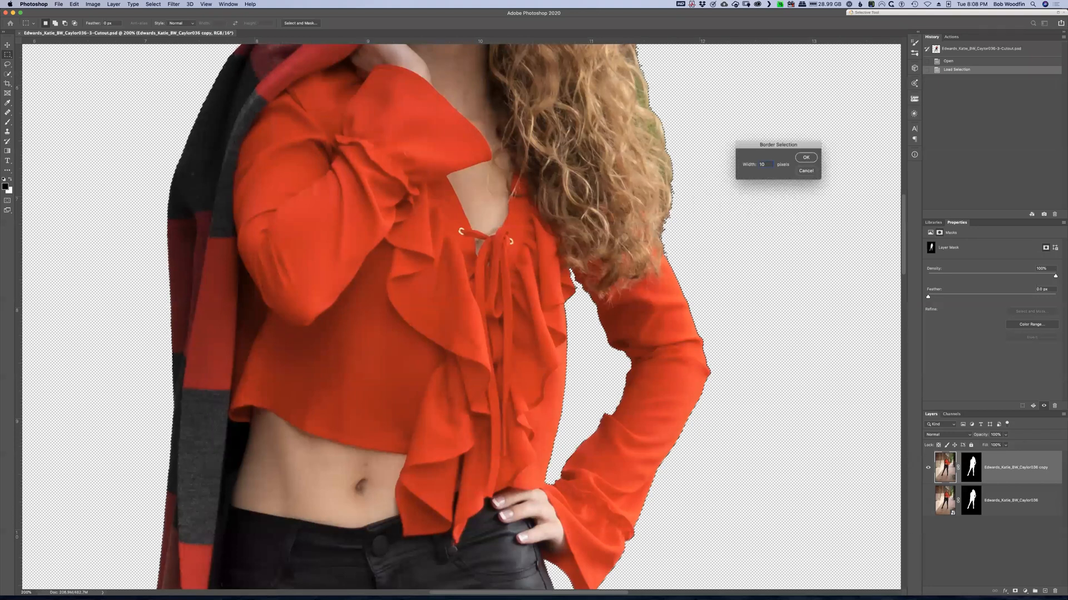
click(806, 158)
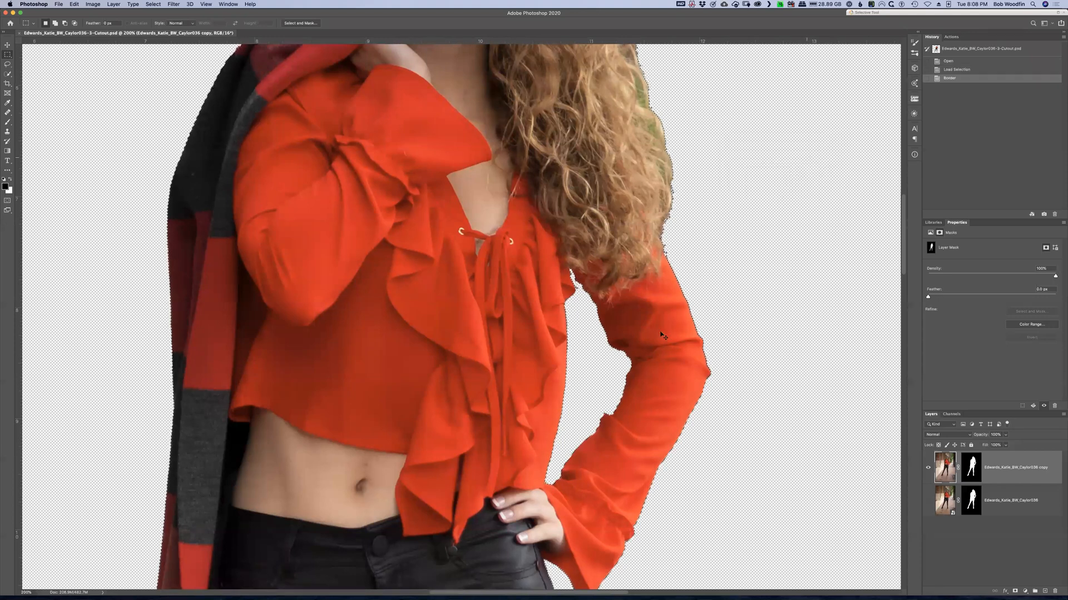
key(super+equal)
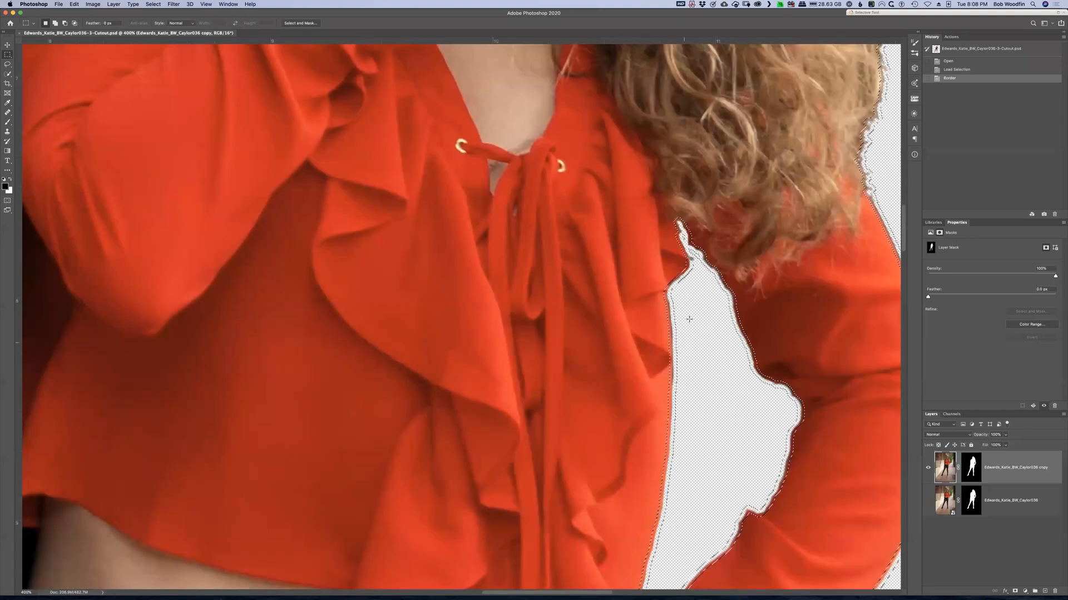
Step: Examine the border selection around the woman's sleeve, waist and the gap beside her arm at 400% zoom
key(v)
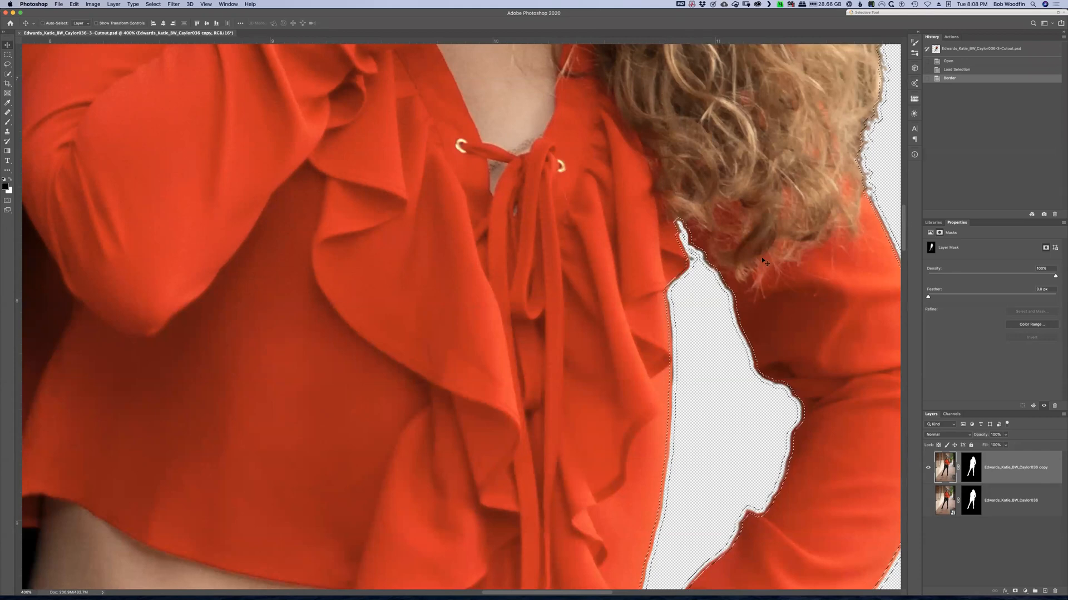
drag(762, 255, 584, 37)
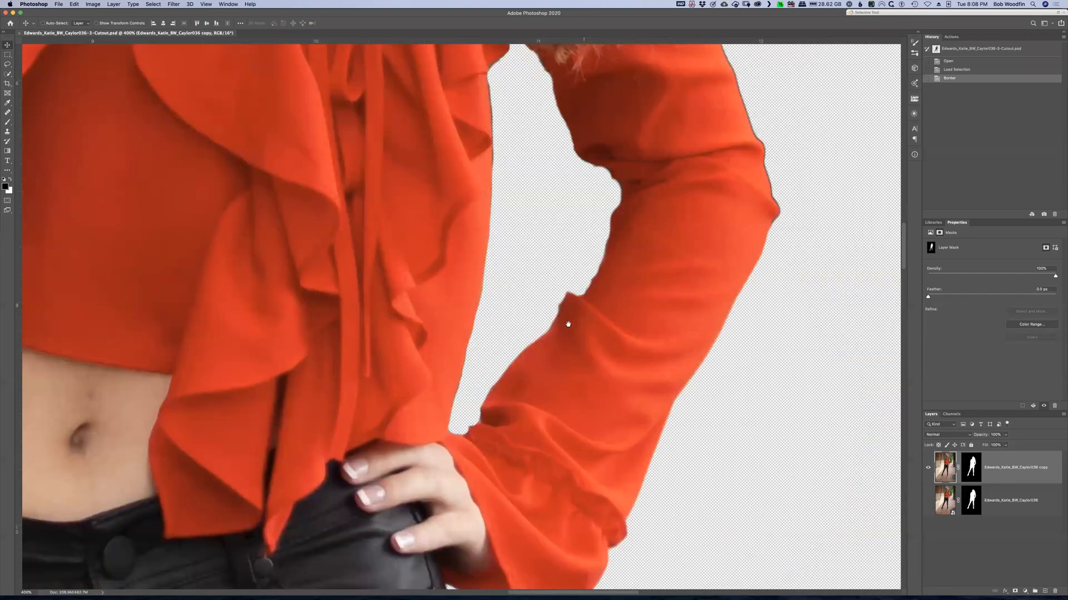
scroll(506, 139, down, 10)
scroll(549, 191, up, 10)
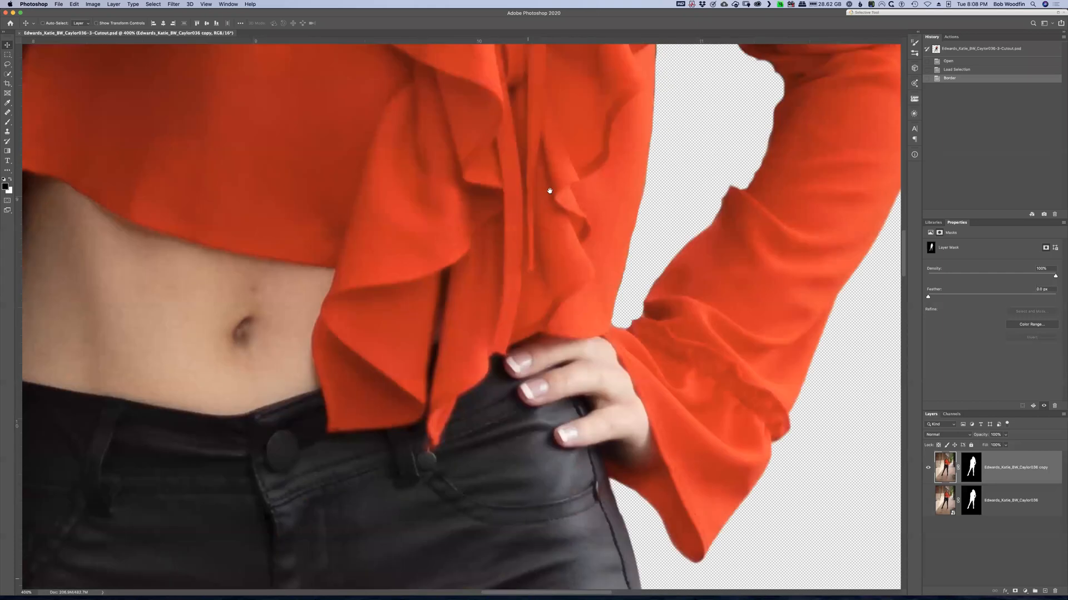
scroll(485, 365, up, 8)
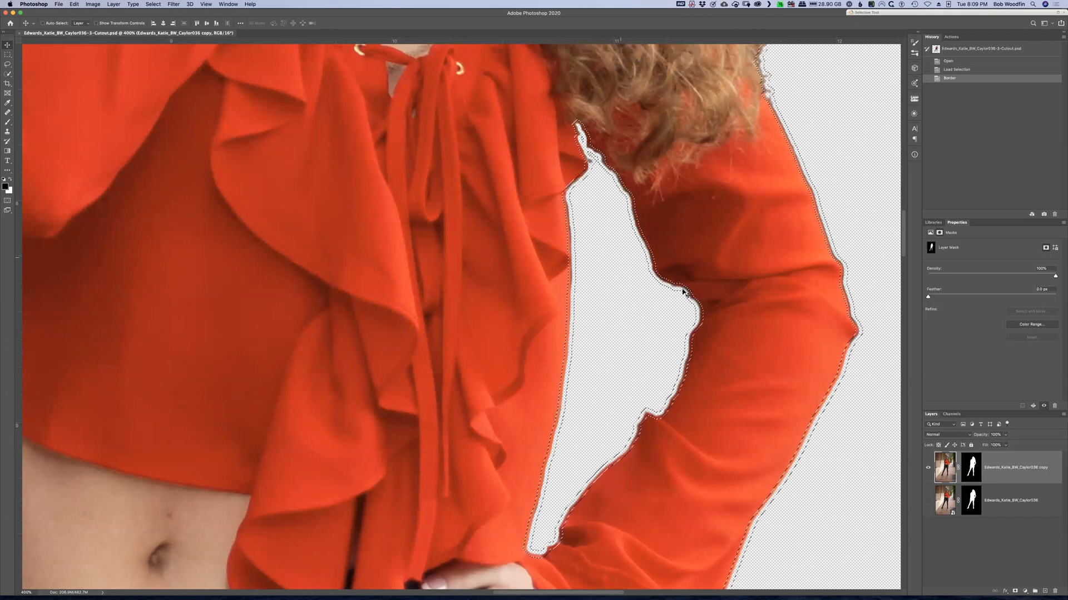
scroll(733, 174, right, 3)
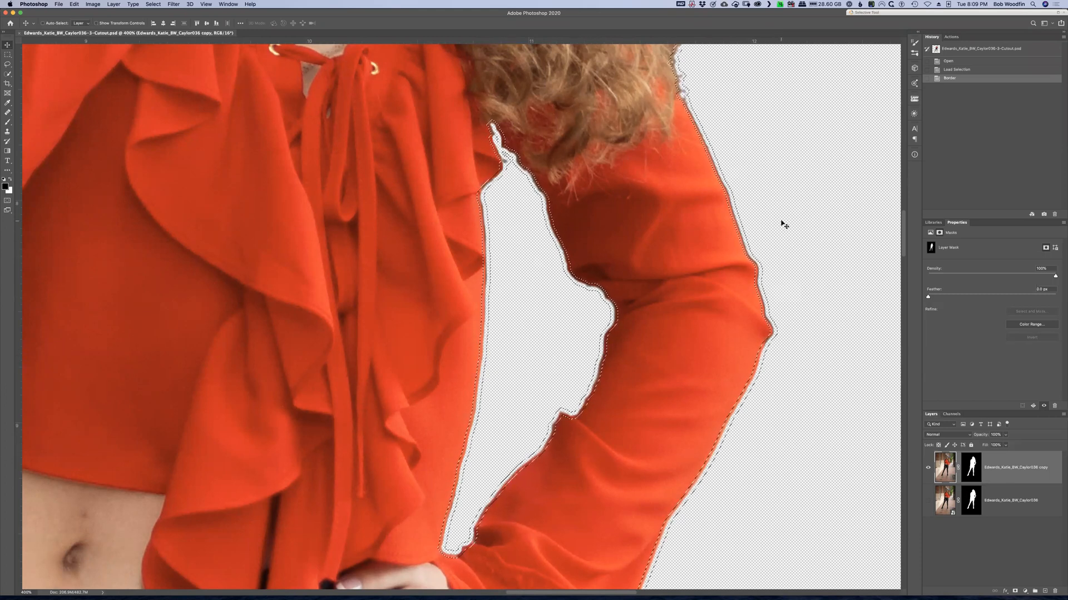
Step: Discard the border selection and load the top layer's mask as a selection
key(super+d)
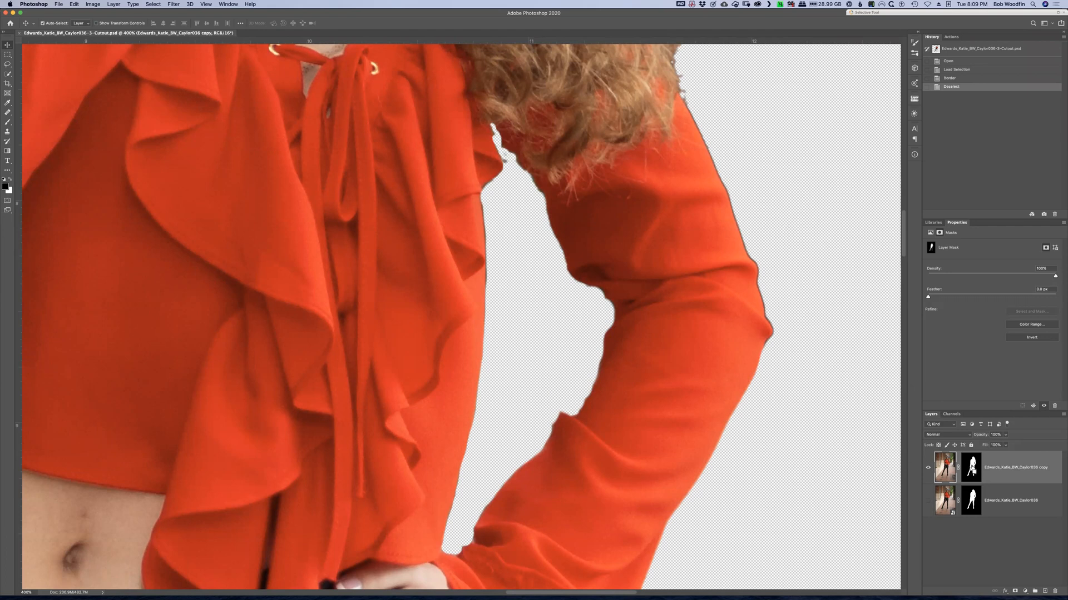
key(alt+super+backslash)
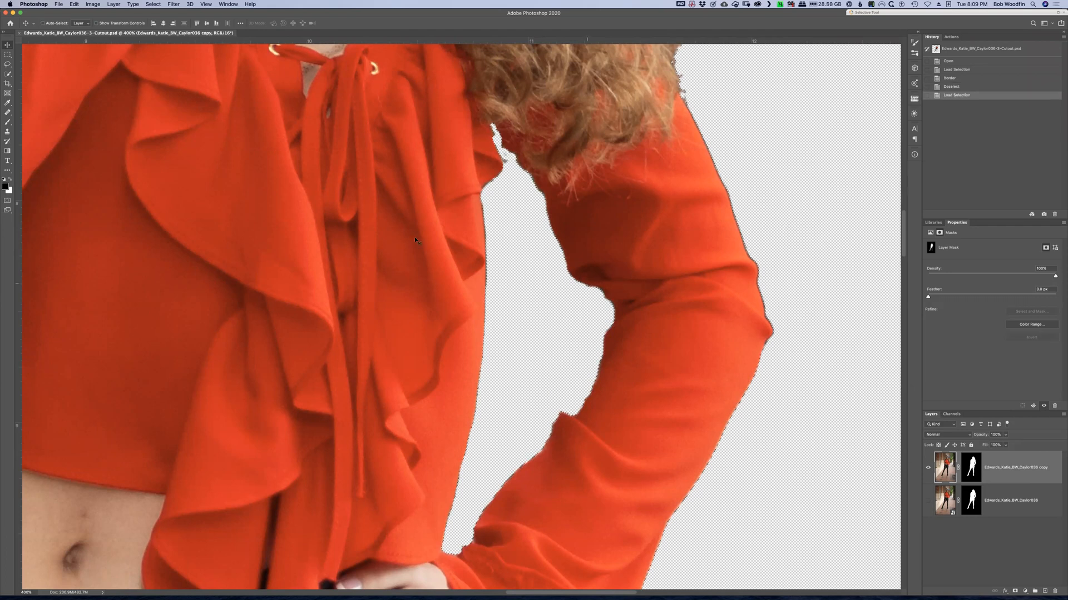
Step: Try smoothing the woman's outline selection with a sample radius of 2 pixels, then undo it
click(155, 6)
mouse_move(163, 113)
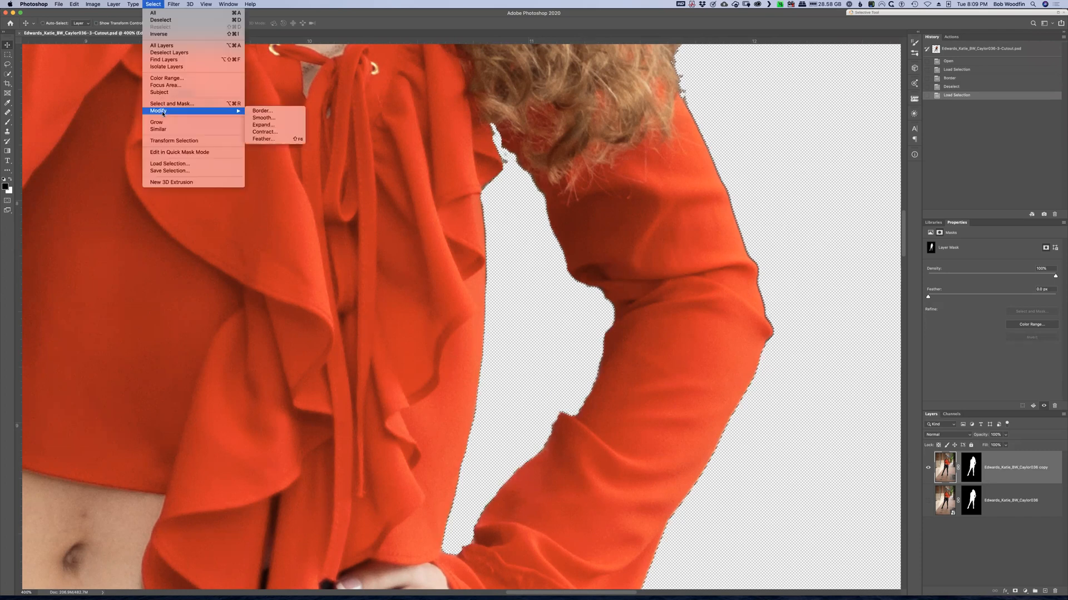
click(277, 119)
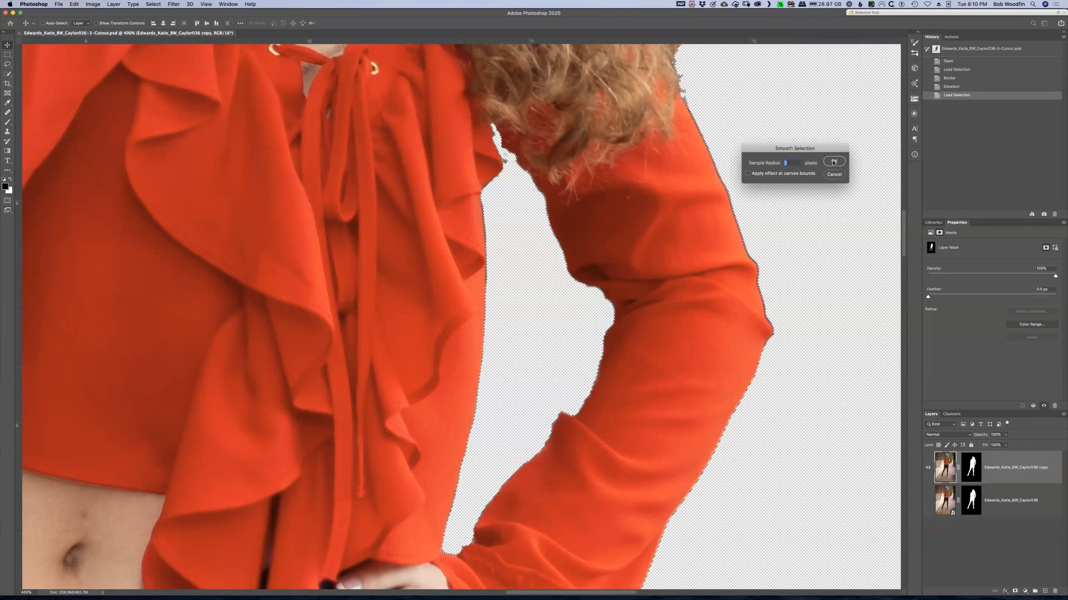
click(834, 162)
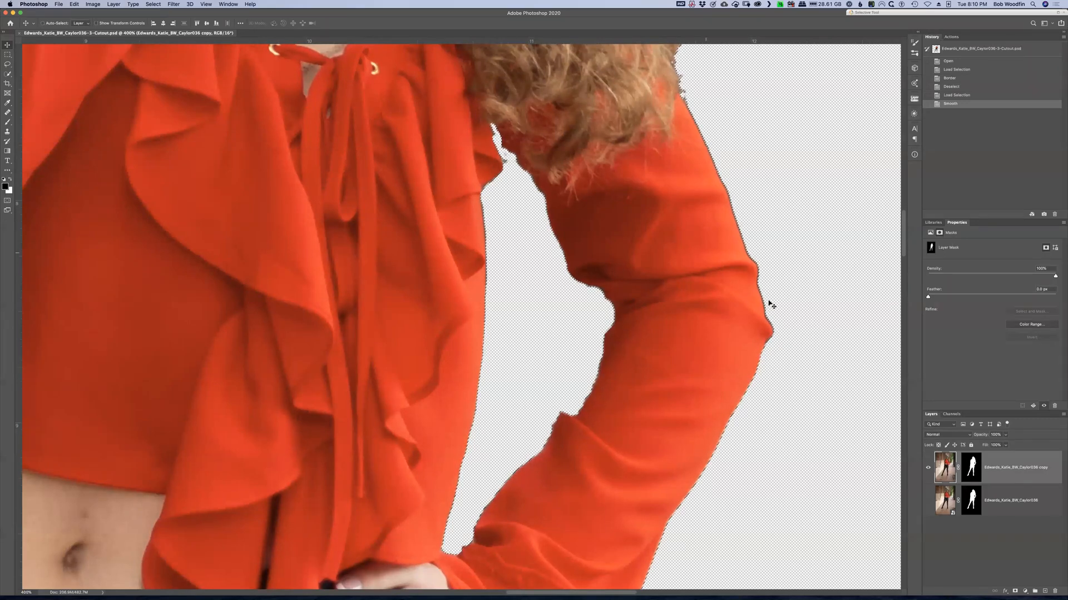
key(super+z)
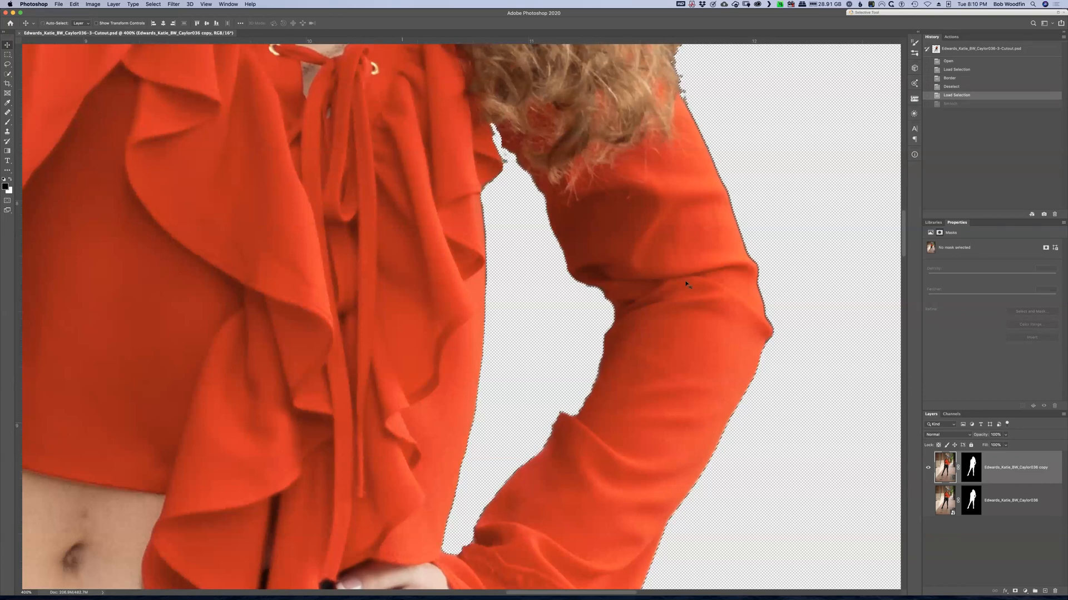
Step: Try smoothing the selection with a sample radius of 10 pixels, inspect the sleeve outline at 500%, and undo the smoothing
click(153, 5)
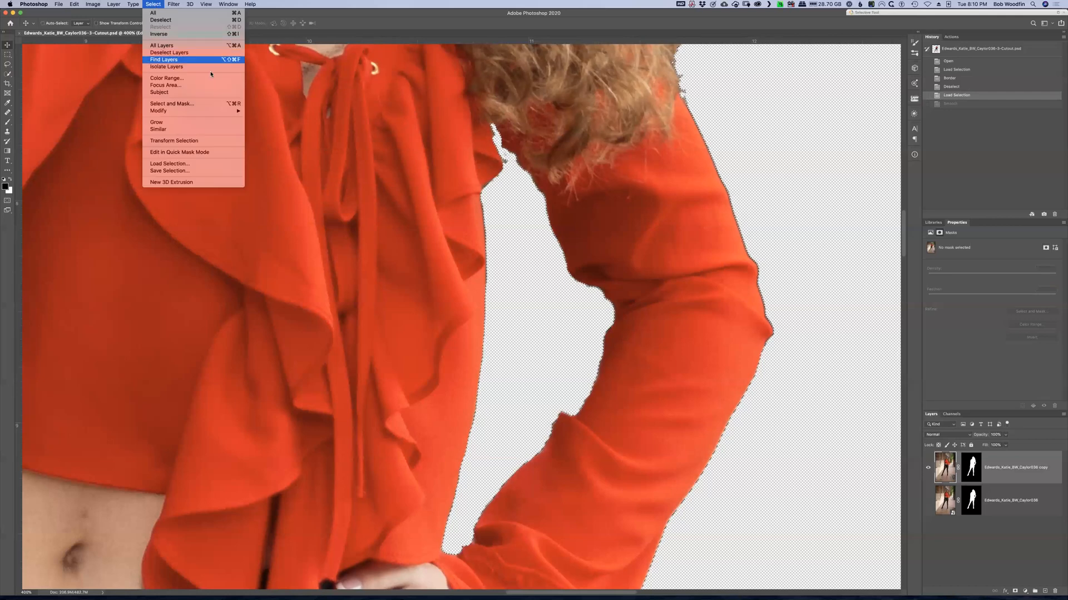
mouse_move(166, 111)
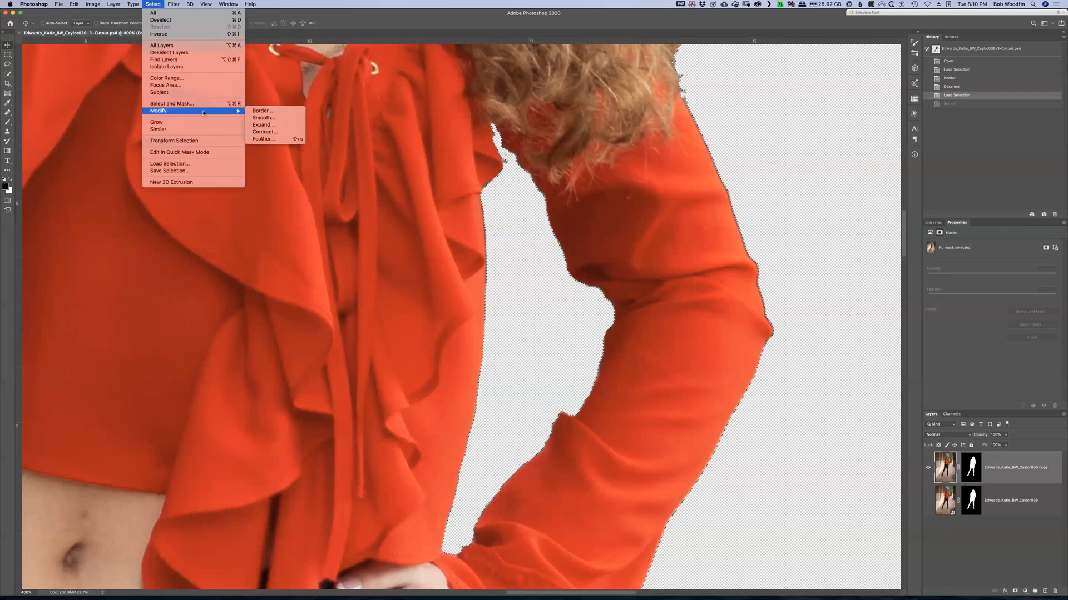
click(279, 118)
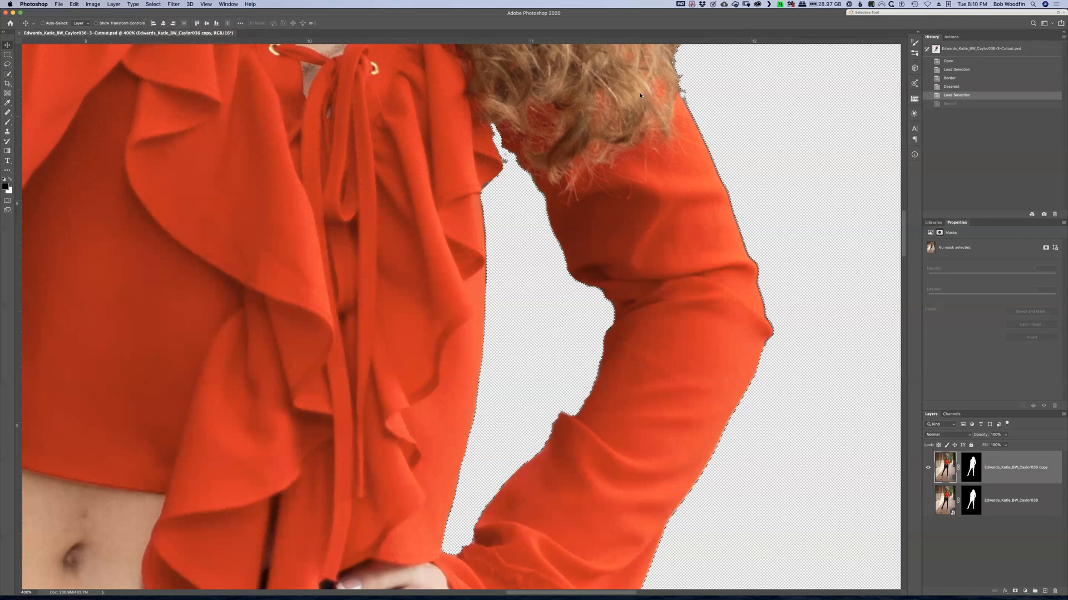
text(10)
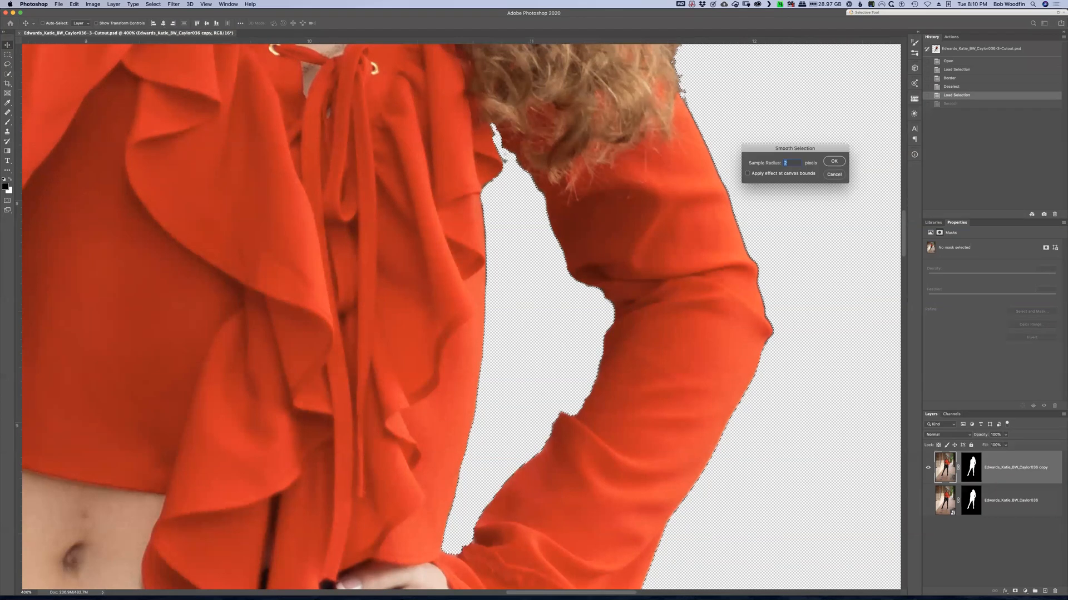
click(835, 166)
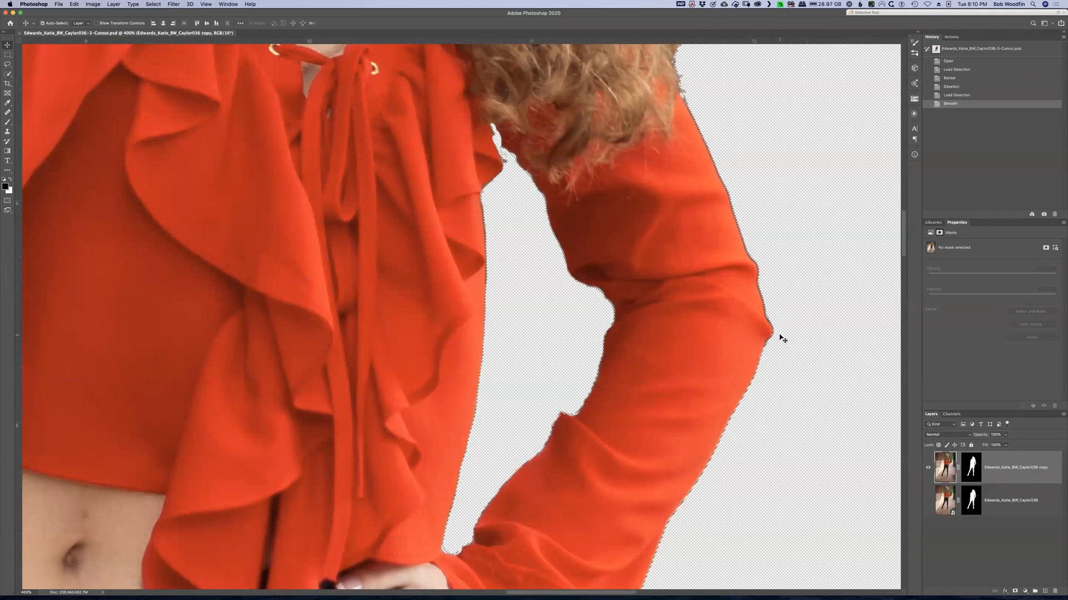
key(super+equal)
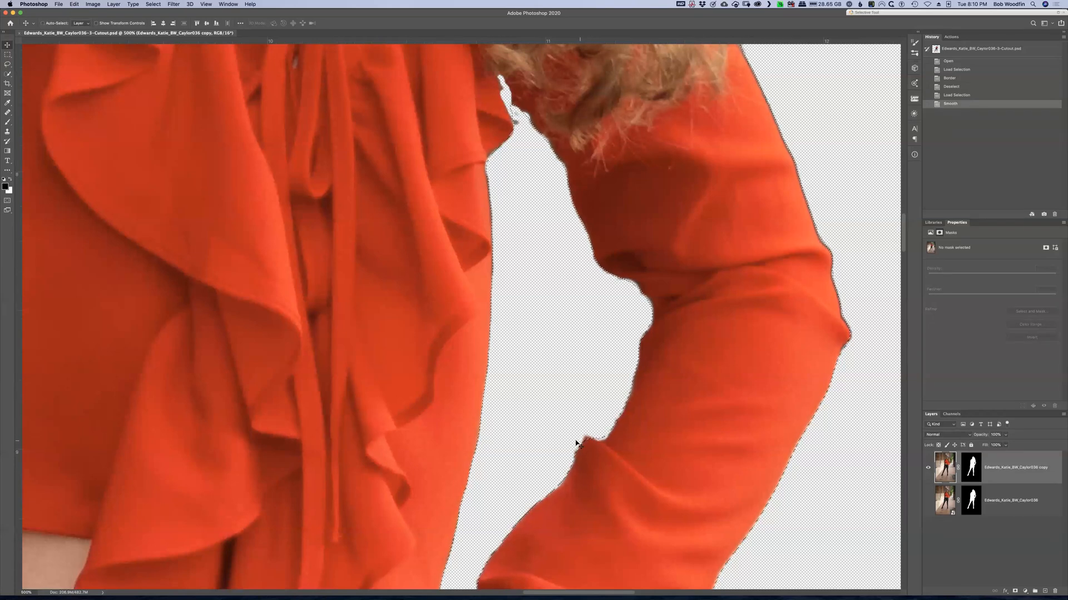
scroll(686, 414, down, 5)
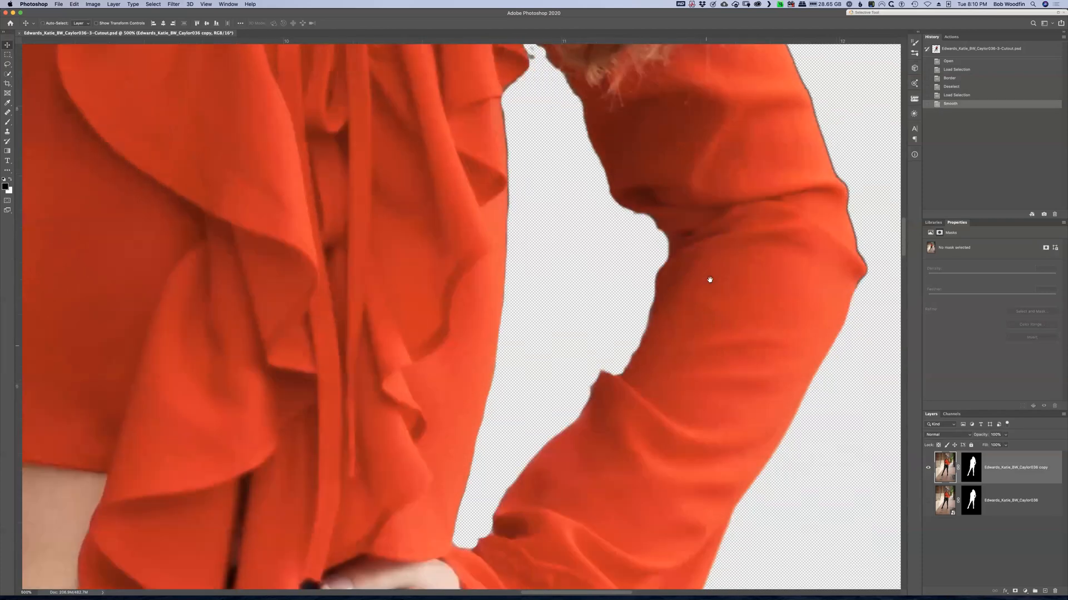
scroll(520, 427, down, 1)
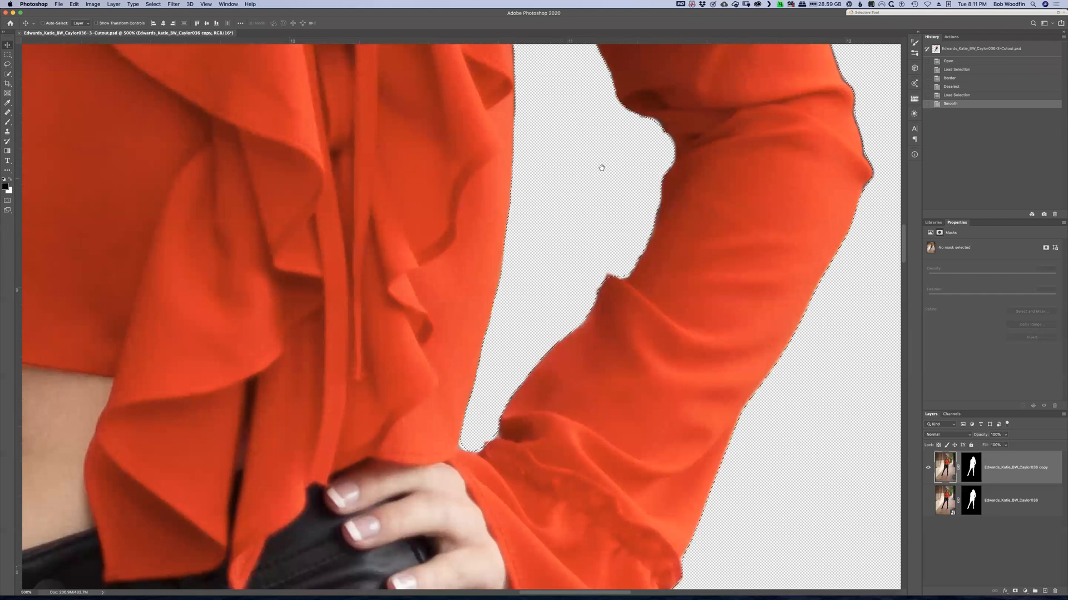
drag(562, 167, 569, 360)
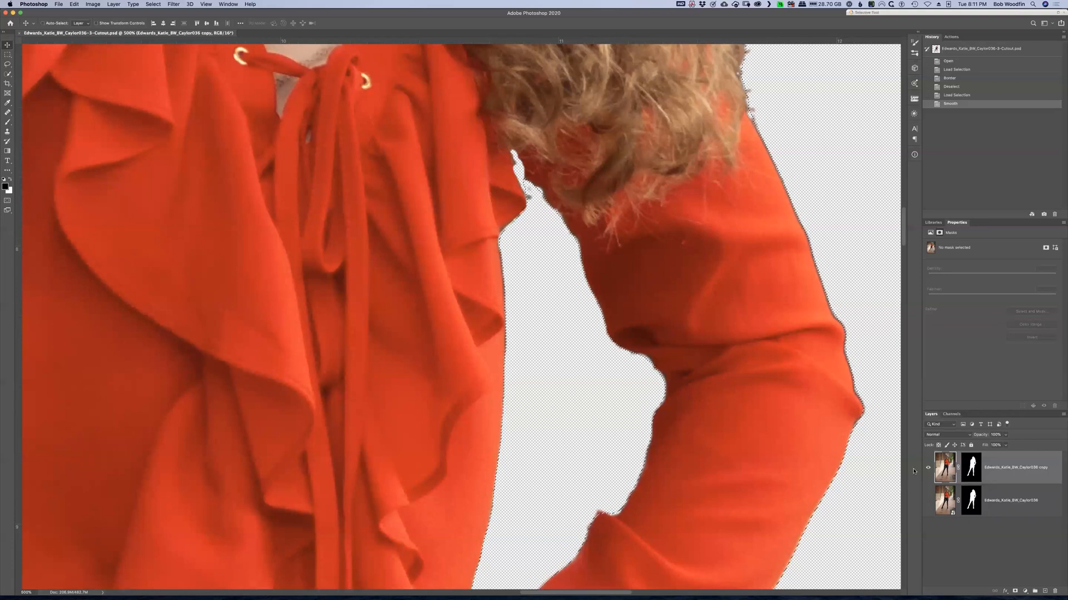
key(super+z)
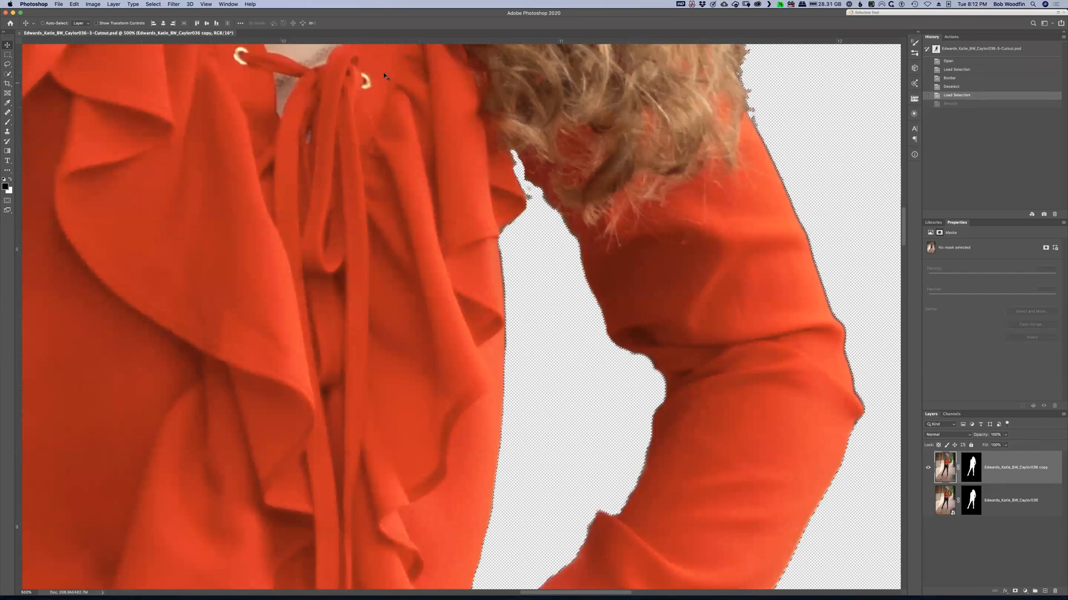
click(154, 5)
mouse_move(170, 112)
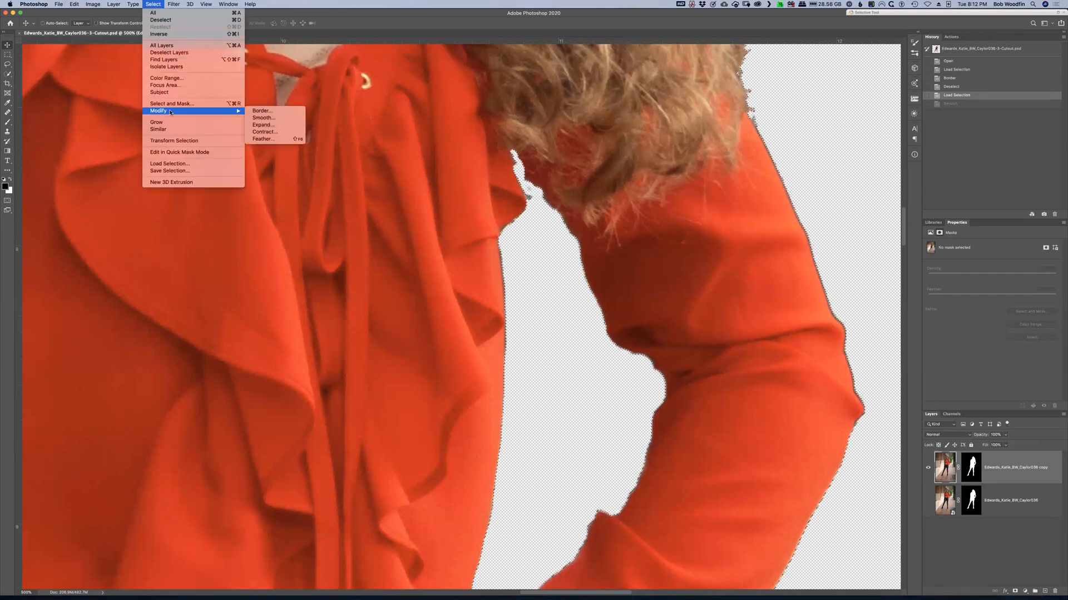
click(273, 133)
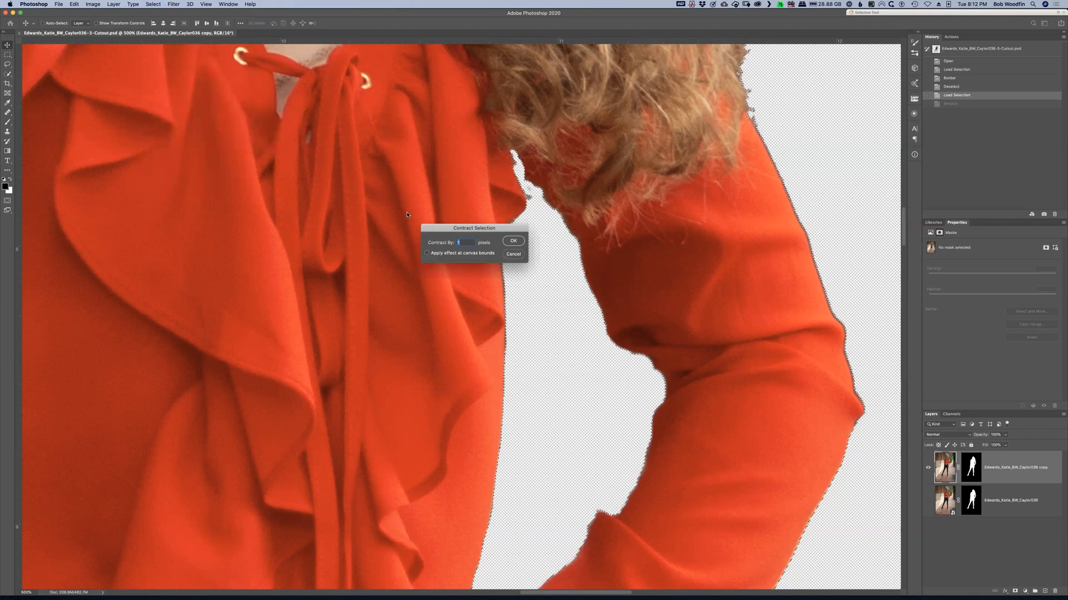
click(513, 254)
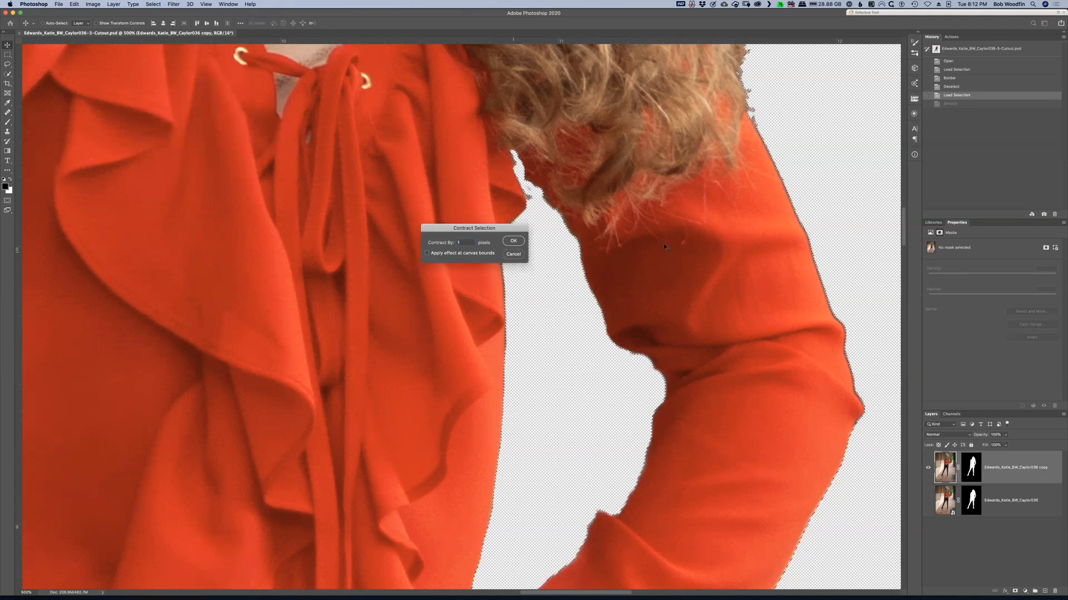
Step: Examine the cutout's edges along the blouse and sleeve at 1200% zoom, then return to 600% around the arm
key(super+equal)
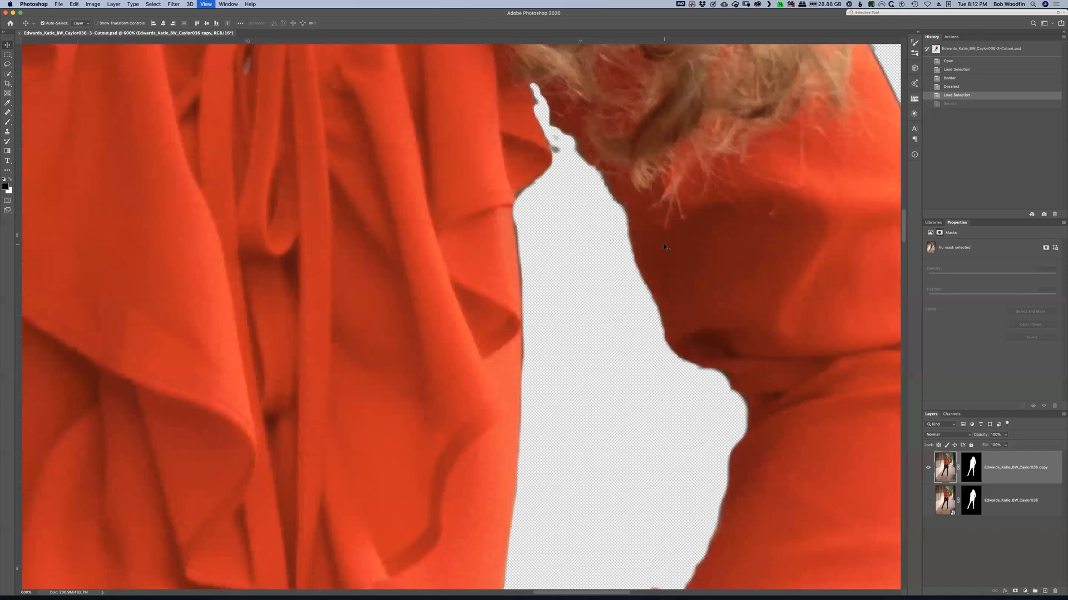
key(super+equal)
key(super+equal)
key(super+equal)
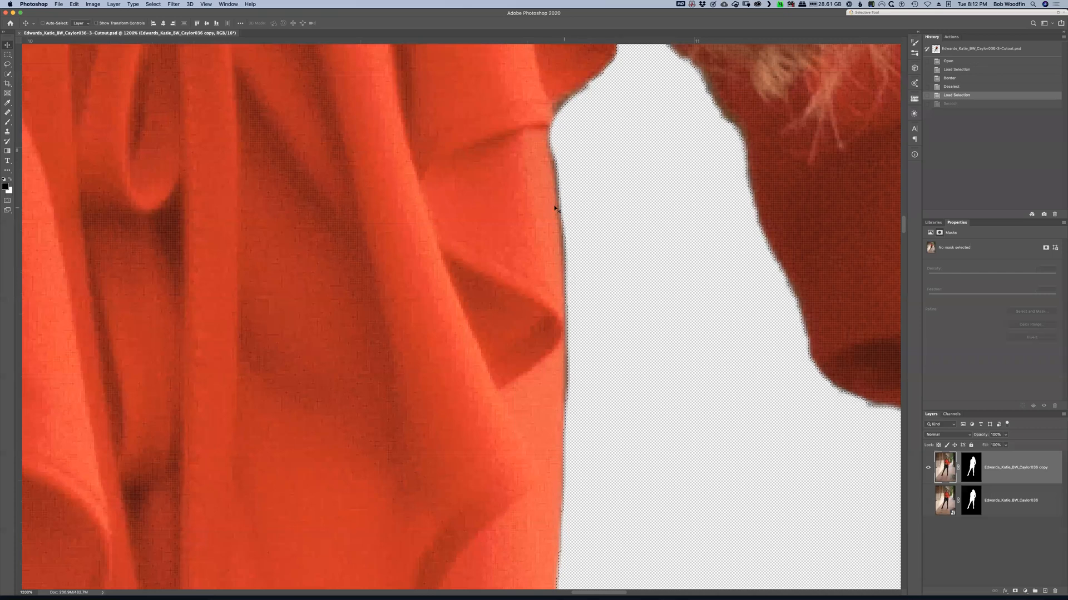
drag(670, 237, 336, 261)
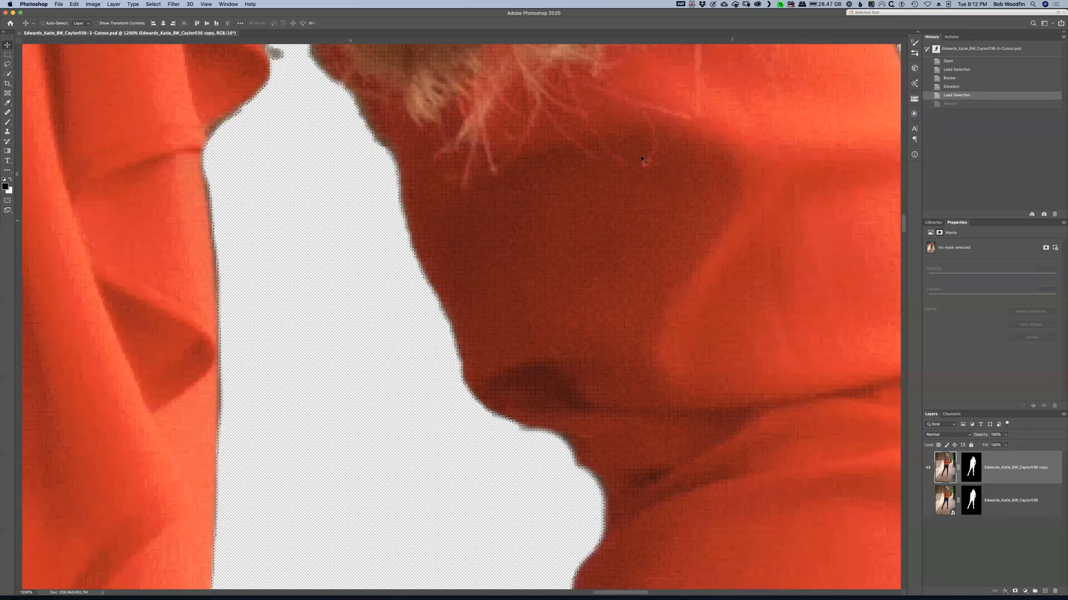
scroll(684, 302, right, 5)
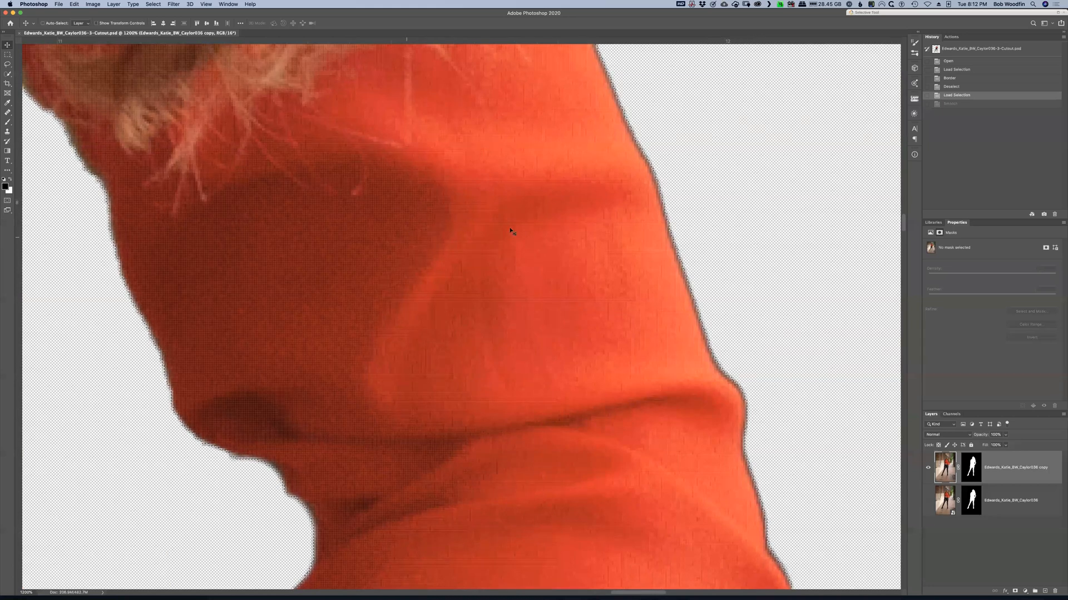
key(super+minus)
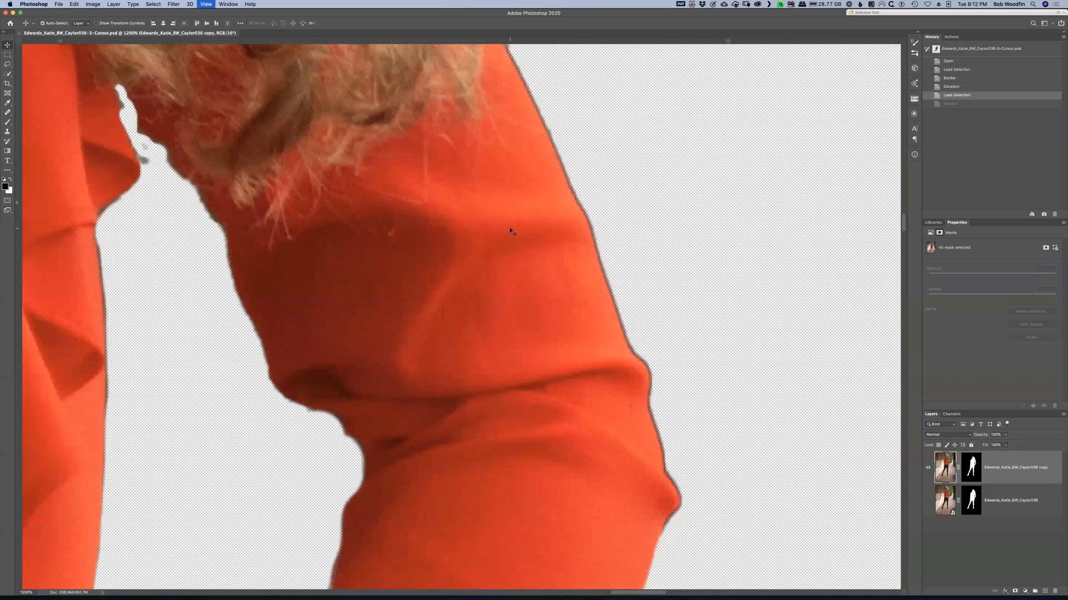
key(super+minus)
key(super+minus)
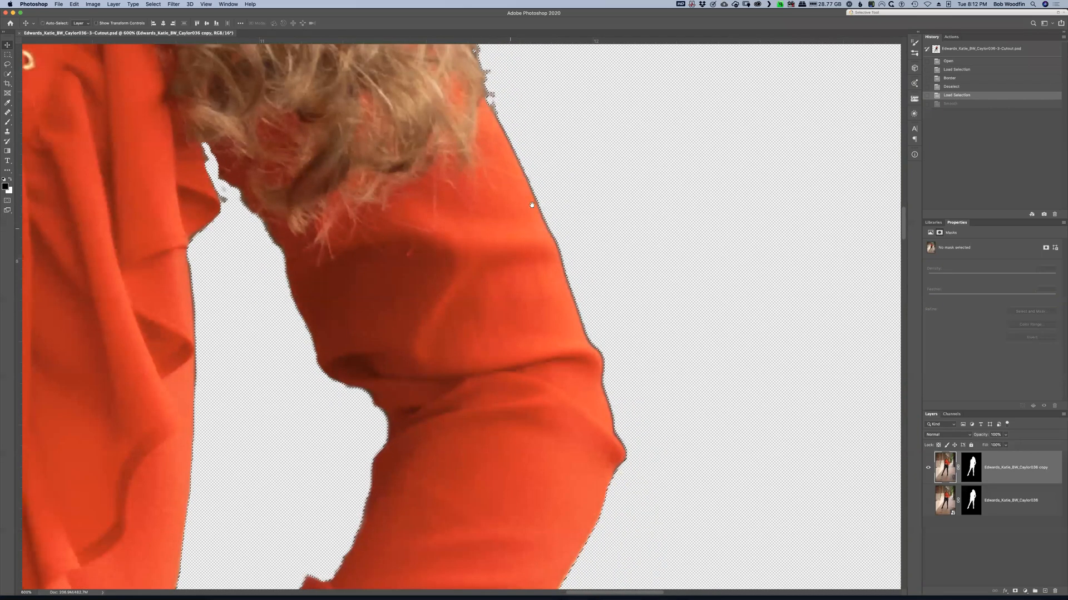
scroll(600, 216, left, 5)
key(super+h)
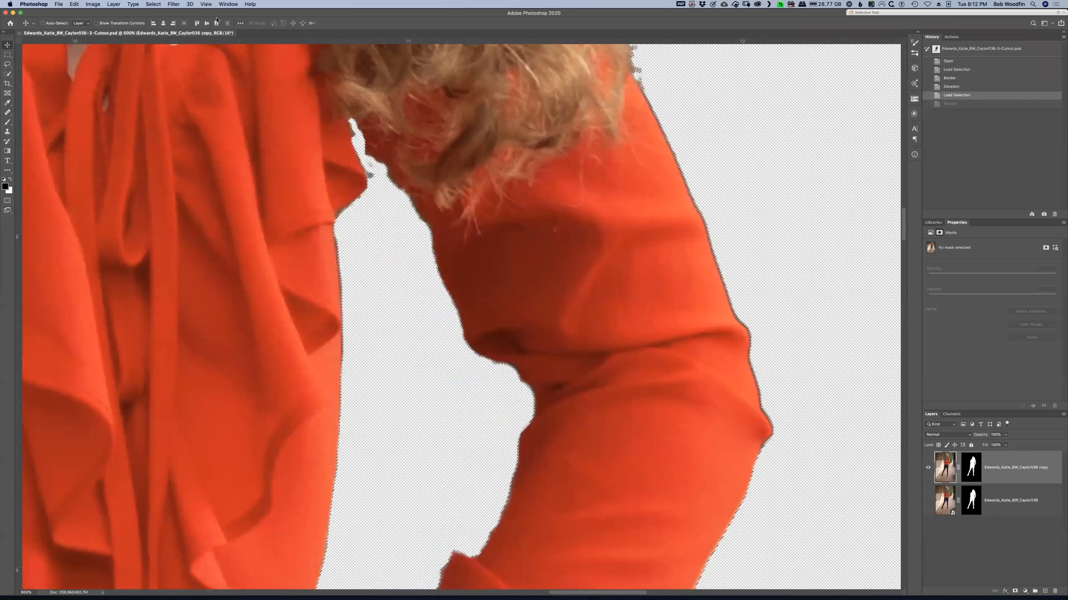
Step: Contract the current selection by 2 pixels and invert it so that the area around the figure is selected
click(151, 4)
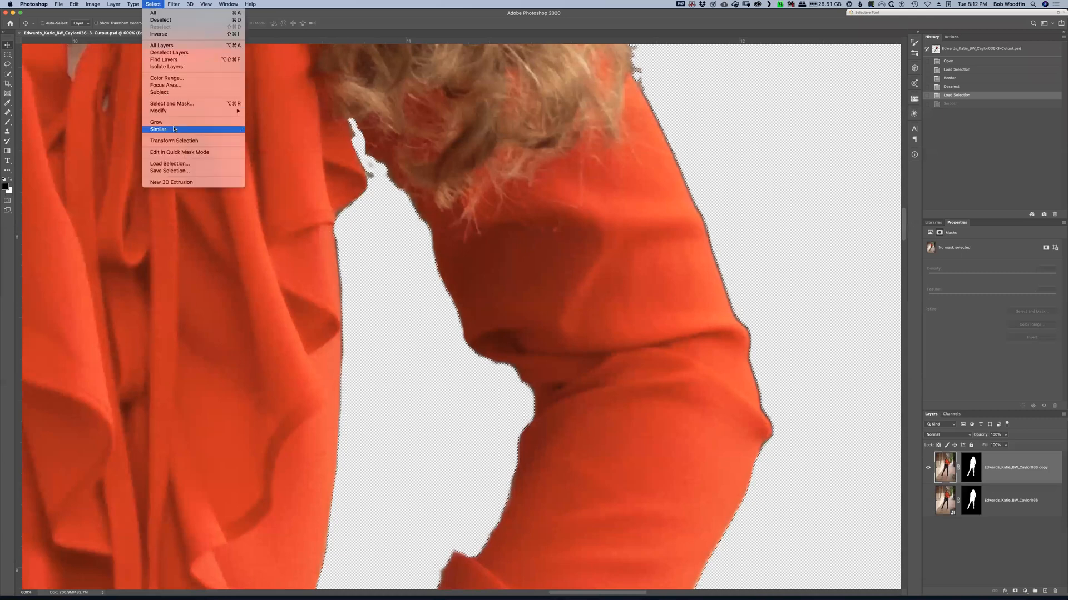
mouse_move(222, 111)
click(265, 132)
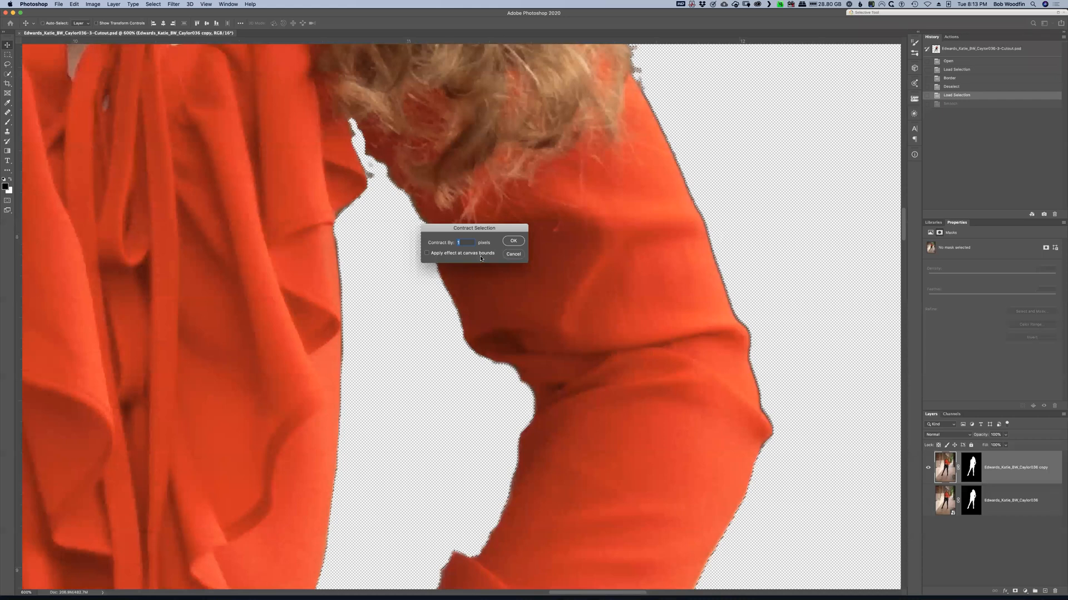
text(2)
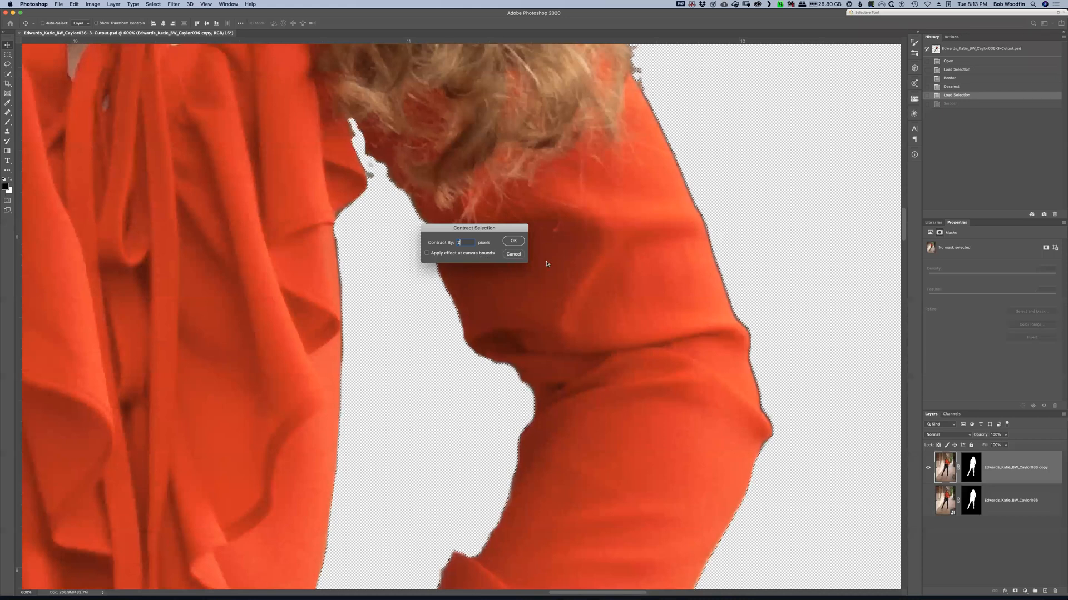
click(513, 243)
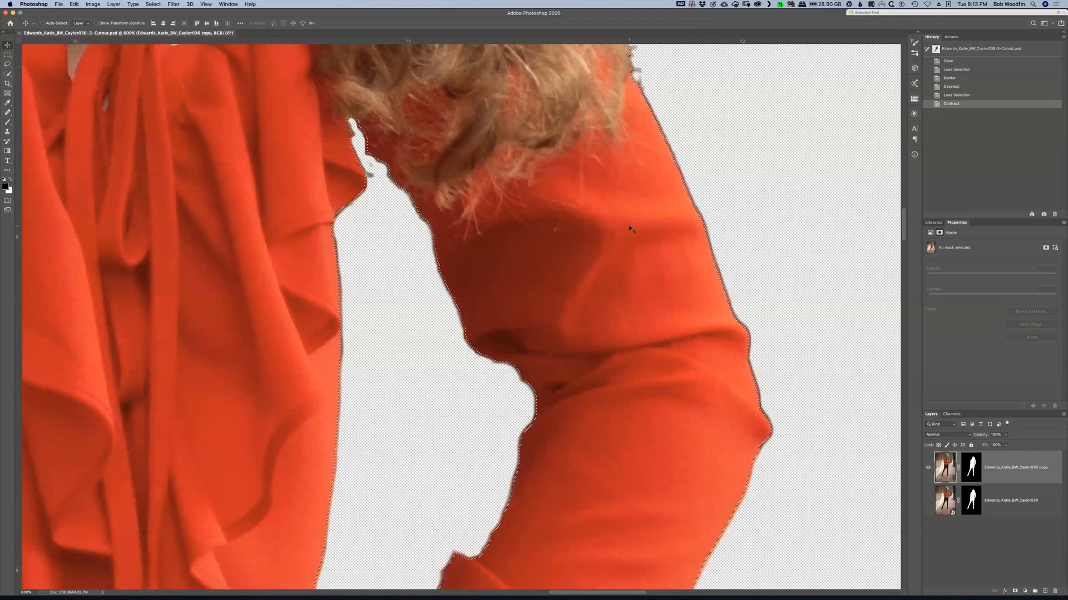
key(super+shift+i)
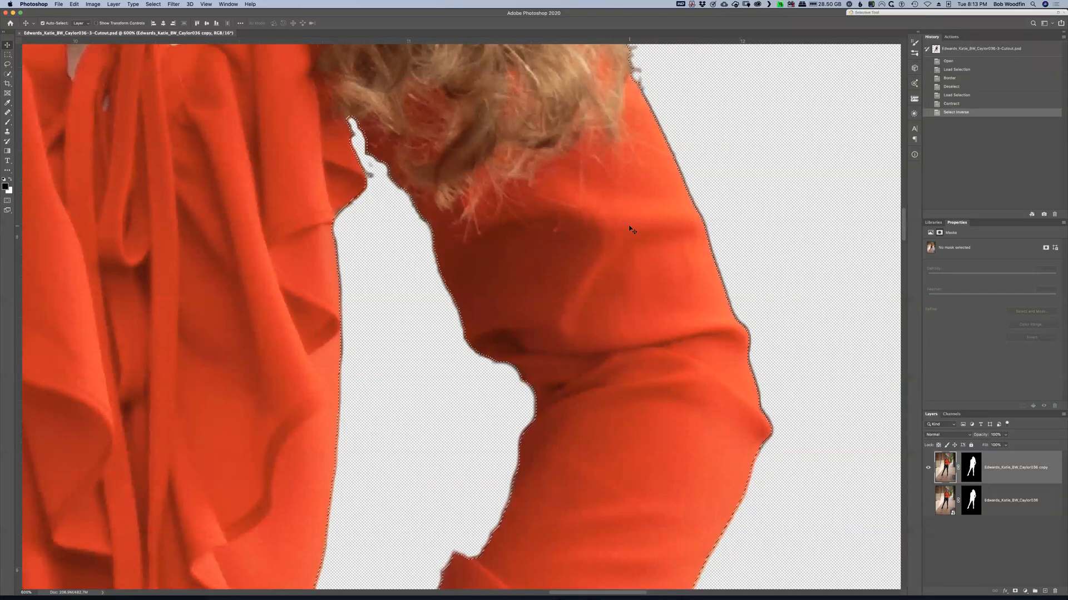
Step: Select the Brush tool and enlarge its tip for working along the edge of the red sleeve
key(super+minus)
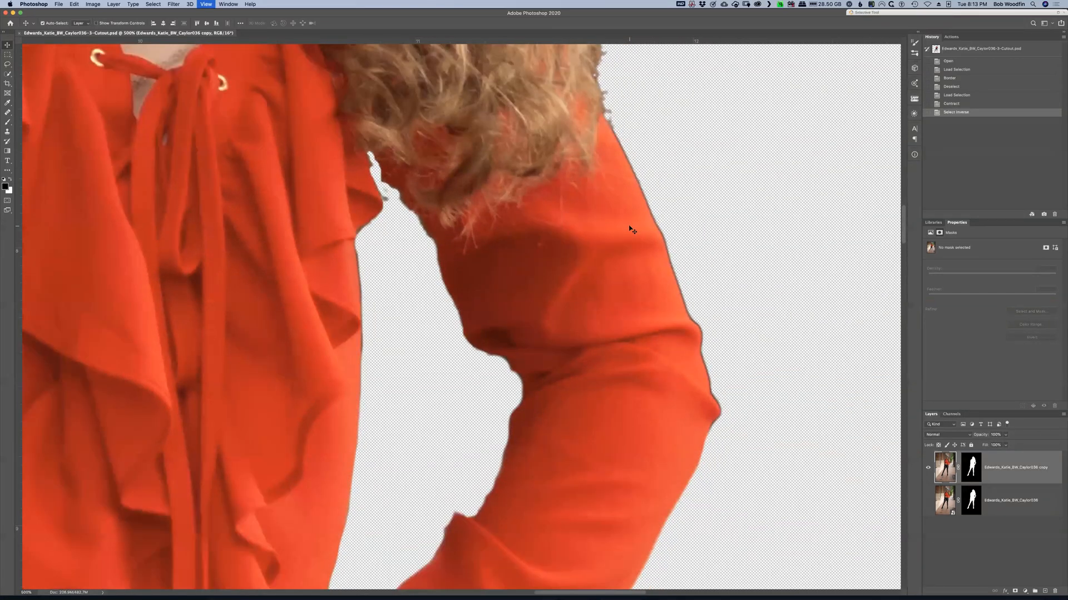
key(super+minus)
key(super+minus)
key(super+minus)
key(super+minus)
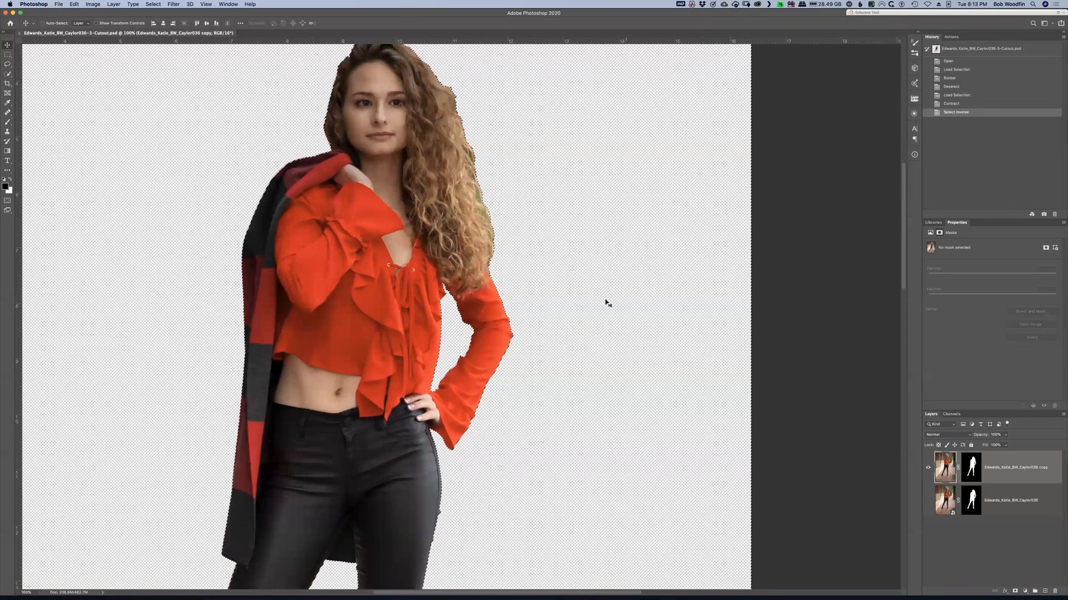
key(super+plus)
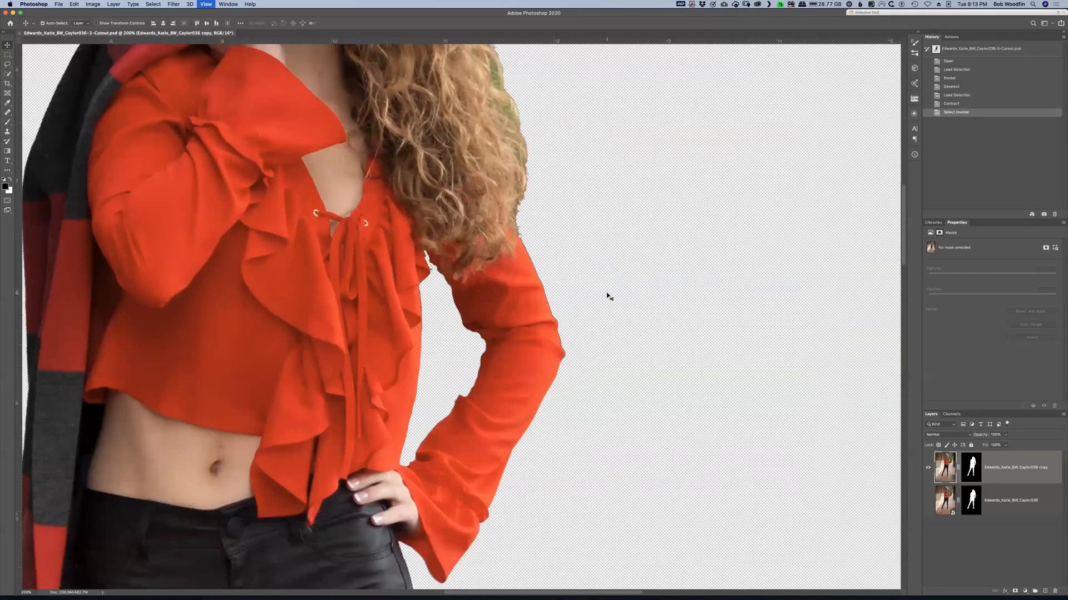
key(super+plus)
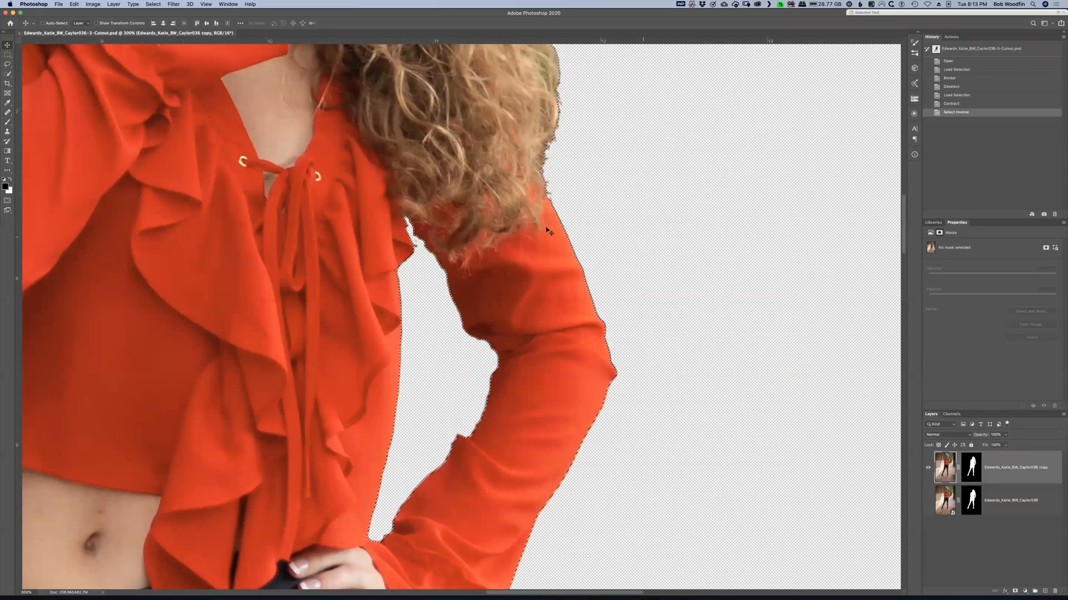
key(b)
key(bracketright)
key(bracketright)
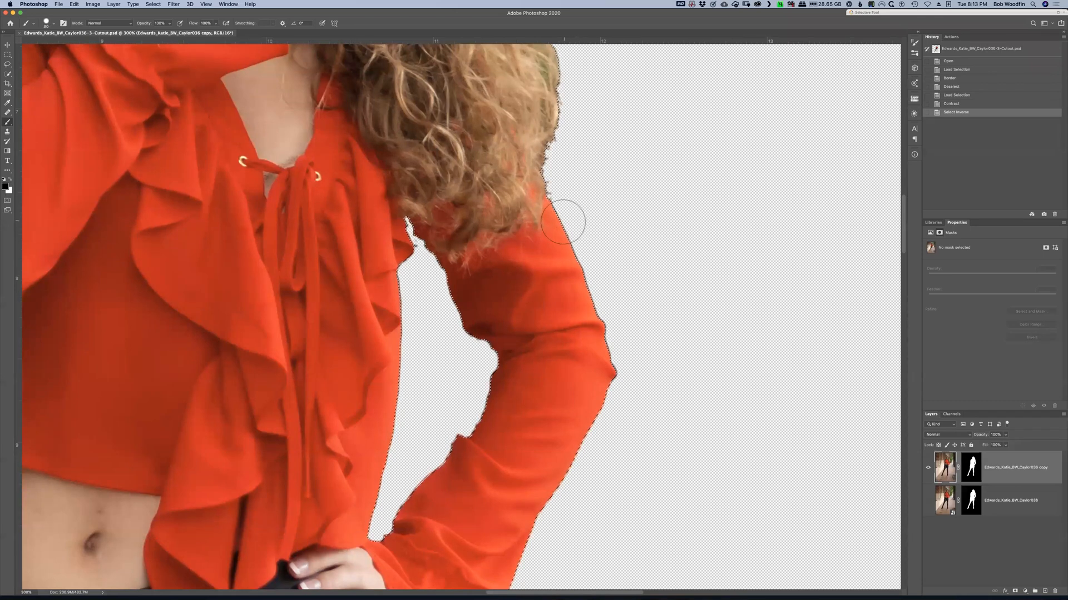
Step: Undo the brush stroke made on the layer image and paint black on the top layer's mask along the sleeve edges
drag(592, 337, 624, 333)
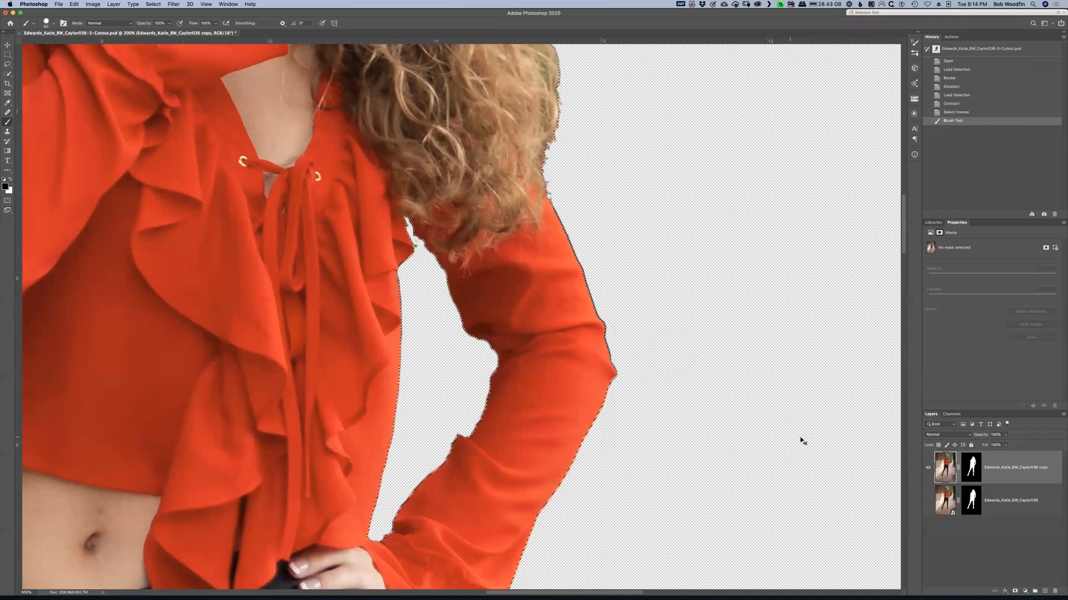
key(super+z)
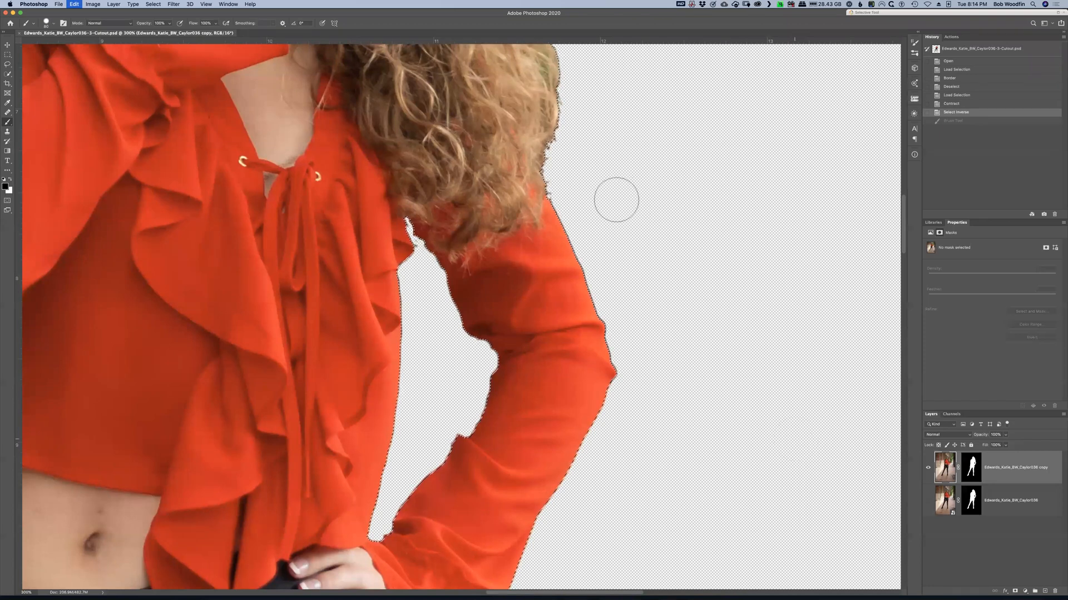
click(973, 469)
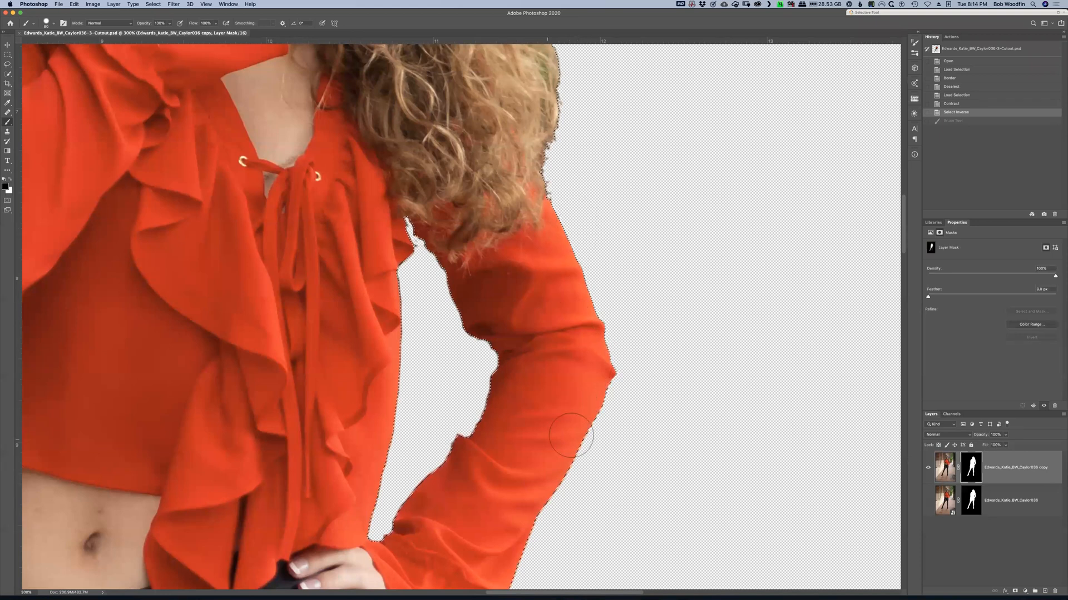
drag(503, 276, 437, 273)
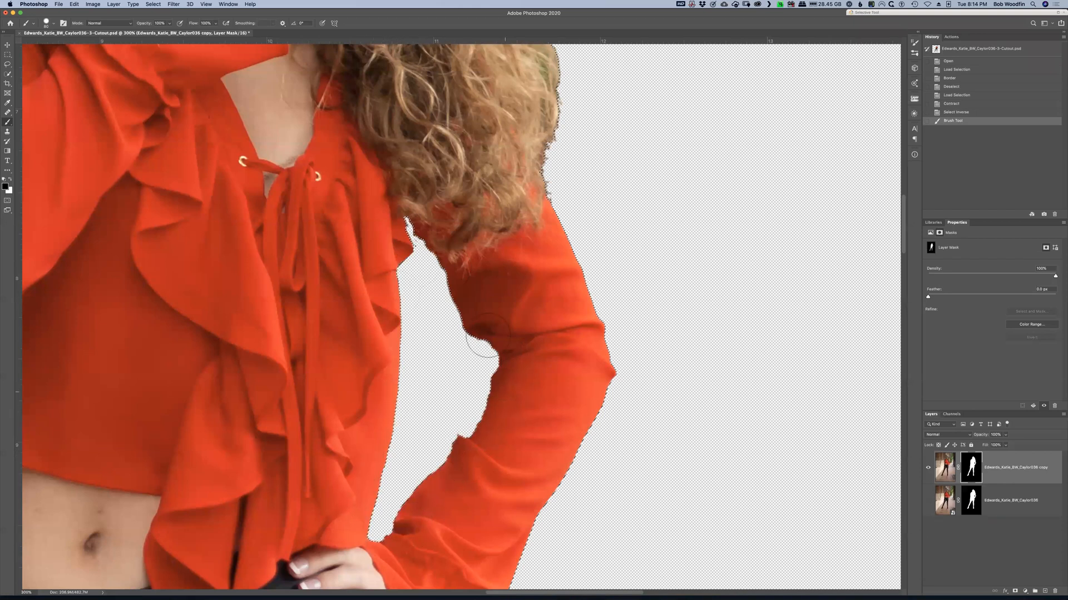
drag(413, 236, 412, 226)
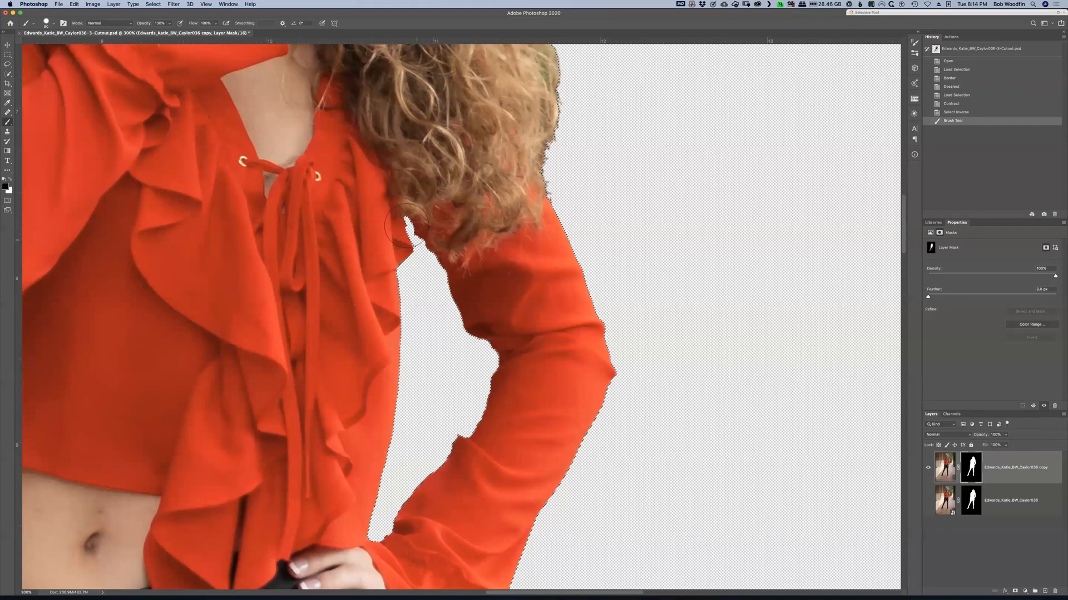
mouse_move(759, 458)
mouse_down()
mouse_move(853, 404)
mouse_move(984, 263)
mouse_up()
Step: Paint black on the layer mask along the edges of the black trousers, from the hip down past the knees
scroll(695, 443, down, 5)
scroll(695, 443, left, 4)
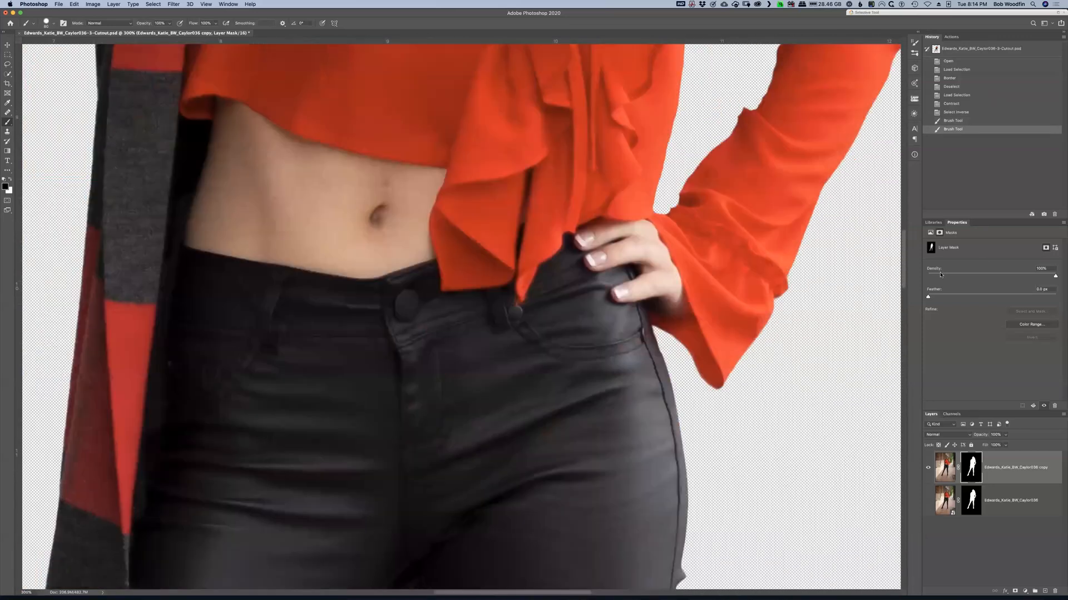
scroll(615, 285, down, 3)
scroll(627, 160, down, 2)
scroll(626, 159, right, 1)
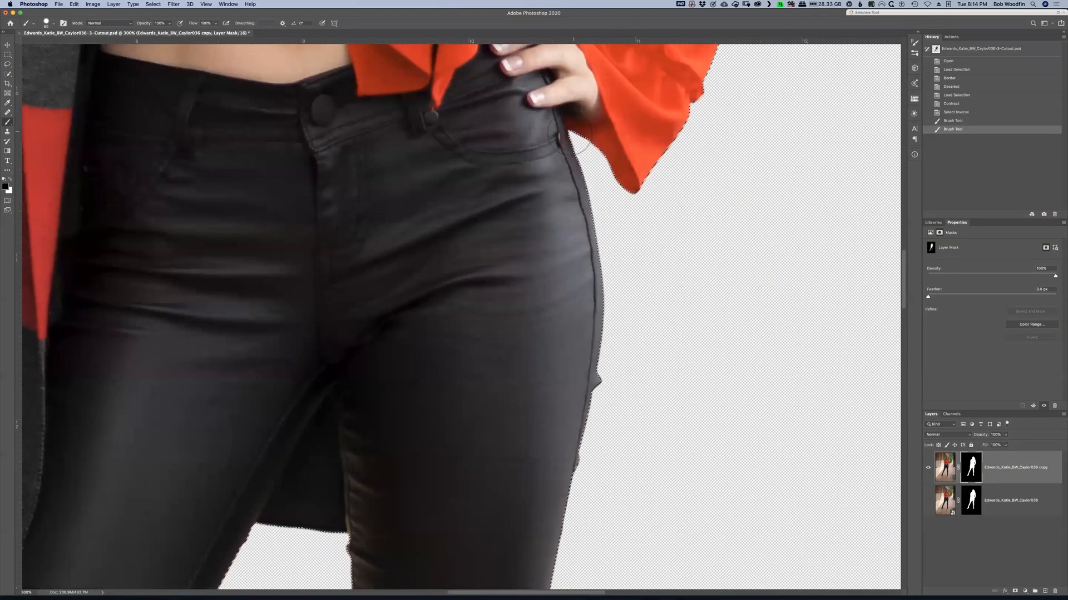
mouse_move(572, 407)
mouse_down()
mouse_move(575, 492)
mouse_move(556, 567)
mouse_up()
drag(550, 405, 618, 401)
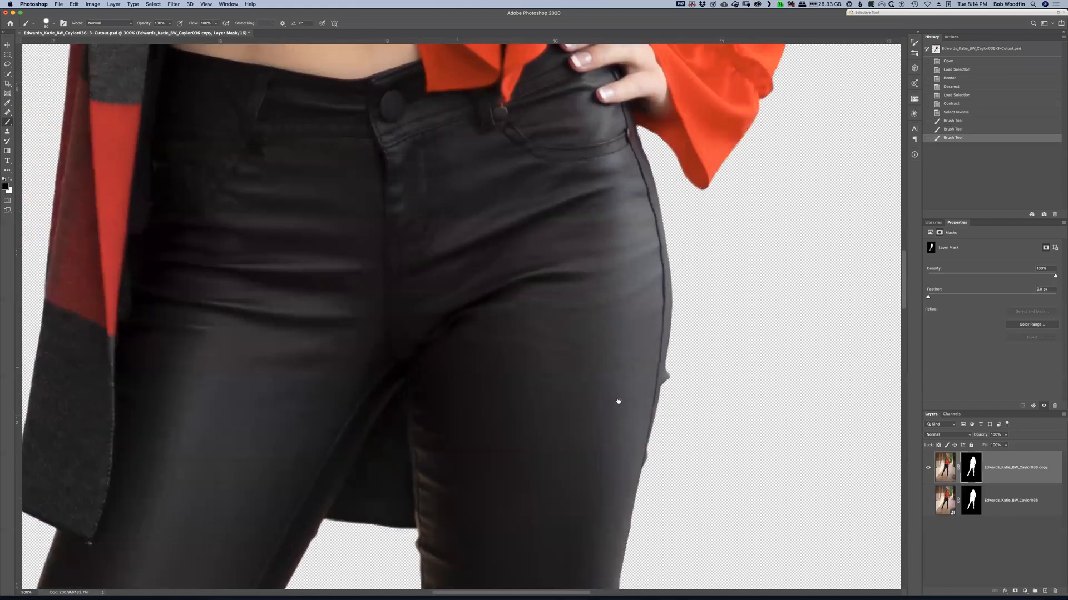
drag(651, 322, 760, 229)
drag(367, 405, 519, 203)
mouse_move(386, 361)
mouse_down()
mouse_move(322, 567)
mouse_move(333, 547)
mouse_move(334, 580)
mouse_up()
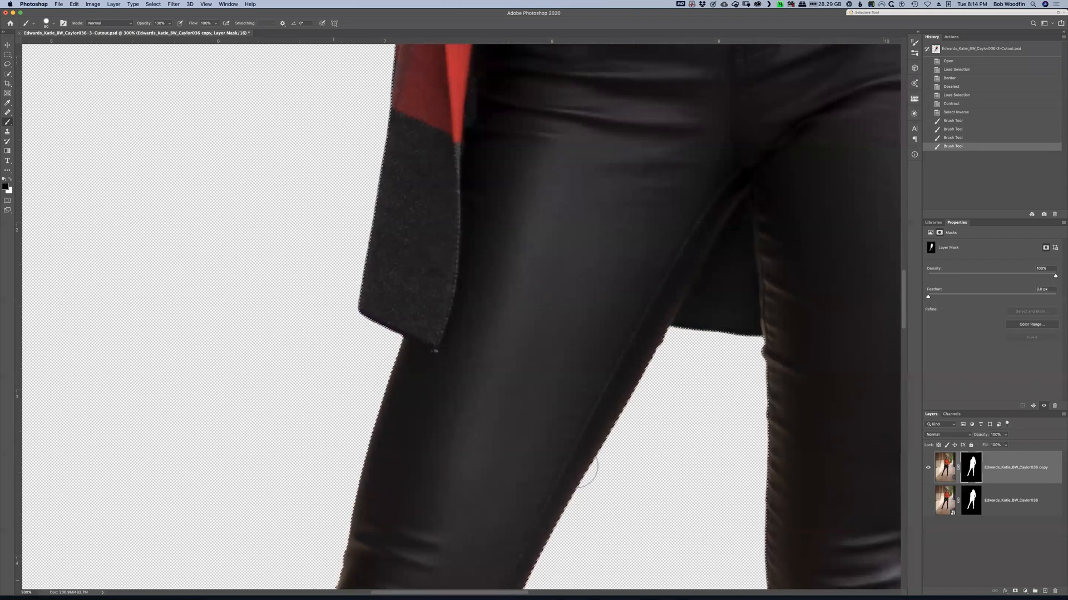
mouse_move(357, 531)
mouse_down()
mouse_move(633, 181)
mouse_move(524, 412)
mouse_move(569, 394)
mouse_up()
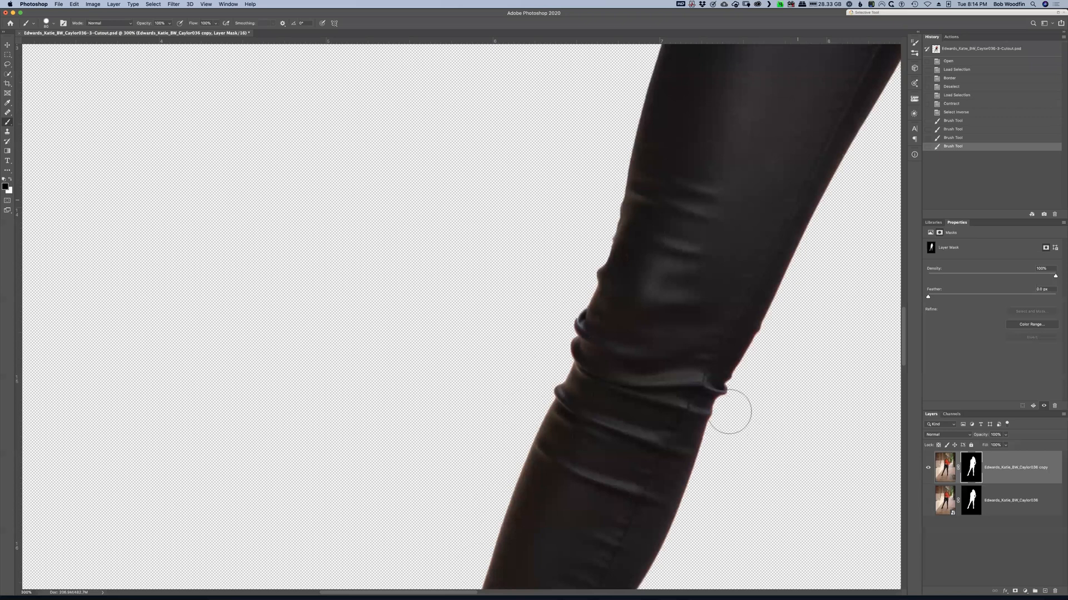
drag(732, 417, 770, 313)
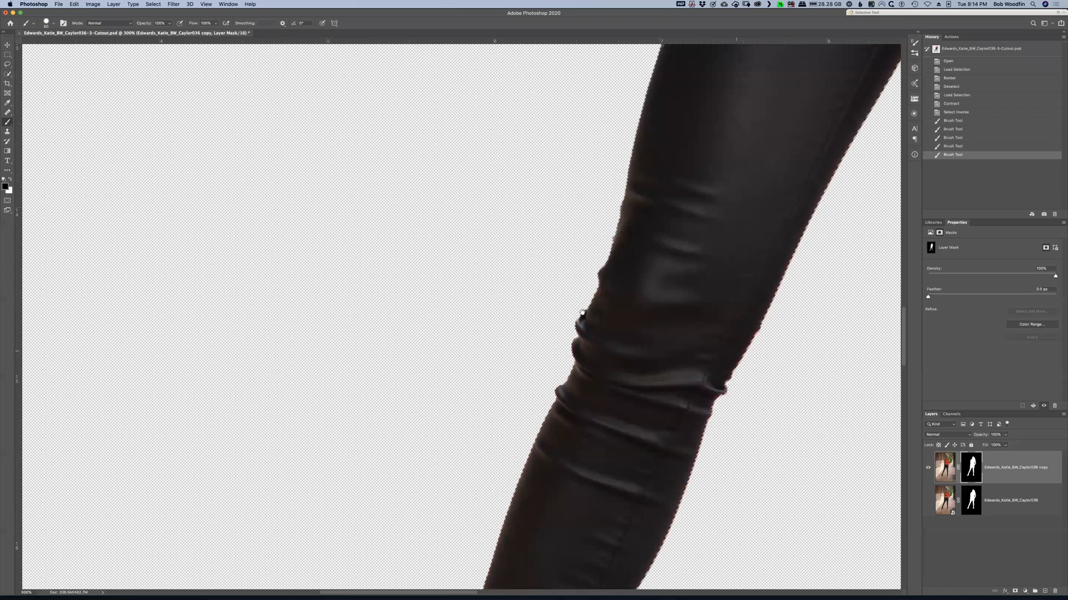
Step: Fill the selected area of the layer mask with a color in Normal mode at 100% opacity, and deselect
scroll(527, 374, right, 10)
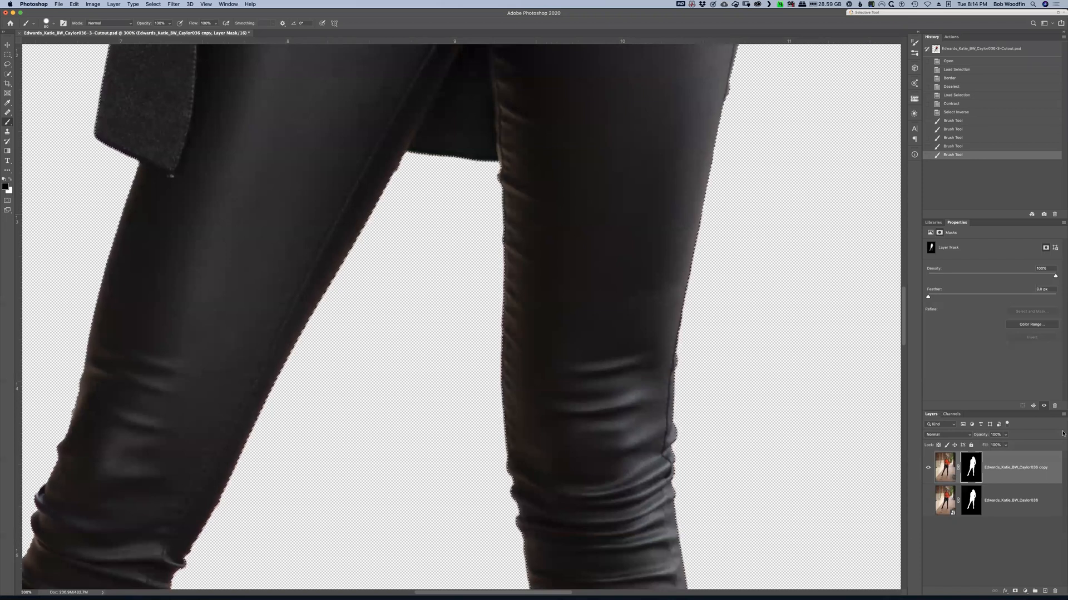
key(shift+BackSpace)
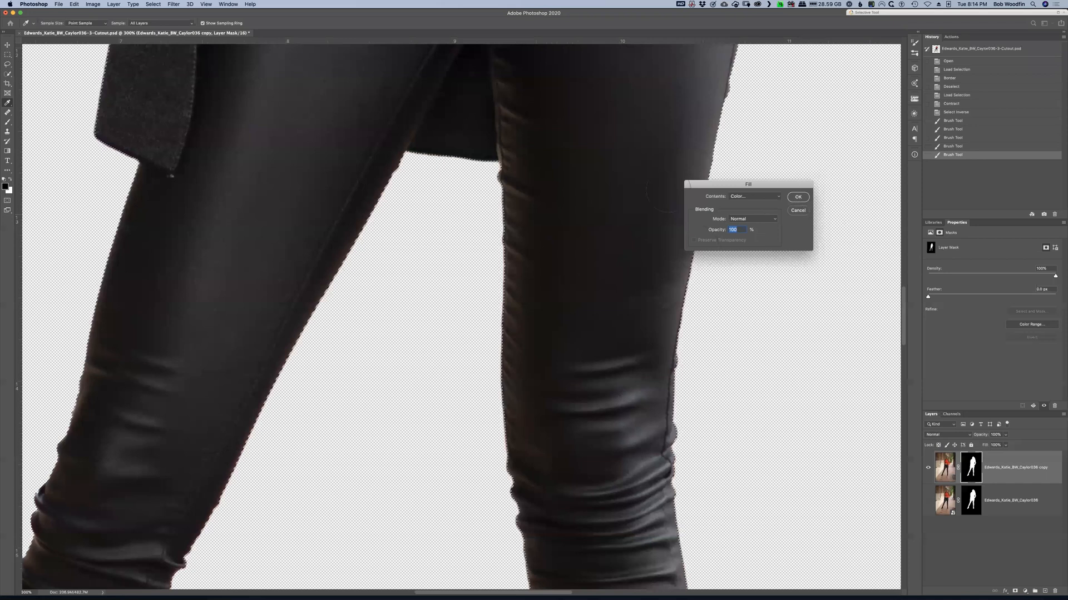
key(Return)
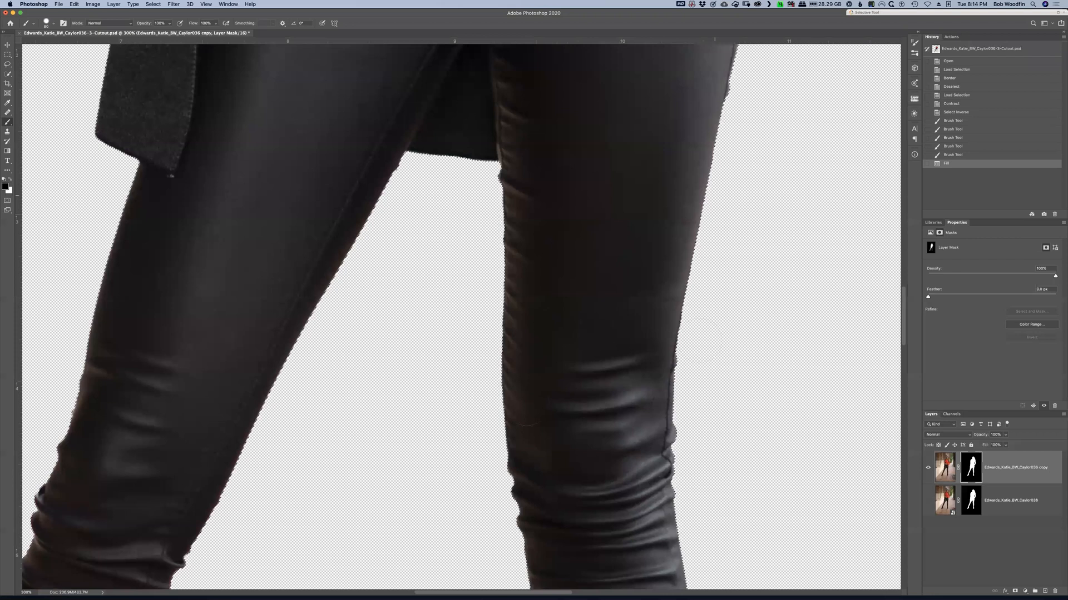
key(super+d)
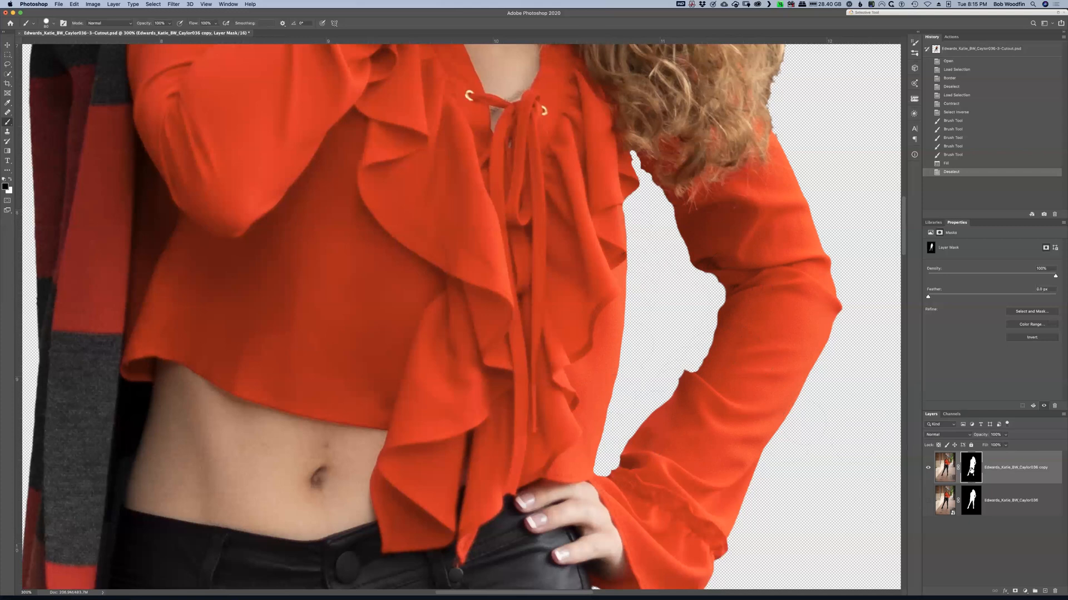
Step: Load the top layer's mask as a selection and feather the selection
super+click(972, 469)
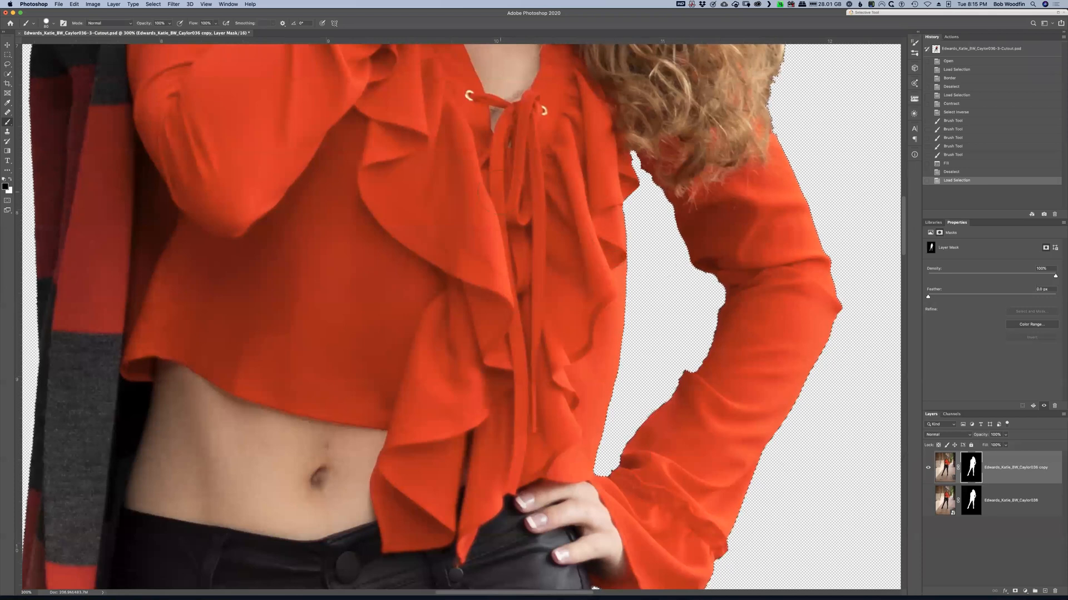
click(179, 6)
mouse_move(153, 5)
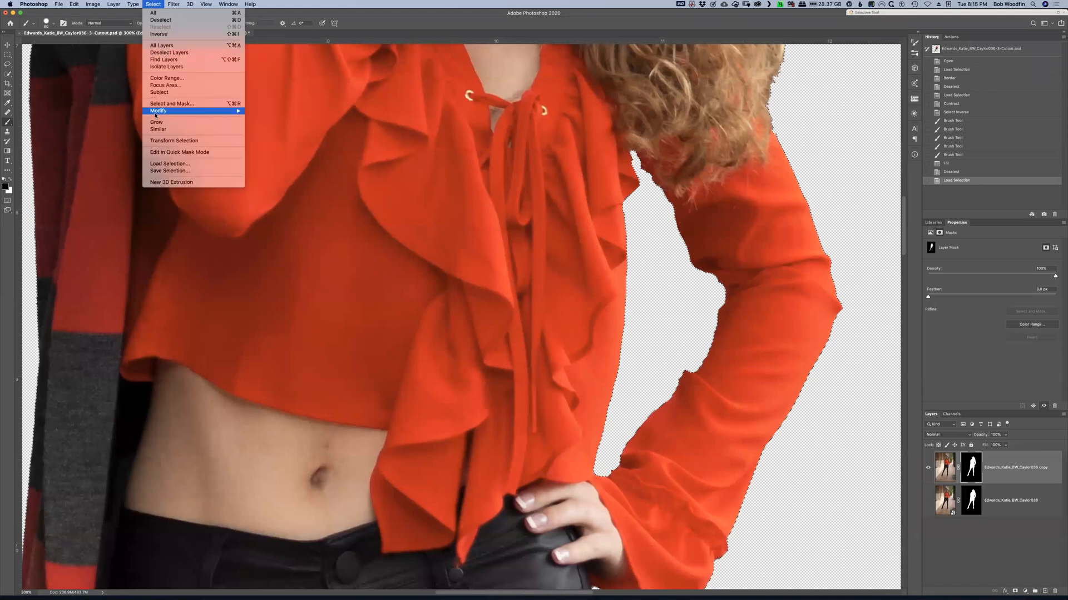
mouse_move(234, 111)
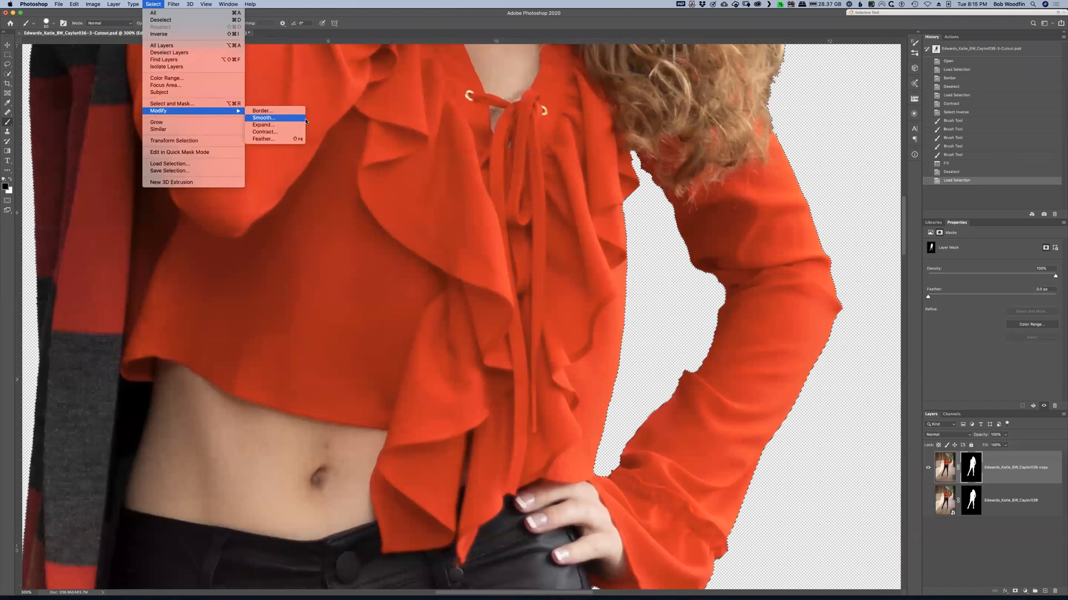
click(276, 138)
drag(662, 227, 465, 209)
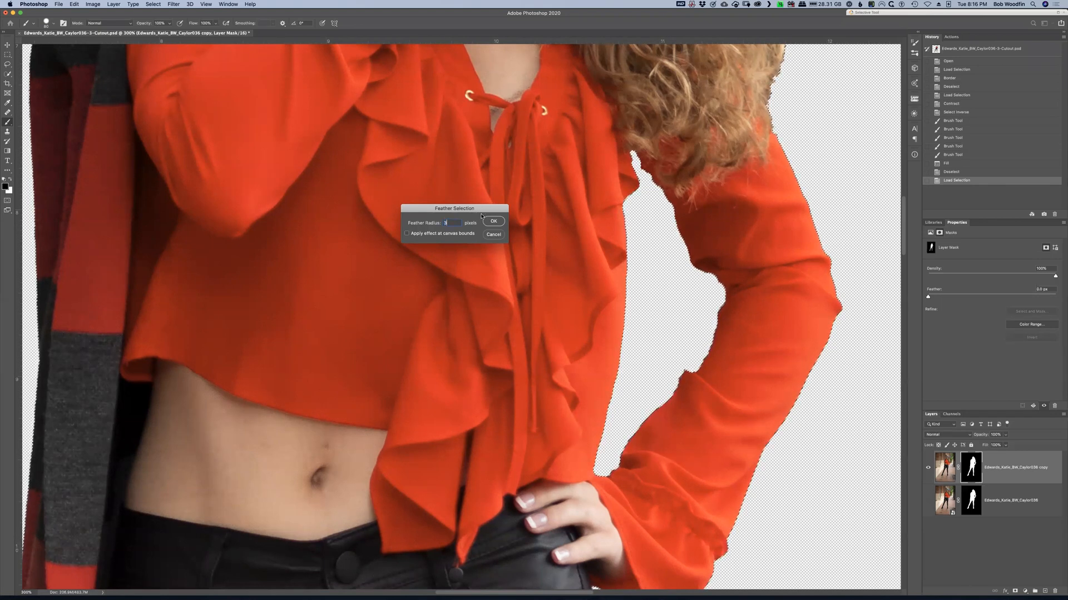
click(491, 223)
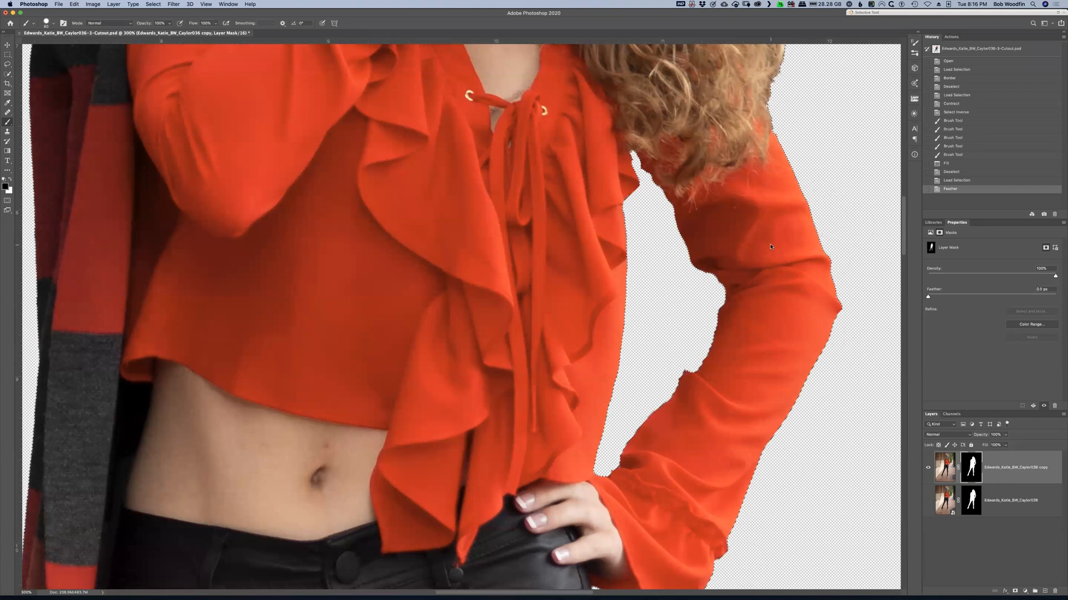
Step: Invert the feathered selection, paint black on the mask along the blouse, sleeve and hand edges, and deselect
key(super+shift+i)
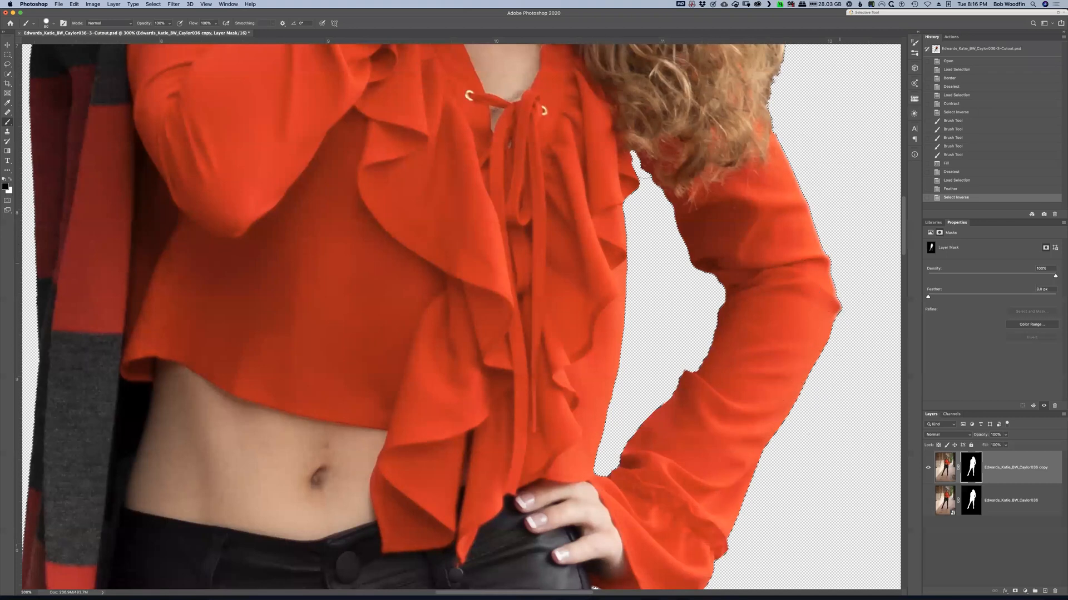
mouse_move(640, 184)
mouse_down()
mouse_move(598, 420)
mouse_move(625, 461)
mouse_up()
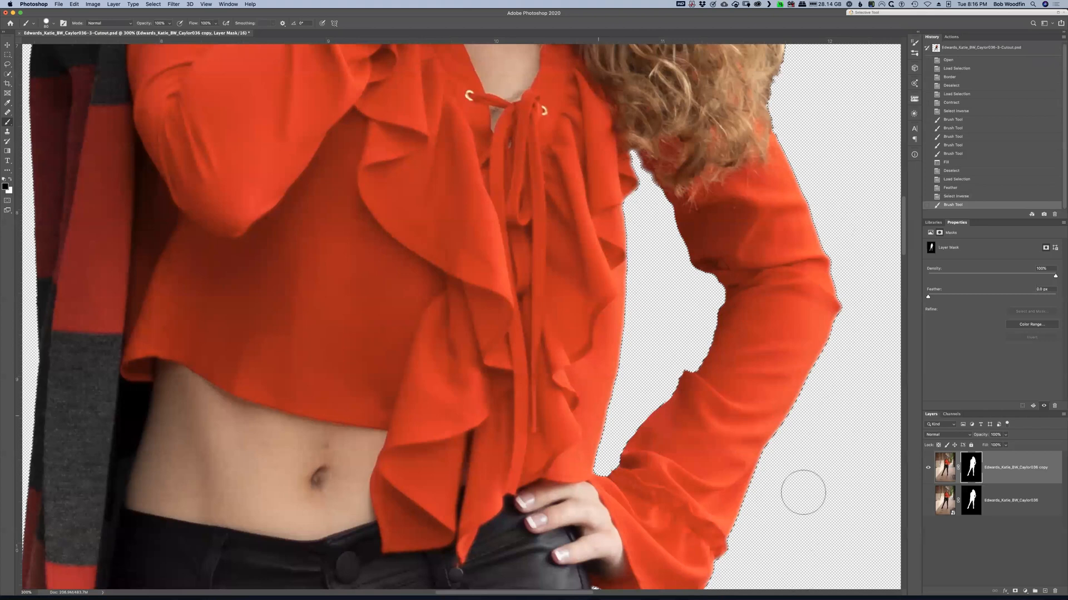
scroll(801, 471, down, 3)
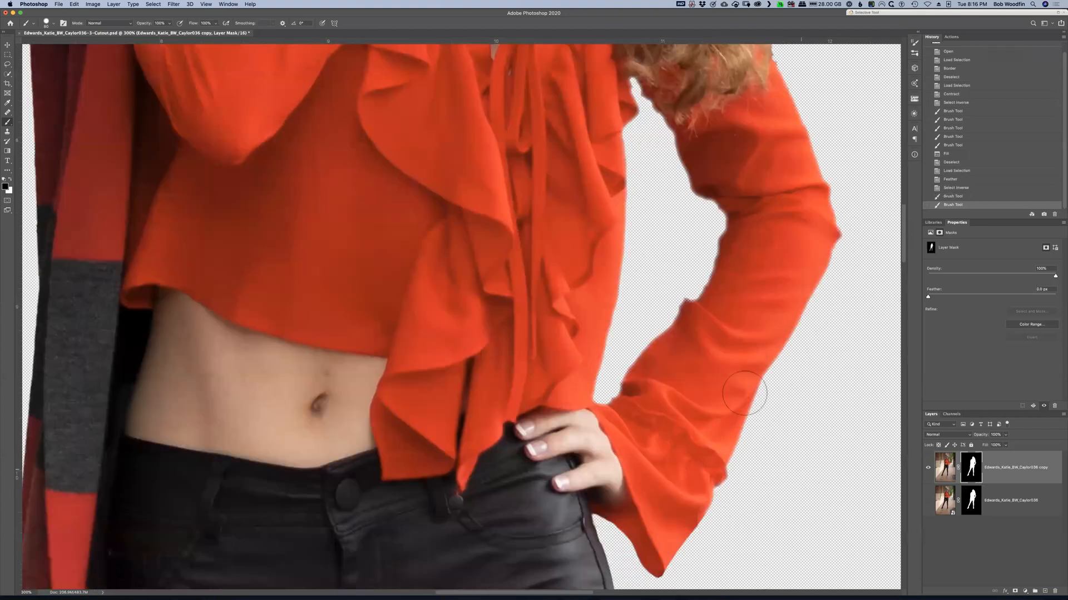
scroll(693, 517, down, 1)
mouse_move(684, 529)
mouse_down()
mouse_move(631, 531)
mouse_move(610, 509)
mouse_up()
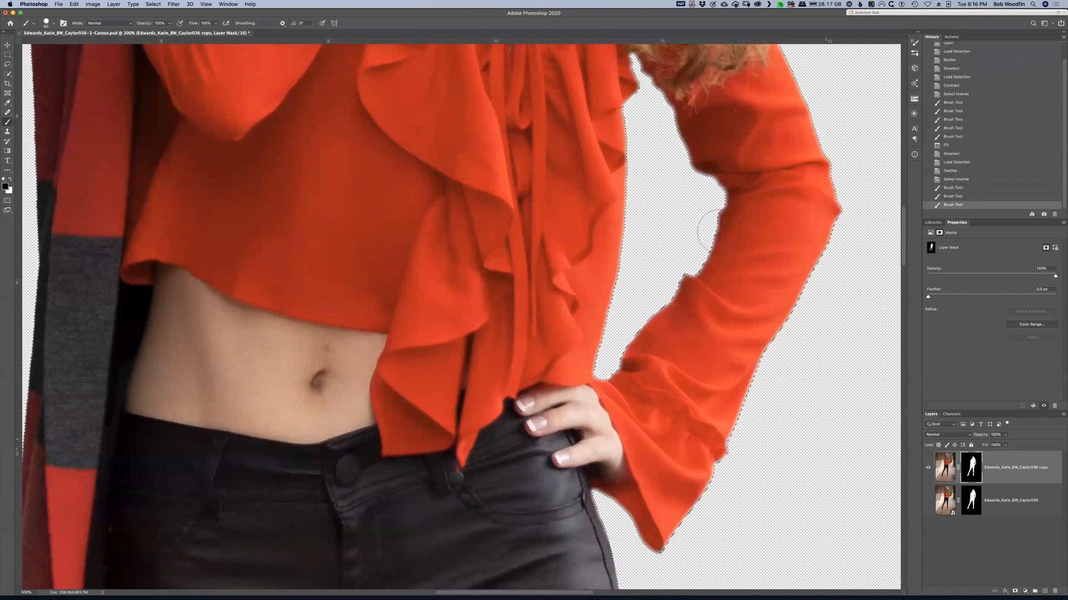
key(super+d)
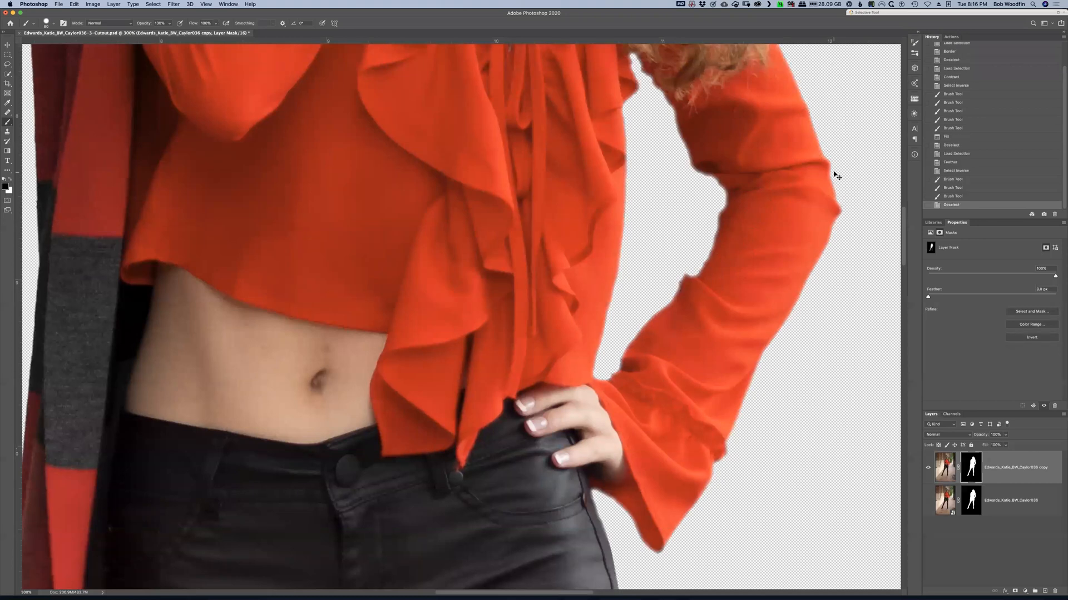
key(super+plus)
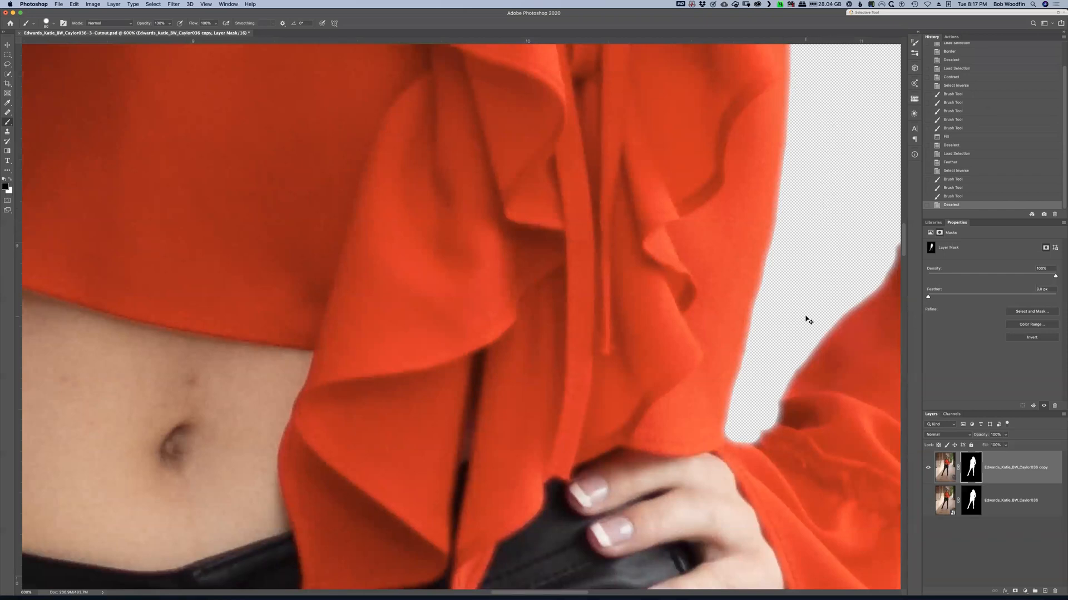
key(super+minus)
key(super+1)
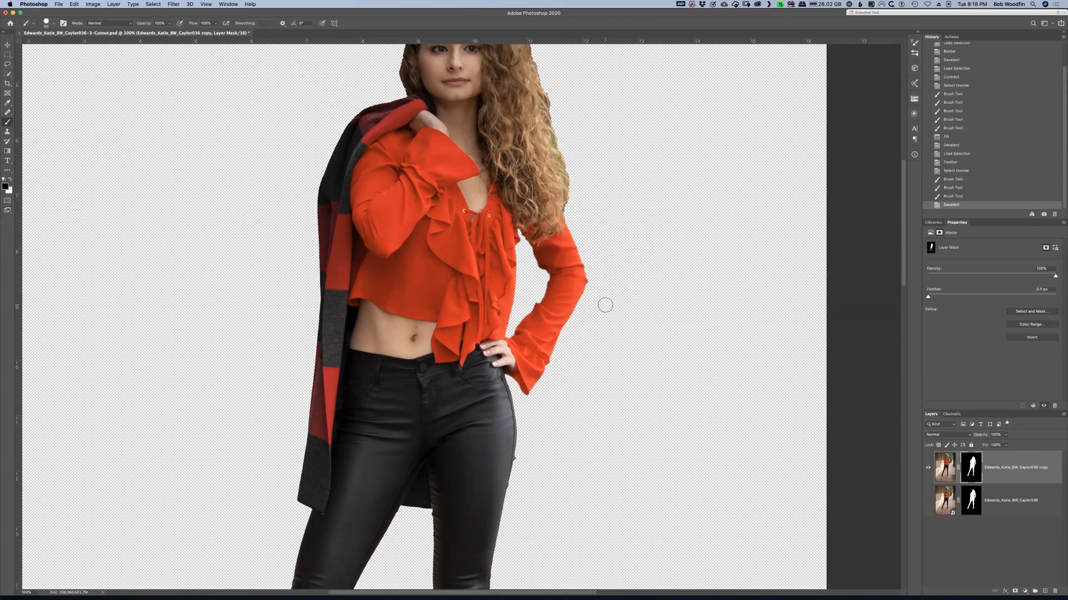
key(super+equal)
key(super+equal)
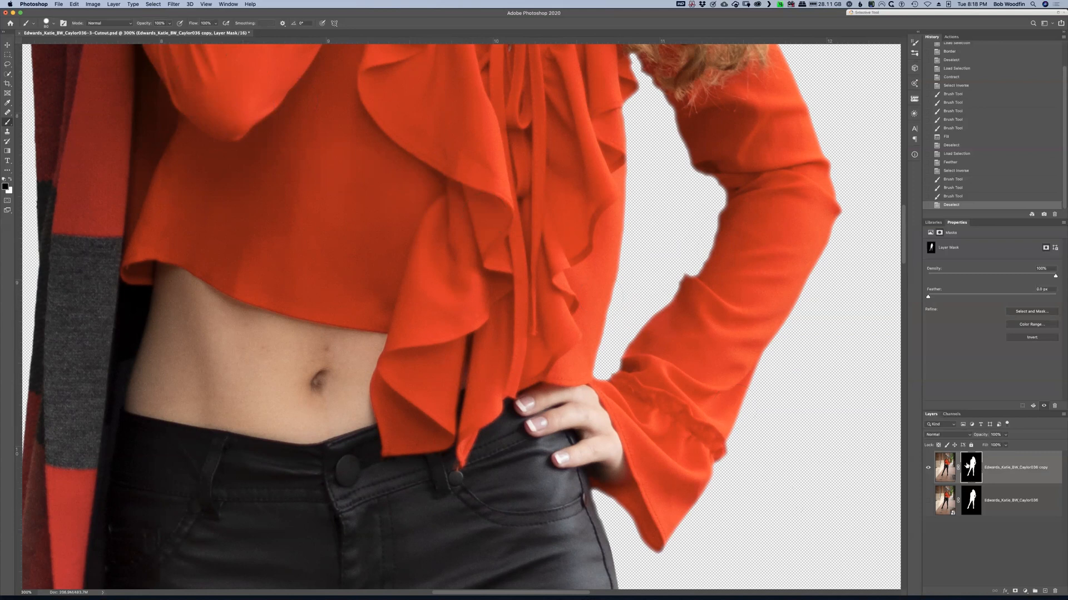
Step: Load the top layer's mask as a selection
super+click(971, 468)
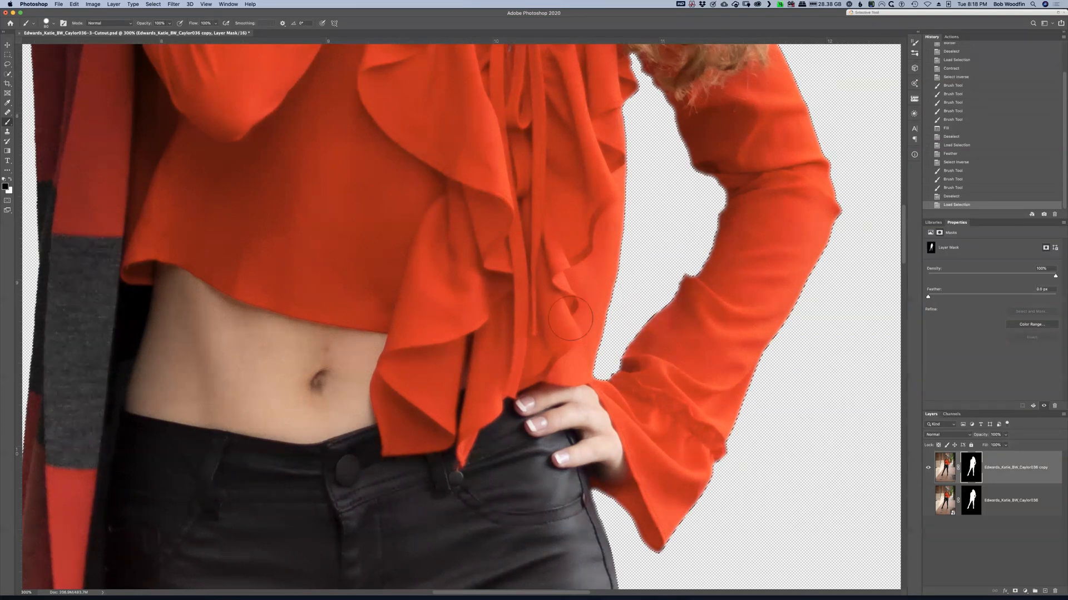
click(154, 4)
mouse_move(199, 112)
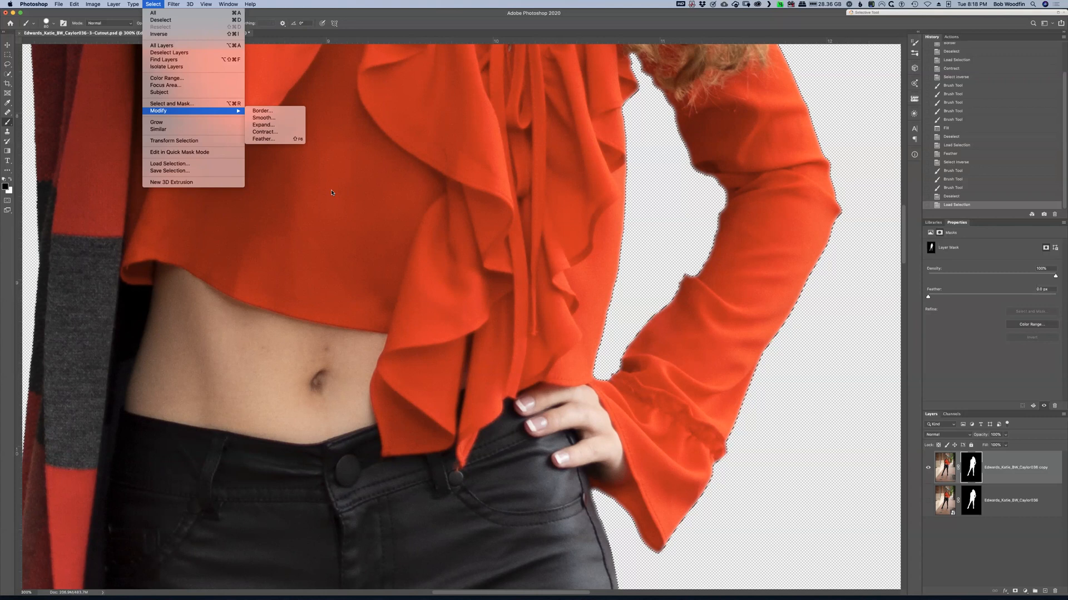
key(Escape)
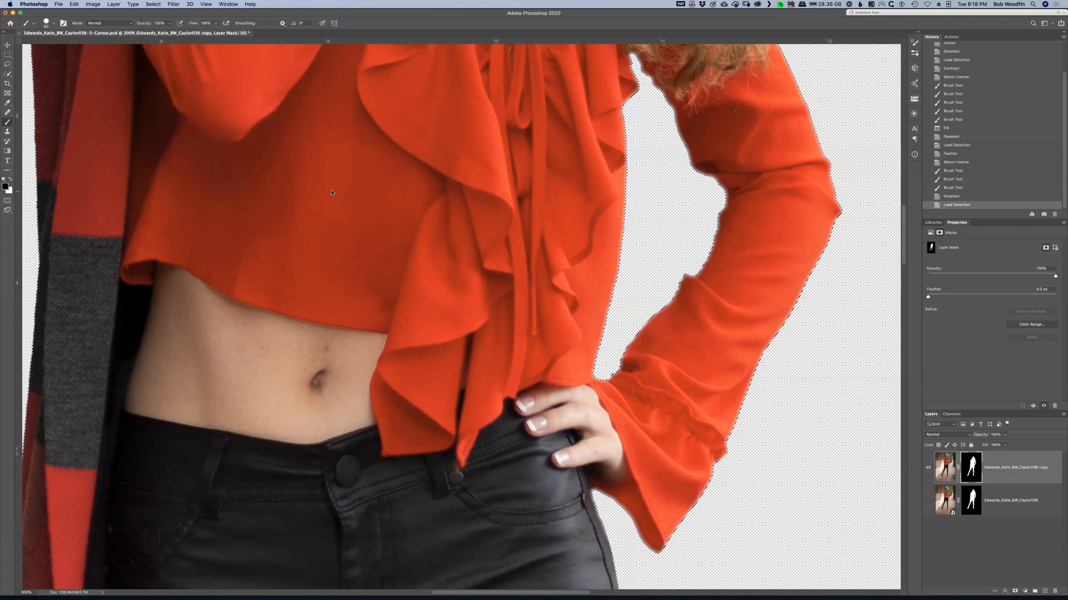
key(super+minus)
key(super+0)
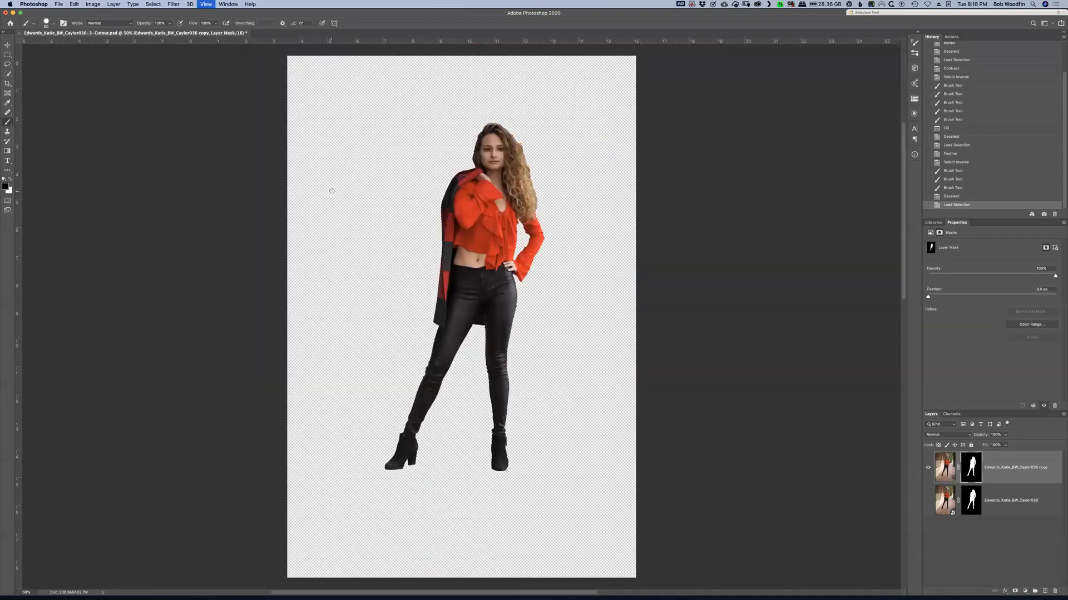
key(super+minus)
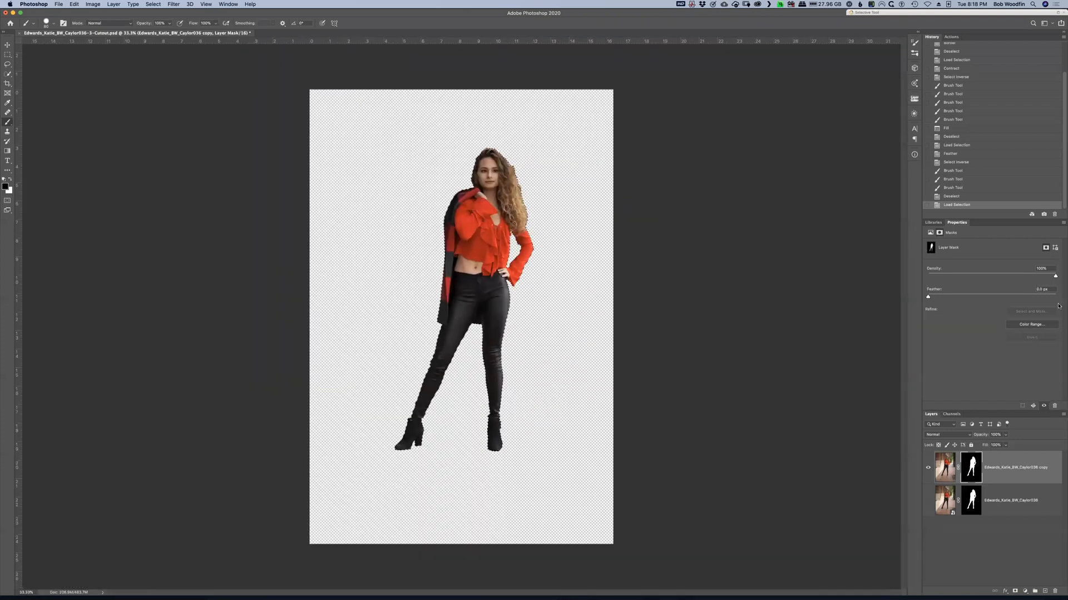
Step: Hide the top copy layer, show the original layer with its layer mask disabled, and clear the selection
click(927, 468)
click(927, 501)
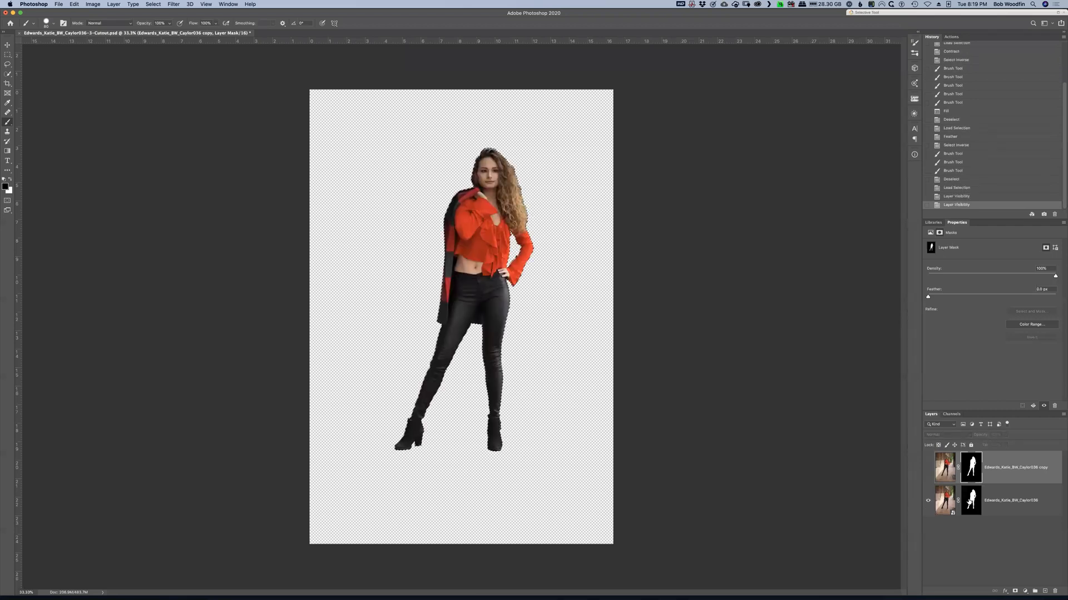
shift+click(970, 501)
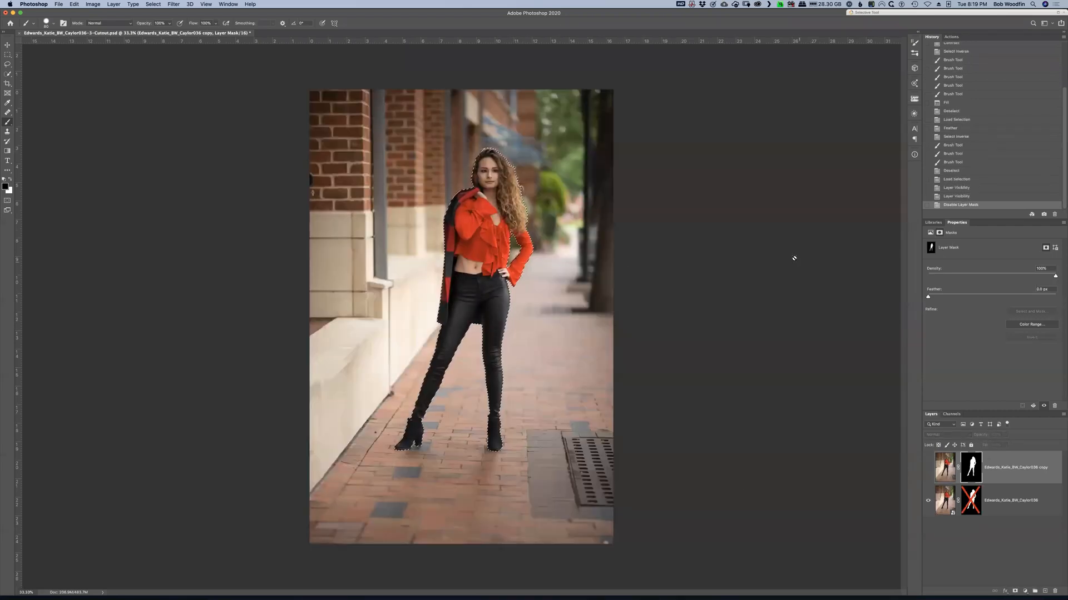
key(super+d)
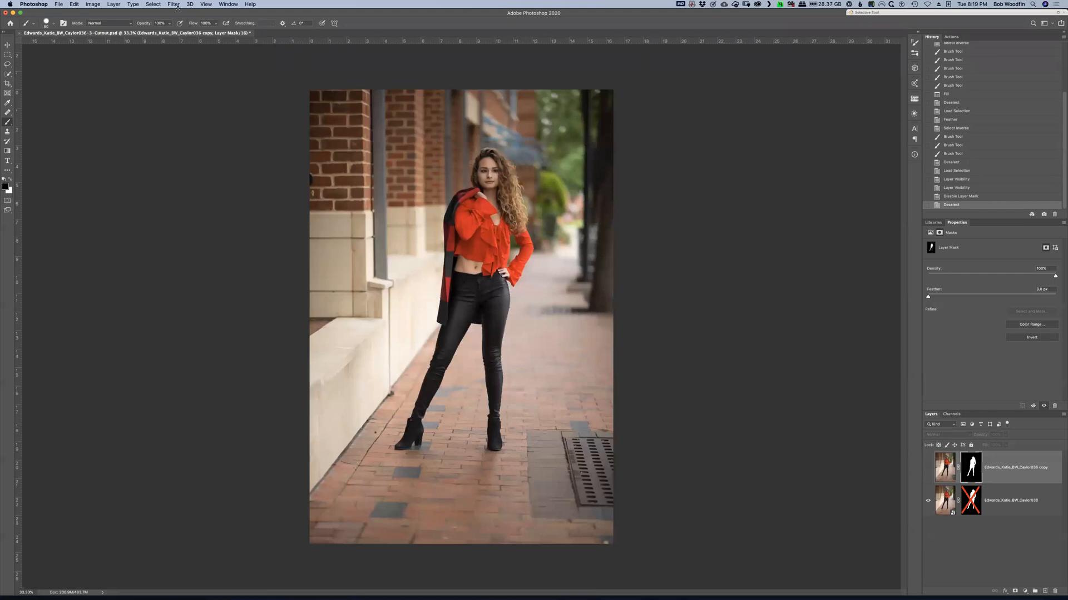
Step: Make the original layer's image active and select the woman with Select Subject
click(153, 4)
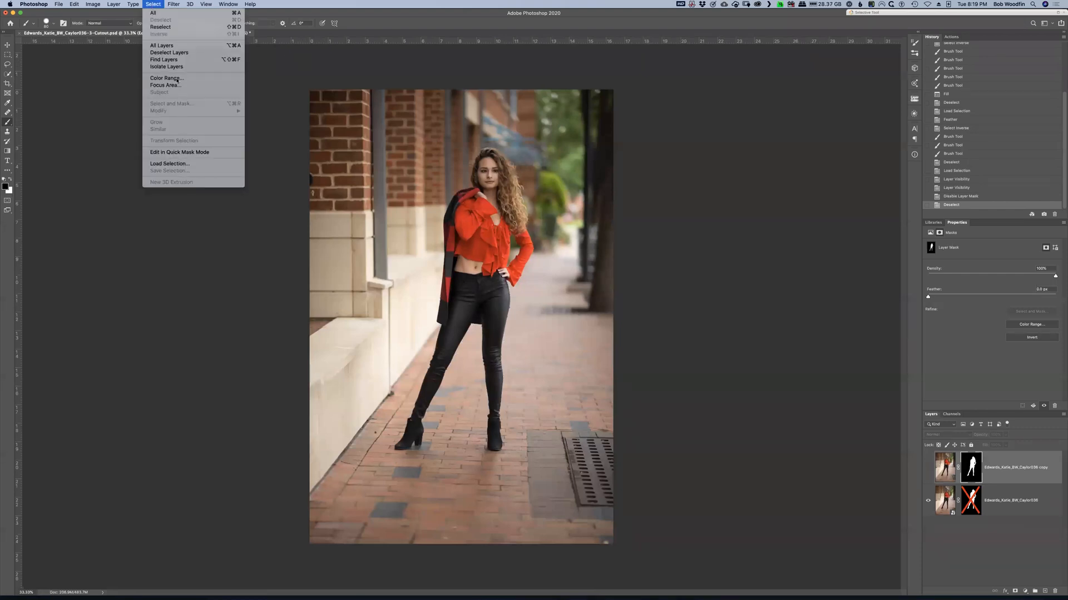
click(948, 502)
click(947, 501)
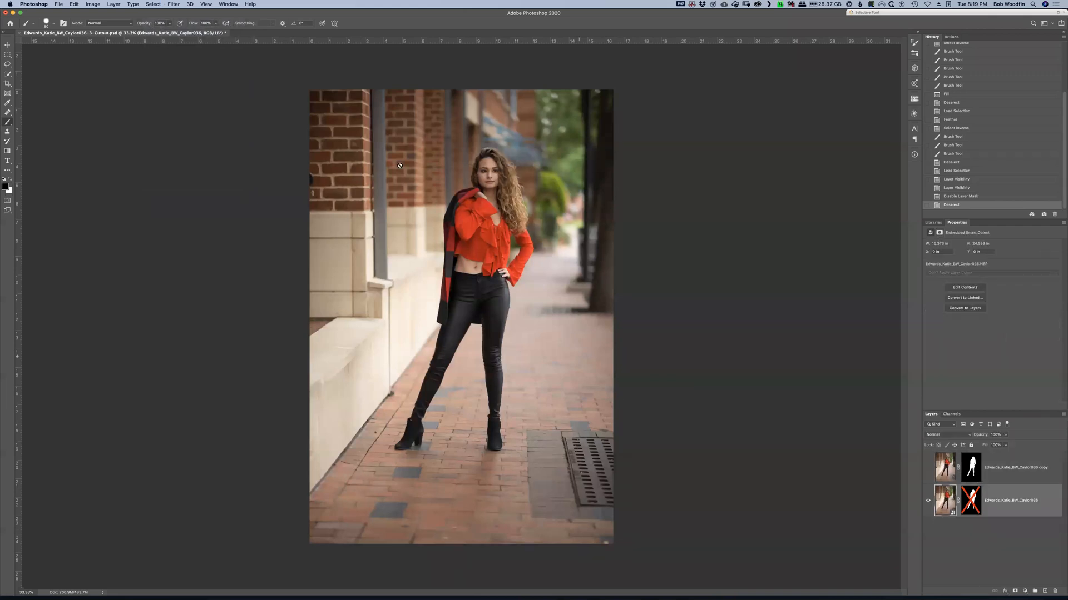
click(155, 5)
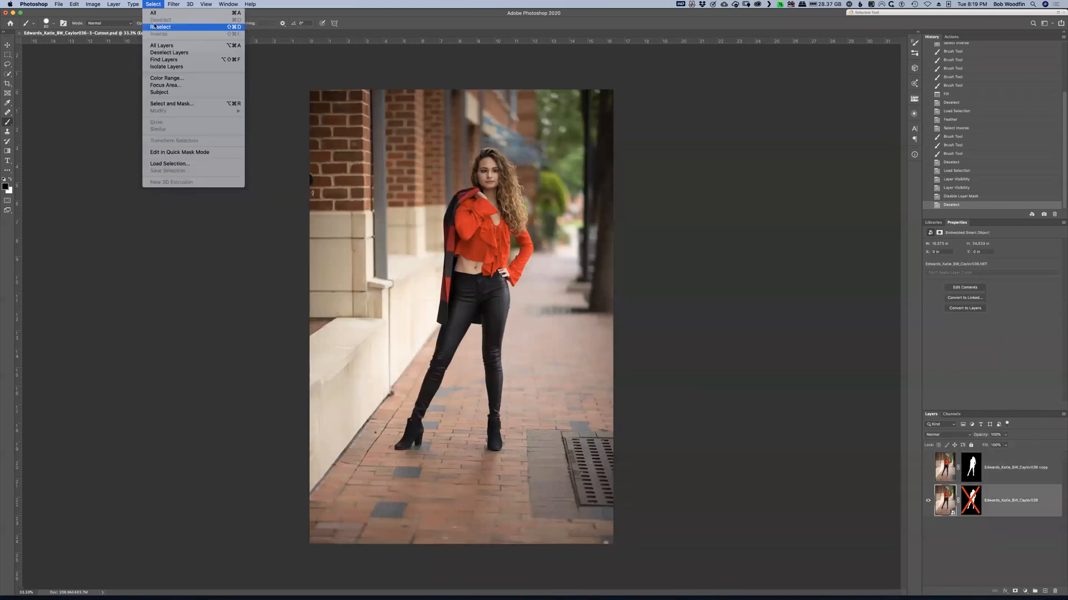
click(159, 92)
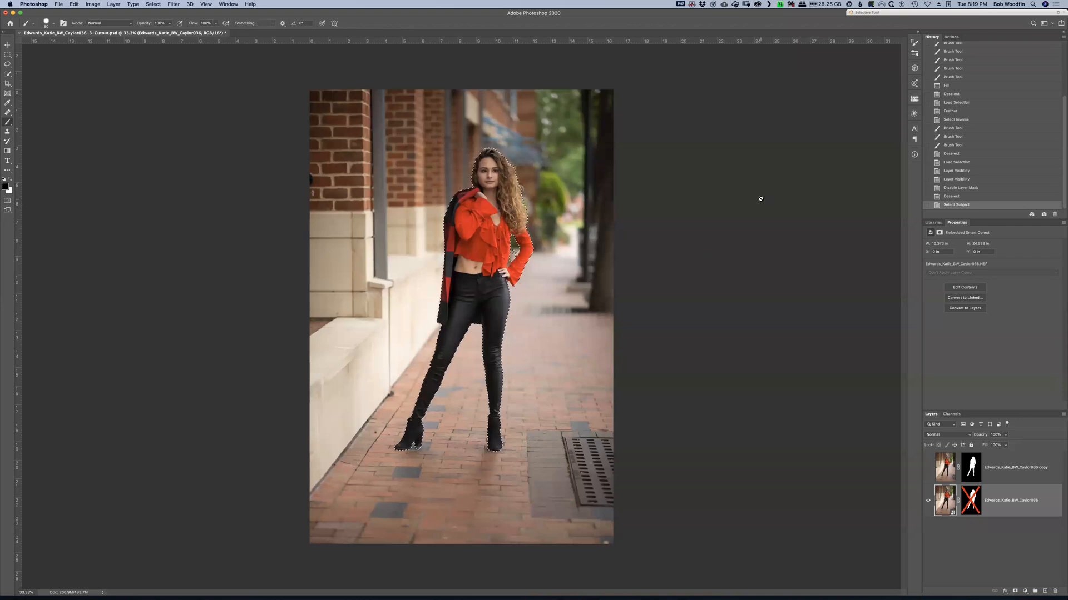
Step: Examine the subject selection's outline from the hair and arm gap down to the boots, locking the original layer along the way
key(super+plus)
key(super+plus)
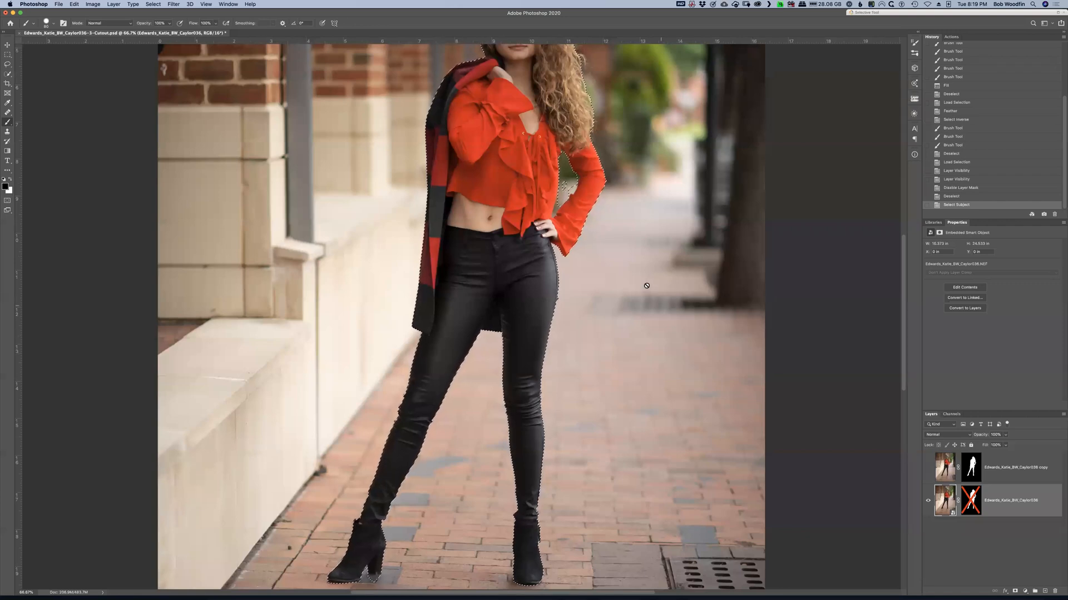
scroll(643, 291, down, 2)
scroll(643, 292, down, 3)
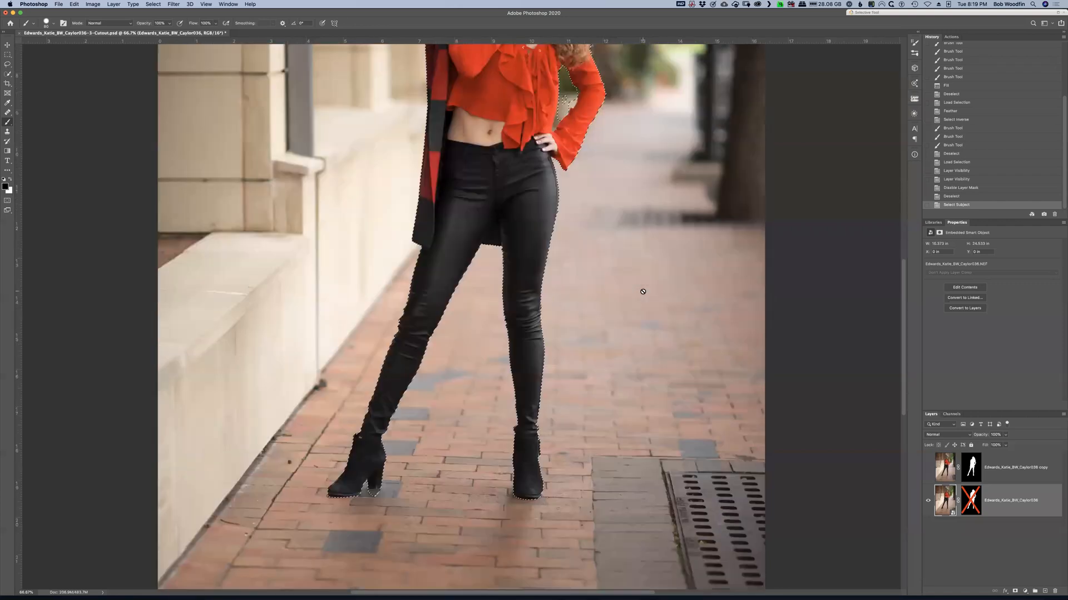
scroll(643, 291, up, 15)
scroll(559, 275, down, 8)
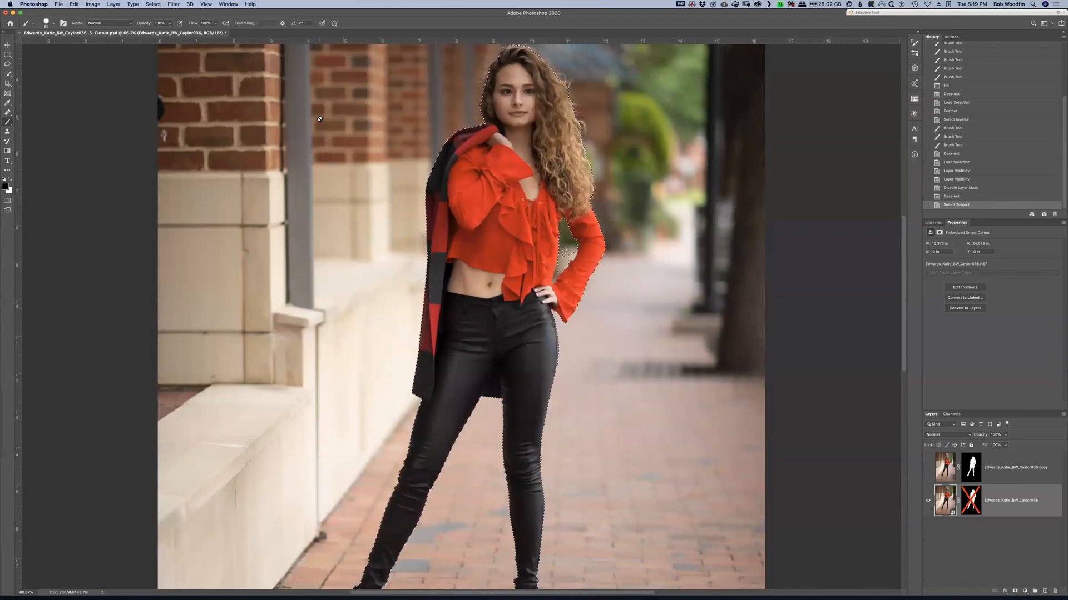
key(/)
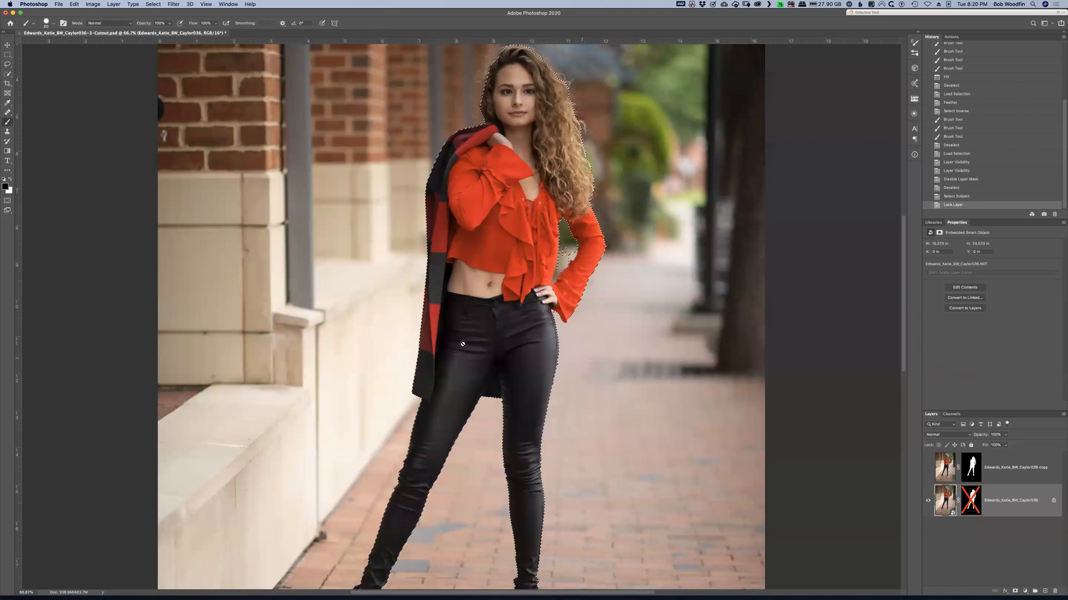
scroll(497, 290, up, 5)
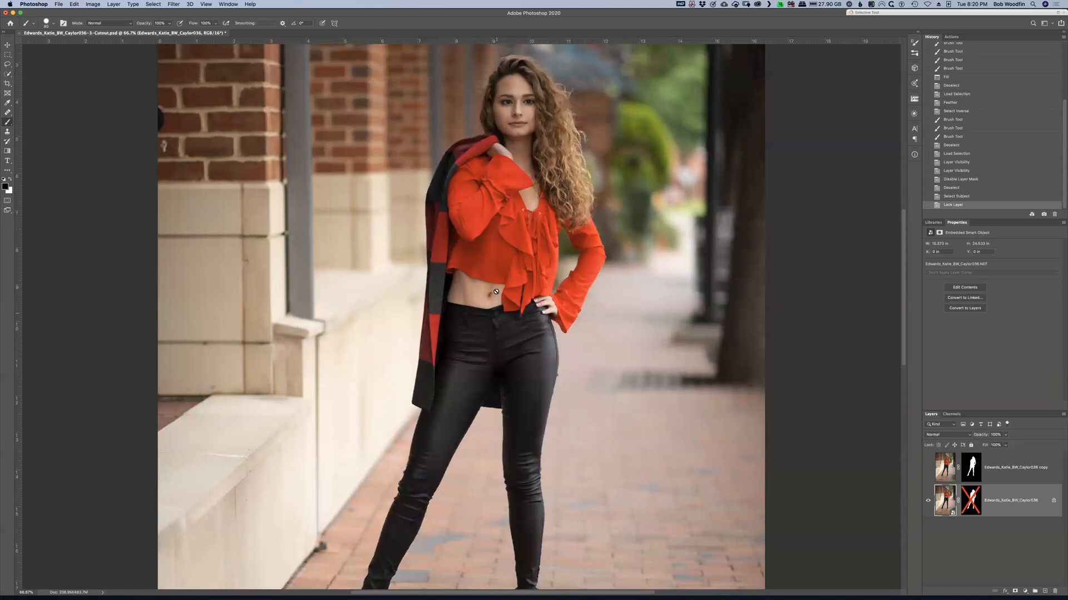
scroll(497, 291, down, 2)
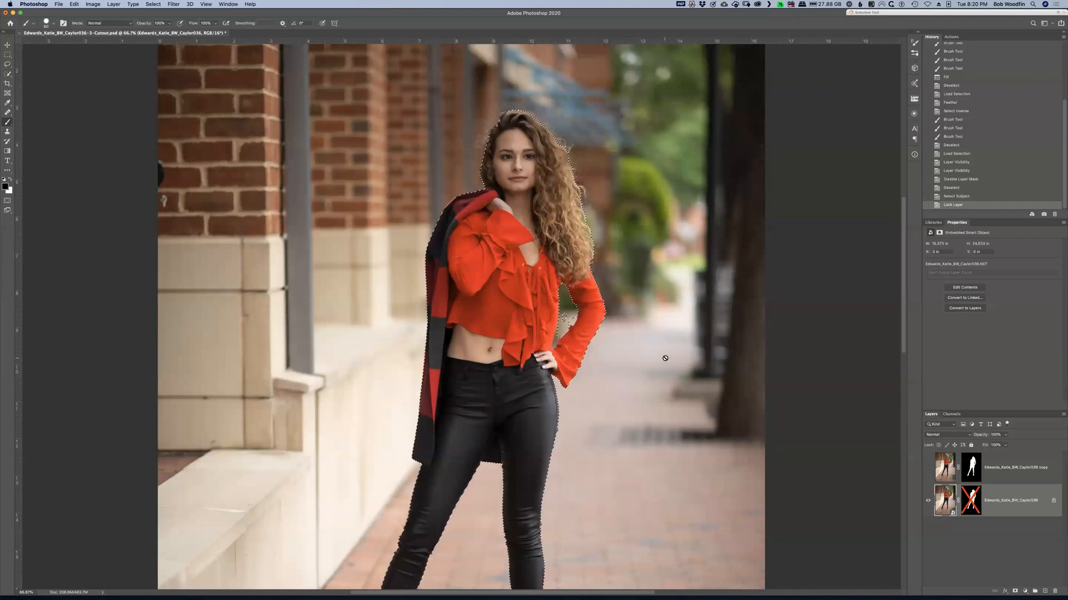
scroll(648, 401, down, 10)
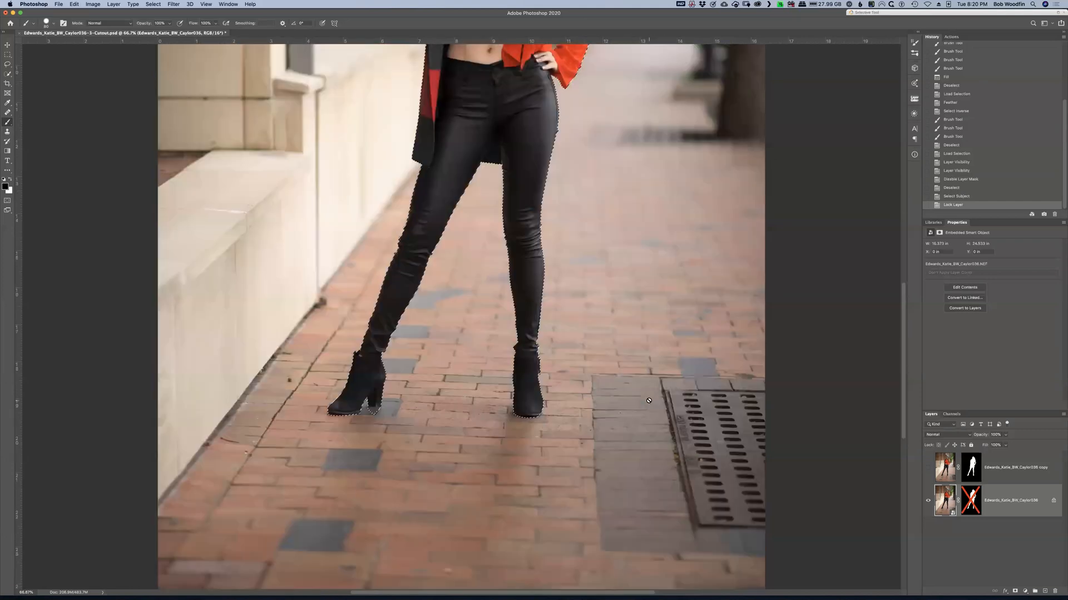
scroll(631, 234, down, 1)
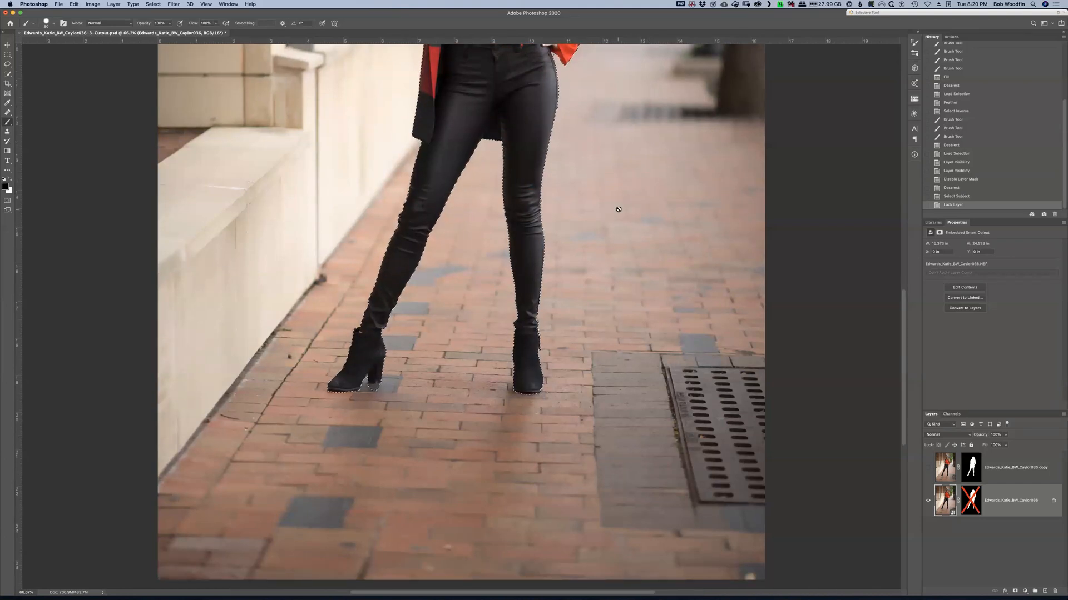
scroll(618, 209, up, 7)
scroll(639, 208, up, 1)
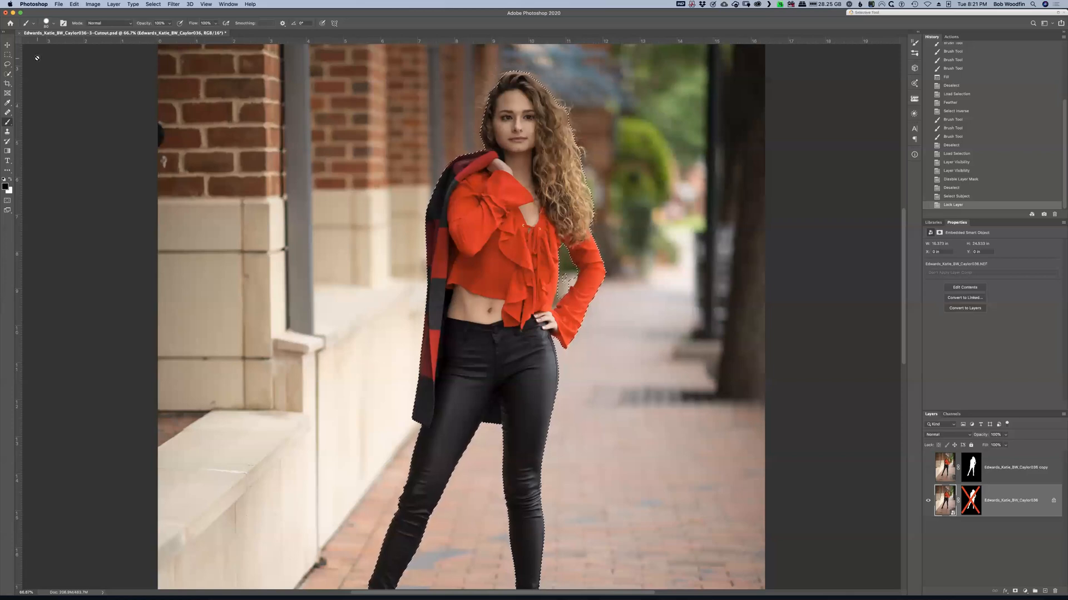
Step: Close the cutout document without saving its changes
click(20, 34)
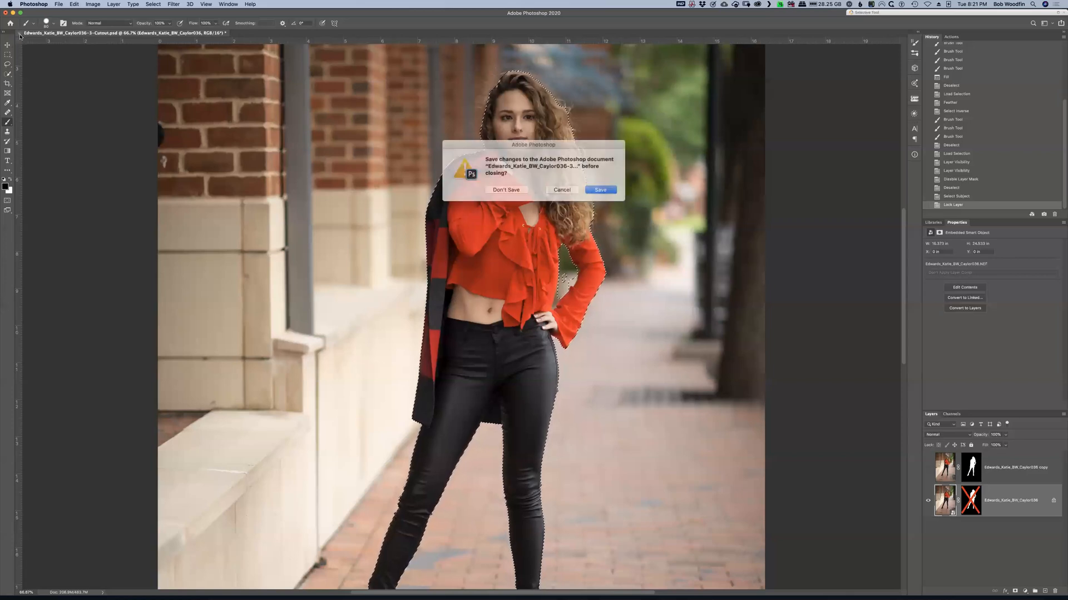
click(517, 190)
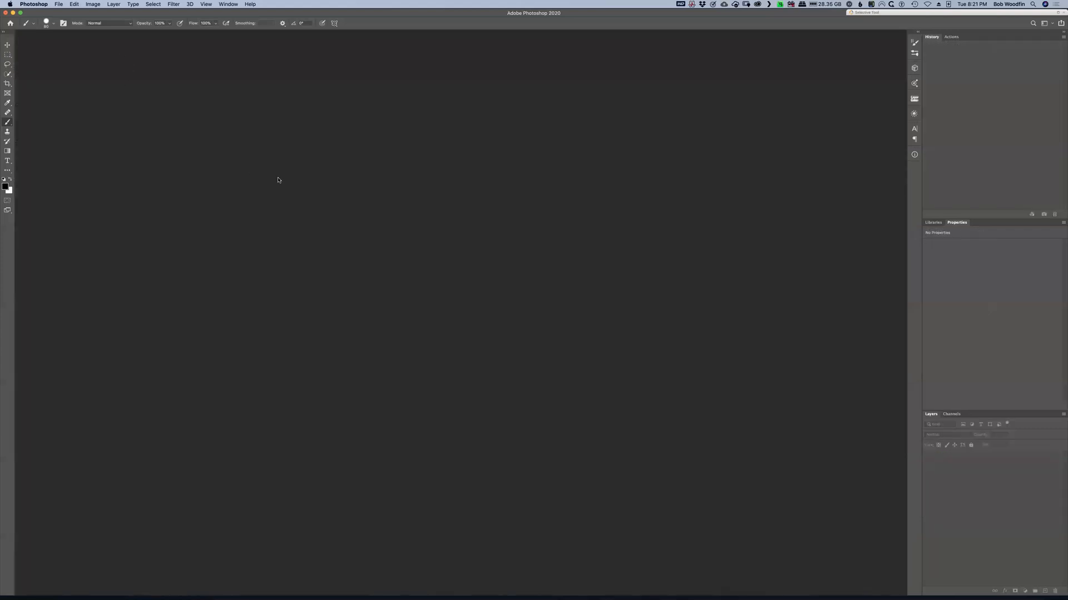
Step: Switch to Finder and open all Free Transform folder files except _BFW4607.xmp in Photoshop, opening the raw photo as a smart object
key(super+Tab)
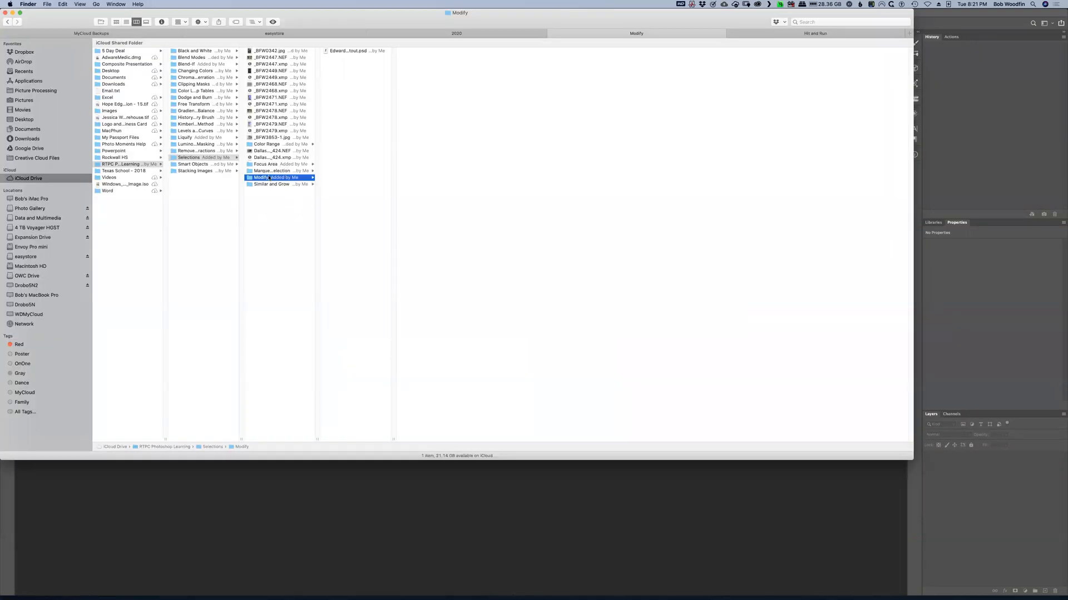
click(195, 105)
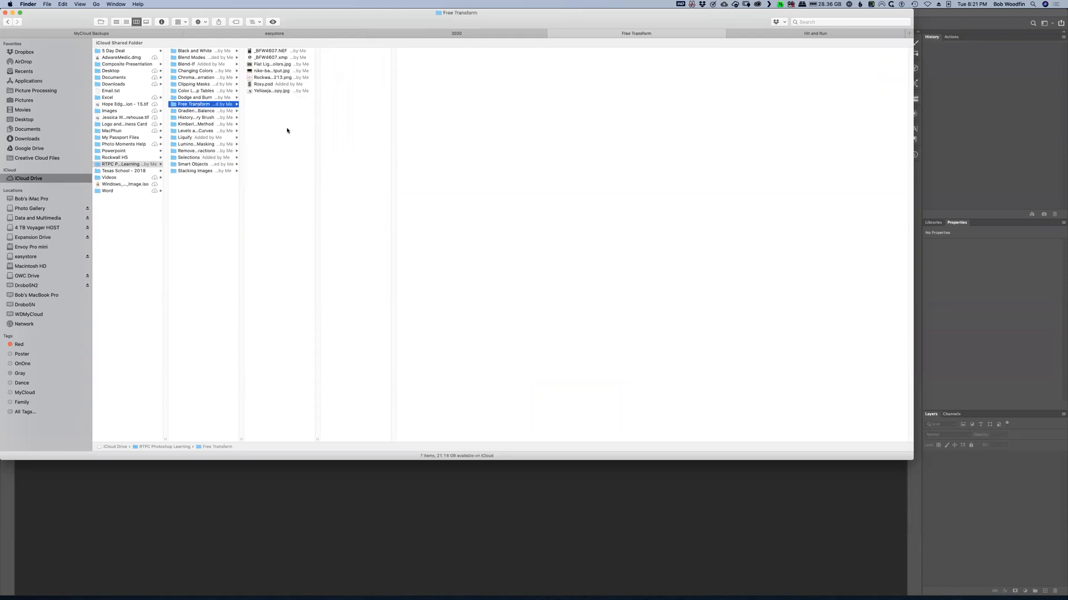
click(265, 51)
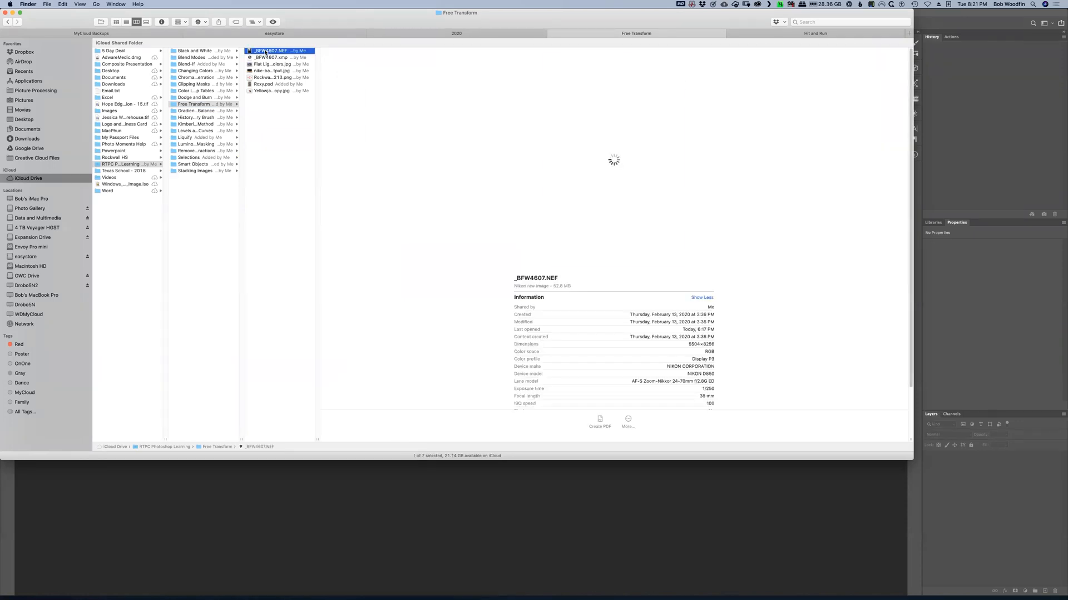
shift+click(266, 92)
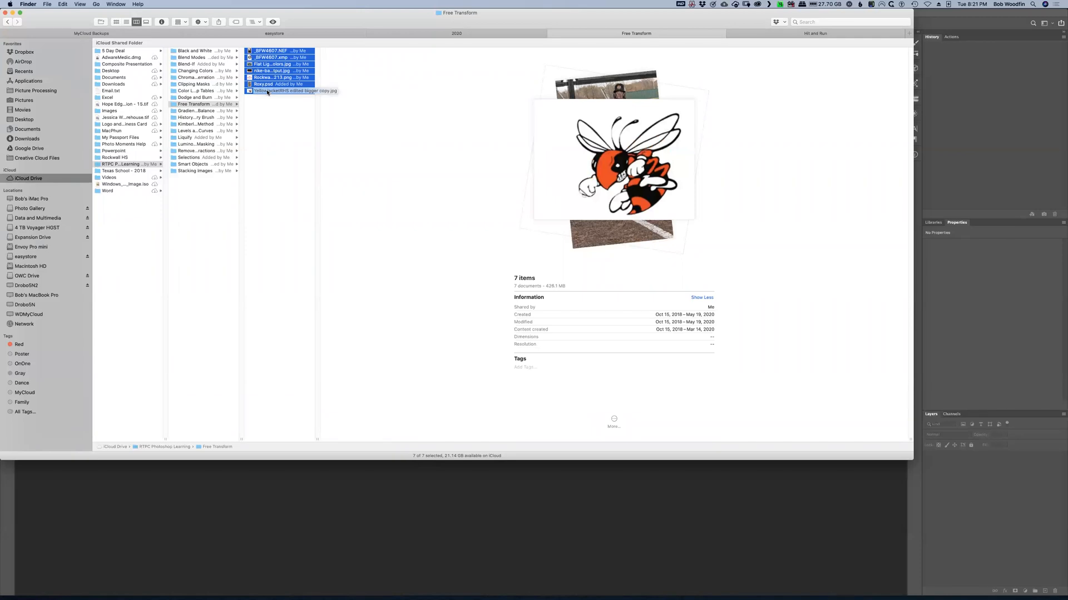
super+click(265, 58)
drag(341, 142, 534, 559)
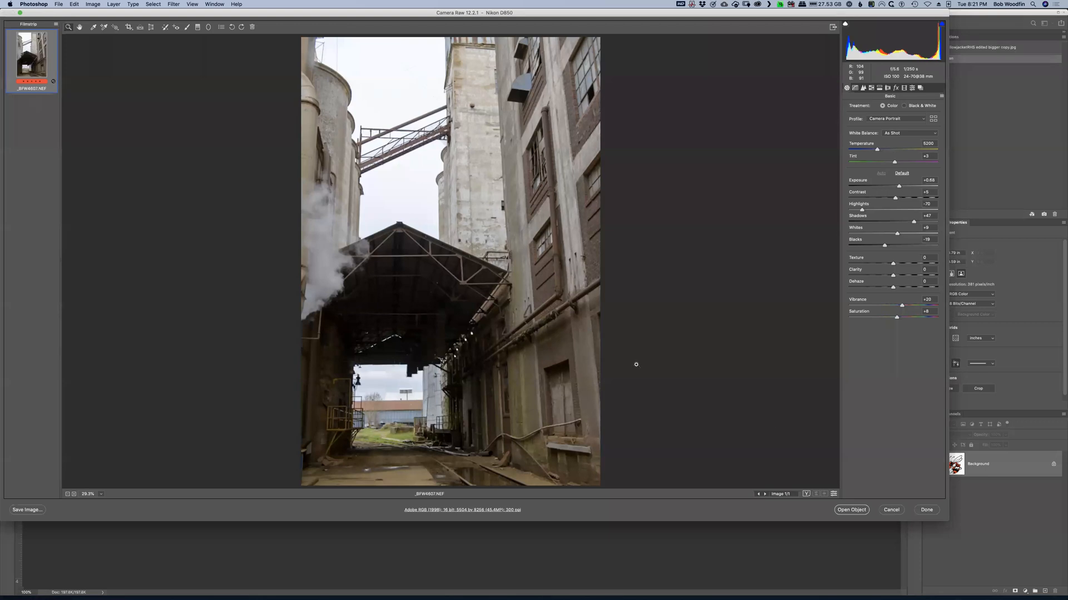
click(851, 510)
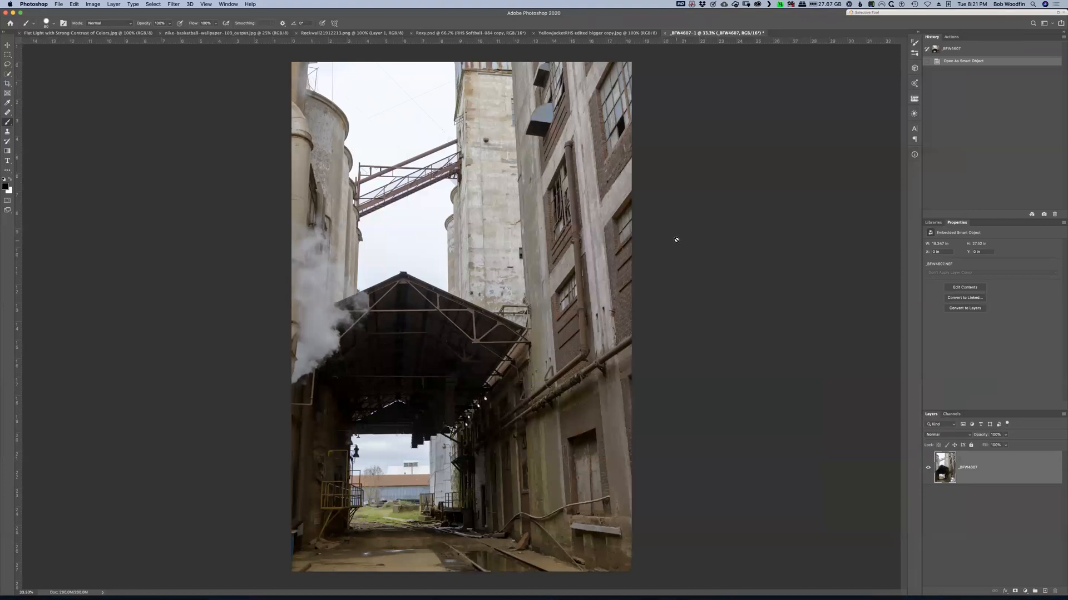
Step: Show the Flat Light with Strong Contrast of Colors image and copy a wall strip beside the OWNER'S EXPENSE sign to a new layer
click(78, 34)
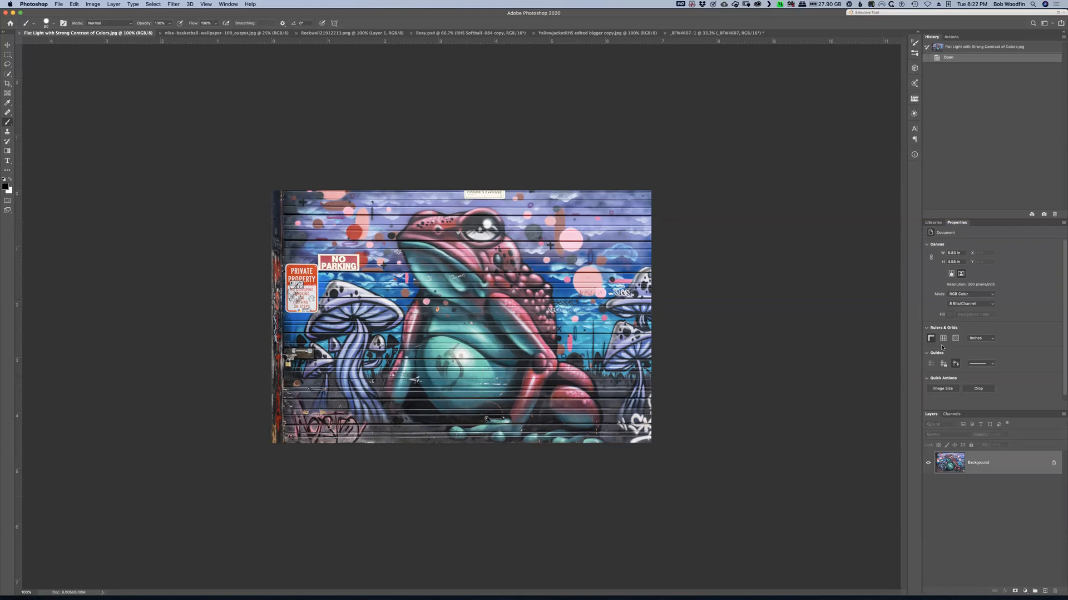
key(super+0)
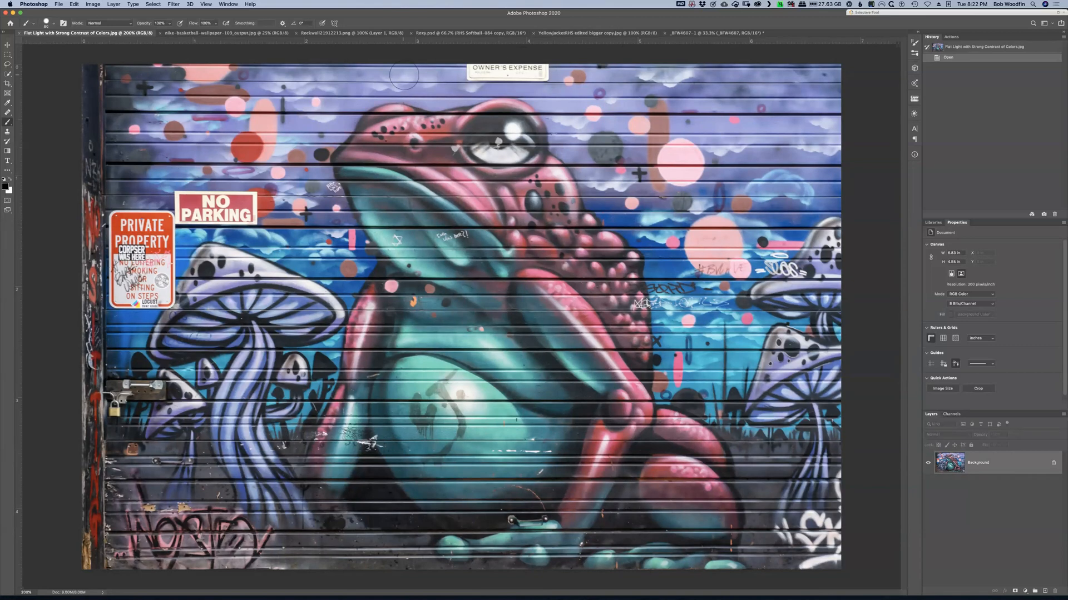
key(m)
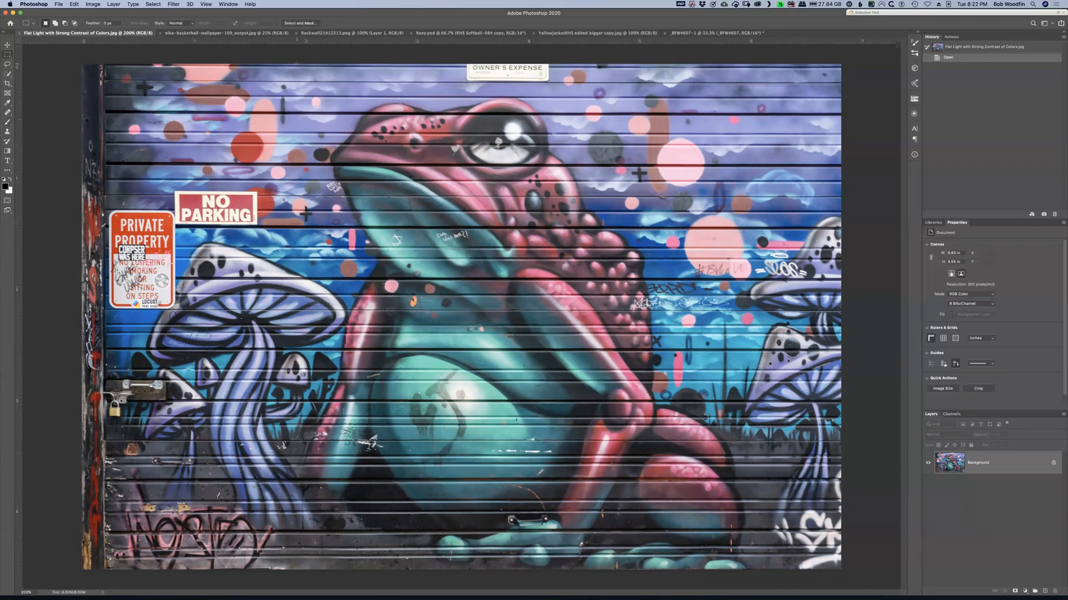
drag(296, 64, 451, 84)
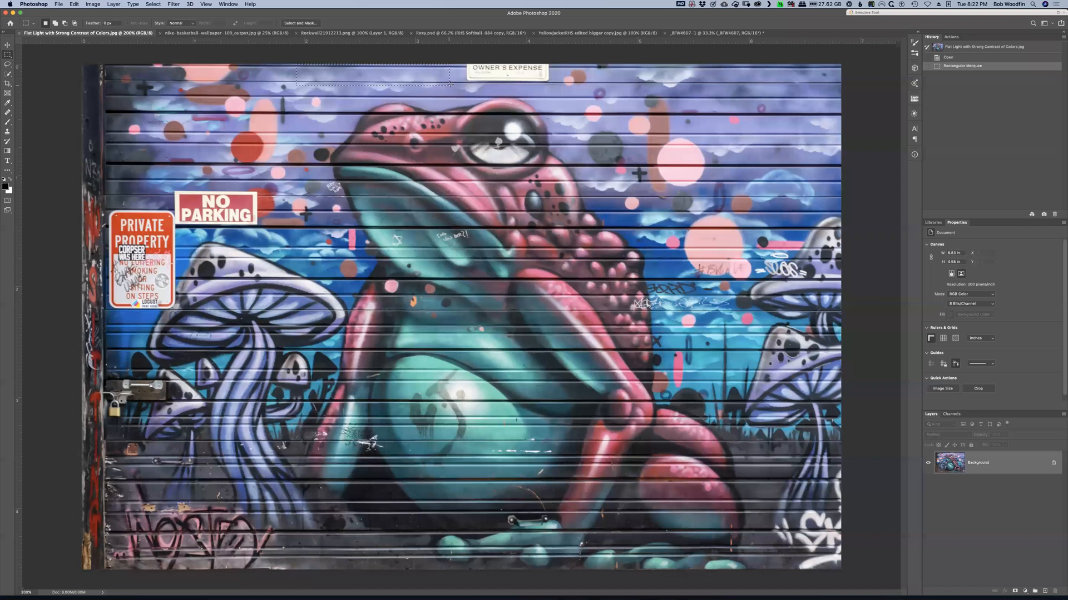
key(super+j)
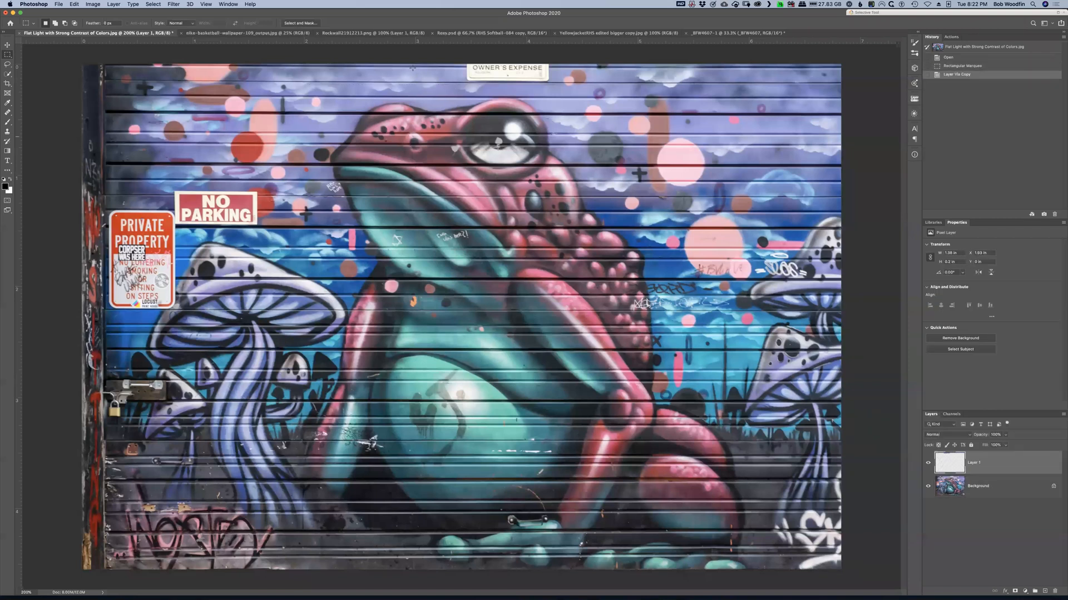
Step: Move the copied wall strip over the OWNER'S EXPENSE sign at the image's upper edge, lining it up with the shutter's horizontal slats
key(v)
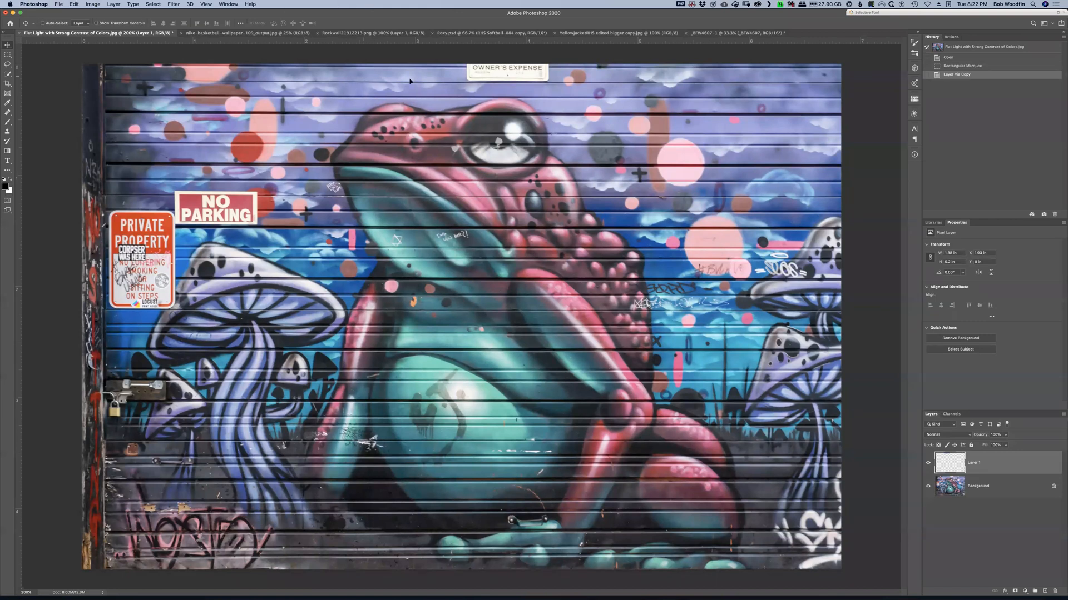
drag(475, 79, 477, 81)
key(super+equal)
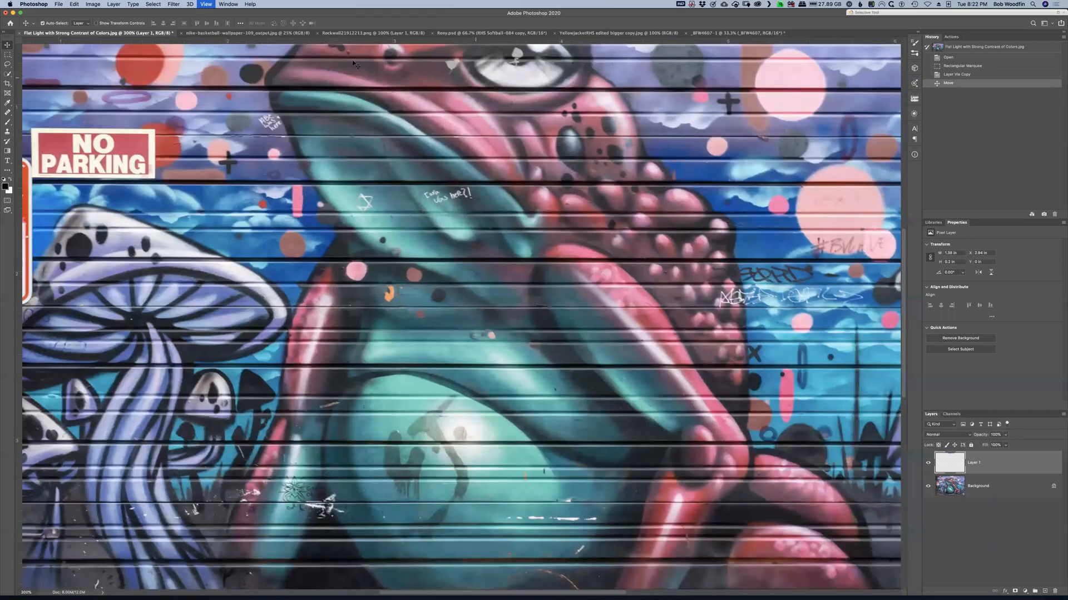
key(super+equal)
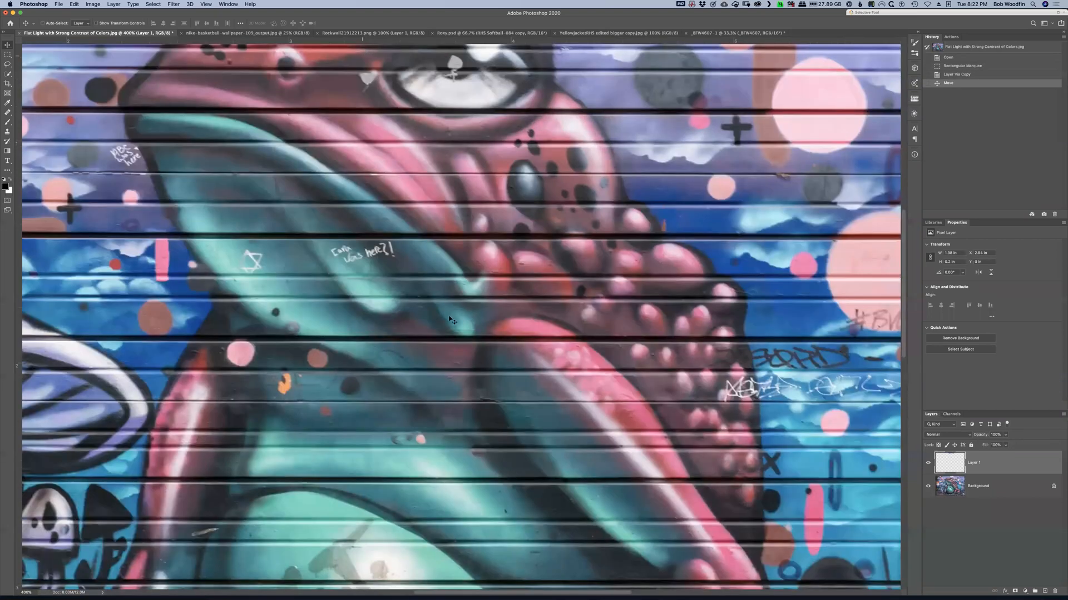
scroll(462, 342, up, 10)
scroll(463, 341, down, 2)
scroll(462, 342, down, 3)
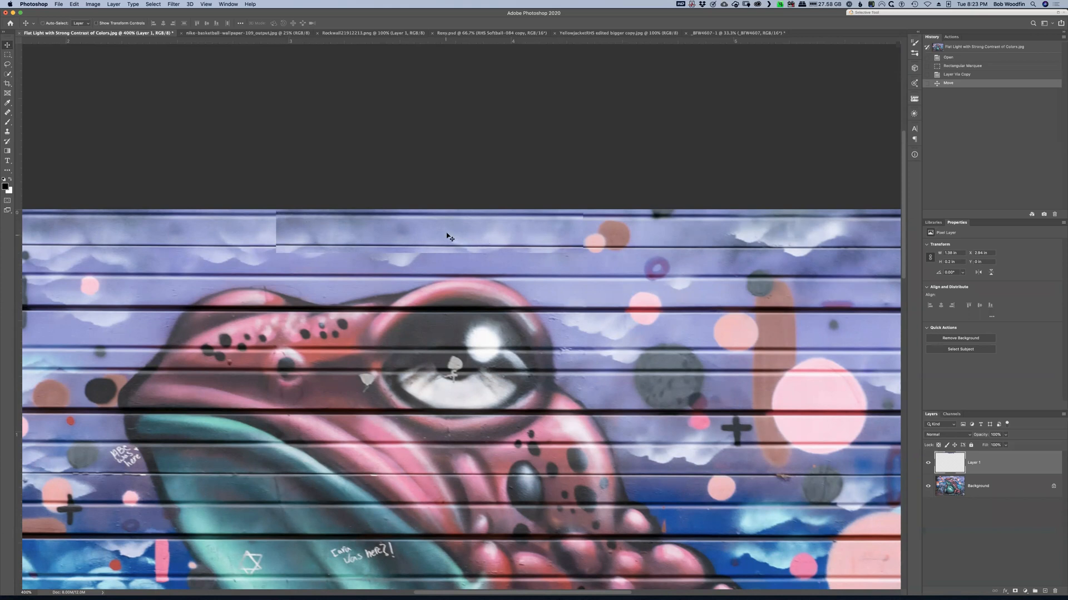
drag(446, 236, 445, 234)
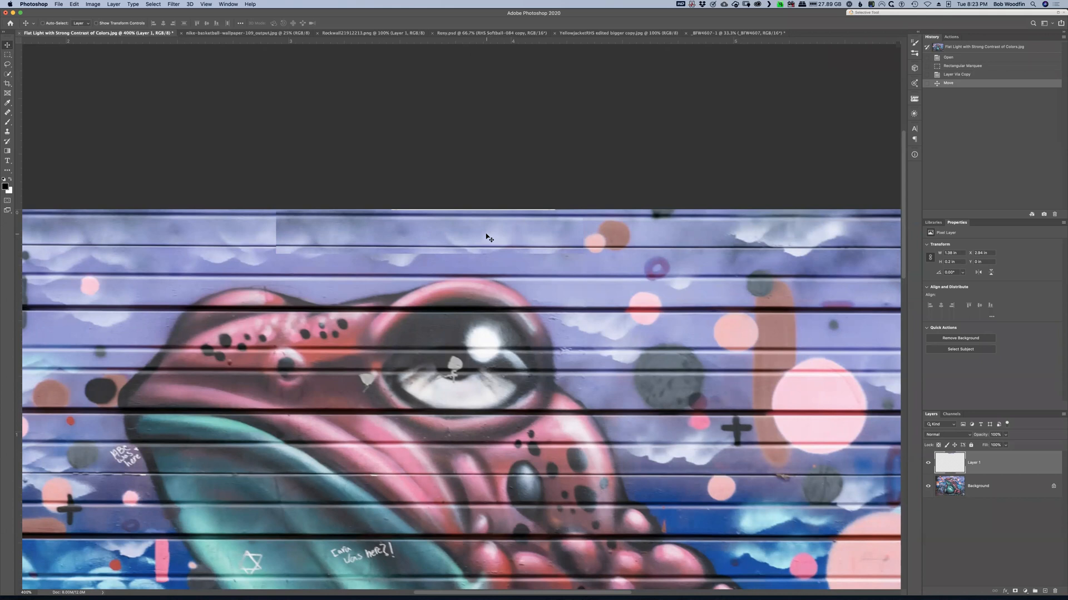
Step: Start Free Transform on the wall strip and review the available transform operations, such as Scale, Rotate, Skew, Distort, Perspective and Warp
key(ctrl+t)
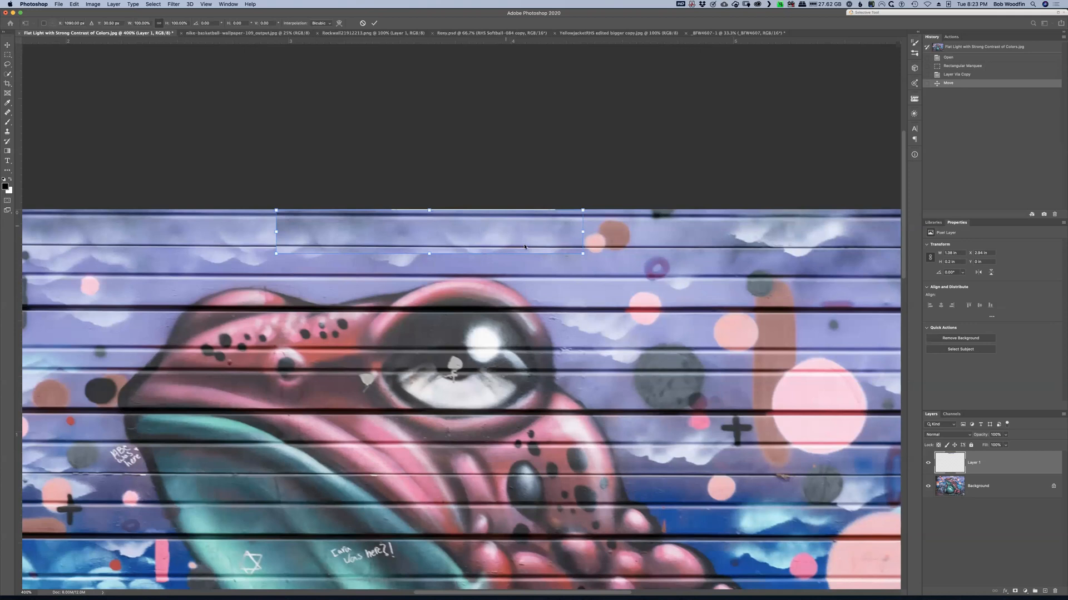
right_click(506, 225)
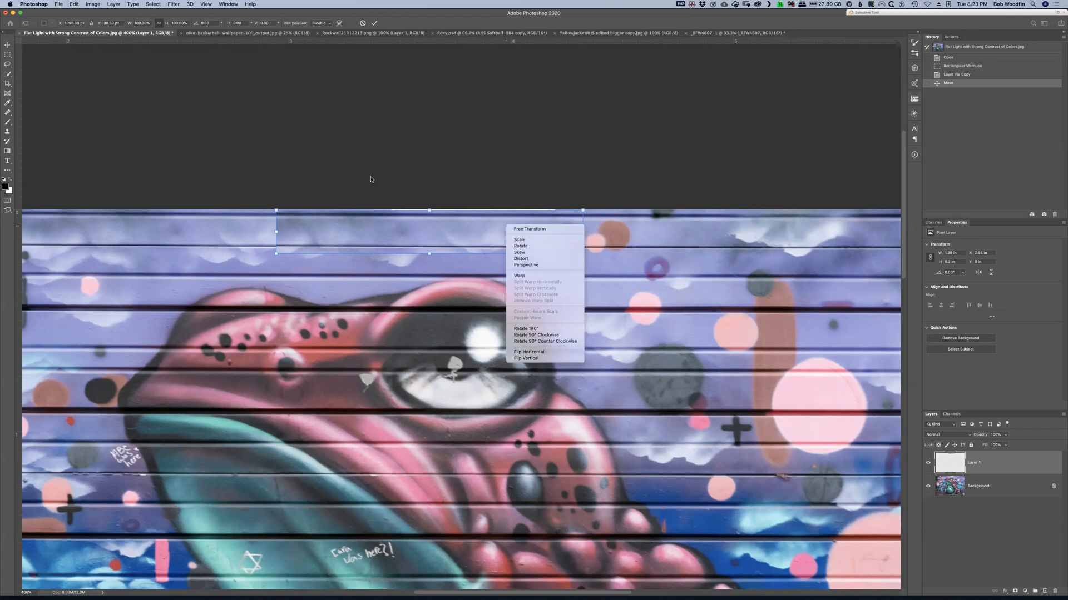
click(74, 4)
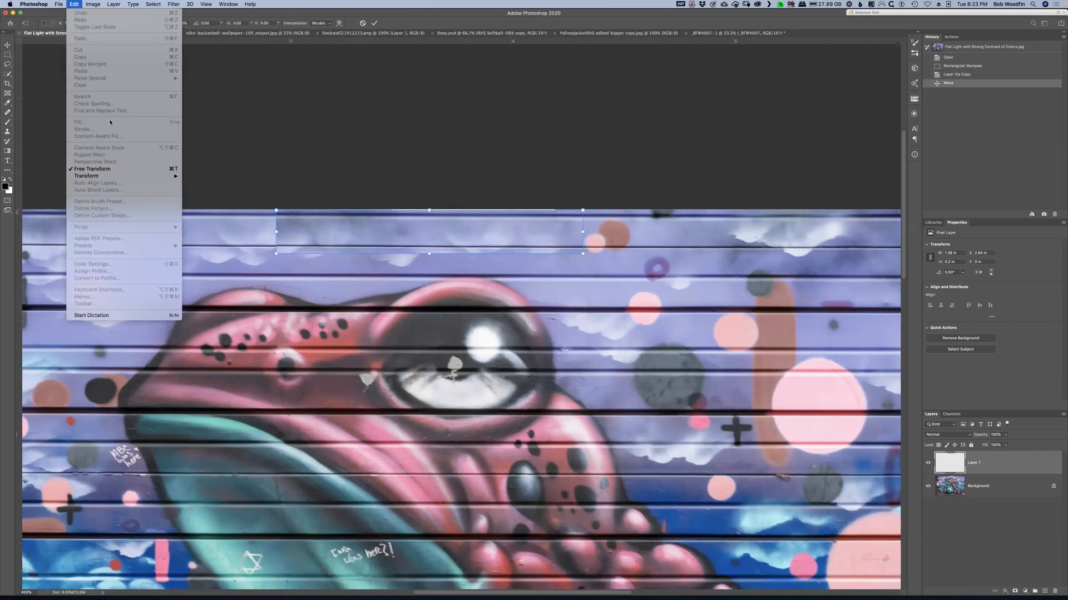
mouse_move(114, 178)
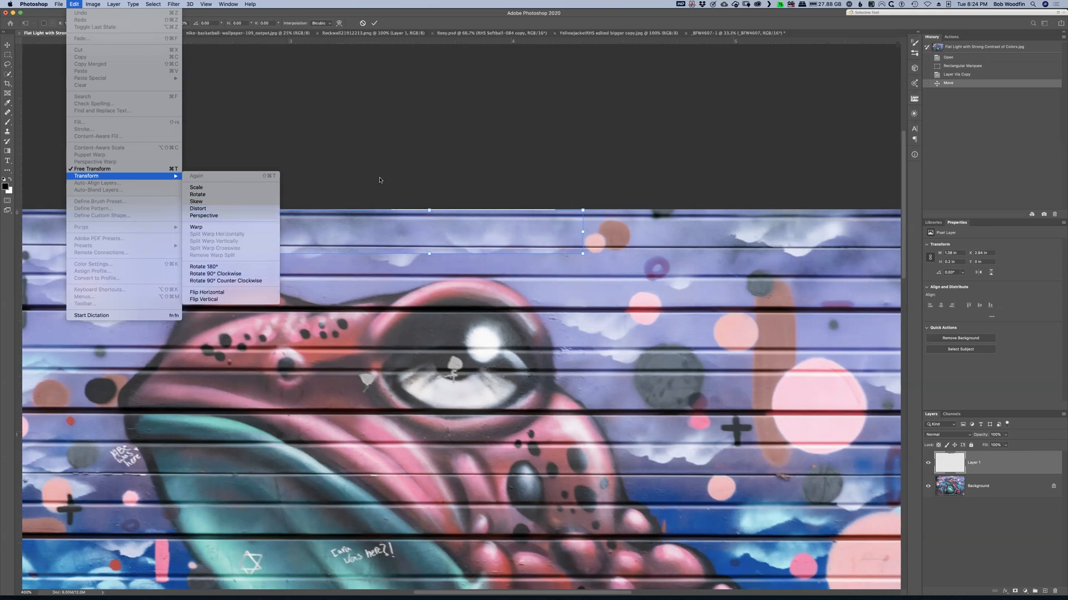
right_click(521, 228)
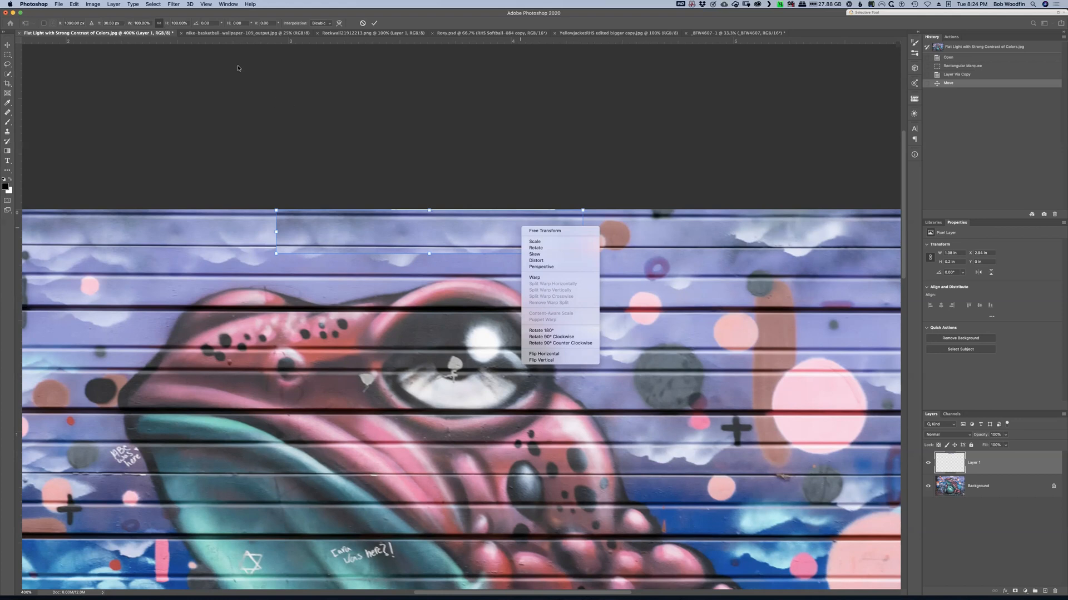
click(429, 139)
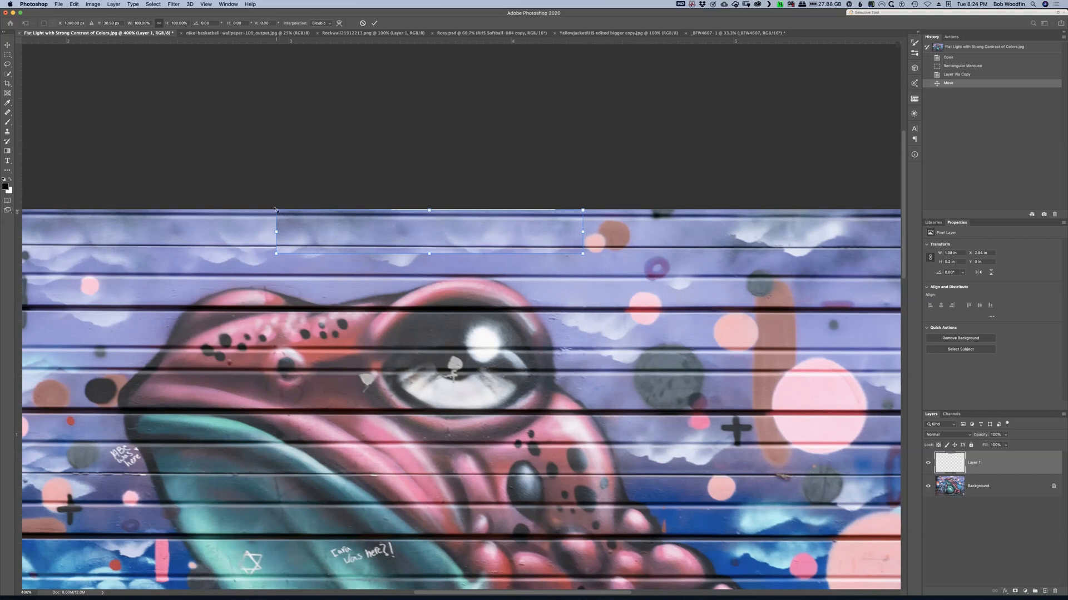
Step: Try stretching the wall strip to about 133% width and 163% height, and undo both changes
mouse_move(271, 210)
mouse_down()
mouse_move(240, 202)
mouse_move(245, 192)
mouse_move(283, 203)
mouse_move(267, 209)
mouse_move(262, 176)
mouse_move(236, 221)
mouse_move(256, 219)
mouse_move(278, 244)
mouse_move(269, 221)
mouse_up()
mouse_move(273, 233)
mouse_down()
mouse_move(241, 233)
mouse_move(284, 235)
mouse_up()
key(super+z)
drag(586, 232, 688, 232)
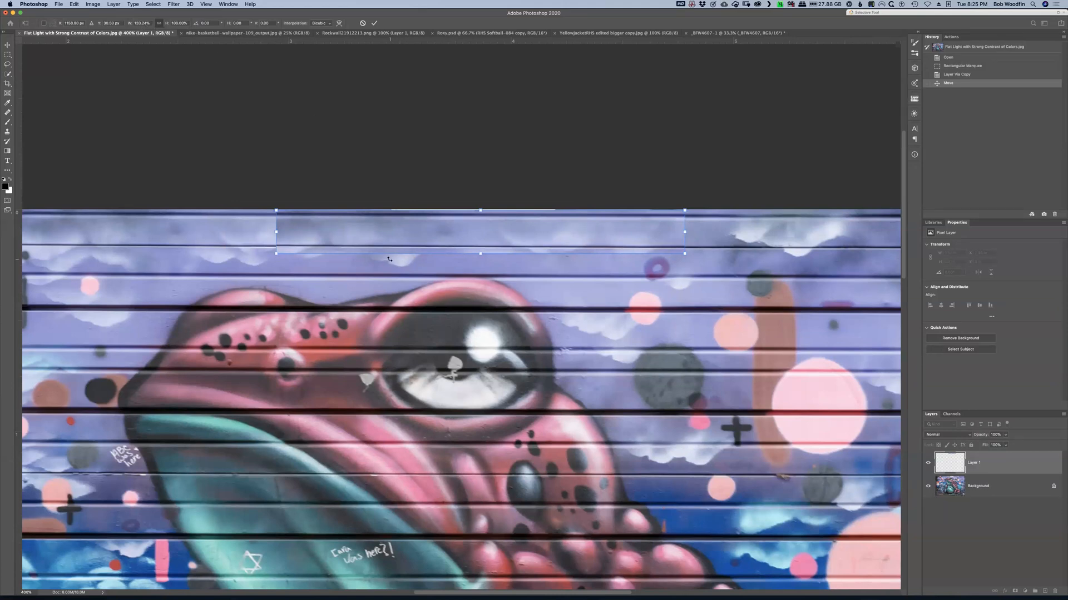
drag(480, 254, 480, 281)
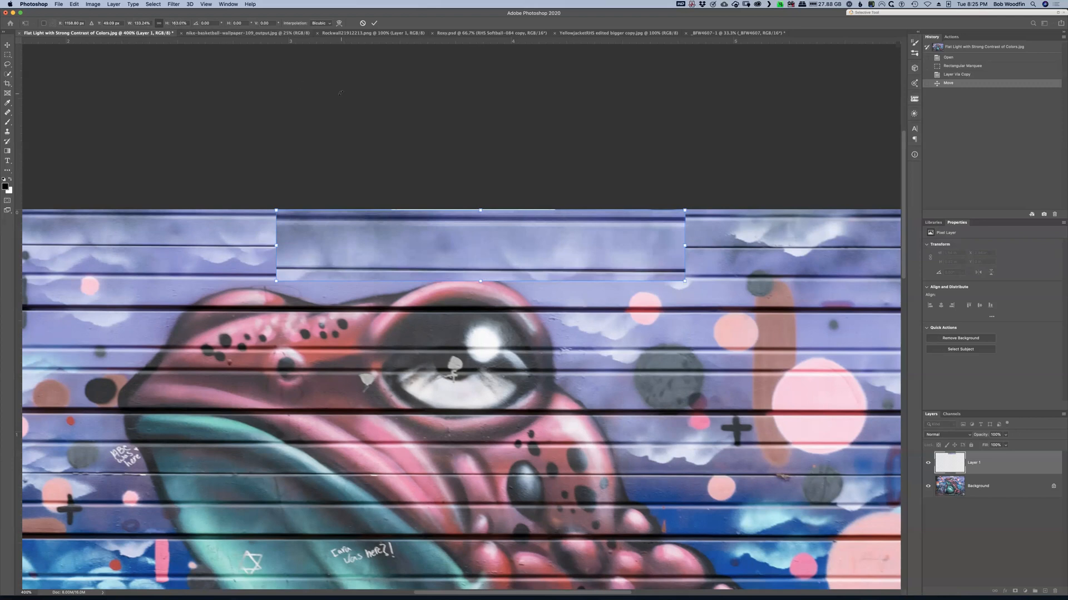
key(super+z)
key(super+z)
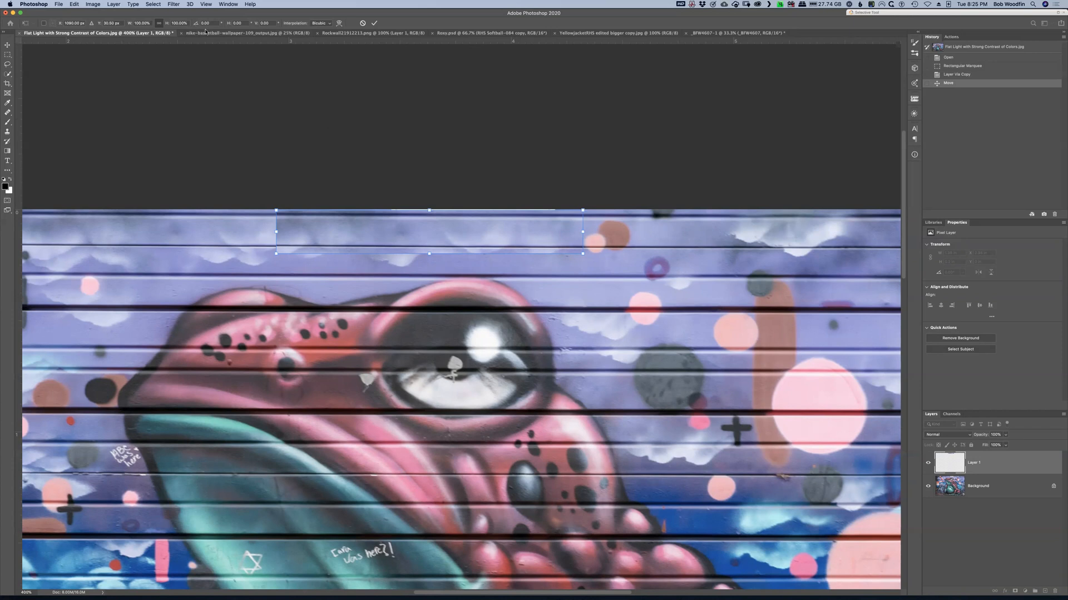
Step: Try rotating the wall strip freely and to exactly 90 degrees, and set its rotation back to 0
drag(587, 259, 591, 243)
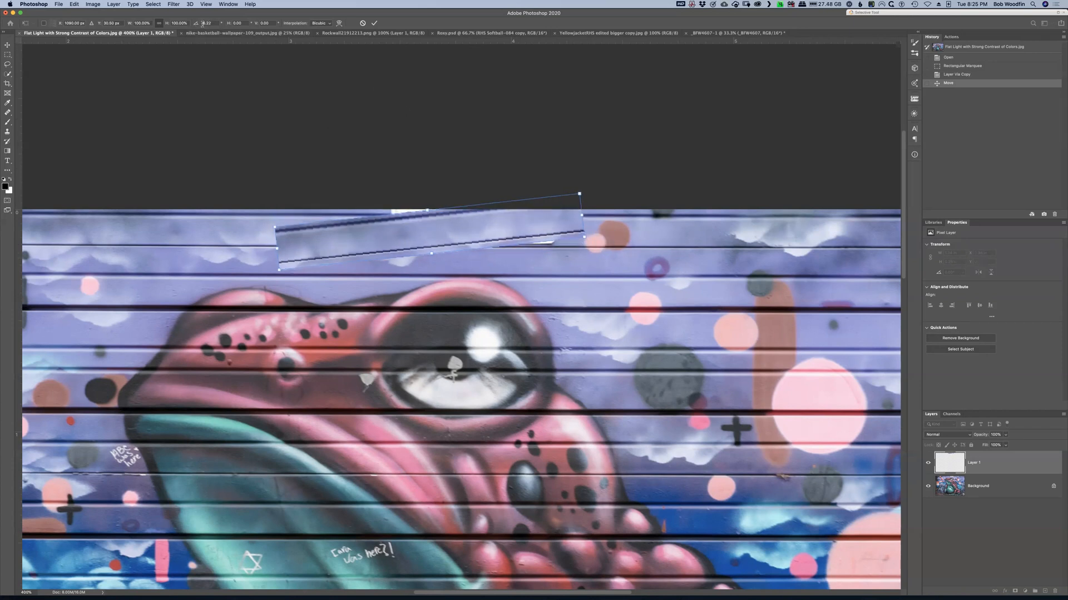
drag(587, 186, 615, 197)
click(215, 24)
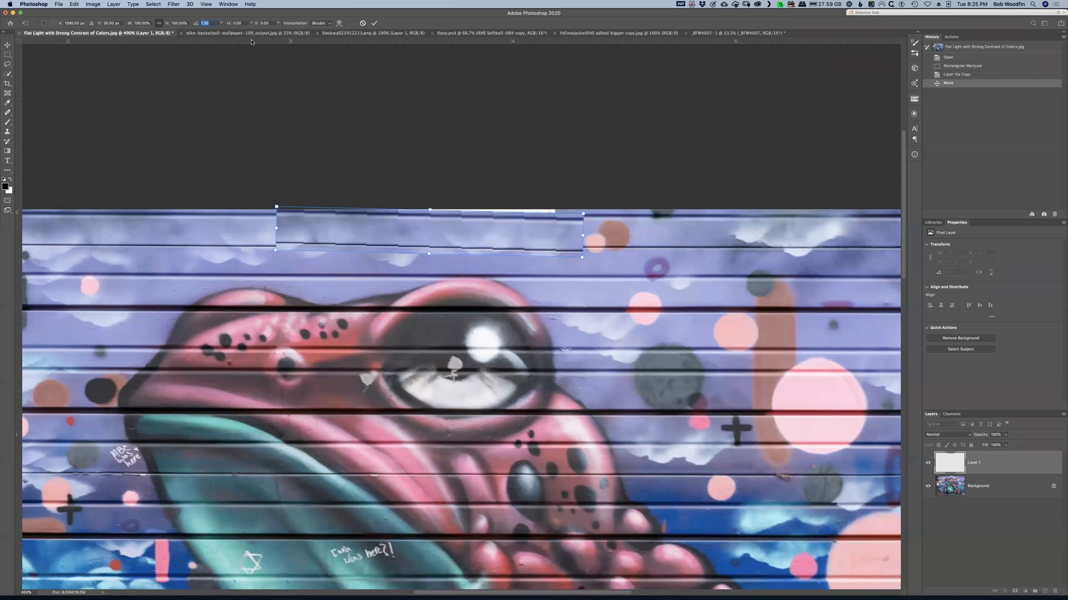
text(90)
key(Return)
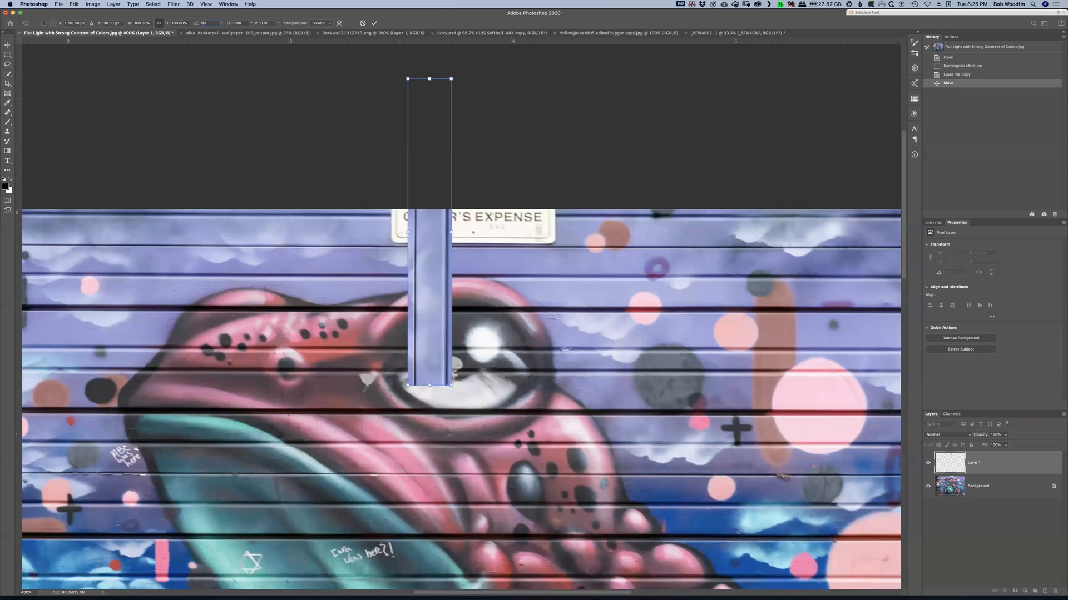
drag(208, 23, 167, 25)
text(0)
key(Return)
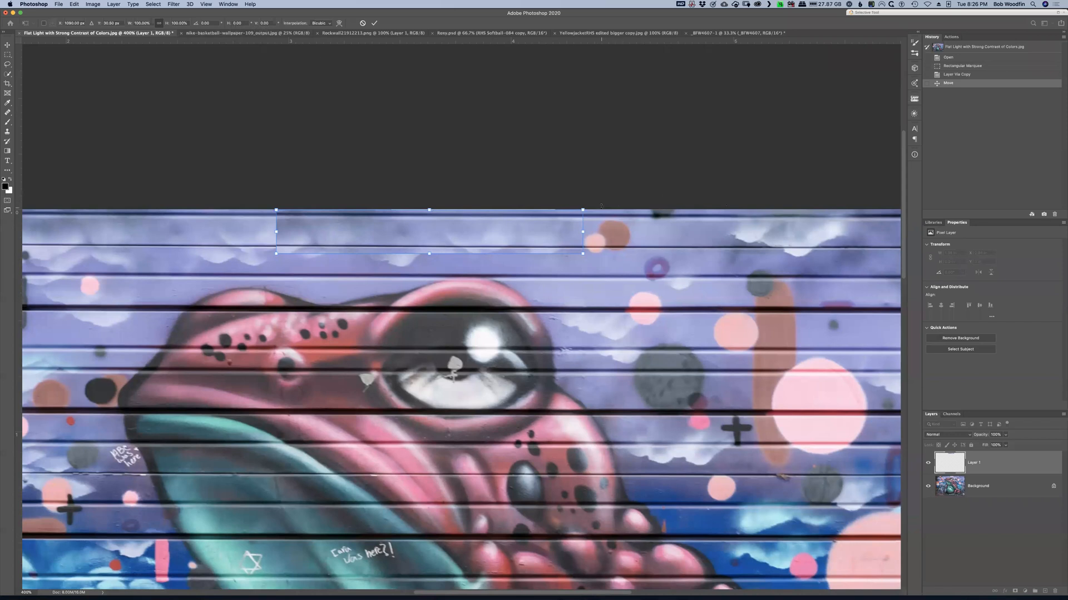
Step: Try skewing the wall strip horizontally and vertically, and reset both skew values to 0
mouse_move(597, 210)
mouse_down()
mouse_move(610, 196)
mouse_move(595, 215)
mouse_up()
key(super+z)
drag(228, 26, 174, 28)
drag(229, 24, 491, 41)
drag(585, 40, 205, 25)
text(0)
drag(257, 24, 284, 35)
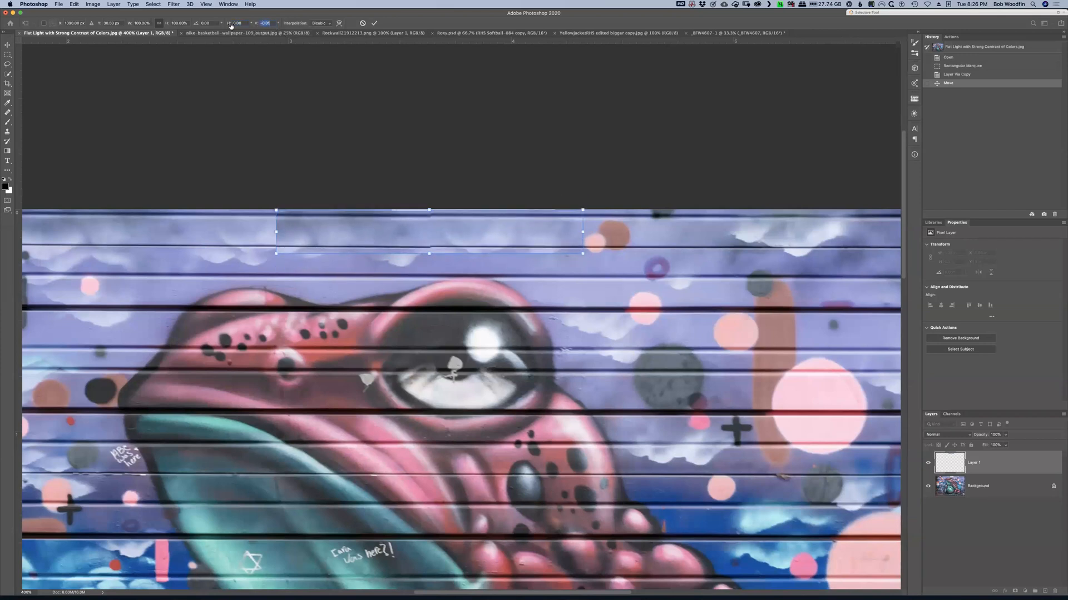
text(0)
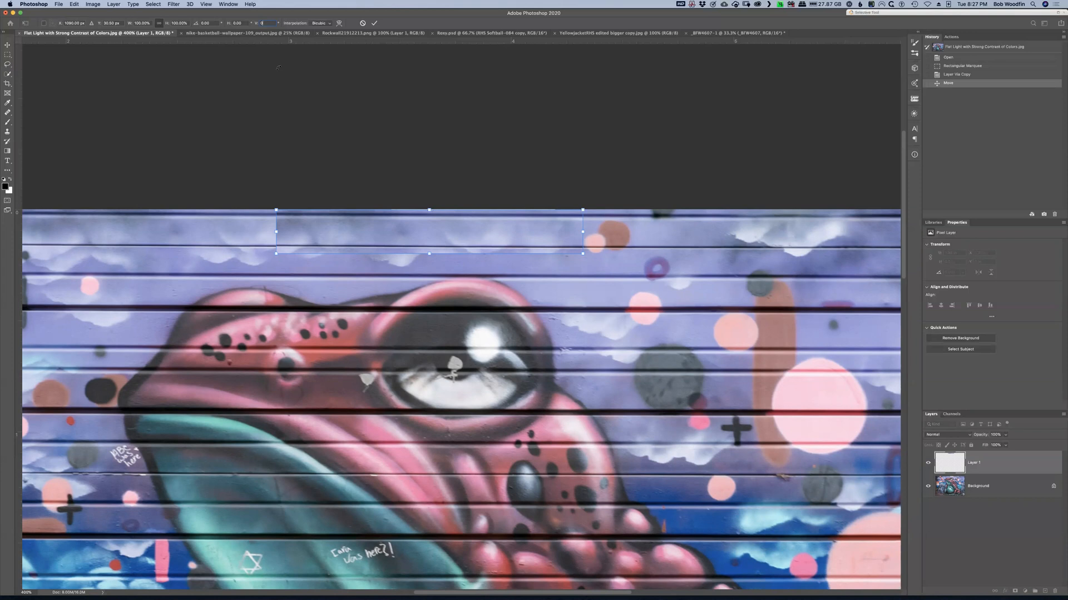
Step: Try enlarging the wall strip from its lower corner to about 147% width and 333% height, and undo the scaling
scroll(278, 67, down, 3)
scroll(278, 67, right, 5)
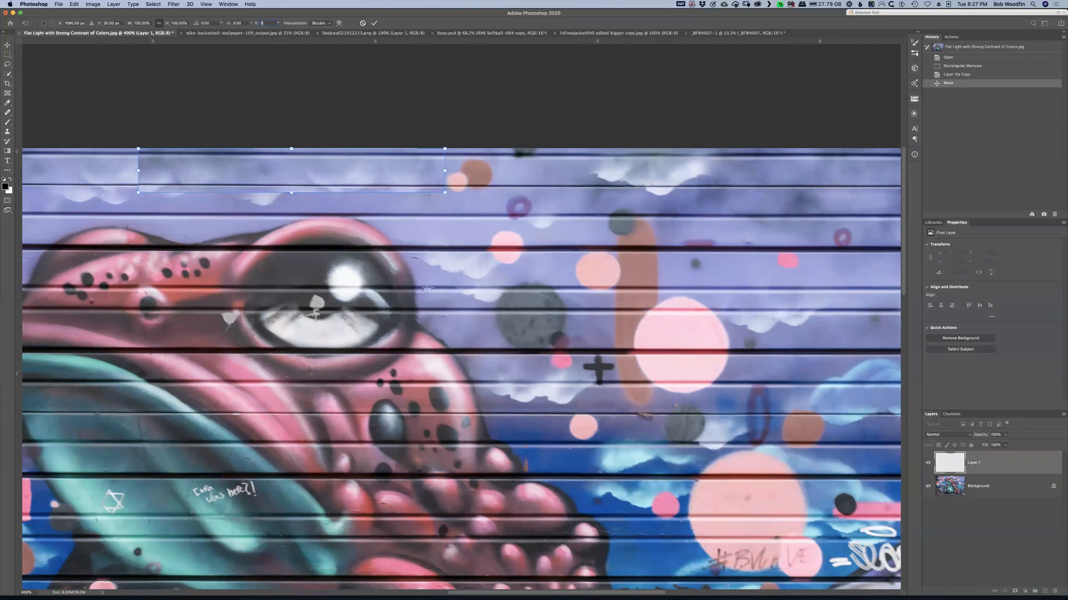
scroll(589, 385, left, 5)
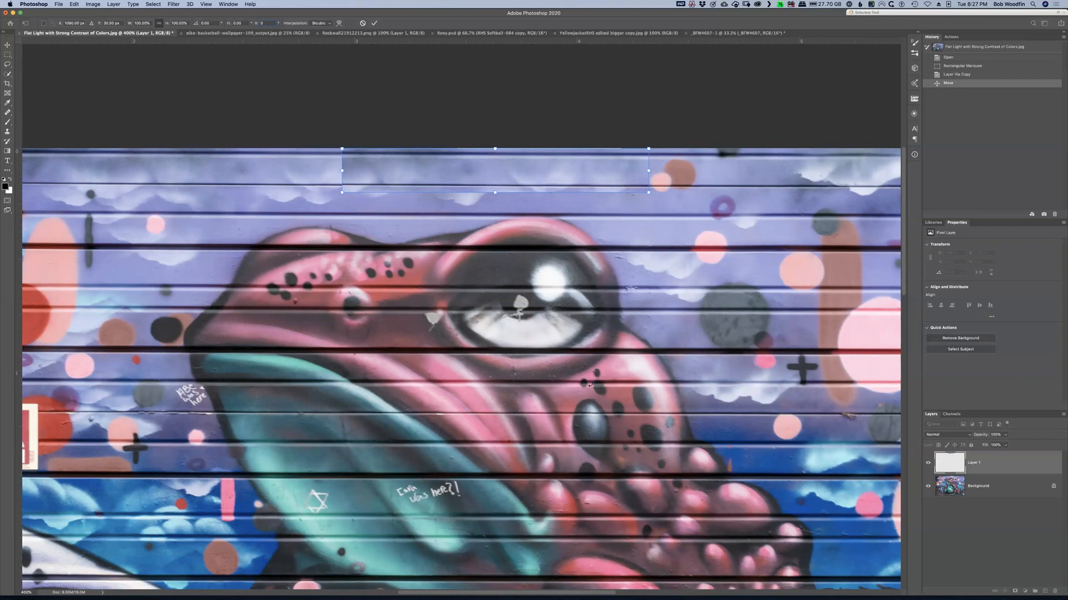
scroll(482, 406, down, 2)
scroll(482, 405, right, 2)
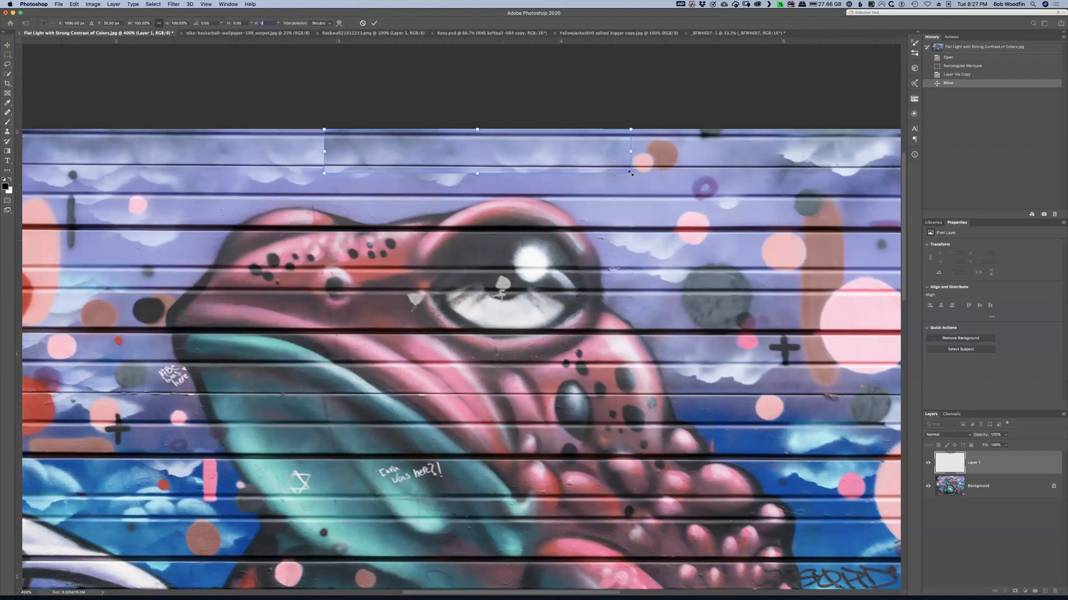
drag(631, 173, 776, 275)
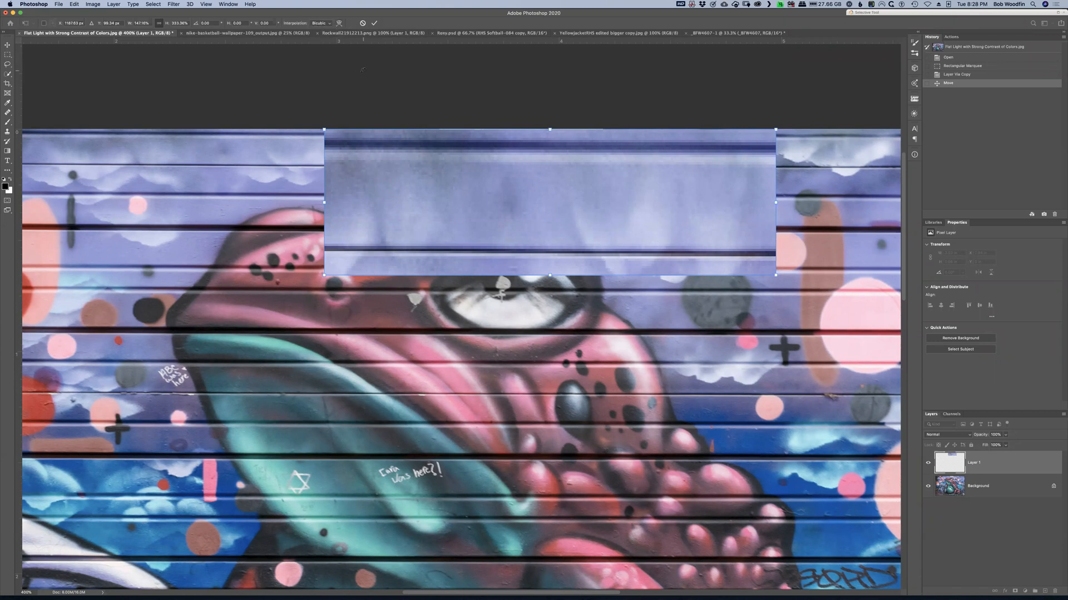
key(super+z)
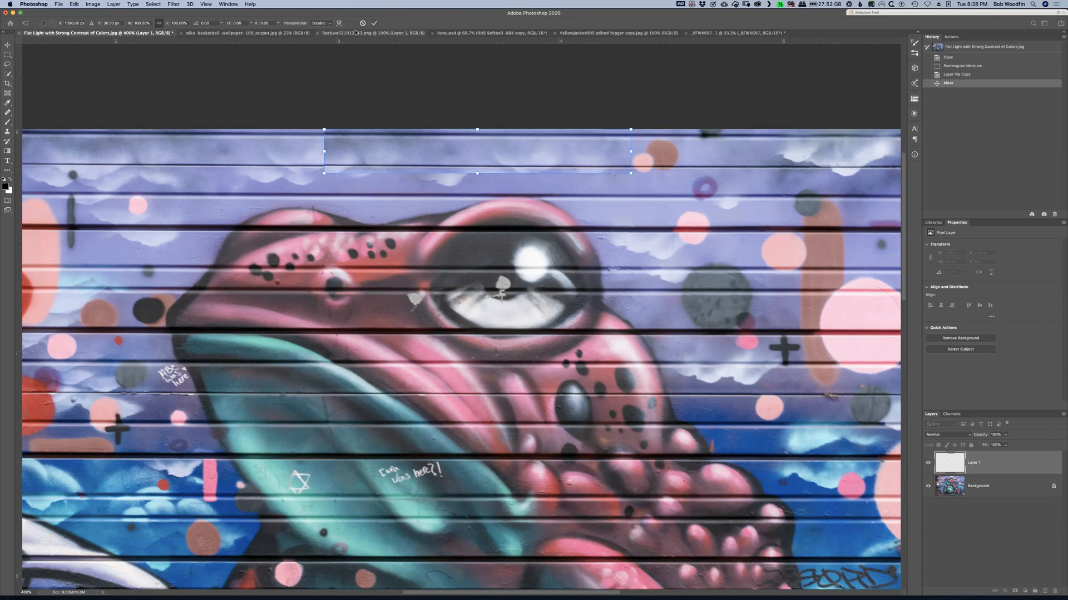
Step: Compare the transform operations offered with Warp mode on and off, including the split warp options, and cancel the transform
click(338, 24)
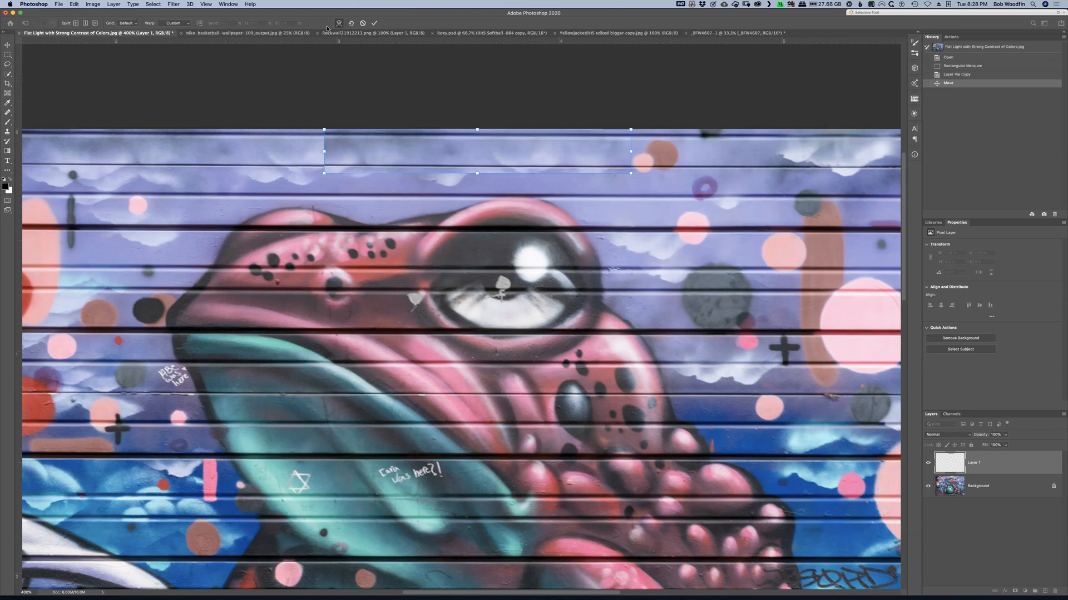
right_click(489, 142)
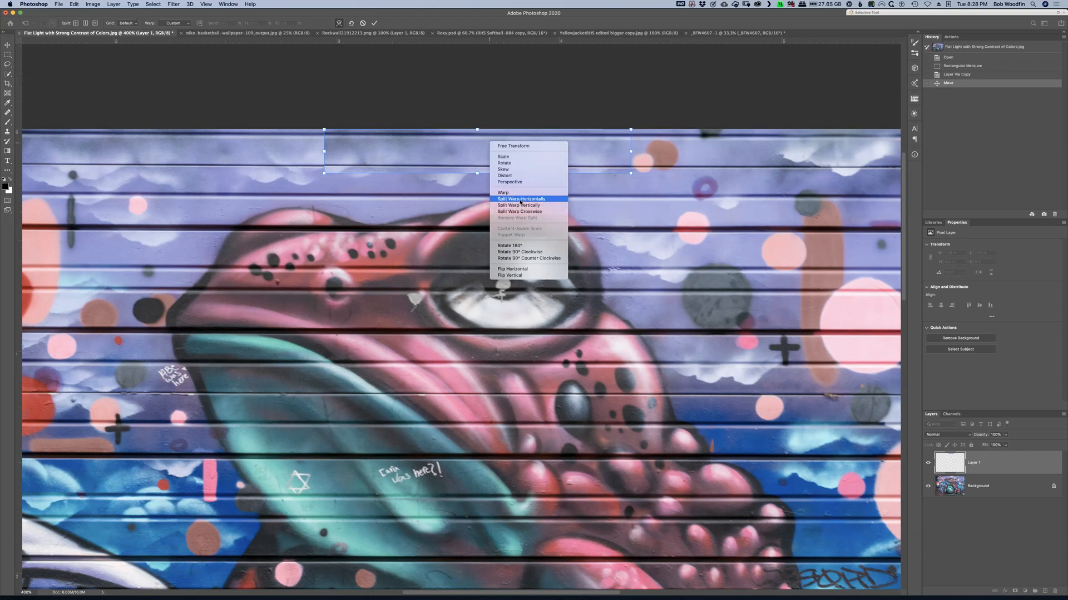
click(338, 23)
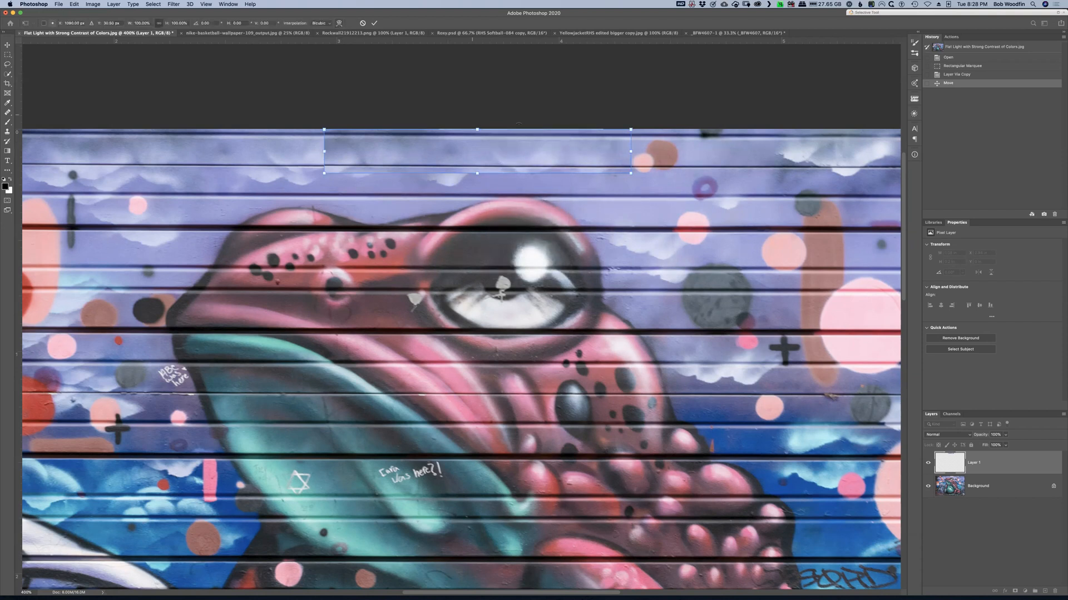
right_click(539, 147)
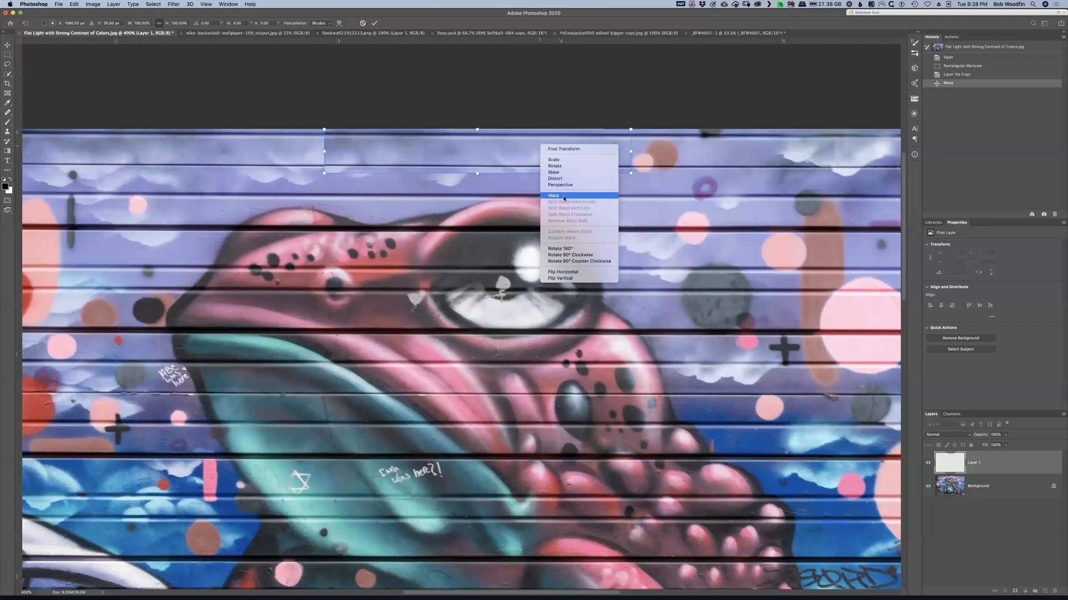
click(363, 24)
click(362, 24)
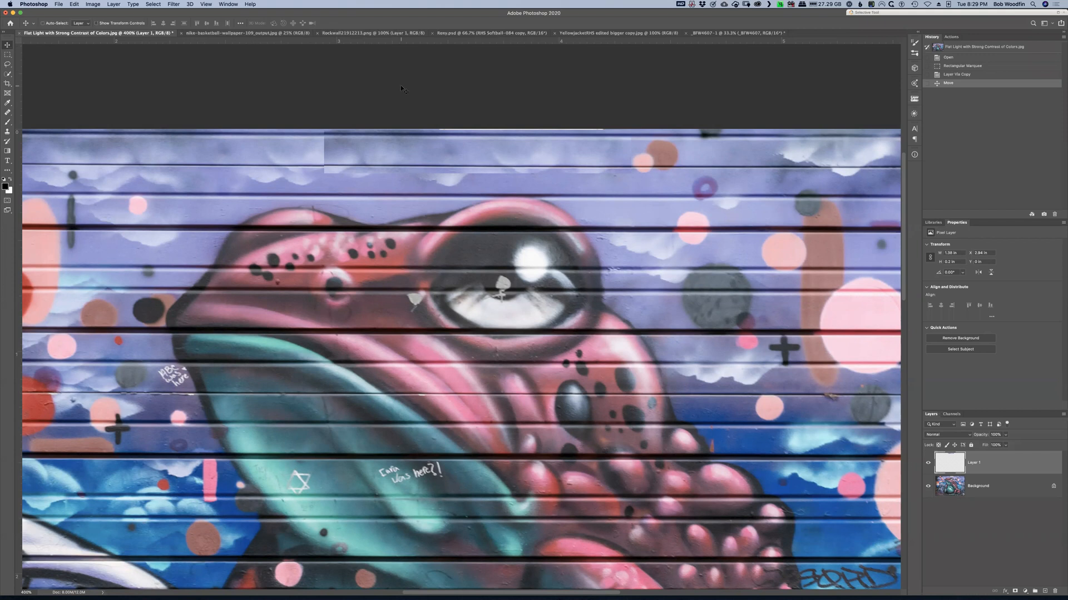
Step: Start Free Transform on the wall strip and compare its Perspective and Warp modes
key(super+t)
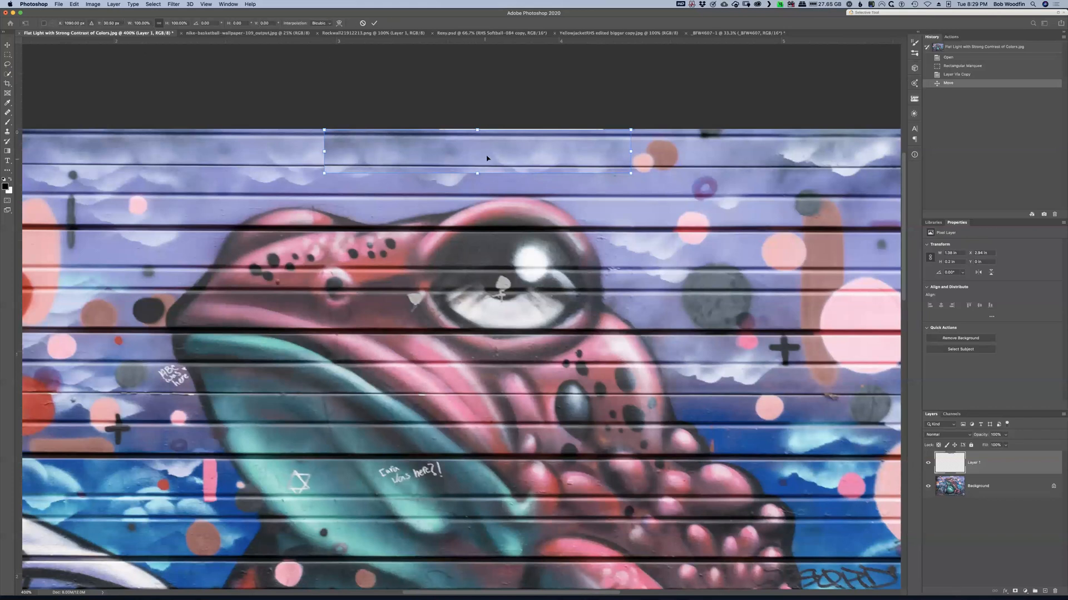
right_click(516, 143)
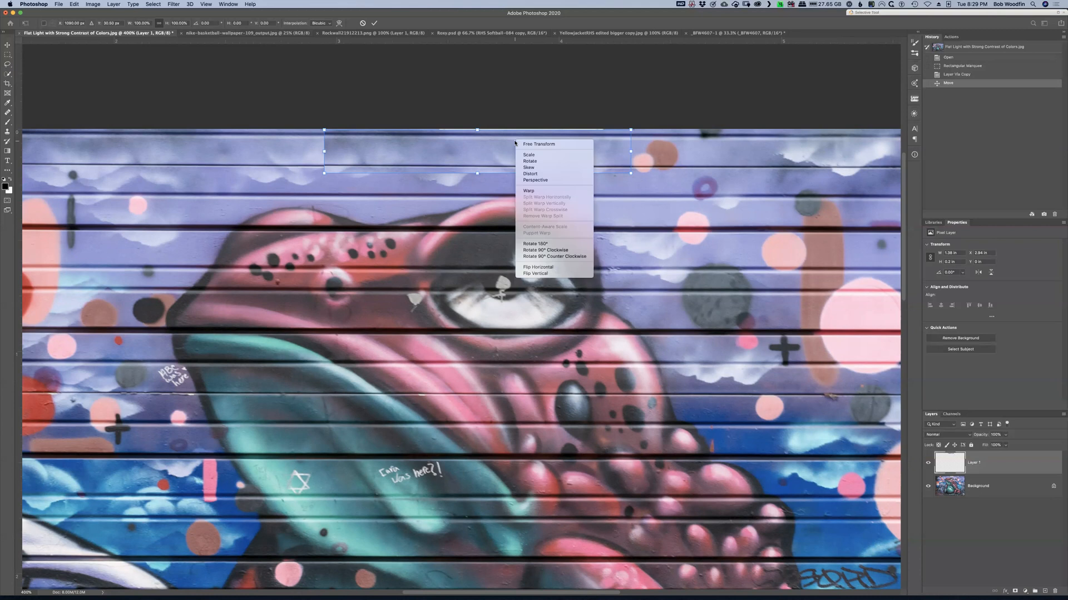
click(554, 179)
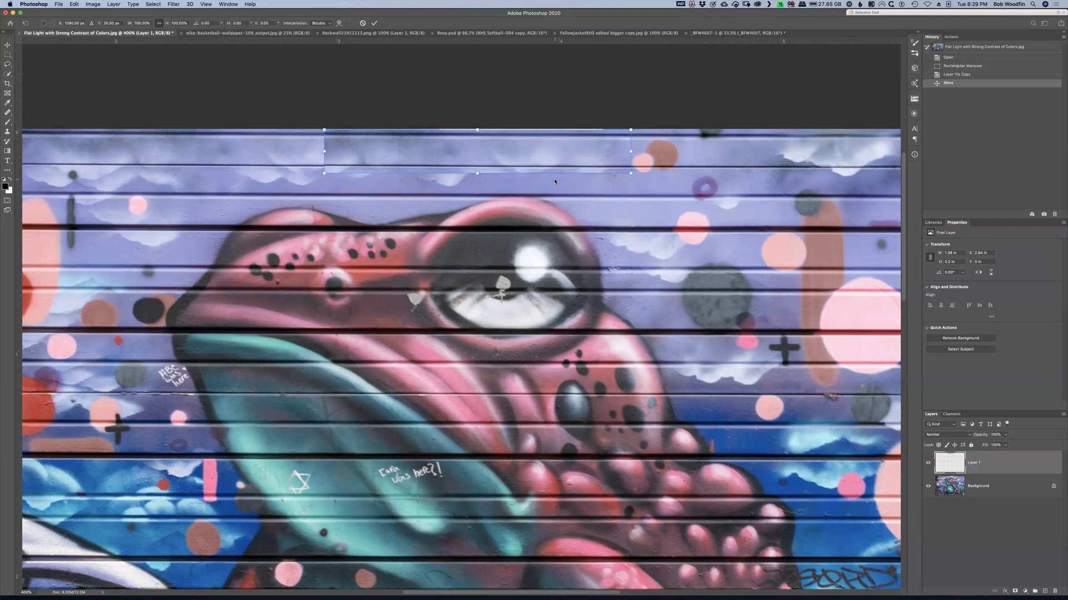
right_click(484, 144)
click(507, 166)
right_click(527, 153)
click(263, 98)
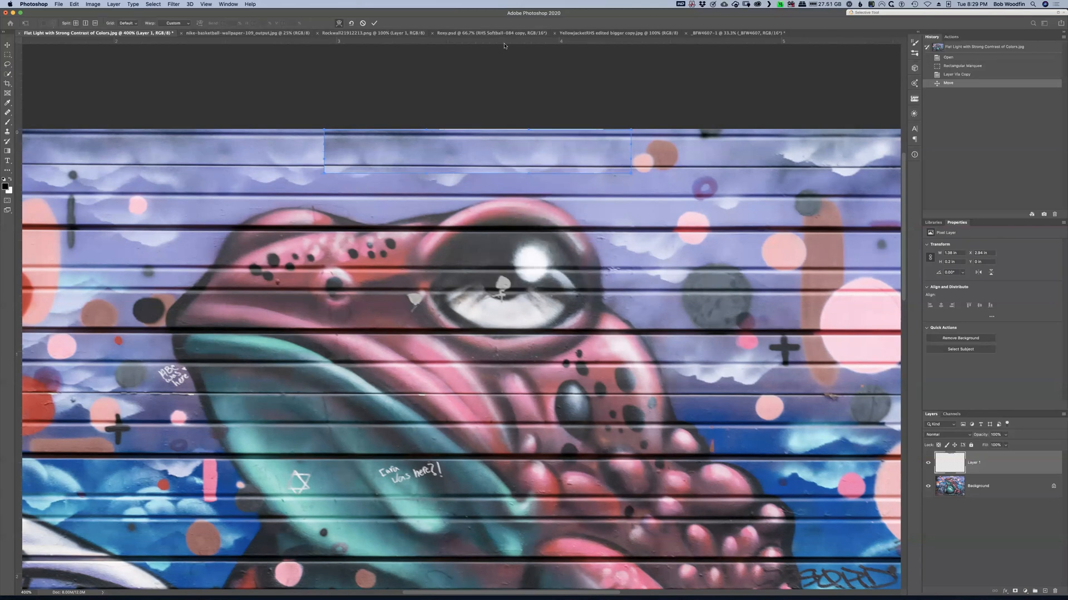
Step: Try distorting the wall strip by nudging its two lower corners to match the wall's lines, apply the transform, and undo it
right_click(513, 147)
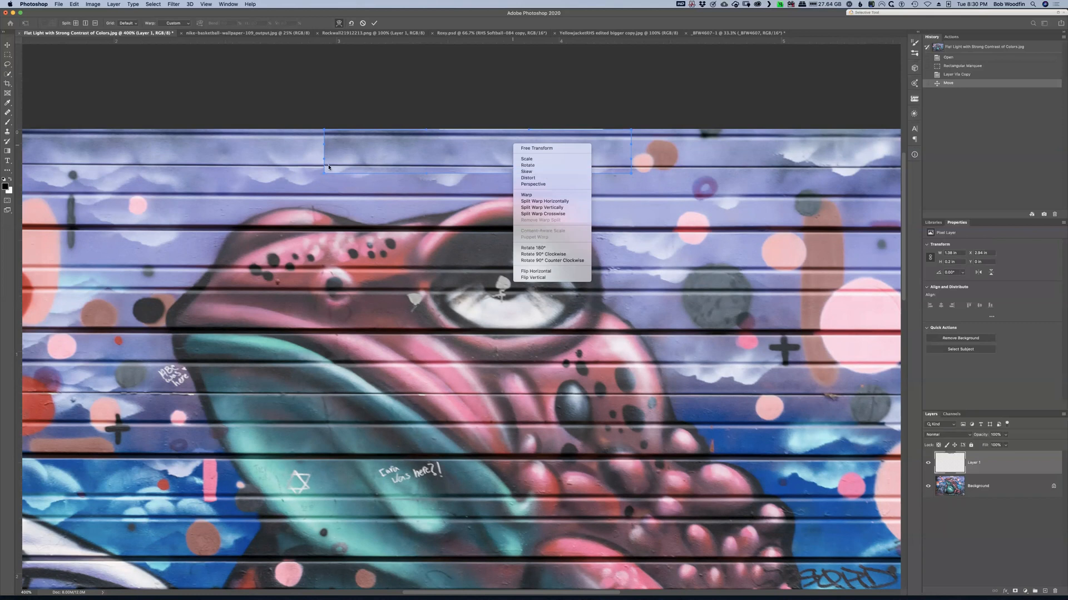
click(546, 179)
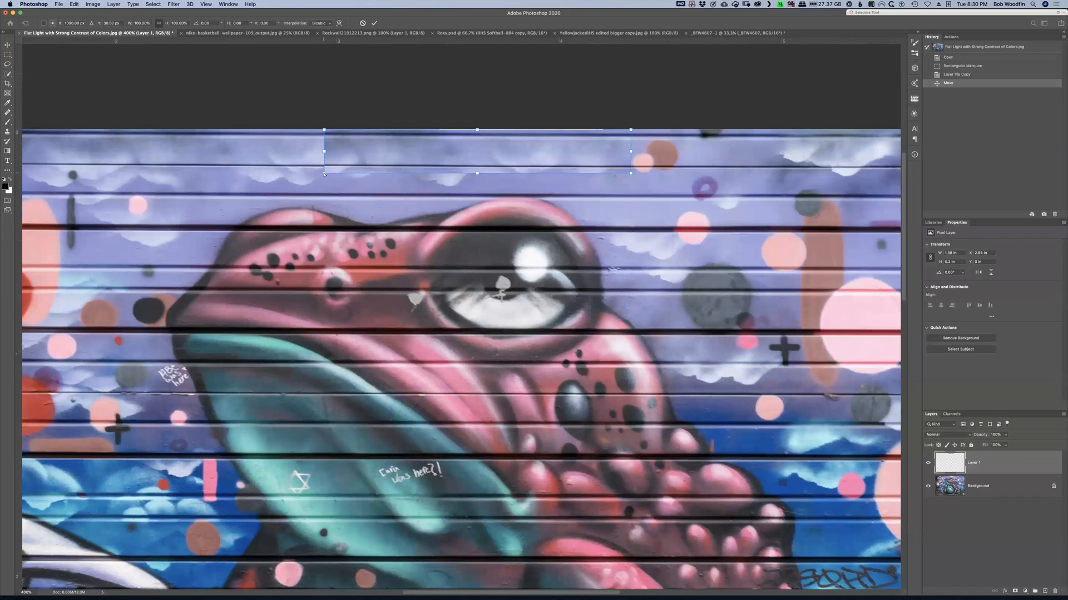
mouse_move(324, 173)
mouse_down()
mouse_move(311, 188)
mouse_move(300, 174)
mouse_move(342, 193)
mouse_move(317, 173)
mouse_move(348, 183)
mouse_move(279, 183)
mouse_move(325, 175)
mouse_up()
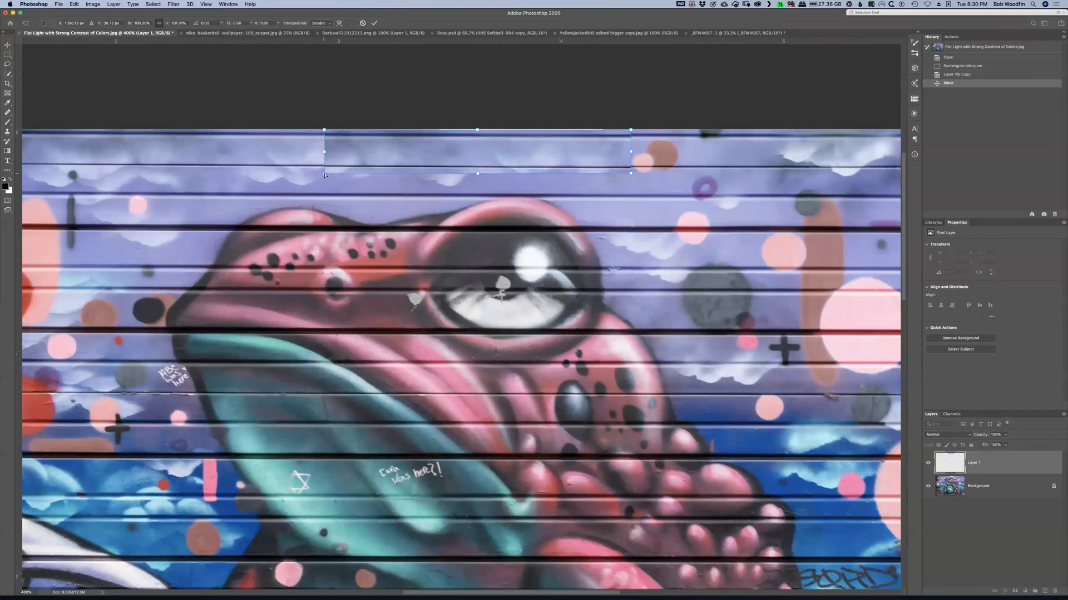
key(super+plus)
key(super+plus)
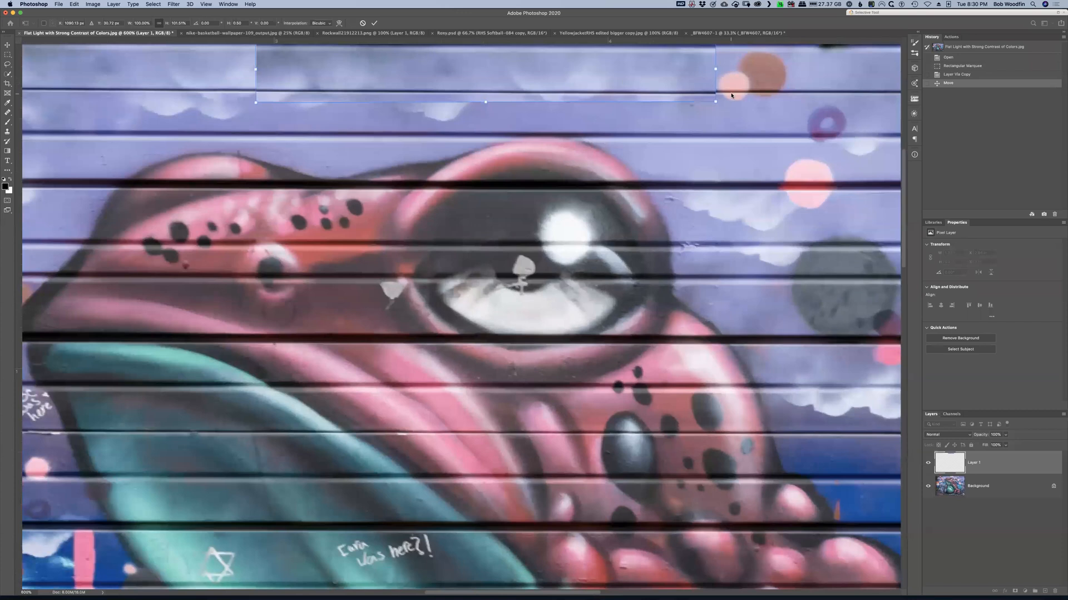
scroll(731, 95, up, 3)
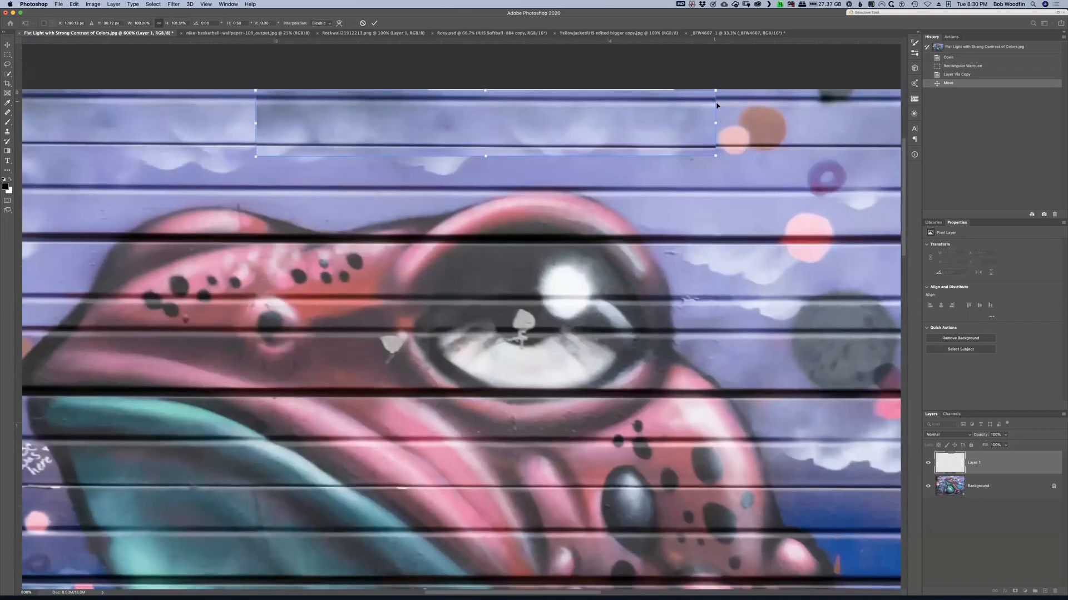
drag(716, 157, 716, 156)
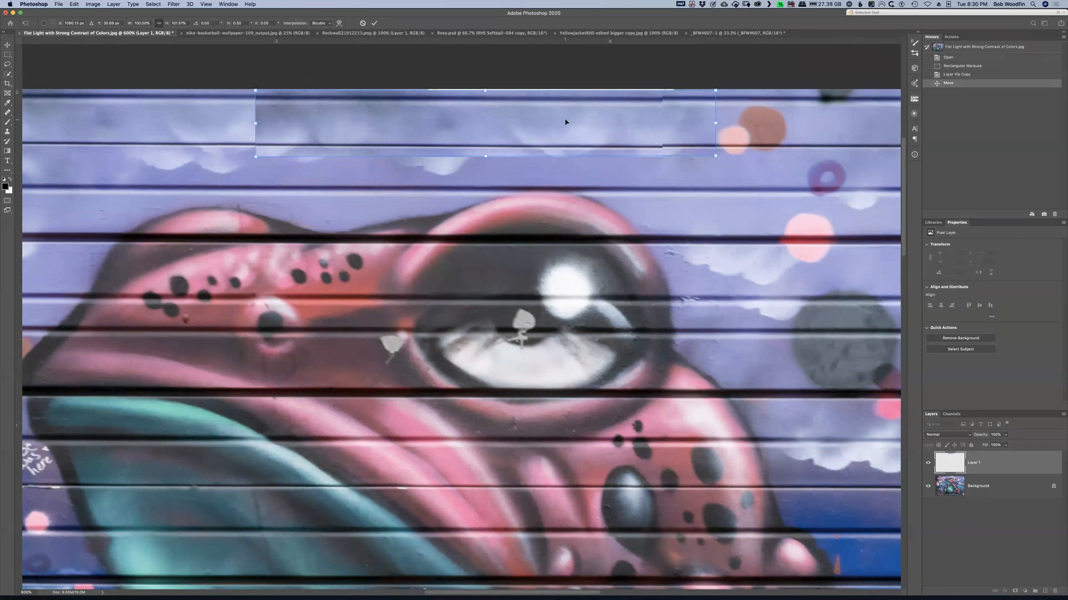
key(Return)
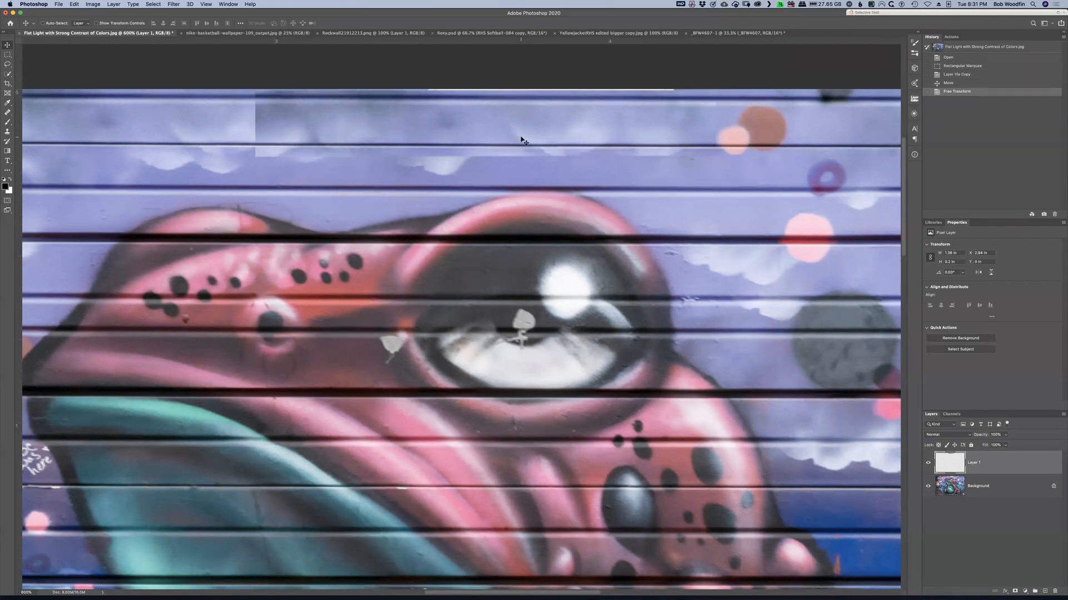
key(ctrl+z)
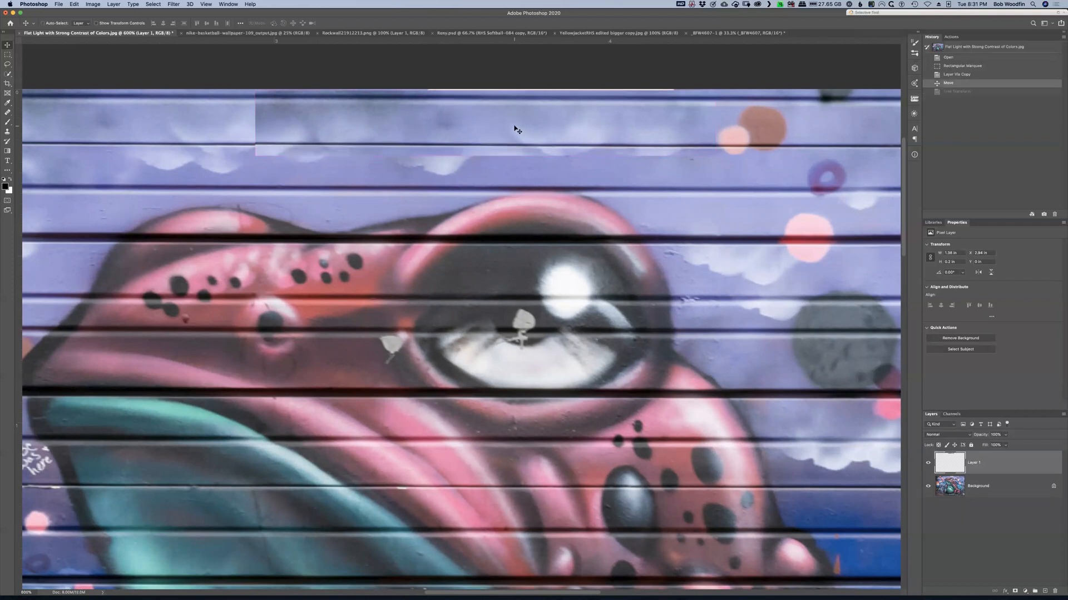
Step: Warp the wall strip by slightly shifting its lower-left corner, and apply the transform
key(ctrl+t)
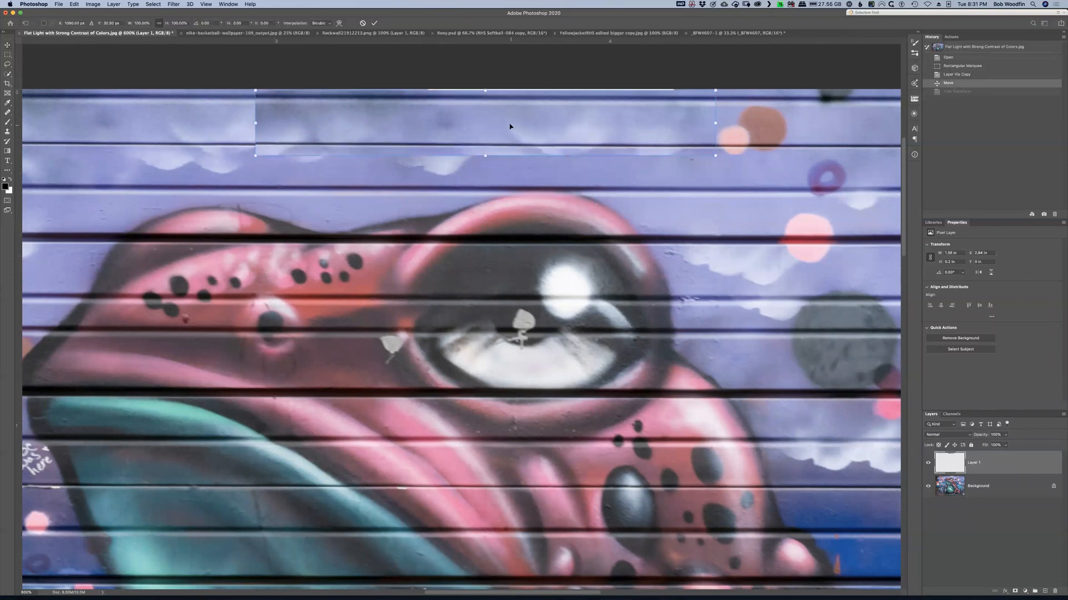
right_click(527, 125)
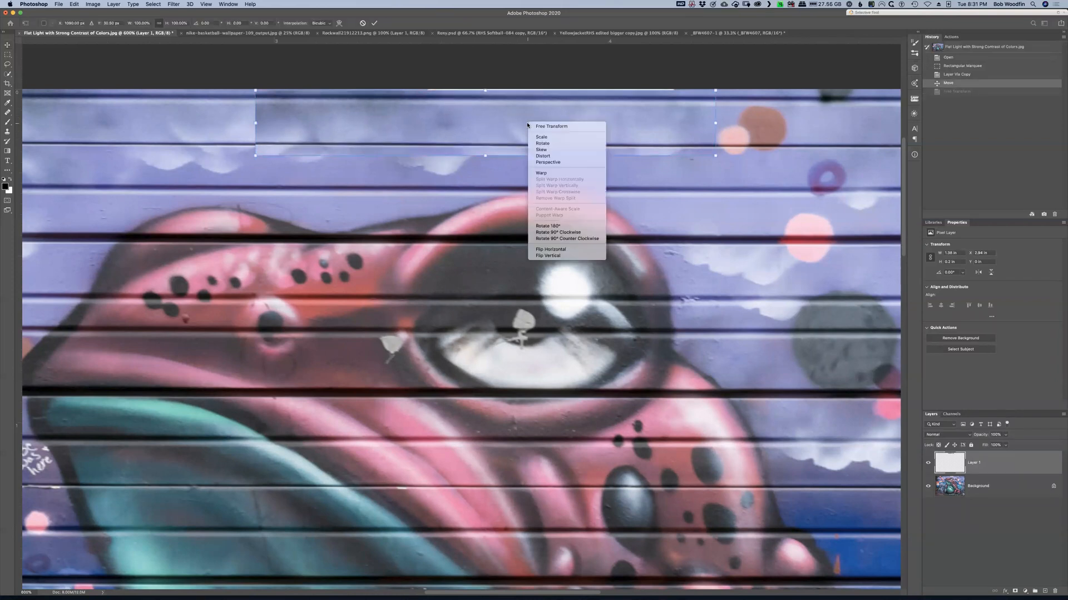
click(559, 173)
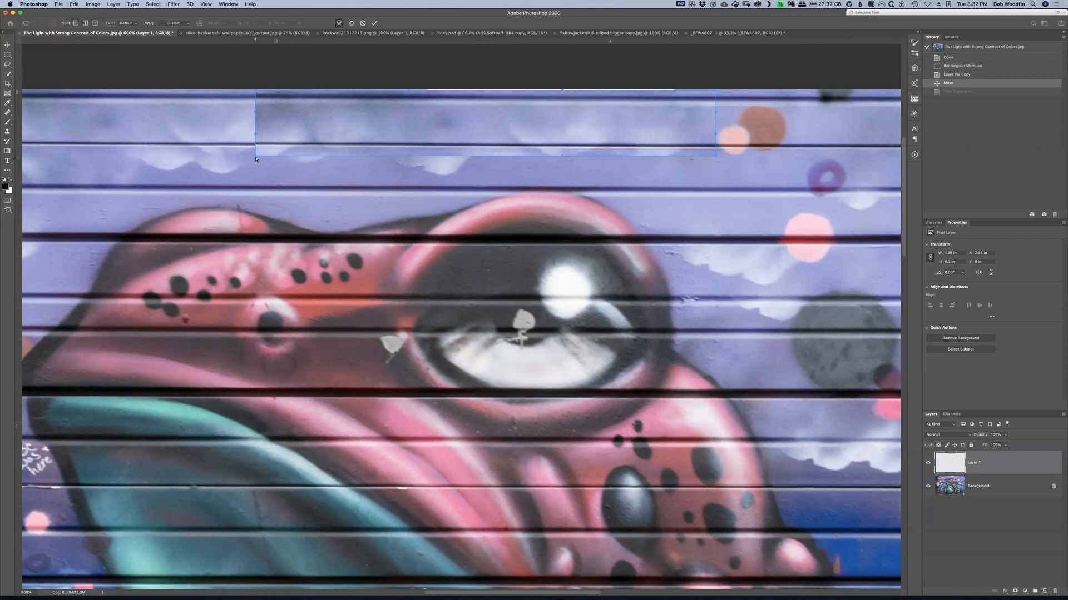
drag(255, 158, 256, 158)
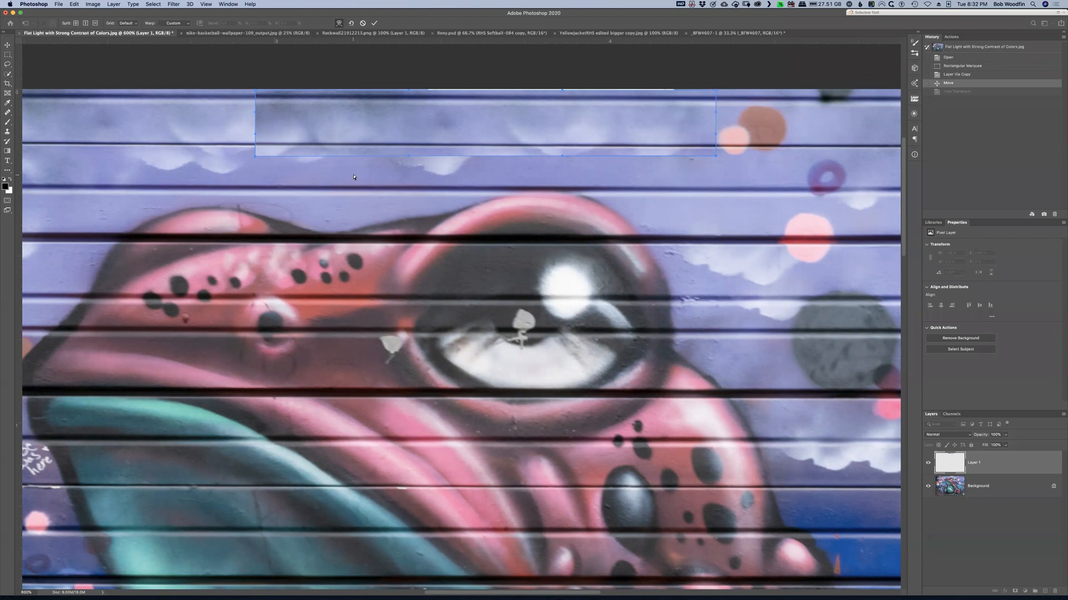
key(Return)
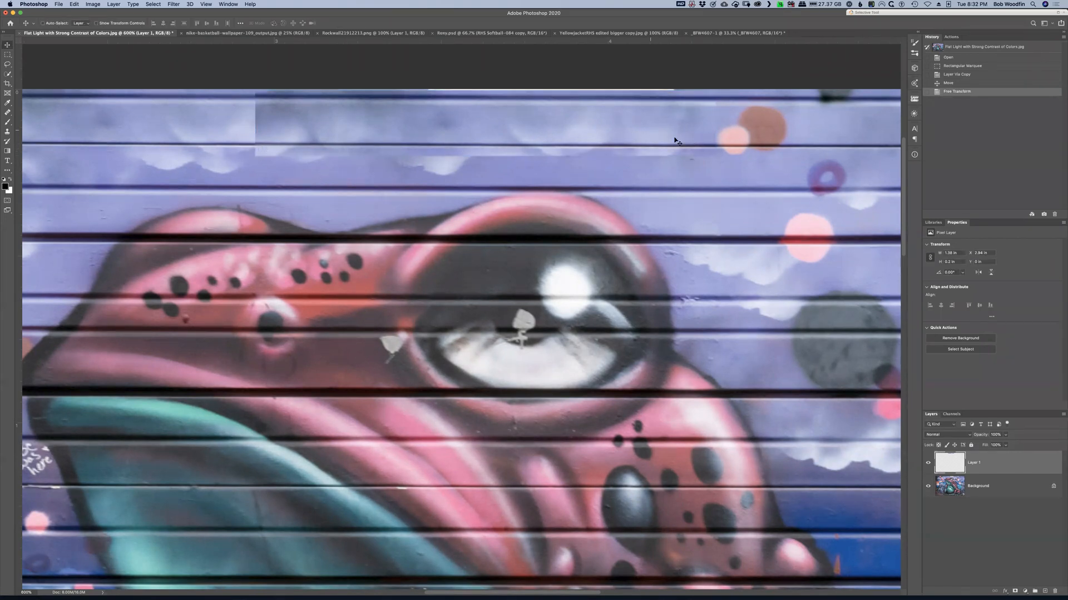
Step: Warp the wall strip with a crosswise split near its left end, pull its lower-left corner outward, and apply the transform
key(super+t)
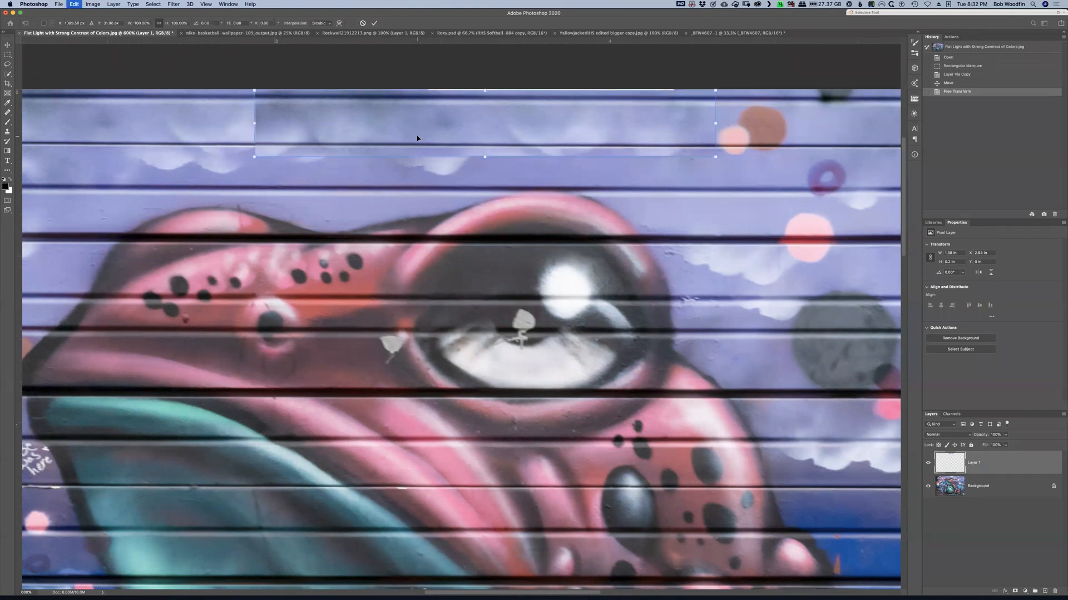
right_click(471, 127)
click(489, 173)
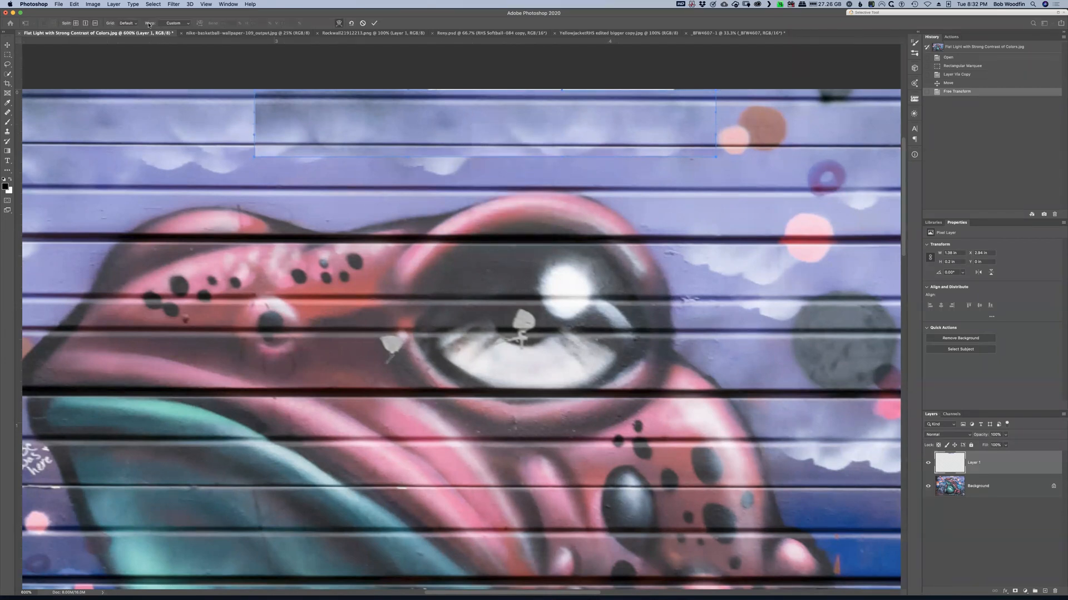
click(76, 24)
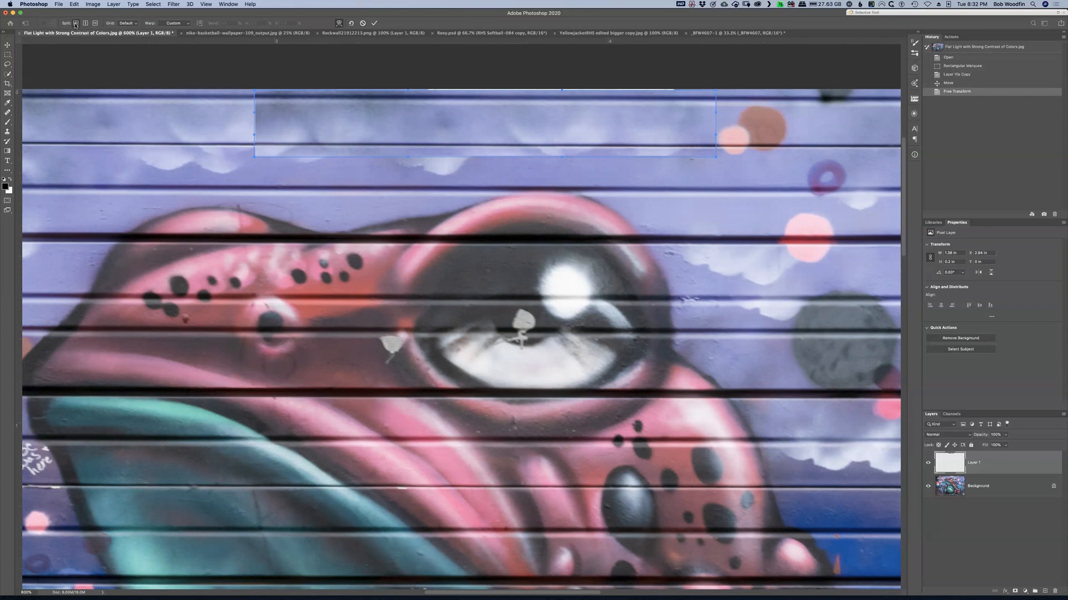
click(295, 114)
click(283, 136)
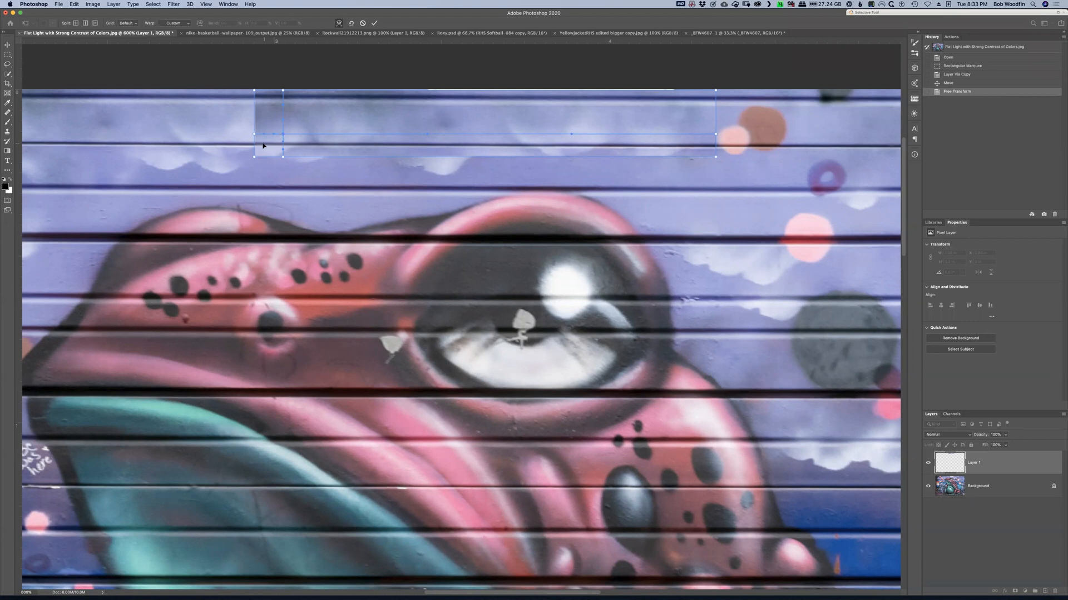
drag(254, 158, 249, 159)
click(337, 105)
click(96, 23)
click(374, 24)
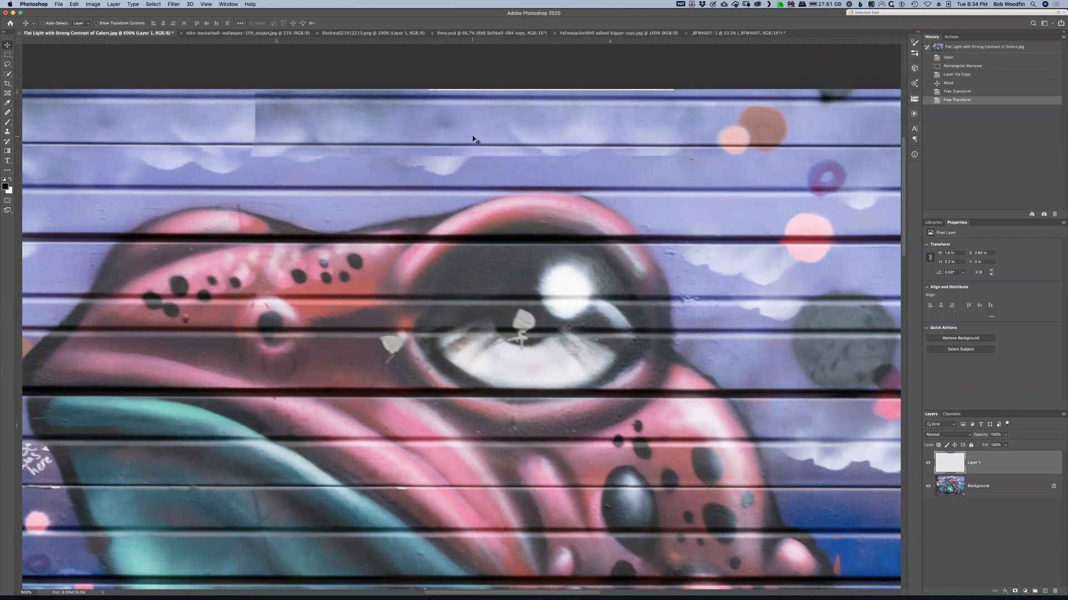
Step: Cancel the newly started transform and undo both applied warps of the wall strip
key(super+t)
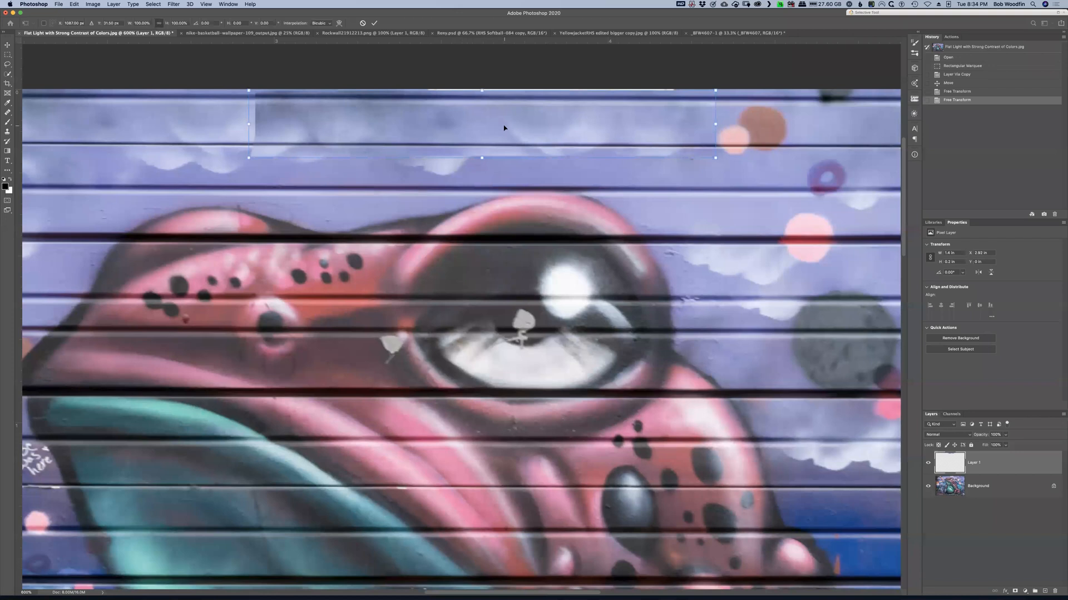
key(Escape)
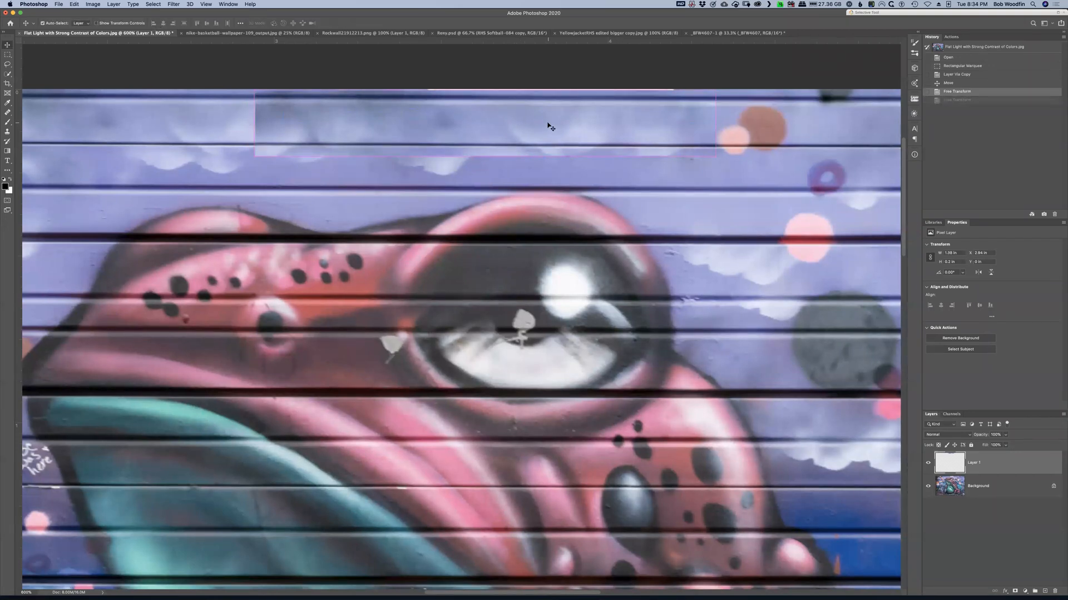
key(super+z)
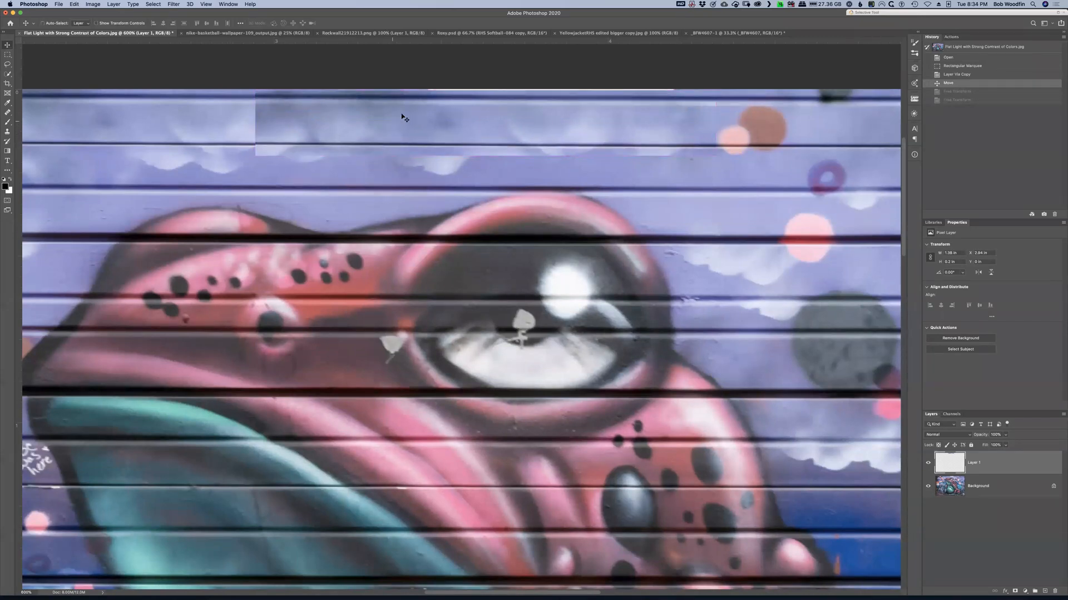
Step: Start a Warp transform on the wall strip with a 5 x 5 grid
key(super+t)
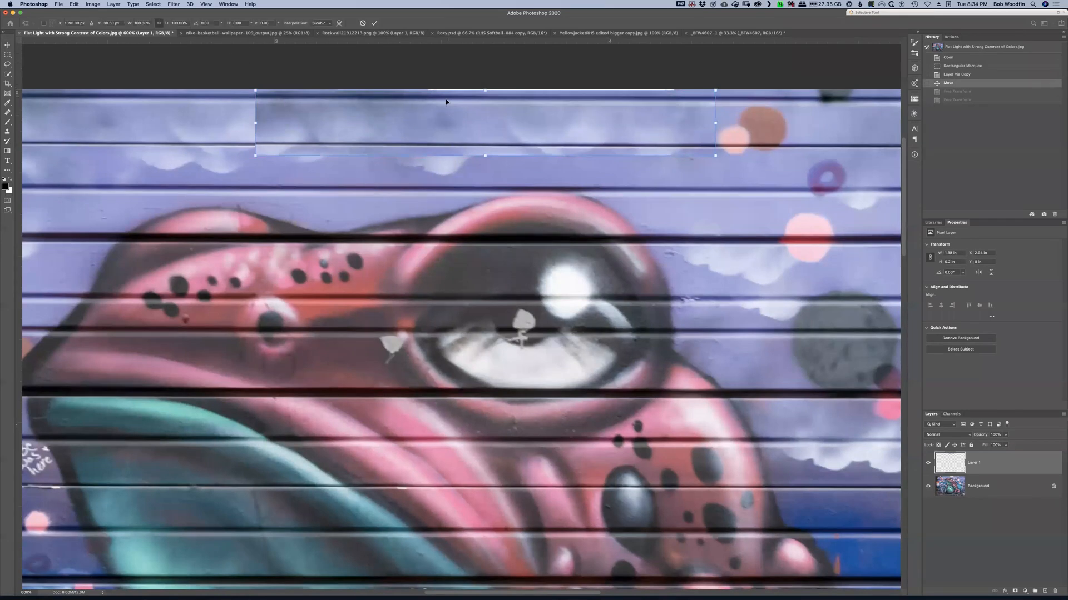
right_click(446, 102)
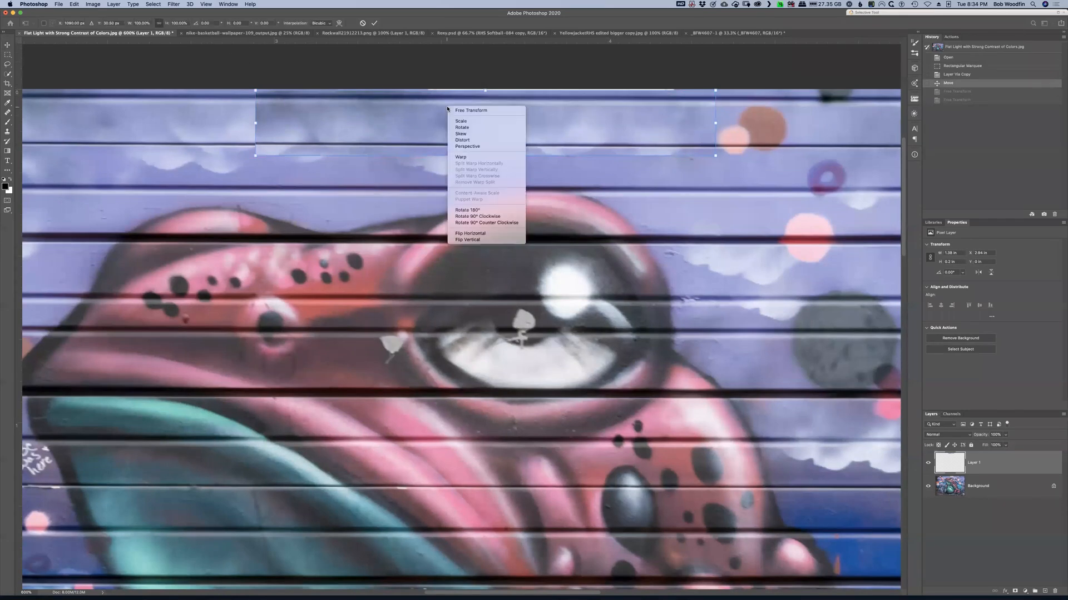
click(462, 158)
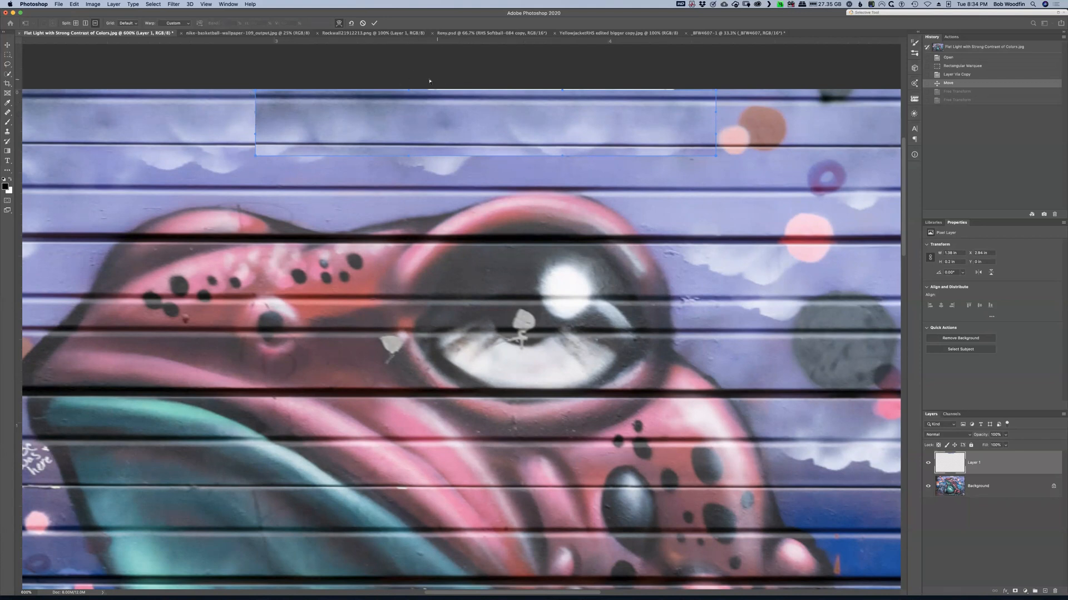
click(134, 24)
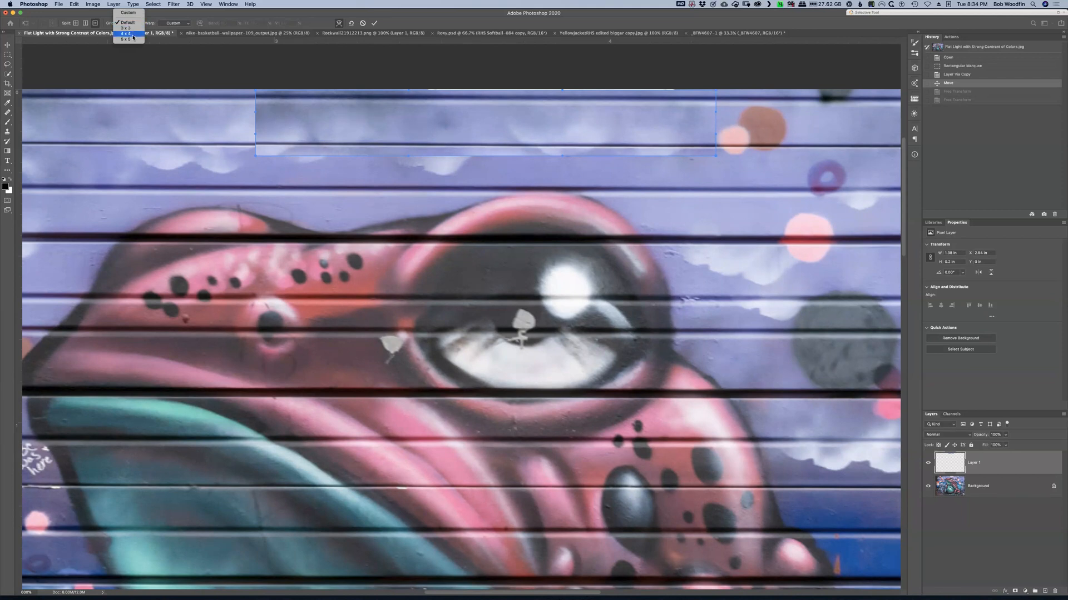
click(135, 40)
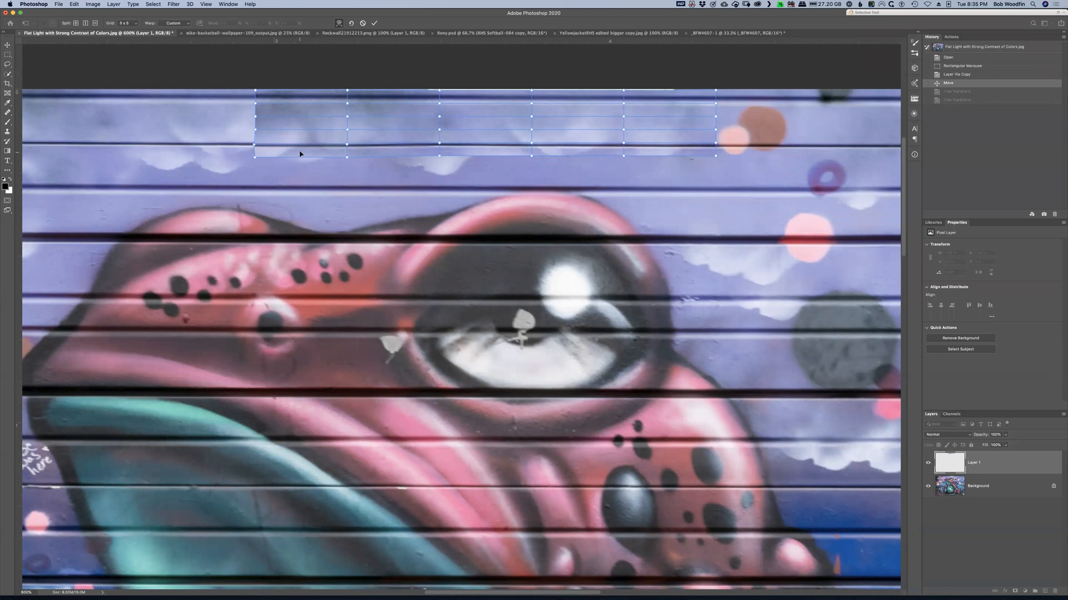
Step: Try pulling a warp grid point on the strip's left edge outward past the strip, and undo the pull
drag(300, 153, 303, 153)
drag(255, 131, 237, 130)
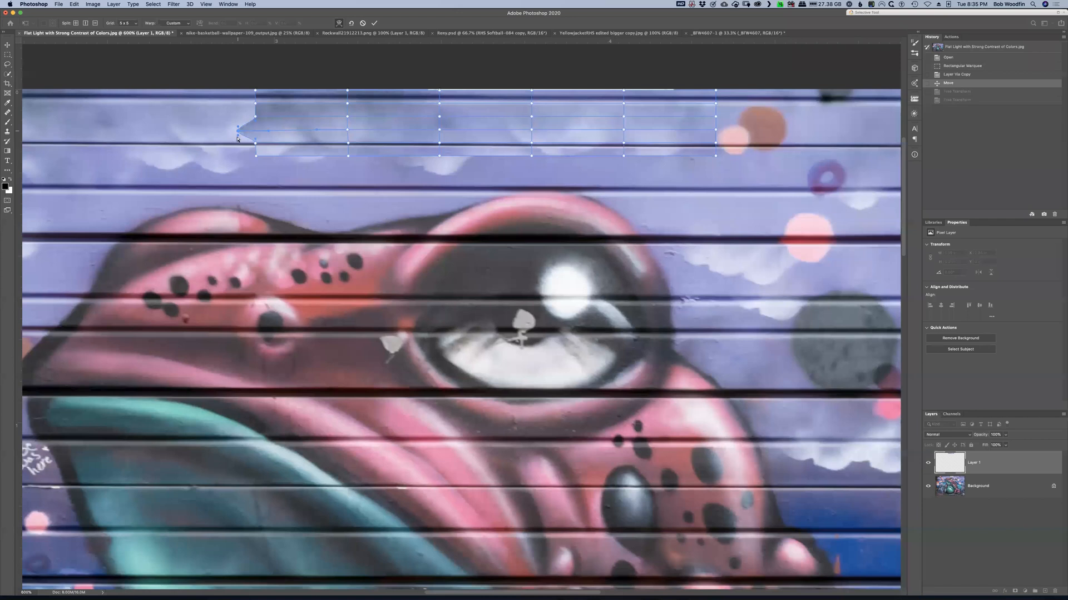
drag(235, 137, 241, 139)
key(super+z)
Step: Try changing the warp grid to 3 x 3, discarding the warp edits, and undo the grid change
click(130, 23)
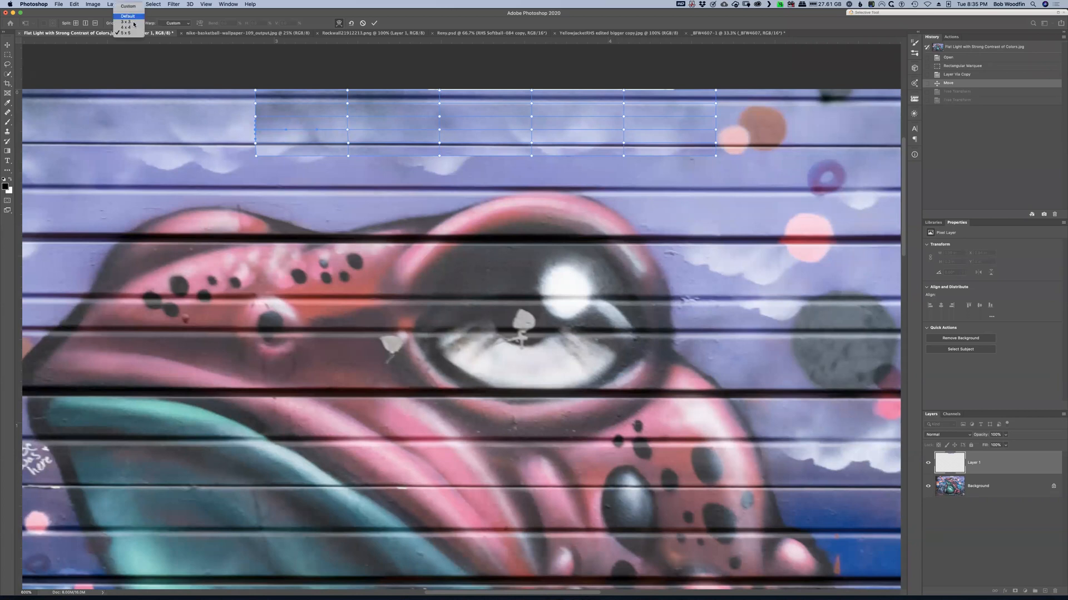
click(132, 22)
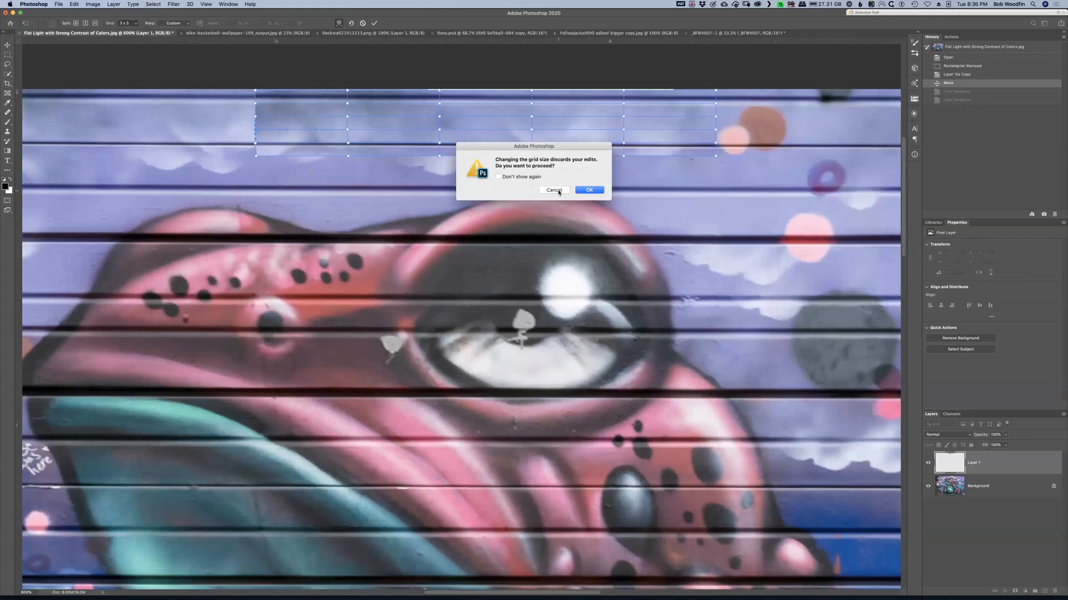
click(594, 192)
key(Return)
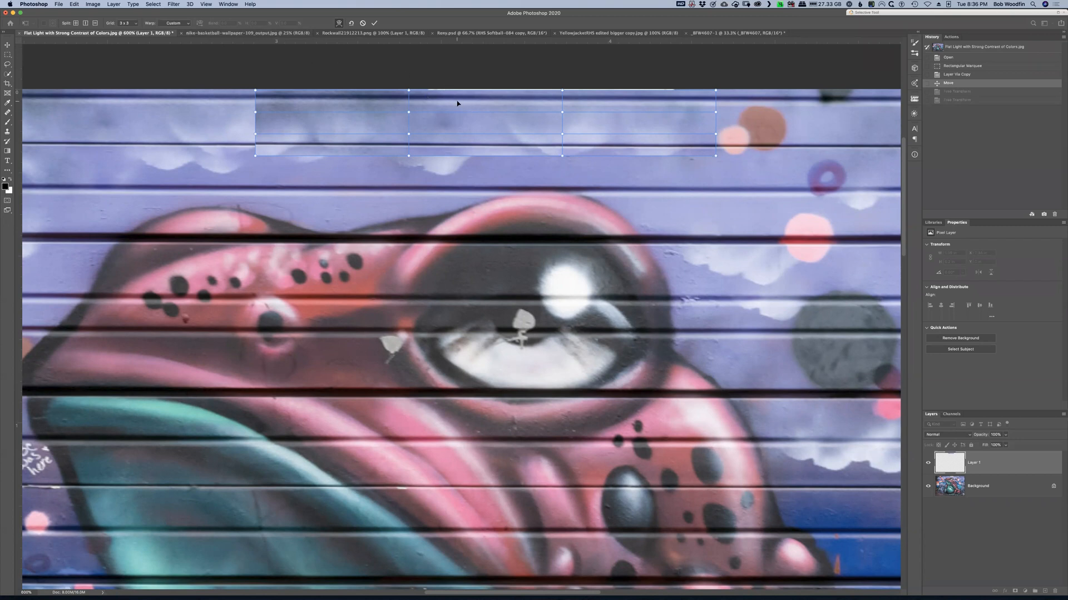
key(super+z)
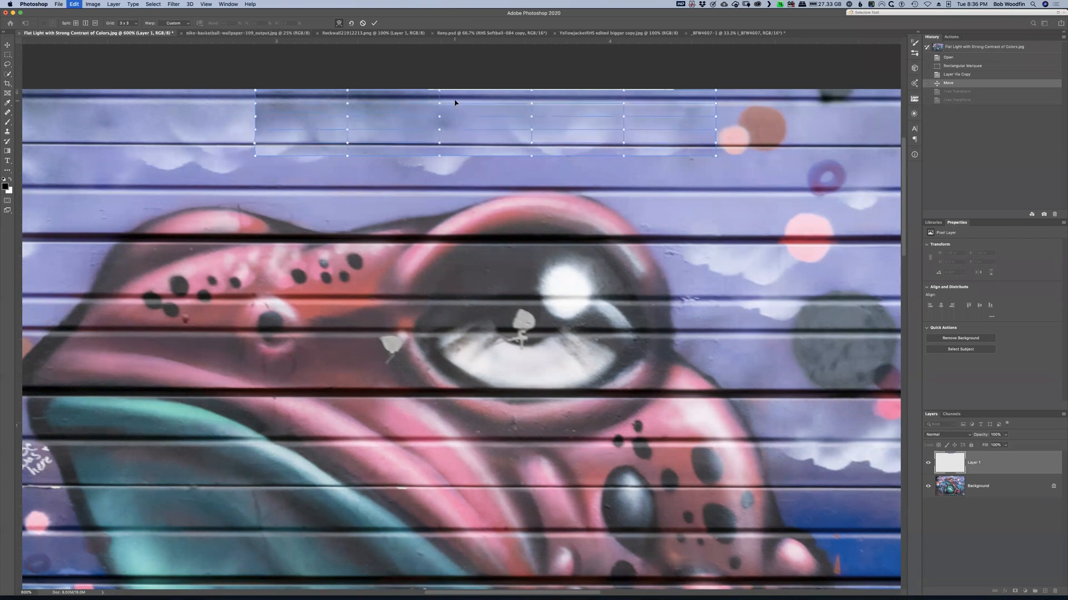
Step: Cancel the current warp of the wall strip, switch a fresh transform to Warp mode and cancel that one too
key(super+z)
key(Escape)
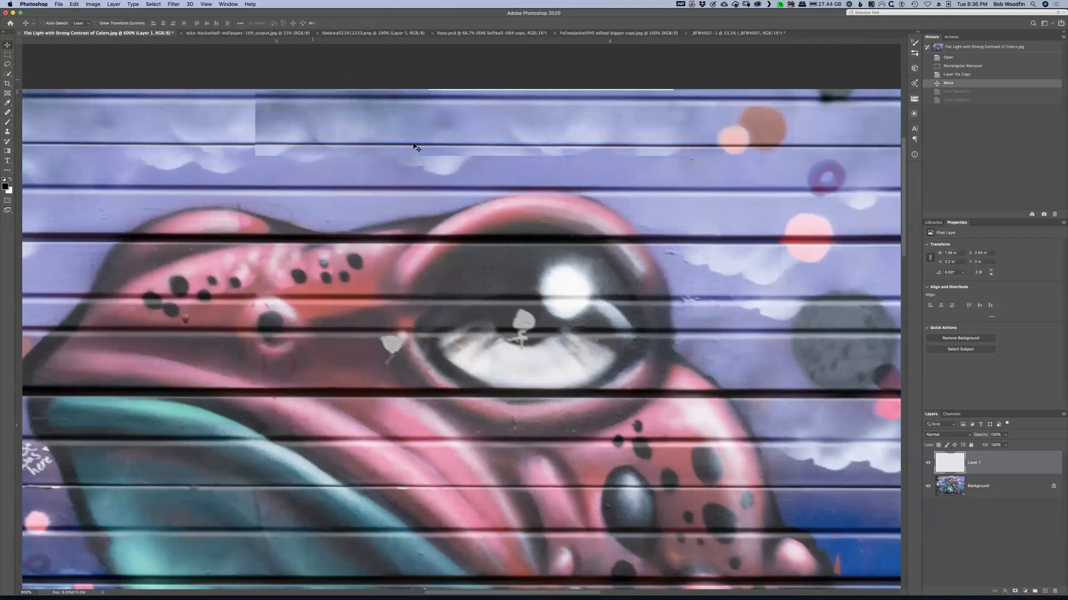
key(super+t)
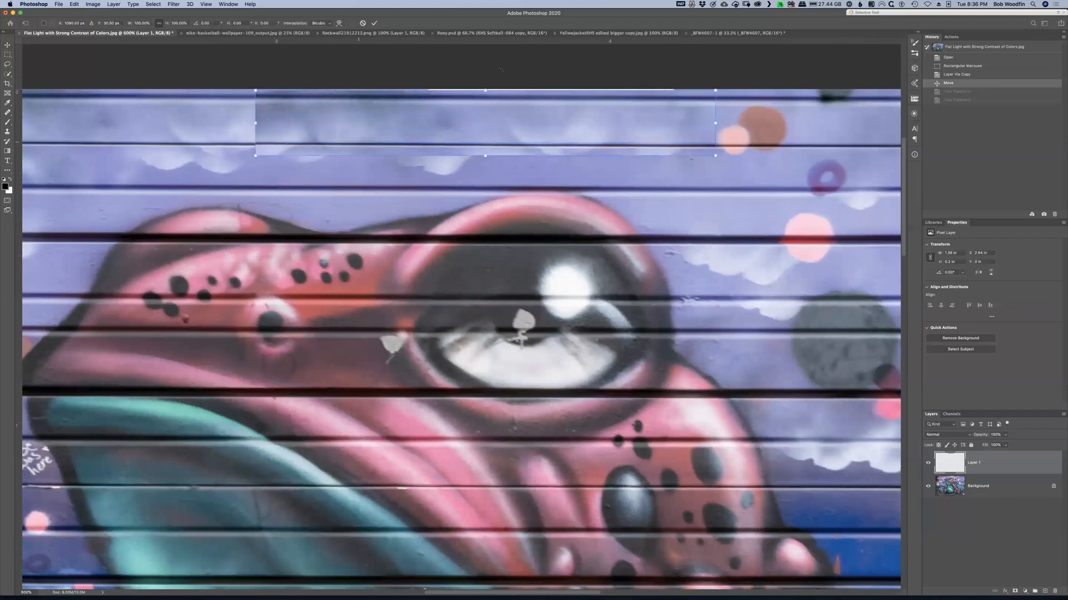
right_click(504, 111)
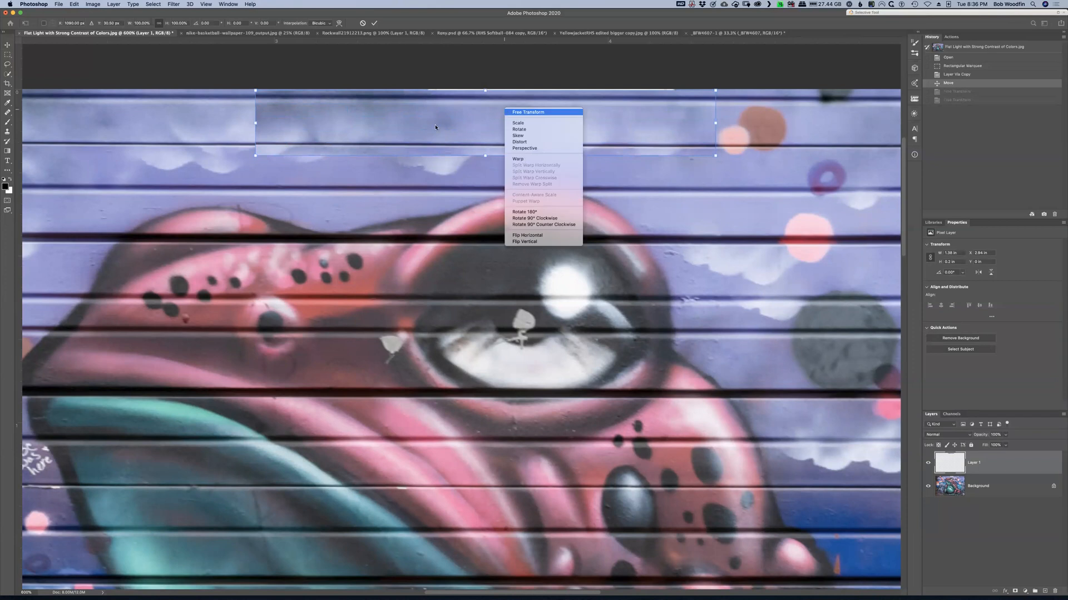
click(339, 23)
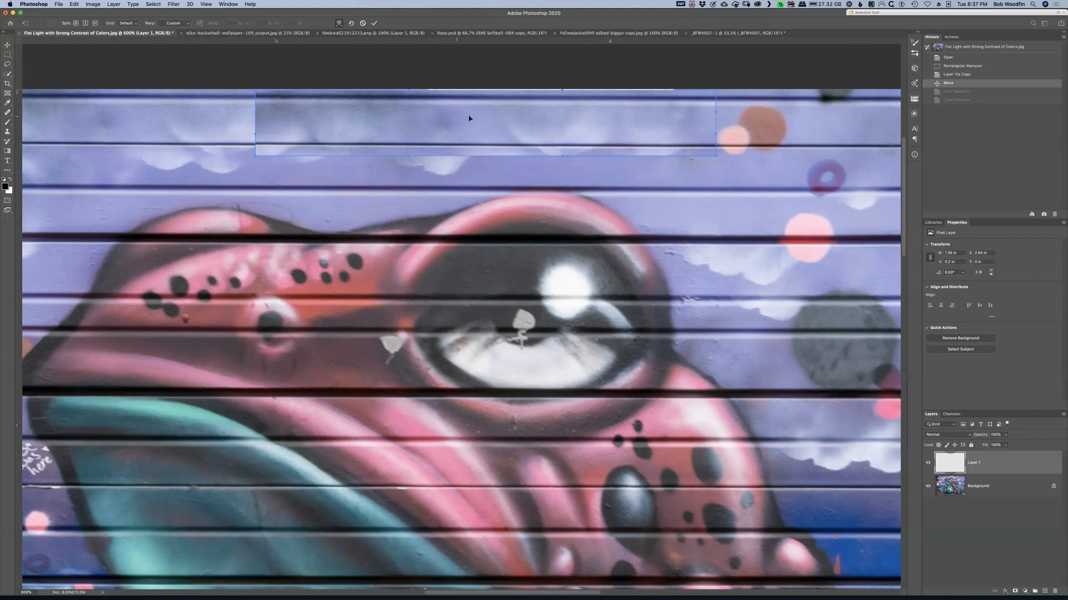
key(Escape)
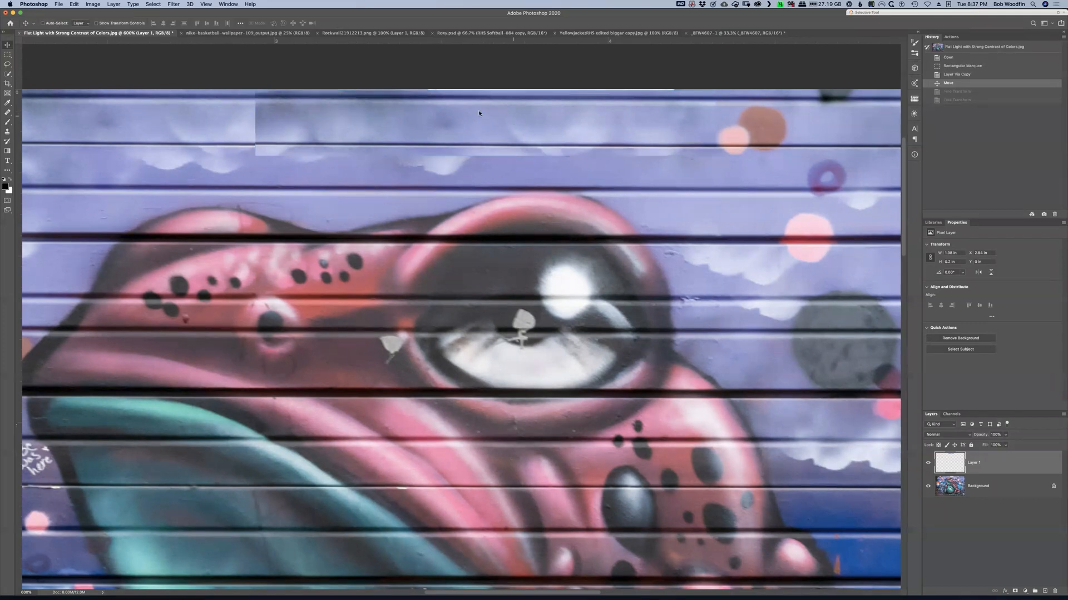
Step: Try scaling the wall strip up to about 102.5% from its right edge, and undo the scaling
key(super+t)
key(super+t)
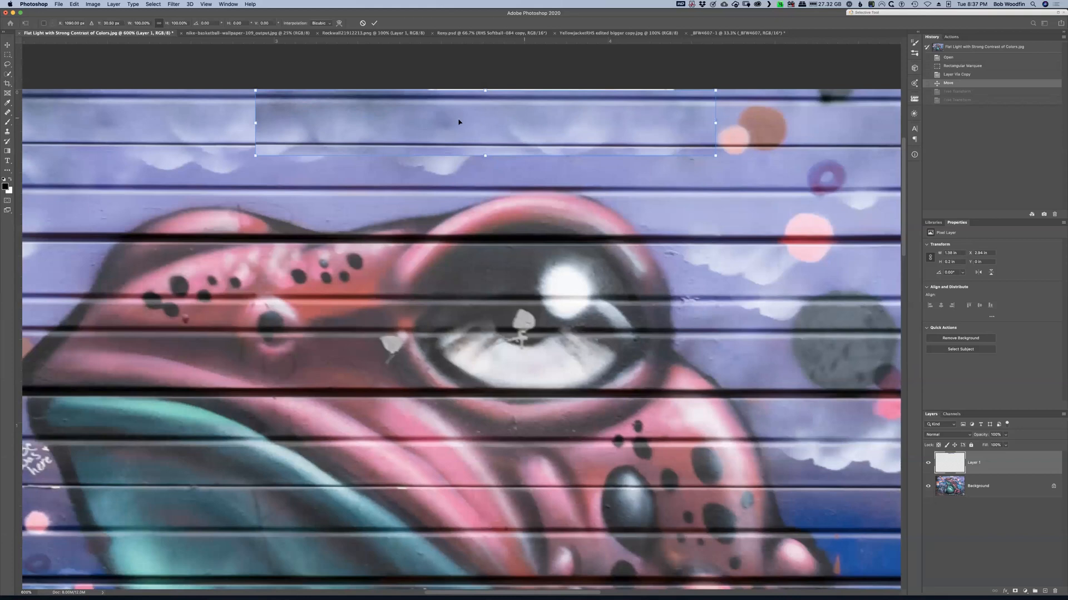
right_click(500, 113)
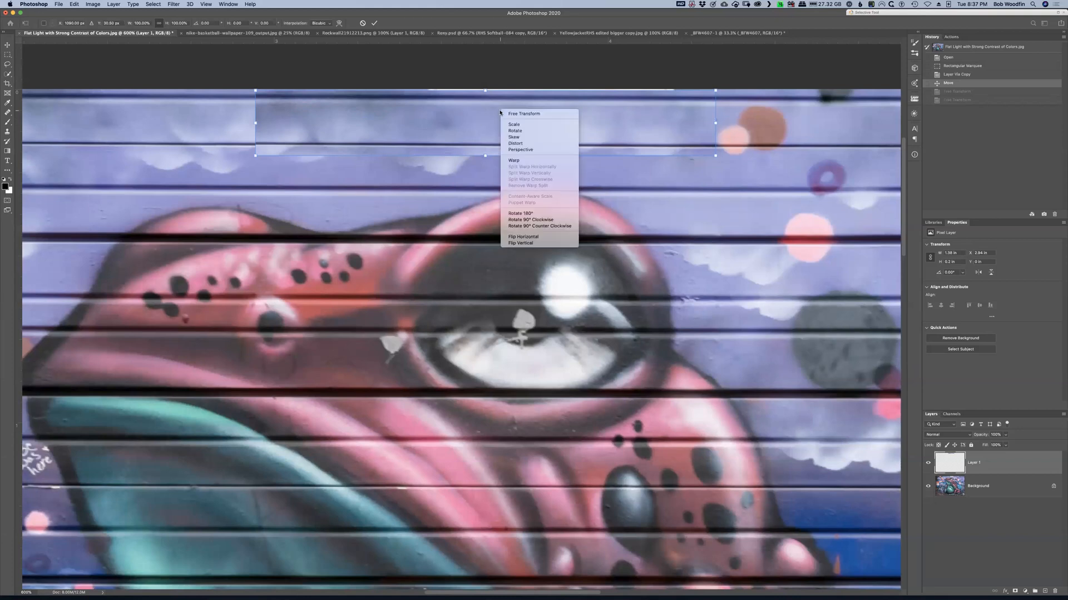
click(534, 126)
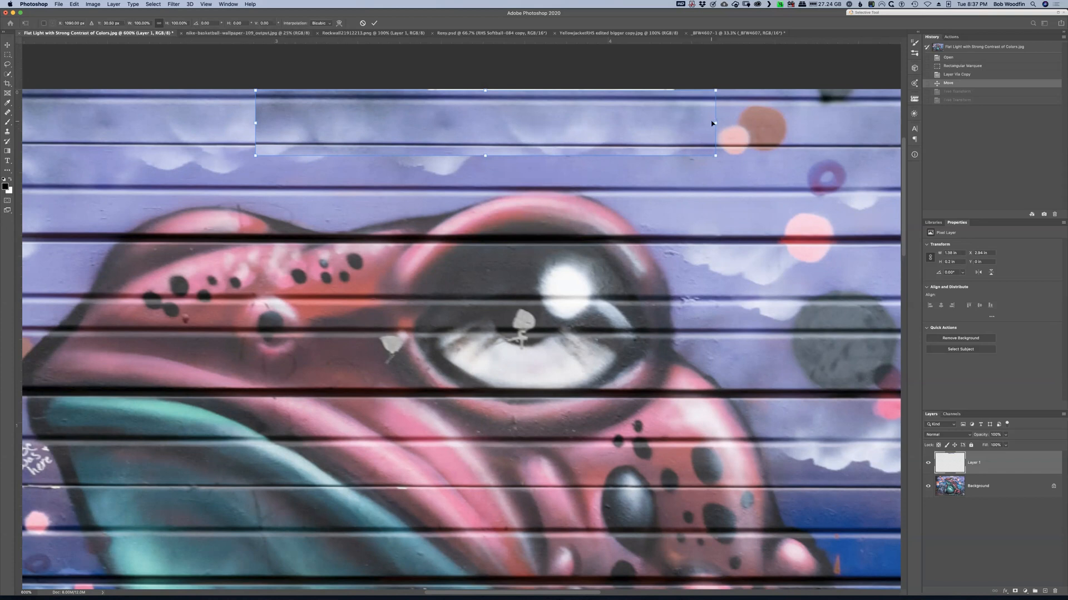
drag(715, 123, 726, 123)
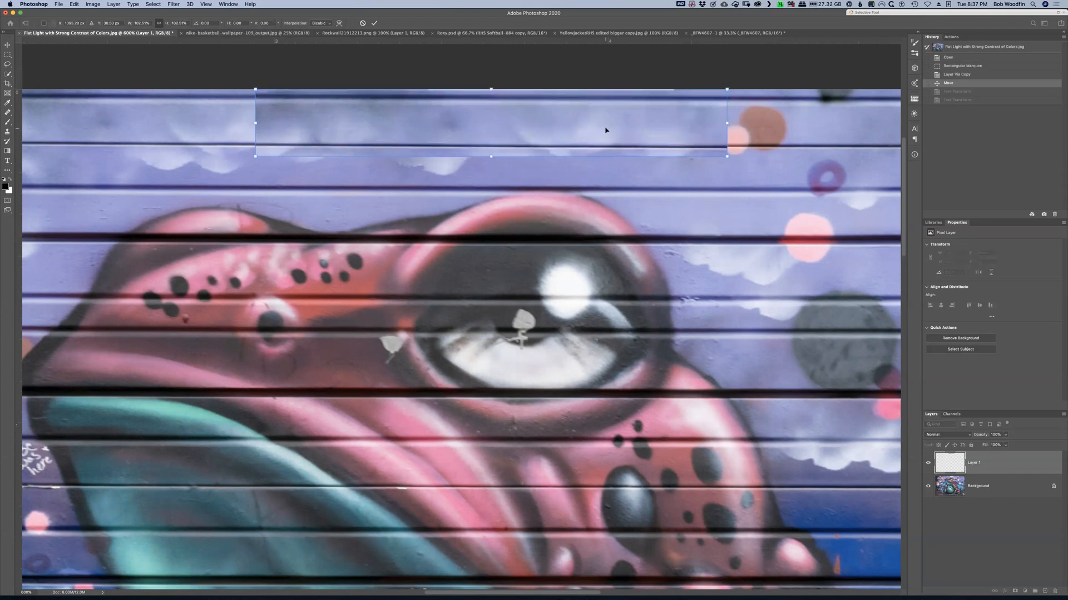
key(super+z)
Step: Try rotating the wall strip clockwise by about 1.2°, and undo the rotation
right_click(519, 114)
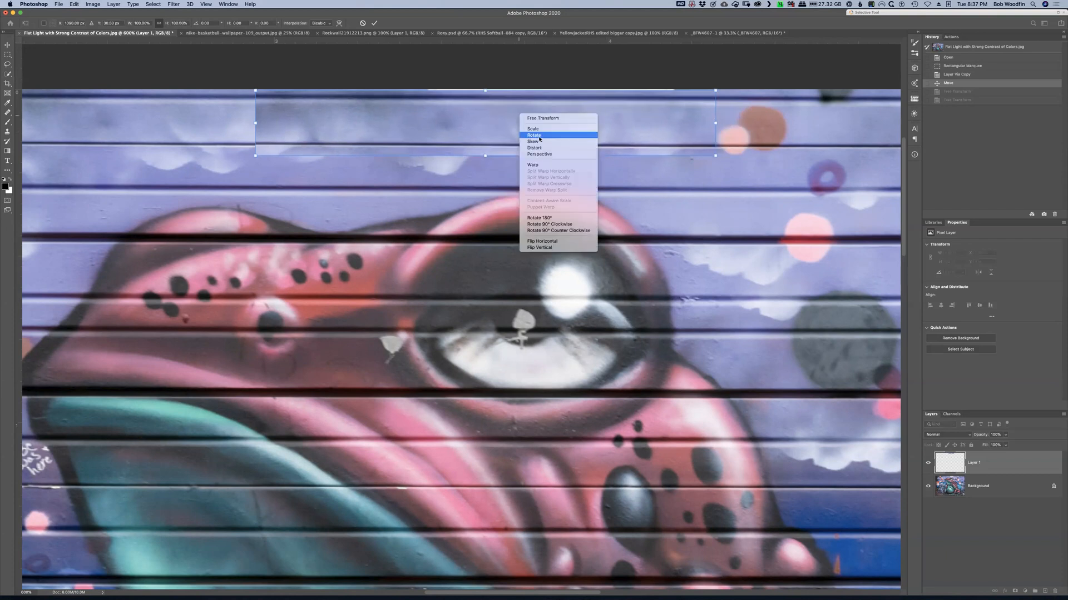
click(626, 124)
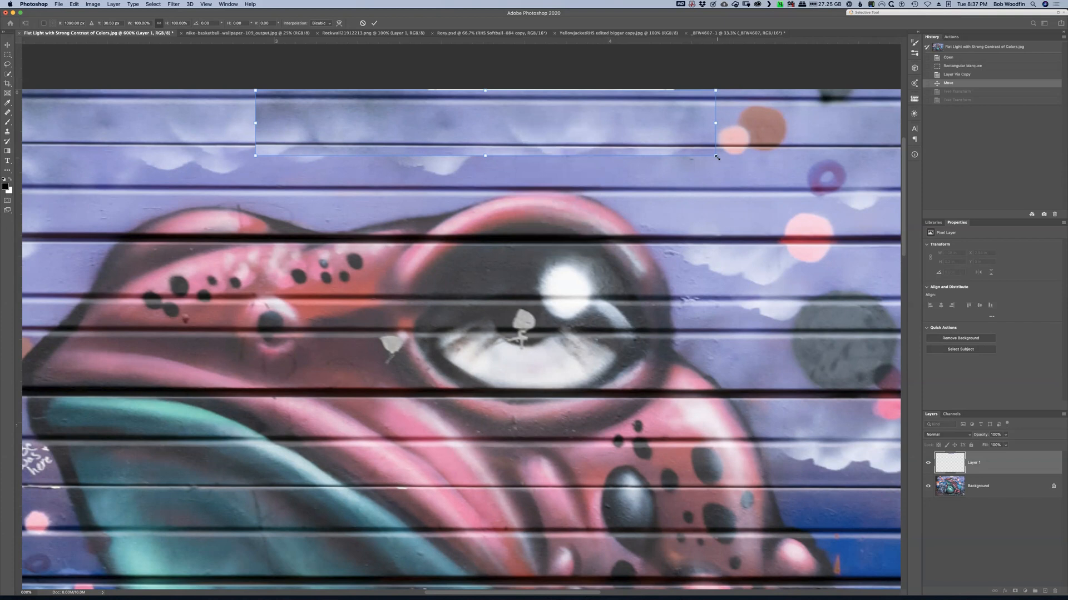
right_click(562, 109)
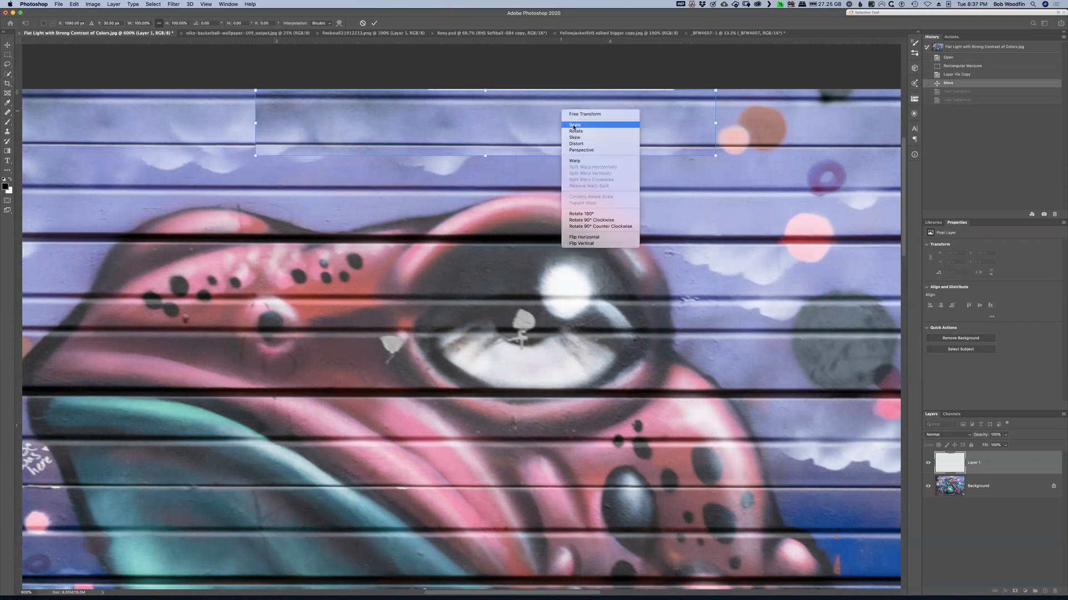
click(686, 160)
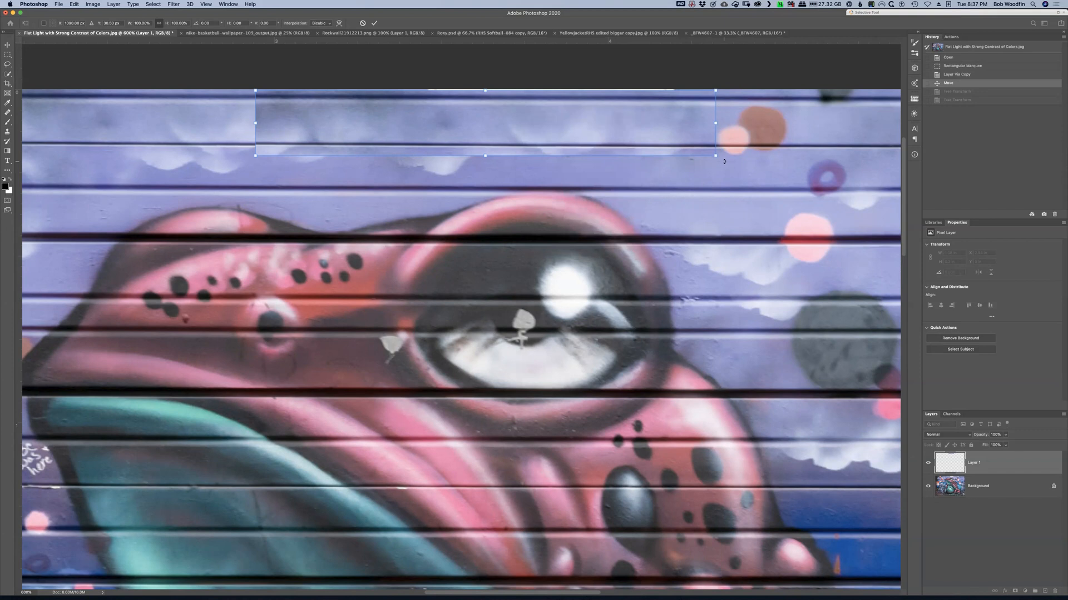
mouse_move(724, 161)
mouse_down()
mouse_move(723, 145)
mouse_move(728, 160)
mouse_up()
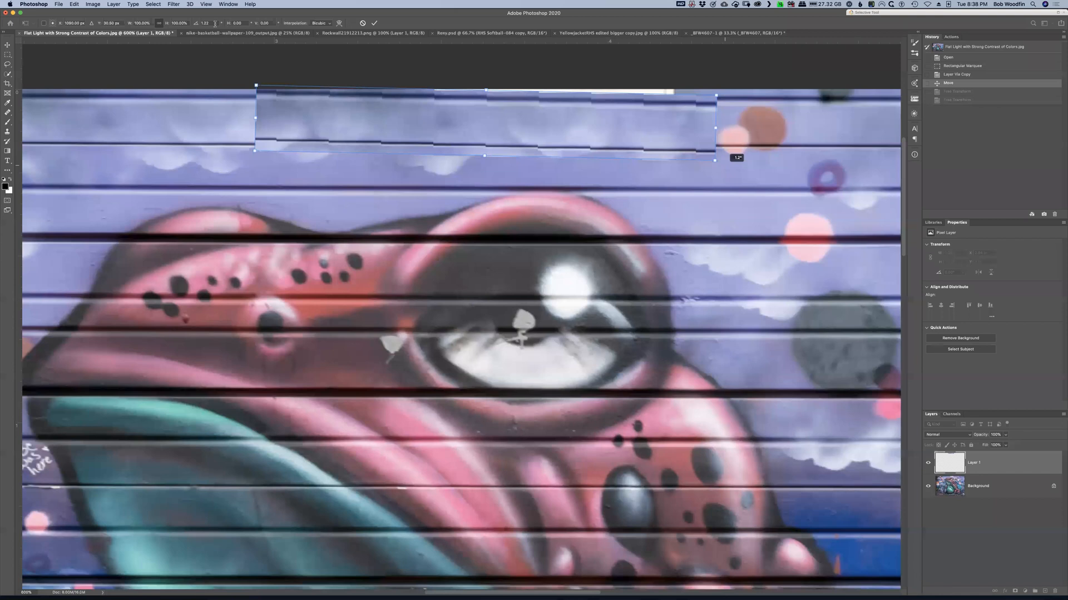
drag(215, 24, 208, 22)
key(super+z)
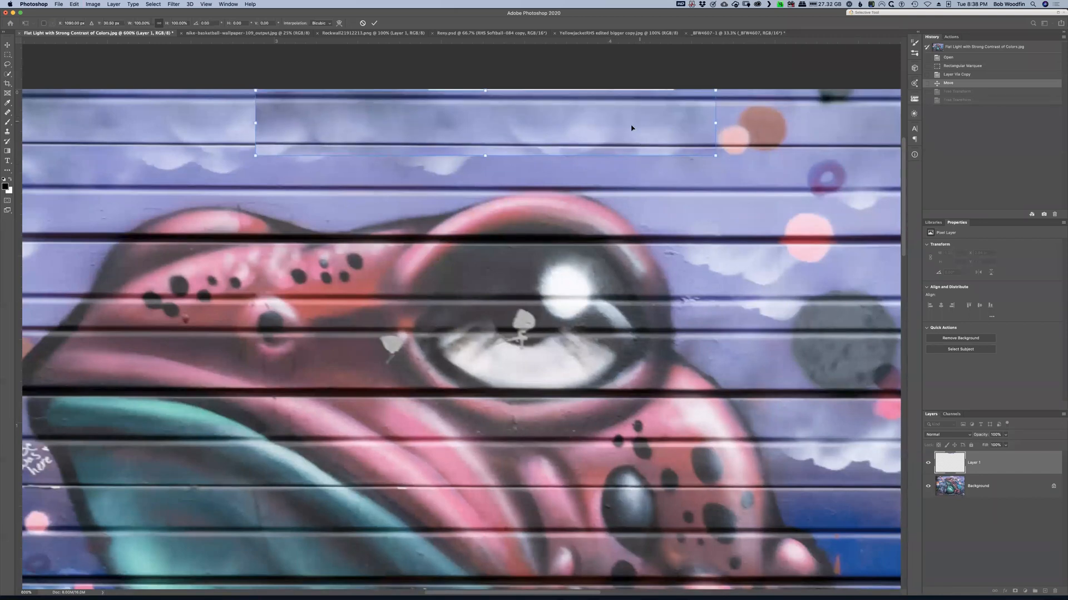
Step: Leave the wall strip's transform and switch to the _BFW4607-1 image
right_click(545, 121)
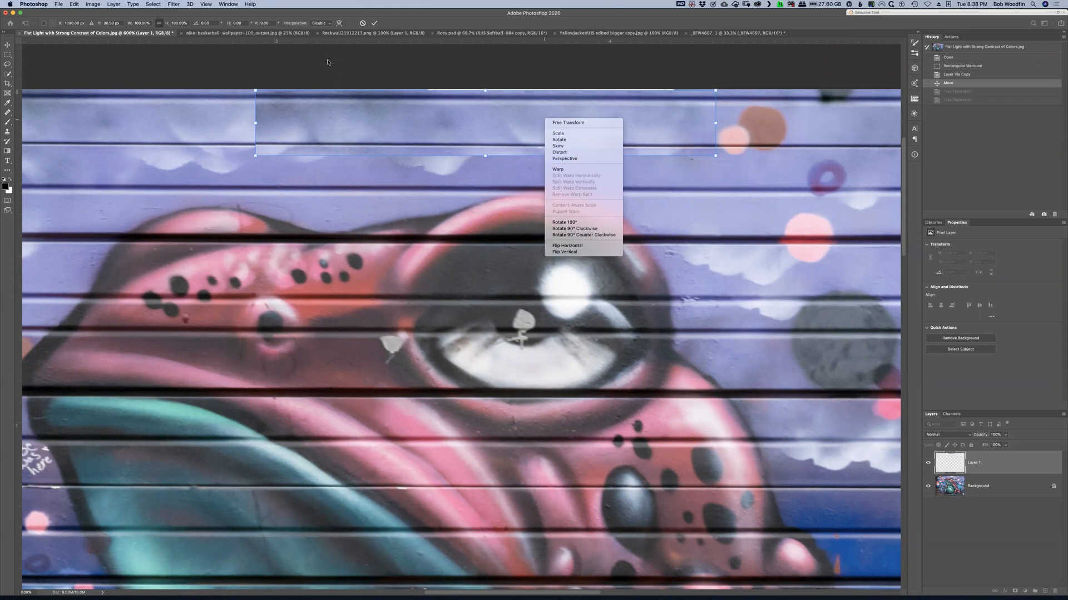
click(524, 73)
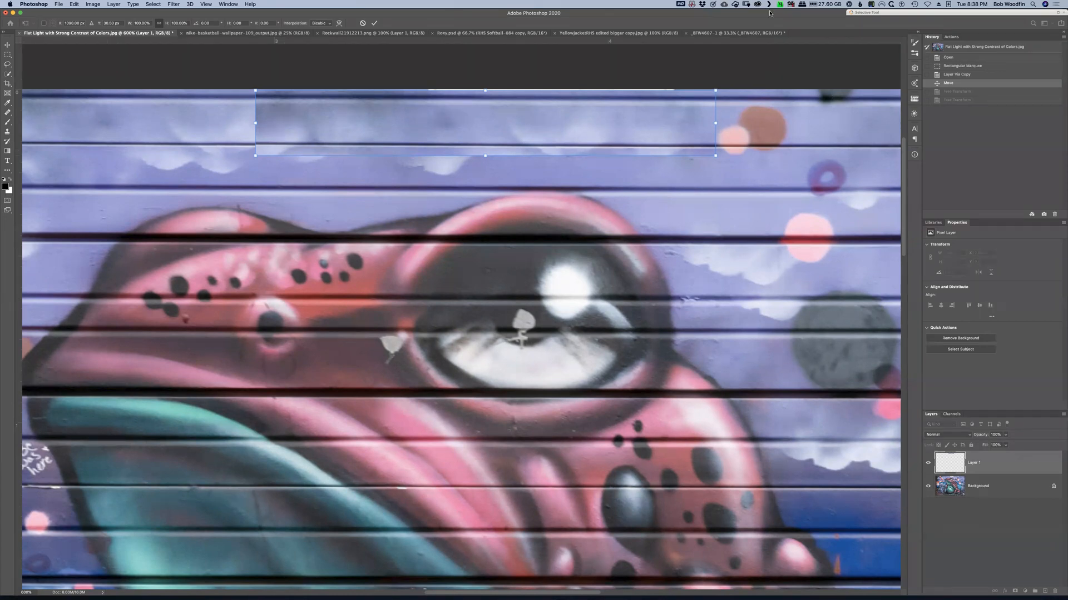
click(704, 33)
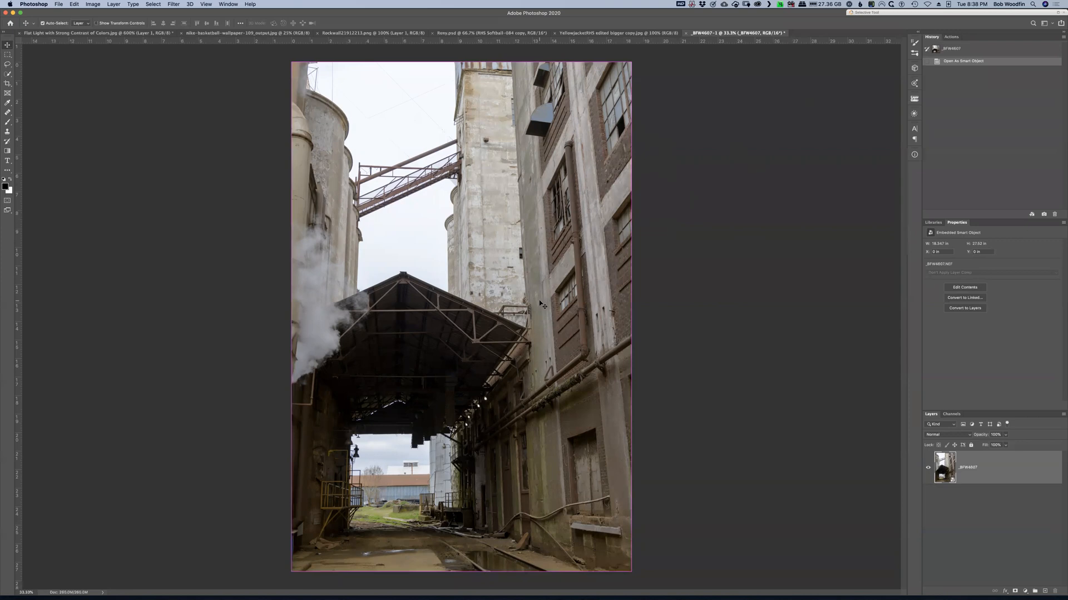
Step: Start a Warp transform on the building photo and pull its upper-right corner and right edge outward to straighten the right-hand building
key(super+t)
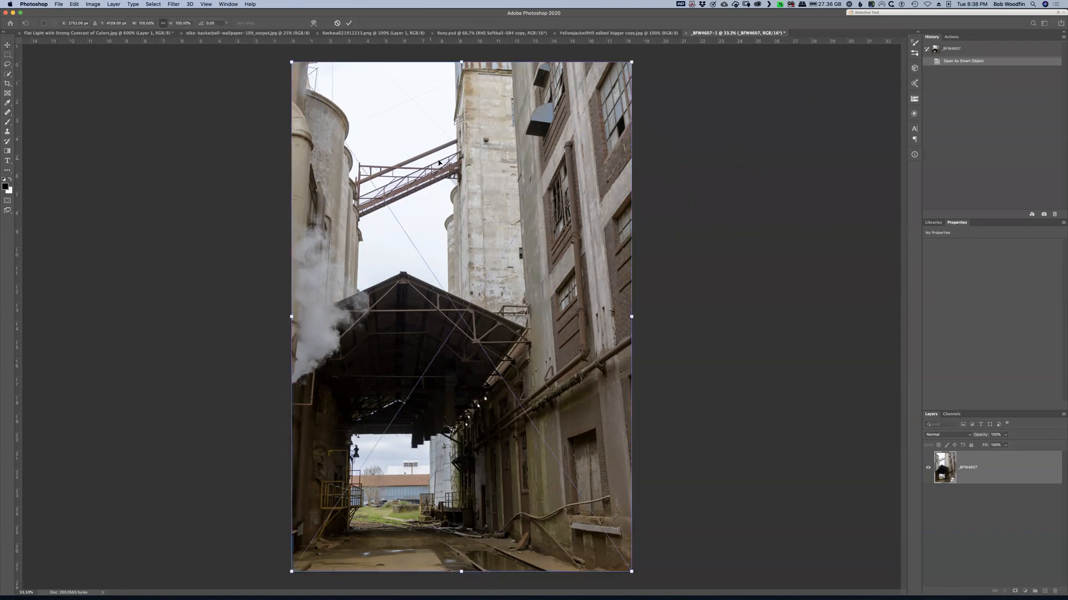
right_click(486, 186)
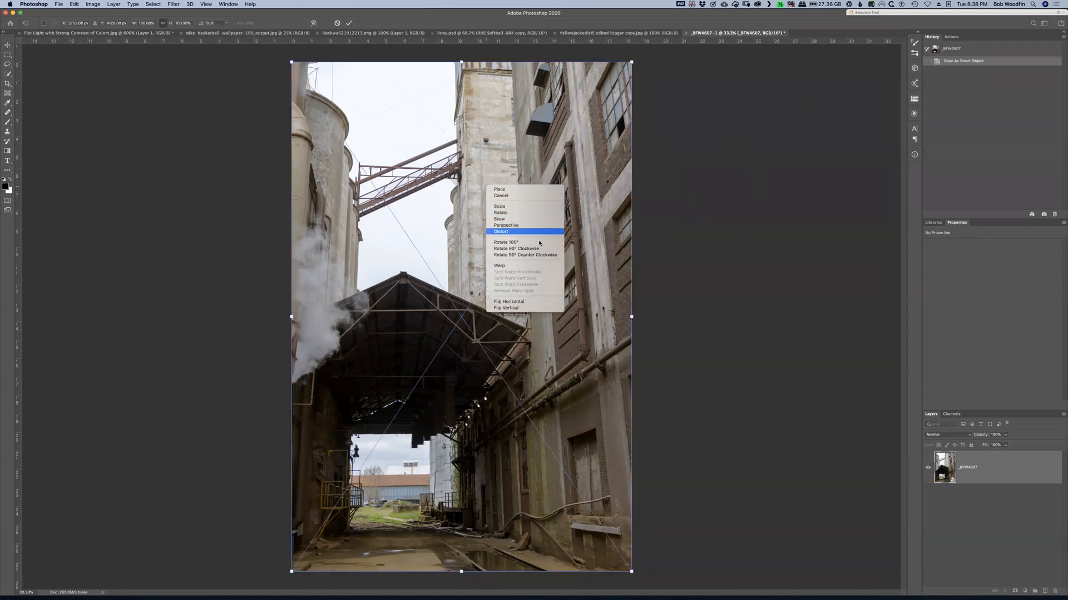
click(522, 266)
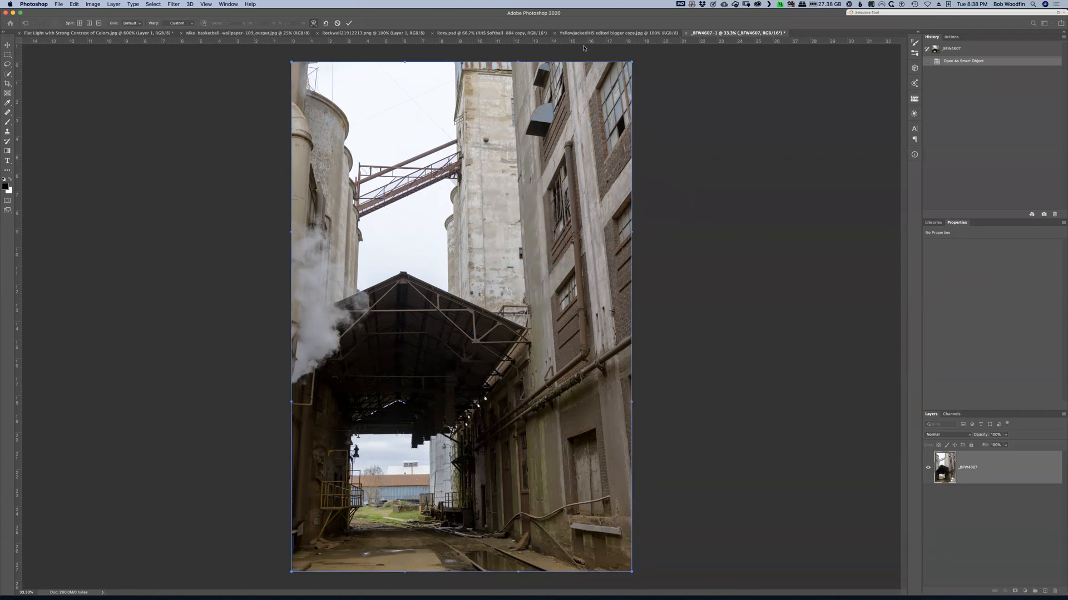
drag(633, 62, 652, 63)
drag(517, 63, 539, 62)
drag(635, 233, 645, 233)
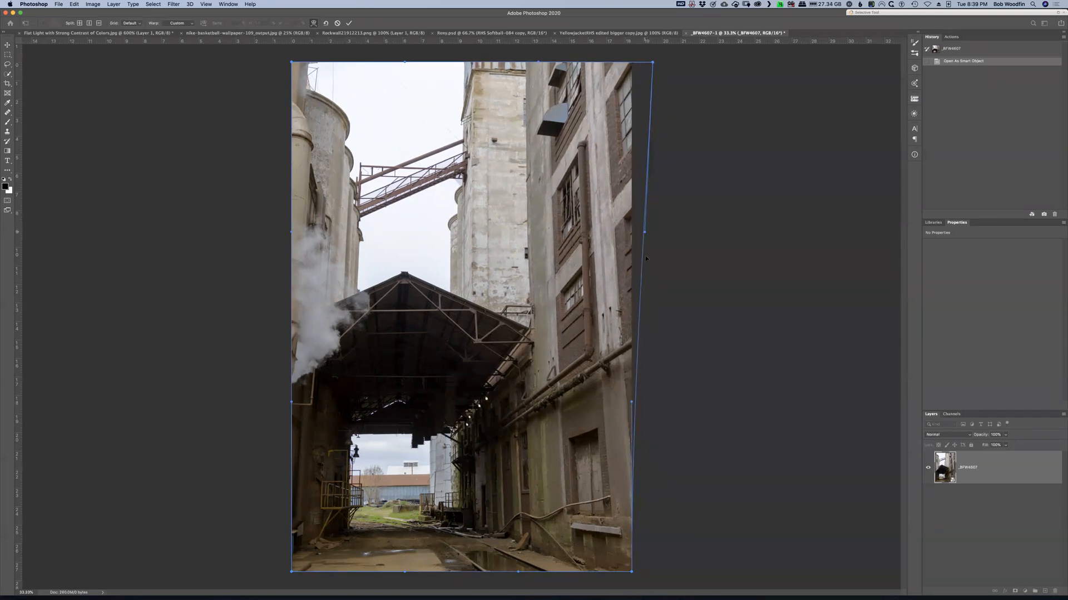
drag(631, 403, 637, 403)
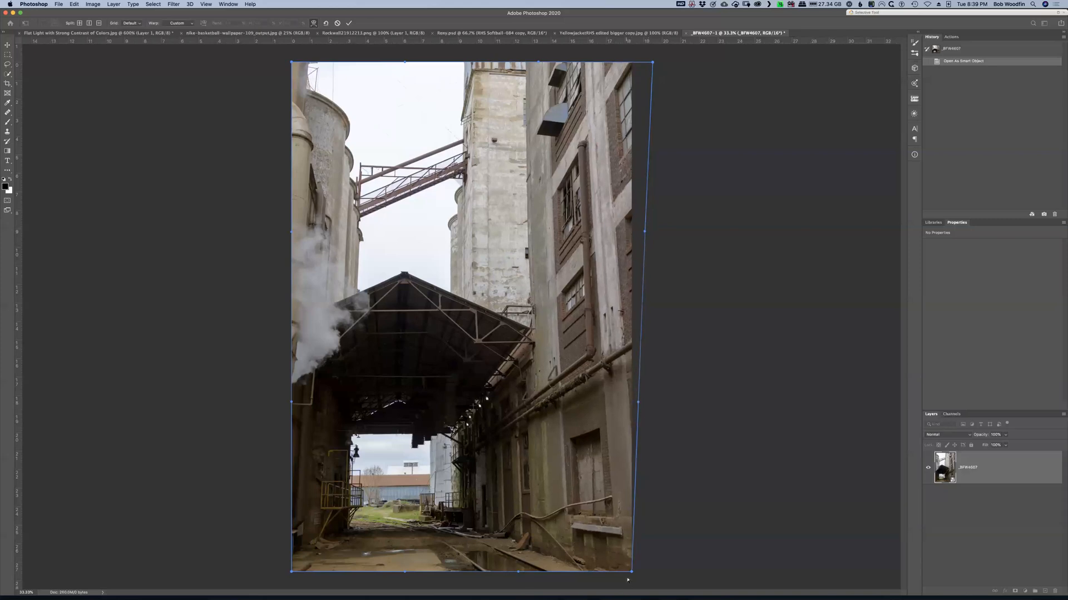
Step: Pull the photo's lower-right corner inward, nudge the building's wall slightly left within the warp, and apply the transform
drag(626, 573, 608, 576)
drag(522, 536, 517, 537)
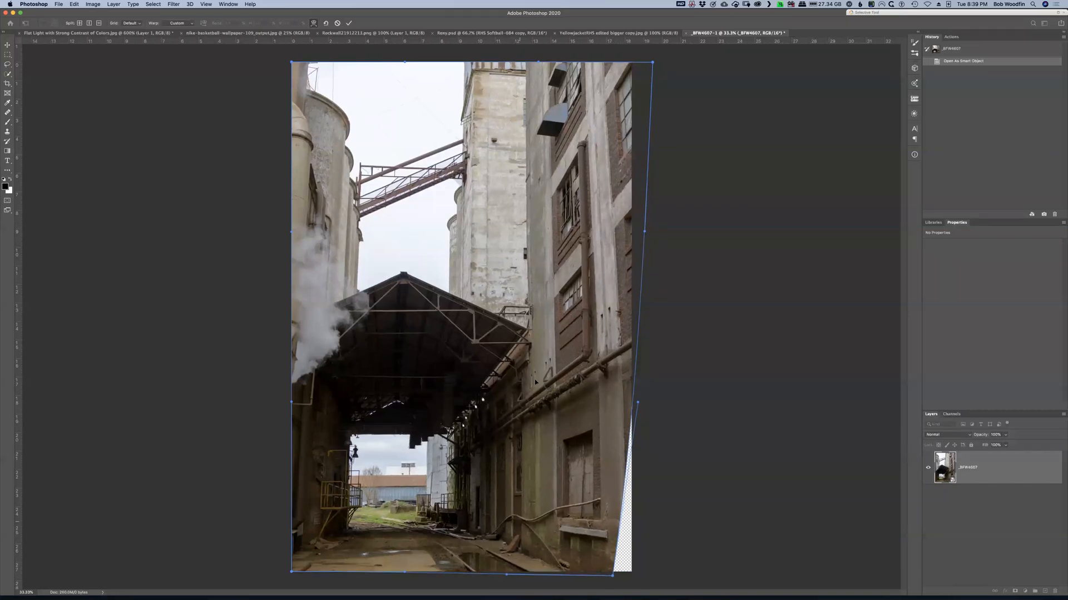
drag(526, 383, 522, 383)
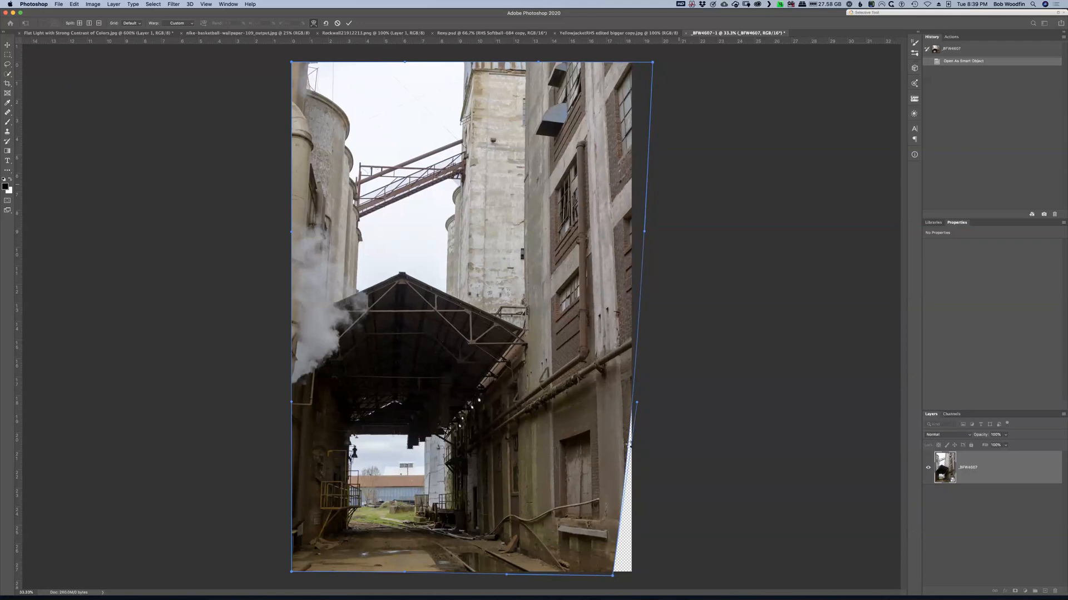
key(Return)
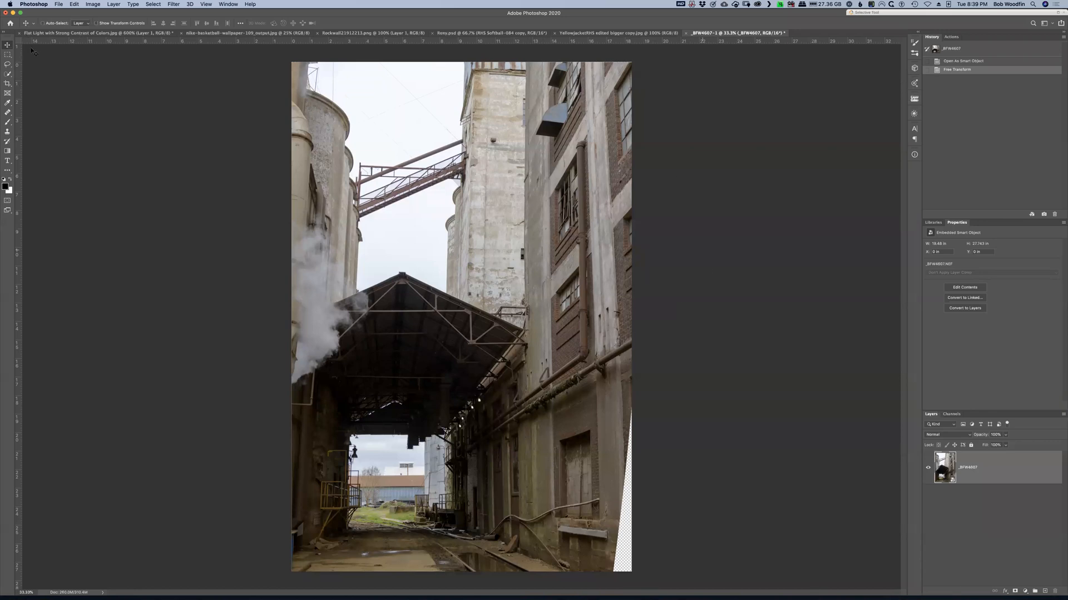
Step: Compare the photo before and after the warp, keep the document open, and revert it to its opening snapshot
click(955, 62)
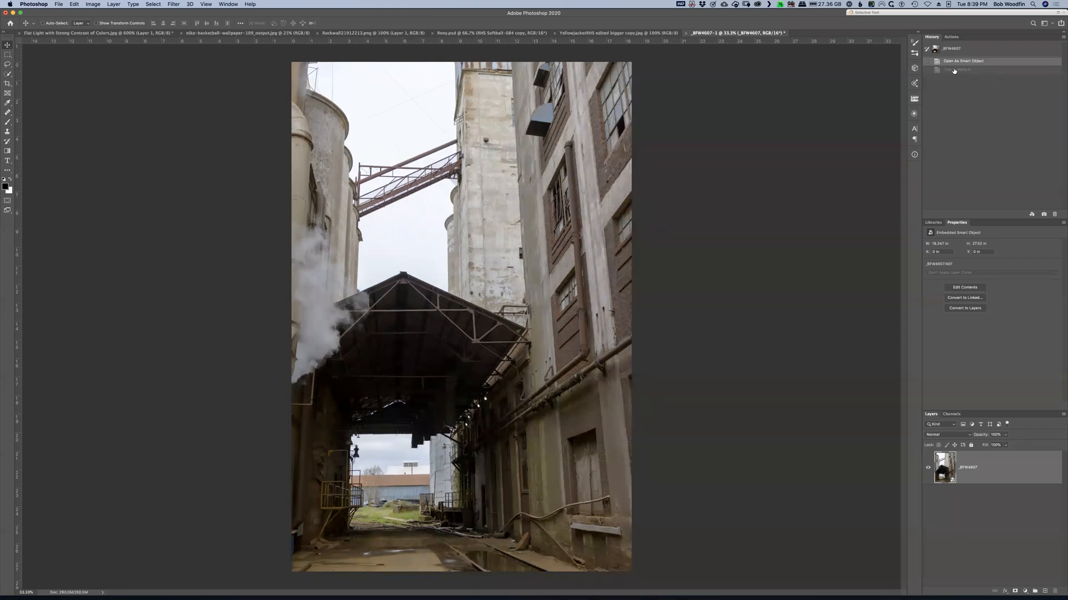
click(936, 70)
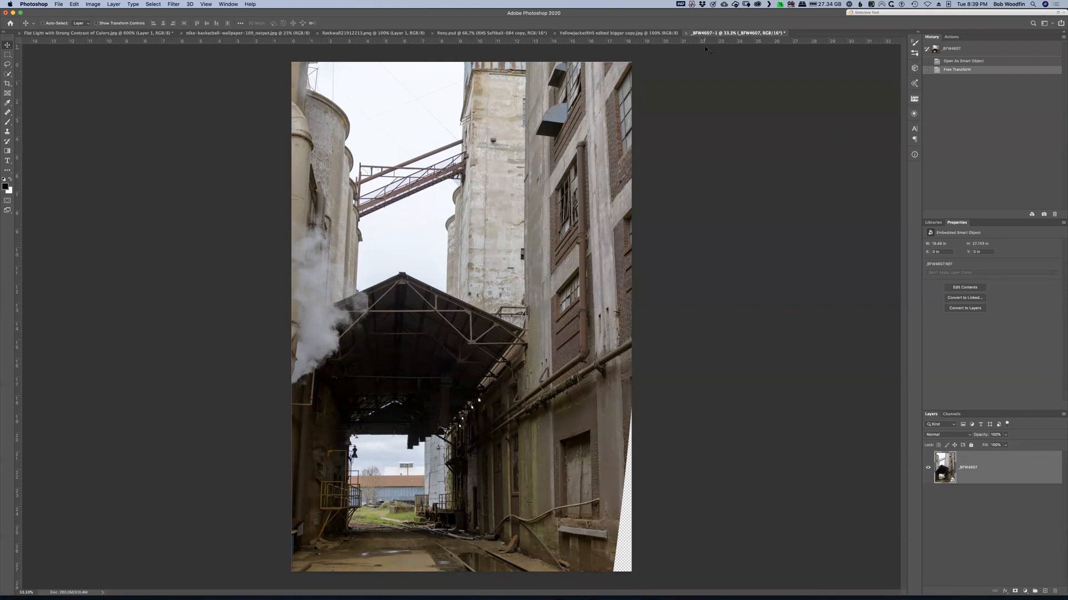
click(685, 34)
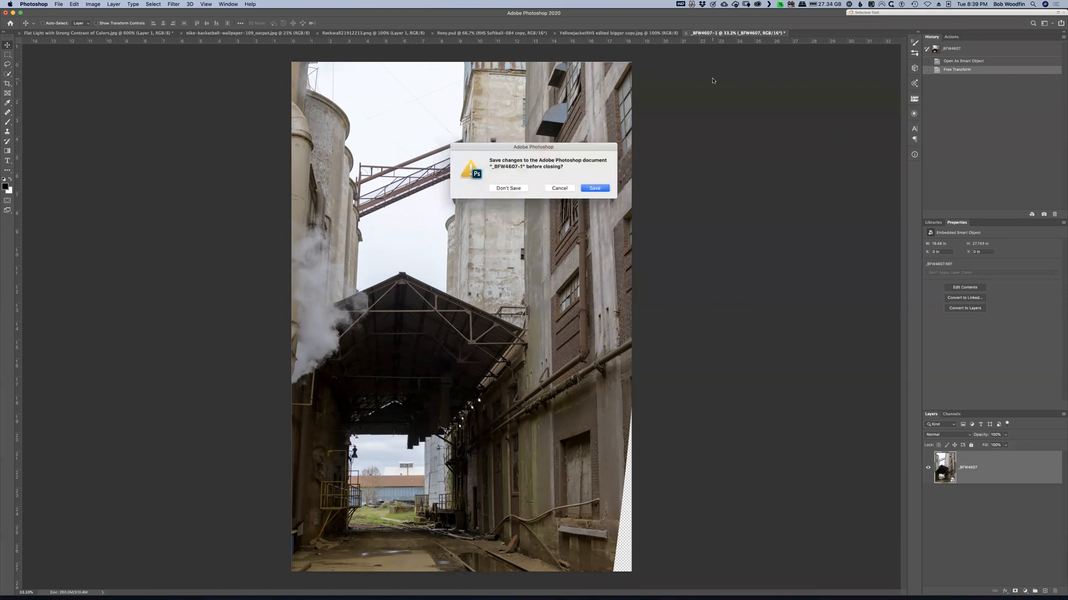
click(560, 189)
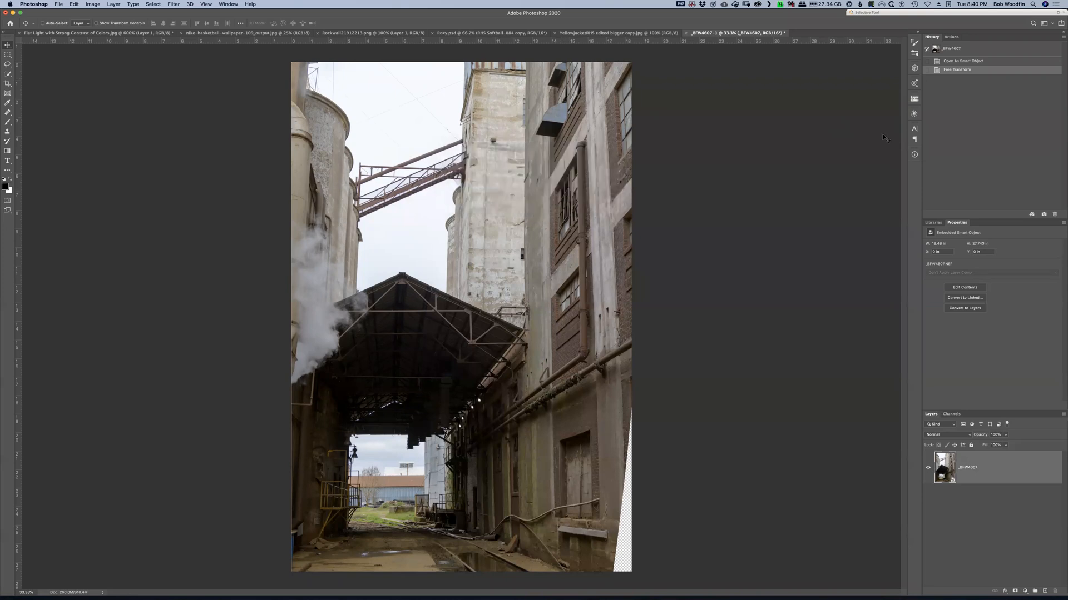
click(951, 50)
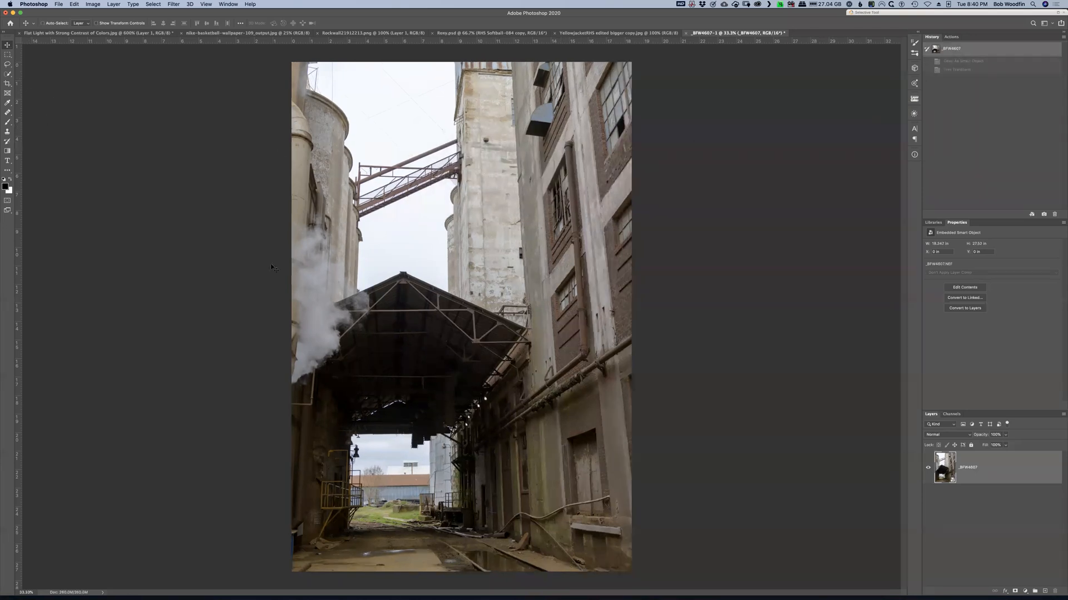
Step: Distort the photo by pulling its upper-right corner horizontally outward past the canvas edge, and apply the transform
key(super+t)
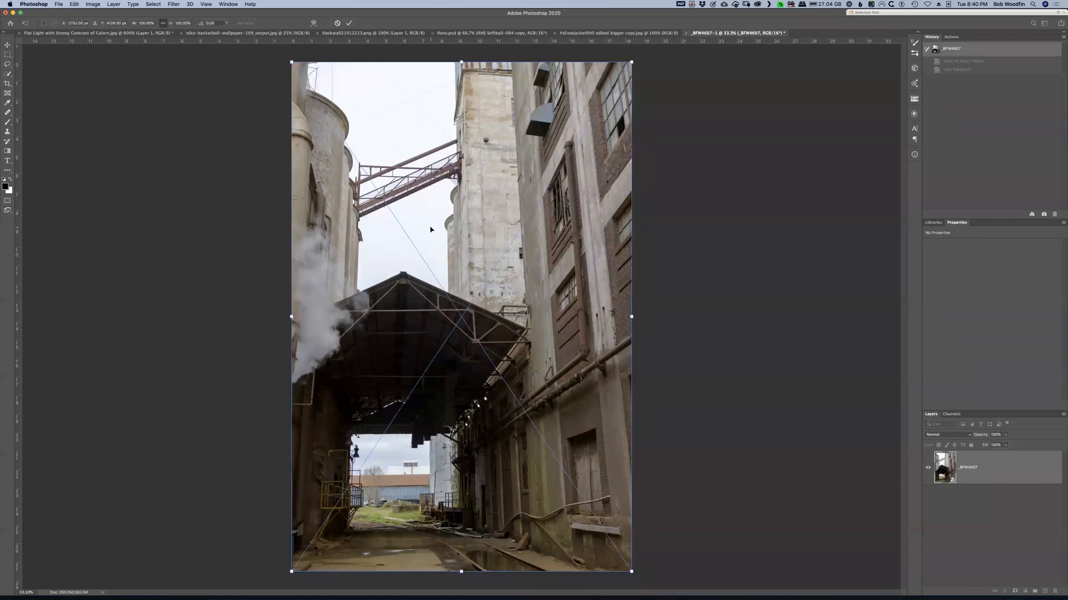
right_click(557, 221)
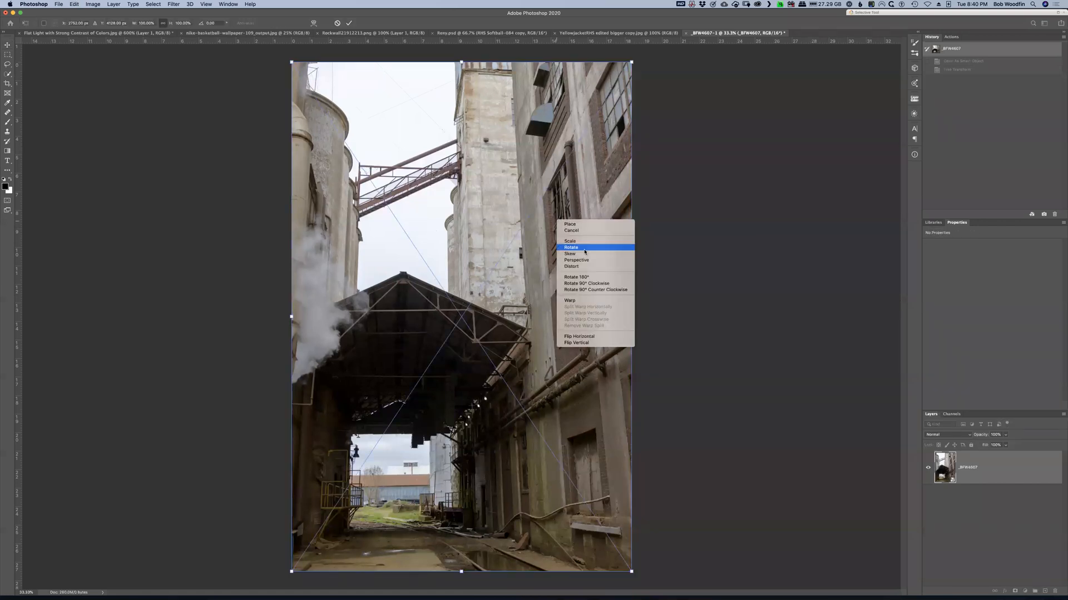
click(585, 266)
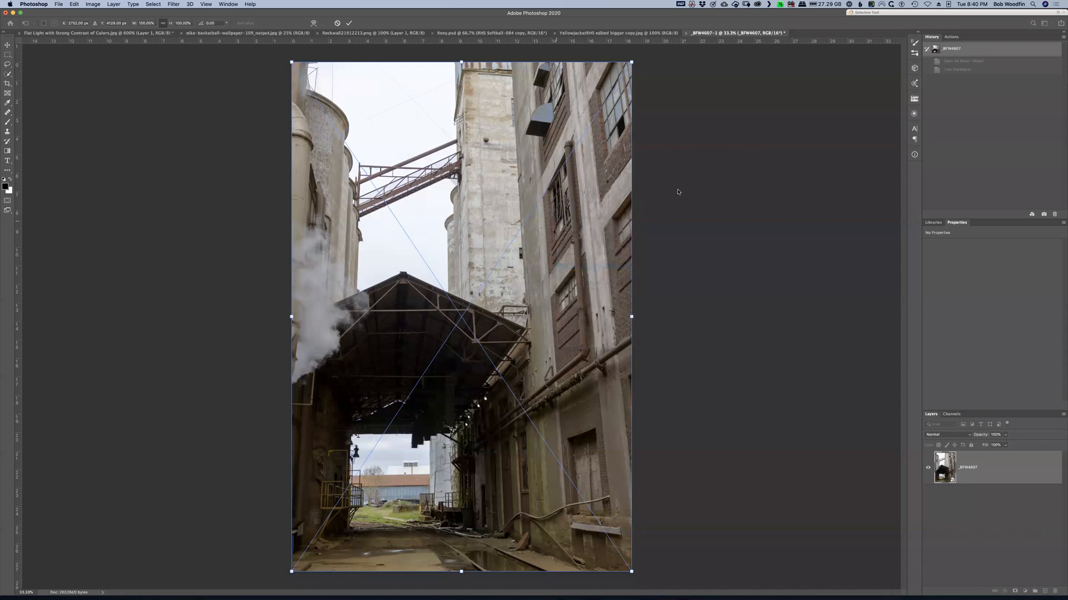
drag(627, 63, 667, 63)
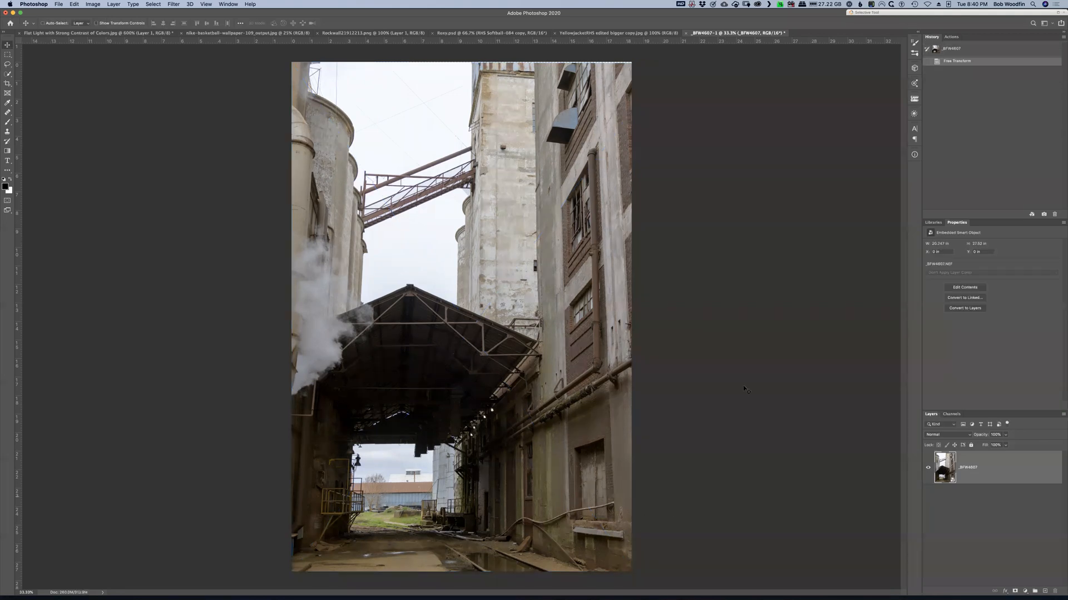
Step: Close the building photo and the striped-wall mural image without saving either one
click(686, 34)
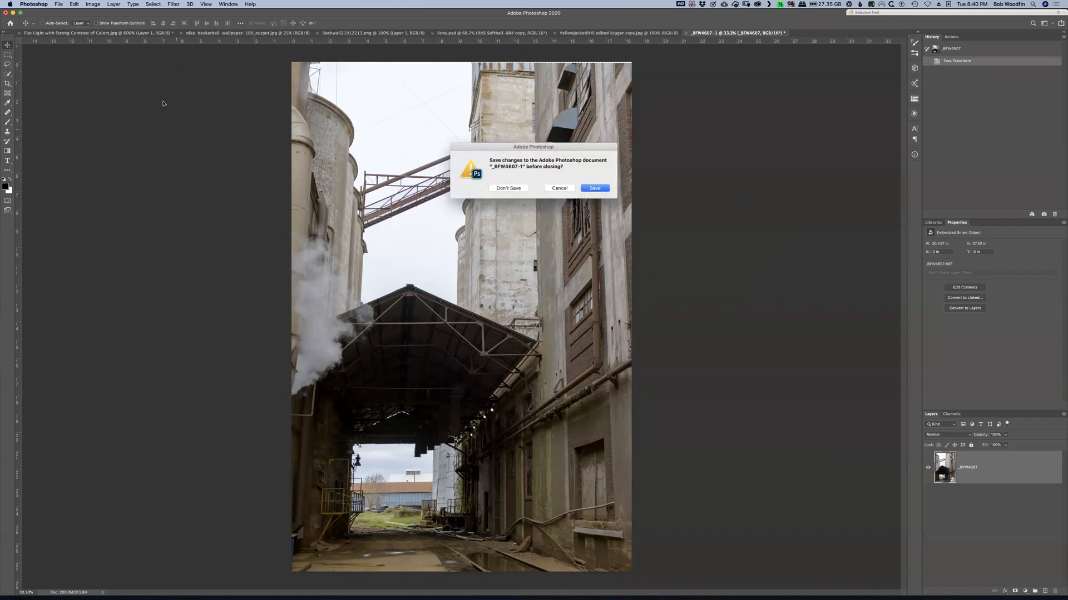
click(512, 191)
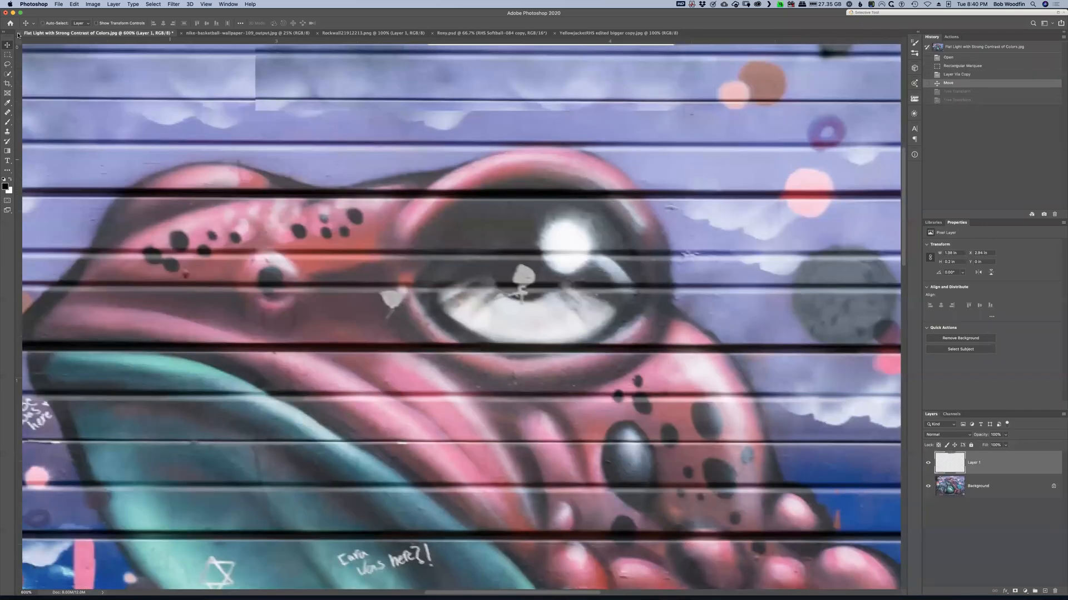
key(super+w)
click(508, 191)
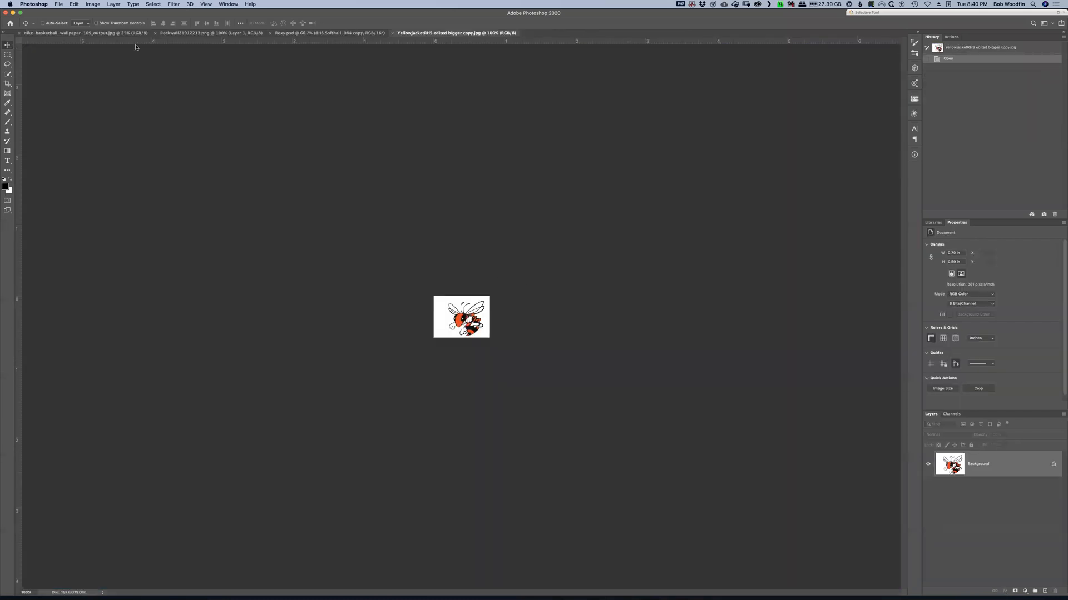
Step: Copy the orange R logo into the basketball floor image near the horizon, and convert its layer to a smart object
click(62, 34)
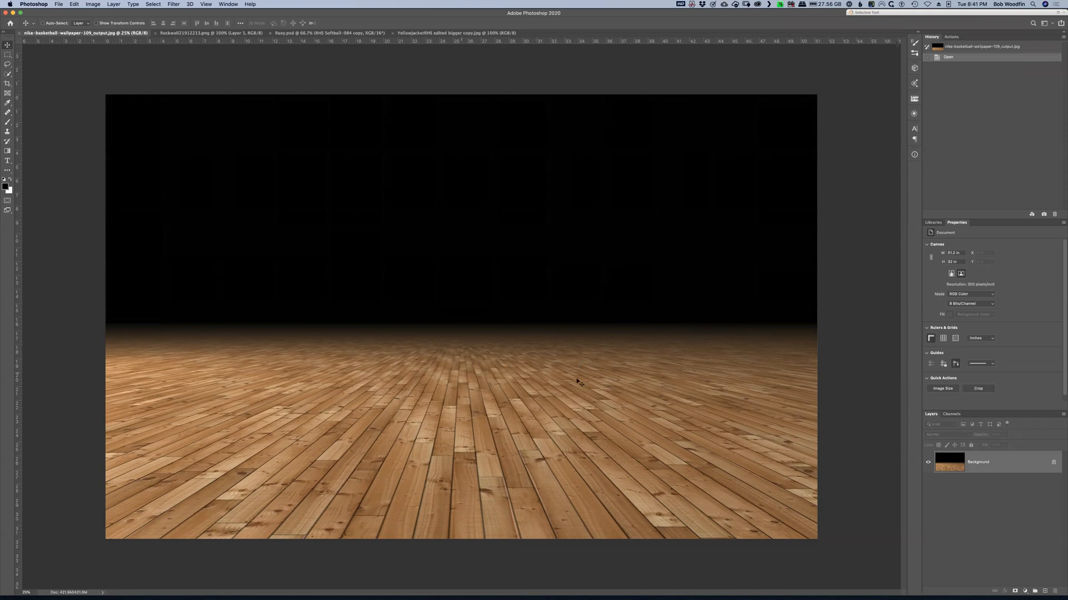
click(193, 35)
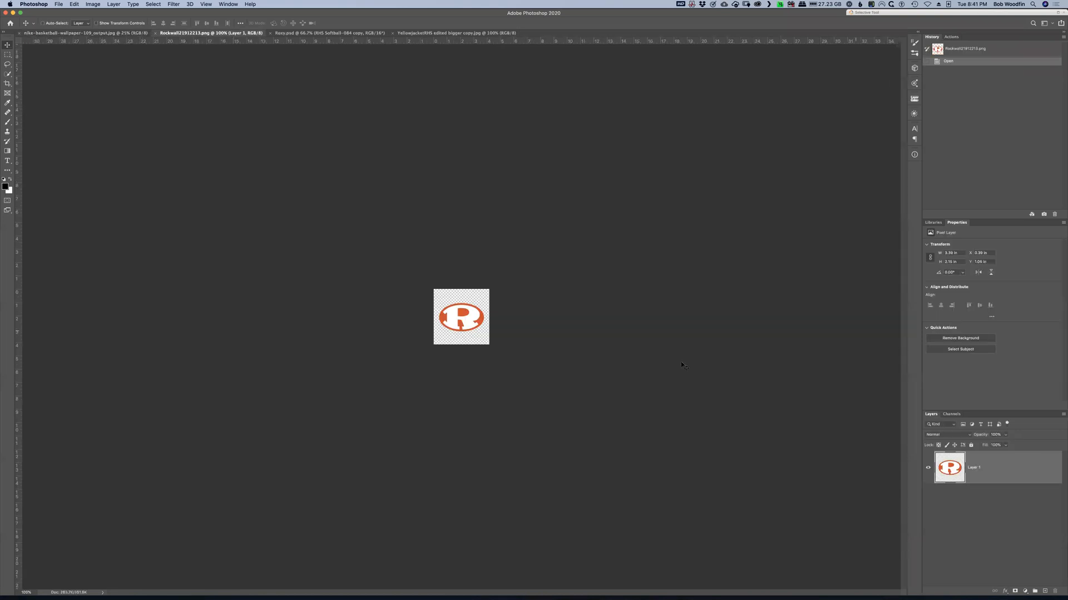
drag(466, 321, 143, 63)
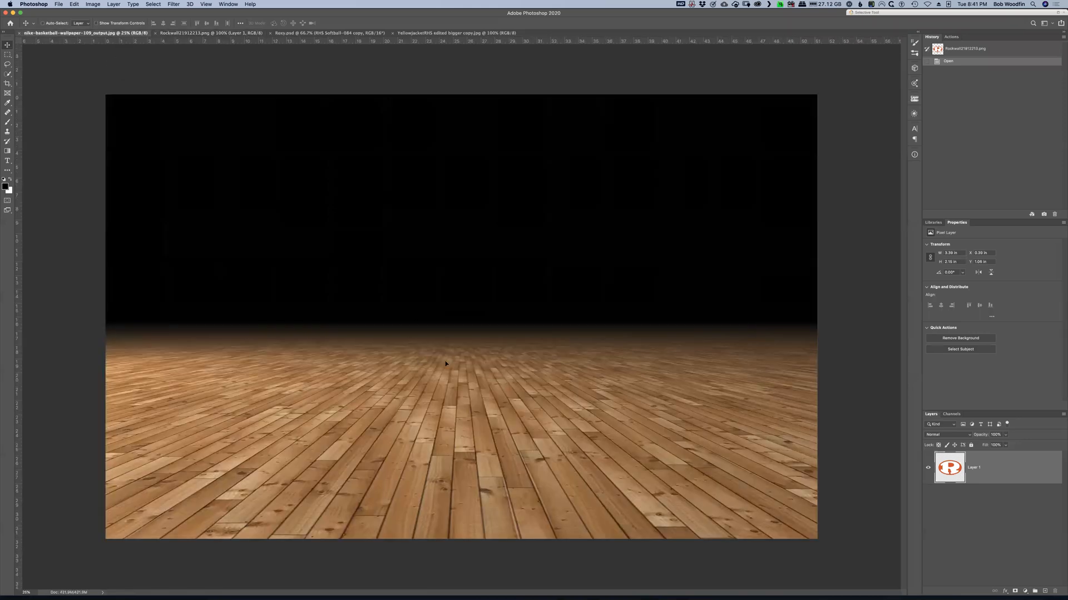
drag(445, 364, 446, 362)
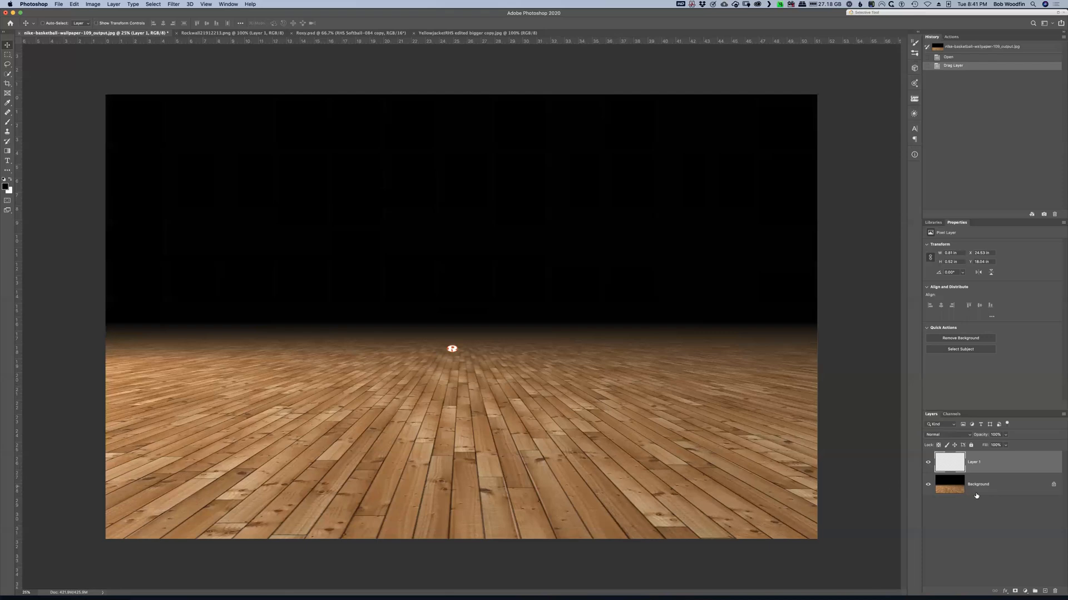
right_click(992, 464)
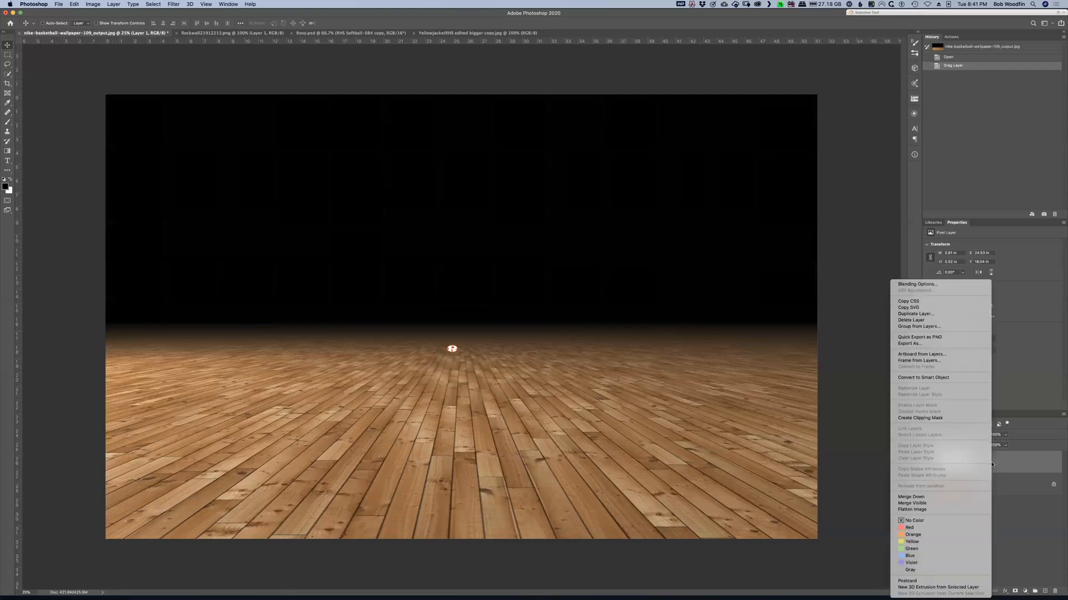
click(912, 378)
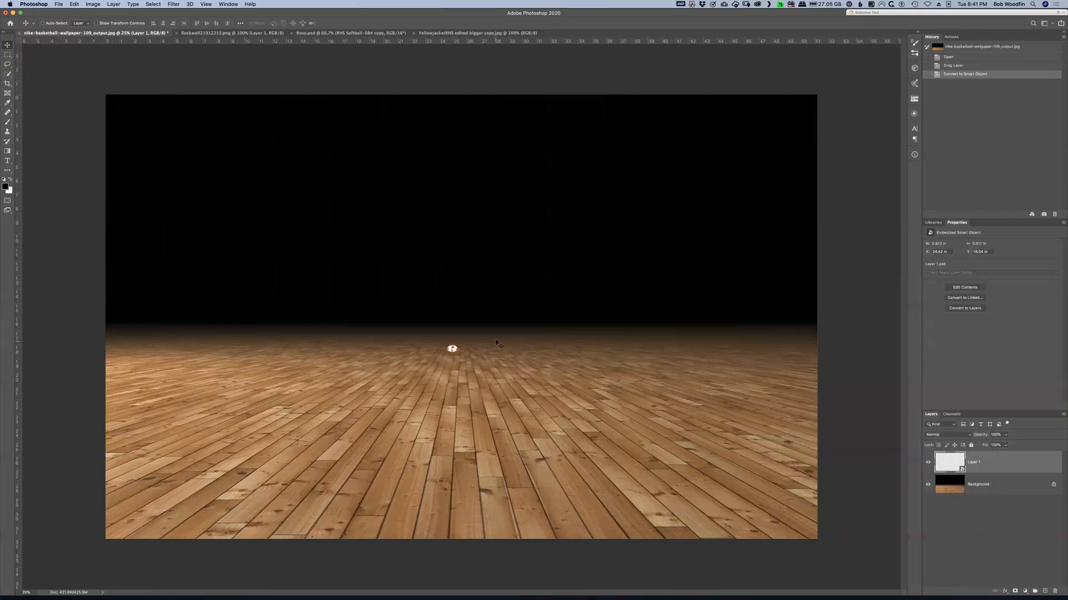
Step: Enlarge the R logo to about 1091% with Free Transform, and position it at the horizontal centre of the wood floor below the horizon
key(super+t)
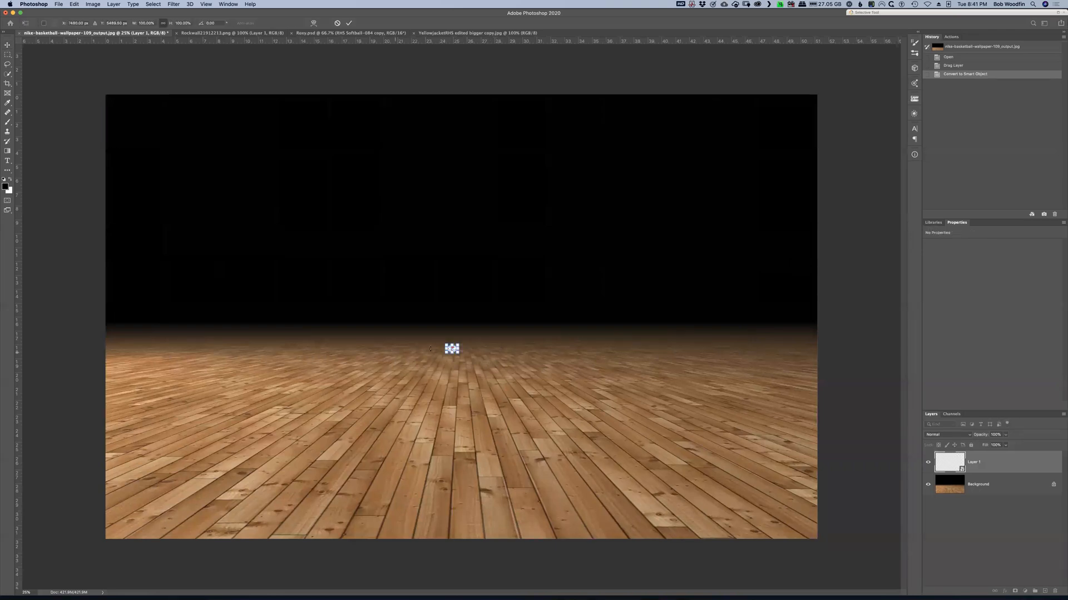
drag(457, 352, 583, 407)
drag(521, 382, 488, 371)
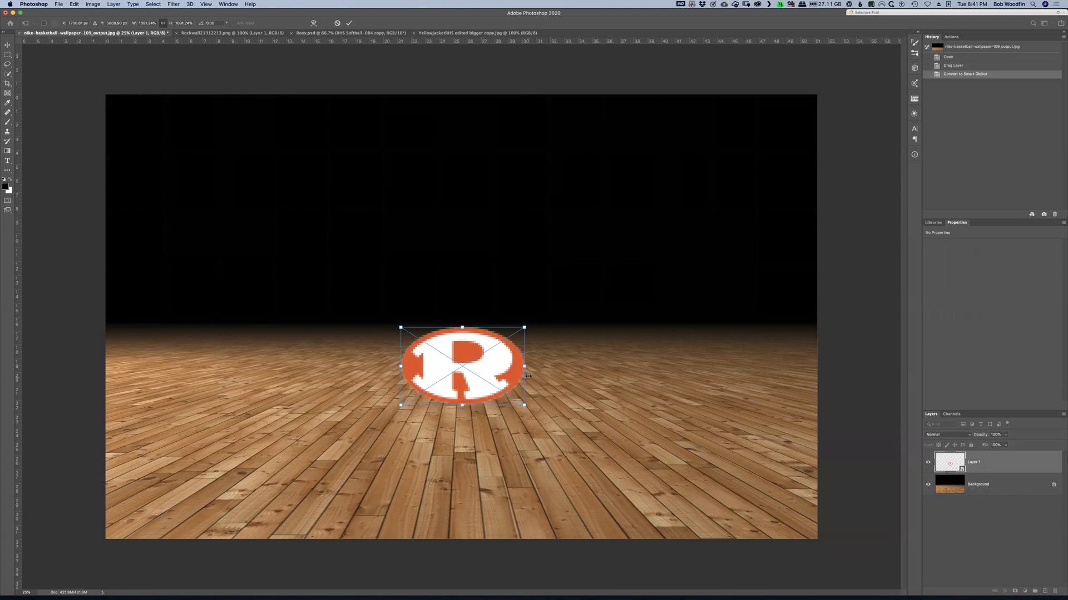
key(Return)
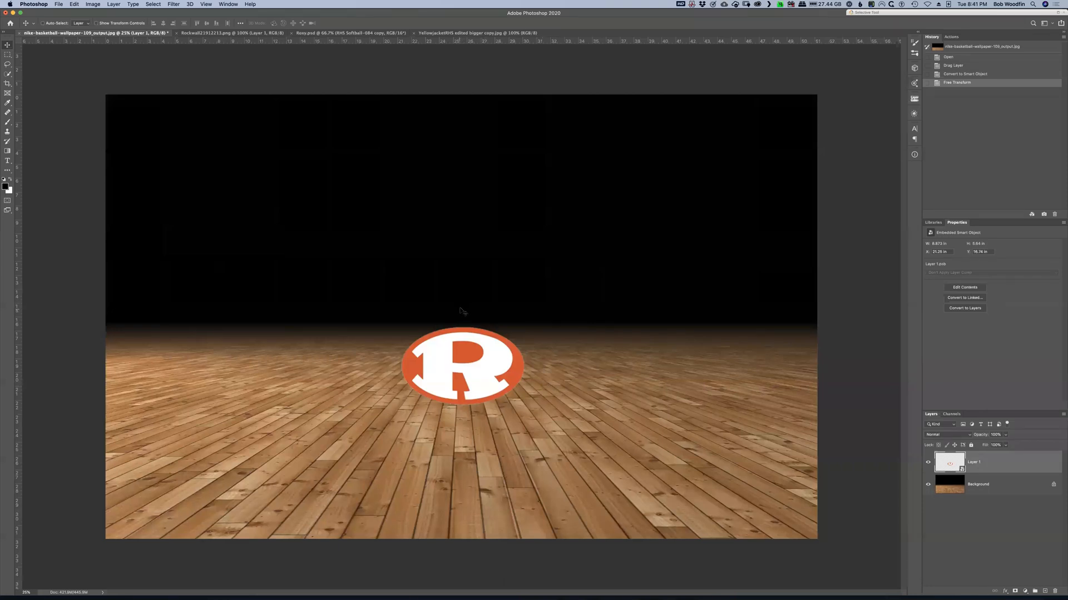
drag(458, 346, 445, 343)
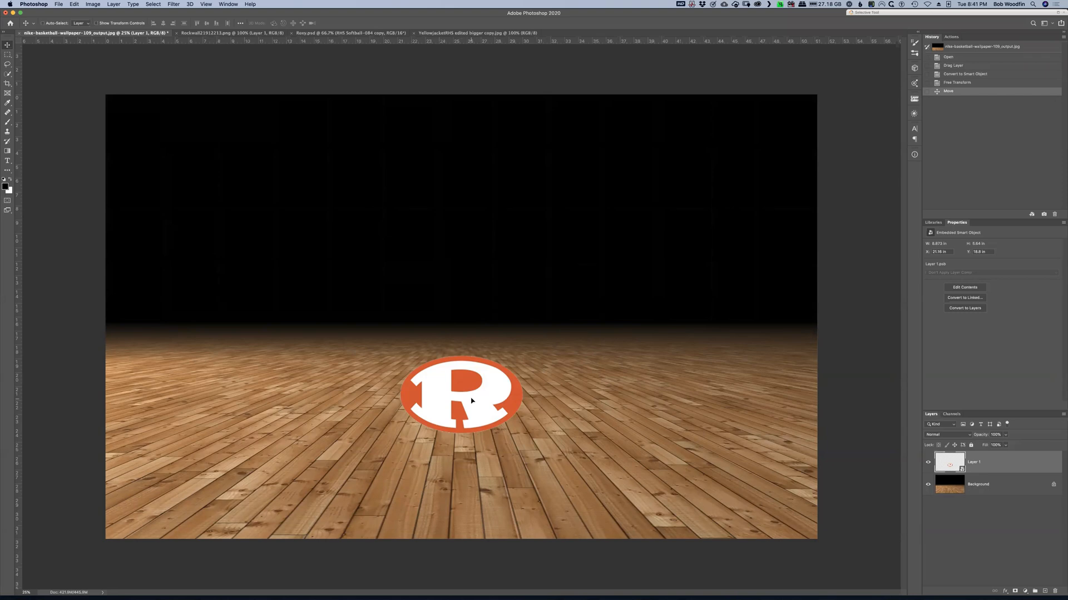
drag(475, 399, 514, 416)
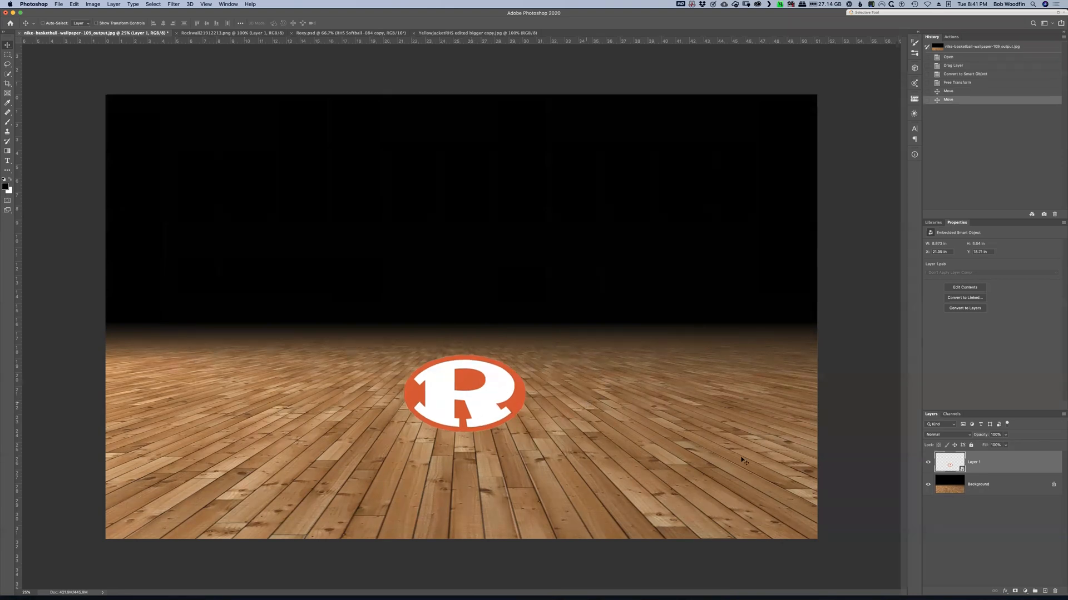
Step: Apply a Perspective transform to the R logo, spreading its bottom corners widely outward so it lies flat on the floor
key(super+t)
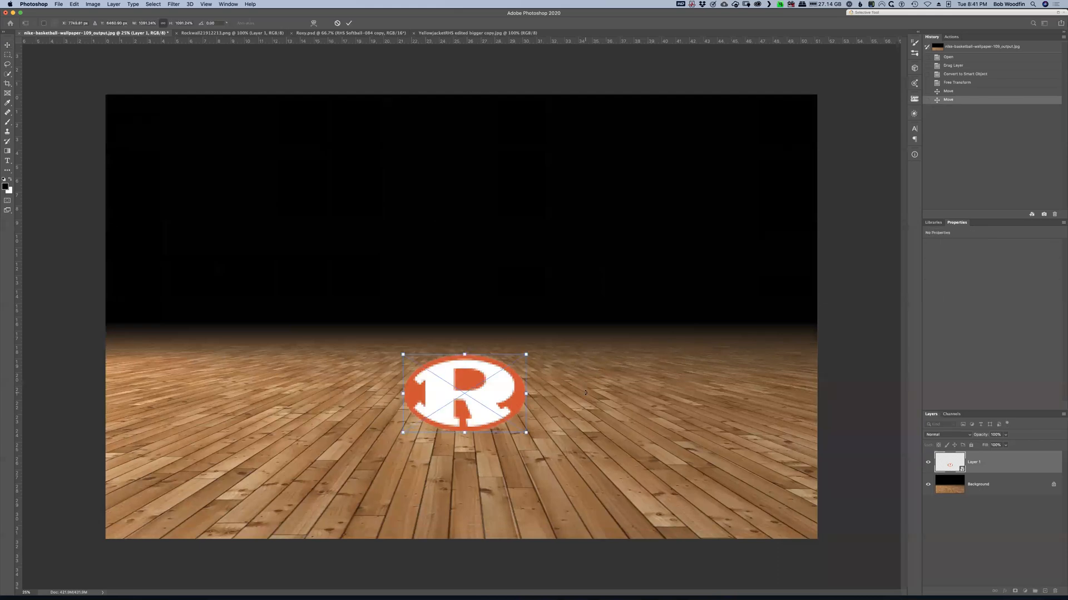
right_click(514, 427)
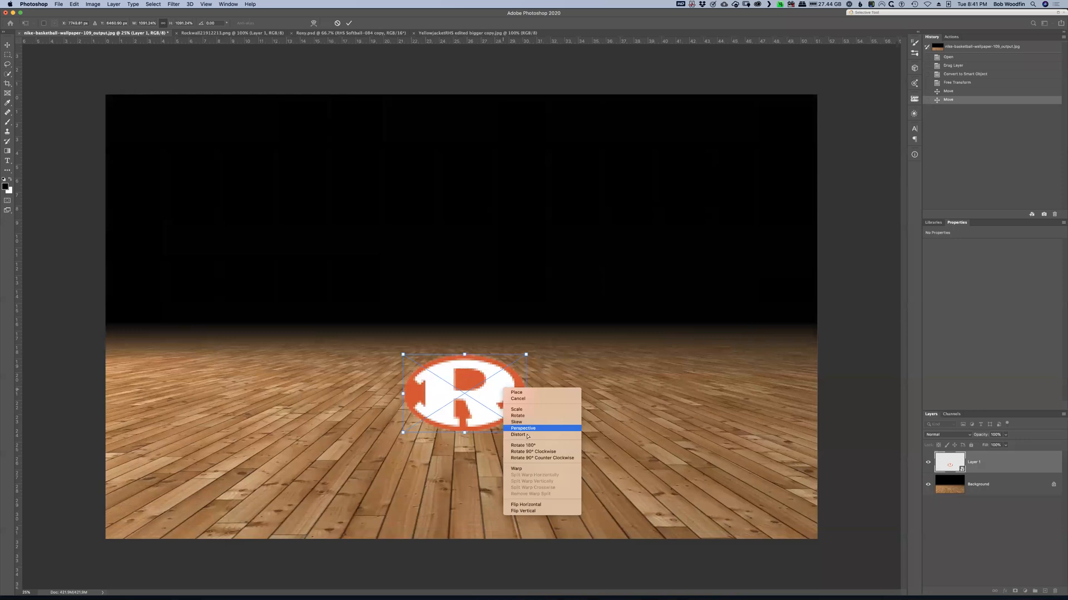
click(564, 430)
drag(526, 432, 671, 424)
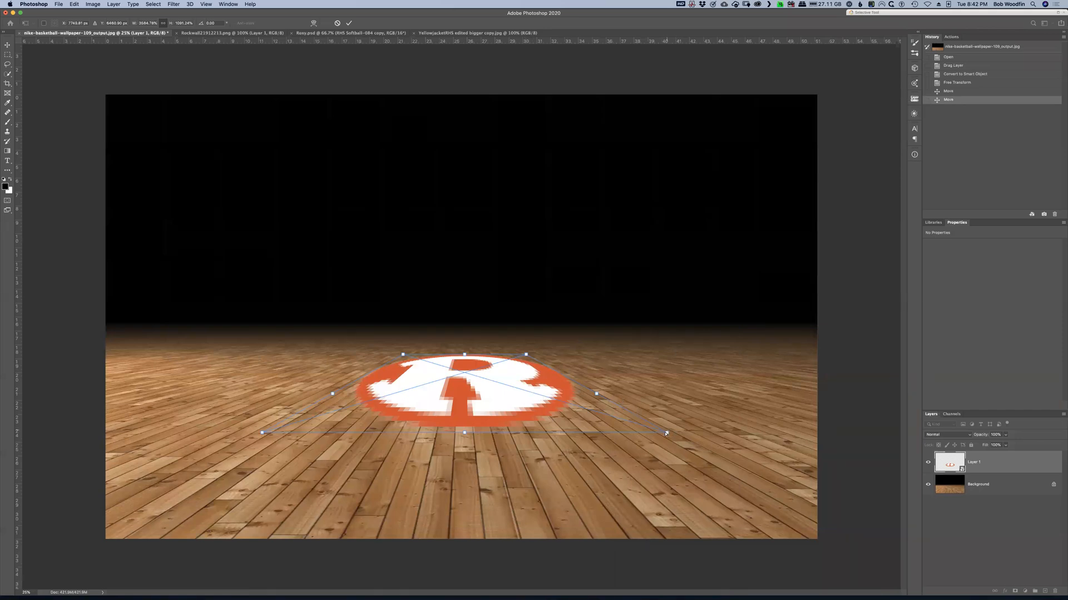
drag(667, 433, 669, 433)
key(Return)
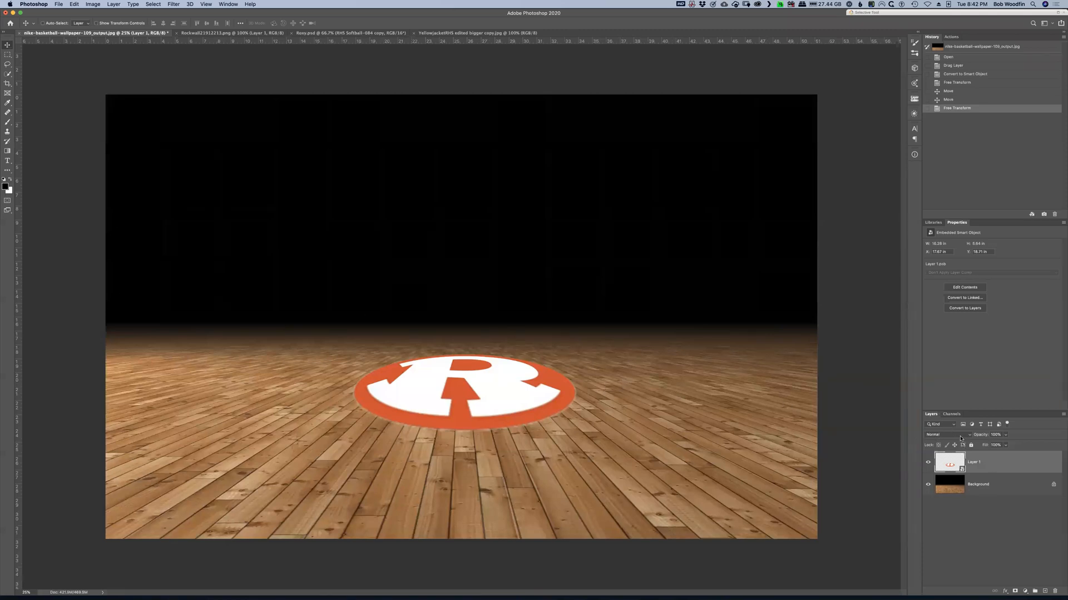
Step: Set the R logo layer's blend mode to Soft Light and lower its opacity slightly
click(956, 436)
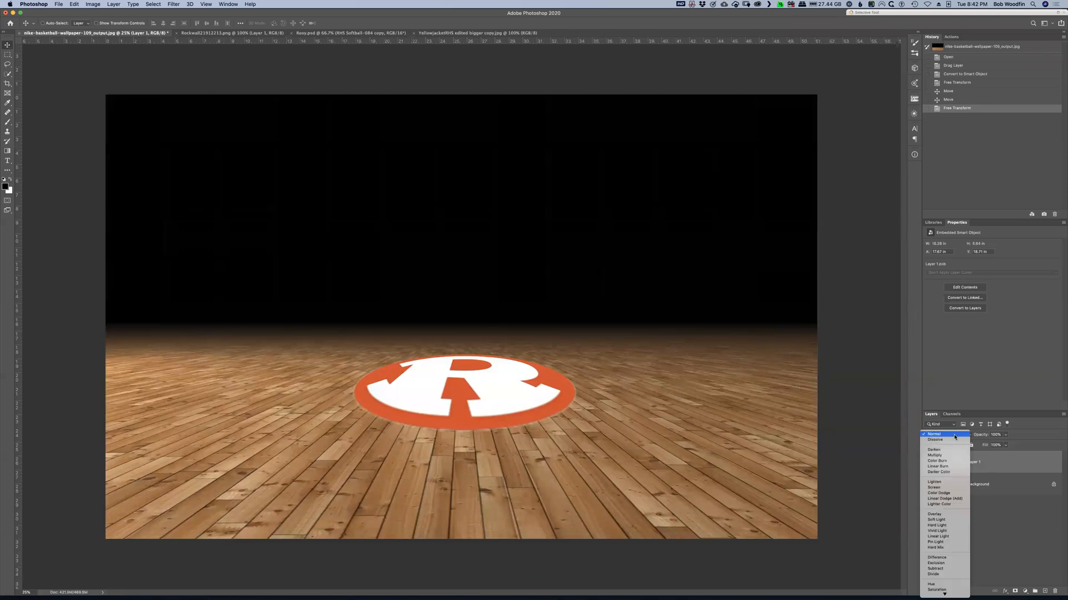
click(937, 520)
drag(982, 433, 969, 437)
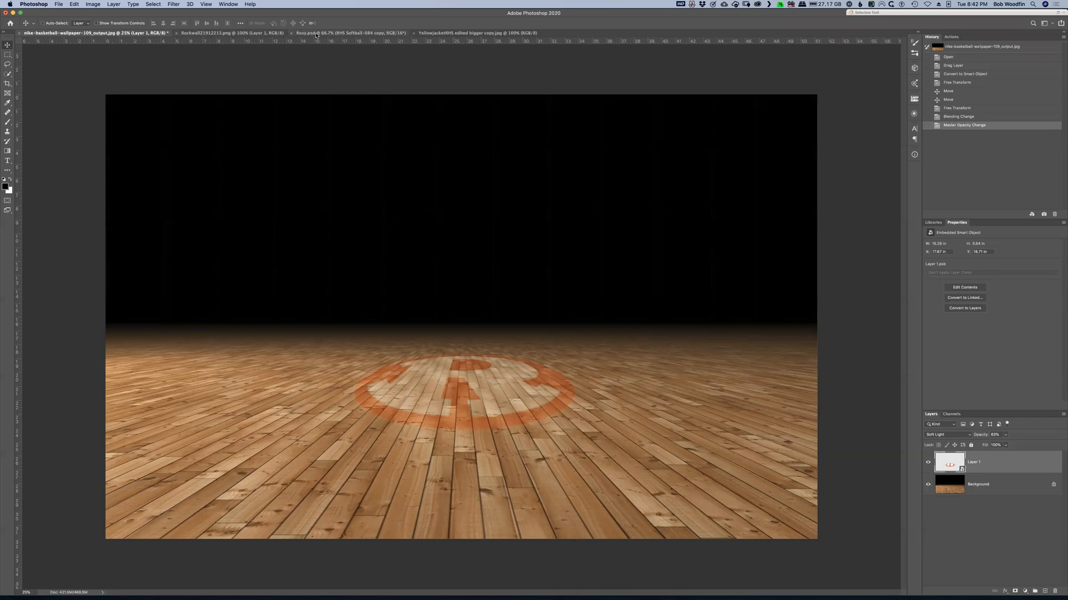
Step: Copy the yellowjacket picture onto the floor below the R logo, and scale it up to about 4.29 by 3.22 in
click(446, 33)
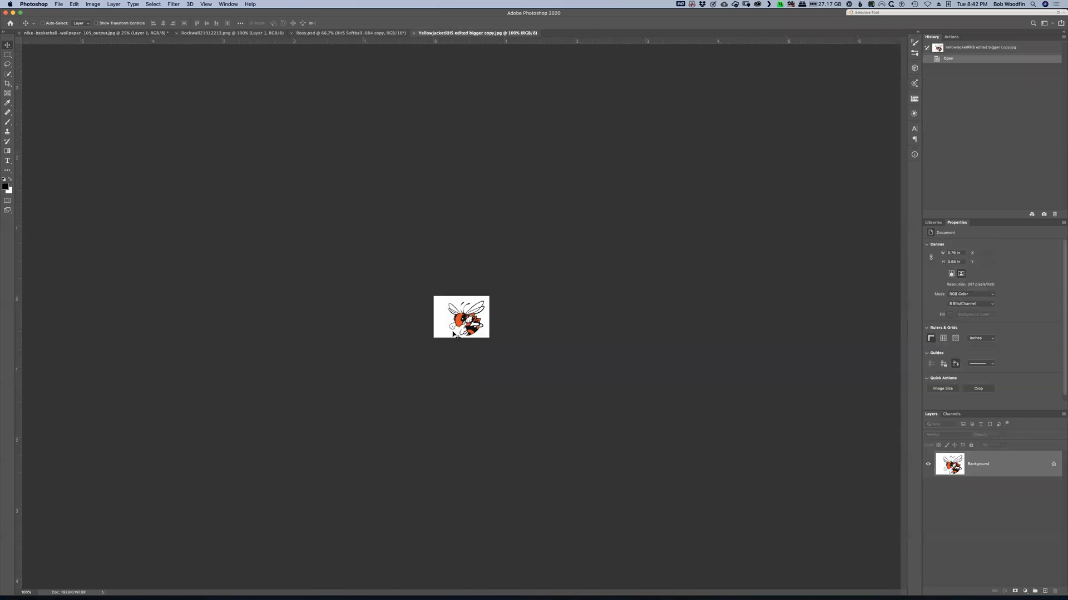
click(64, 33)
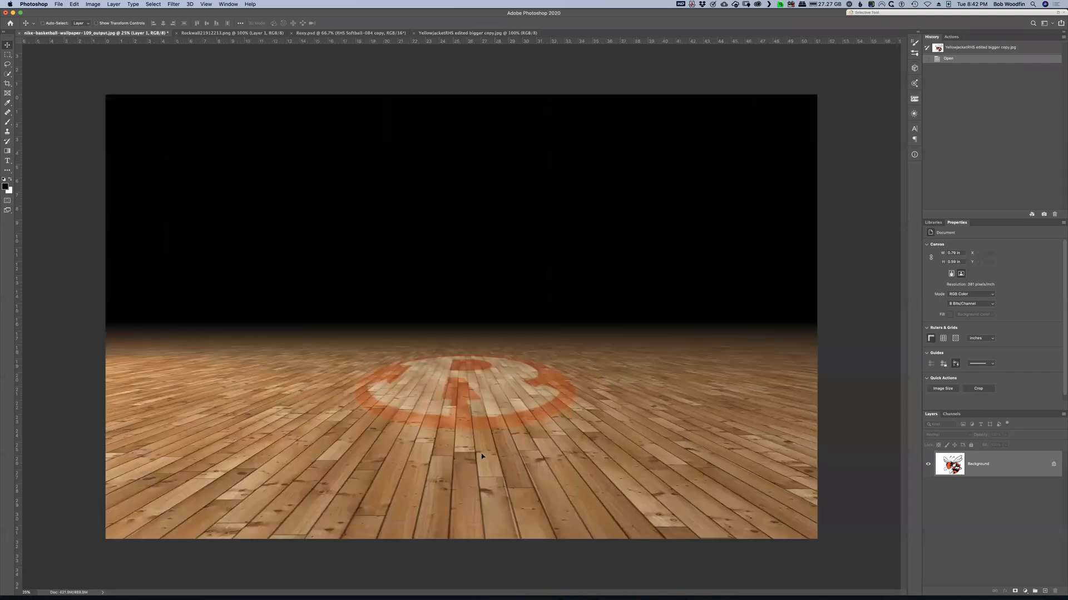
drag(464, 487, 464, 488)
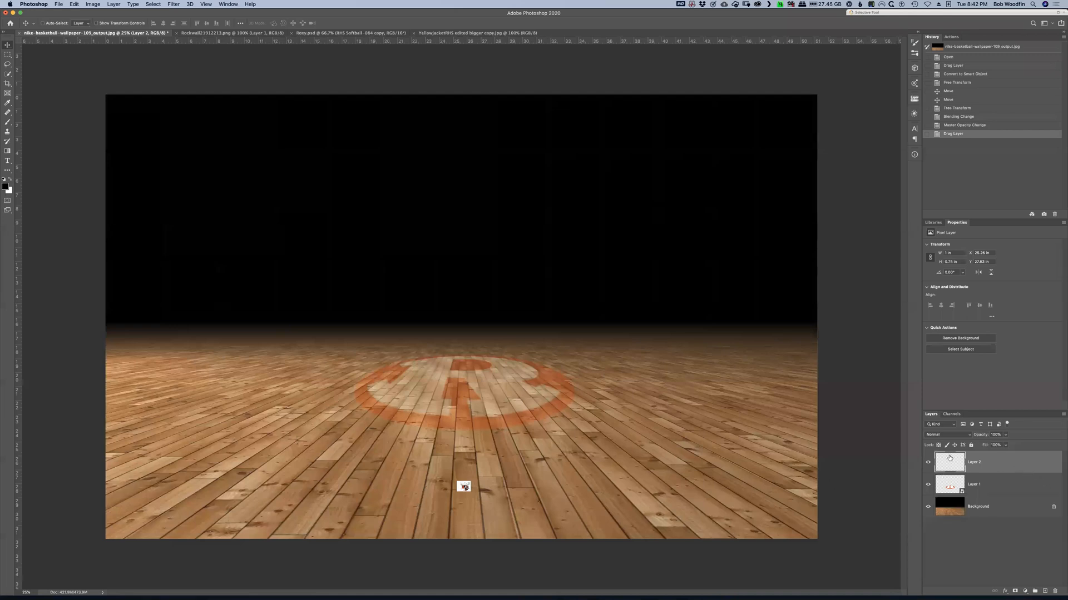
key(super+t)
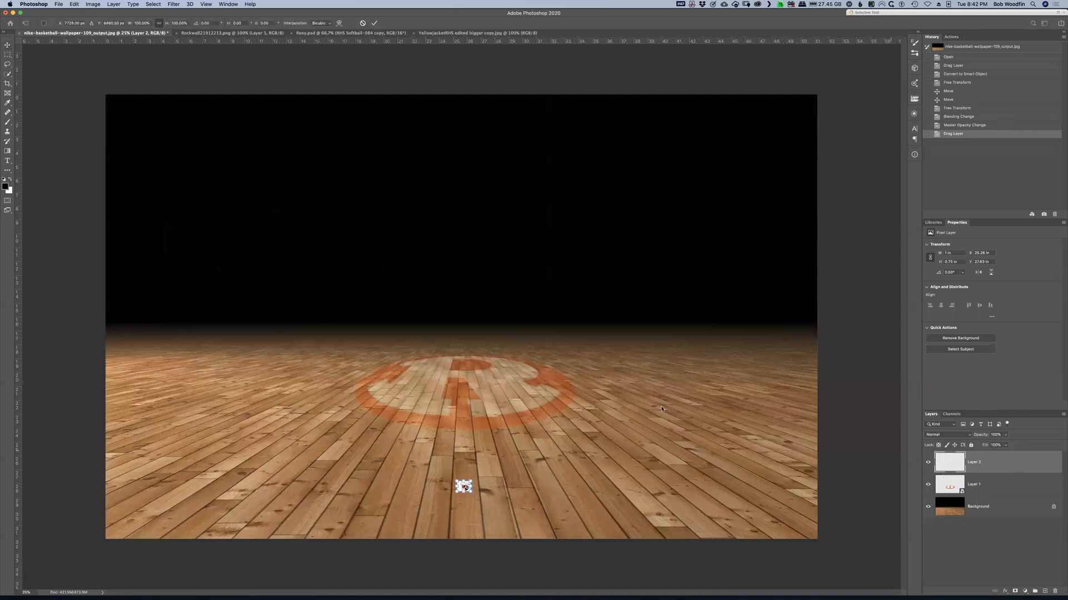
drag(472, 480, 525, 445)
drag(491, 478, 466, 483)
key(Return)
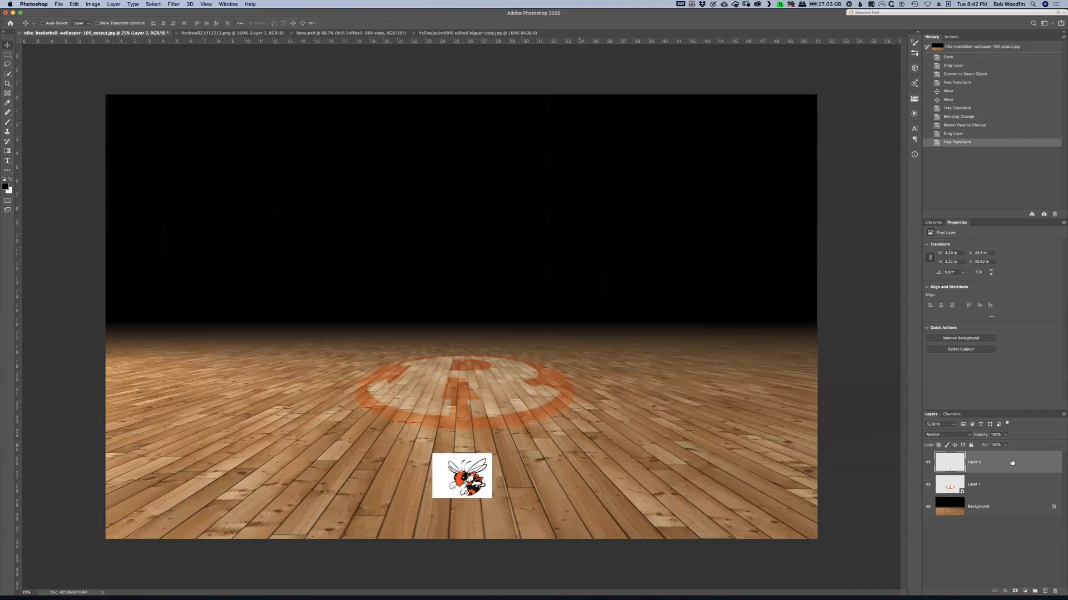
double_click(1001, 462)
drag(927, 417, 900, 420)
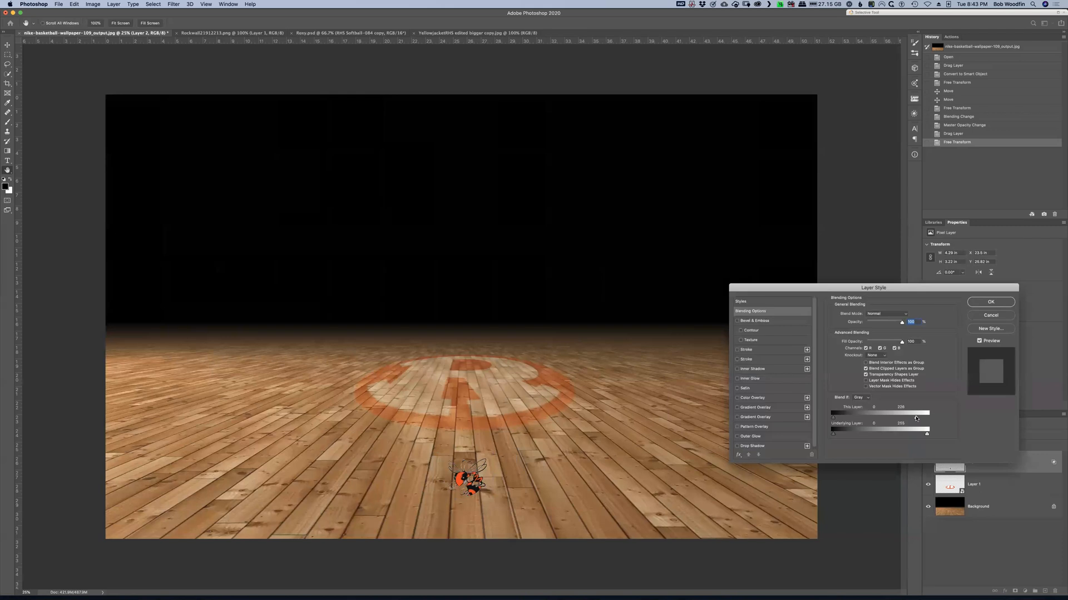
drag(916, 418, 927, 419)
click(990, 316)
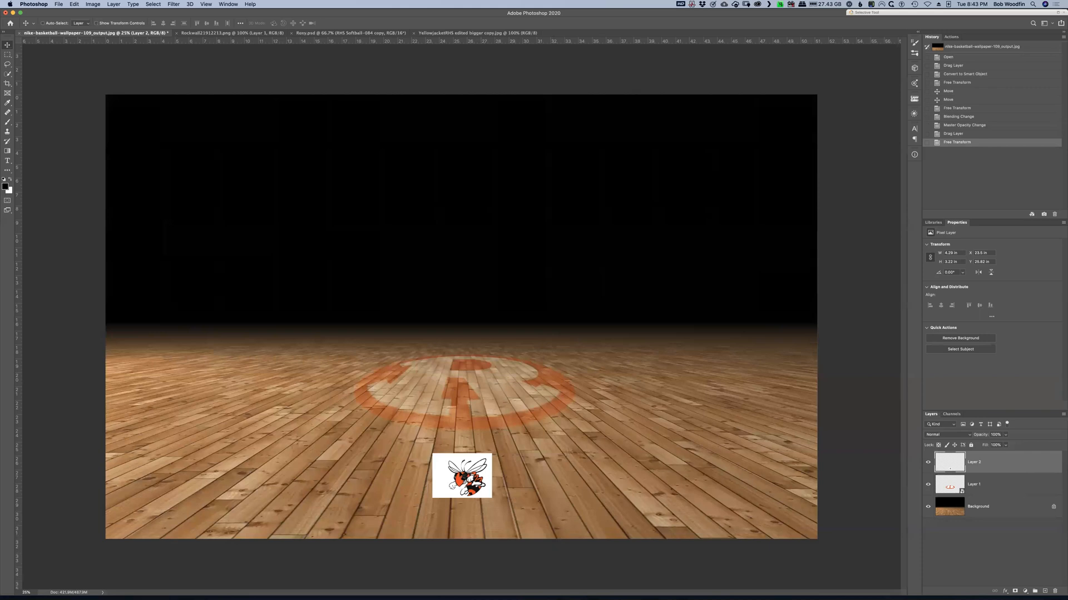
Step: Select the yellowjacket's white background by growing a small rectangular marquee from its upper-left corner, and invert the selection
key(m)
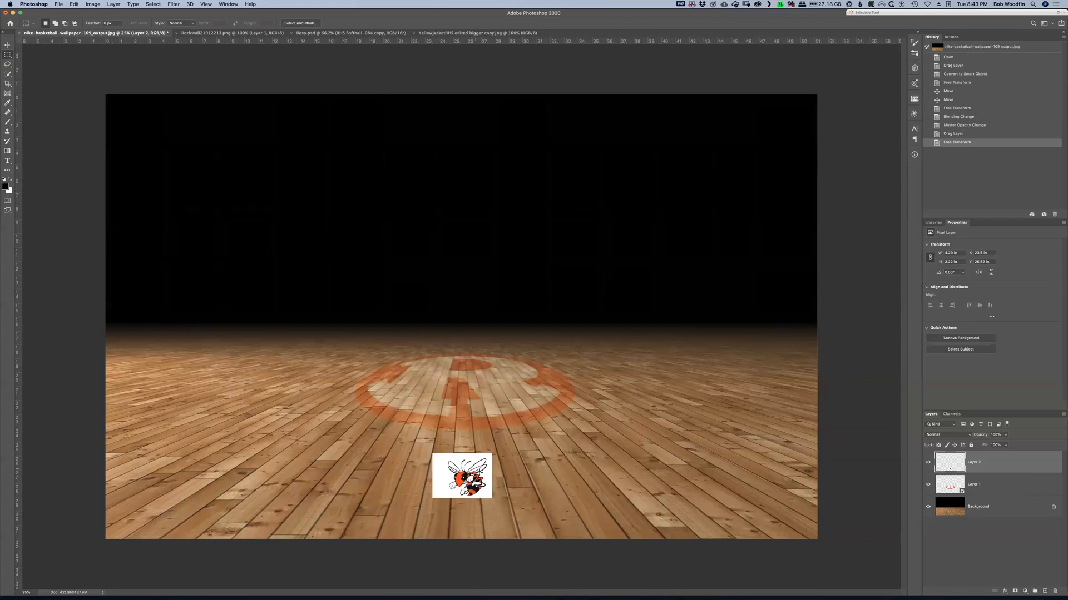
drag(434, 458, 439, 464)
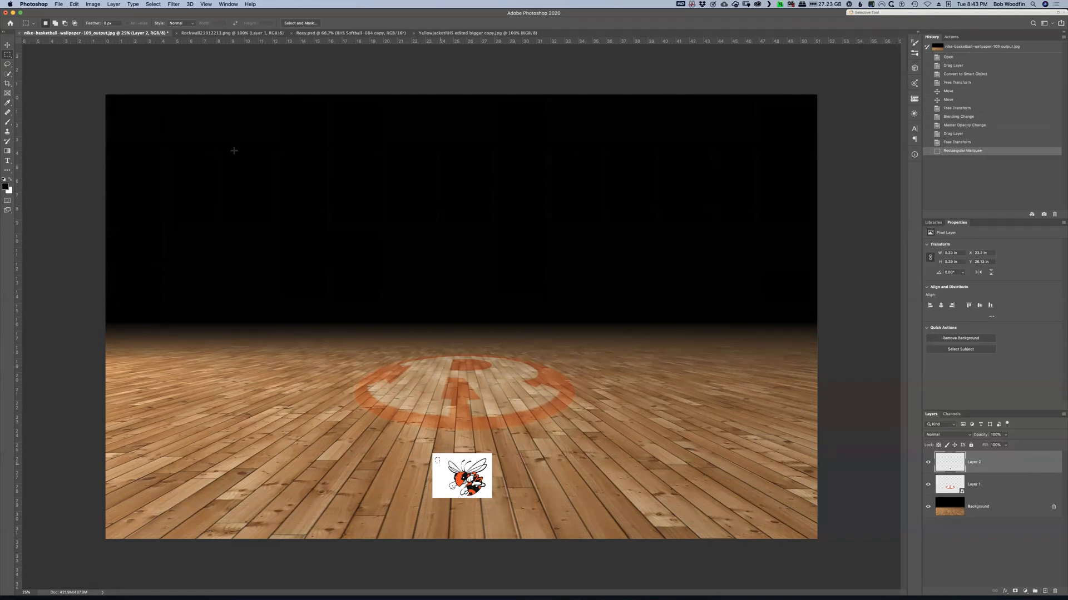
click(153, 5)
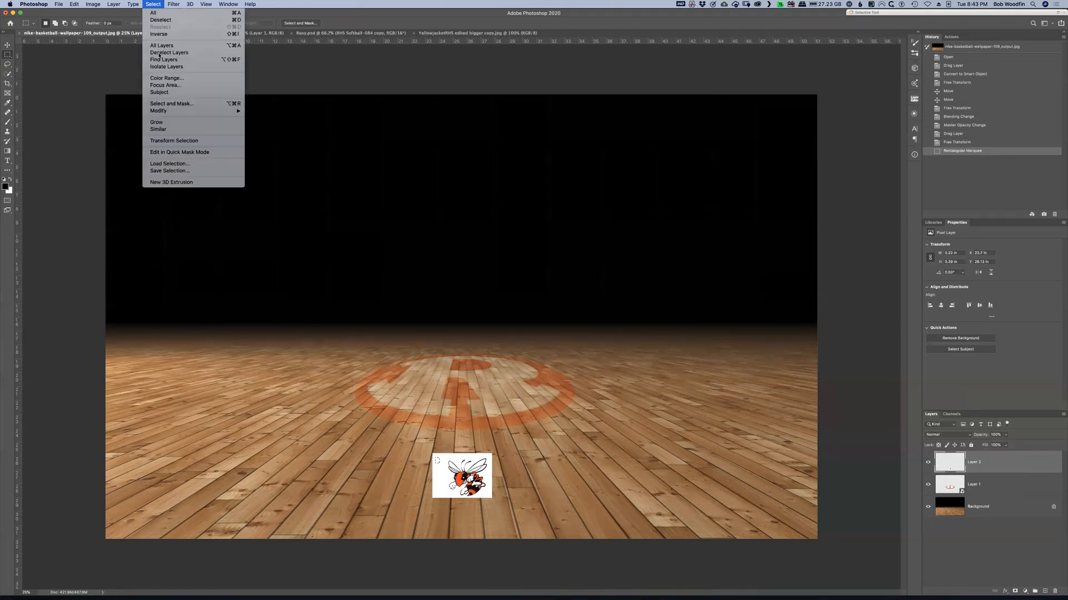
click(166, 121)
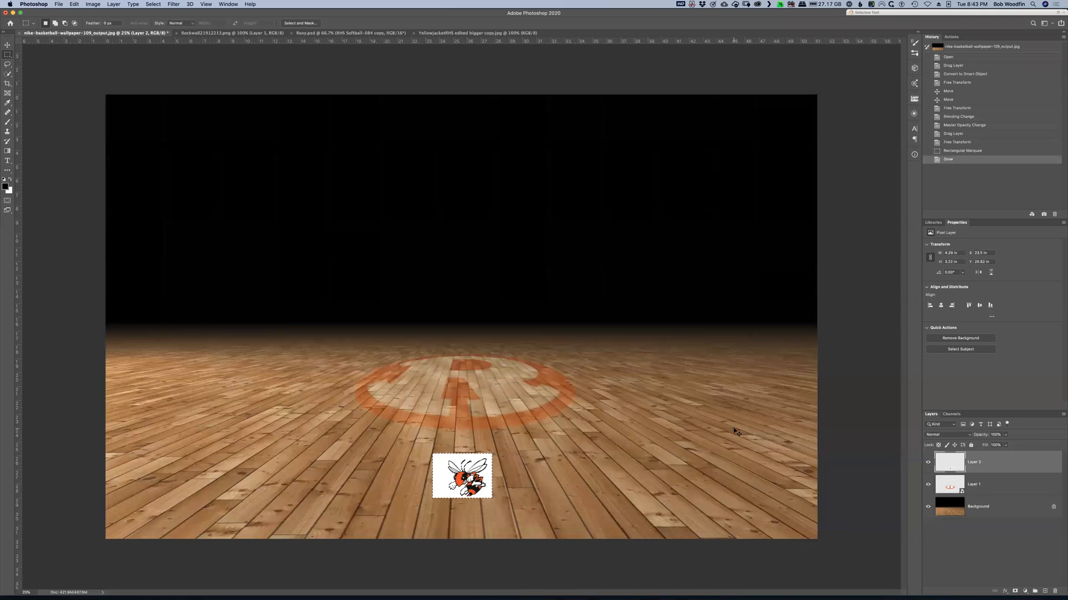
key(super+shift+i)
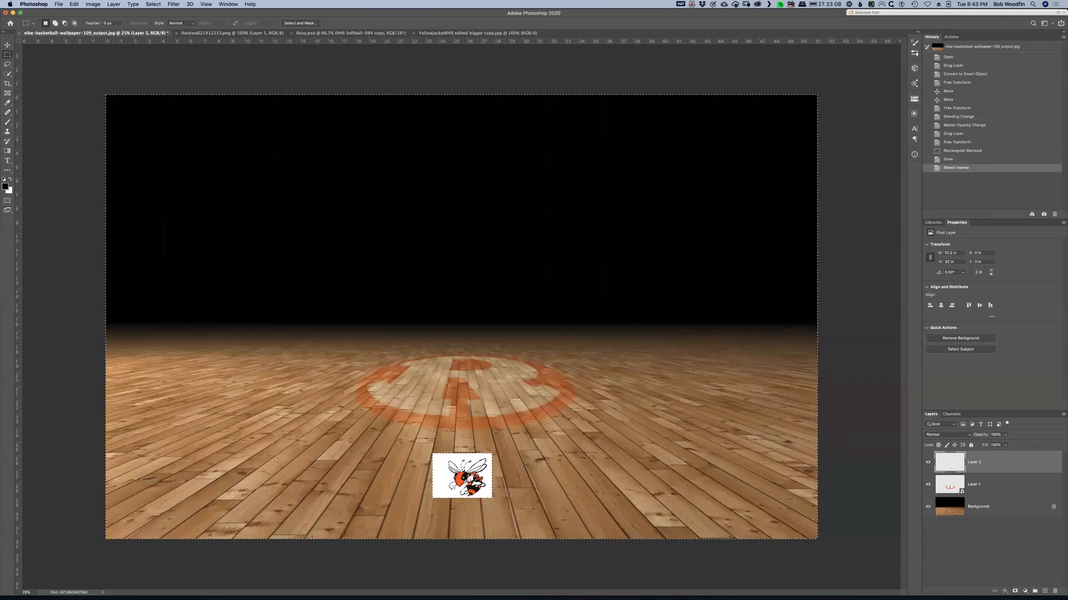
Step: Mask the yellowjacket layer with the inverted selection to hide its white background, and apply the layer mask
click(1014, 591)
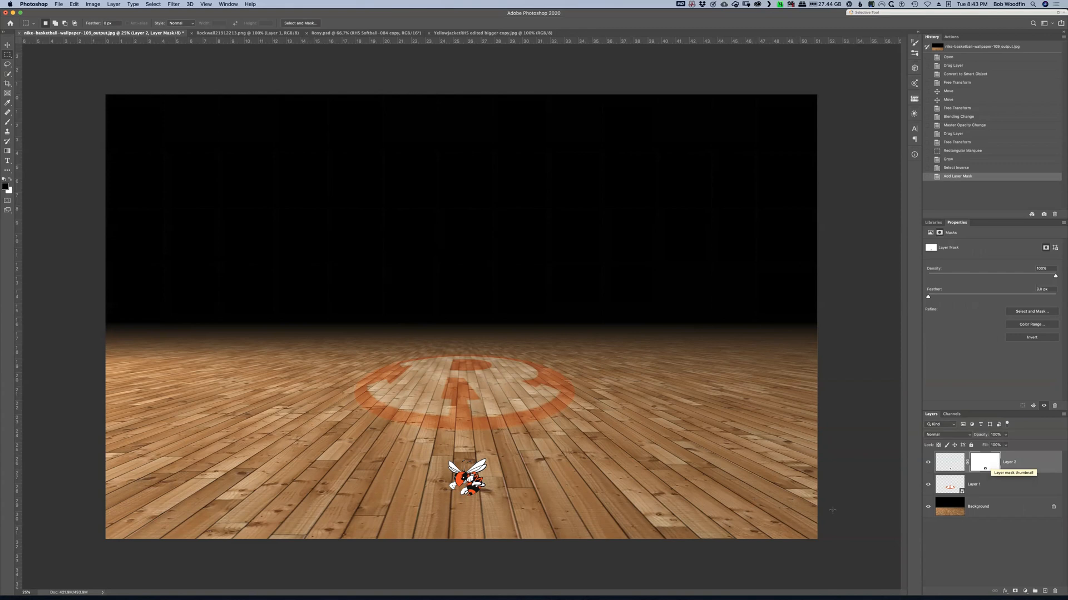
right_click(991, 461)
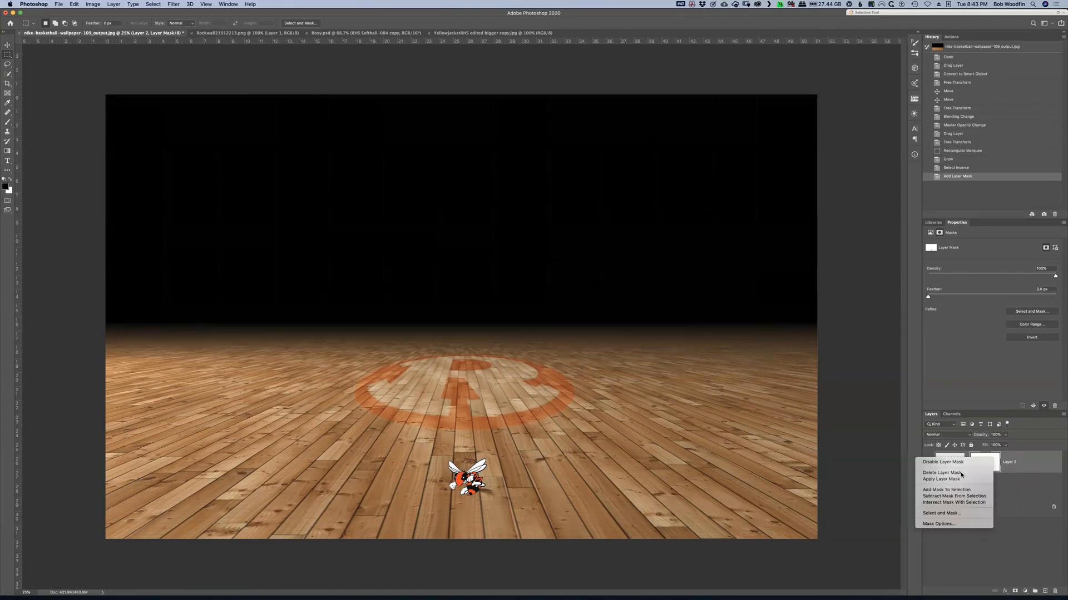
click(955, 480)
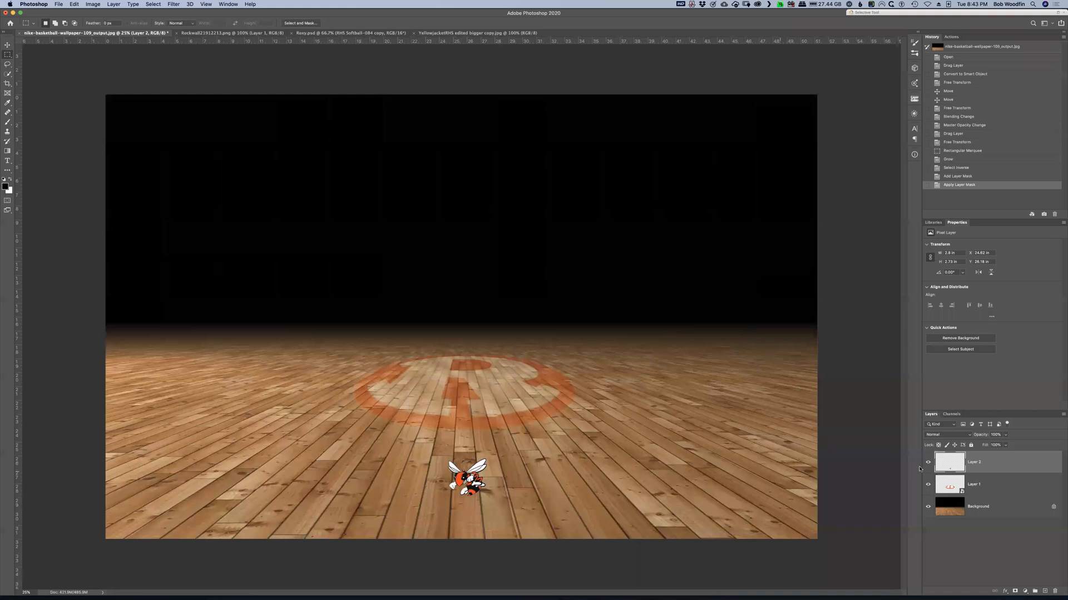
Step: Apply a perspective transform to the yellowjacket, widening its base and slightly widening its upper edge to match the floor
key(super+t)
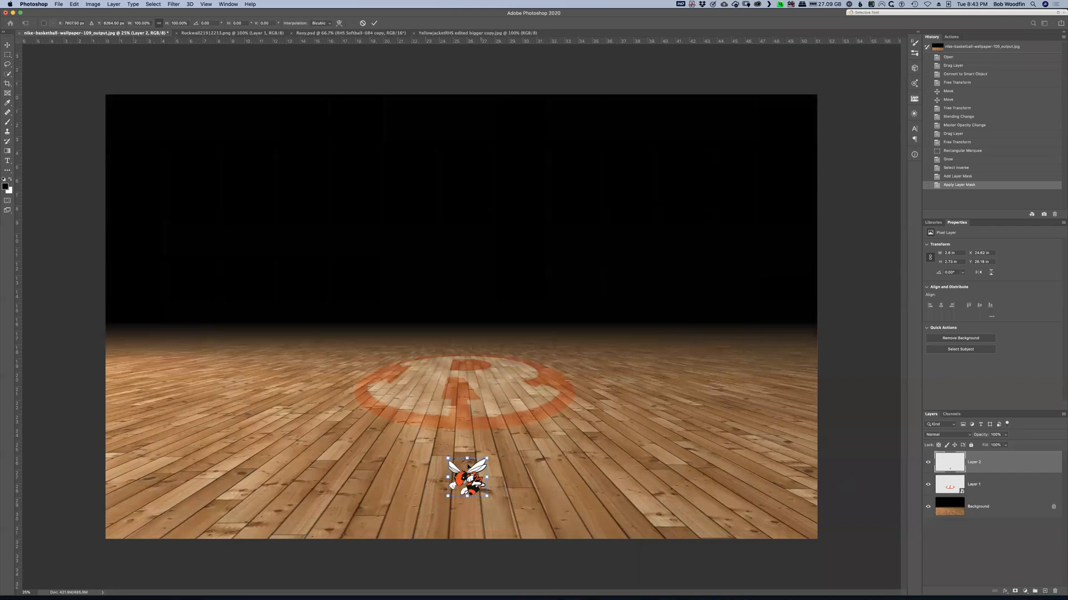
right_click(466, 466)
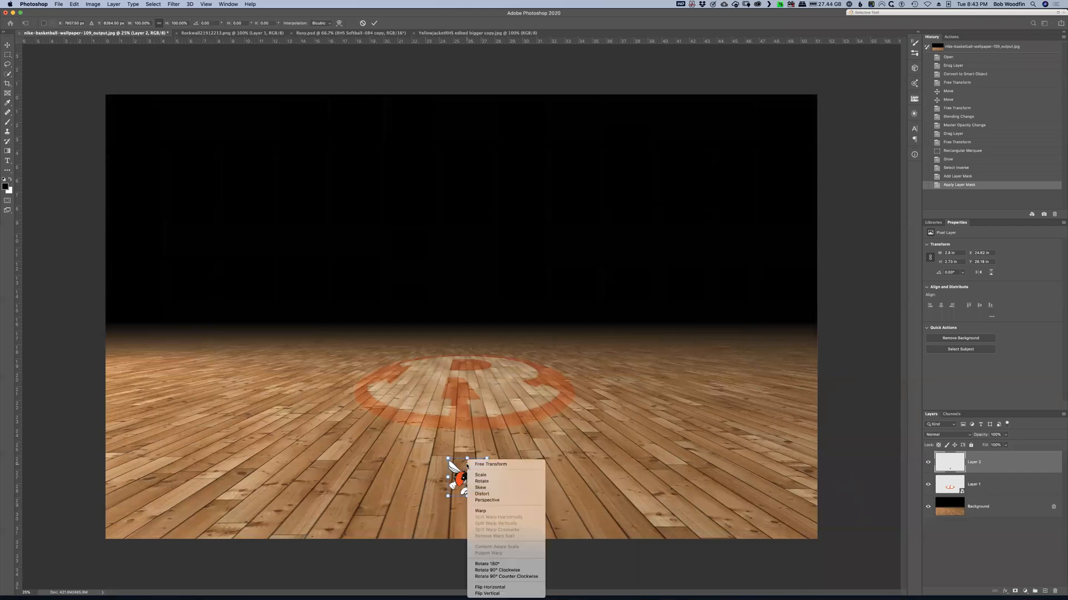
click(489, 501)
drag(485, 496, 497, 497)
drag(487, 460, 491, 459)
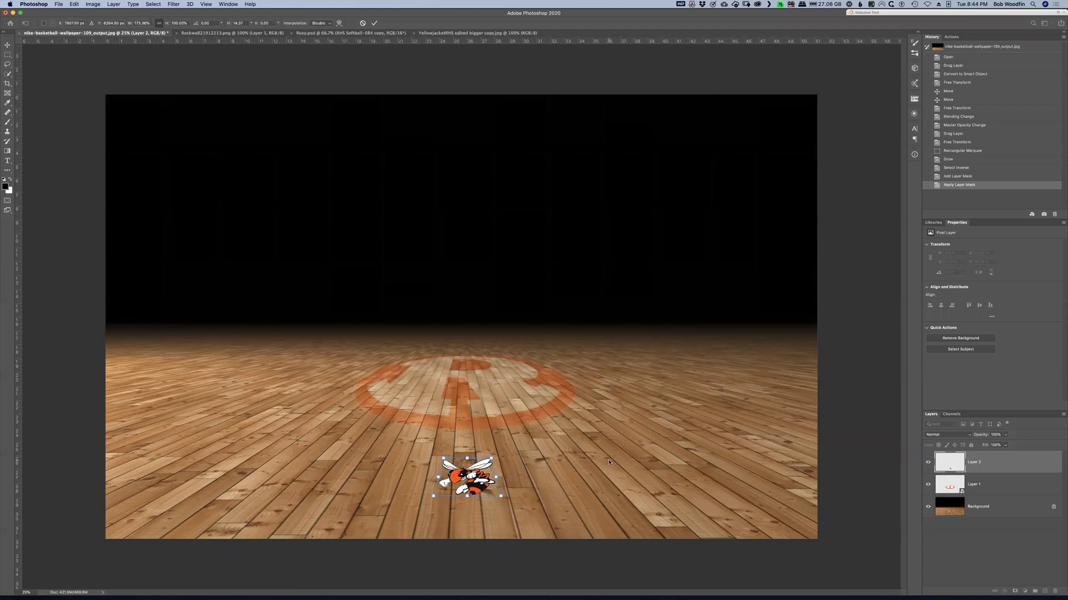
key(Return)
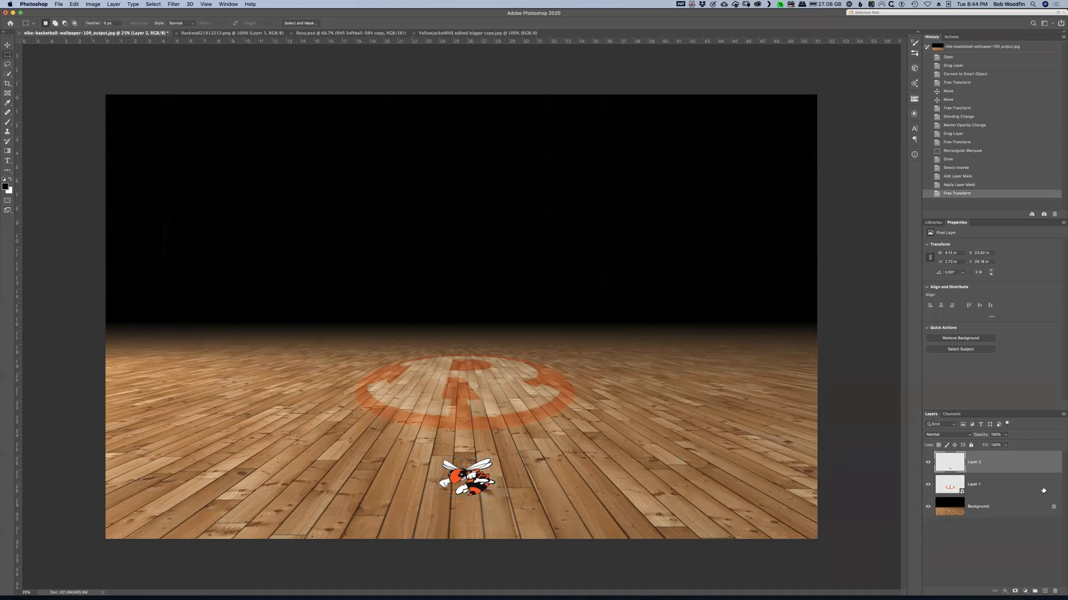
Step: Set the yellowjacket layer's blend mode to Soft Light and lower its opacity slightly
click(949, 435)
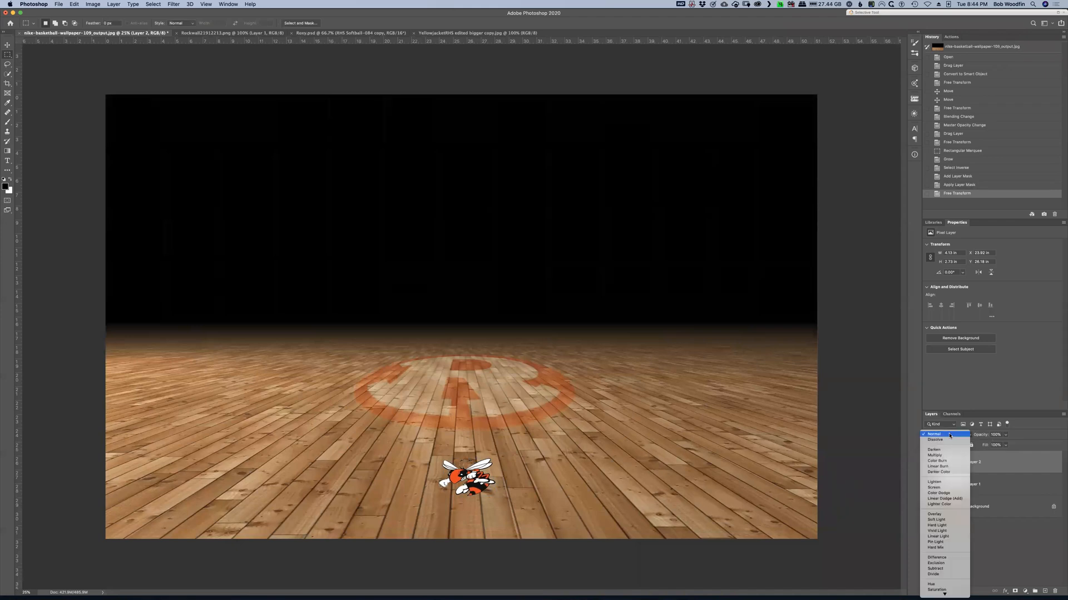
click(946, 519)
drag(986, 437, 979, 438)
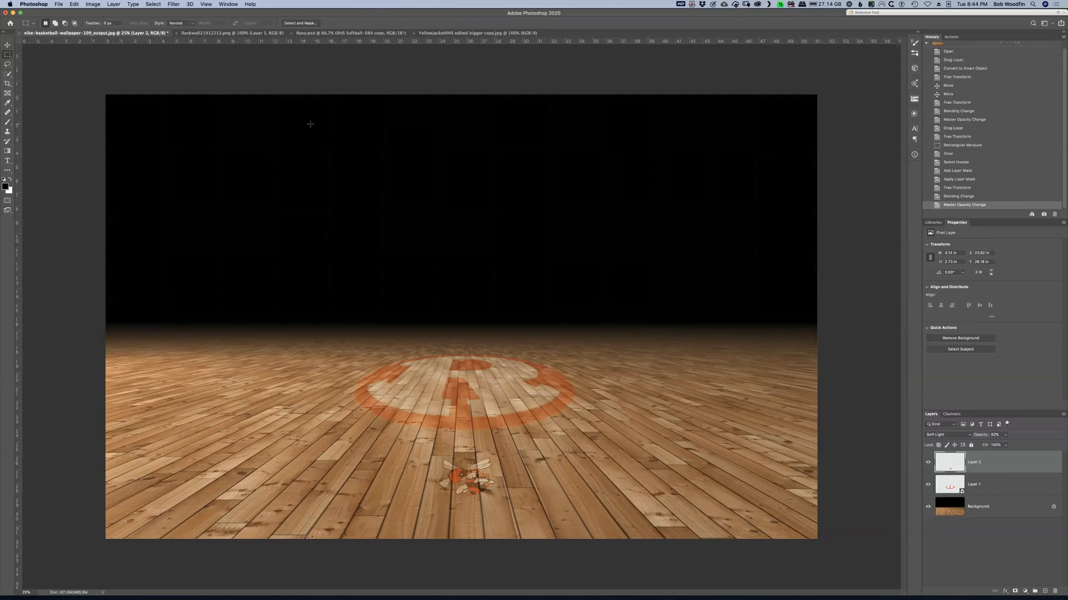
Step: In the softball player document, duplicate the player layer, fill the copy's silhouette with black, and deselect
click(319, 34)
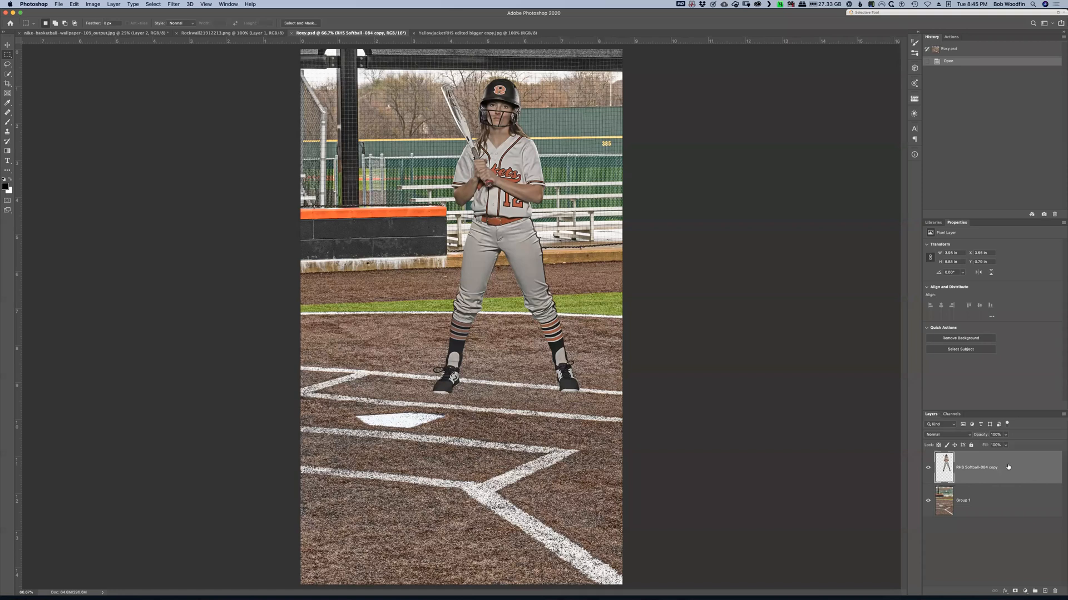
key(super+j)
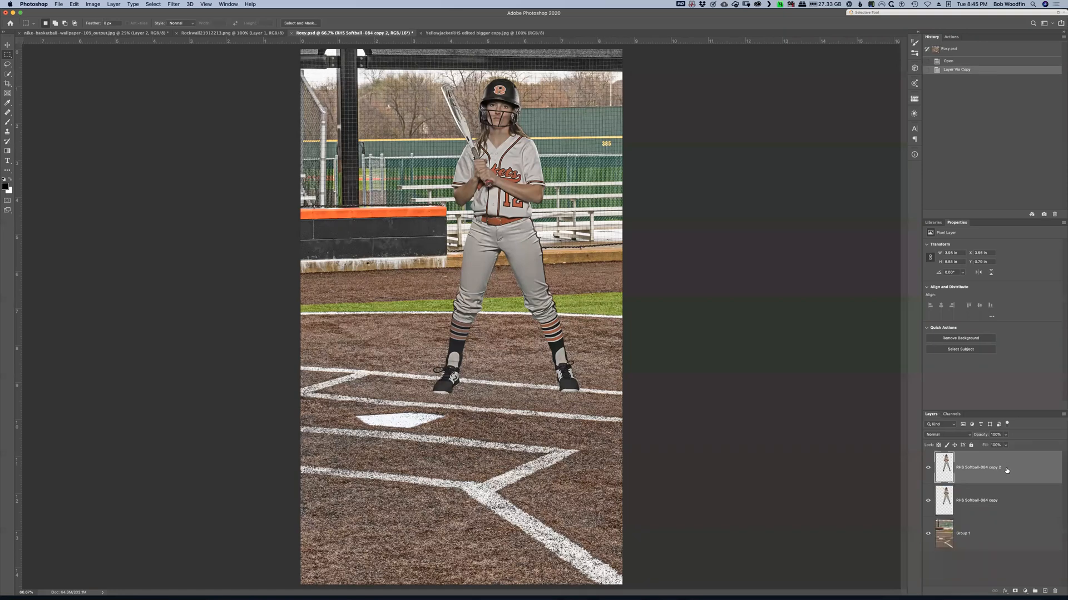
super+click(946, 463)
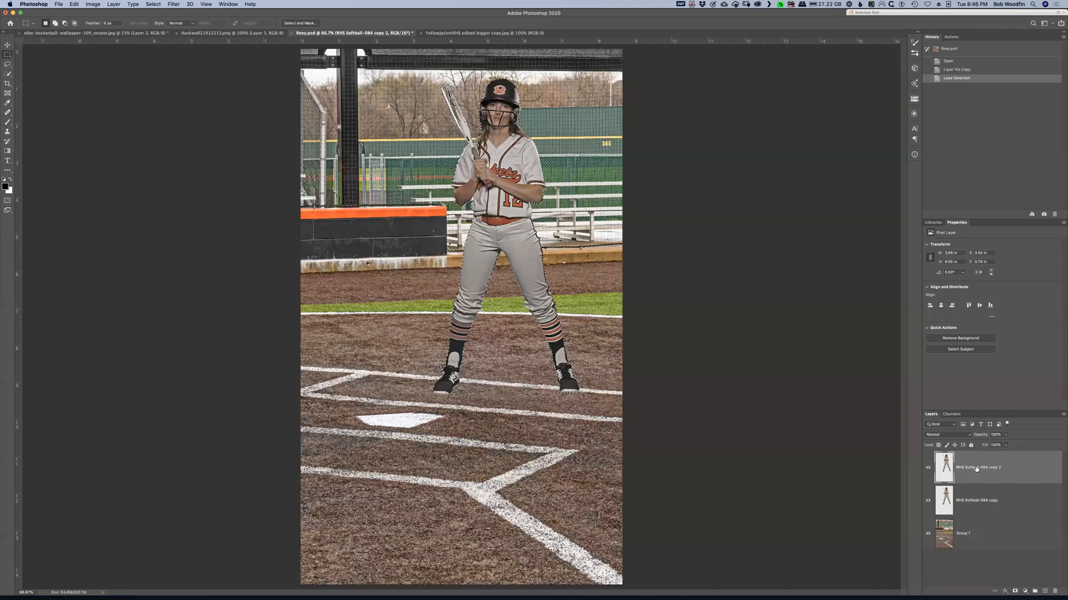
key(alt+BackSpace)
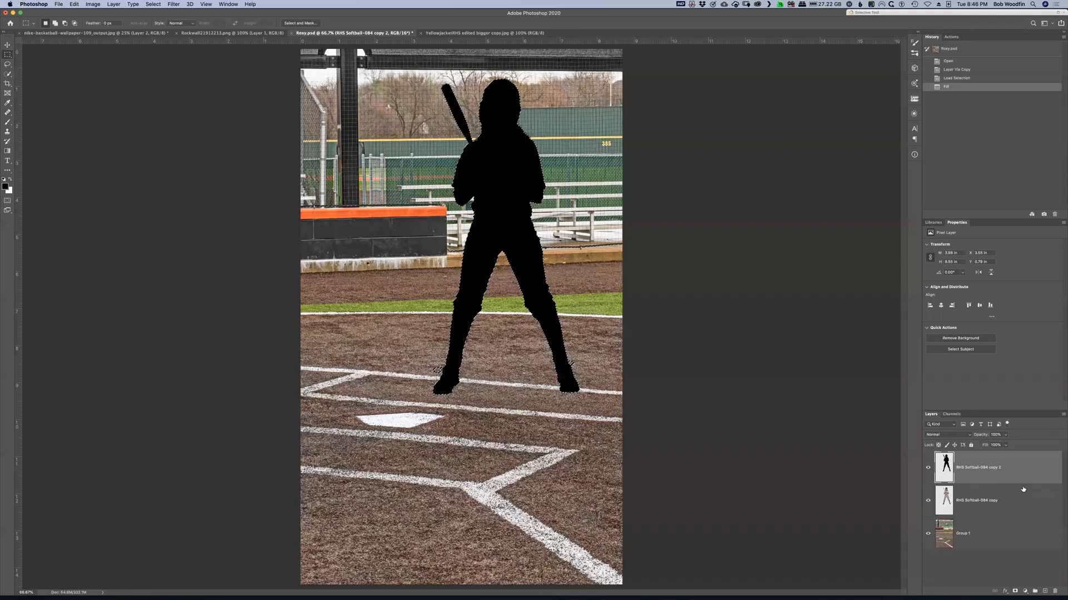
key(super+d)
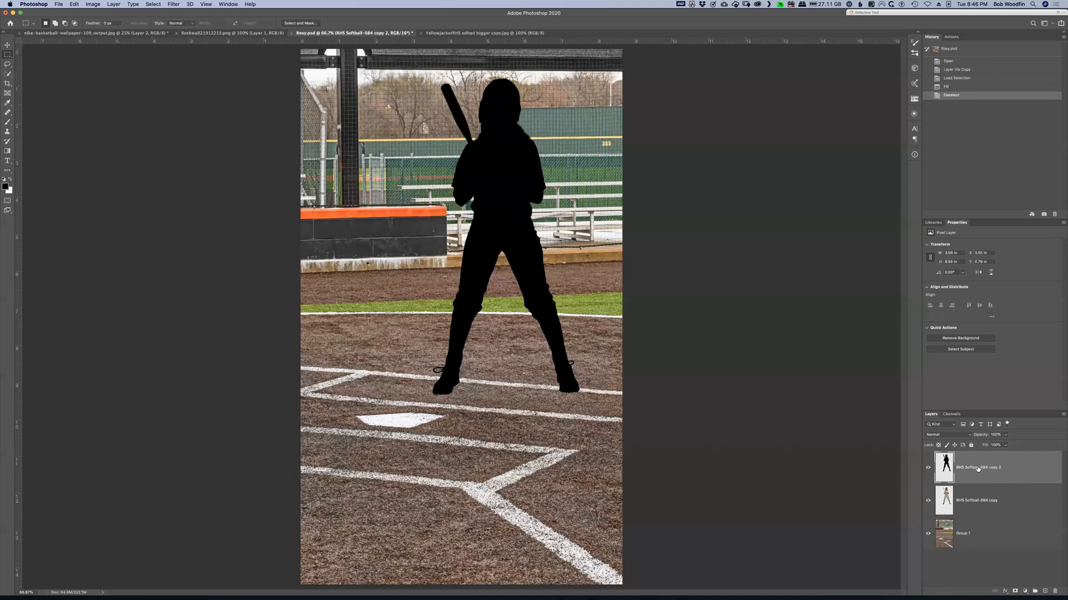
Step: Rename the black silhouette layer as Shadow and move it below the player layer
double_click(1056, 479)
text(Shadow)
key(Return)
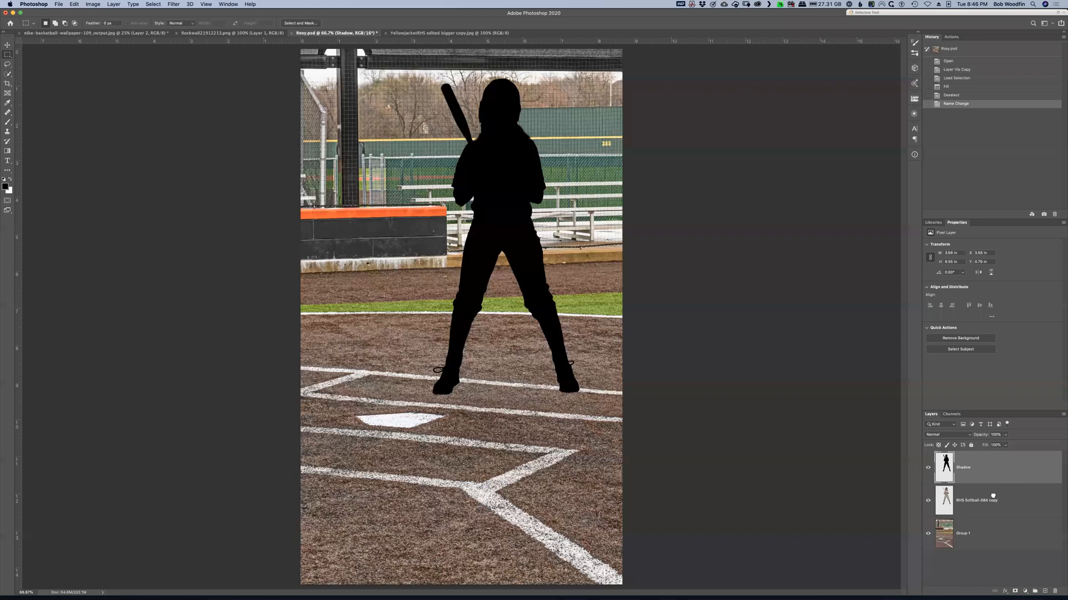
key(super+bracketleft)
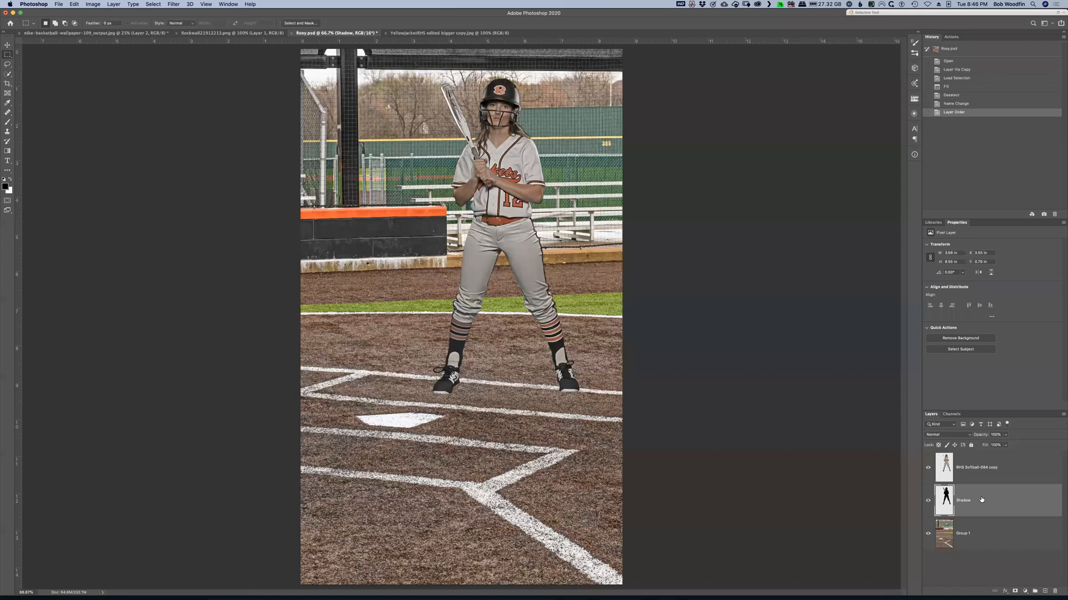
Step: Flip the Shadow layer vertically with Free Transform and move it down until its feet meet the player's shoes
key(super+t)
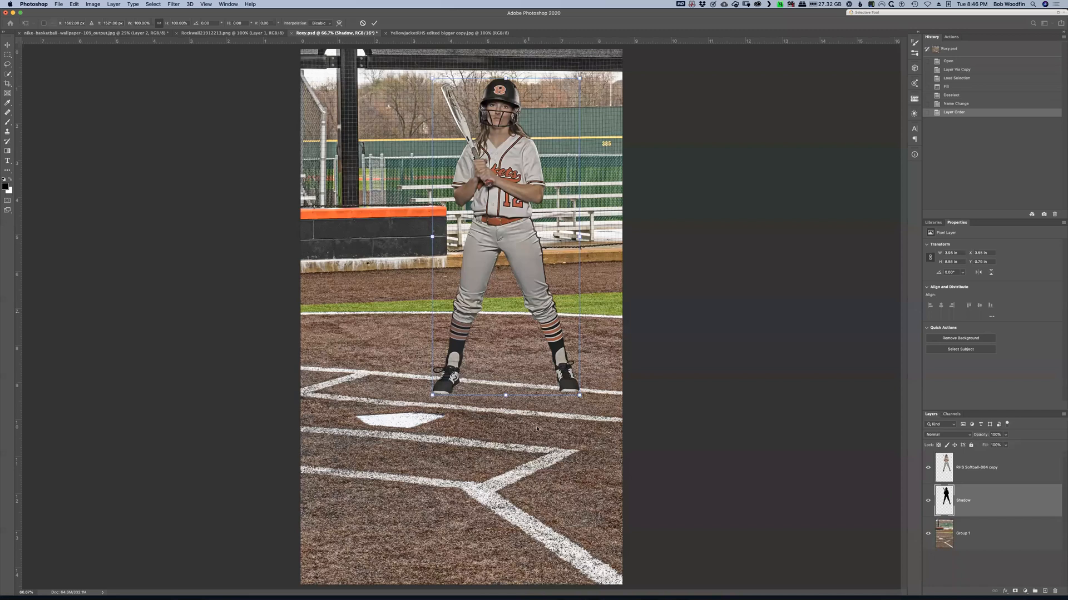
right_click(507, 315)
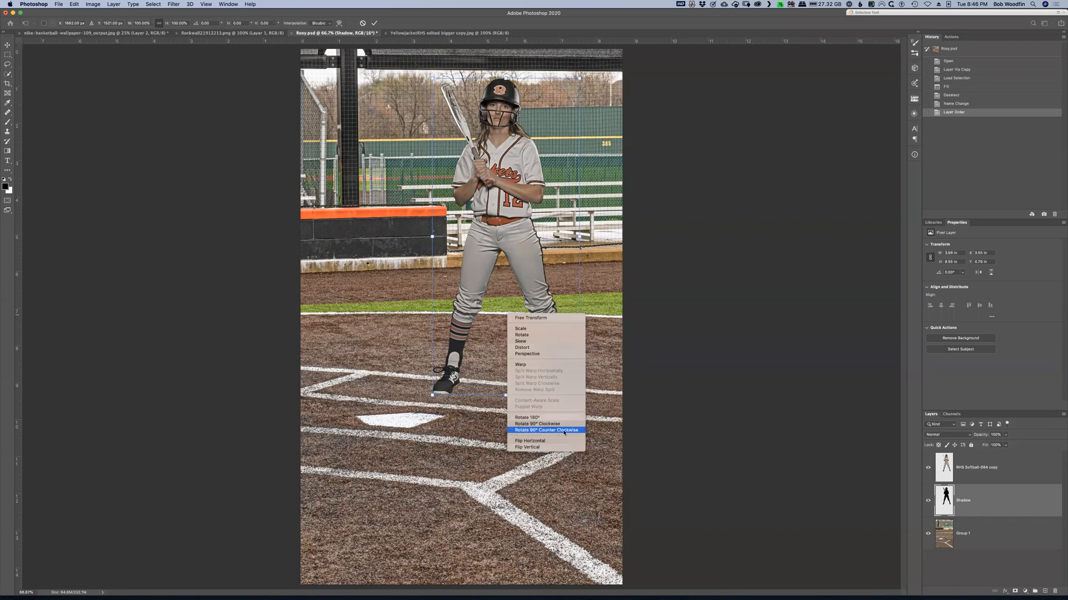
click(530, 448)
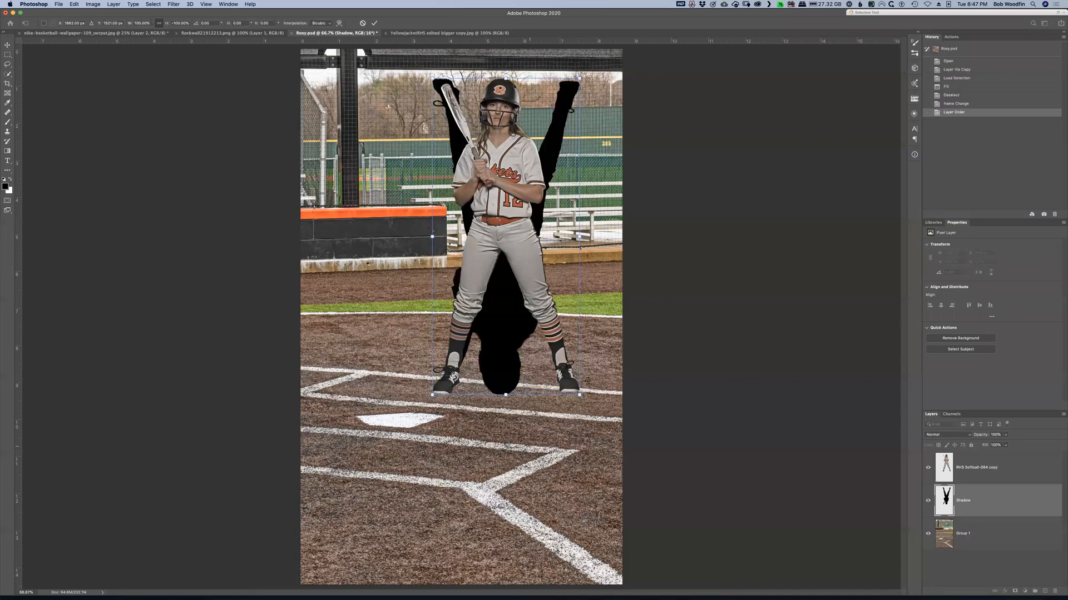
drag(502, 302, 494, 441)
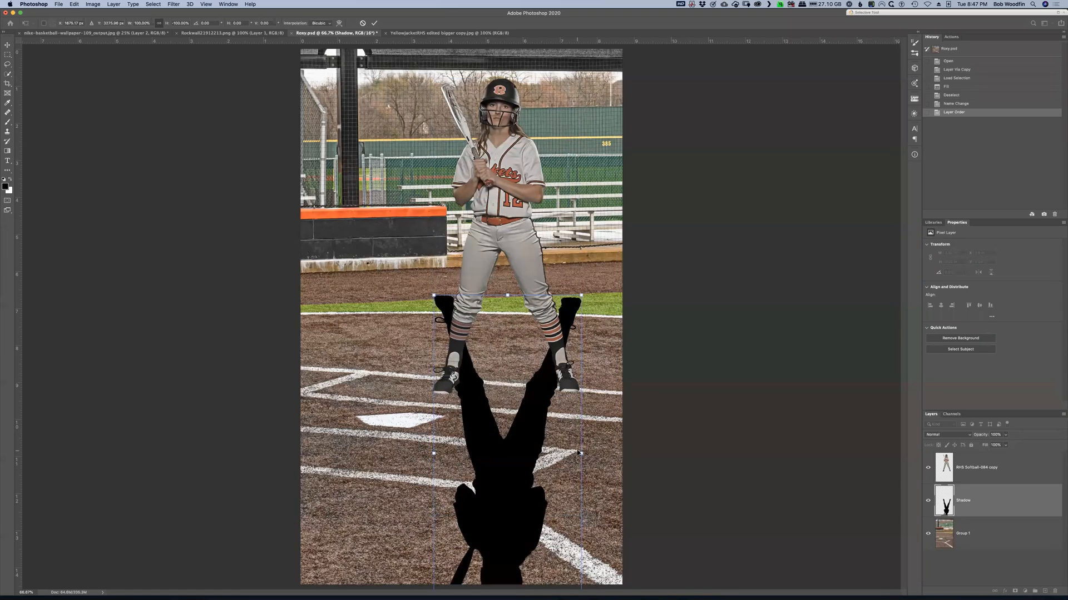
key(super+minus)
key(super+minus)
drag(482, 391, 479, 433)
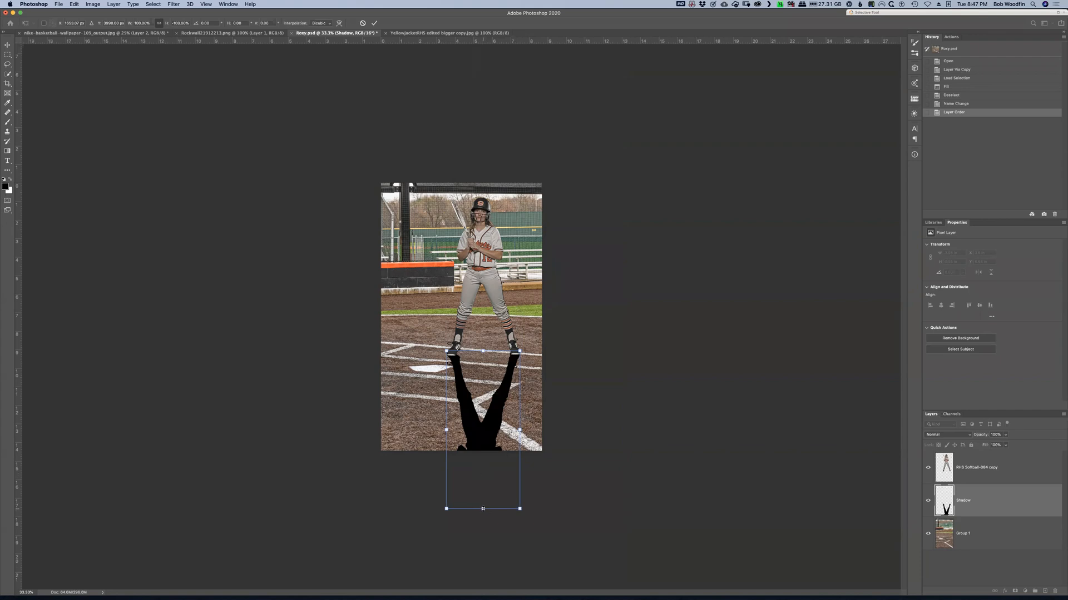
Step: Shorten the flipped shadow to about 42% of its height and skew its head end left across home plate
drag(483, 508, 479, 417)
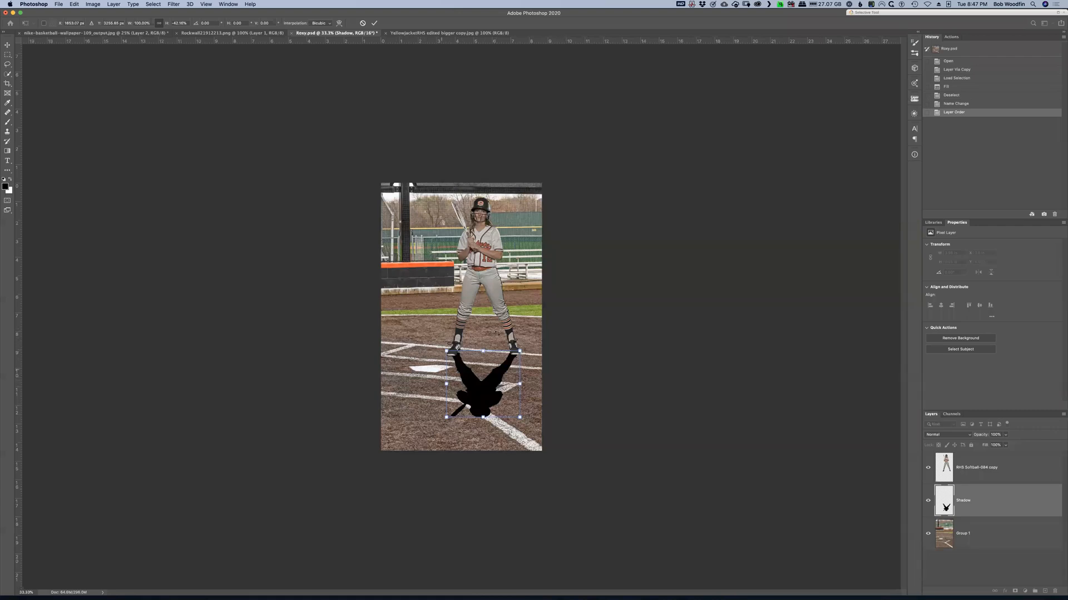
right_click(483, 396)
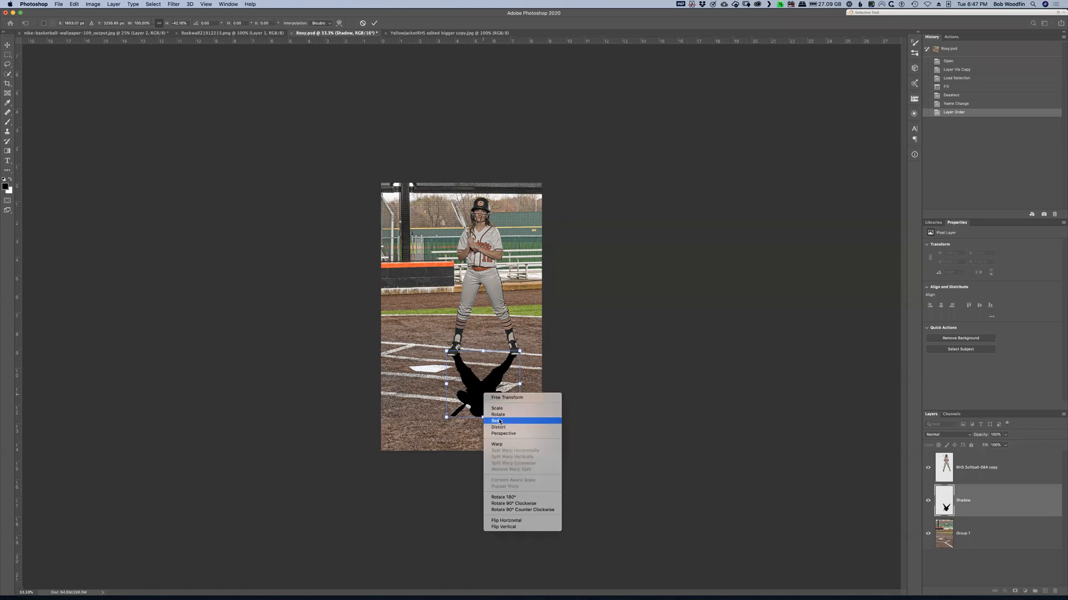
click(492, 421)
drag(482, 417, 414, 408)
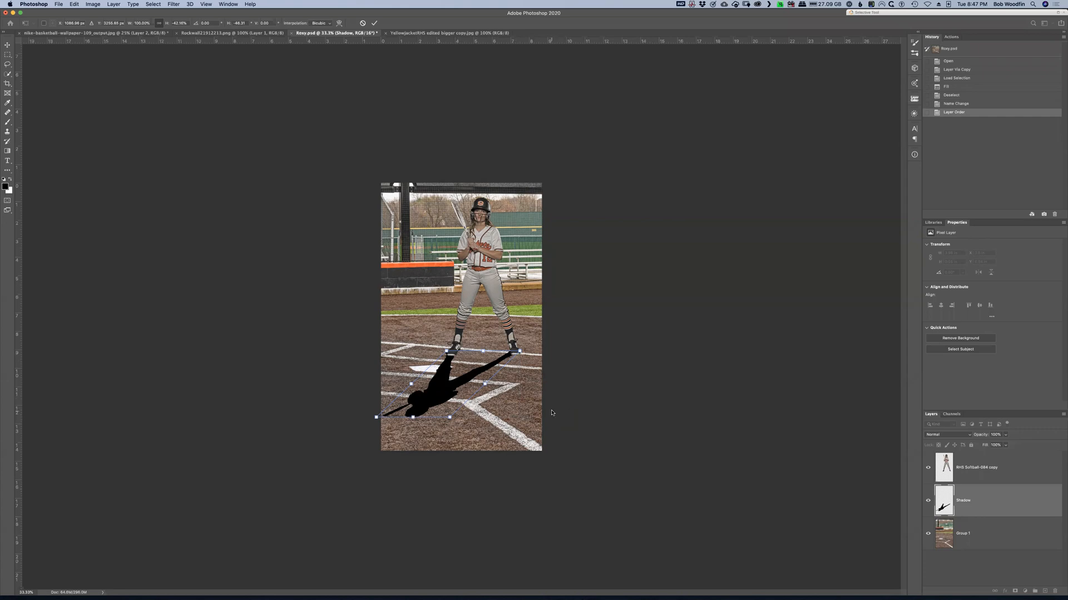
key(Return)
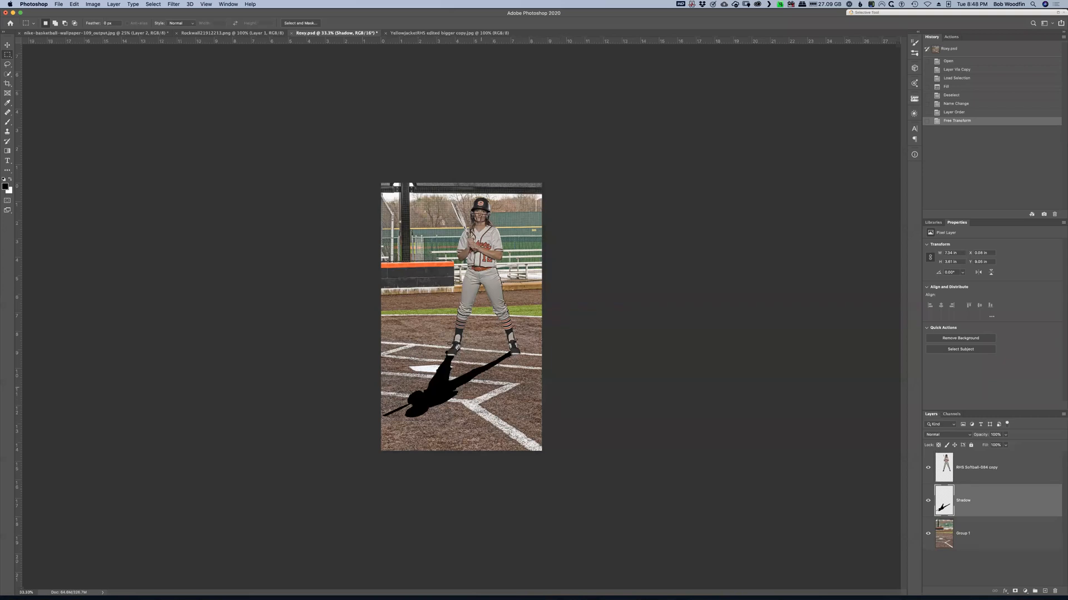
Step: Compress the skewed shadow further, to about 85% of its height, keeping its upper edge at the player's feet
key(ctrl+t)
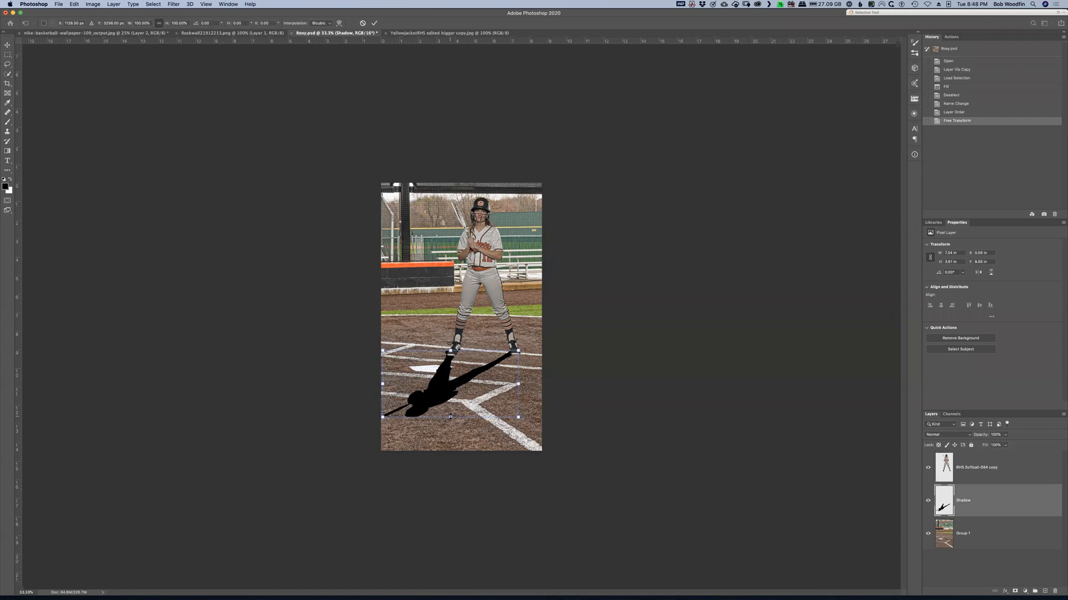
drag(450, 417, 450, 408)
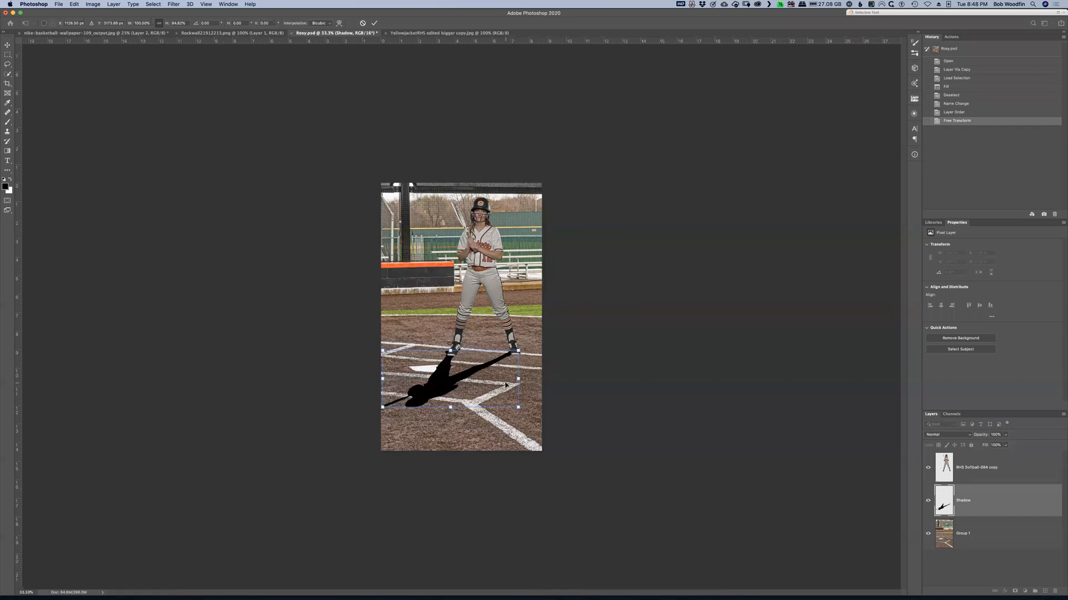
key(Return)
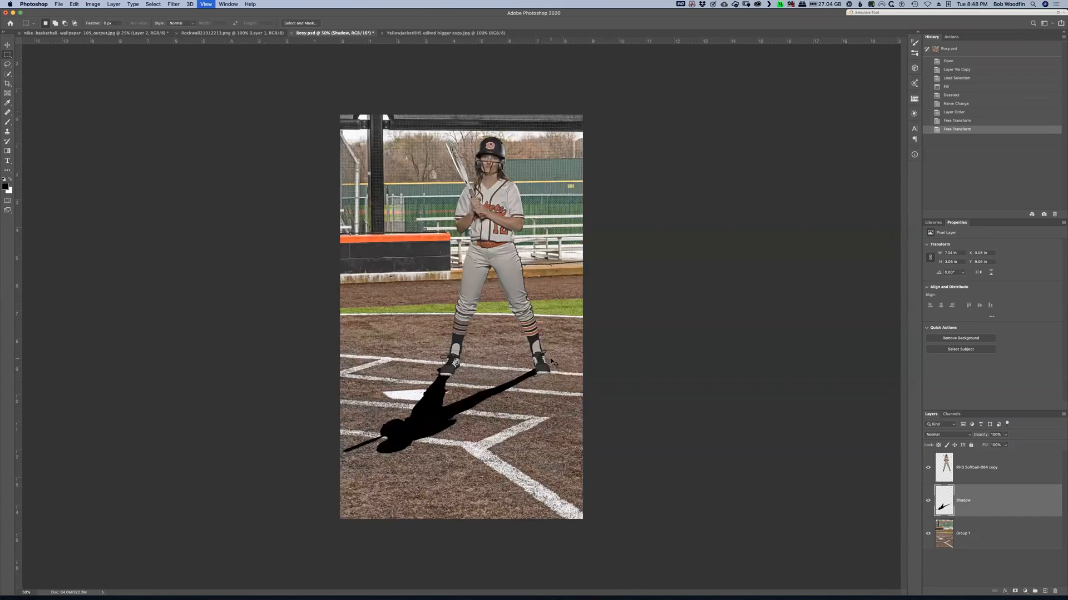
Step: Brush black on the Shadow layer around both shoes to join the shadow to the player's feet
key(super+1)
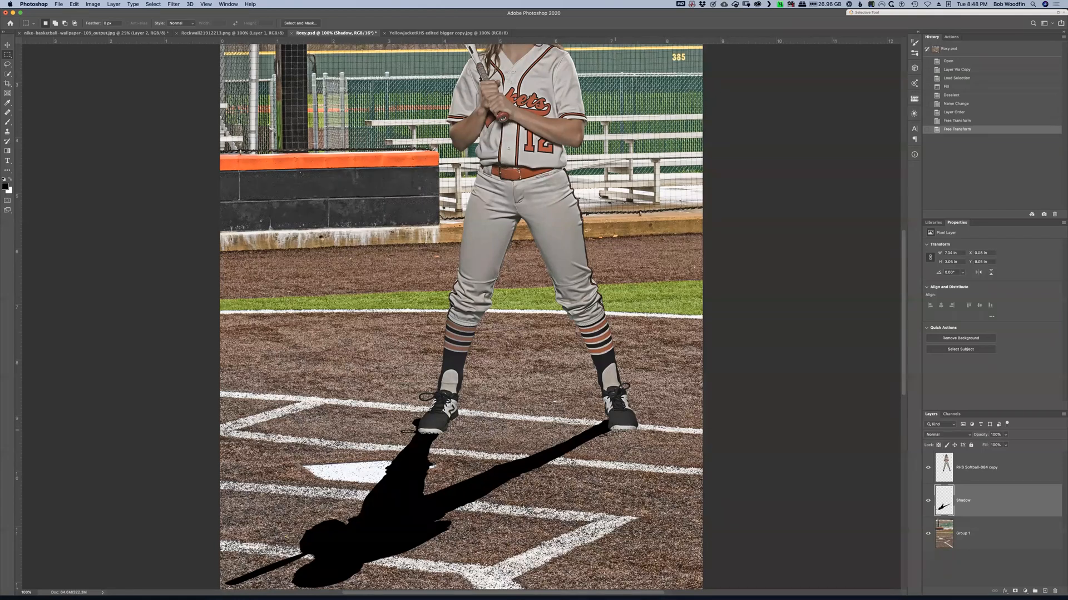
key(5)
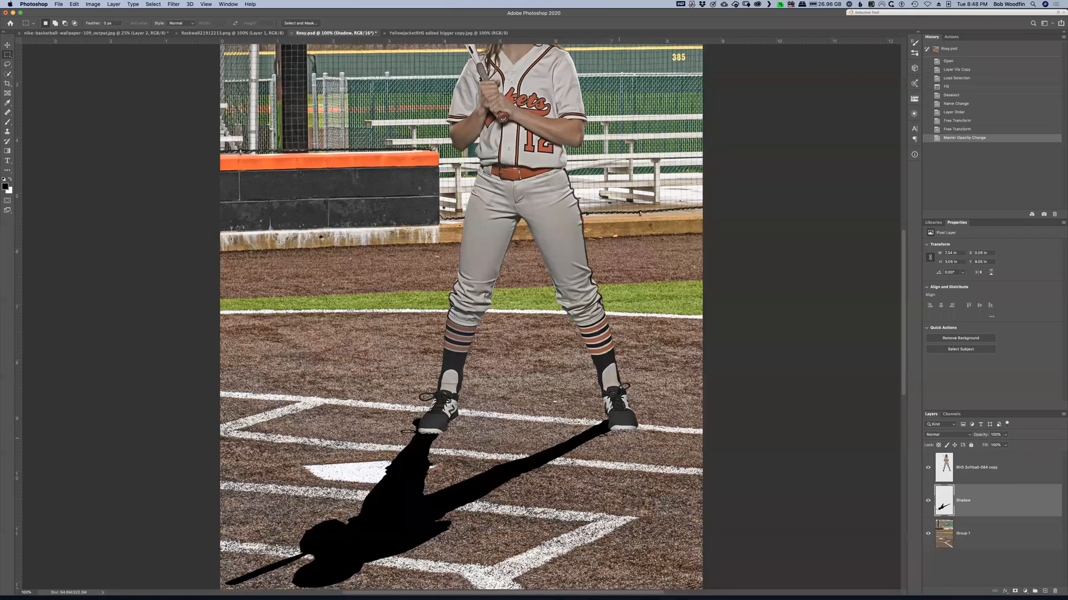
key(b)
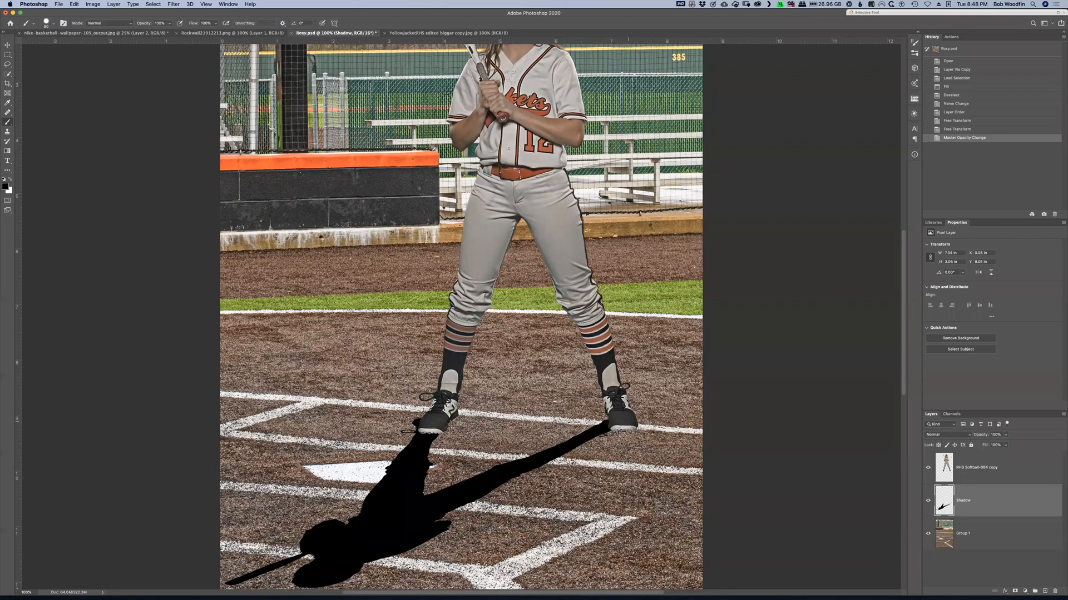
drag(623, 424, 621, 424)
drag(621, 424, 611, 412)
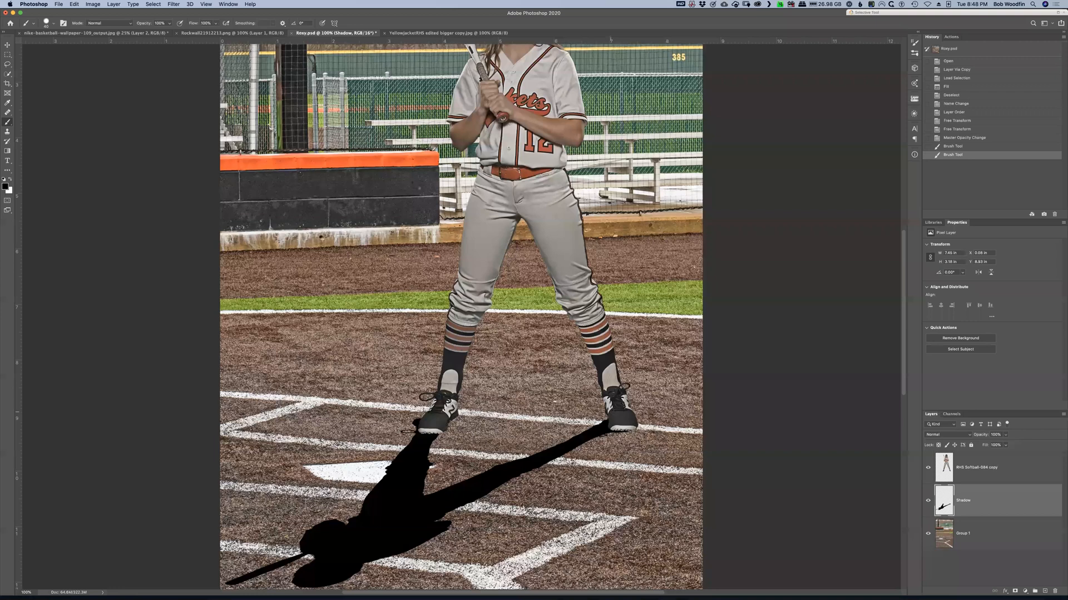
drag(603, 424, 602, 416)
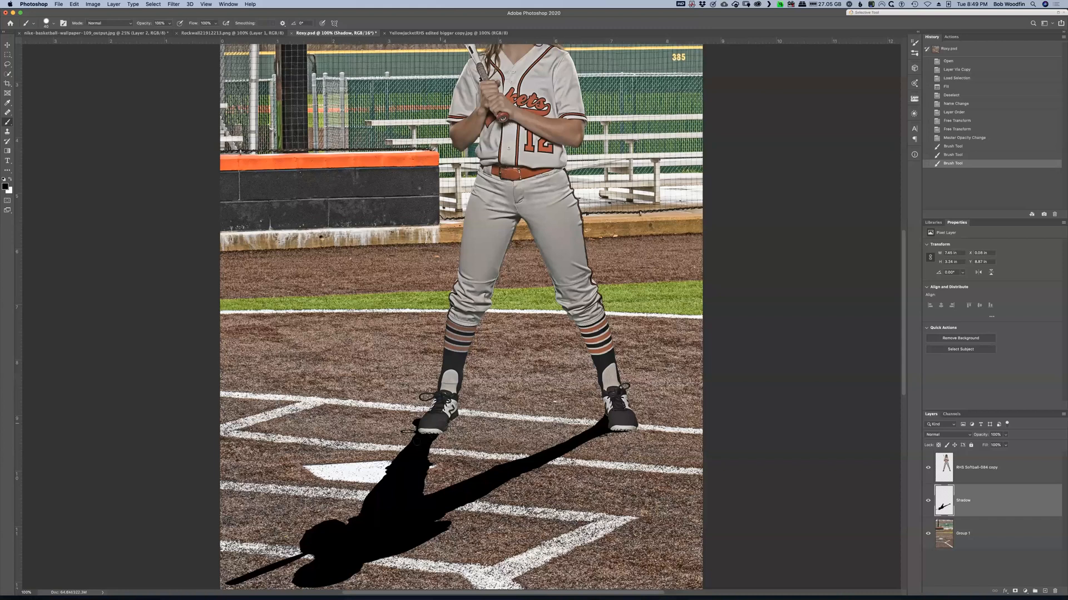
click(401, 406)
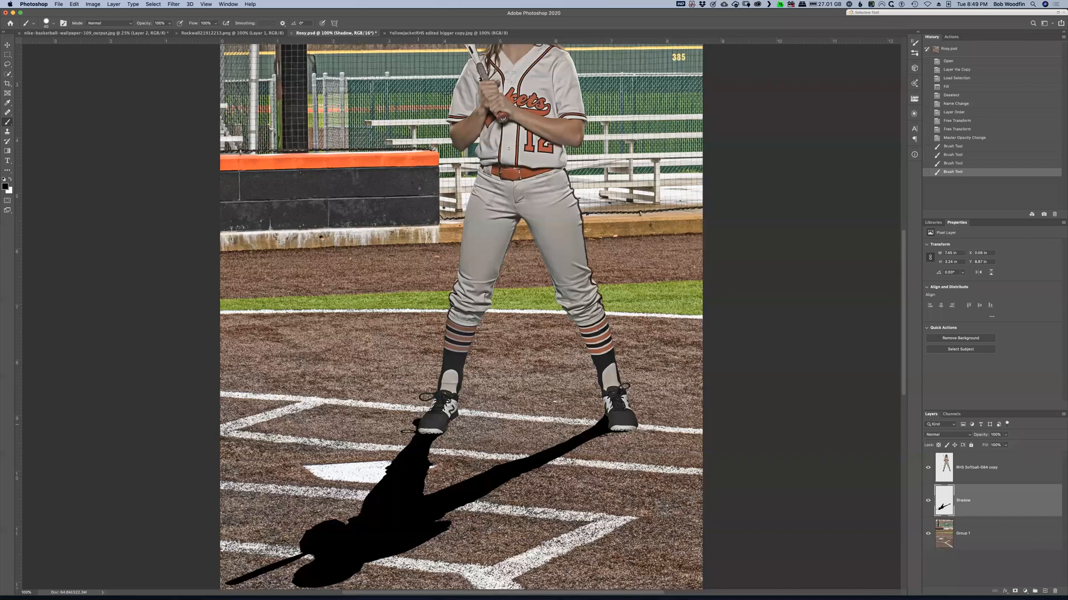
drag(408, 430, 411, 439)
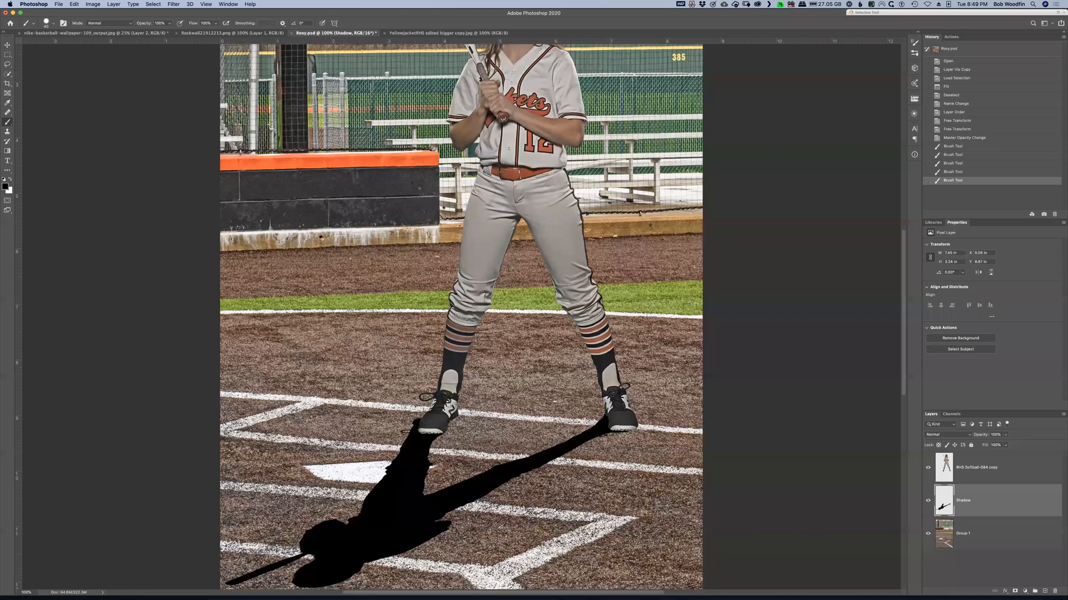
click(421, 423)
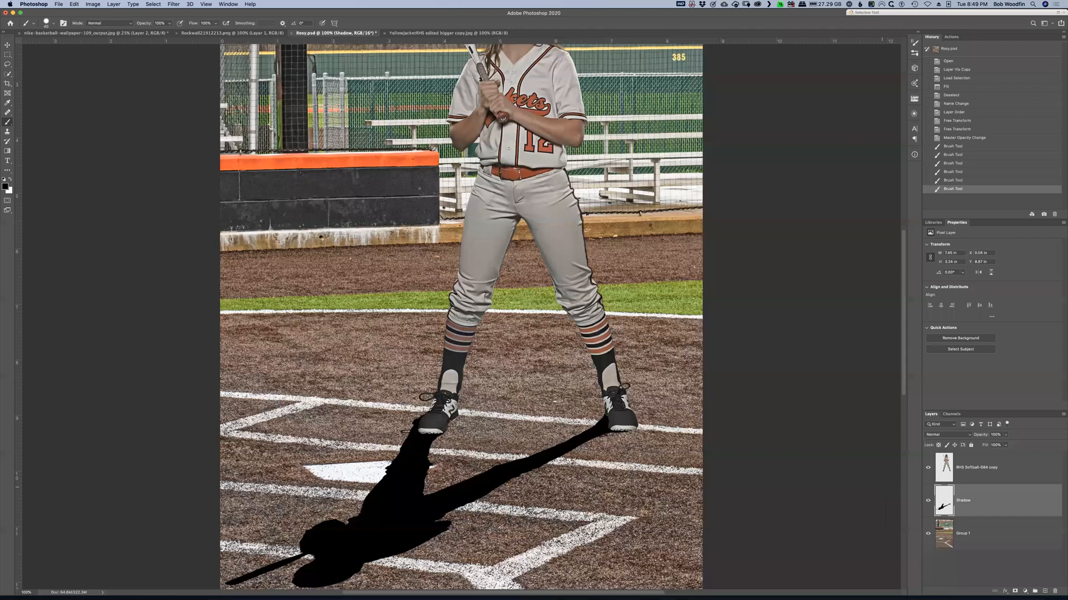
Step: Convert the Shadow layer to a Smart Object
key(super+minus)
key(super+minus)
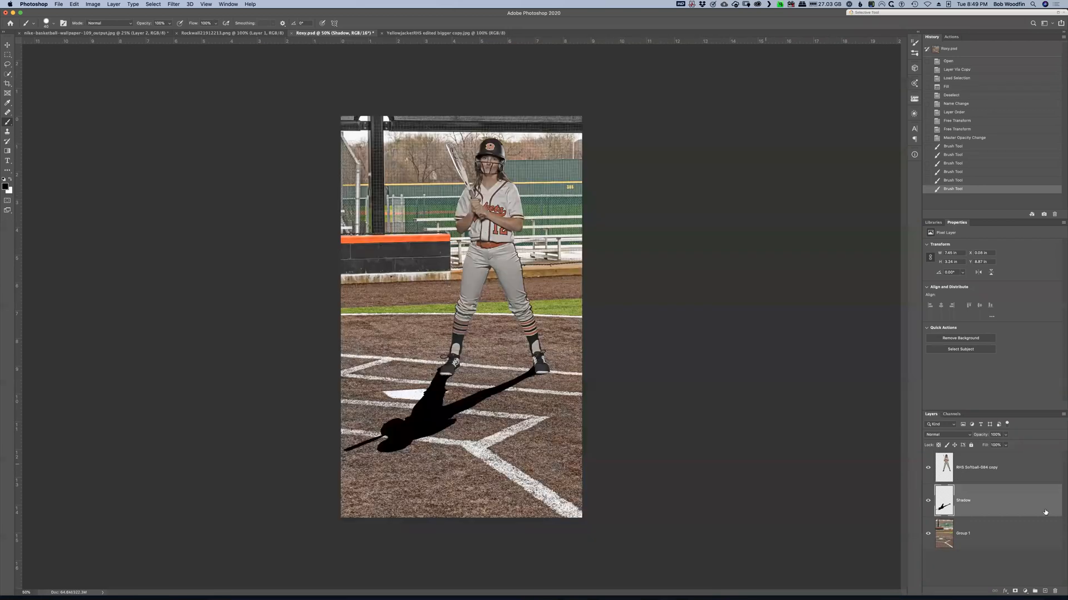
right_click(995, 501)
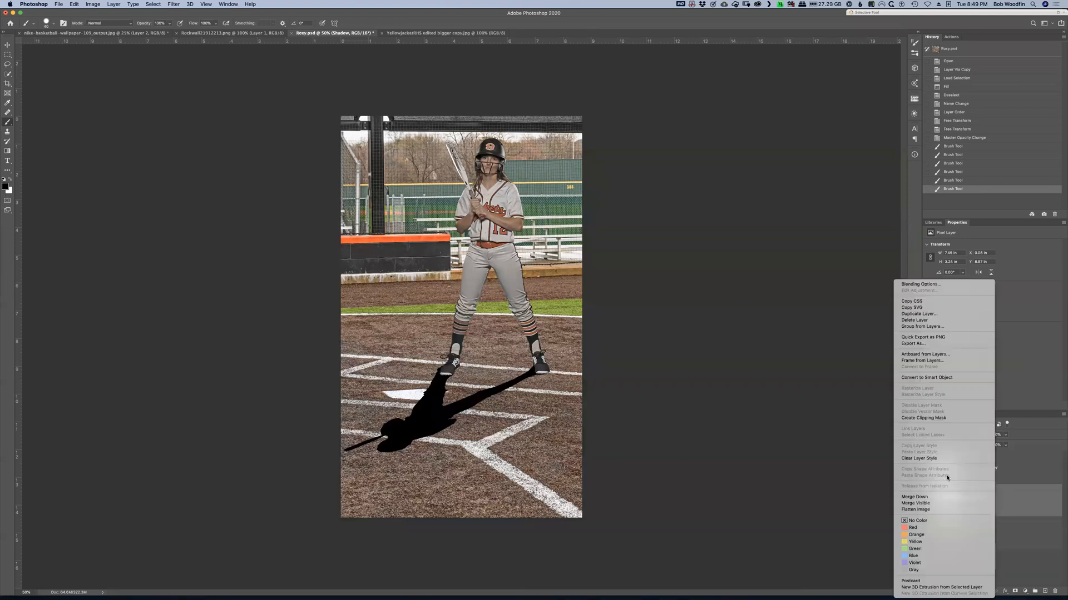
click(927, 377)
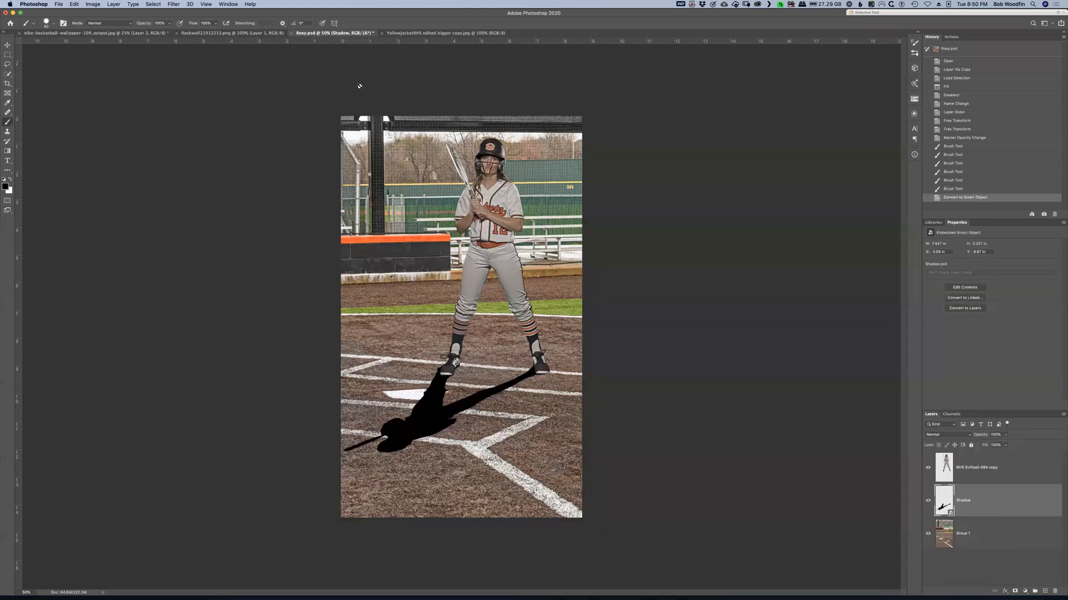
Step: Apply a soft Gaussian Blur to the Shadow layer and activate the blur's filter mask for the Gradient tool
click(174, 4)
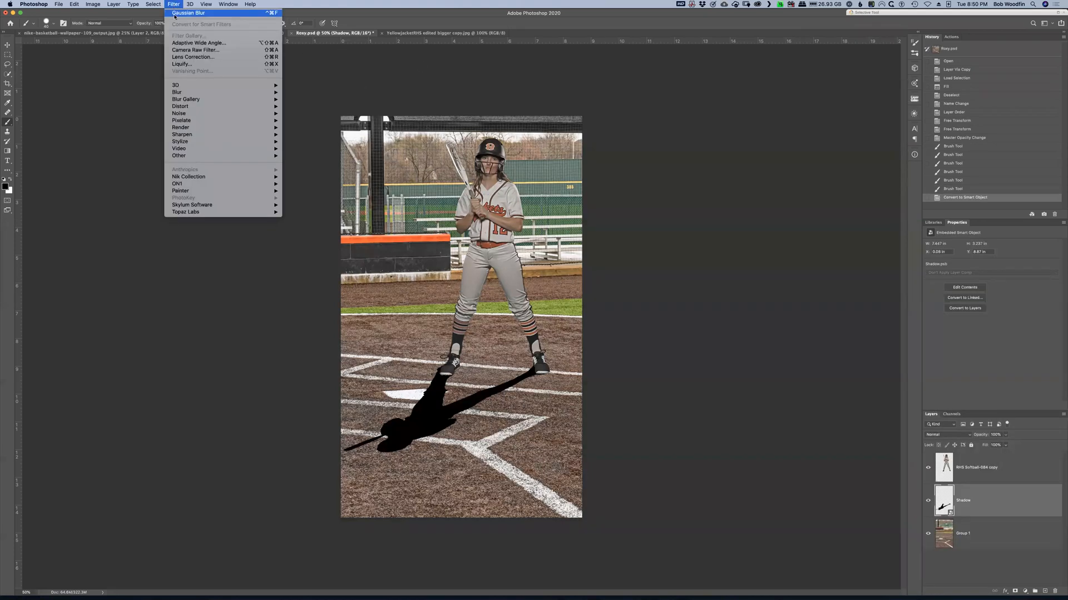
mouse_move(190, 96)
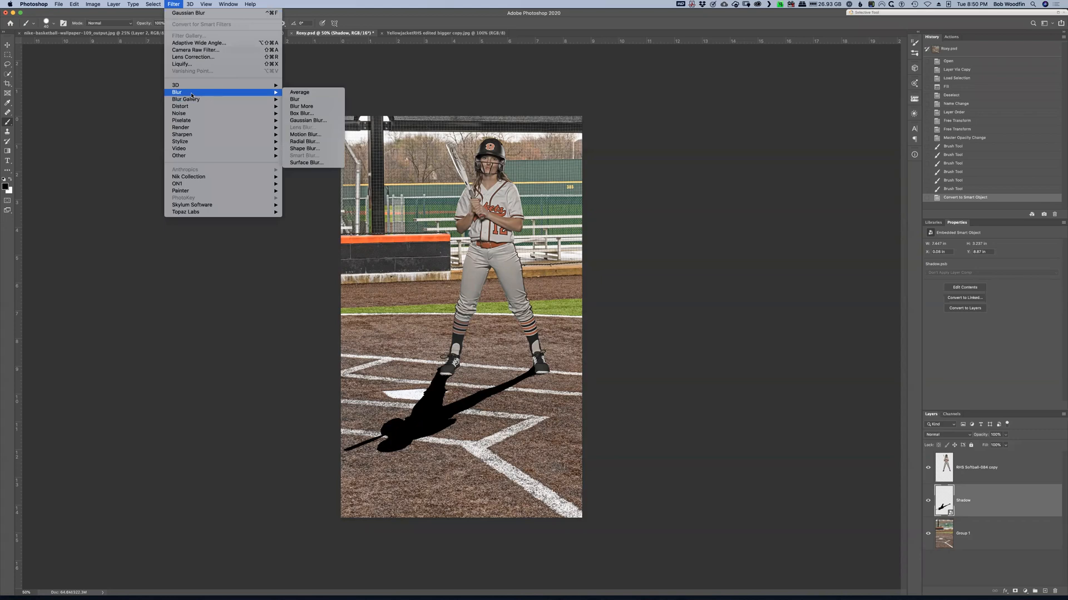
click(320, 121)
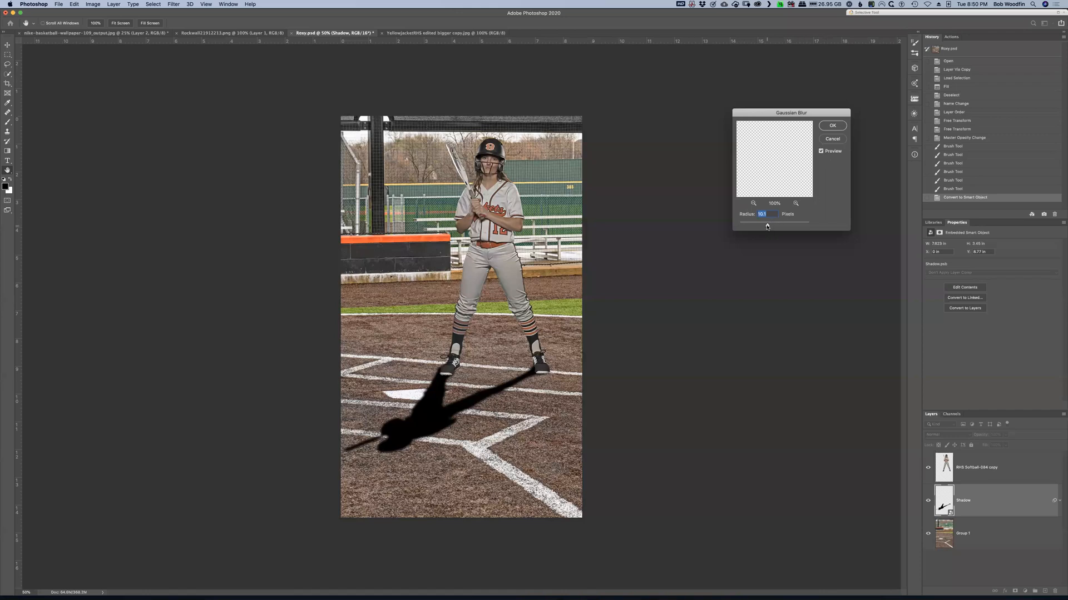
drag(767, 226, 765, 227)
click(832, 127)
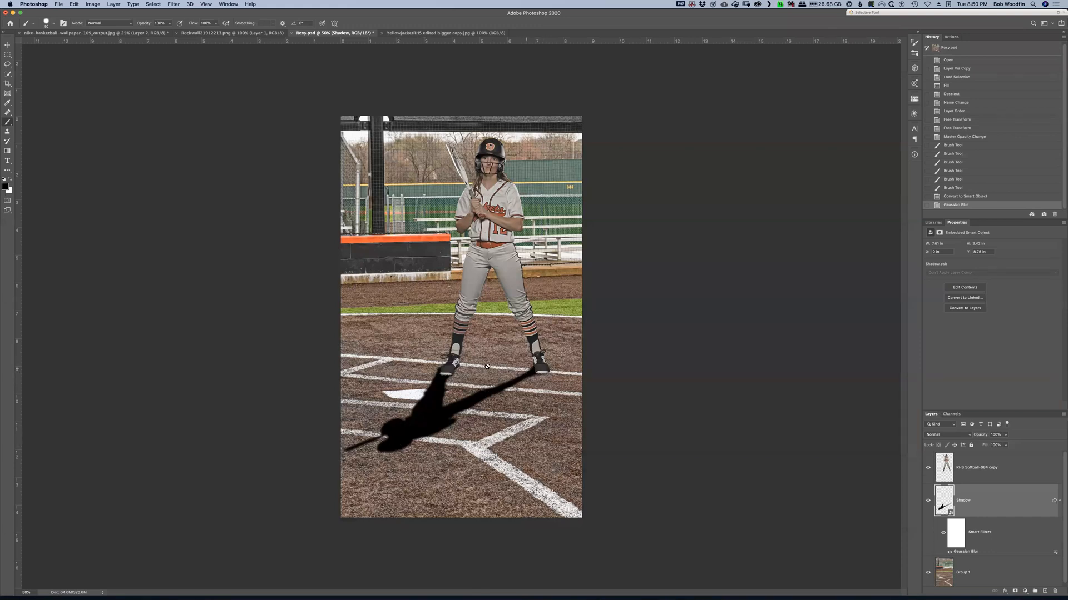
click(956, 536)
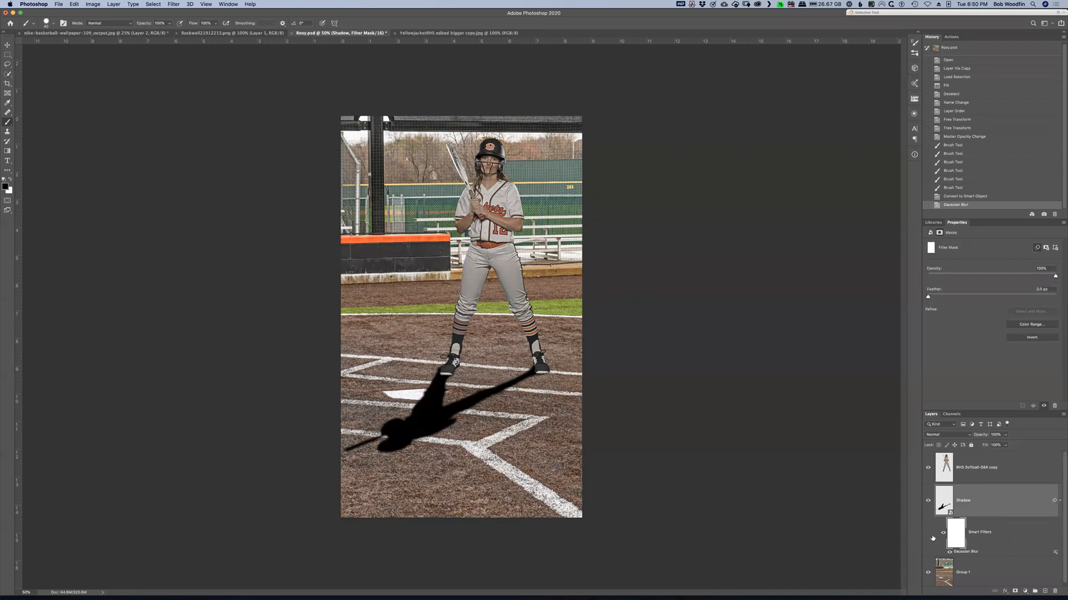
key(g)
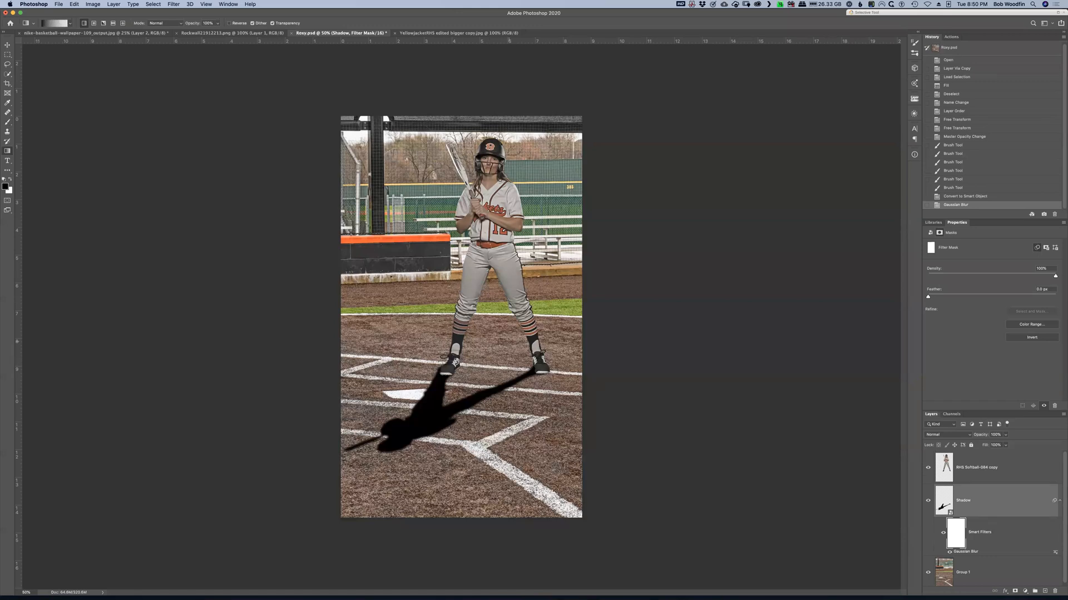
drag(423, 417, 380, 451)
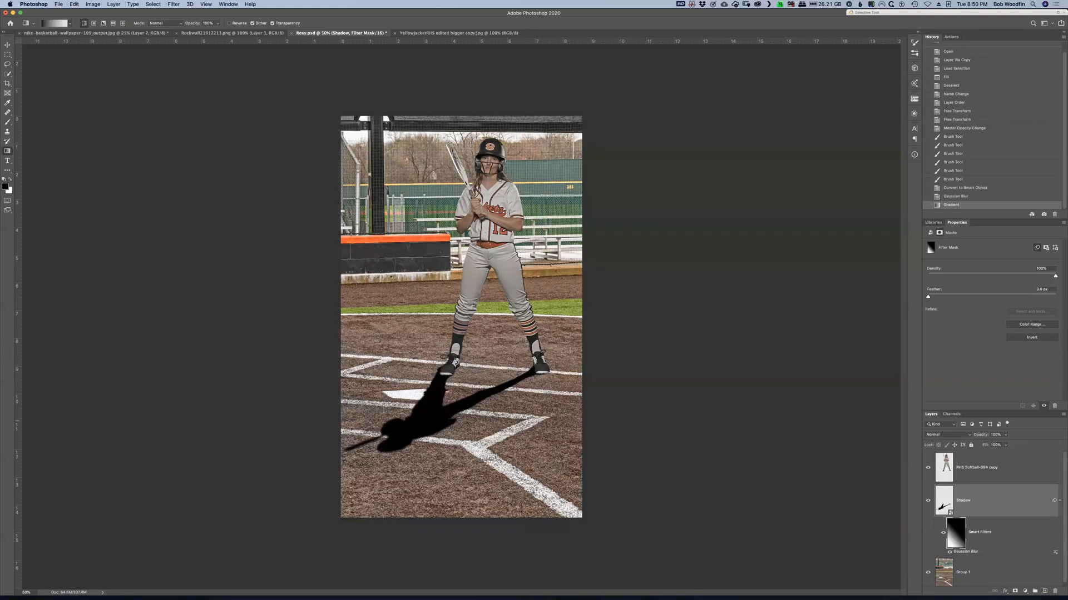
key(super+z)
key(super+z)
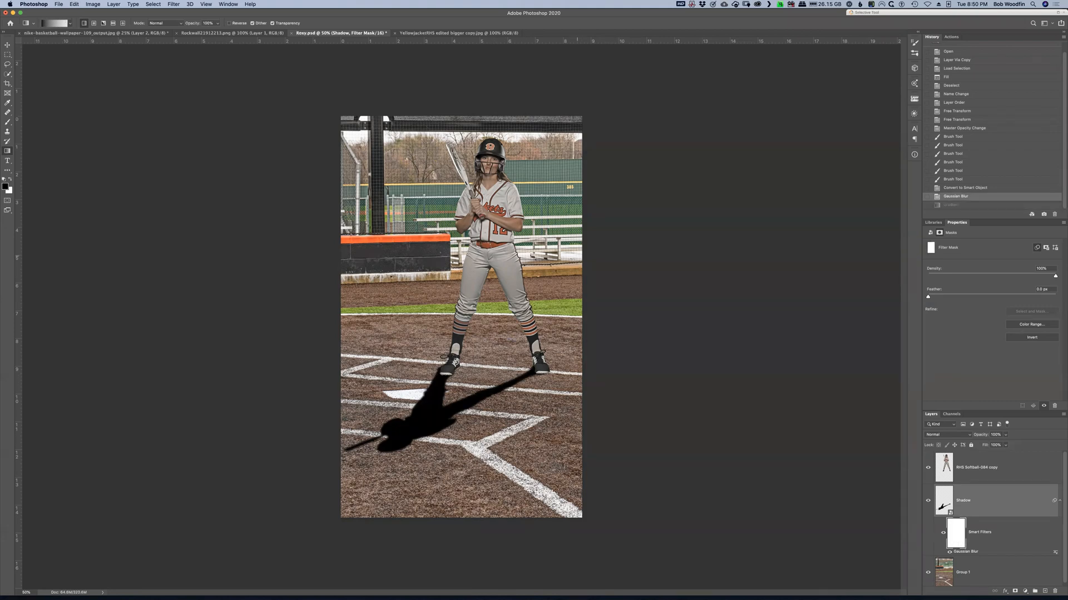
drag(406, 429, 367, 470)
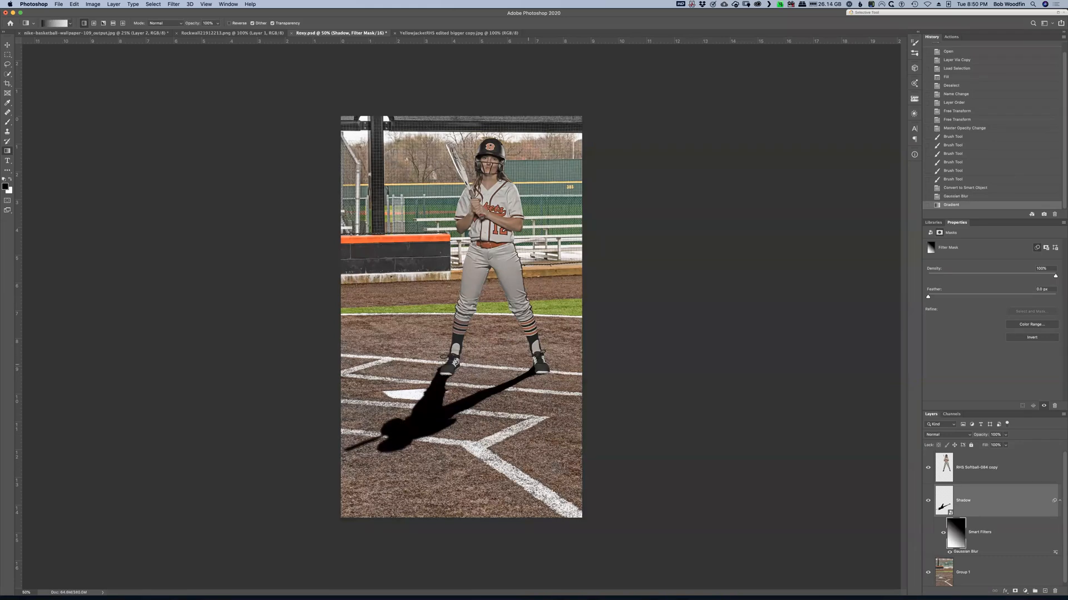
key(super+z)
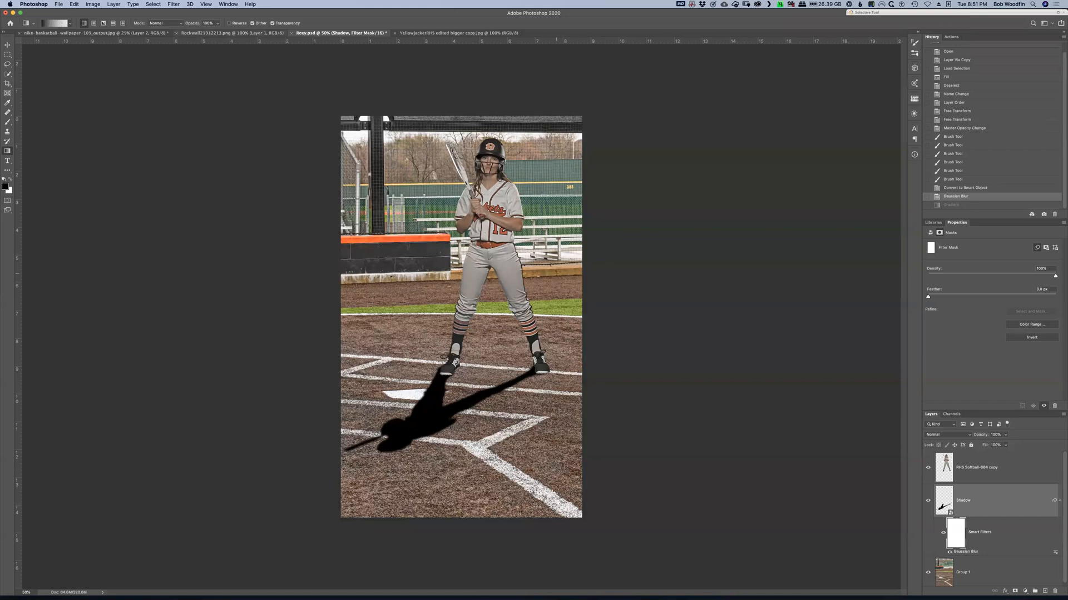
Step: Set the gradient opacity to 70% and draw a black-to-white gradient across the shadow on the Gaussian Blur filter mask
key(7)
drag(456, 410, 377, 447)
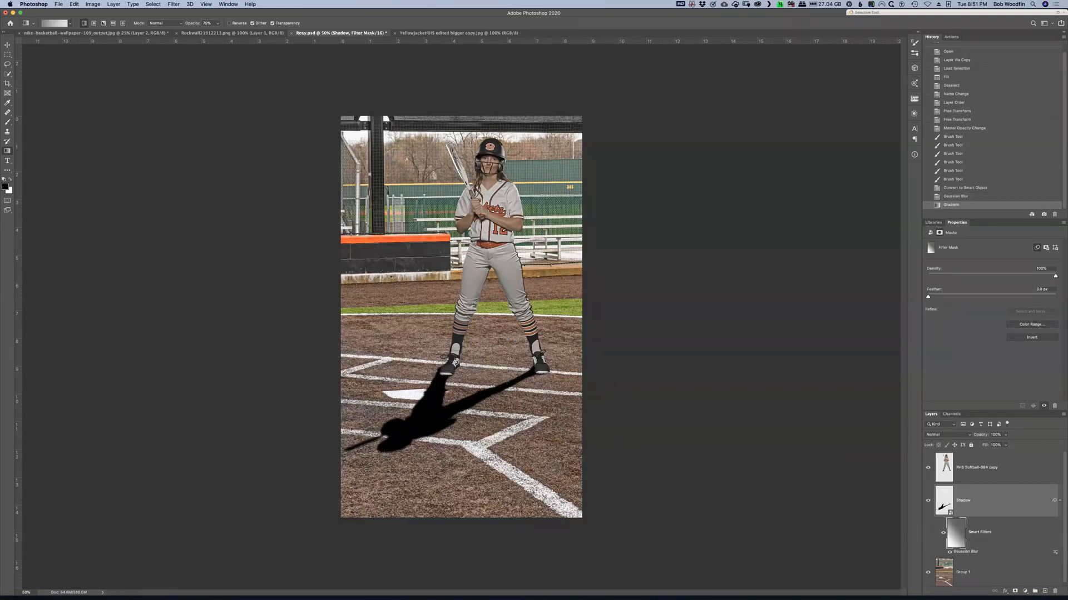
key(super+z)
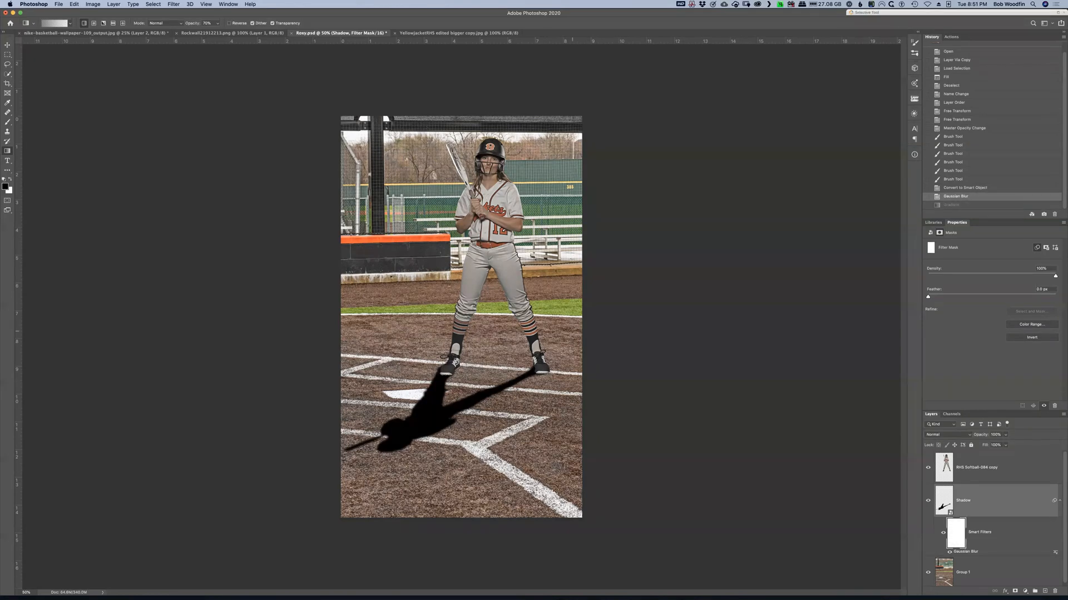
drag(411, 422, 661, 283)
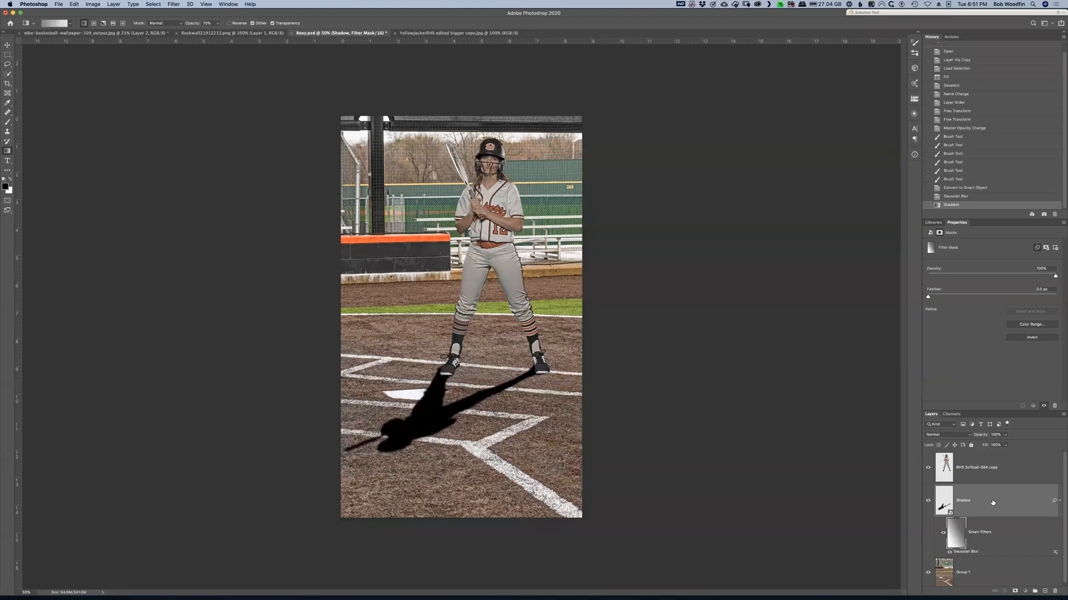
Step: Add a layer mask to the Shadow layer and try a 70% opacity gradient from the shadow's body to its head
click(943, 500)
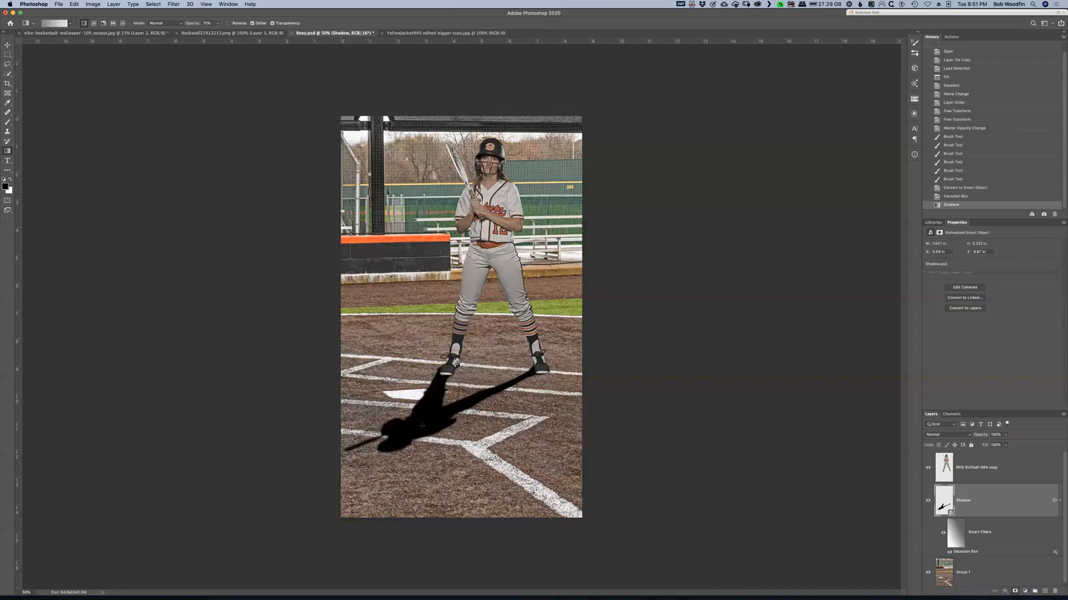
click(1014, 591)
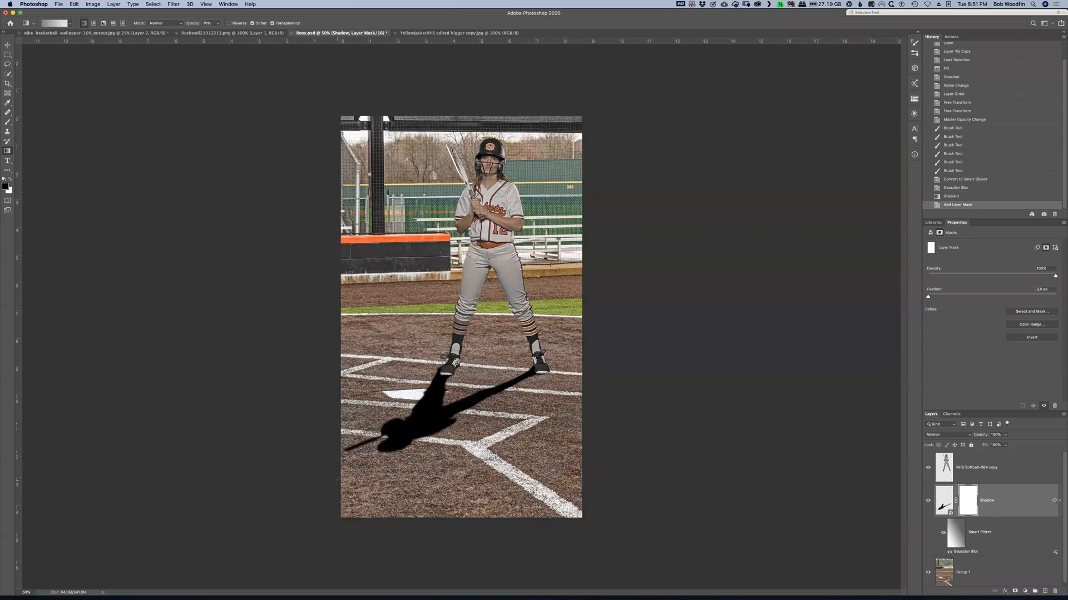
drag(442, 400, 380, 447)
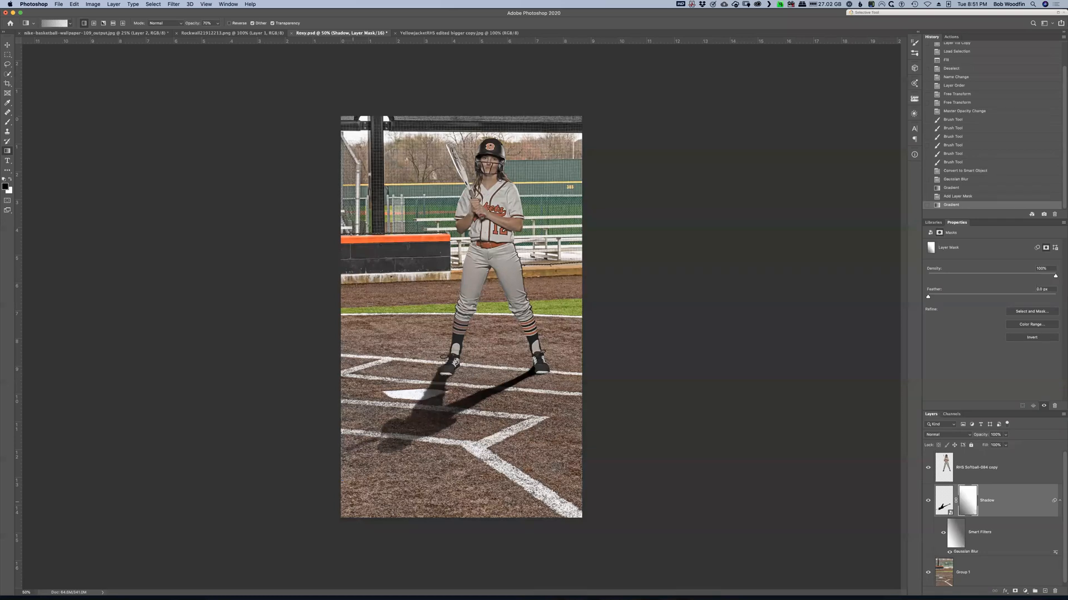
key(super+z)
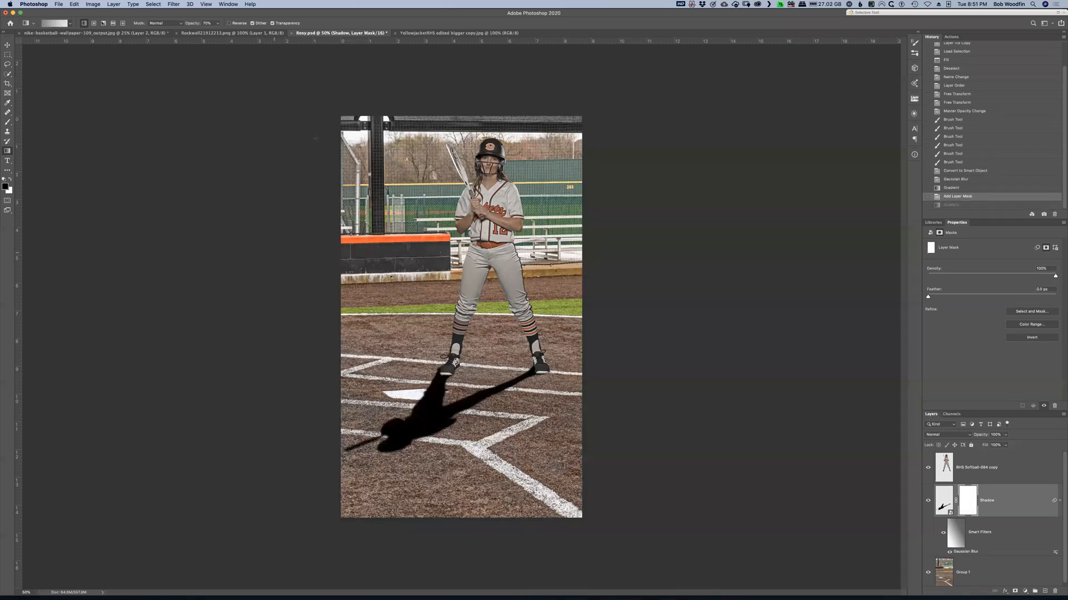
Step: Fade the shadow's head end on the layer mask with 10% and 100% opacity gradients, and lower the Shadow layer's opacity to about 76%
key(1)
drag(354, 465, 561, 317)
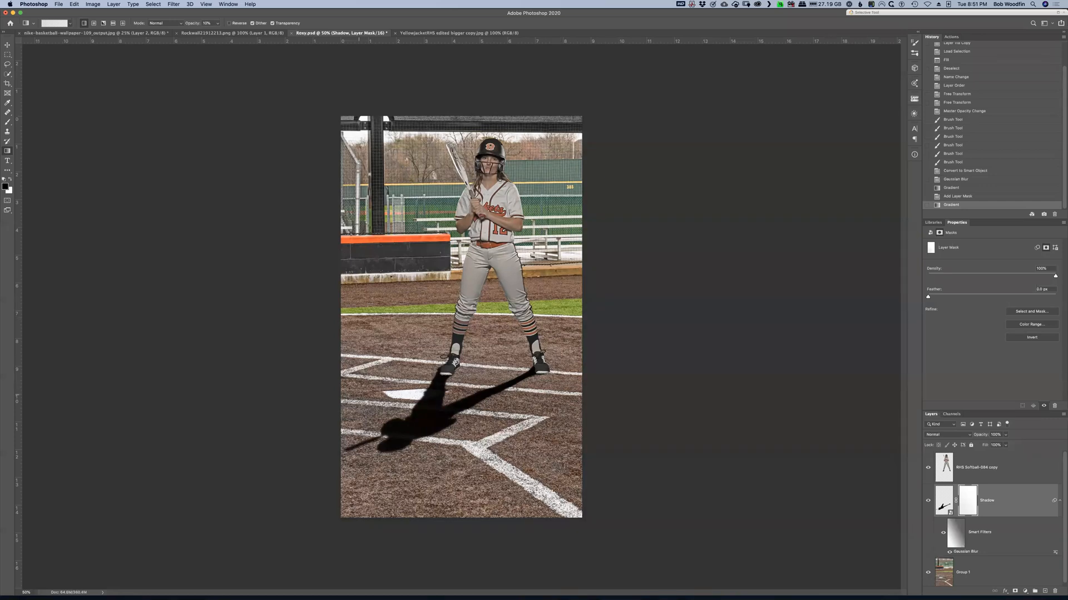
key(0)
drag(343, 471, 569, 321)
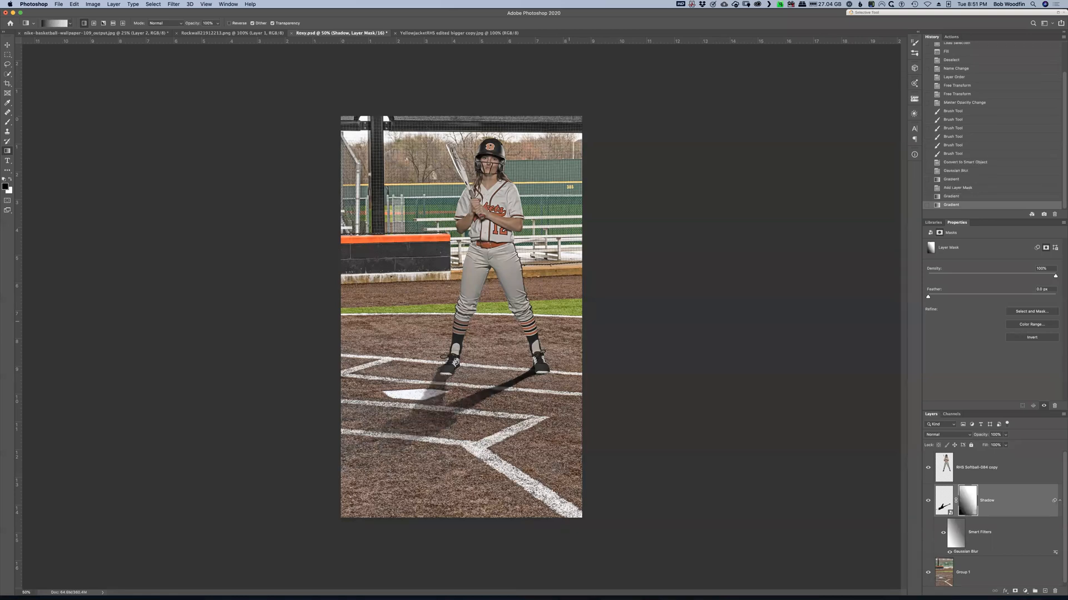
drag(982, 436, 976, 436)
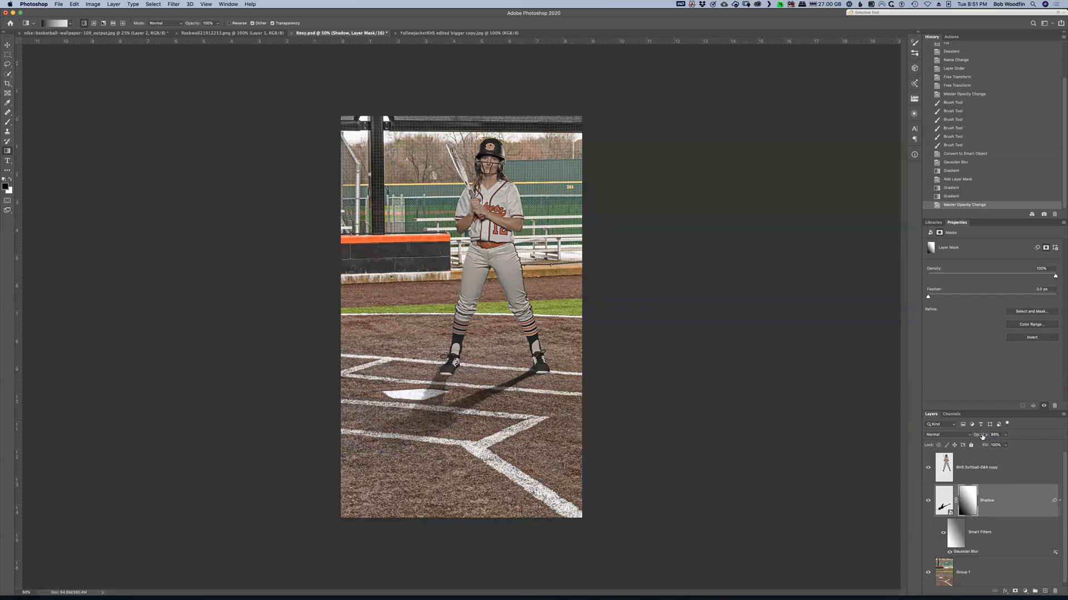
drag(982, 436, 974, 436)
Step: Close all open documents without saving their changes
click(58, 5)
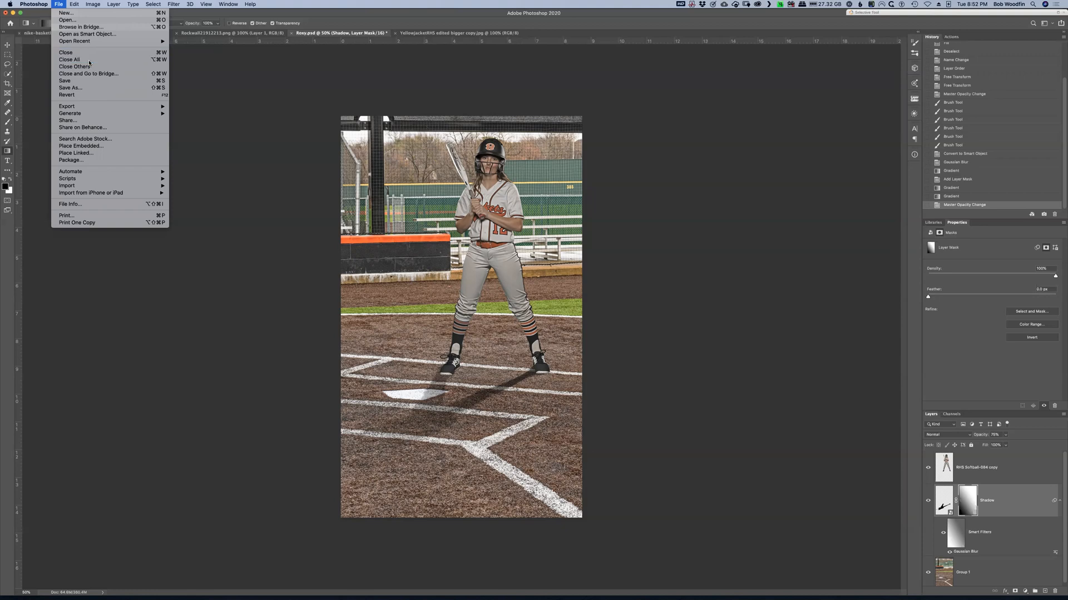
key(Escape)
key(alt+super+w)
click(493, 177)
click(508, 190)
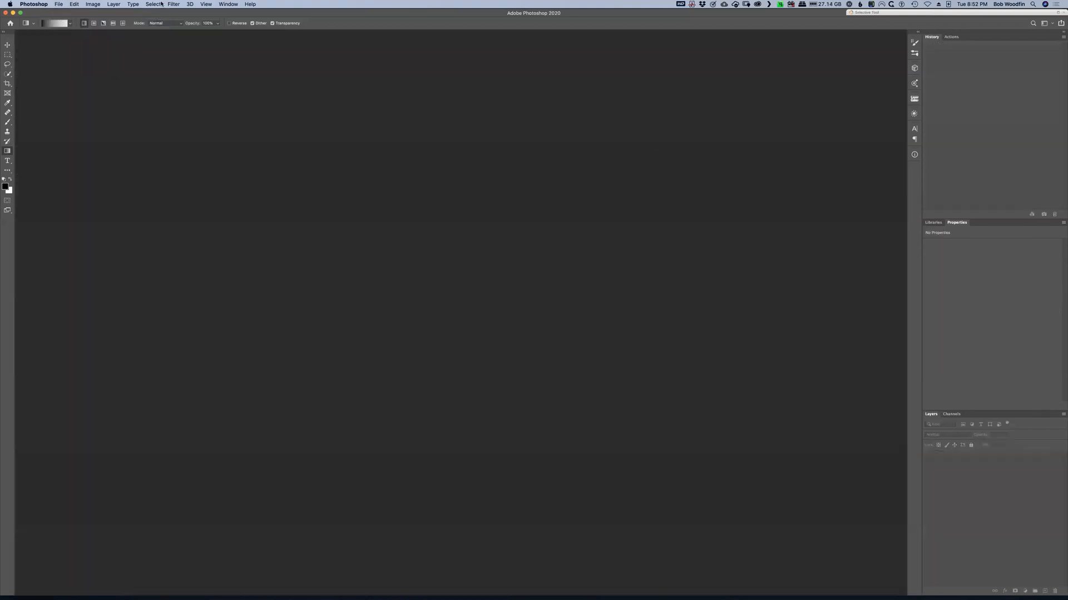
Step: Open Hit and Run.psb from the PPA > Competition Thoughts > Hit and Run folder on the Photo Gallery drive
click(58, 5)
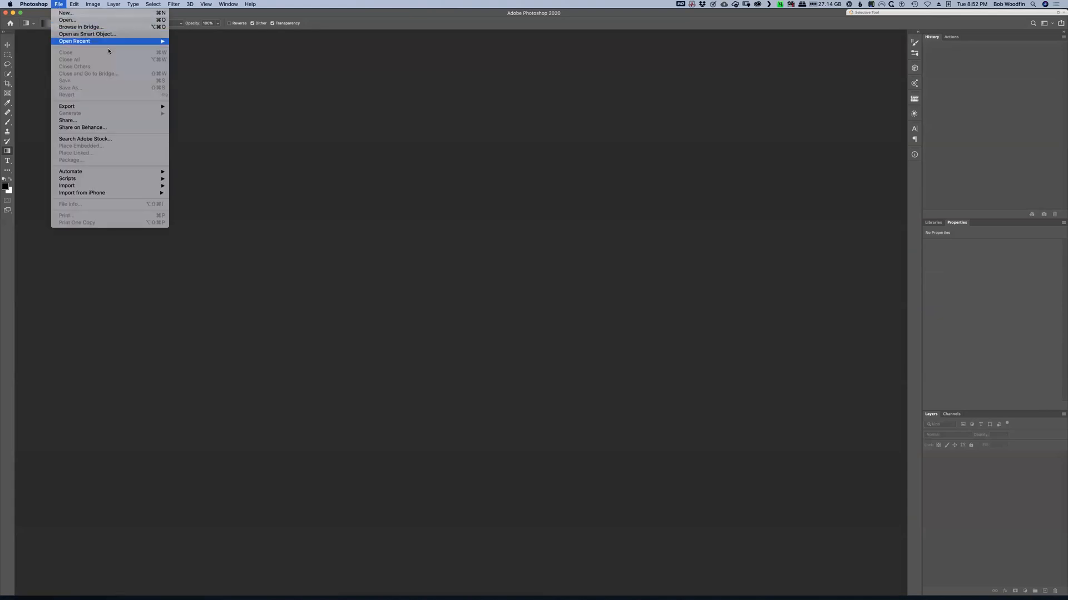
mouse_move(96, 42)
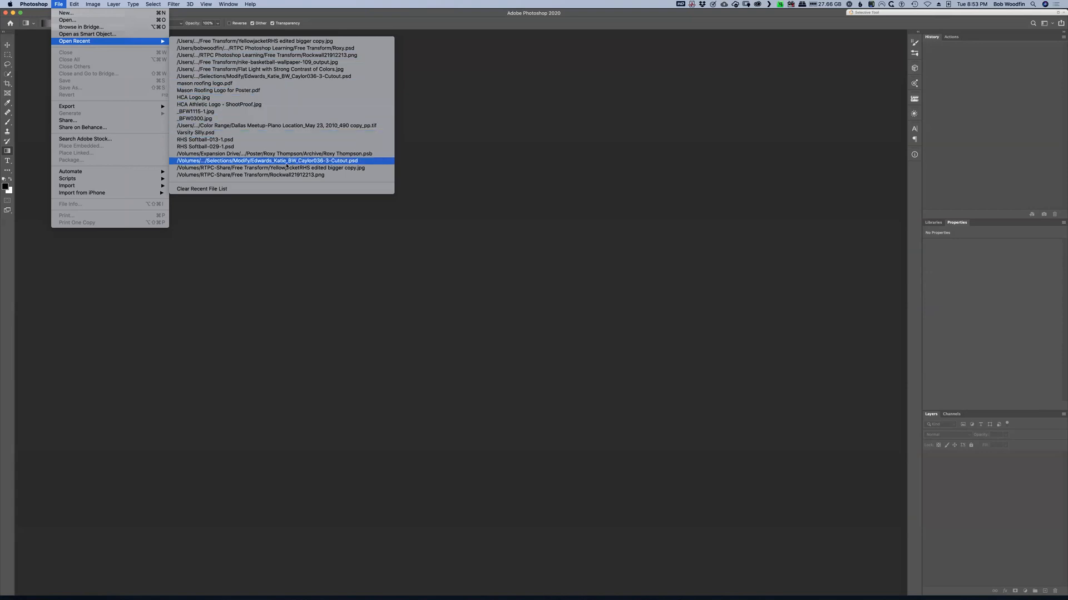
click(102, 20)
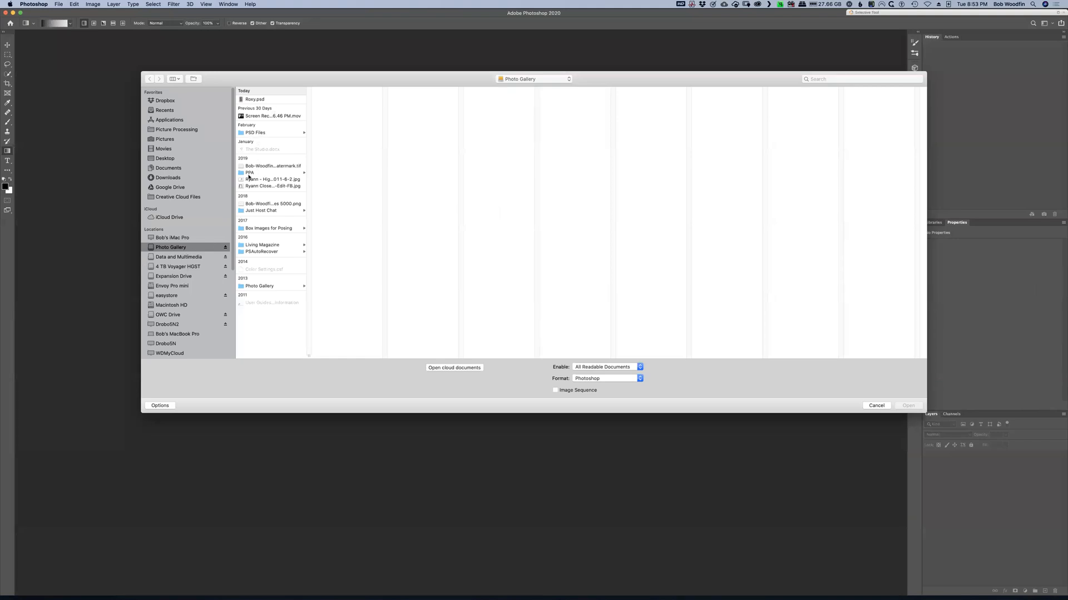
click(248, 174)
click(329, 100)
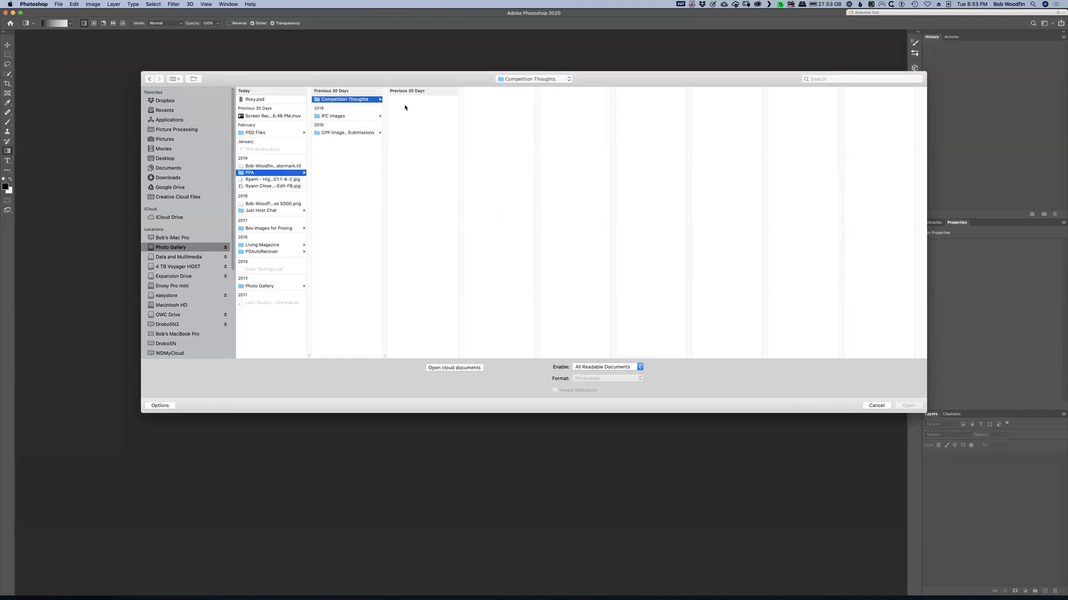
click(411, 99)
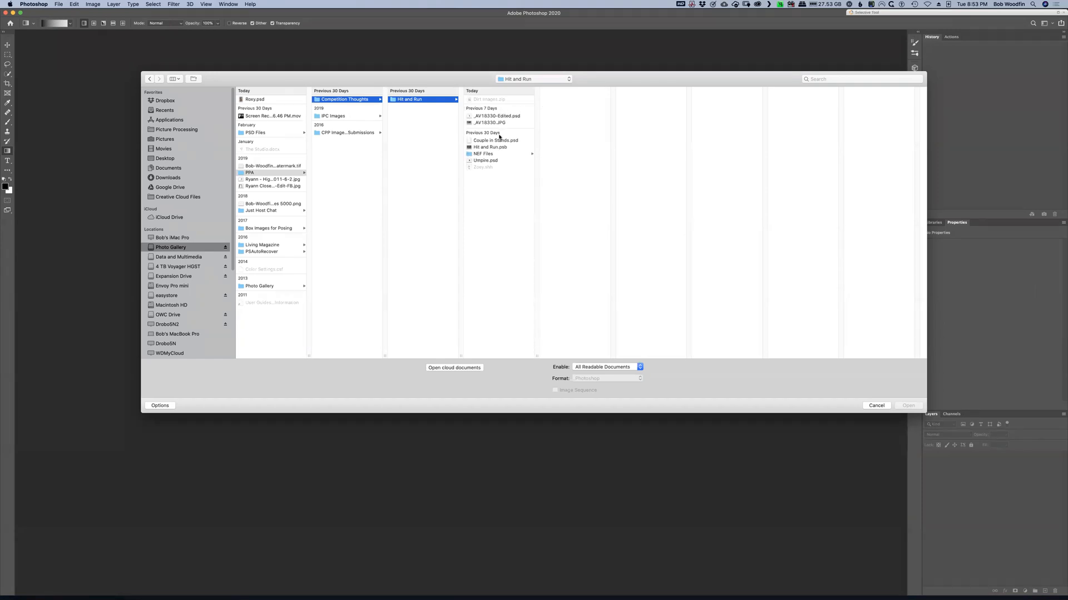
click(486, 147)
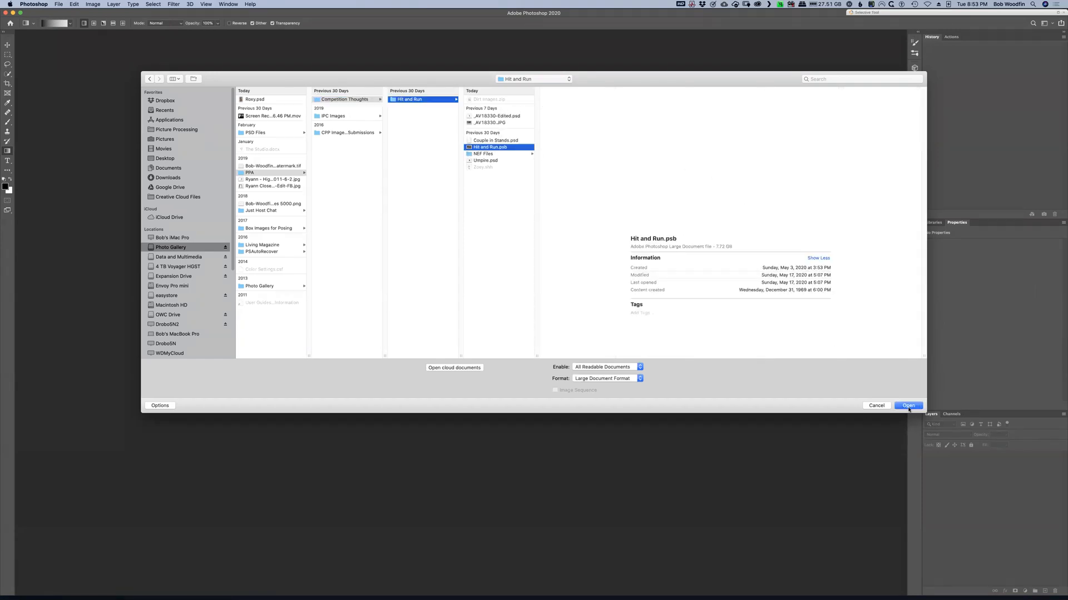
click(908, 406)
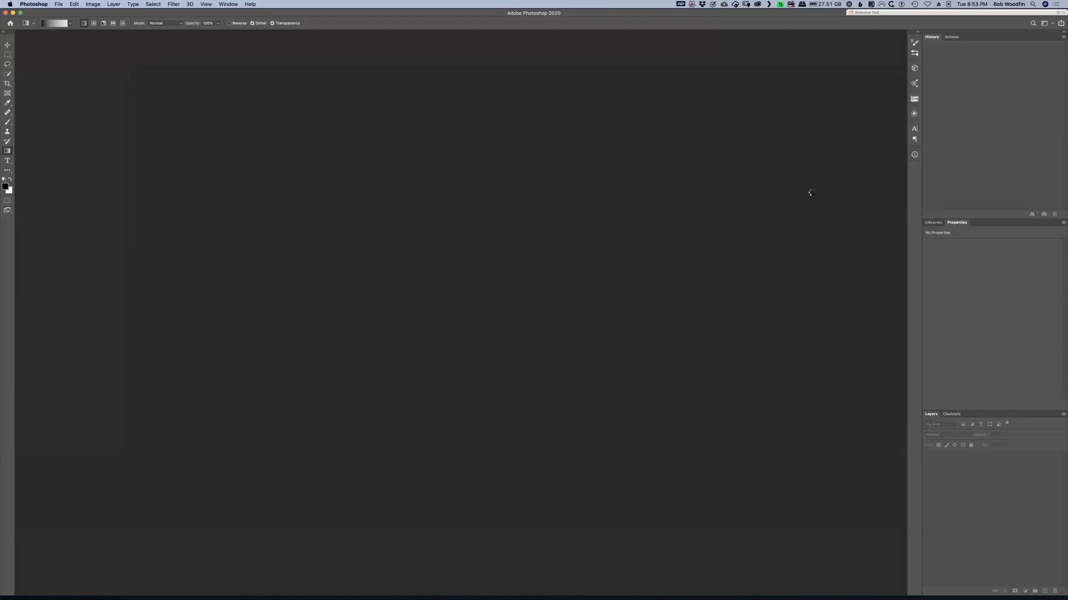
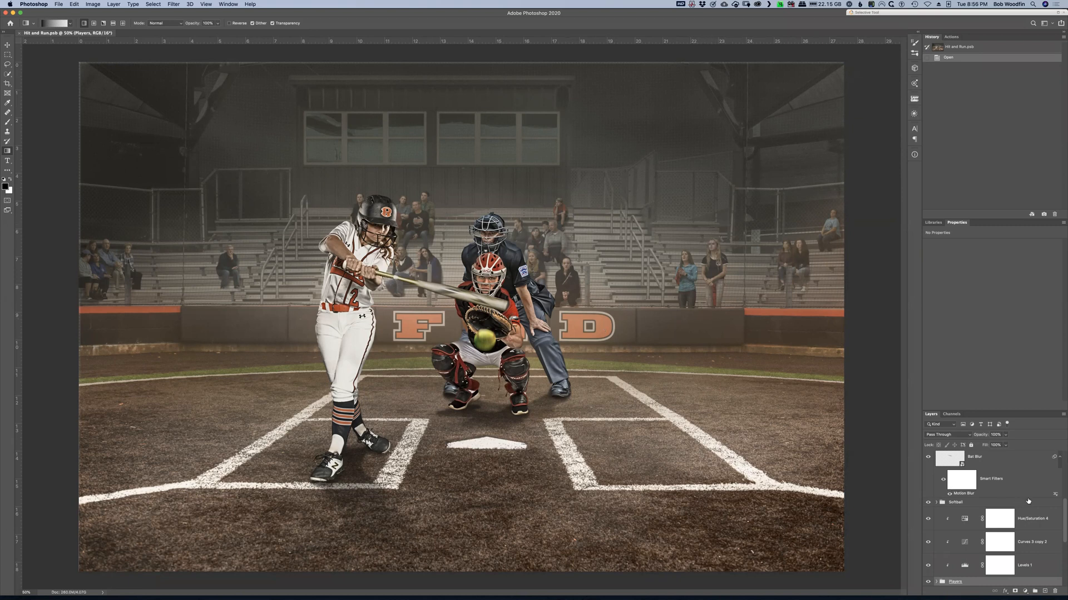
Step: Expand the Background group and show only the Background Blur layer to examine the empty ball field
drag(1062, 512, 1063, 556)
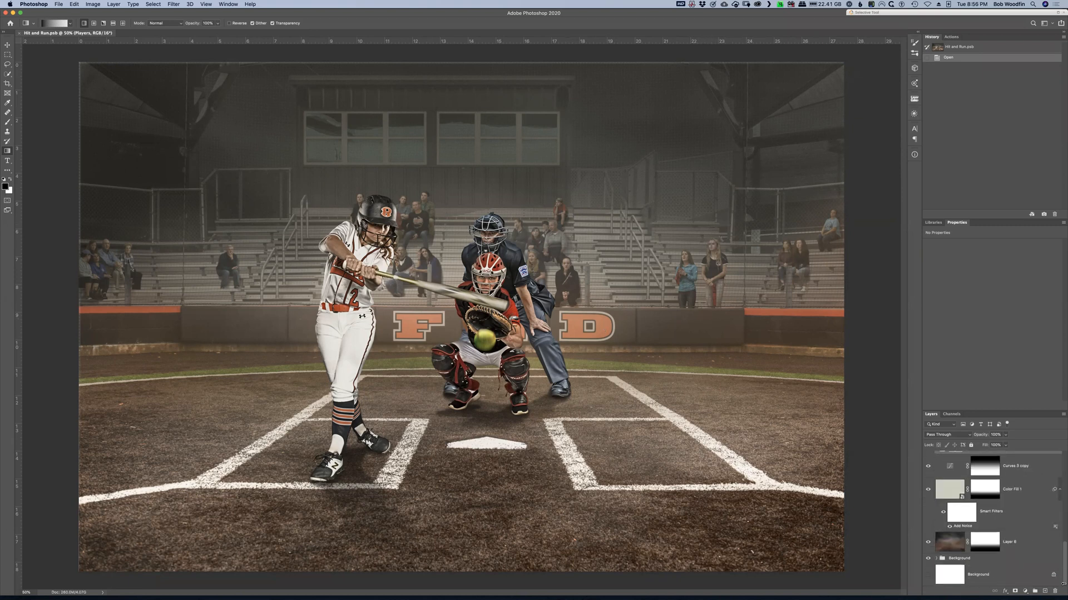
click(937, 559)
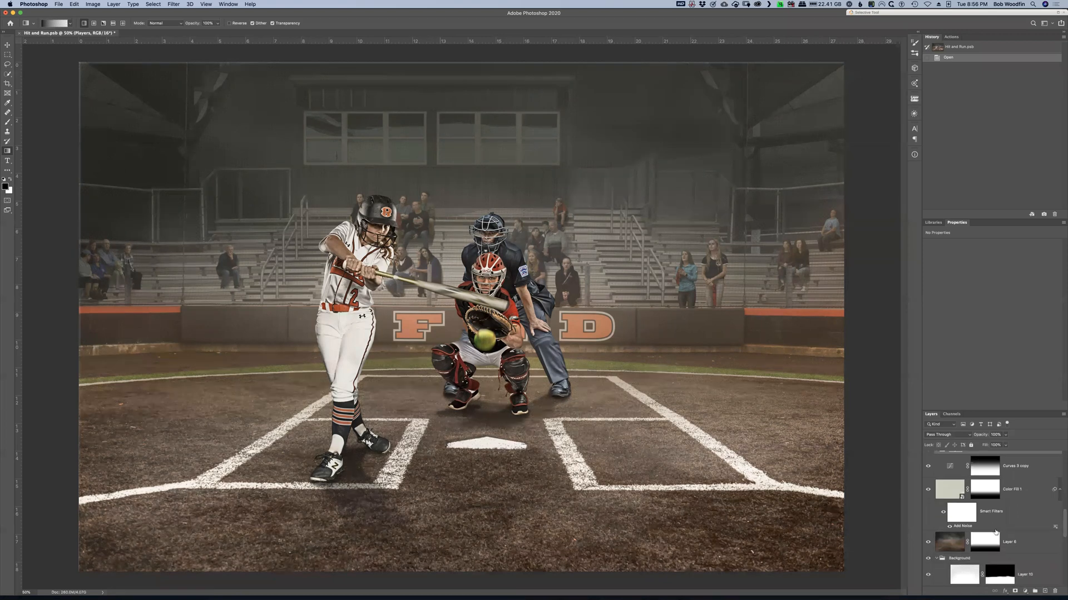
scroll(995, 518, down, 3)
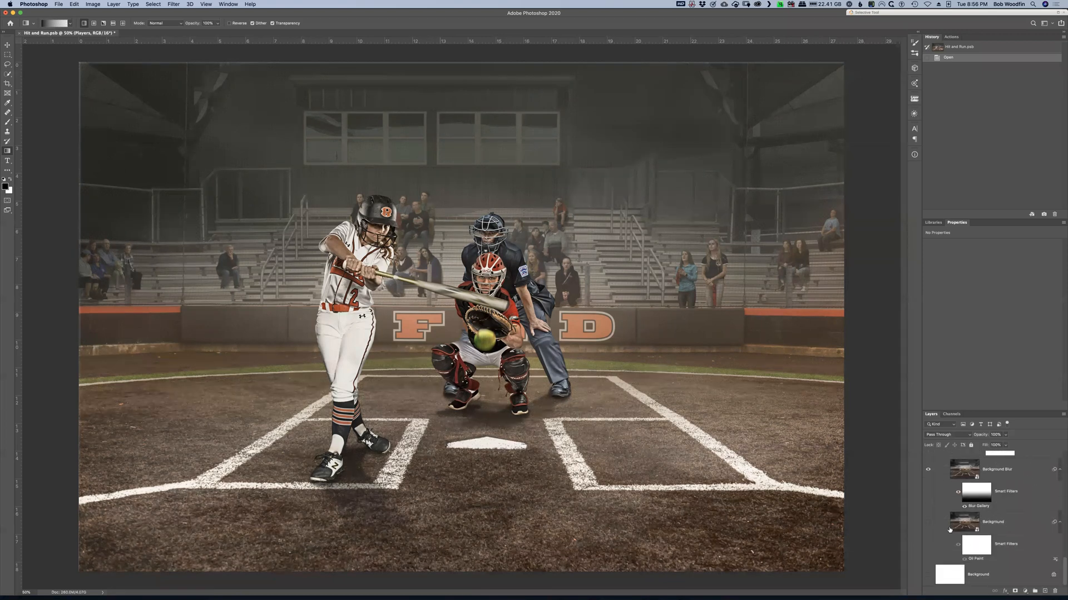
click(929, 471)
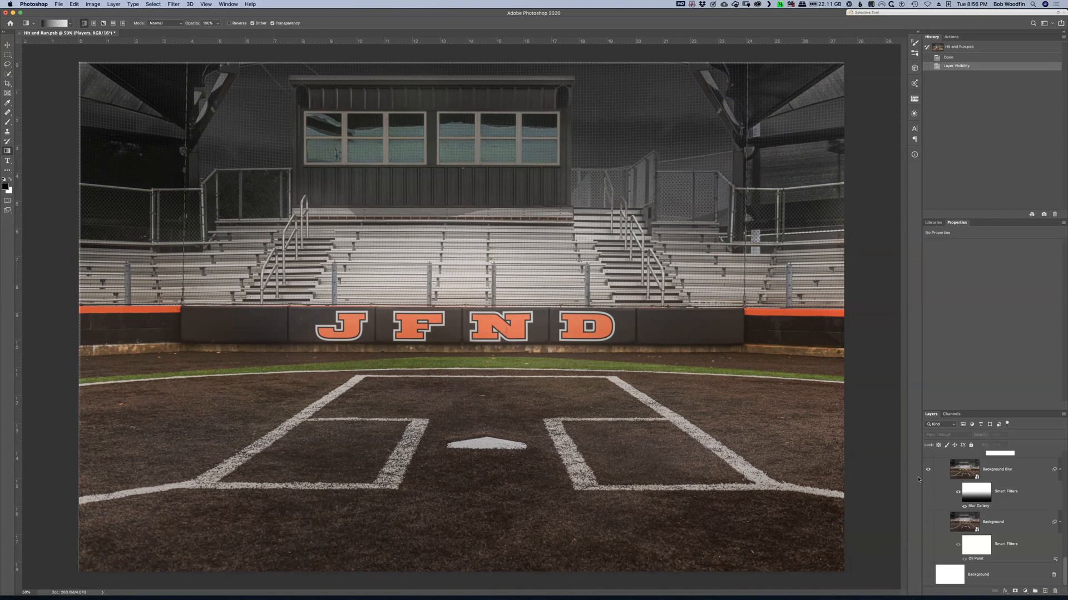
Step: Restore the visibility of all the other layers and collapse the Background group
scroll(943, 485, up, 3)
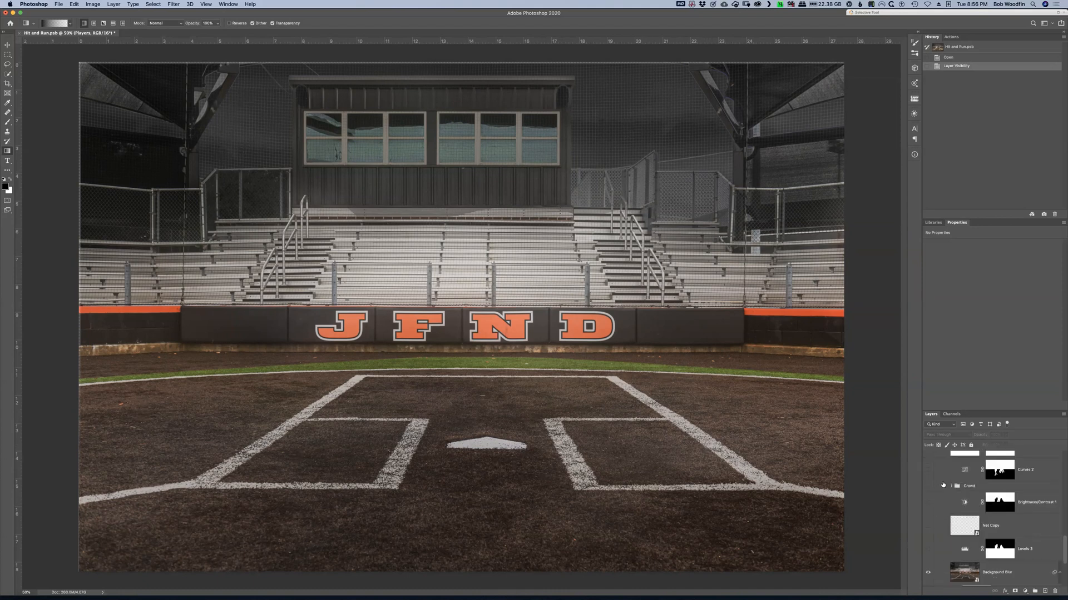
alt+click(928, 573)
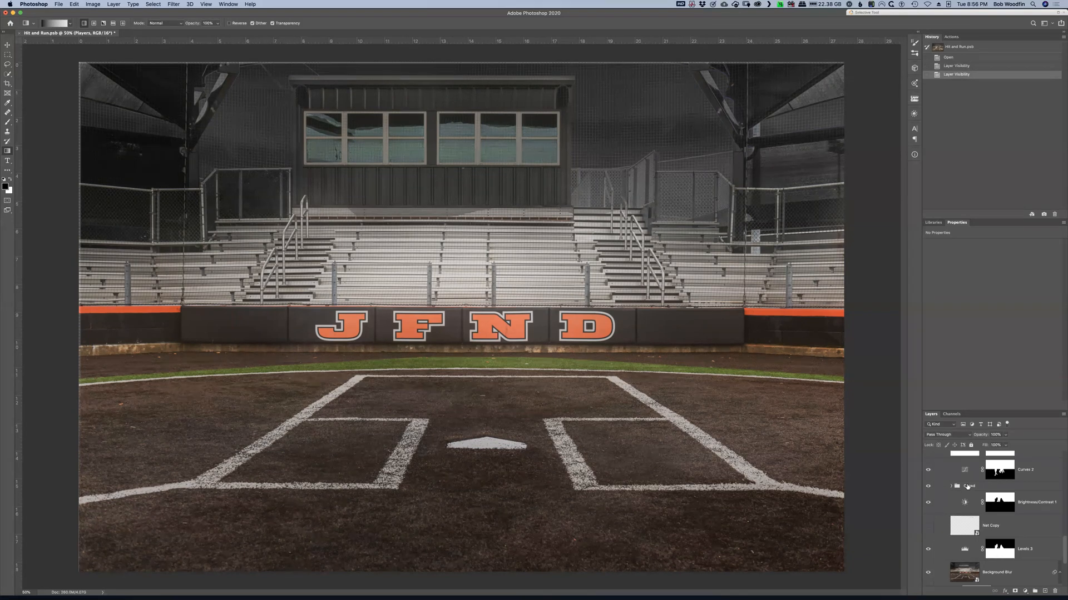
scroll(968, 487, up, 4)
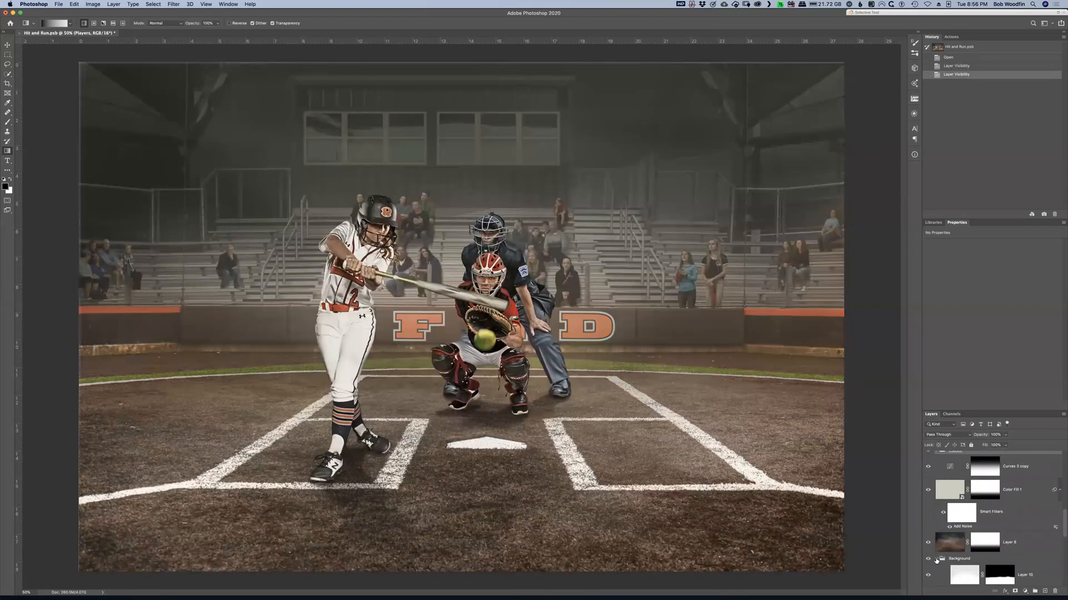
click(937, 559)
Step: Expand the Players group, and hide and reshow its Hitter and Catcher groups to examine how the figures are layered
scroll(1005, 507, up, 2)
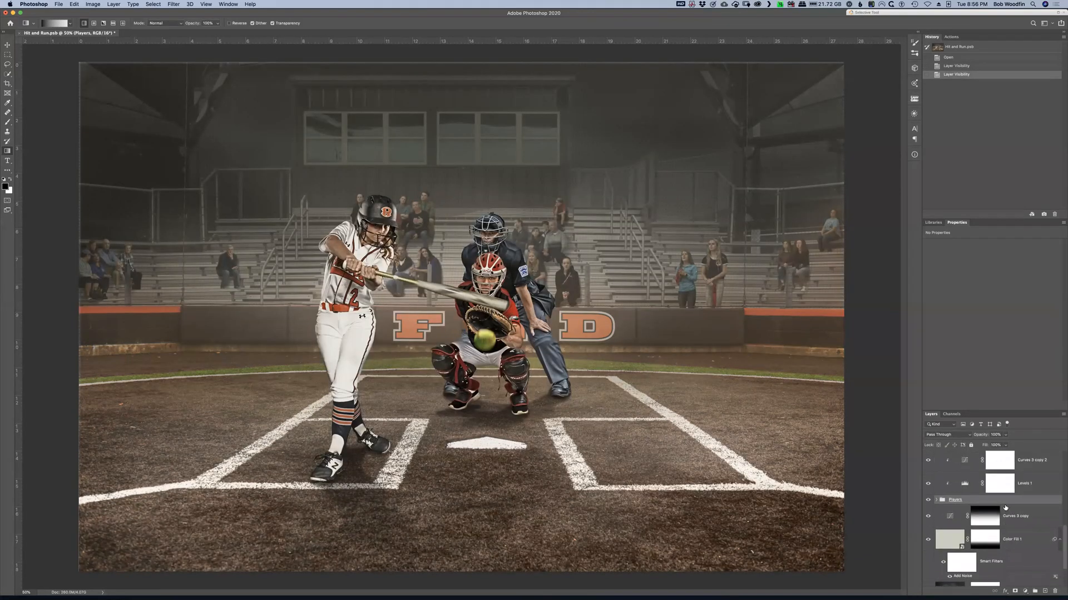
click(934, 500)
scroll(977, 482, down, 1)
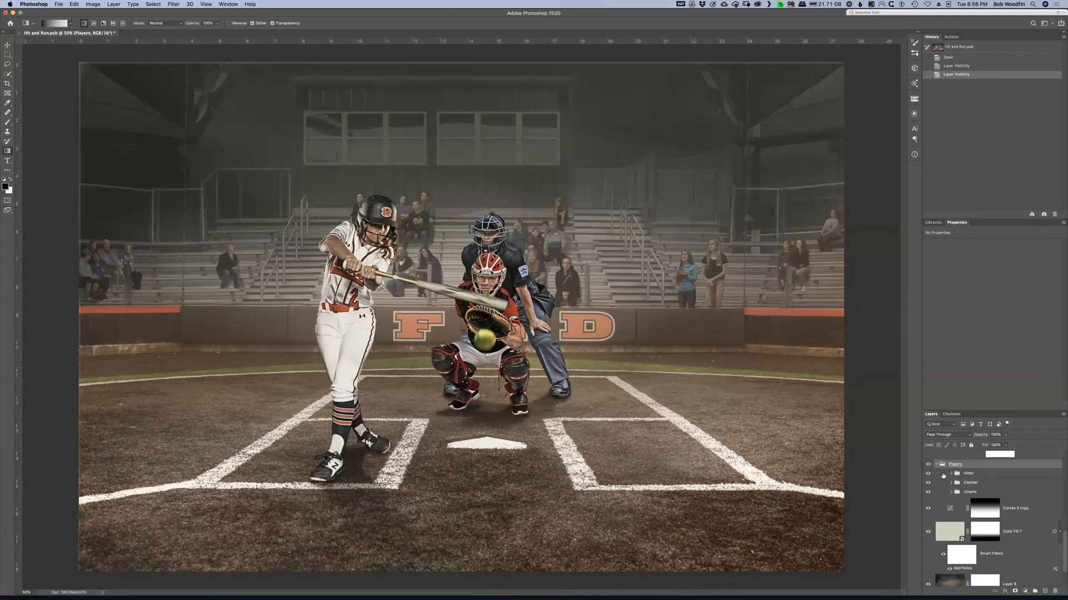
click(928, 473)
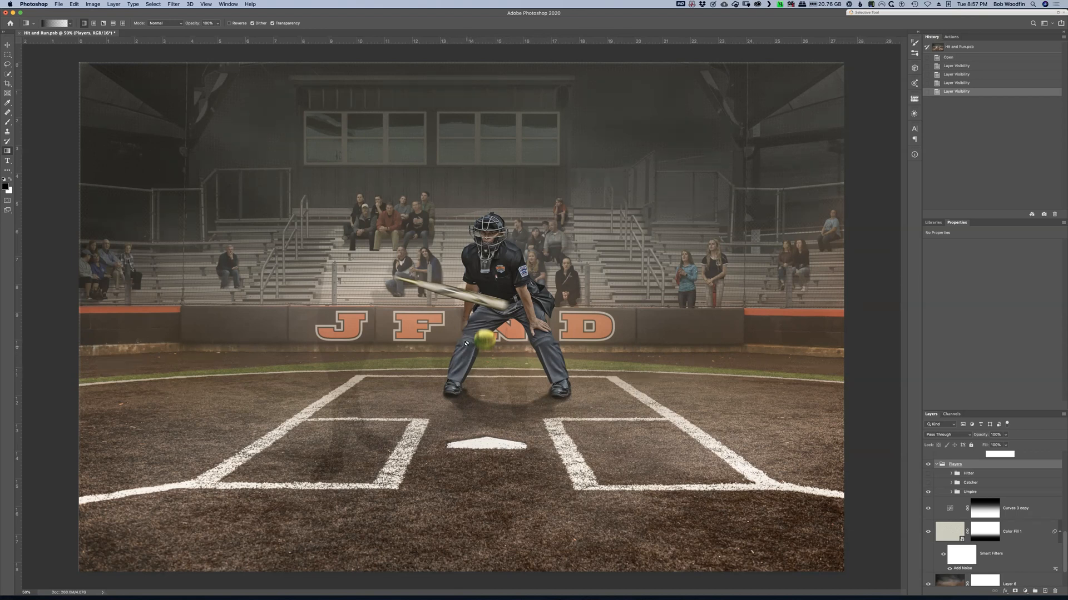
click(927, 482)
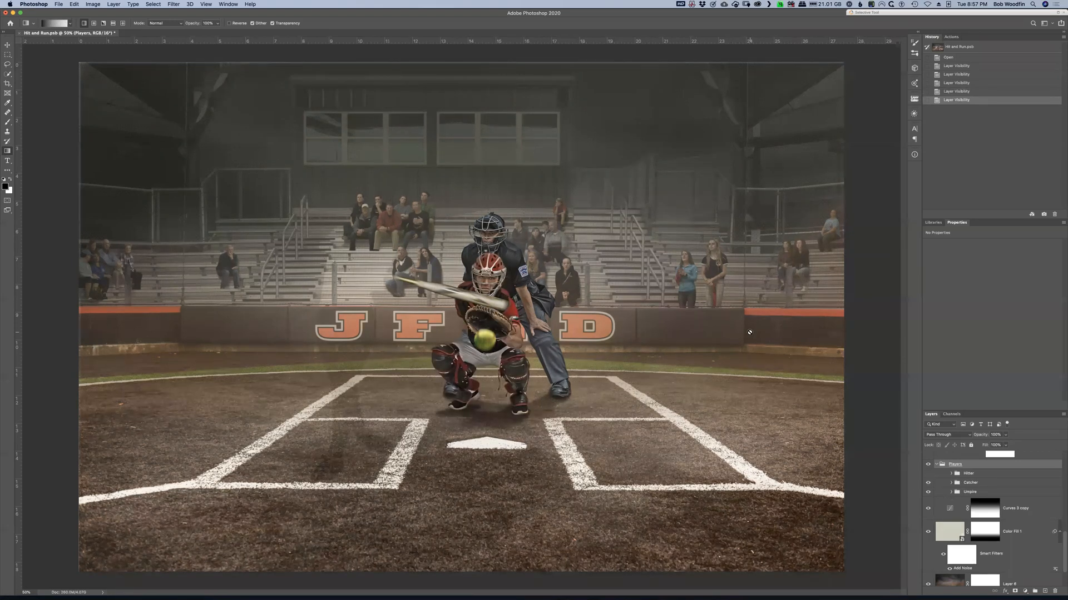
click(927, 473)
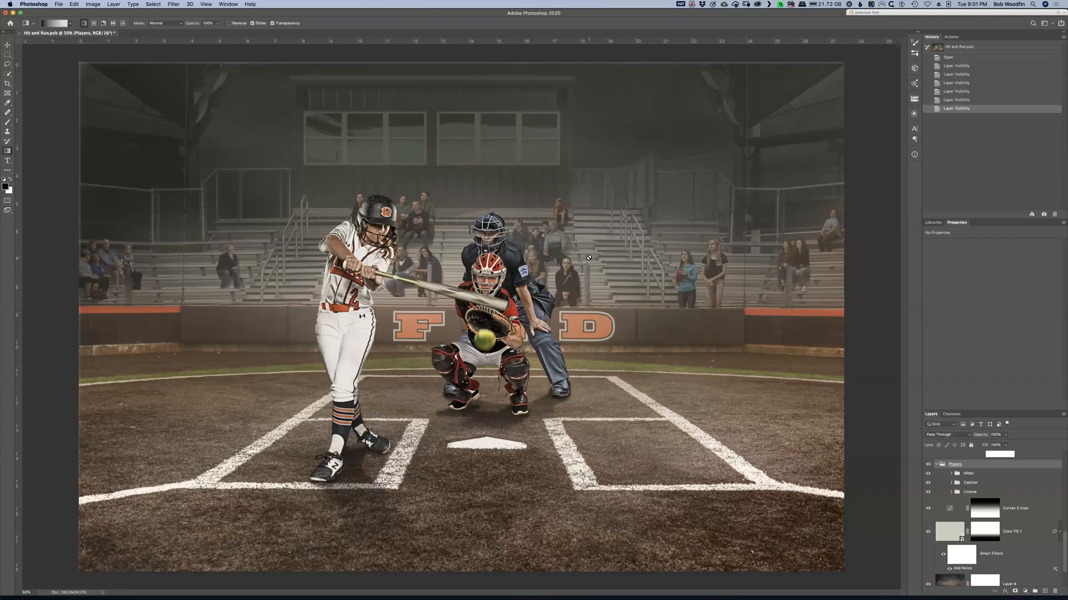
Step: Examine the crowd in the bleachers up close, from the spectators behind the umpire across to those at the far left edge
key(z)
drag(573, 233, 570, 234)
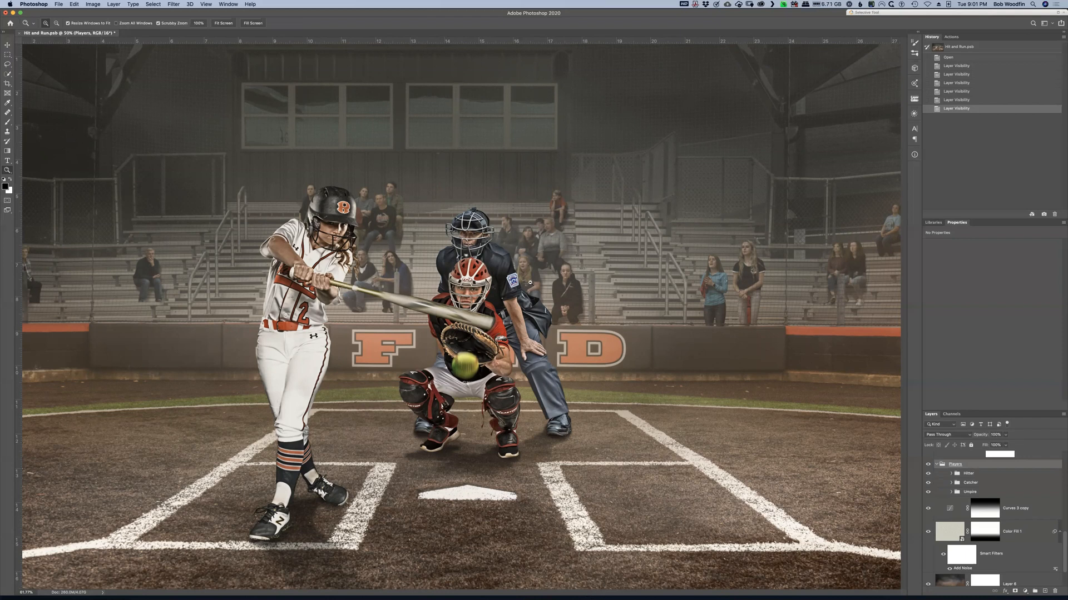
drag(550, 273, 566, 286)
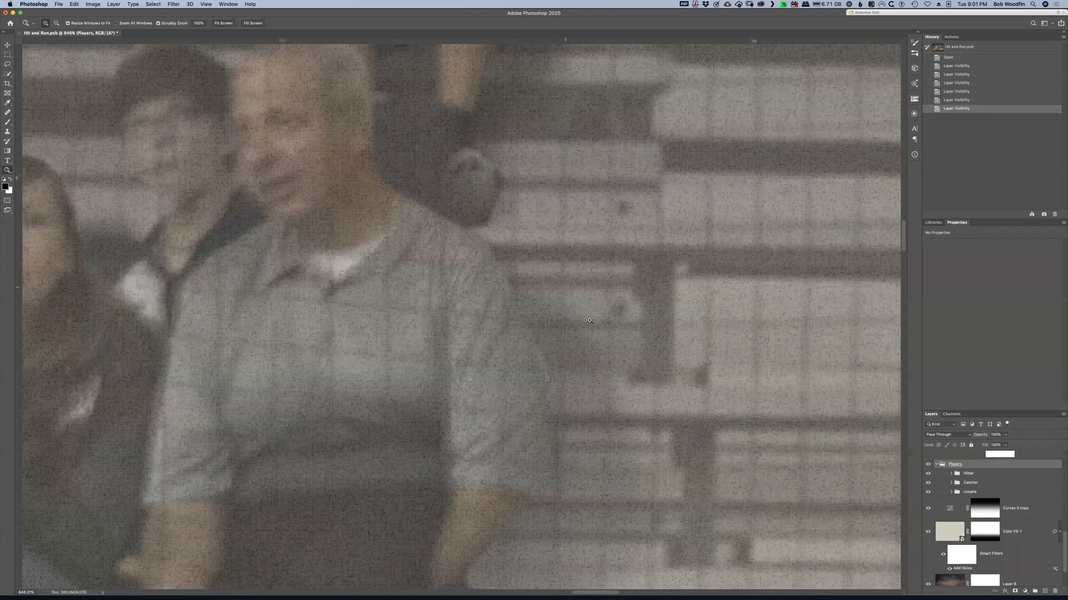
mouse_move(535, 327)
mouse_down()
mouse_move(540, 313)
mouse_move(548, 317)
mouse_up()
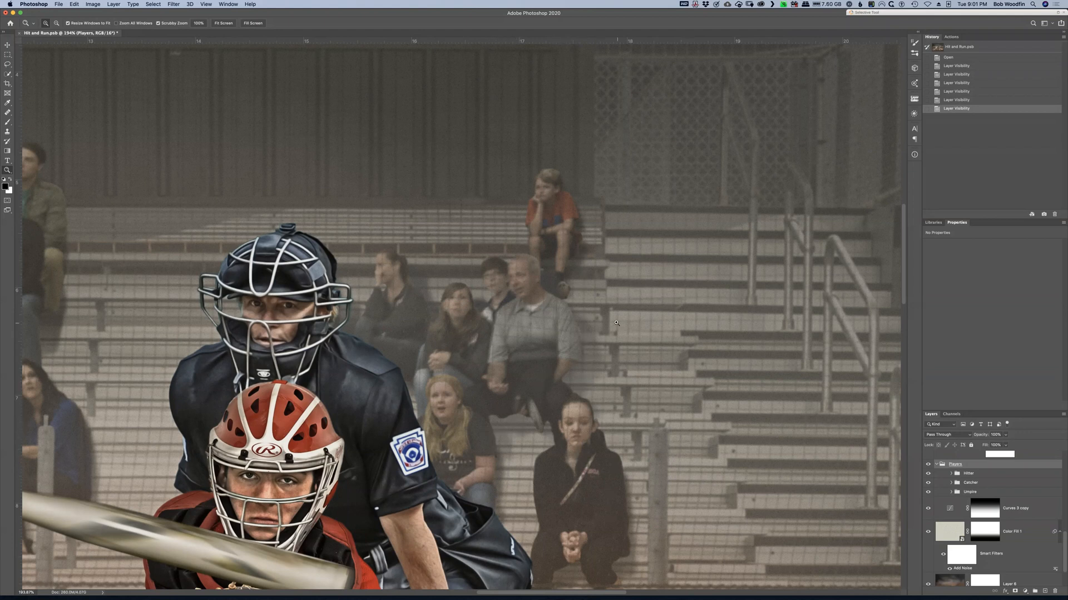
drag(407, 399, 785, 333)
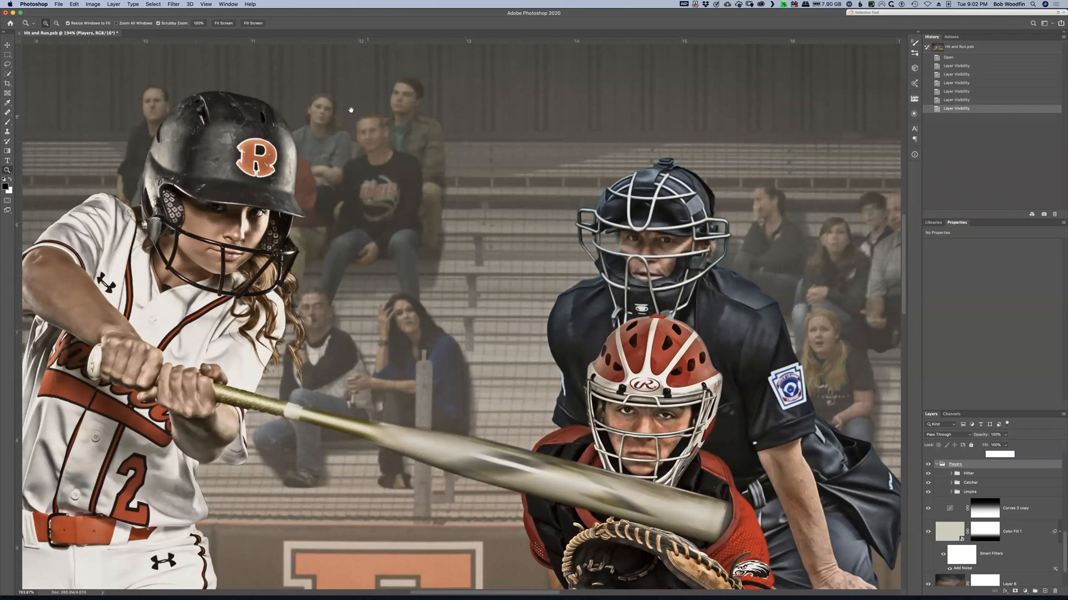
drag(240, 156, 636, 181)
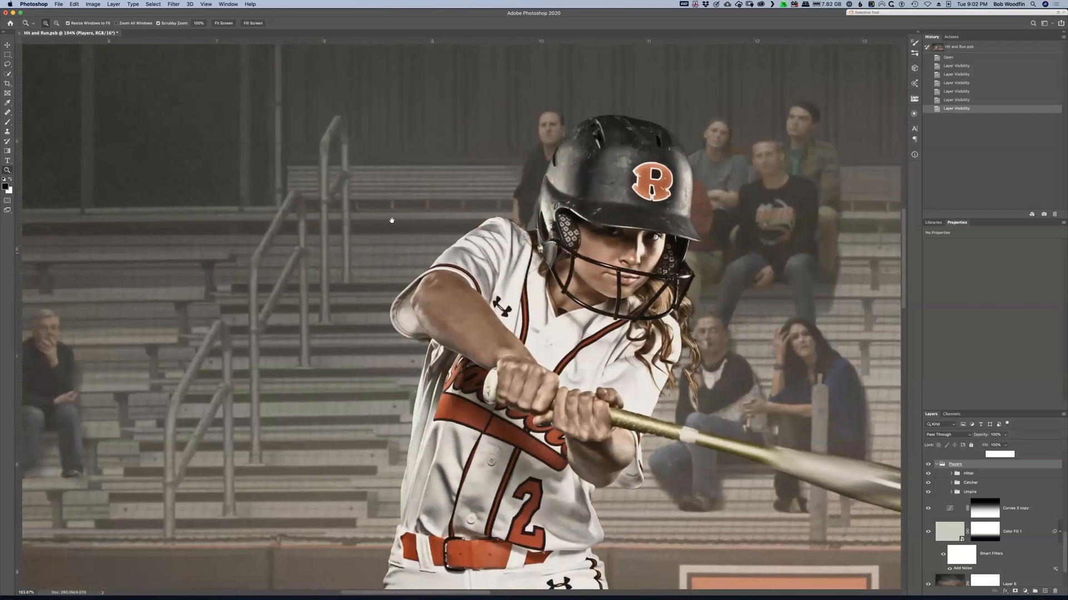
drag(388, 219, 625, 158)
drag(325, 282, 634, 200)
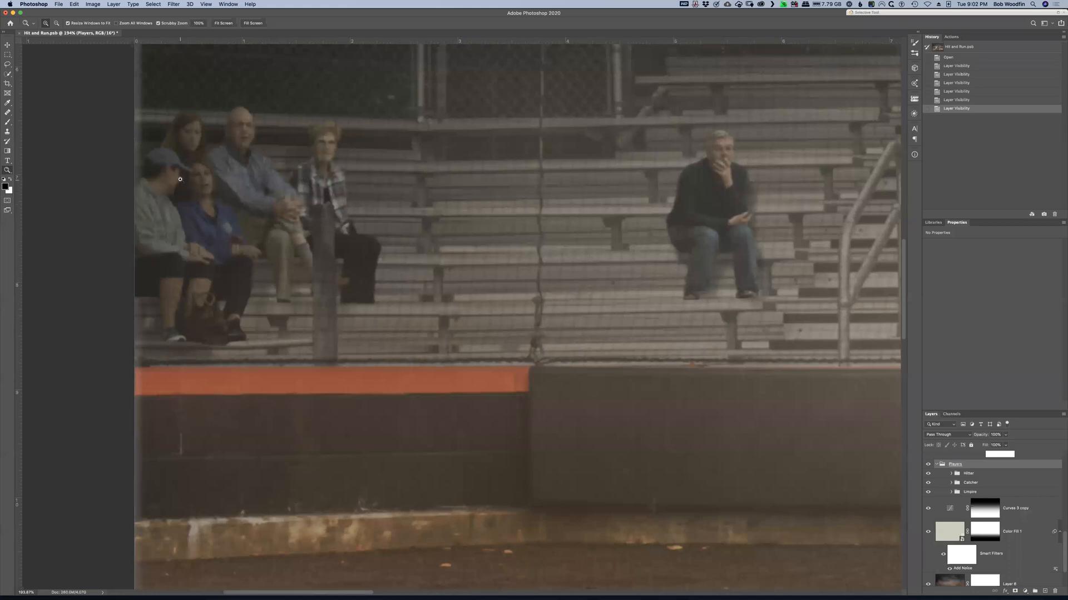
Step: Hide and reshow the Color Fill 1 layer to compare the haze over the bleachers, and review the whole composite at 50% zoom
click(927, 532)
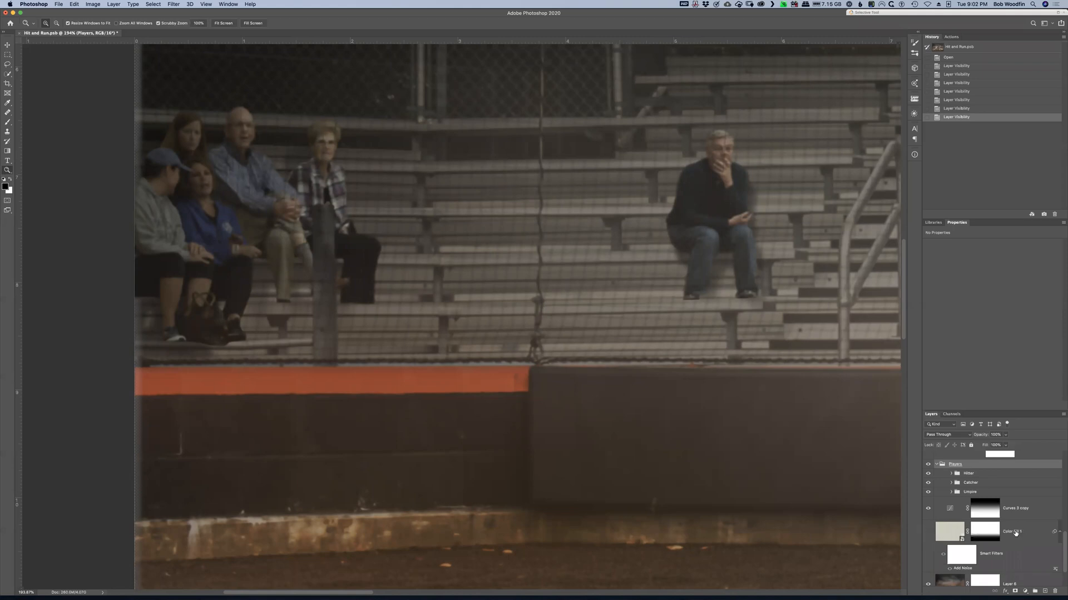
click(927, 532)
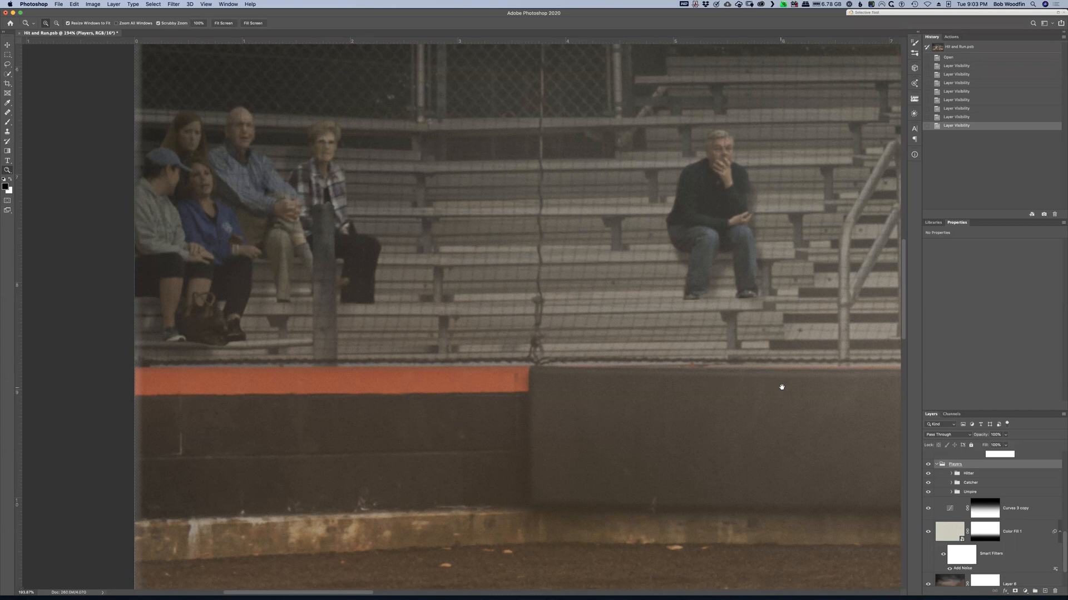
drag(775, 385, 625, 386)
key(super+1)
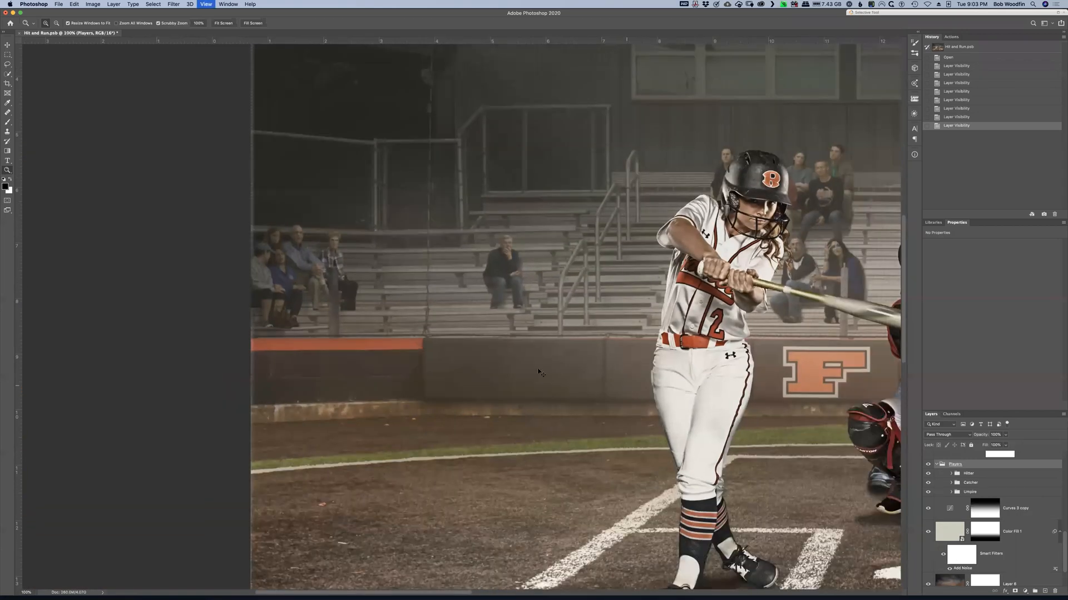
key(super+minus)
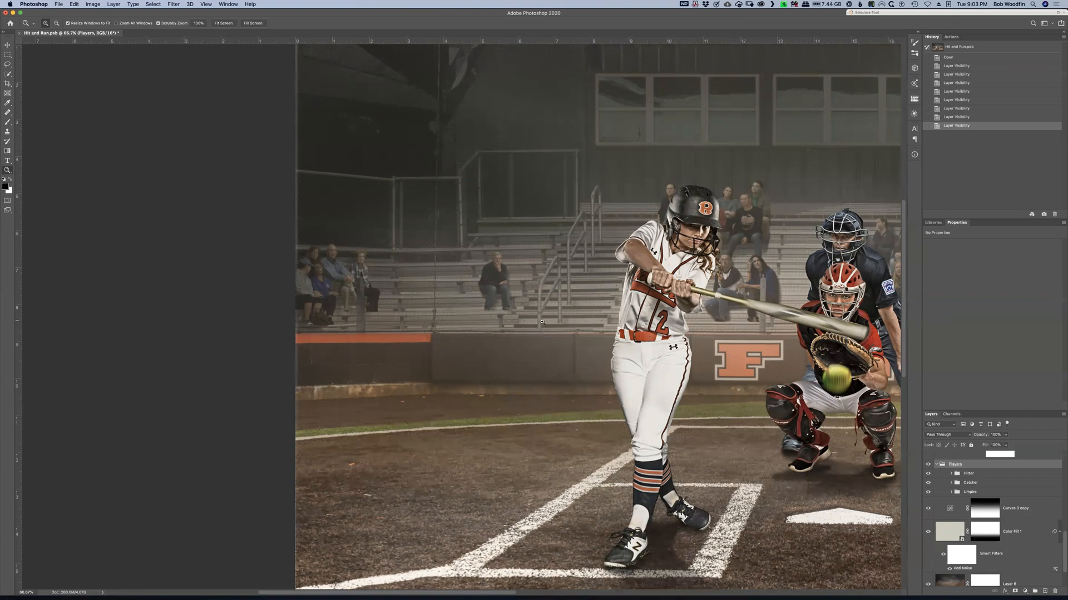
scroll(688, 330, right, 5)
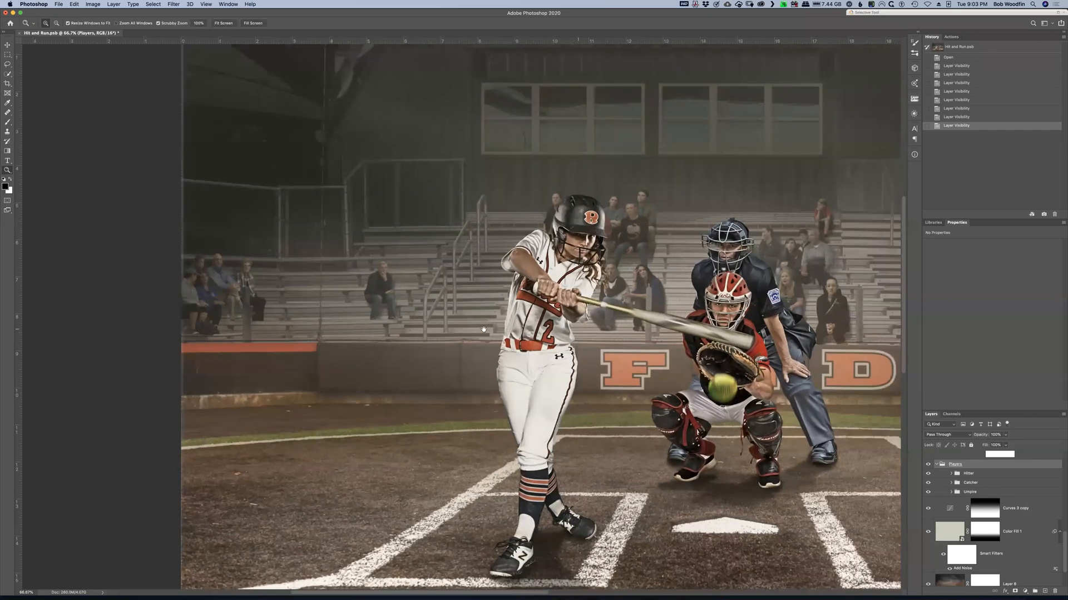
scroll(739, 327, right, 1)
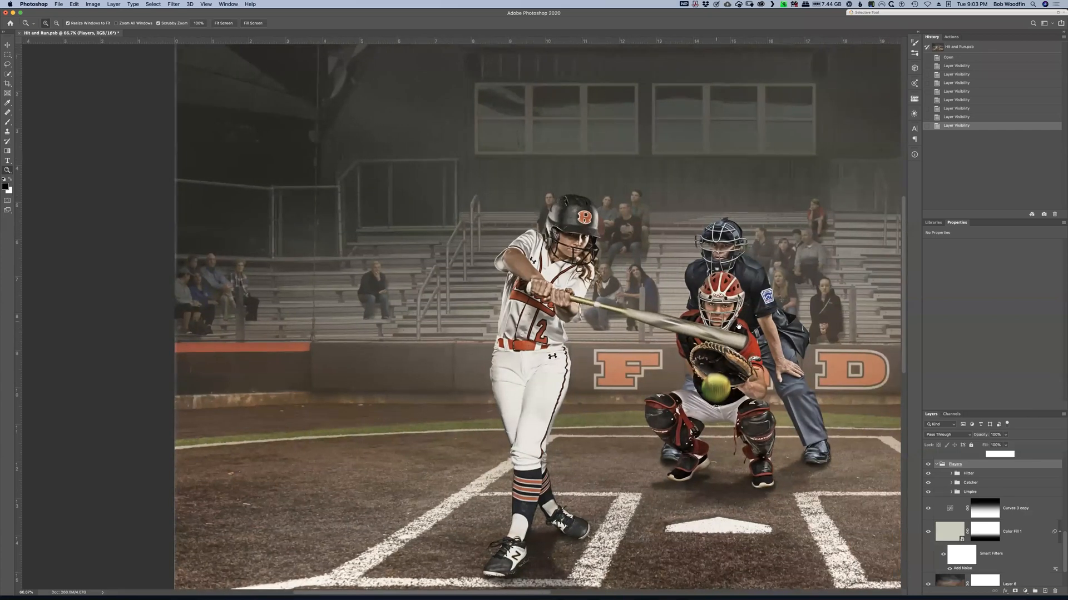
scroll(738, 327, right, 4)
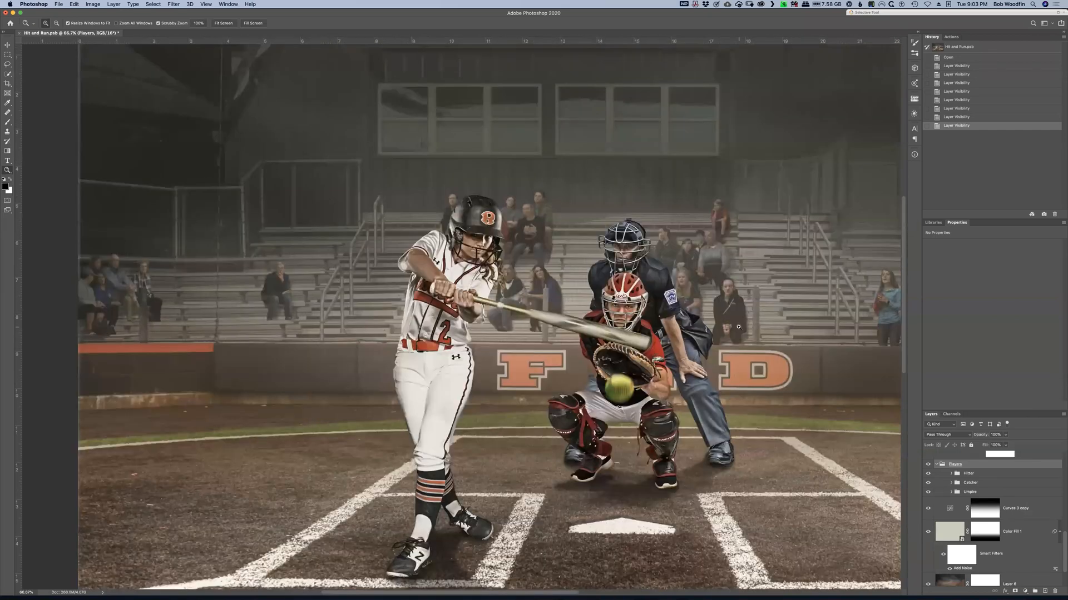
key(super+minus)
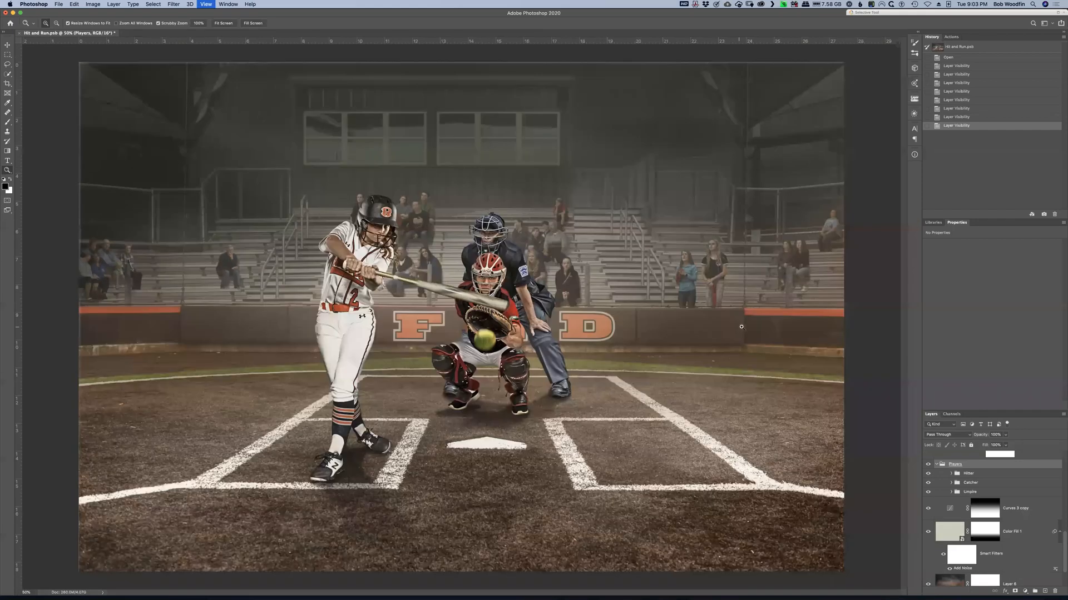
key(ctrl+Up)
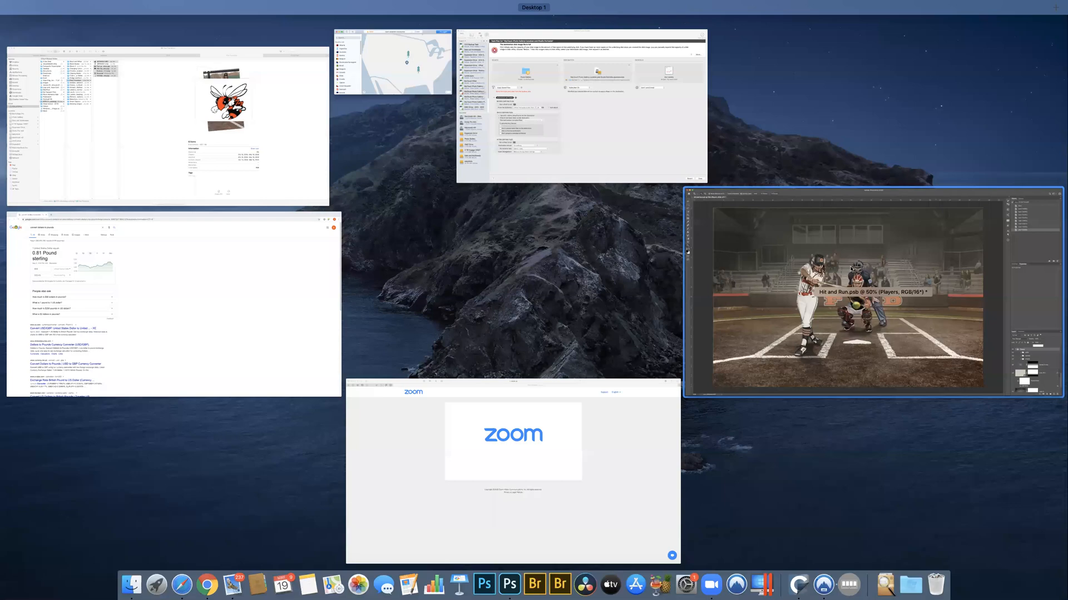
click(686, 318)
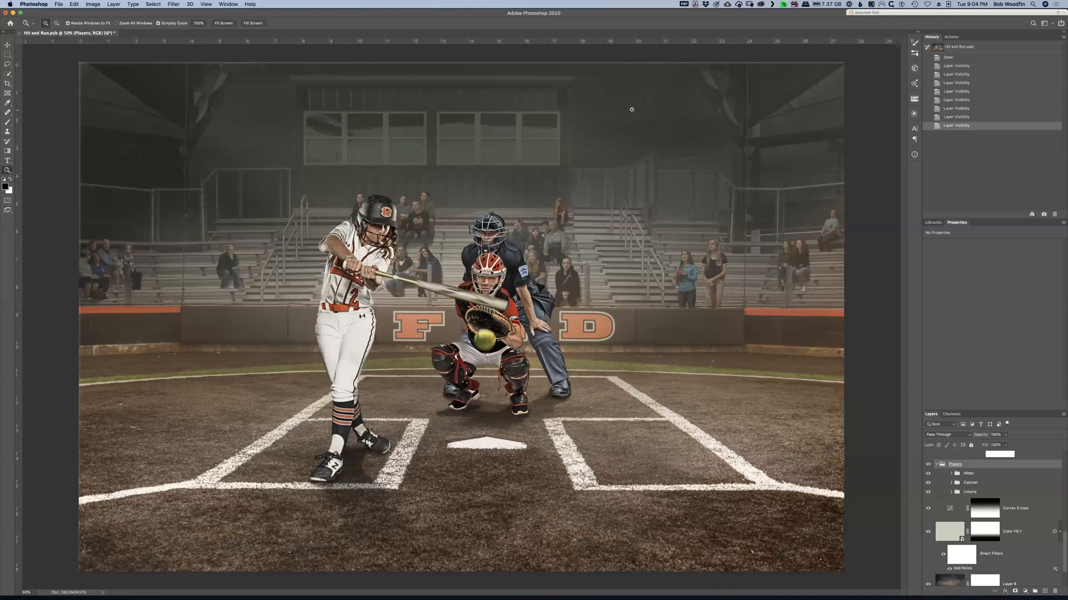
scroll(636, 114, down, 10)
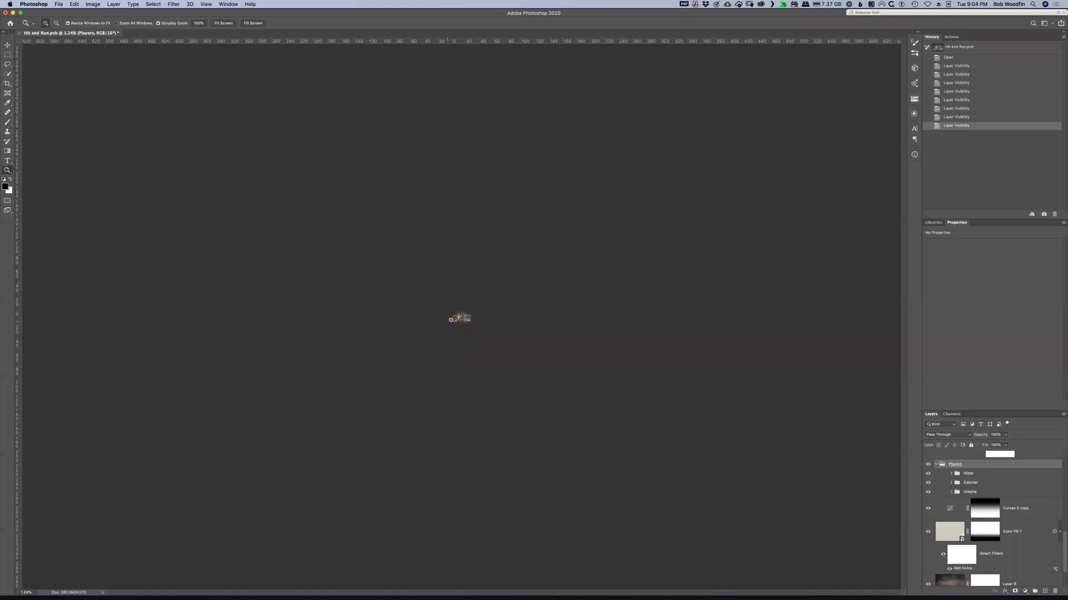
drag(450, 320, 591, 100)
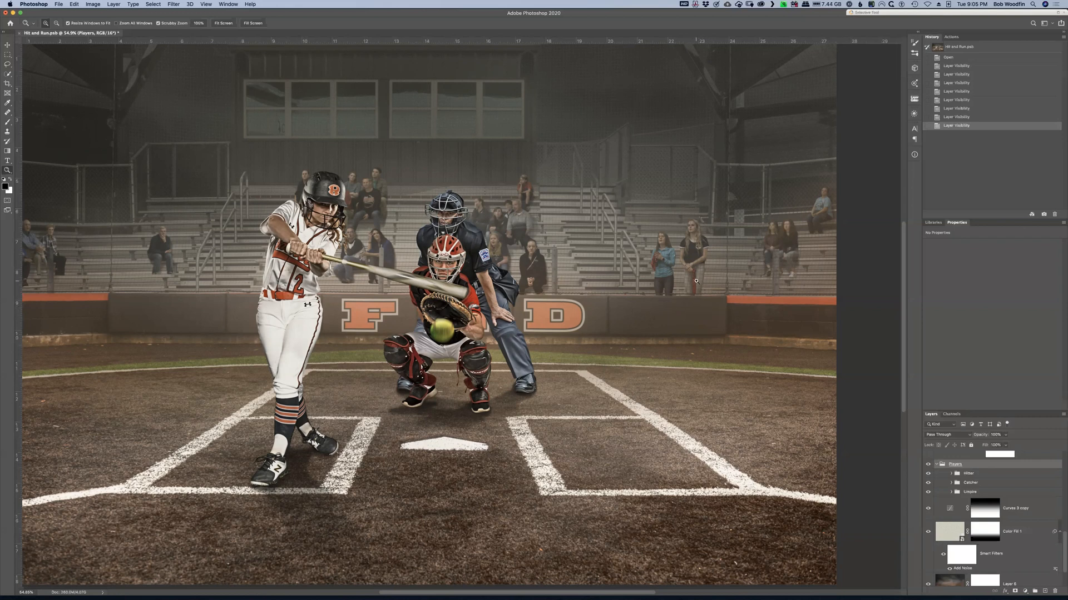
key(super+0)
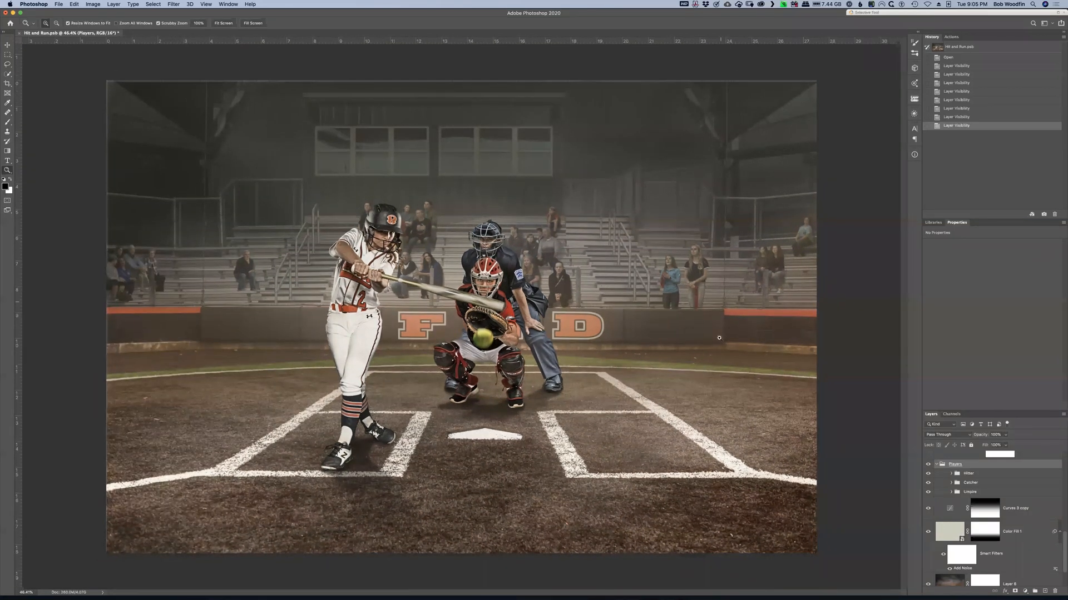
drag(707, 337, 668, 334)
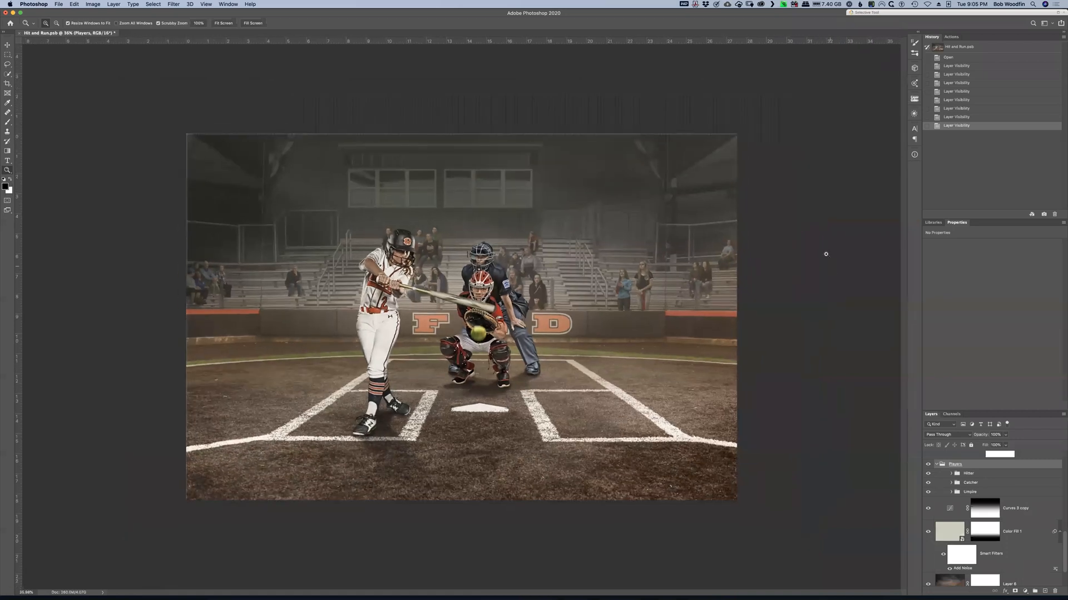